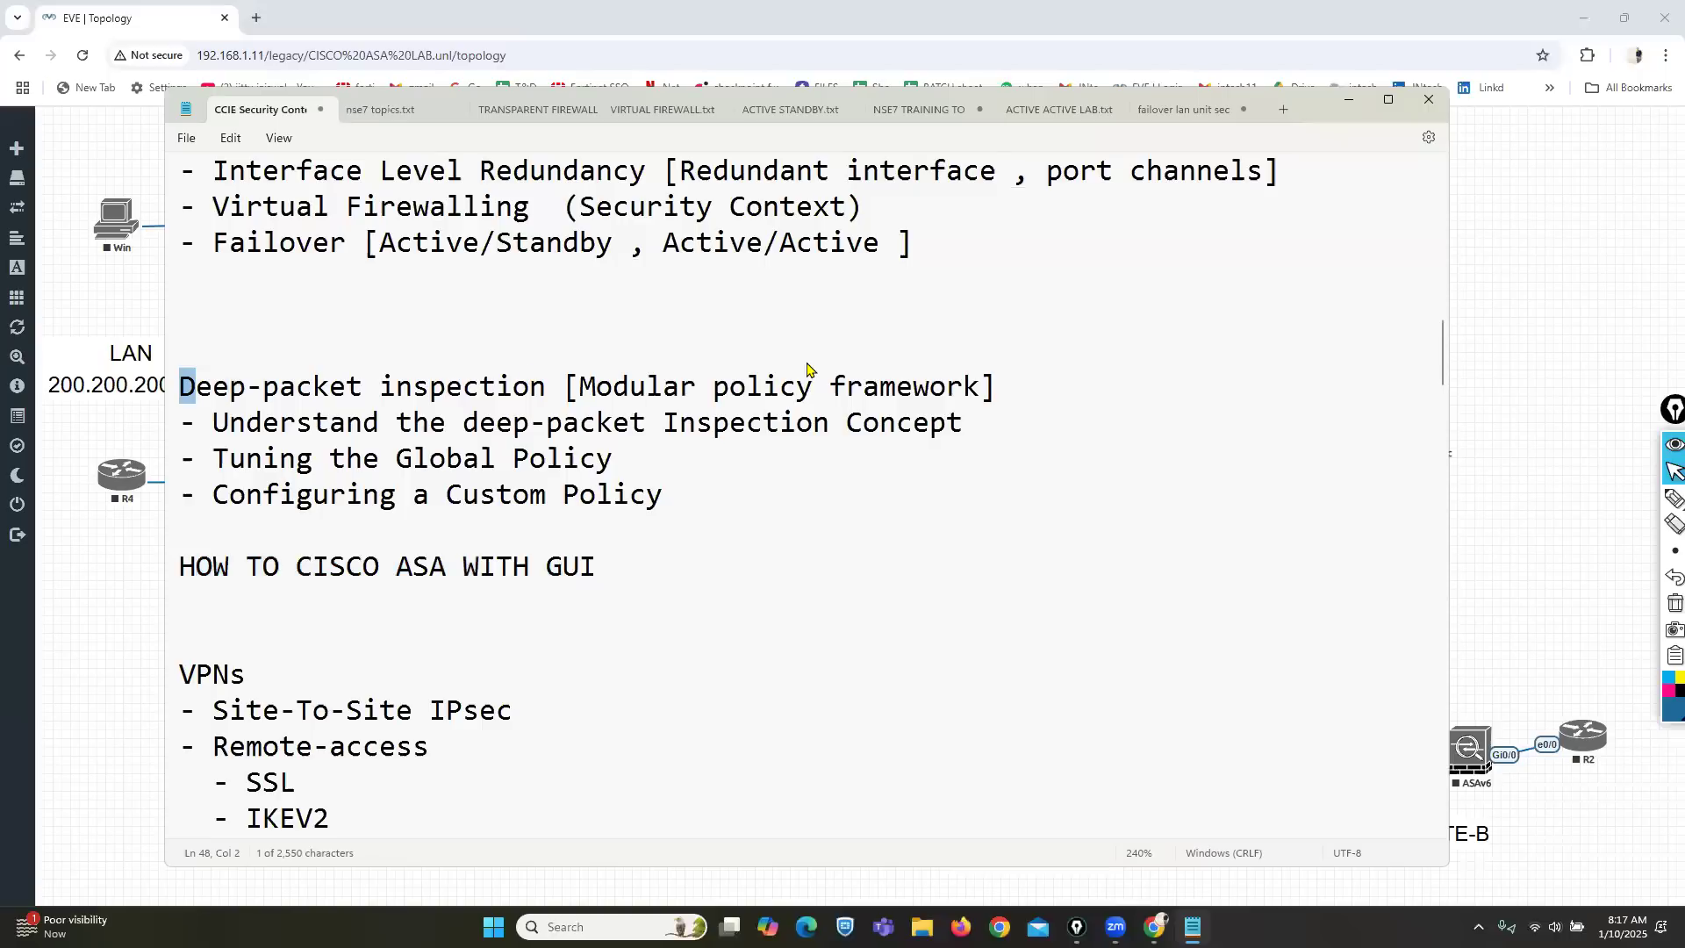
Select the Deep-packet inspection [Modular policy framework] heading and pick the annotation pen.
{"action": "left_click", "coordinate": [984, 386], "text": "shift"}
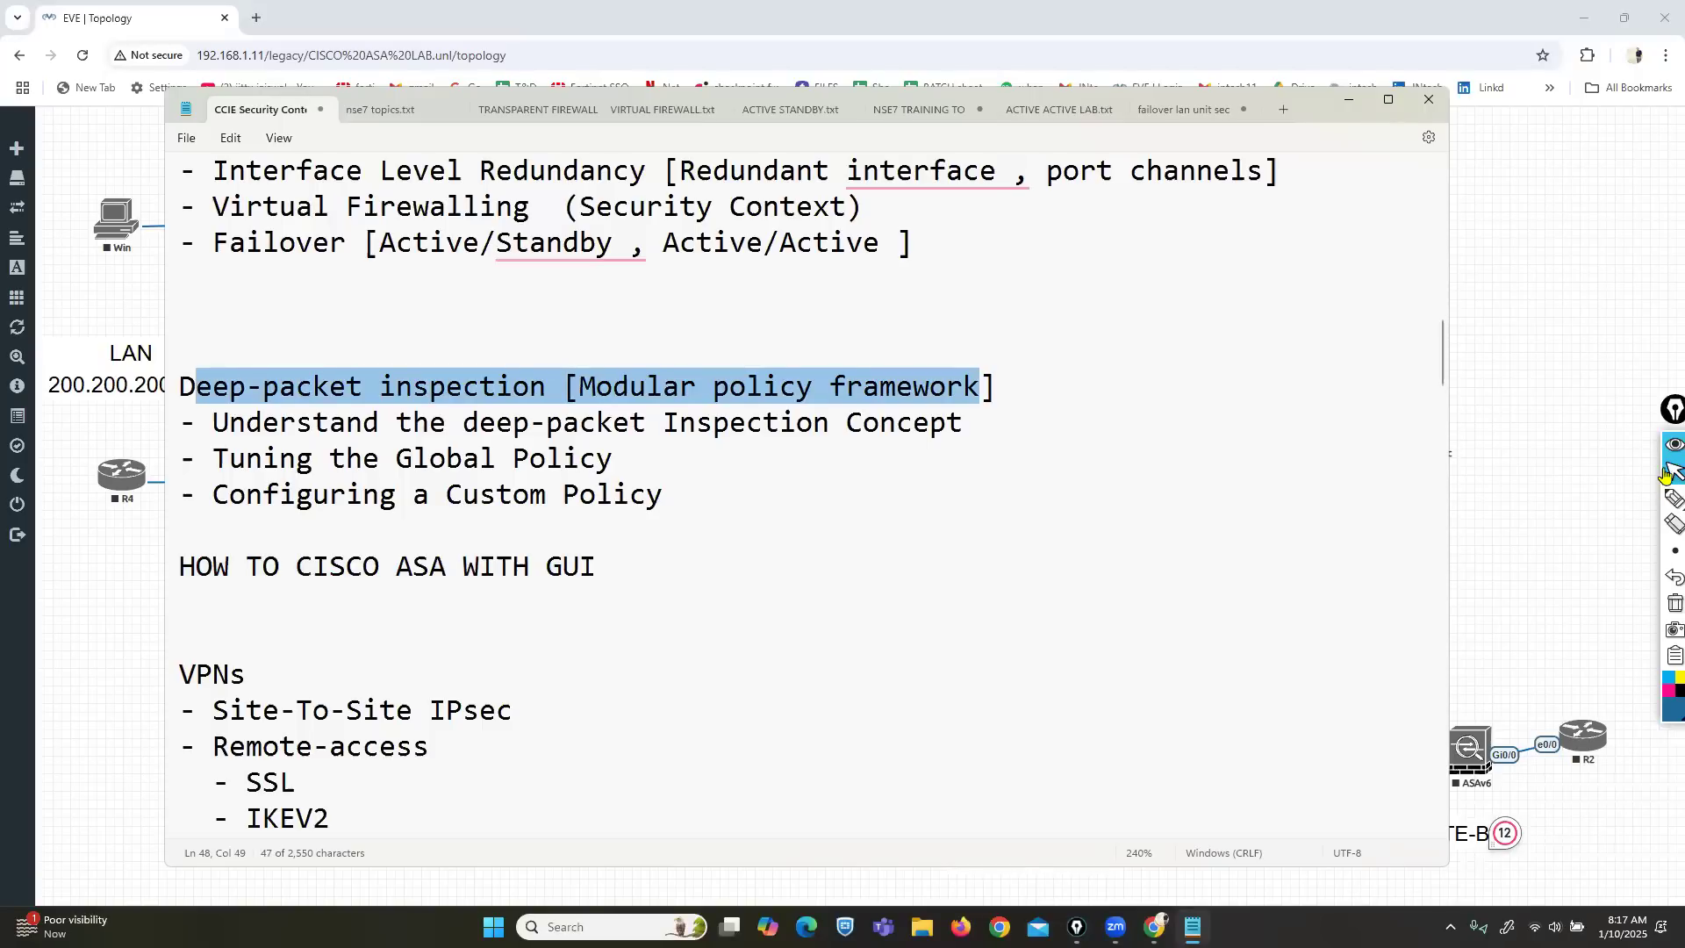
{"action": "mouse_move", "coordinate": [1673, 498]}
{"action": "left_click", "coordinate": [1622, 508]}
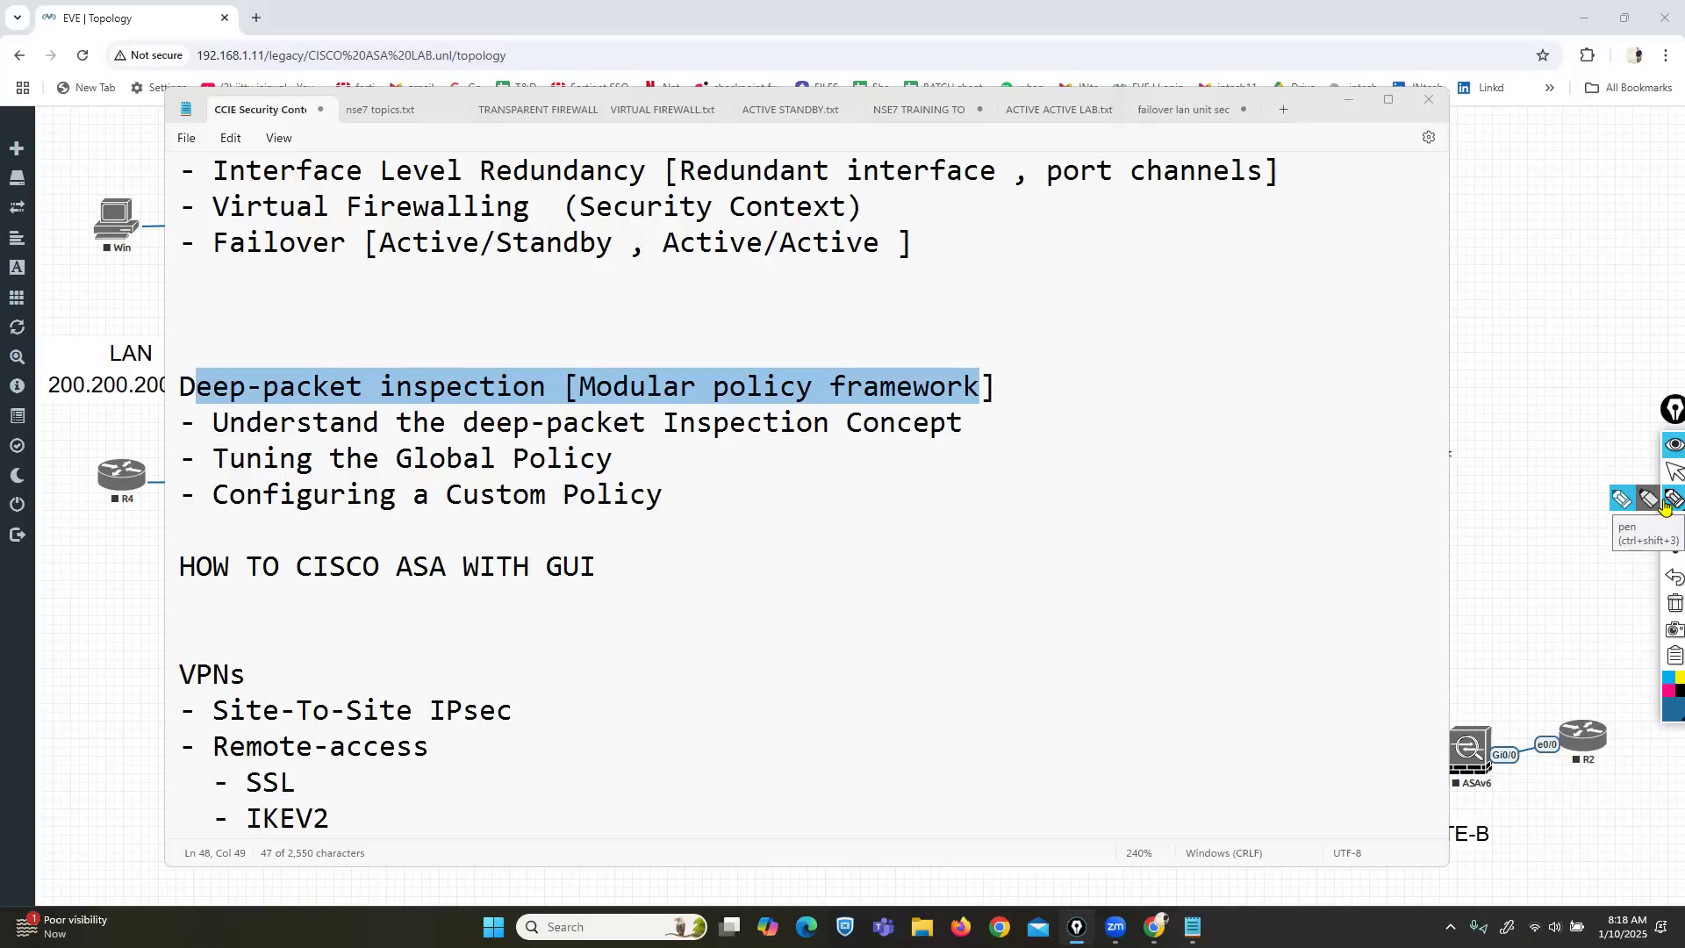
{"action": "left_click", "coordinate": [1620, 502]}
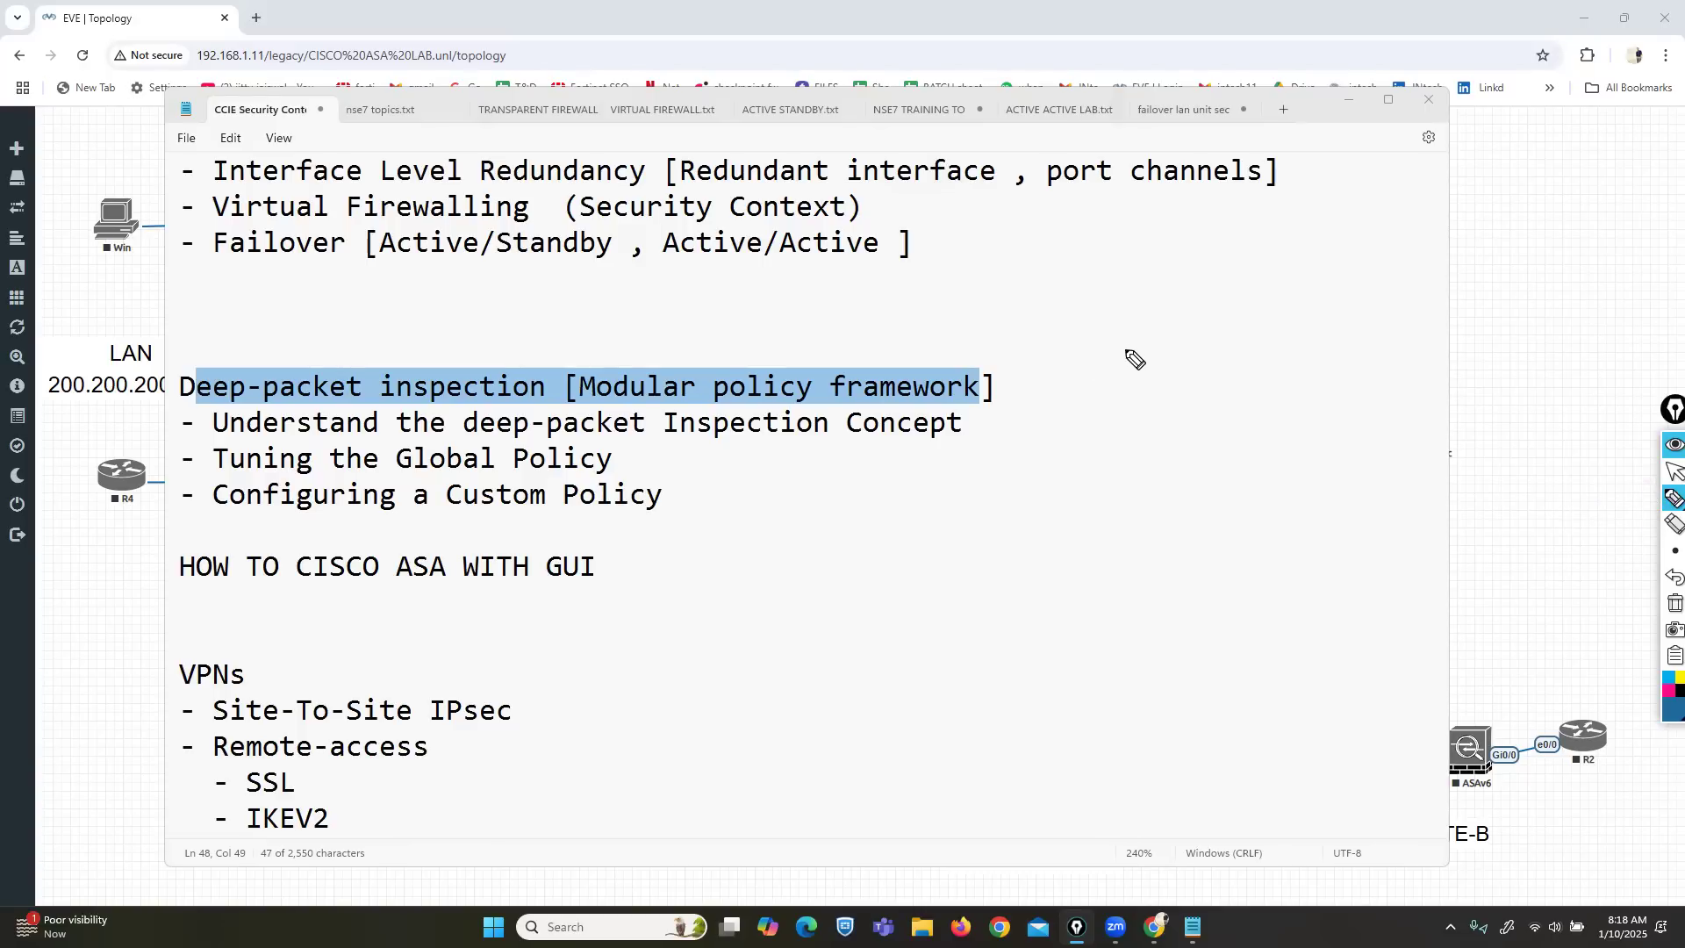
Hand-write L3 → IP and L4 → S/P beside the heading and bracket 'Deep-packet inspection'.
{"action": "mouse_move", "coordinate": [1105, 342]}
{"action": "left_mouse_down"}
{"action": "mouse_move", "coordinate": [1108, 378]}
{"action": "mouse_move", "coordinate": [1133, 372]}
{"action": "mouse_move", "coordinate": [1152, 435]}
{"action": "mouse_move", "coordinate": [1176, 436]}
{"action": "left_mouse_up"}
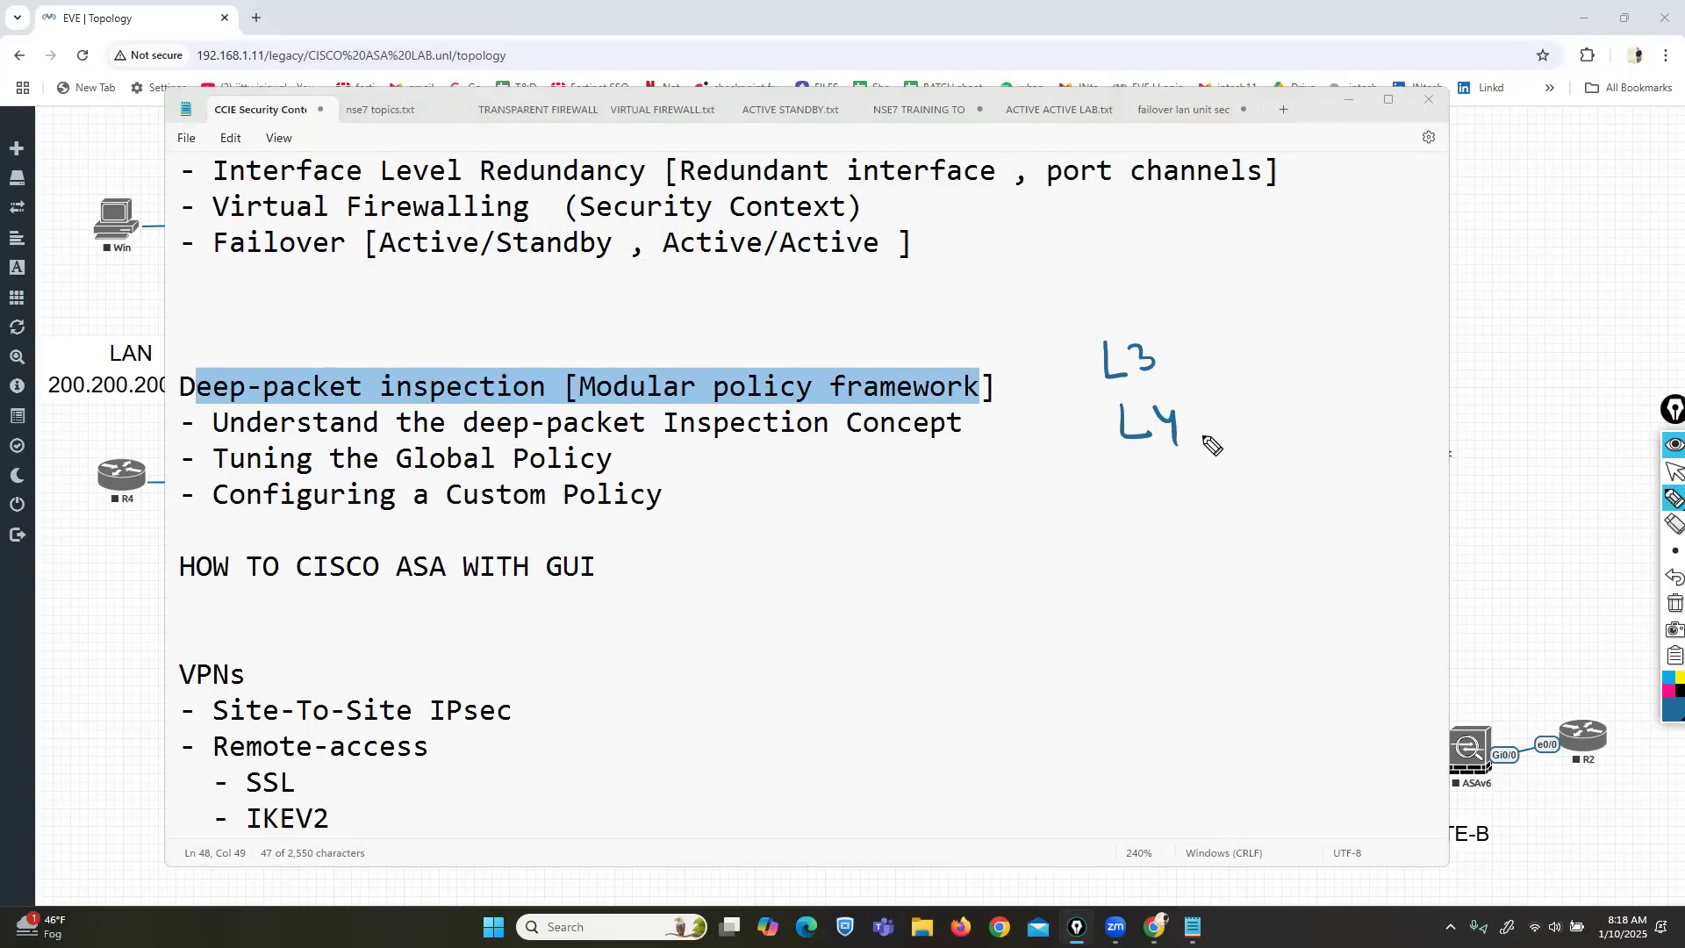
{"action": "left_click_drag", "start_coordinate": [1242, 348], "coordinate": [1199, 344]}
{"action": "mouse_move", "coordinate": [1325, 332]}
{"action": "left_mouse_down"}
{"action": "mouse_move", "coordinate": [1325, 355]}
{"action": "mouse_move", "coordinate": [1343, 357]}
{"action": "left_mouse_up"}
{"action": "left_click_drag", "start_coordinate": [1317, 330], "coordinate": [1352, 351]}
{"action": "mouse_move", "coordinate": [1353, 335]}
{"action": "left_mouse_down"}
{"action": "mouse_move", "coordinate": [1403, 354]}
{"action": "mouse_move", "coordinate": [1336, 372]}
{"action": "mouse_move", "coordinate": [1414, 349]}
{"action": "left_mouse_up"}
{"action": "mouse_move", "coordinate": [1216, 427]}
{"action": "left_mouse_down"}
{"action": "mouse_move", "coordinate": [1263, 423]}
{"action": "mouse_move", "coordinate": [1252, 434]}
{"action": "left_mouse_up"}
{"action": "mouse_move", "coordinate": [1358, 402]}
{"action": "left_mouse_down"}
{"action": "mouse_move", "coordinate": [1328, 427]}
{"action": "mouse_move", "coordinate": [1383, 454]}
{"action": "left_mouse_up"}
{"action": "left_click_drag", "start_coordinate": [1412, 427], "coordinate": [1420, 465]}
{"action": "left_click_drag", "start_coordinate": [1415, 430], "coordinate": [1423, 441]}
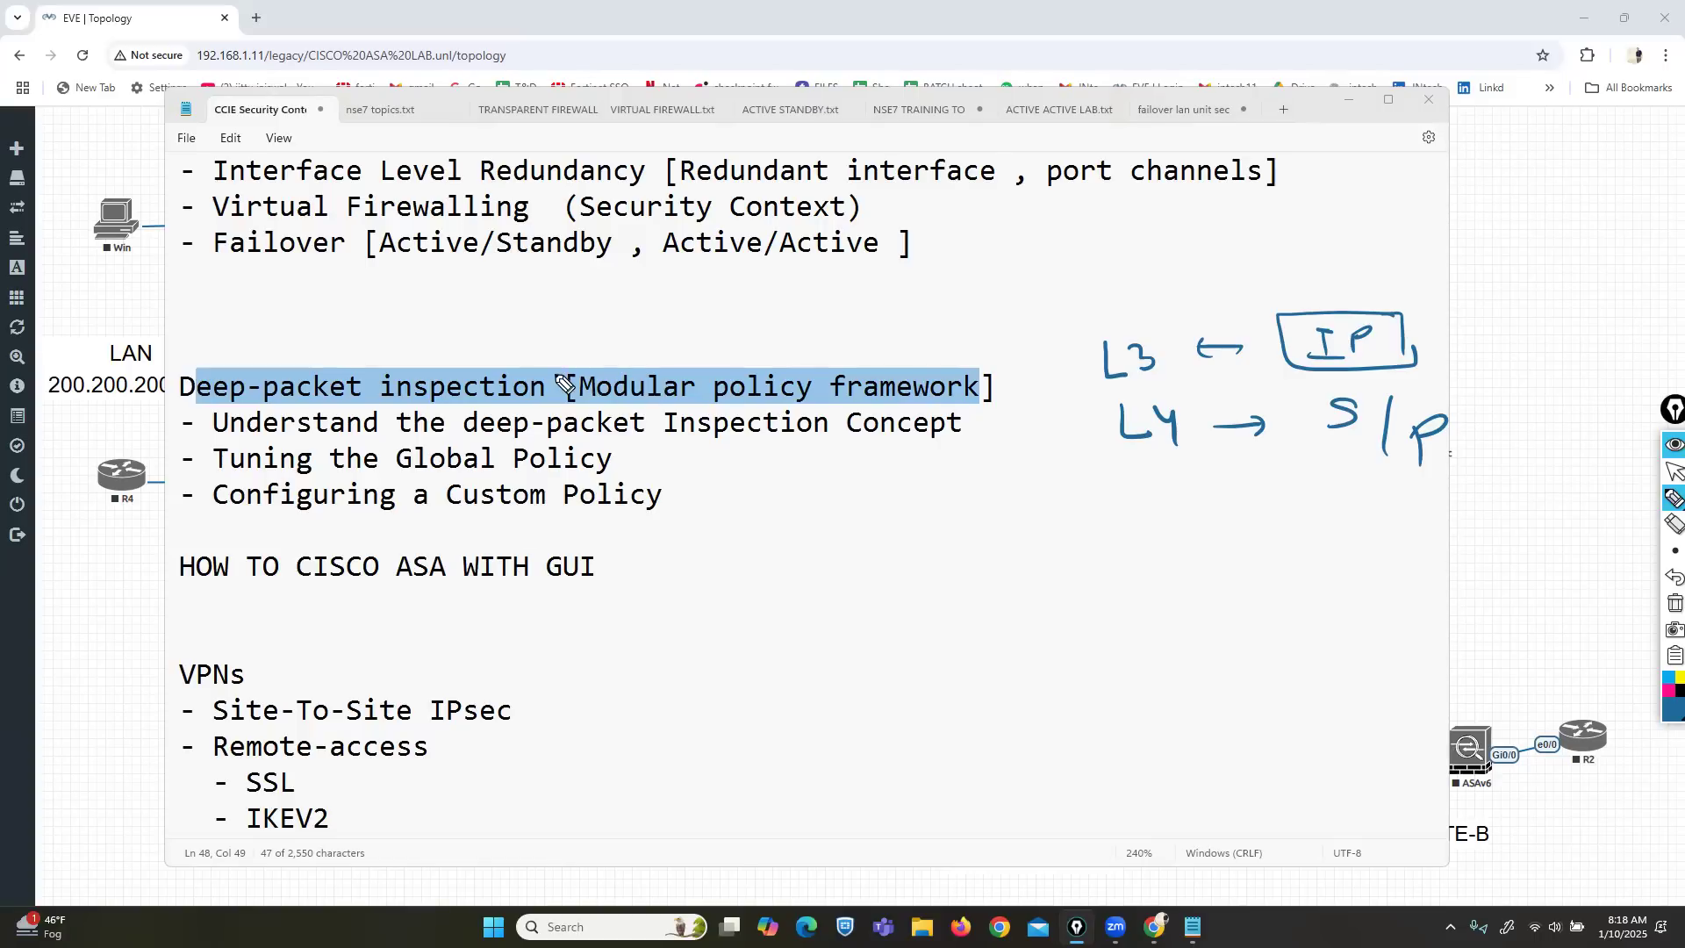
{"action": "mouse_move", "coordinate": [522, 361]}
{"action": "left_mouse_down"}
{"action": "mouse_move", "coordinate": [562, 386]}
{"action": "mouse_move", "coordinate": [533, 410]}
{"action": "left_mouse_up"}
{"action": "mouse_move", "coordinate": [187, 370]}
{"action": "left_mouse_down"}
{"action": "mouse_move", "coordinate": [167, 369]}
{"action": "mouse_move", "coordinate": [176, 414]}
{"action": "left_mouse_up"}
Clear all ink, scribble and undo, then return to the pointer and show the EVE-NG topology.
{"action": "left_click", "coordinate": [1669, 604]}
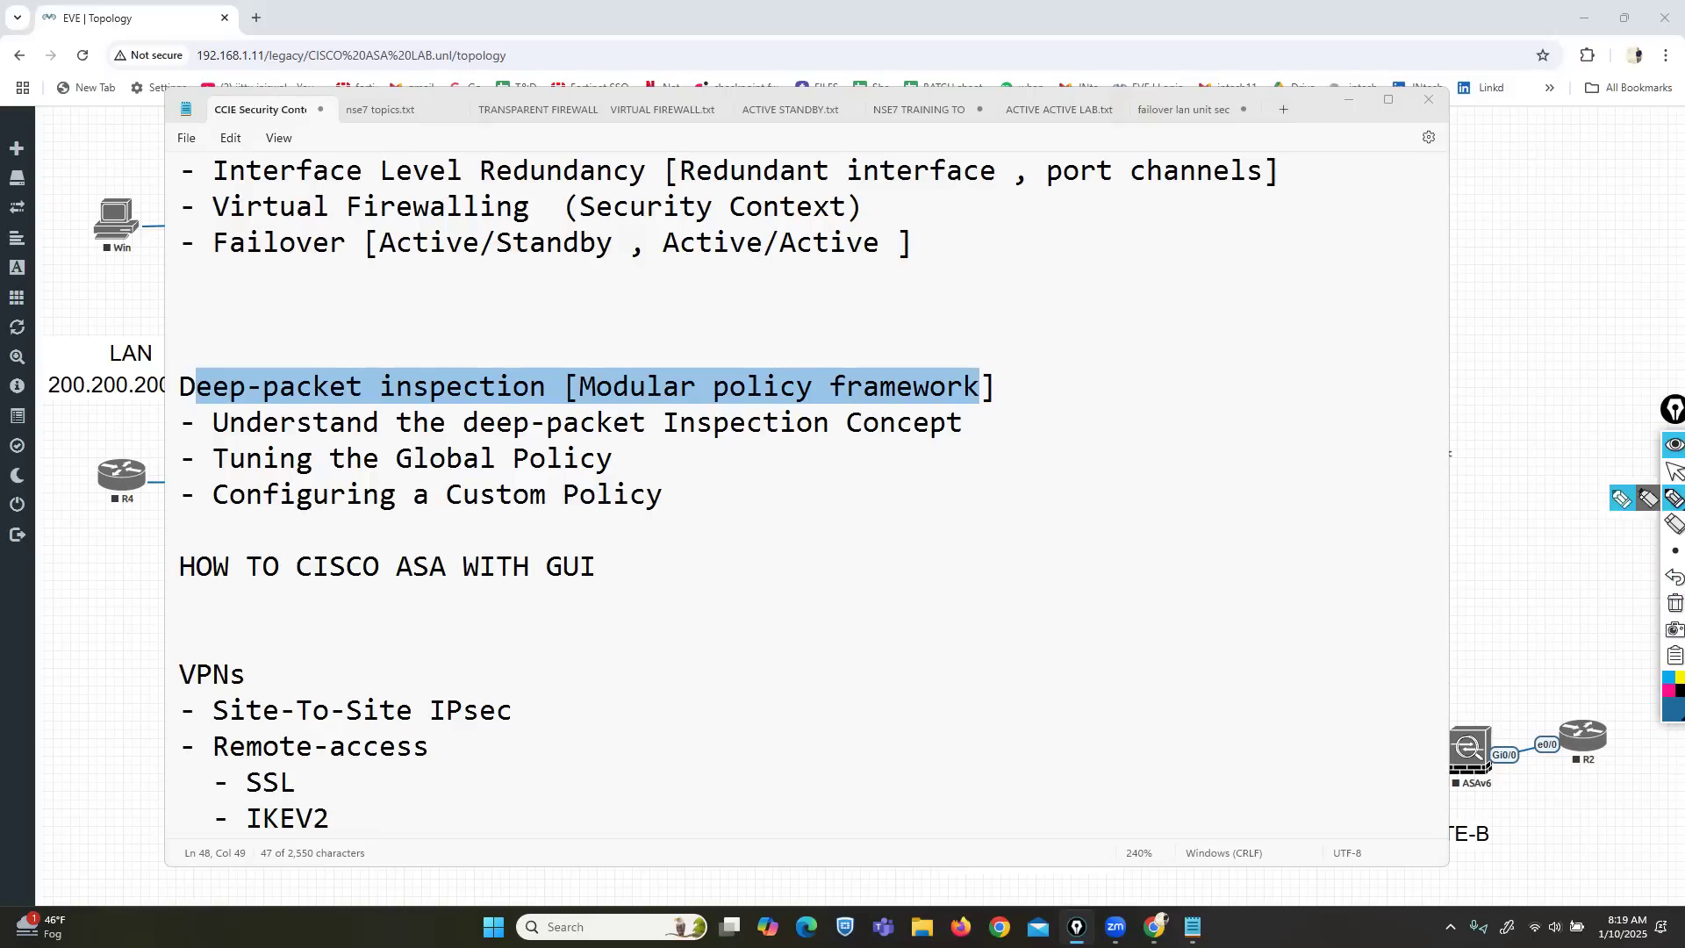
{"action": "mouse_move", "coordinate": [1104, 442]}
{"action": "left_mouse_down"}
{"action": "mouse_move", "coordinate": [1211, 459]}
{"action": "mouse_move", "coordinate": [1221, 484]}
{"action": "left_mouse_up"}
{"action": "left_click", "coordinate": [1671, 576]}
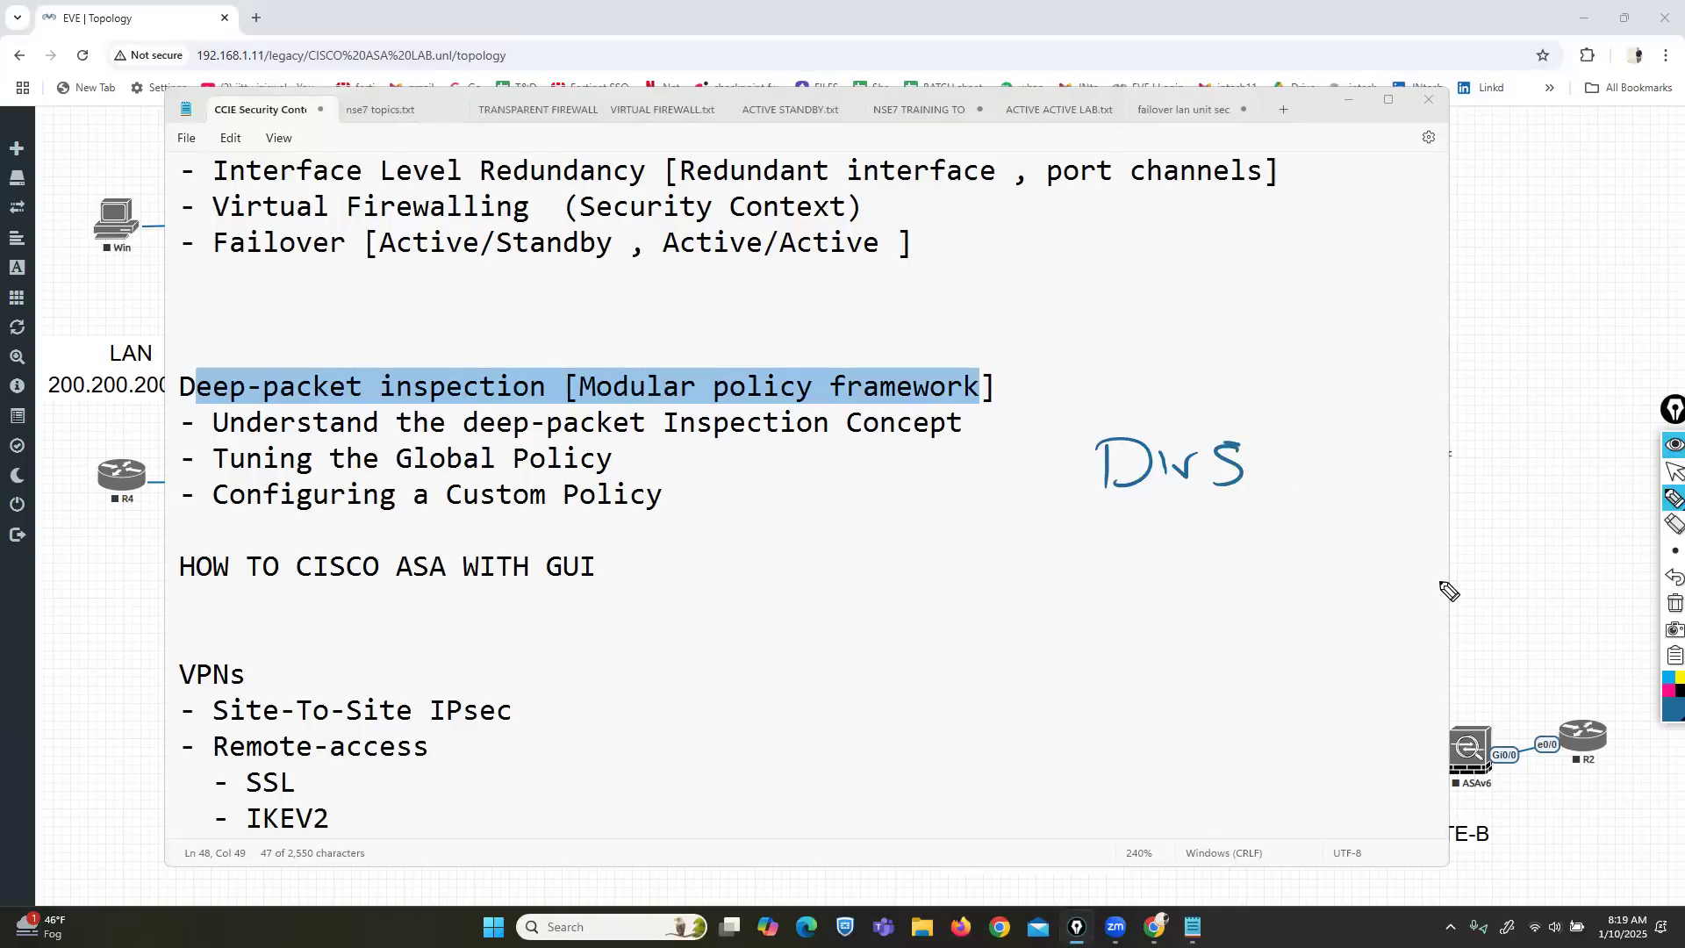
{"action": "left_click", "coordinate": [1671, 471]}
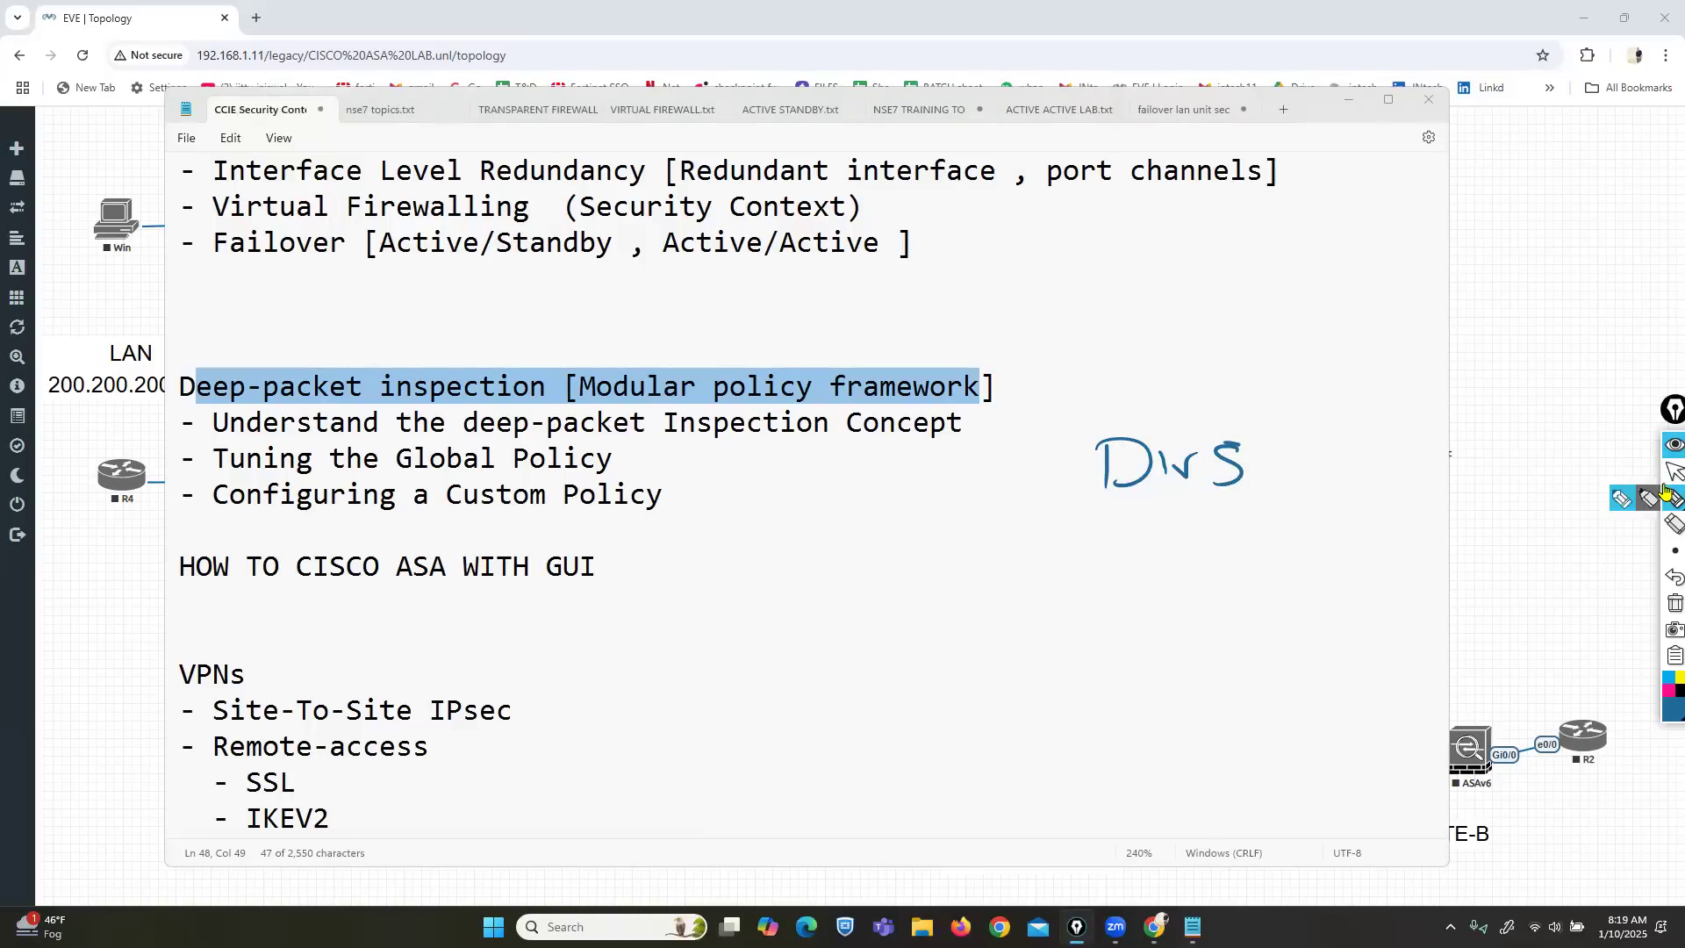
{"action": "left_click", "coordinate": [1585, 503]}
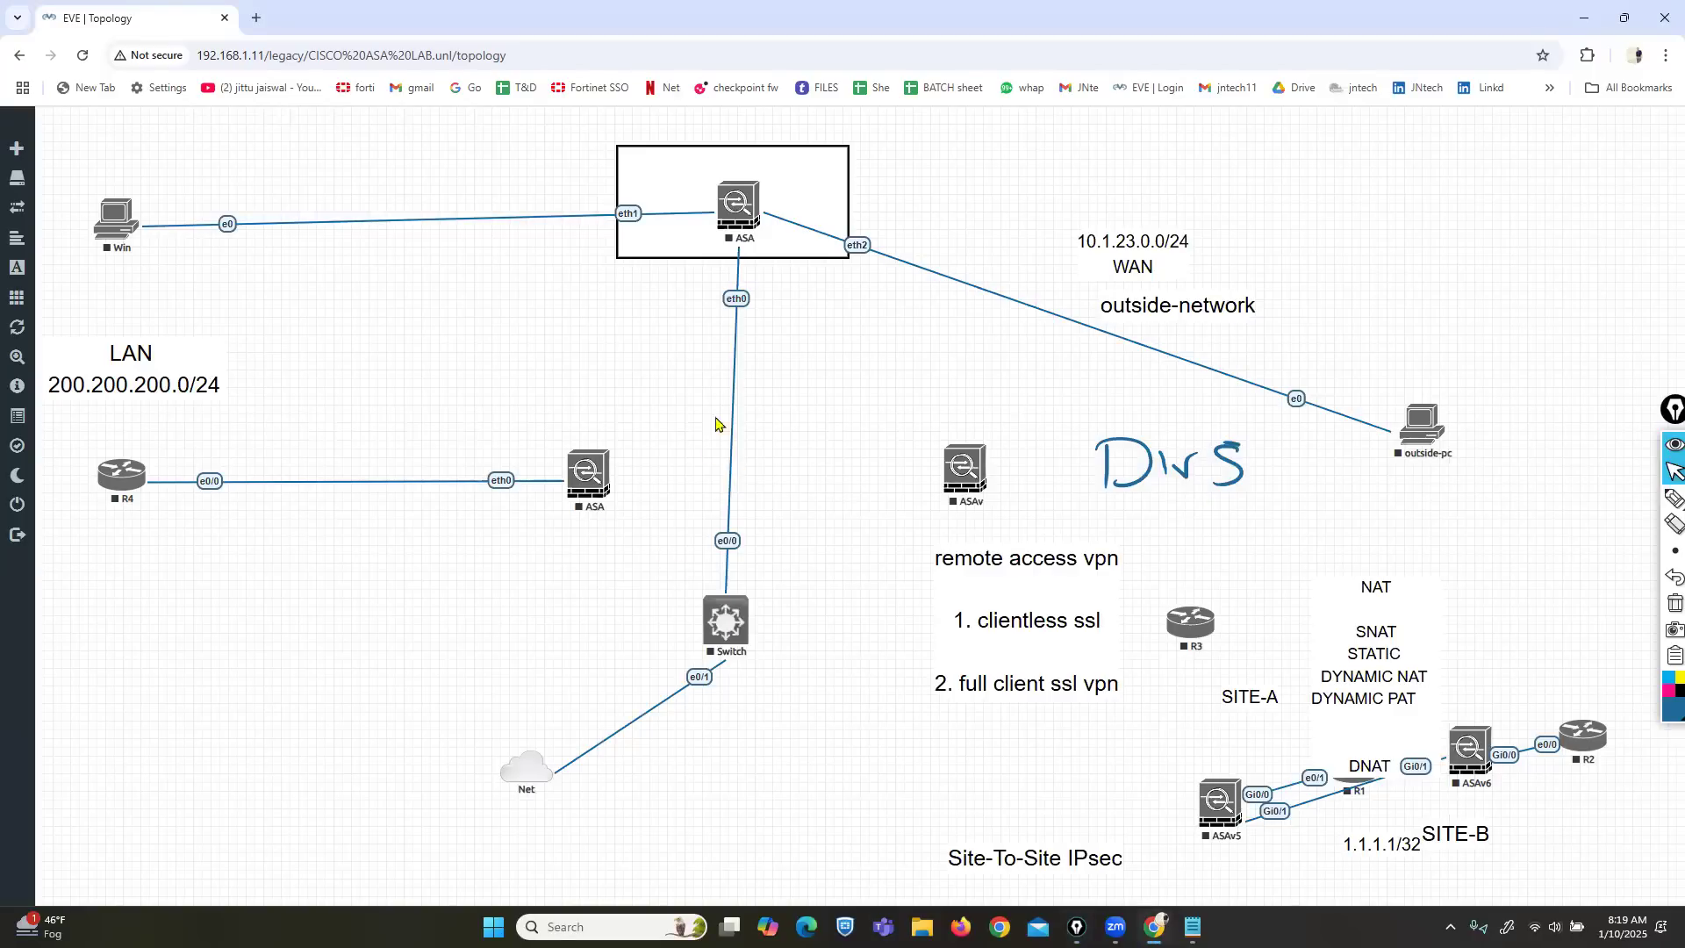
Preview the CISCO ASA, Checkpoint, CCNA NAT and ASA FAILOVER lab files, then begin a new lab.
{"action": "right_click", "coordinate": [605, 471]}
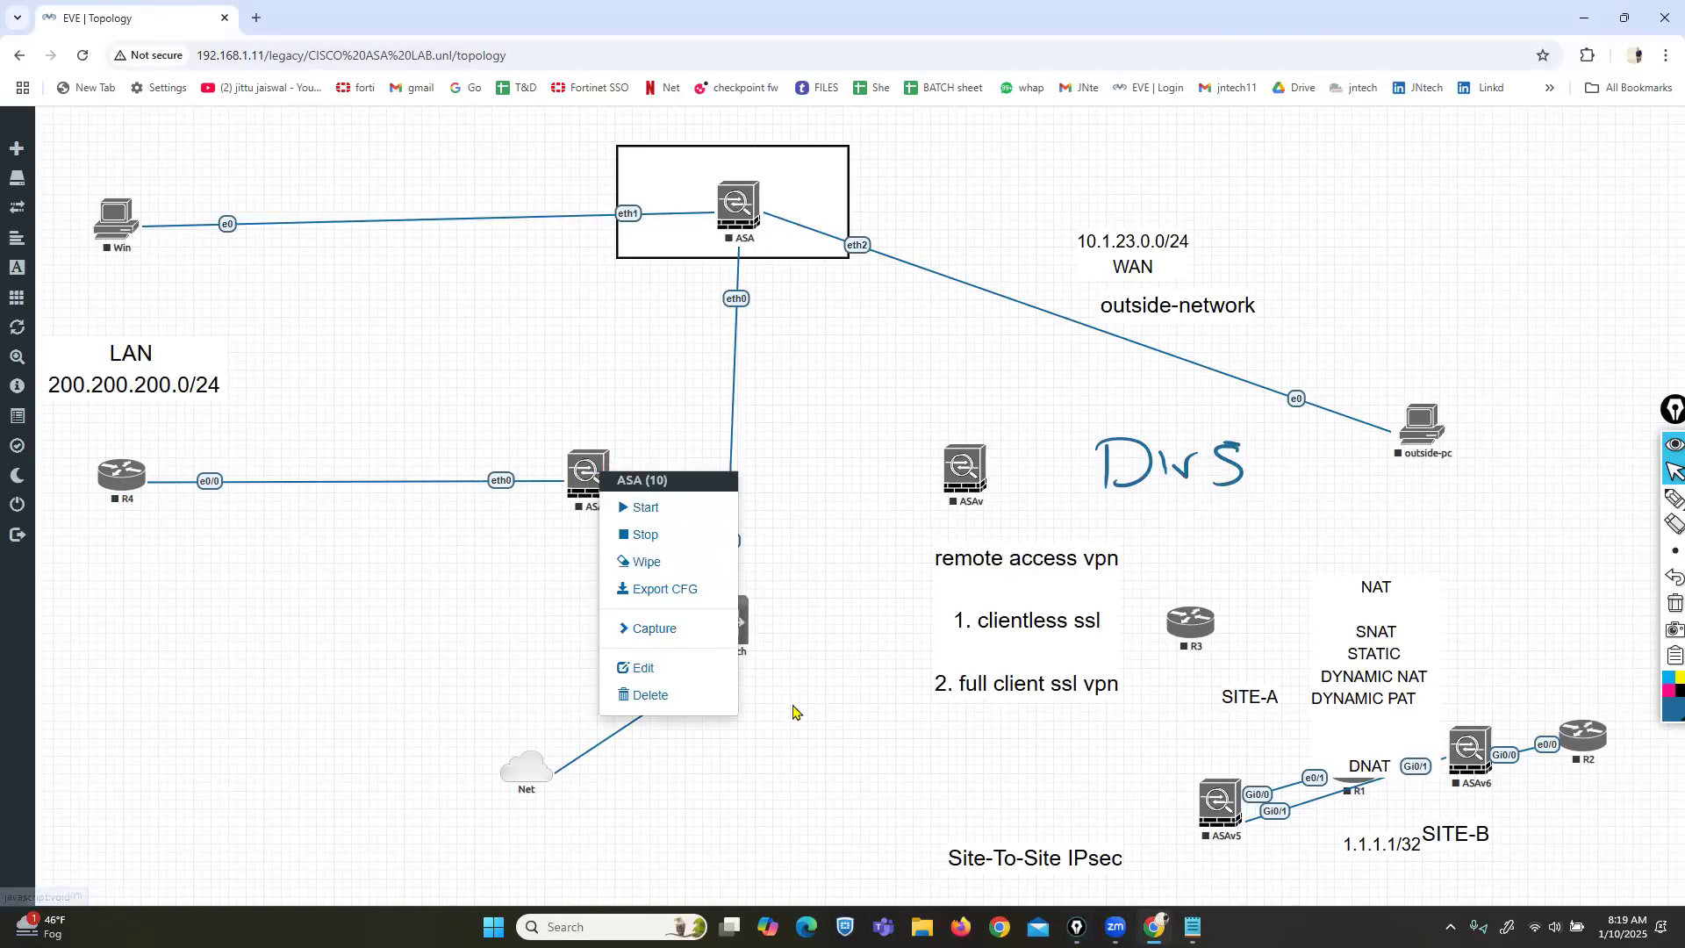
{"action": "left_click", "coordinate": [792, 649]}
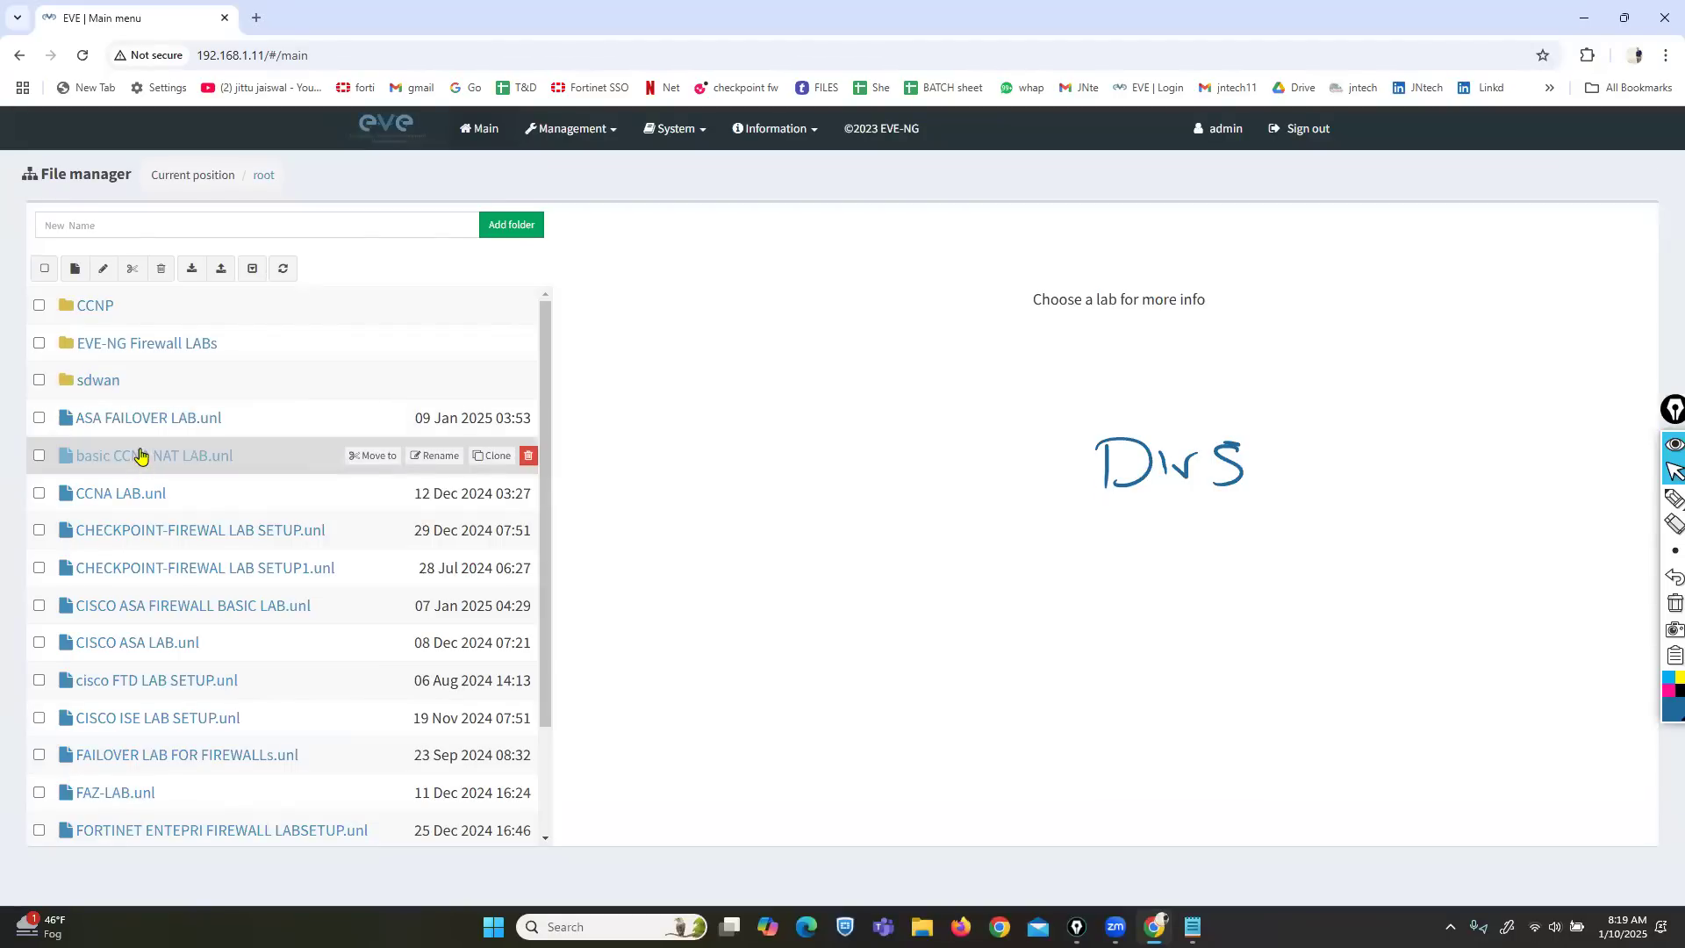
{"action": "left_click", "coordinate": [132, 646]}
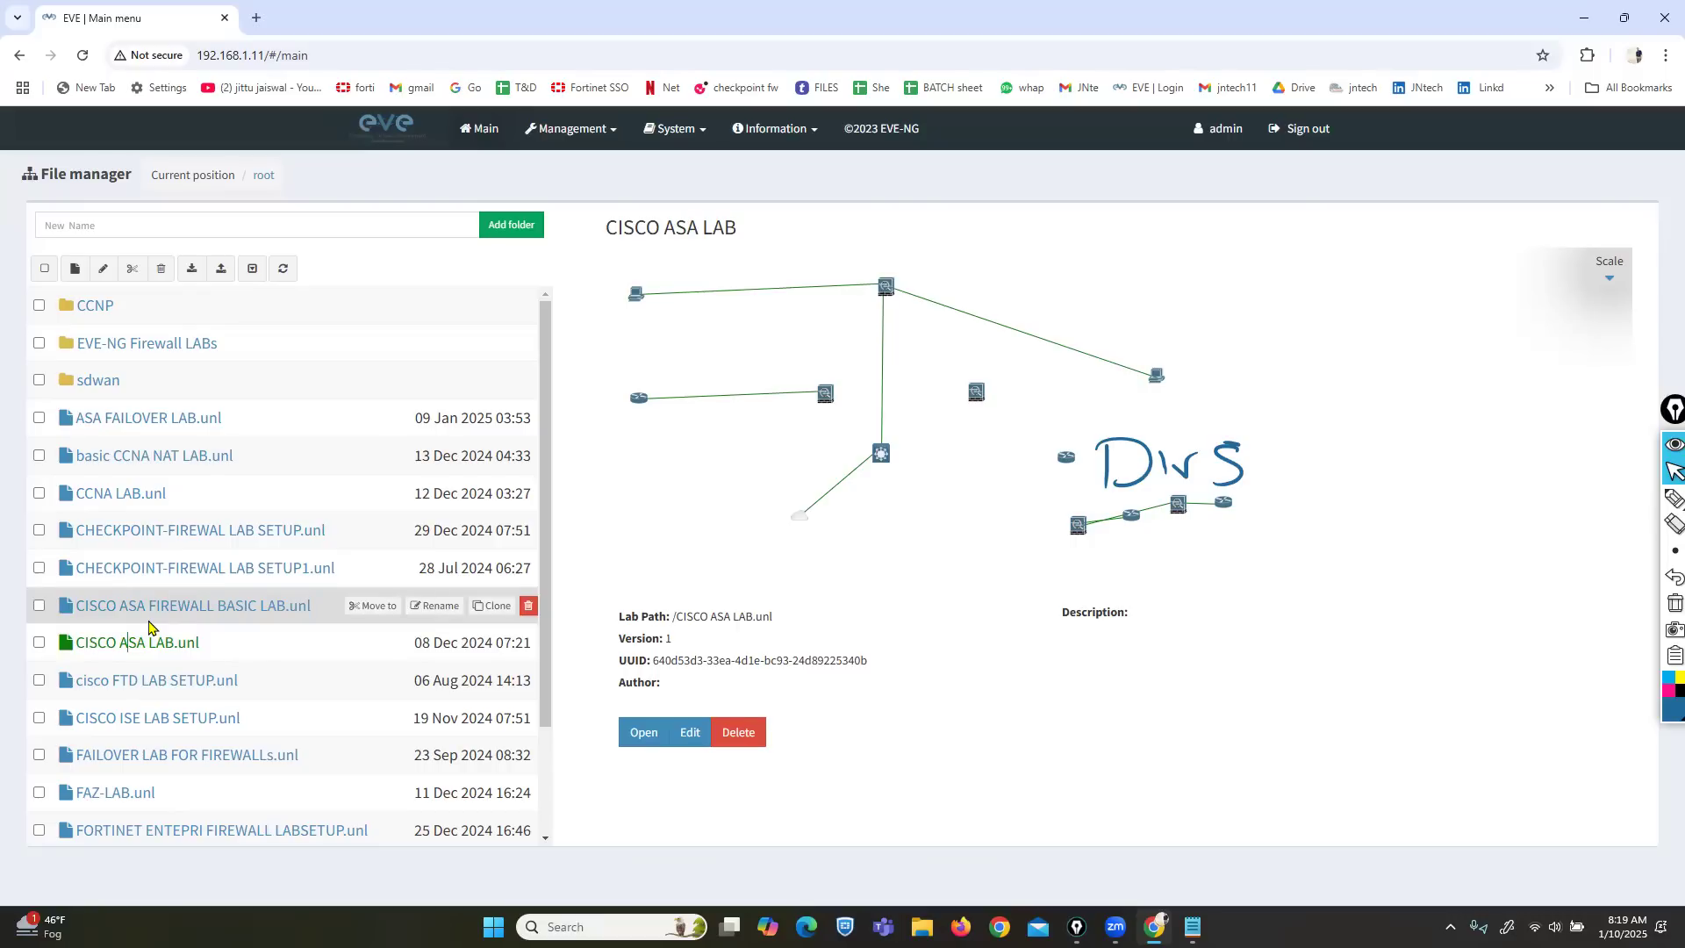
{"action": "left_click", "coordinate": [150, 619]}
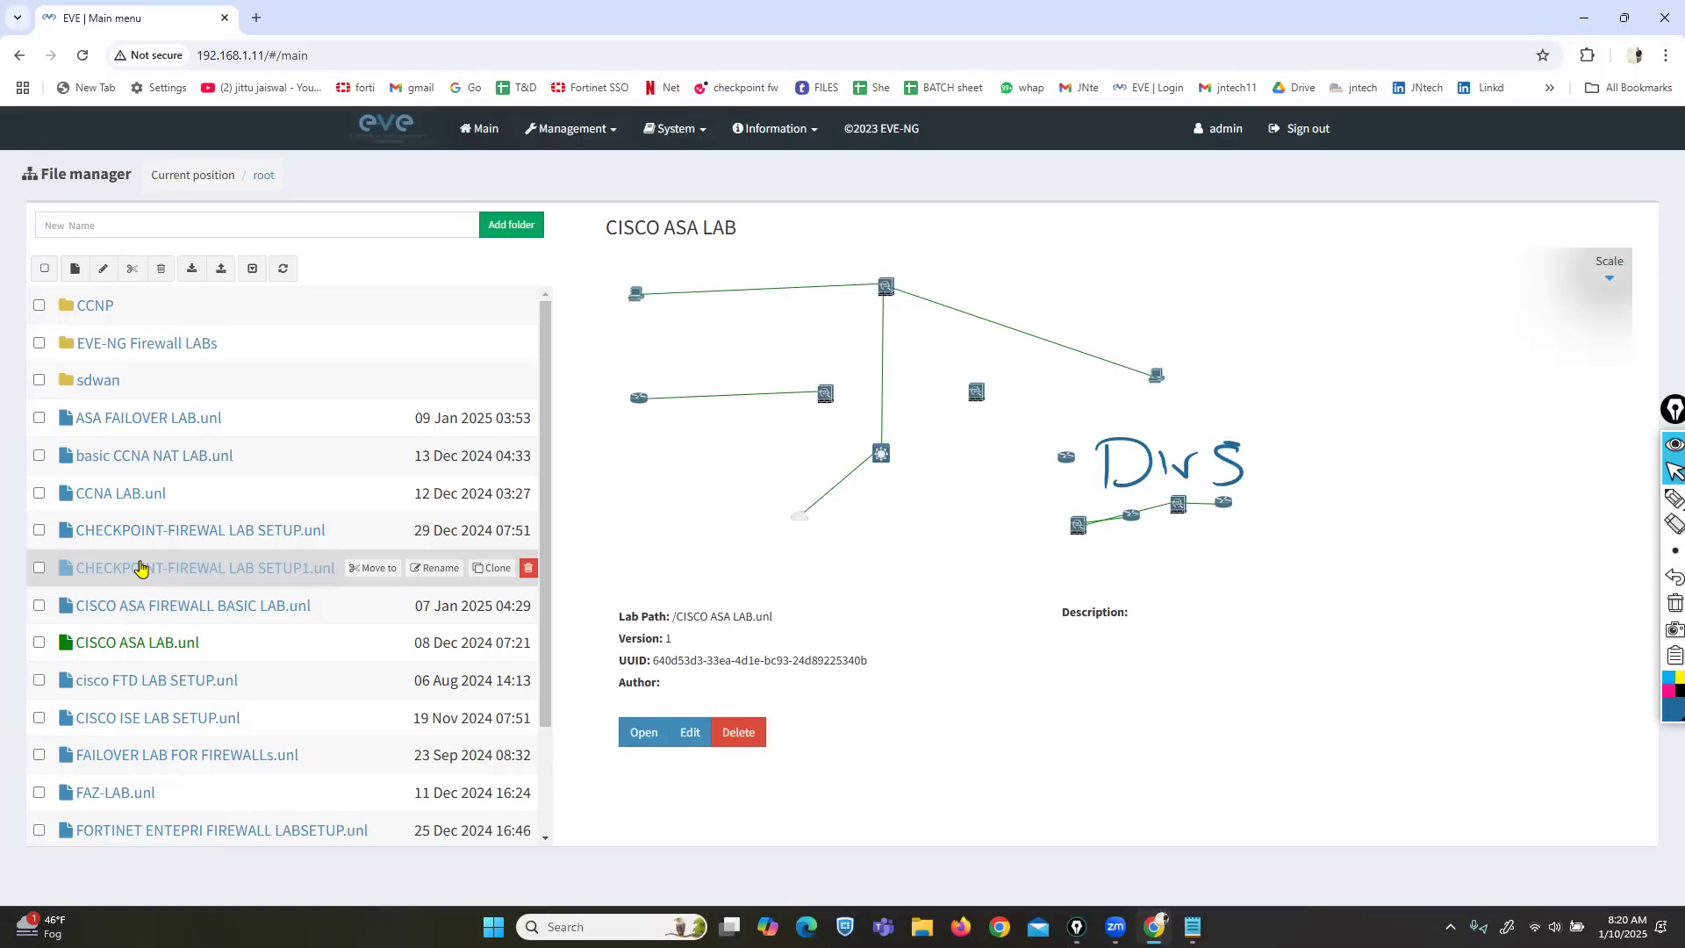
{"action": "left_click", "coordinate": [154, 569]}
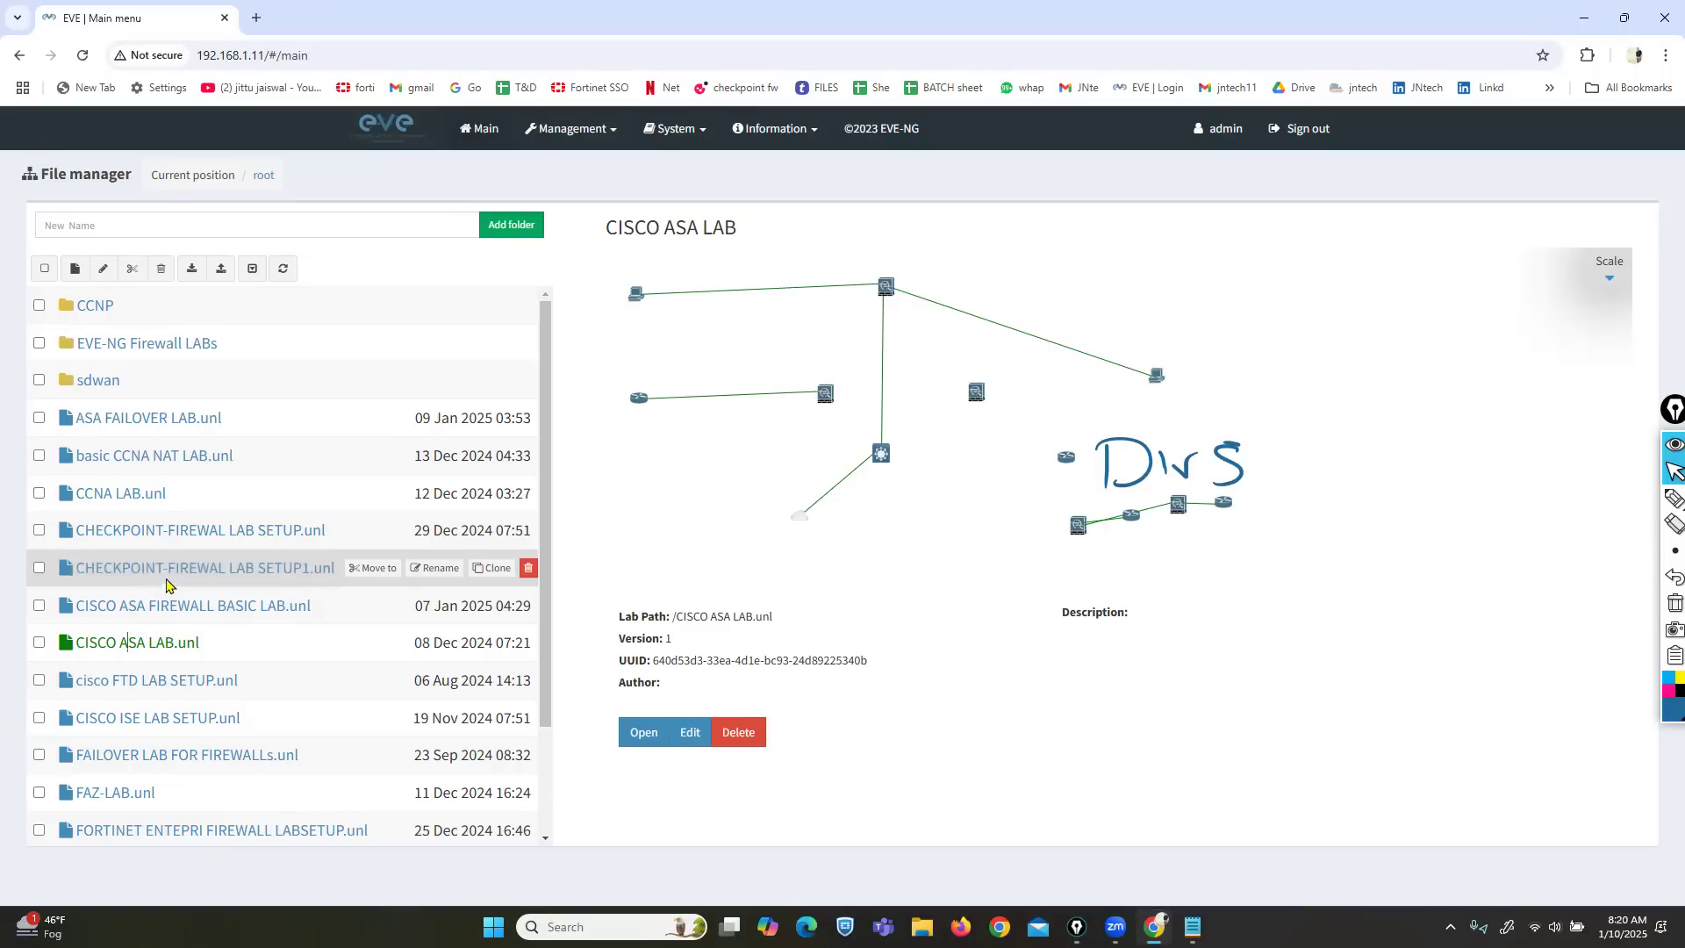
{"action": "left_click", "coordinate": [126, 646]}
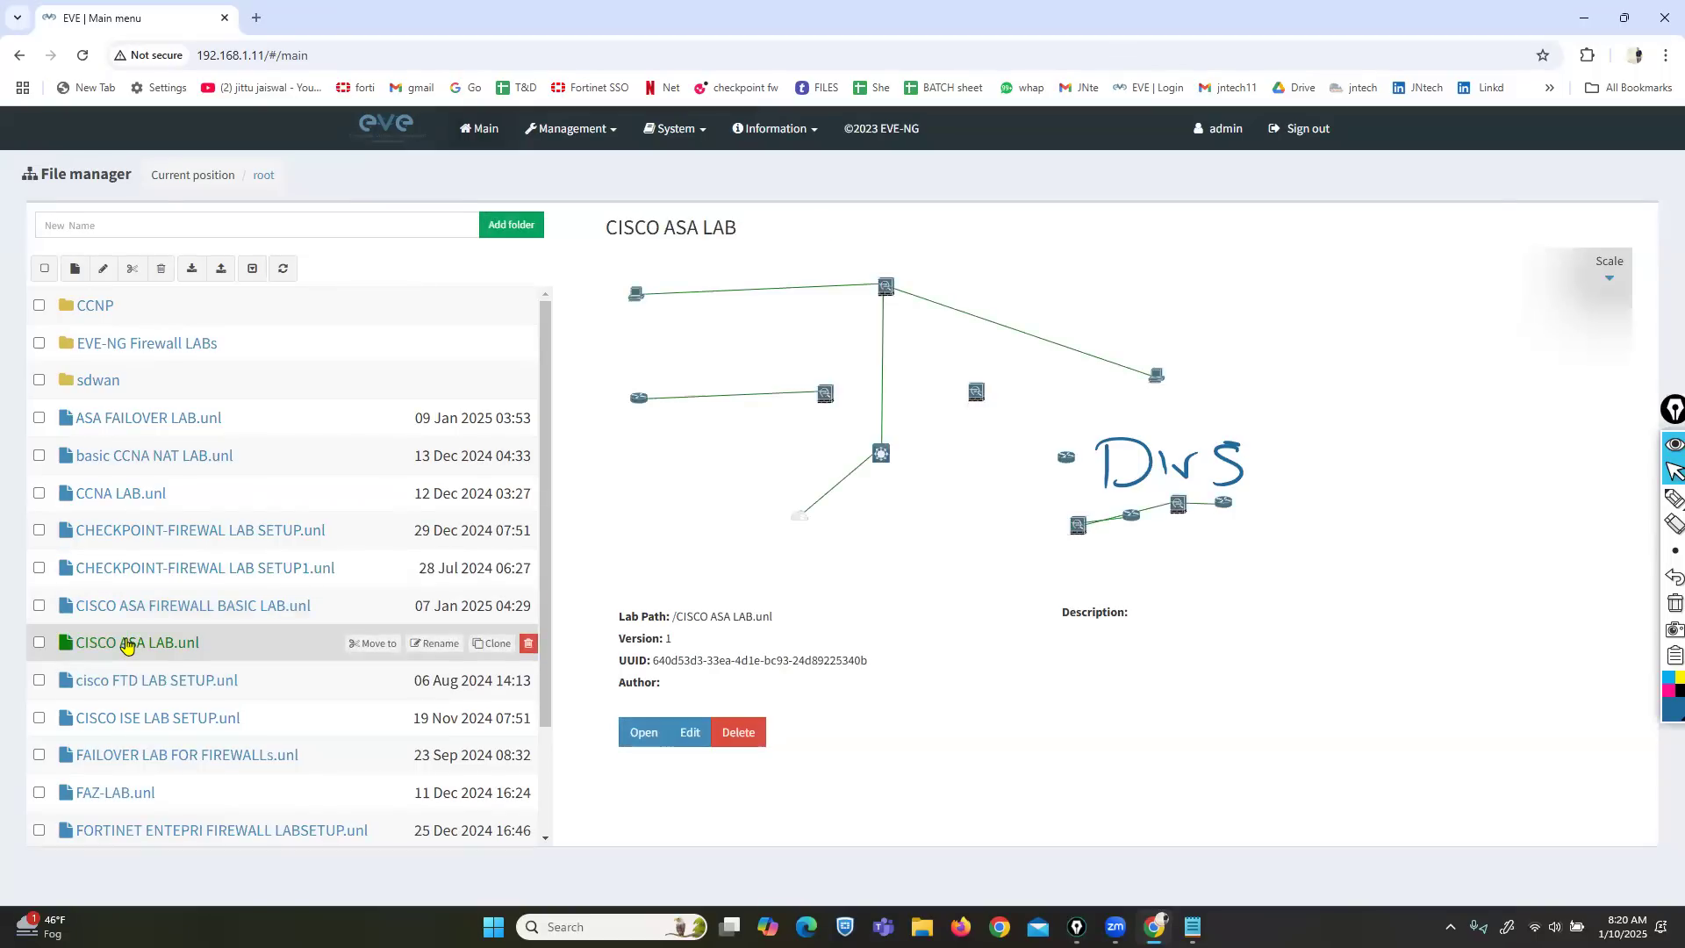
{"action": "left_click", "coordinate": [114, 463]}
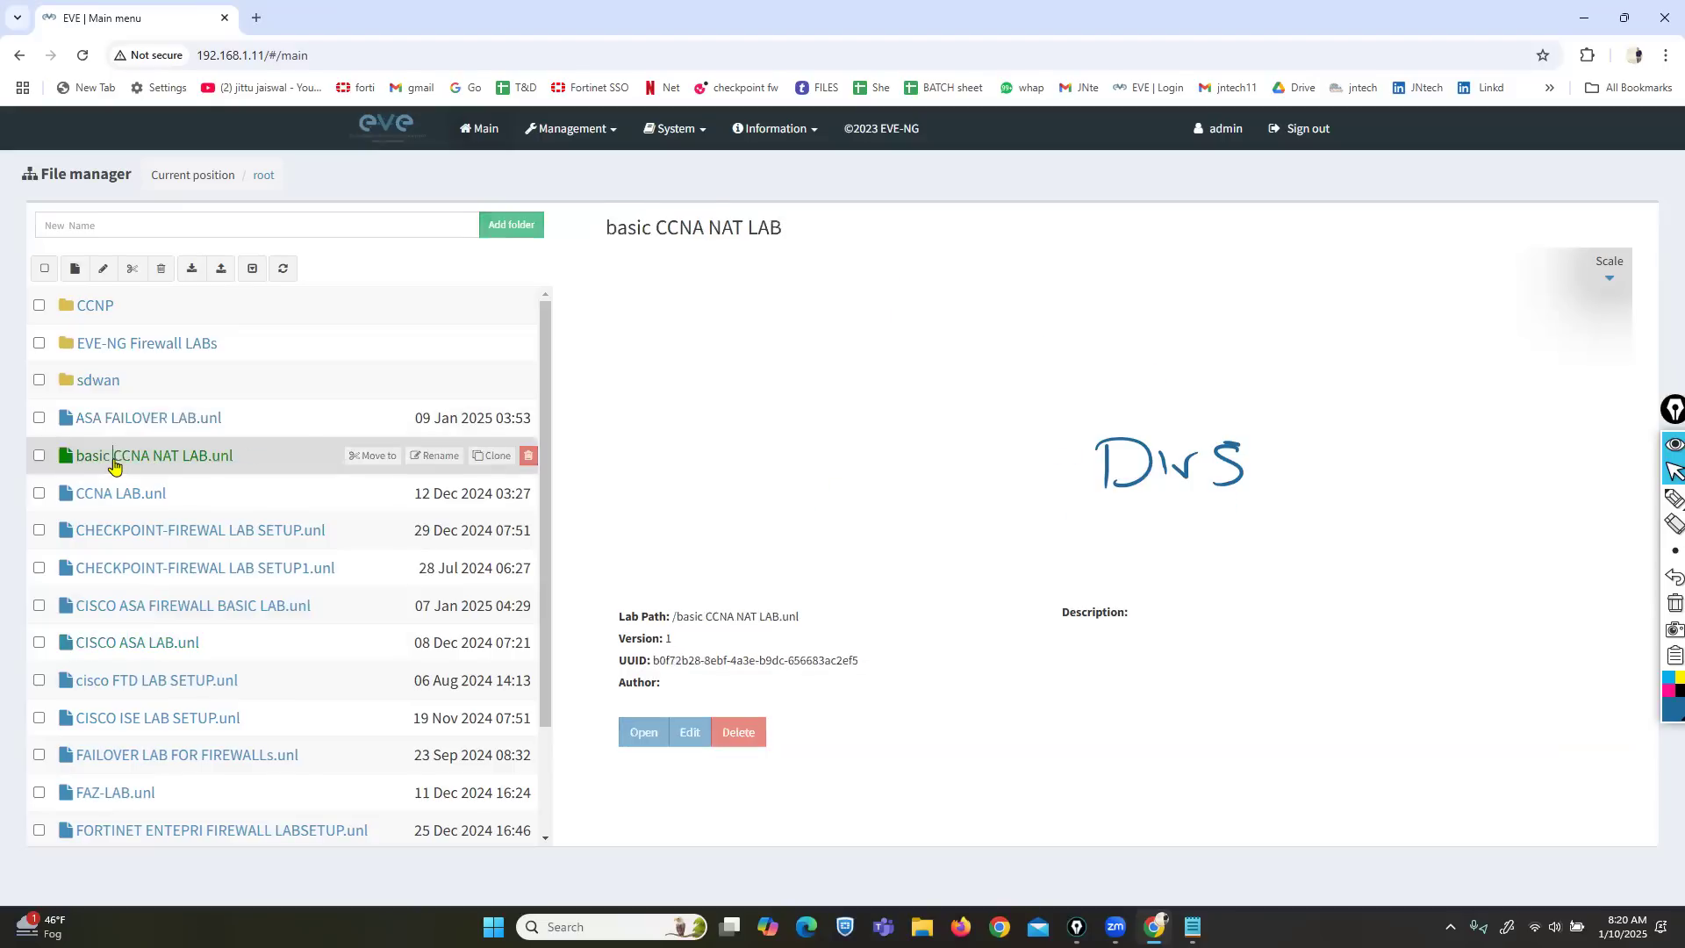
{"action": "left_click", "coordinate": [113, 420]}
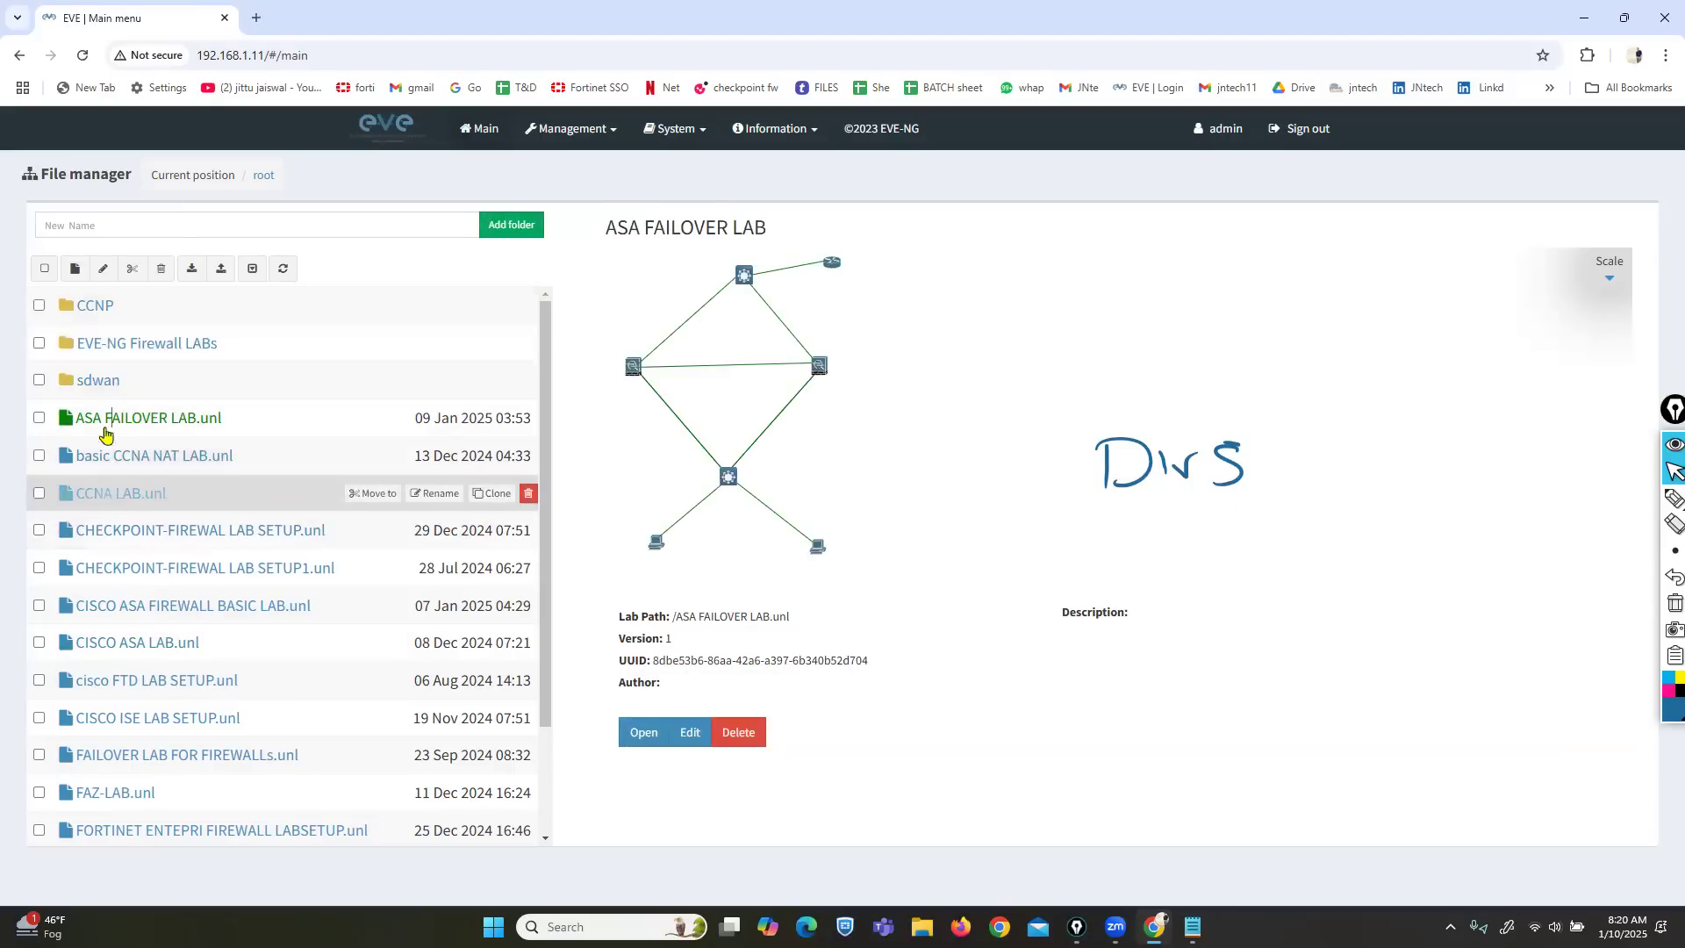
{"action": "left_click", "coordinate": [75, 269]}
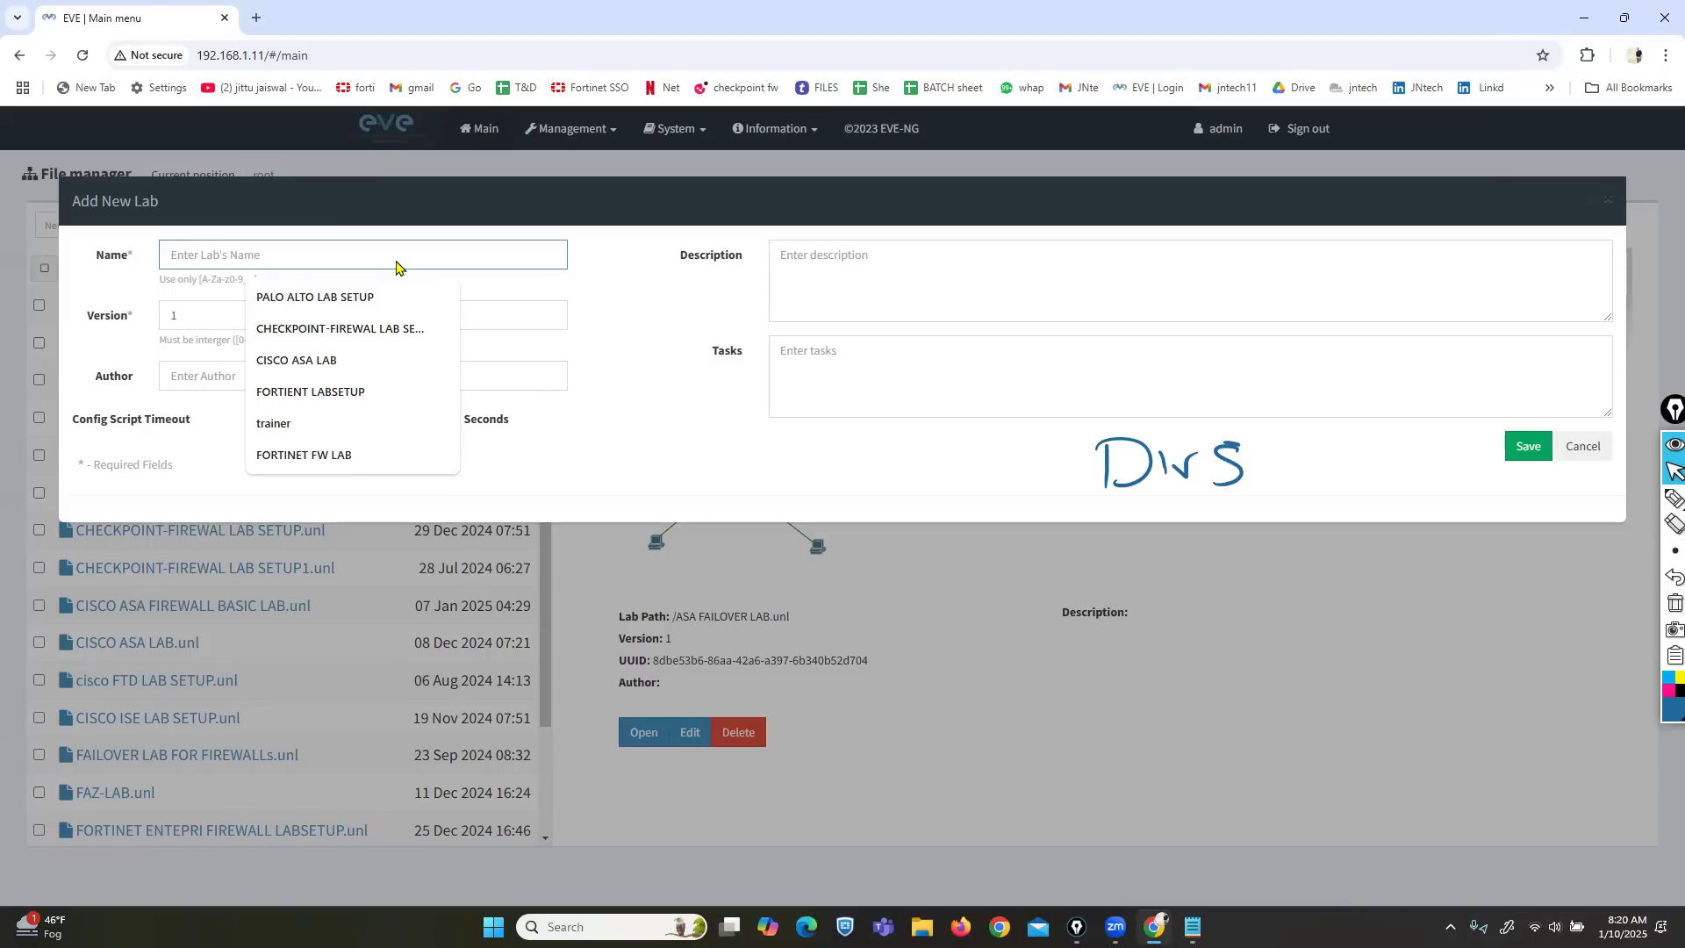
Create a new lab named 'CISCO ASA LAB11111'.
{"action": "type", "text": "cisco"}
{"action": "key", "text": "Down"}
{"action": "key", "text": "Up"}
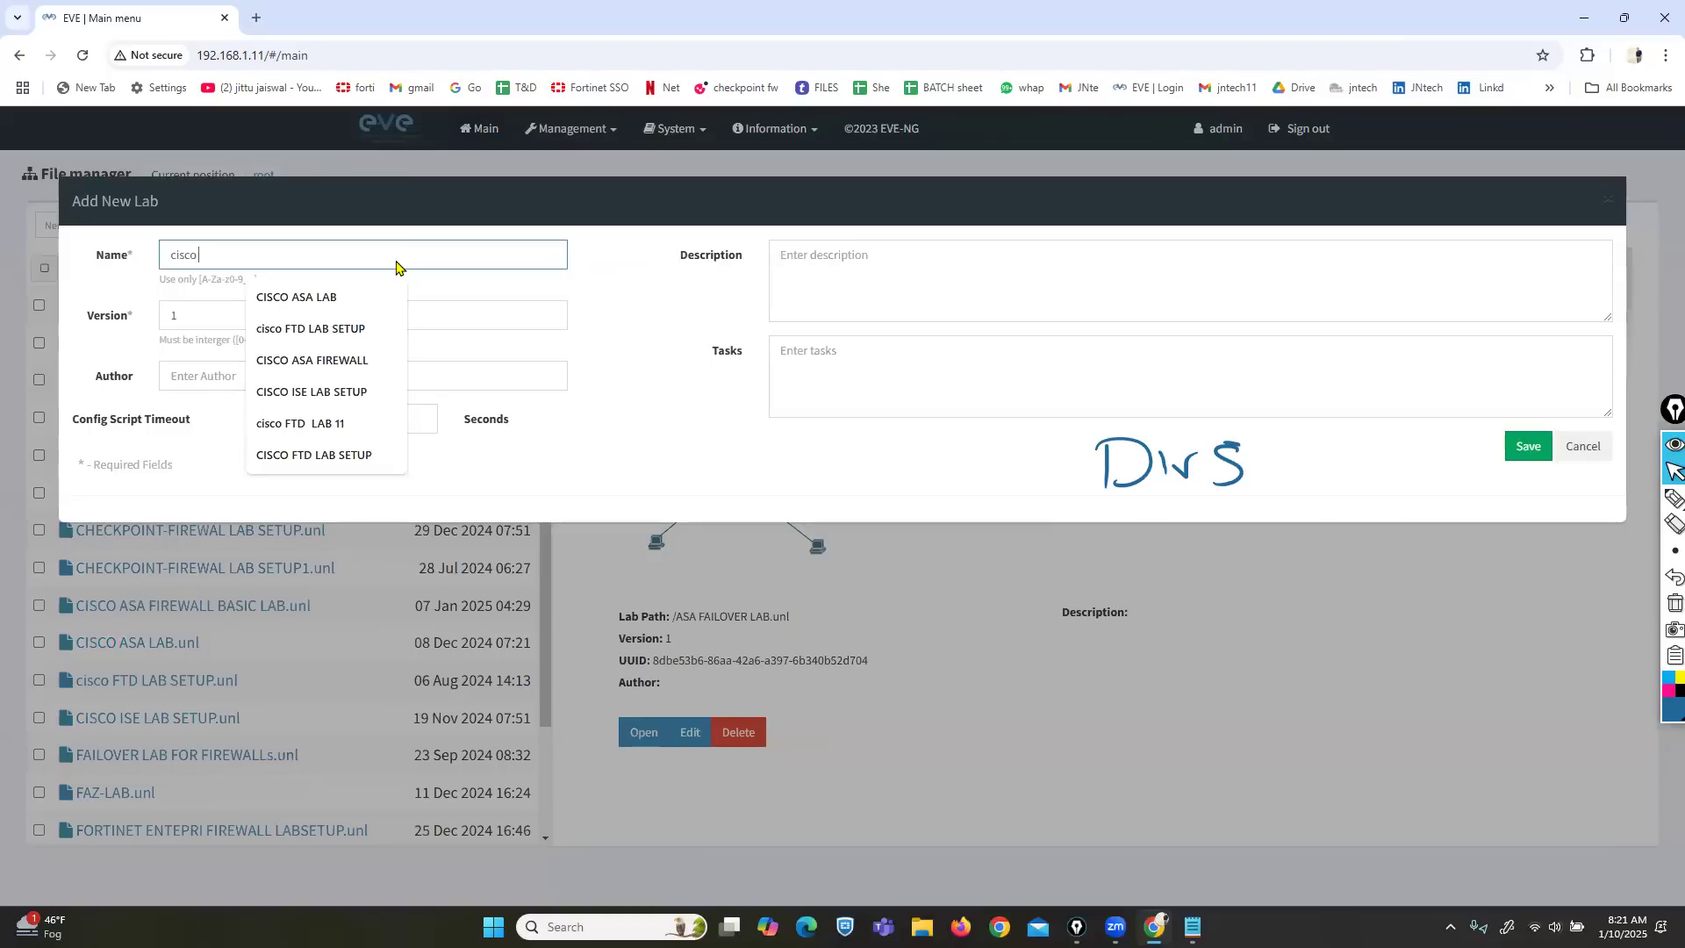
{"action": "left_click", "coordinate": [346, 297]}
{"action": "left_click", "coordinate": [339, 254]}
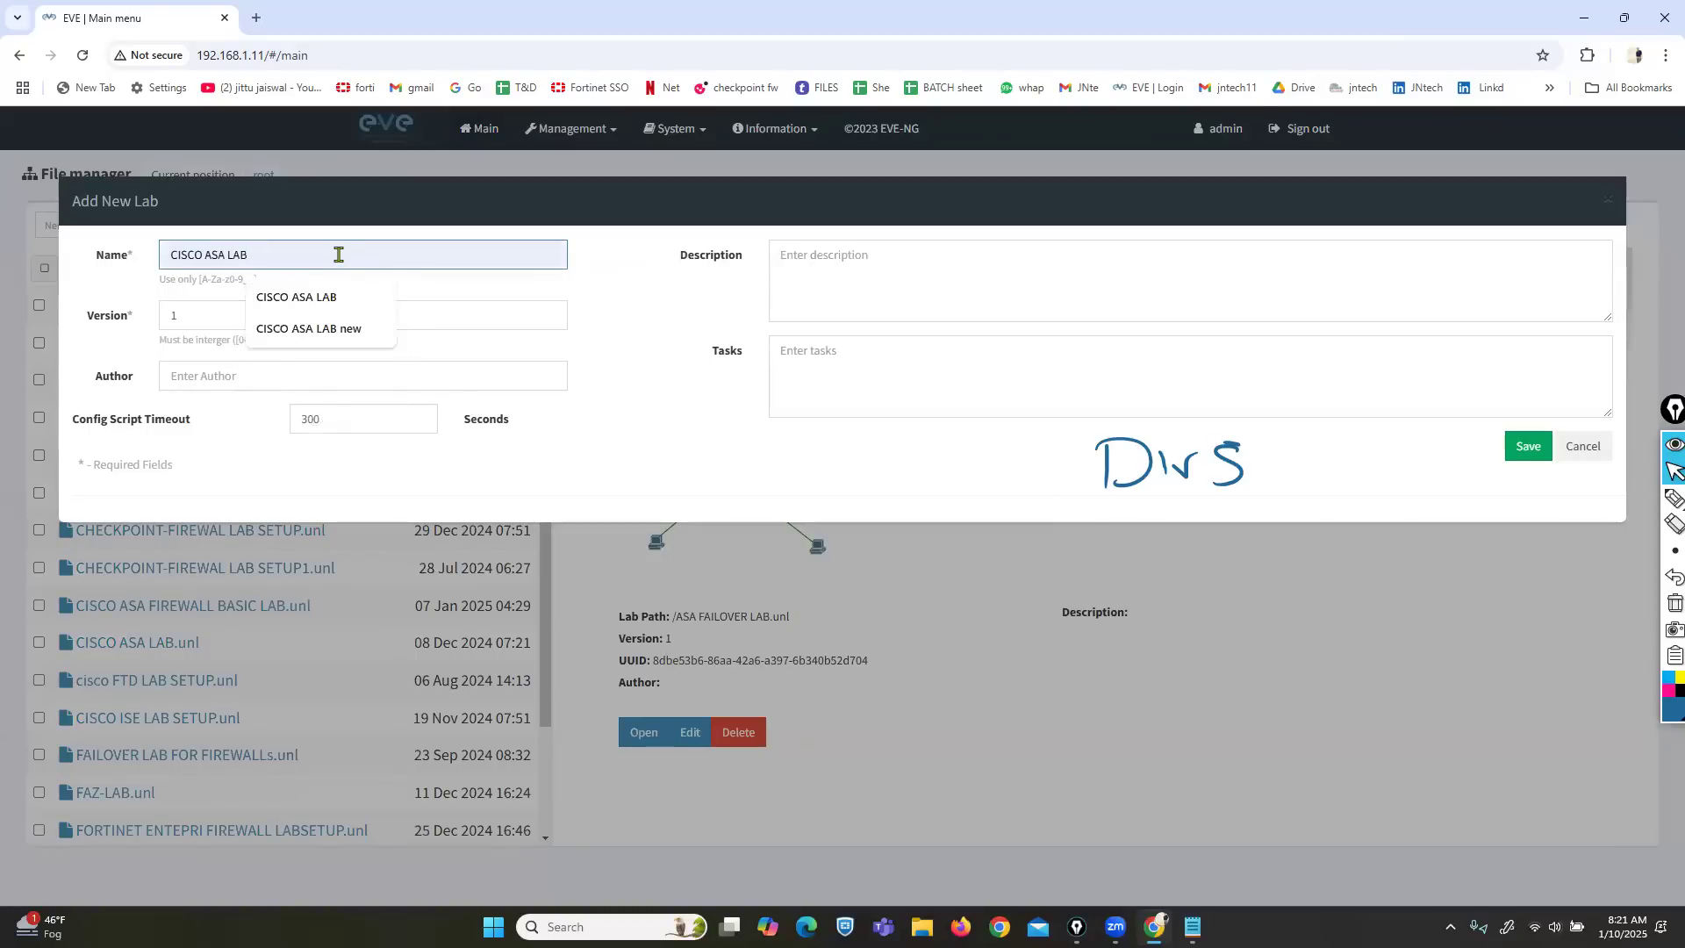
{"action": "type", "text": "11111"}
{"action": "left_click", "coordinate": [1529, 447]}
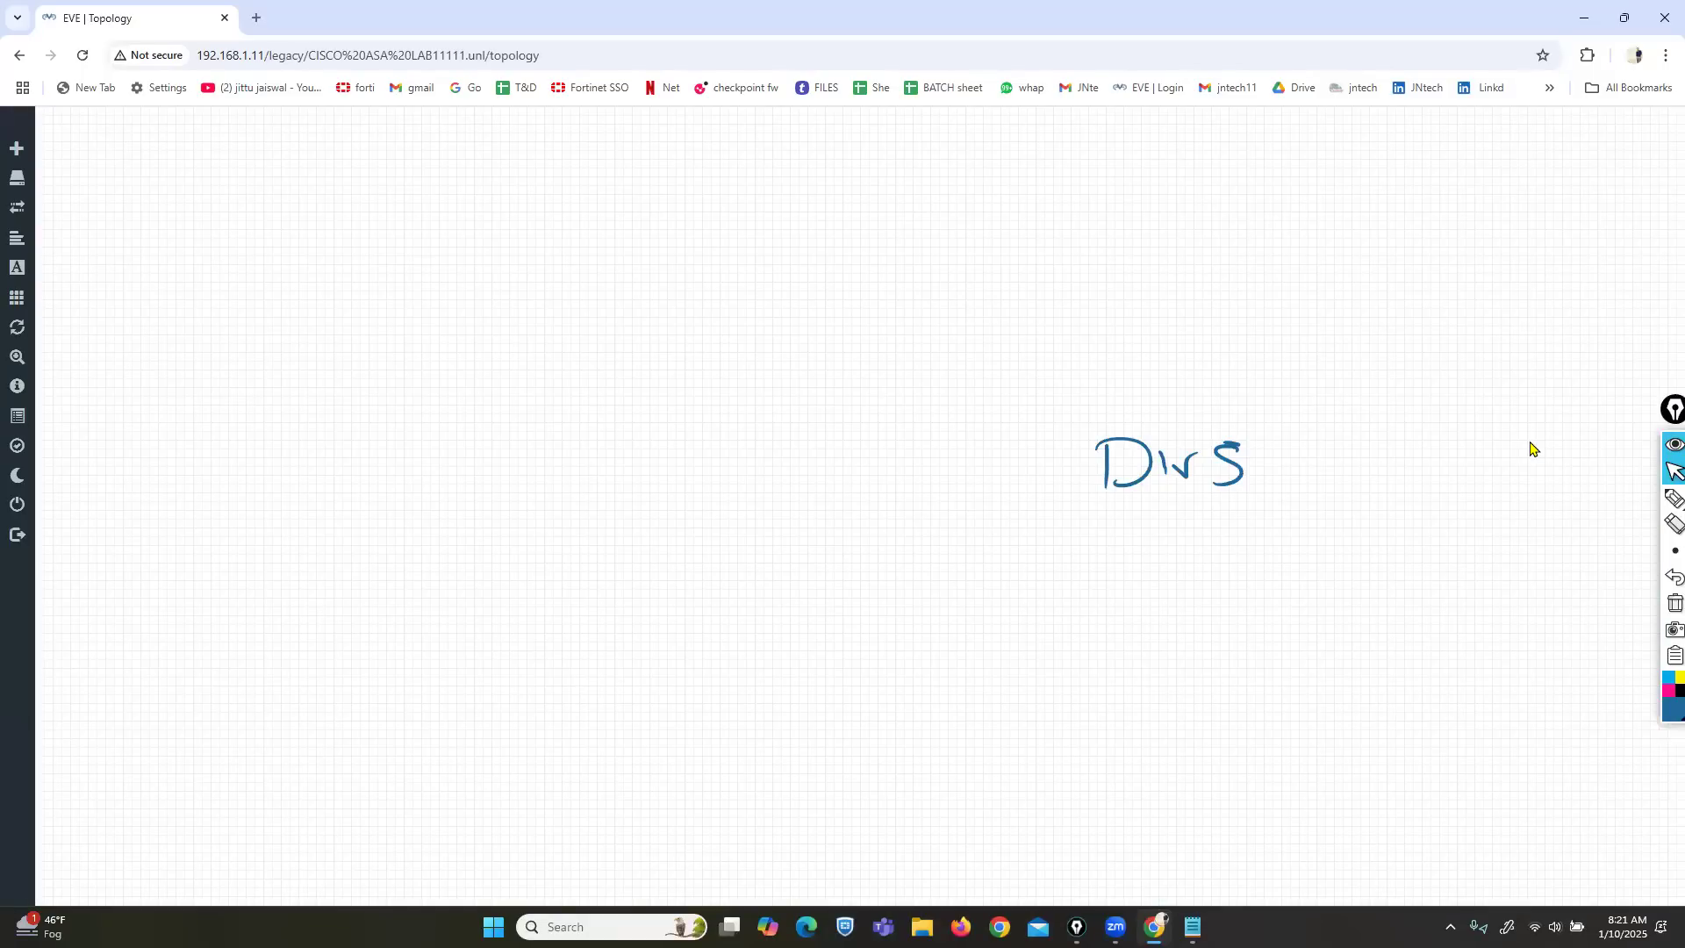
Clear the ink and add a Cisco ASA node to the canvas.
{"action": "left_click", "coordinate": [1665, 614]}
{"action": "right_click", "coordinate": [727, 307]}
{"action": "left_click", "coordinate": [772, 351]}
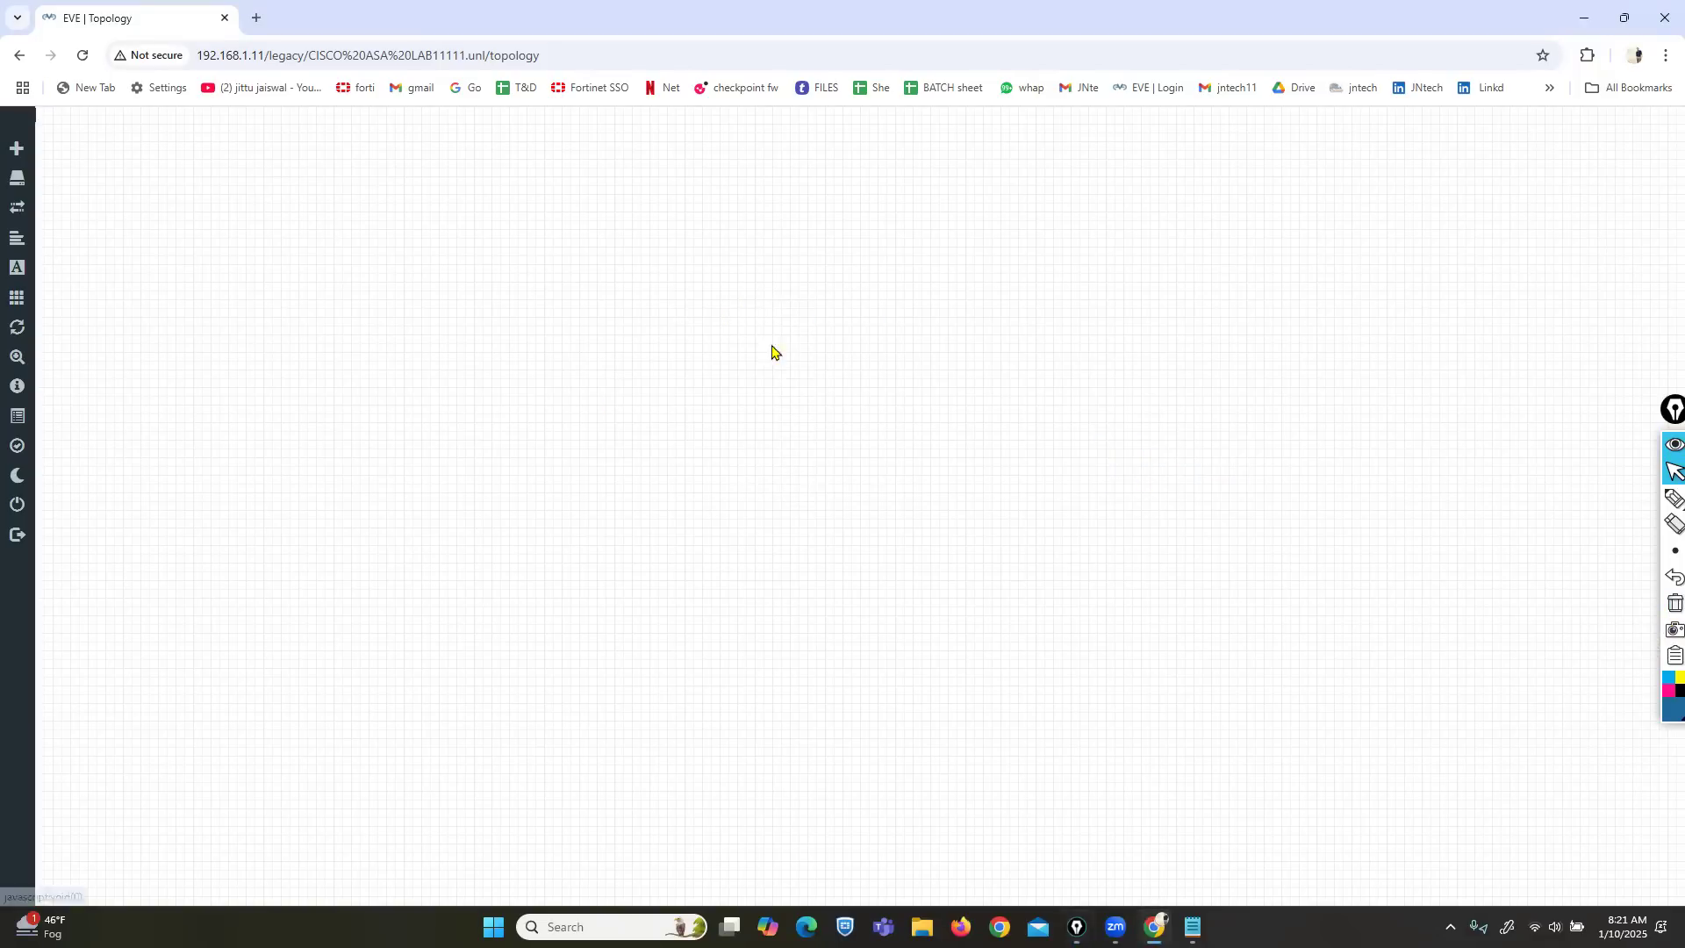
{"action": "type", "text": "asa"}
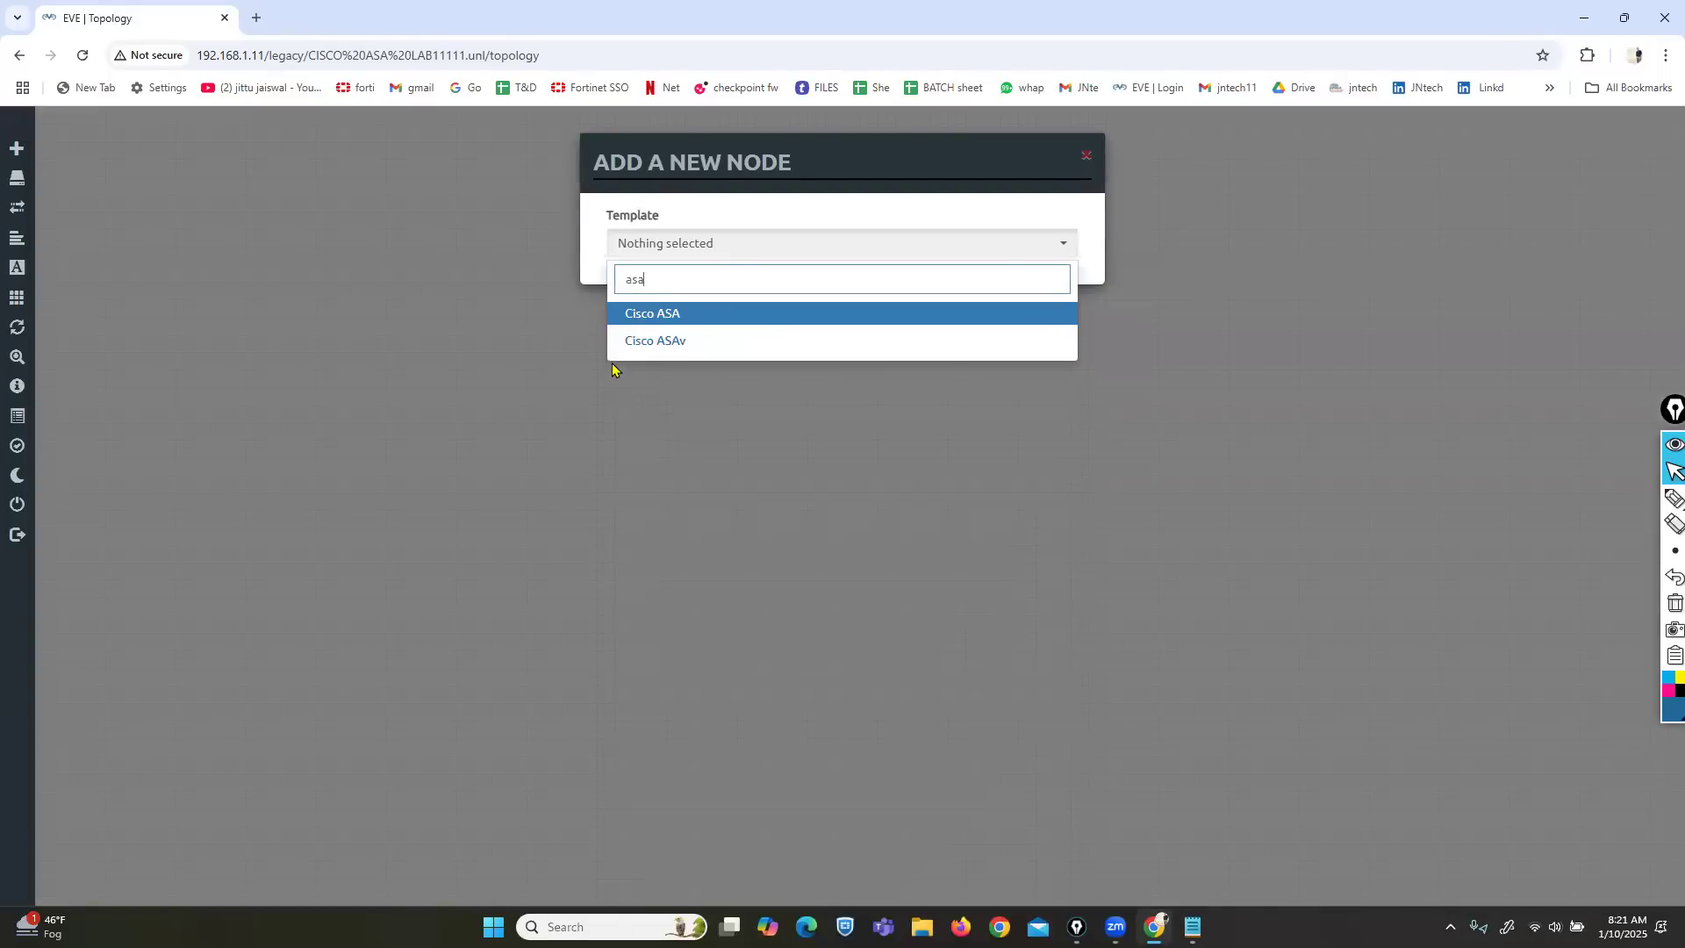
{"action": "left_click", "coordinate": [667, 316]}
{"action": "scroll", "coordinate": [764, 816], "scroll_direction": "down", "scroll_amount": 3}
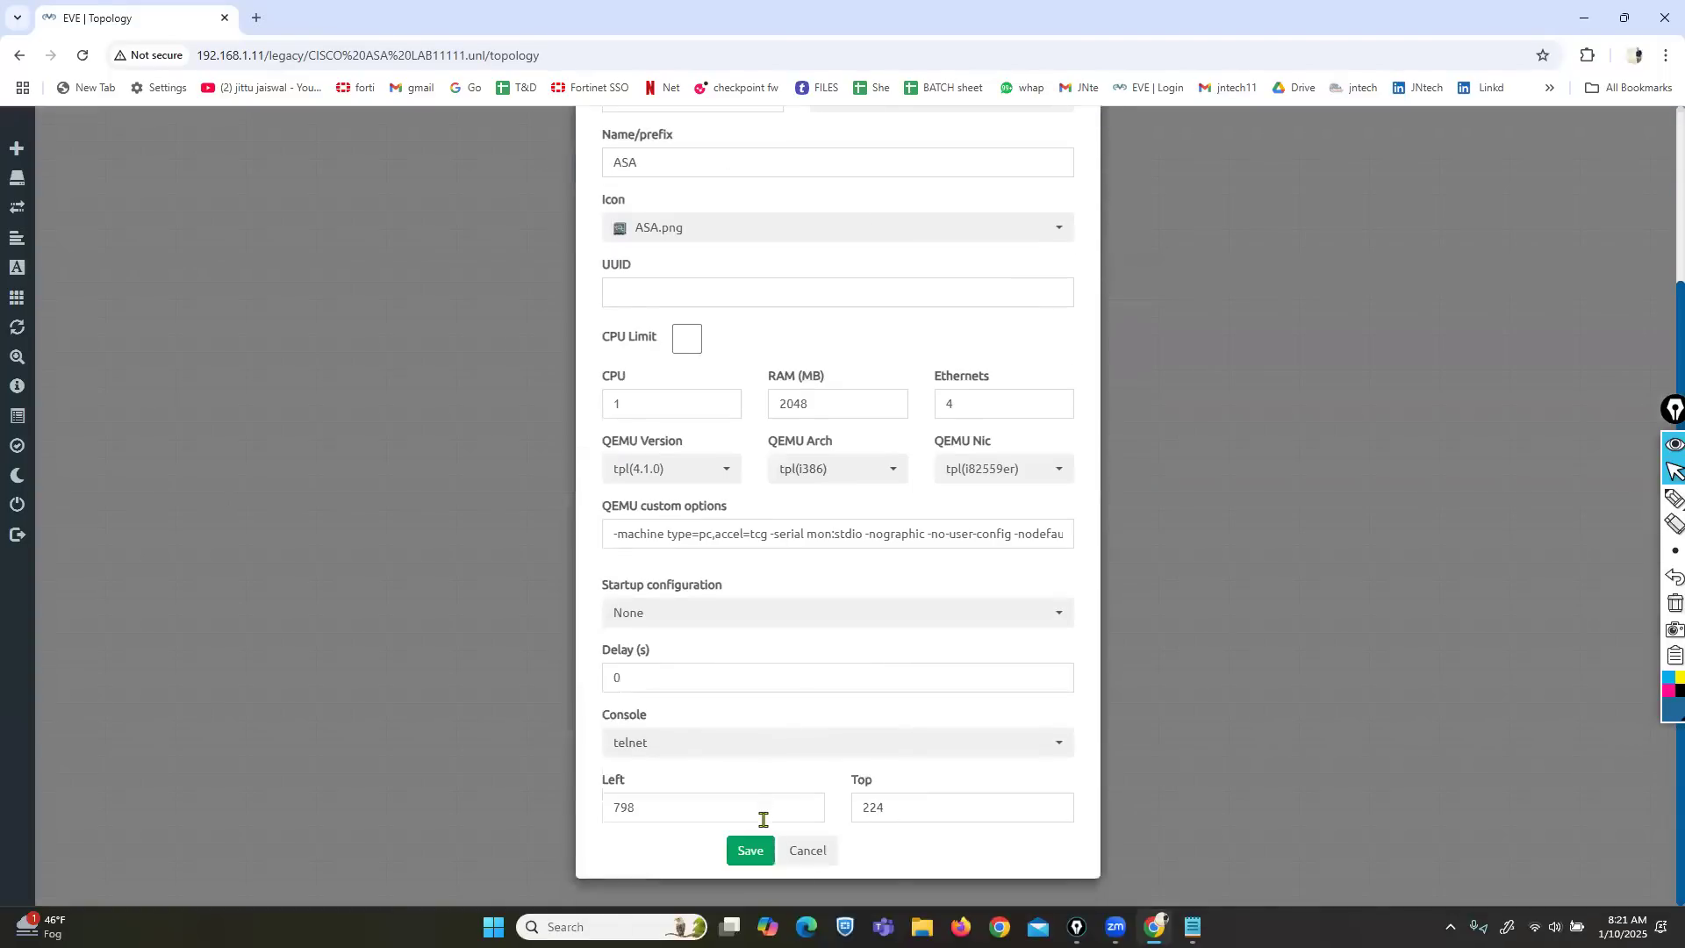
{"action": "left_click", "coordinate": [750, 849]}
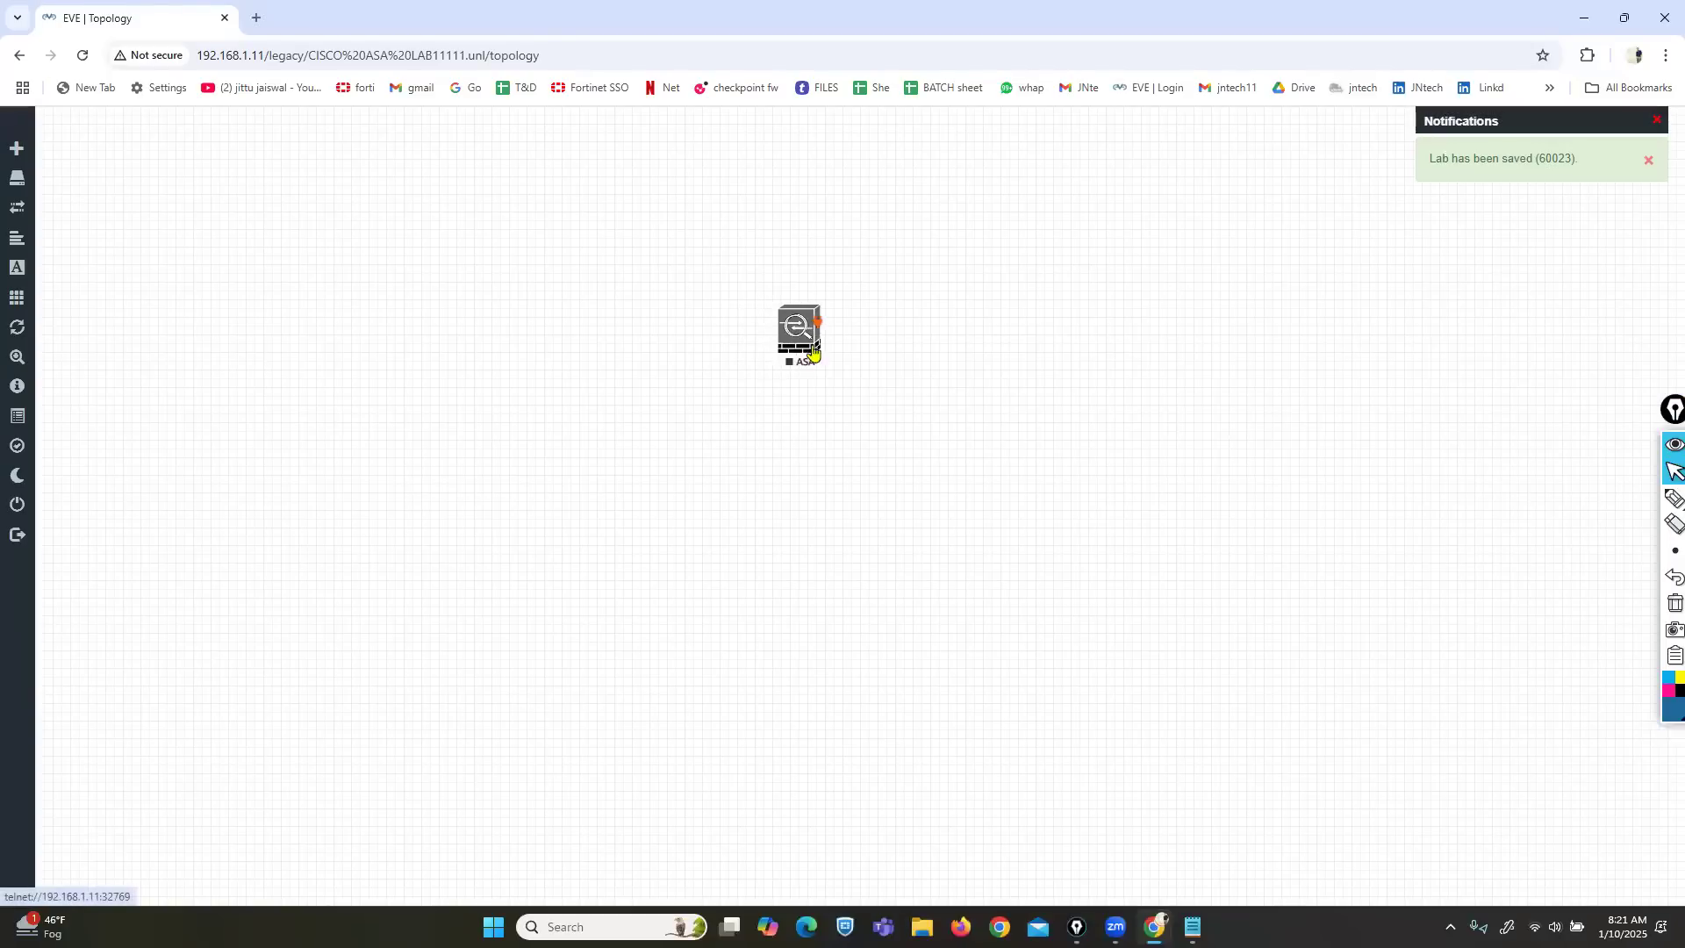
{"action": "left_click_drag", "start_coordinate": [813, 351], "coordinate": [834, 330]}
Add two Cisco IOL routers (L3_ADVENTERPRISEK9_MS_15.5_2T.bin), placing R2 left and R3 right.
{"action": "right_click", "coordinate": [580, 327]}
{"action": "left_click", "coordinate": [623, 372]}
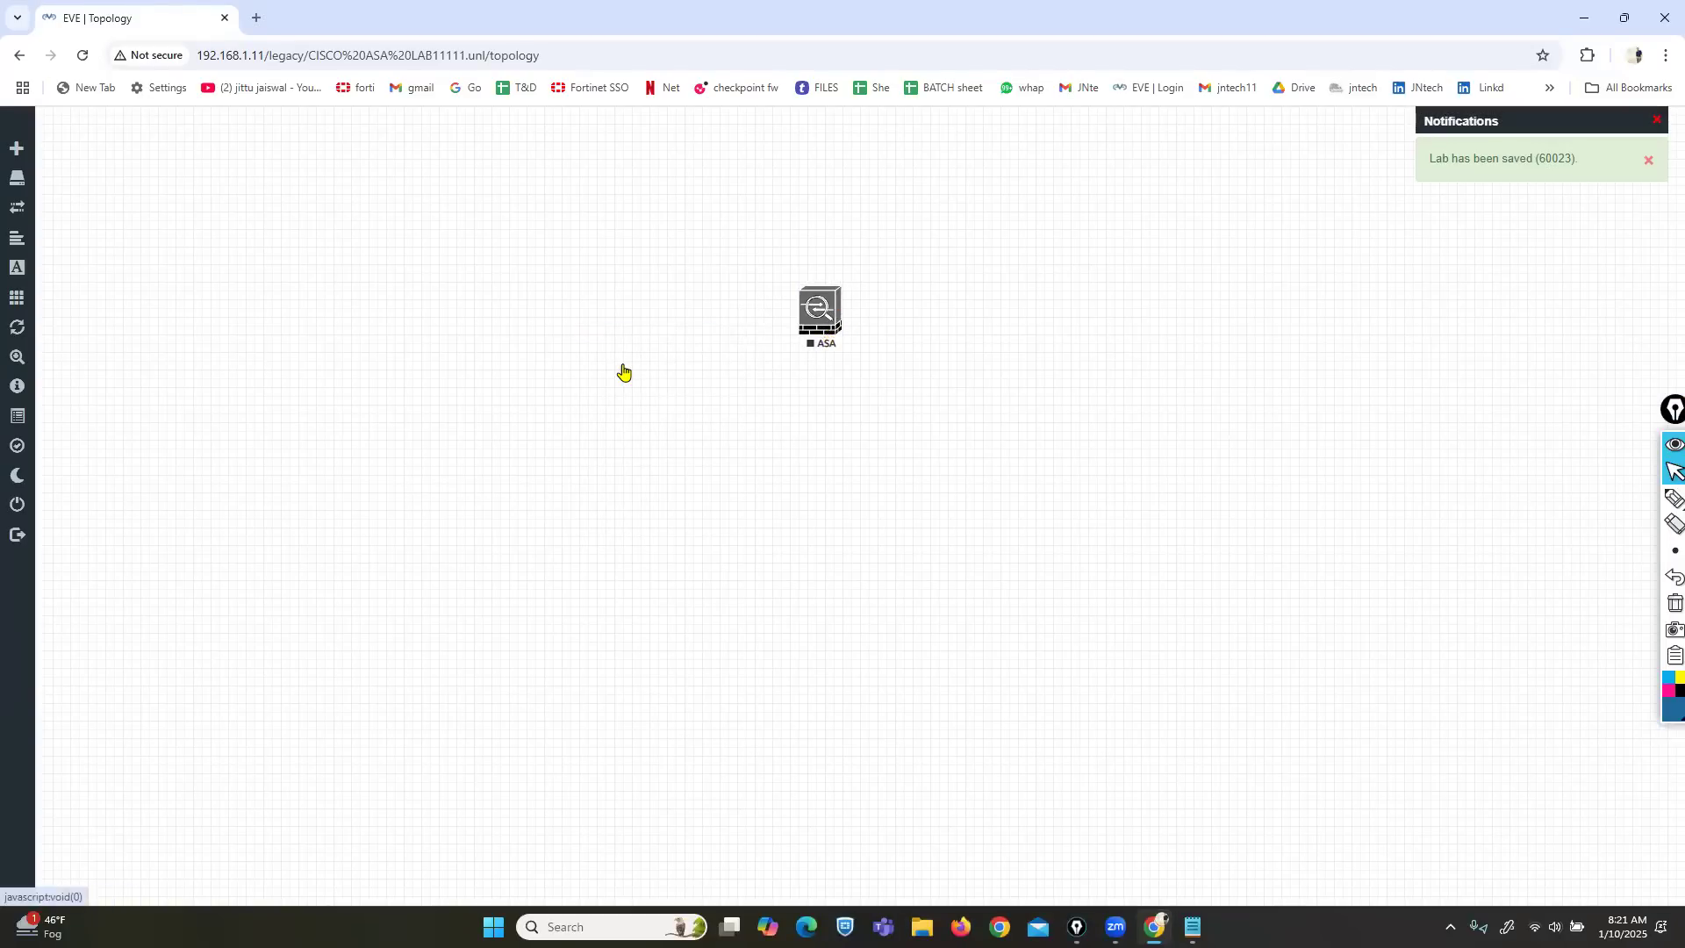
{"action": "type", "text": "iol"}
{"action": "left_click", "coordinate": [633, 314]}
{"action": "left_click", "coordinate": [843, 322]}
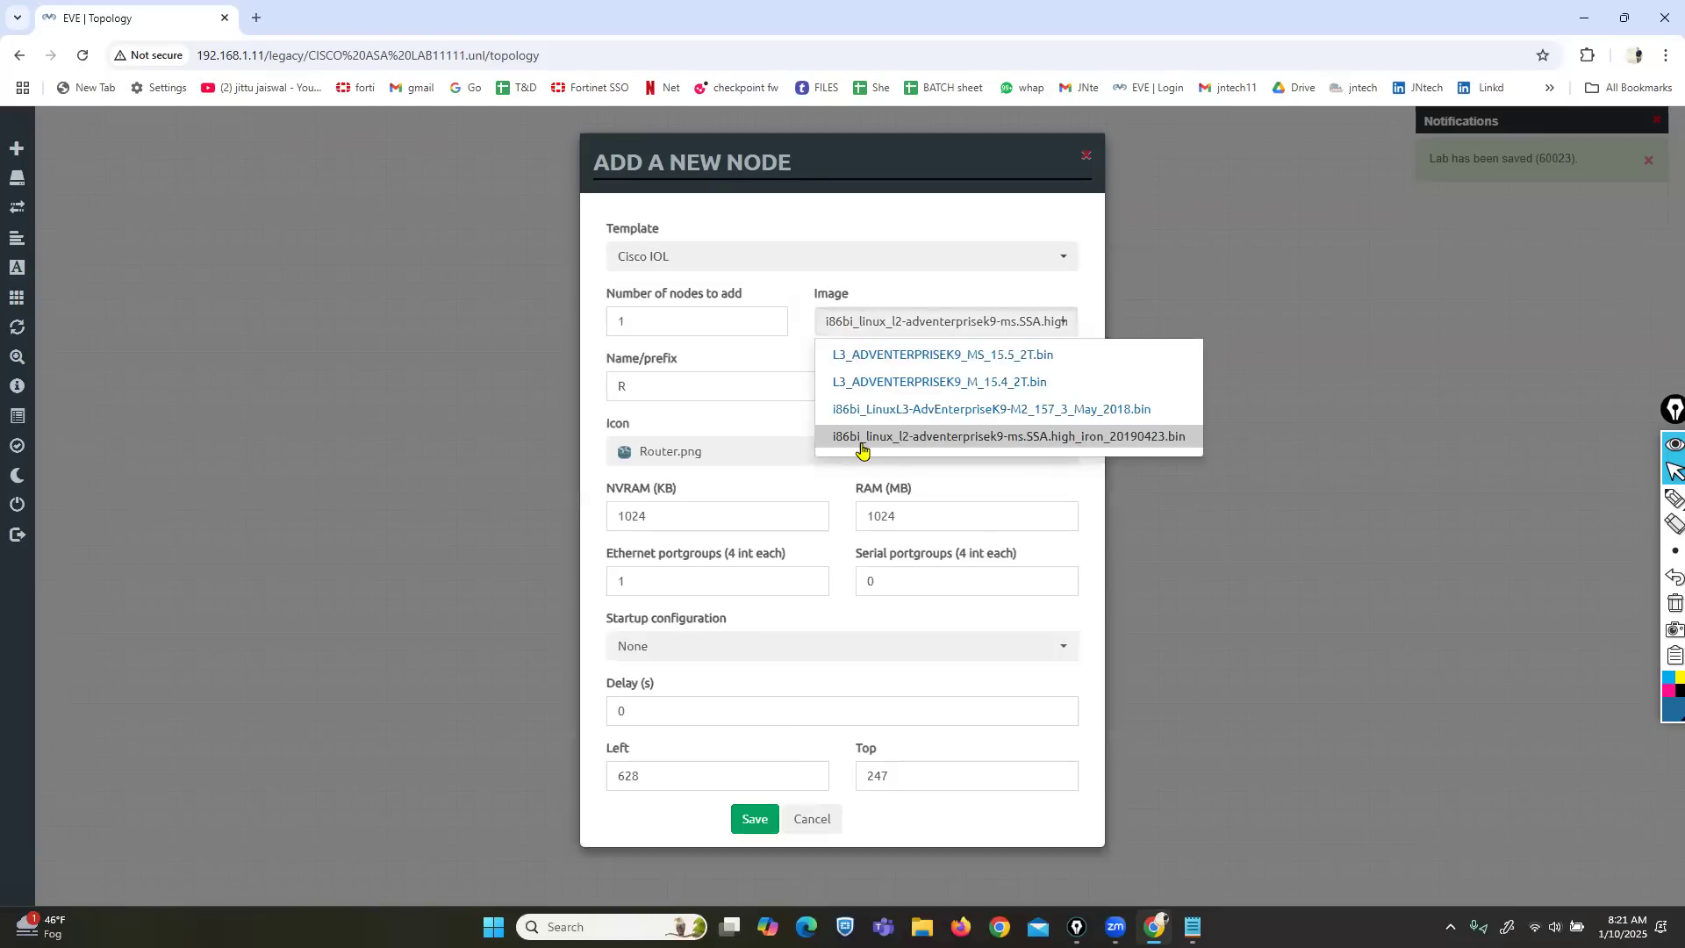
{"action": "left_click", "coordinate": [843, 355]}
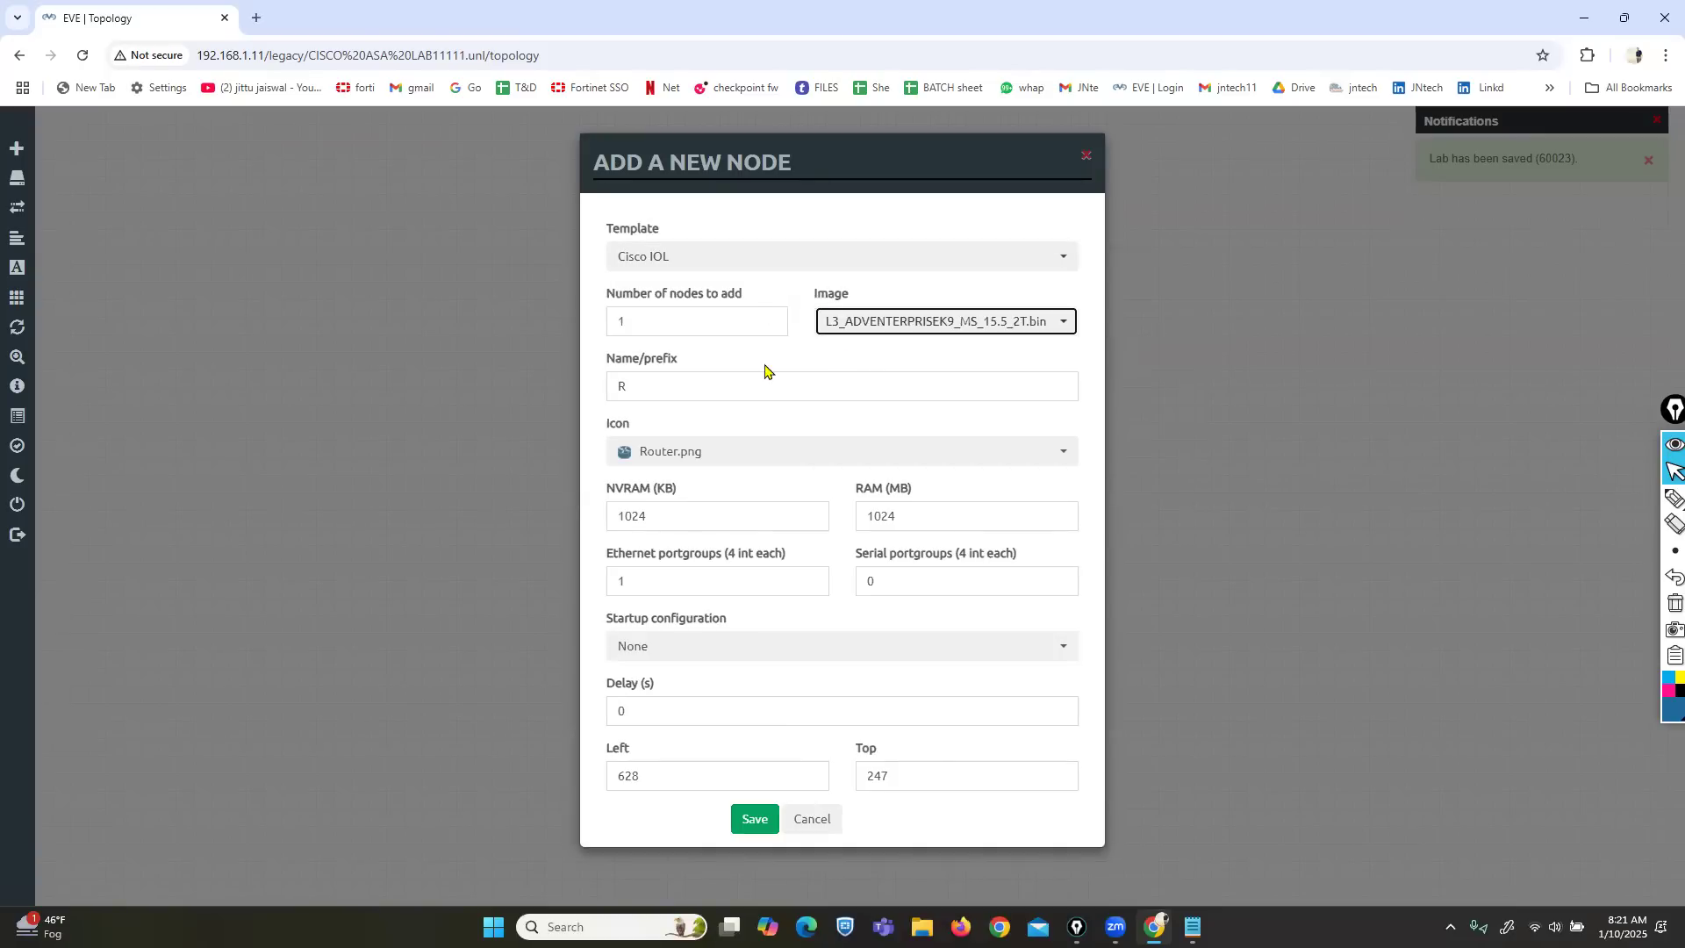
{"action": "double_click", "coordinate": [640, 321]}
{"action": "type", "text": "2"}
{"action": "left_click", "coordinate": [754, 818]}
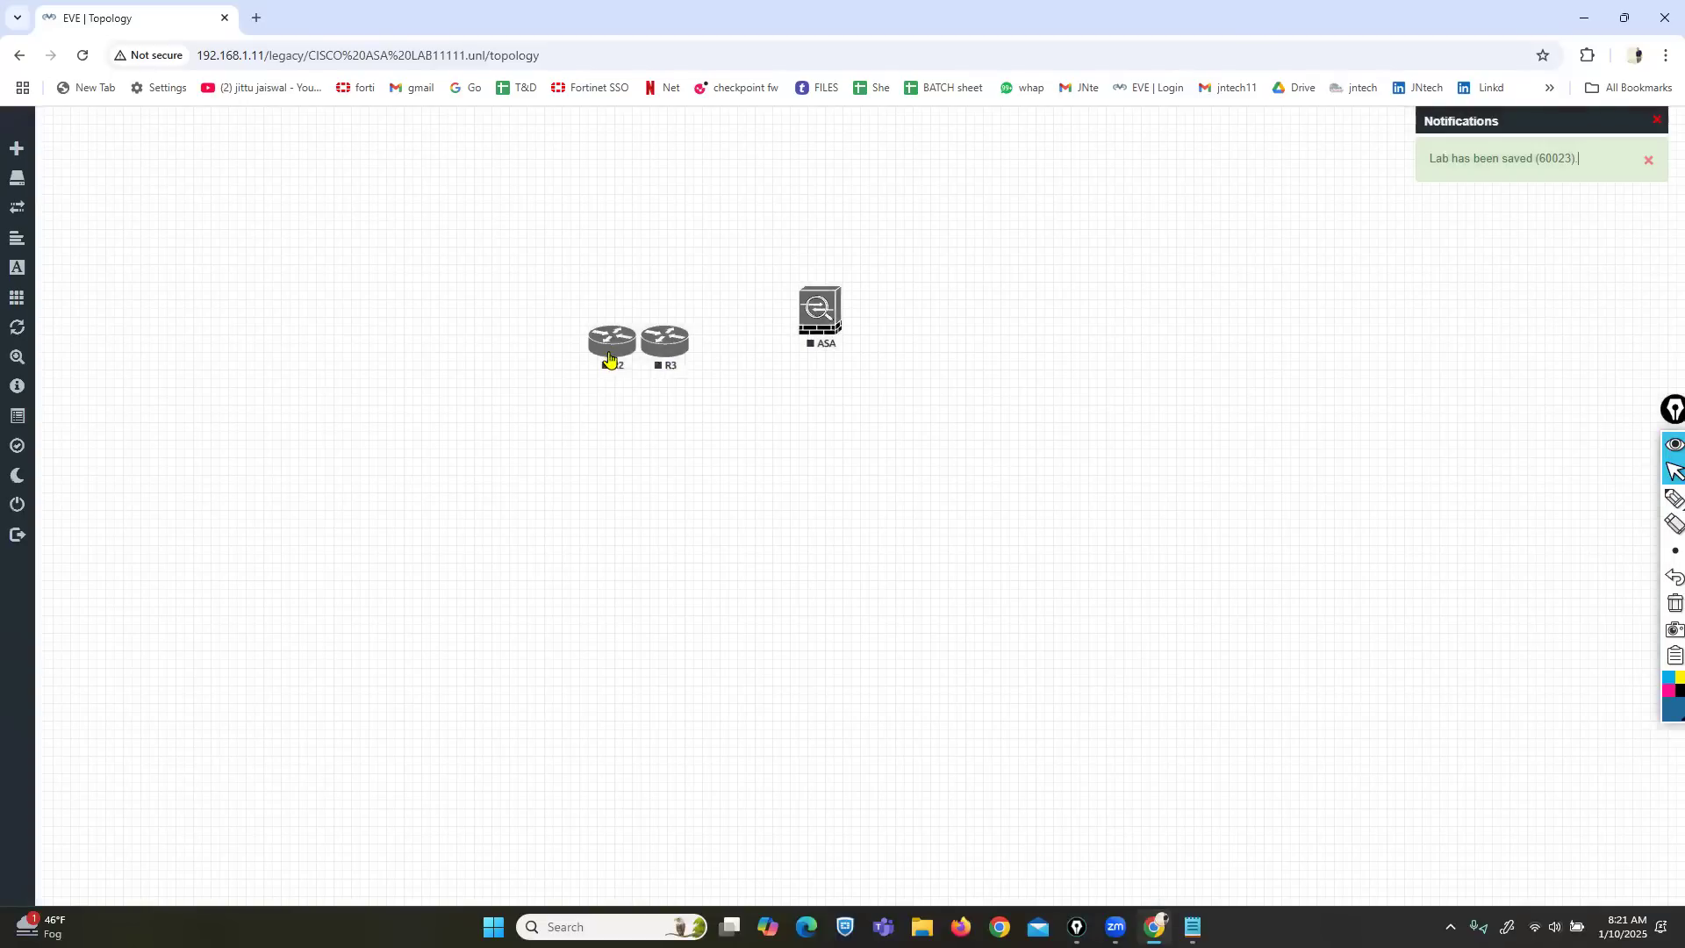
{"action": "left_click_drag", "start_coordinate": [609, 361], "coordinate": [331, 299]}
{"action": "left_click_drag", "start_coordinate": [661, 361], "coordinate": [1310, 293]}
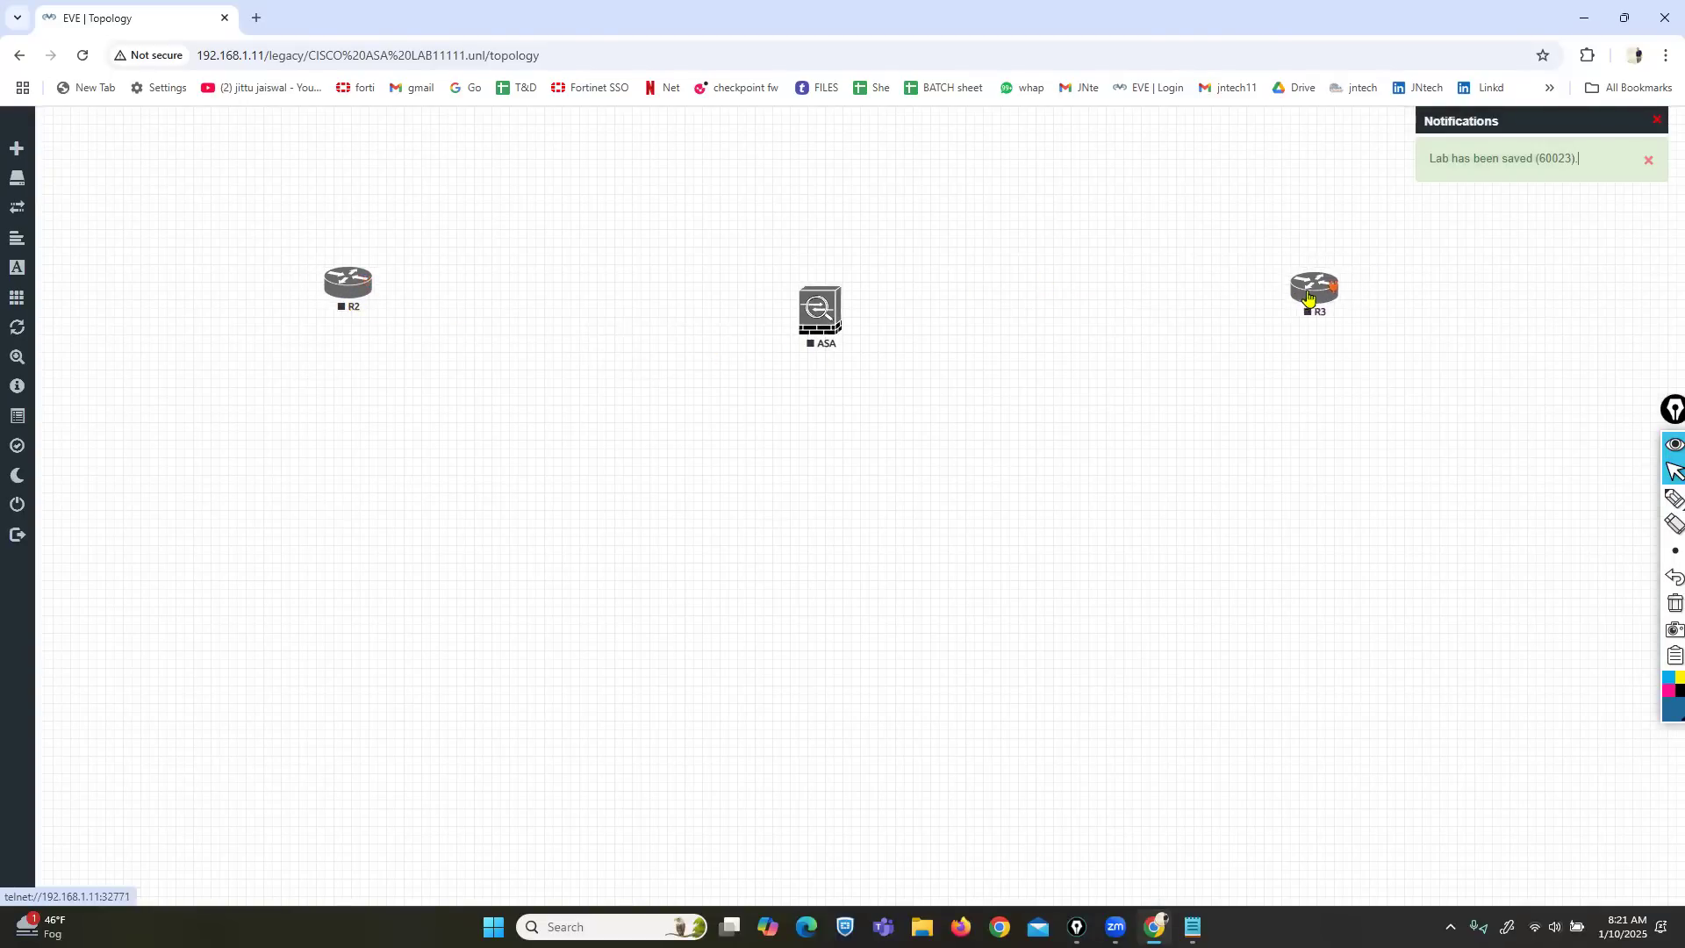
Link ASA eth0 to R2 e0/0 and ASA eth1 to R3 e0/0, then nudge R2.
{"action": "left_click_drag", "start_coordinate": [792, 324], "coordinate": [386, 278]}
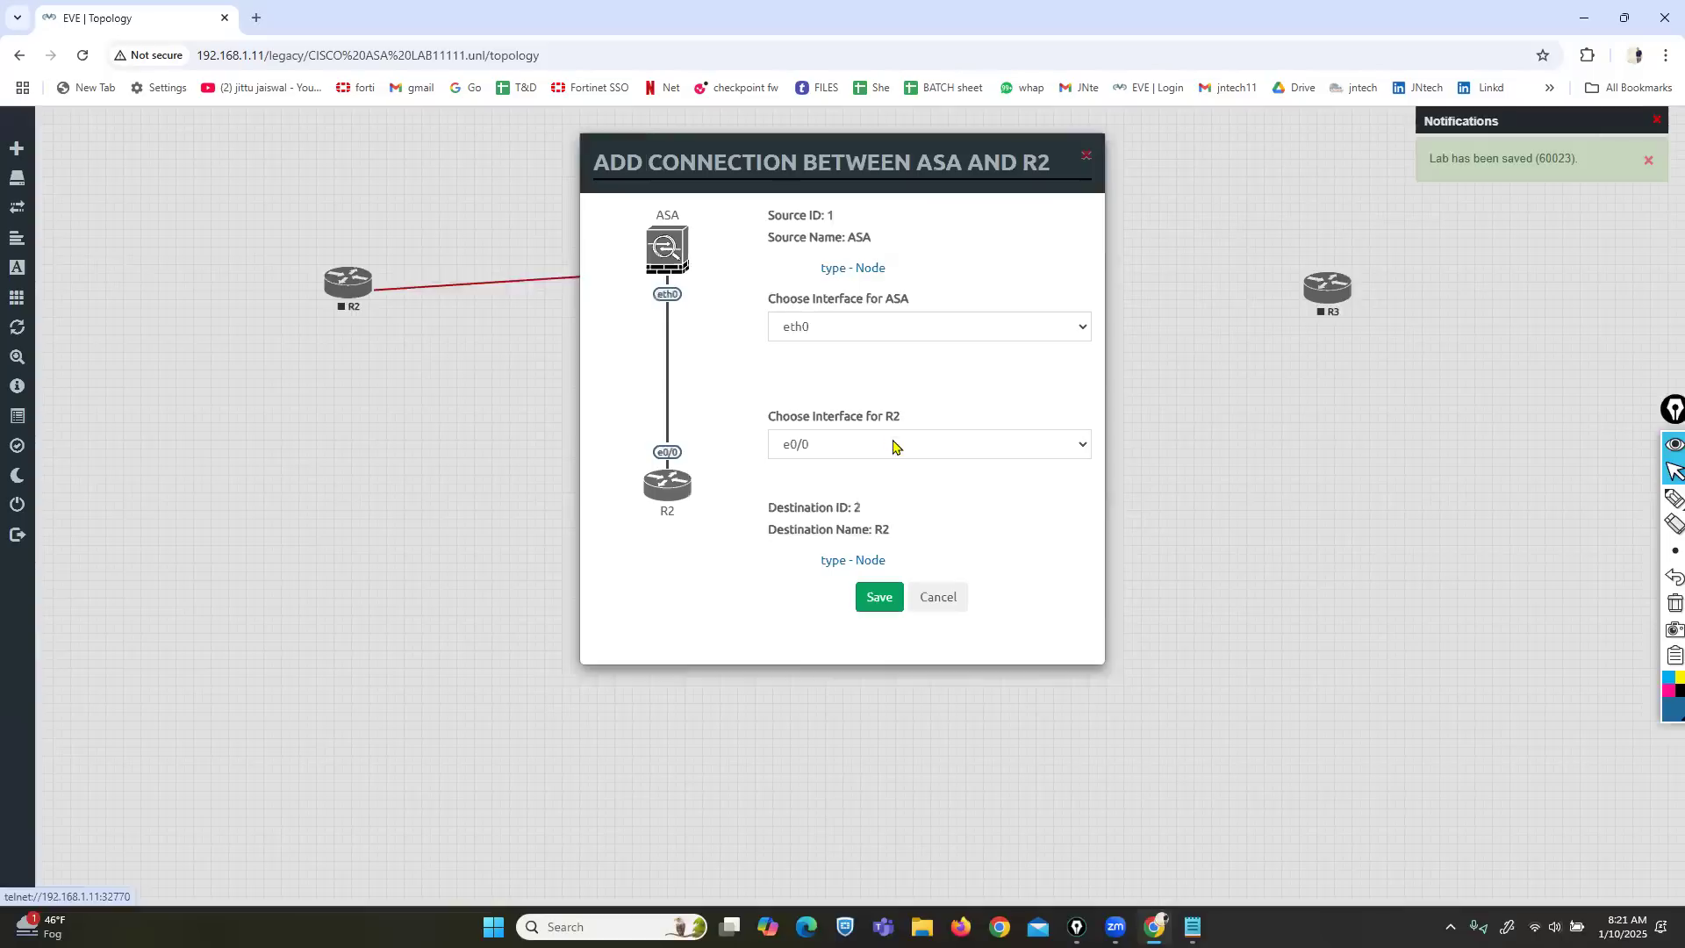
{"action": "left_click", "coordinate": [870, 597]}
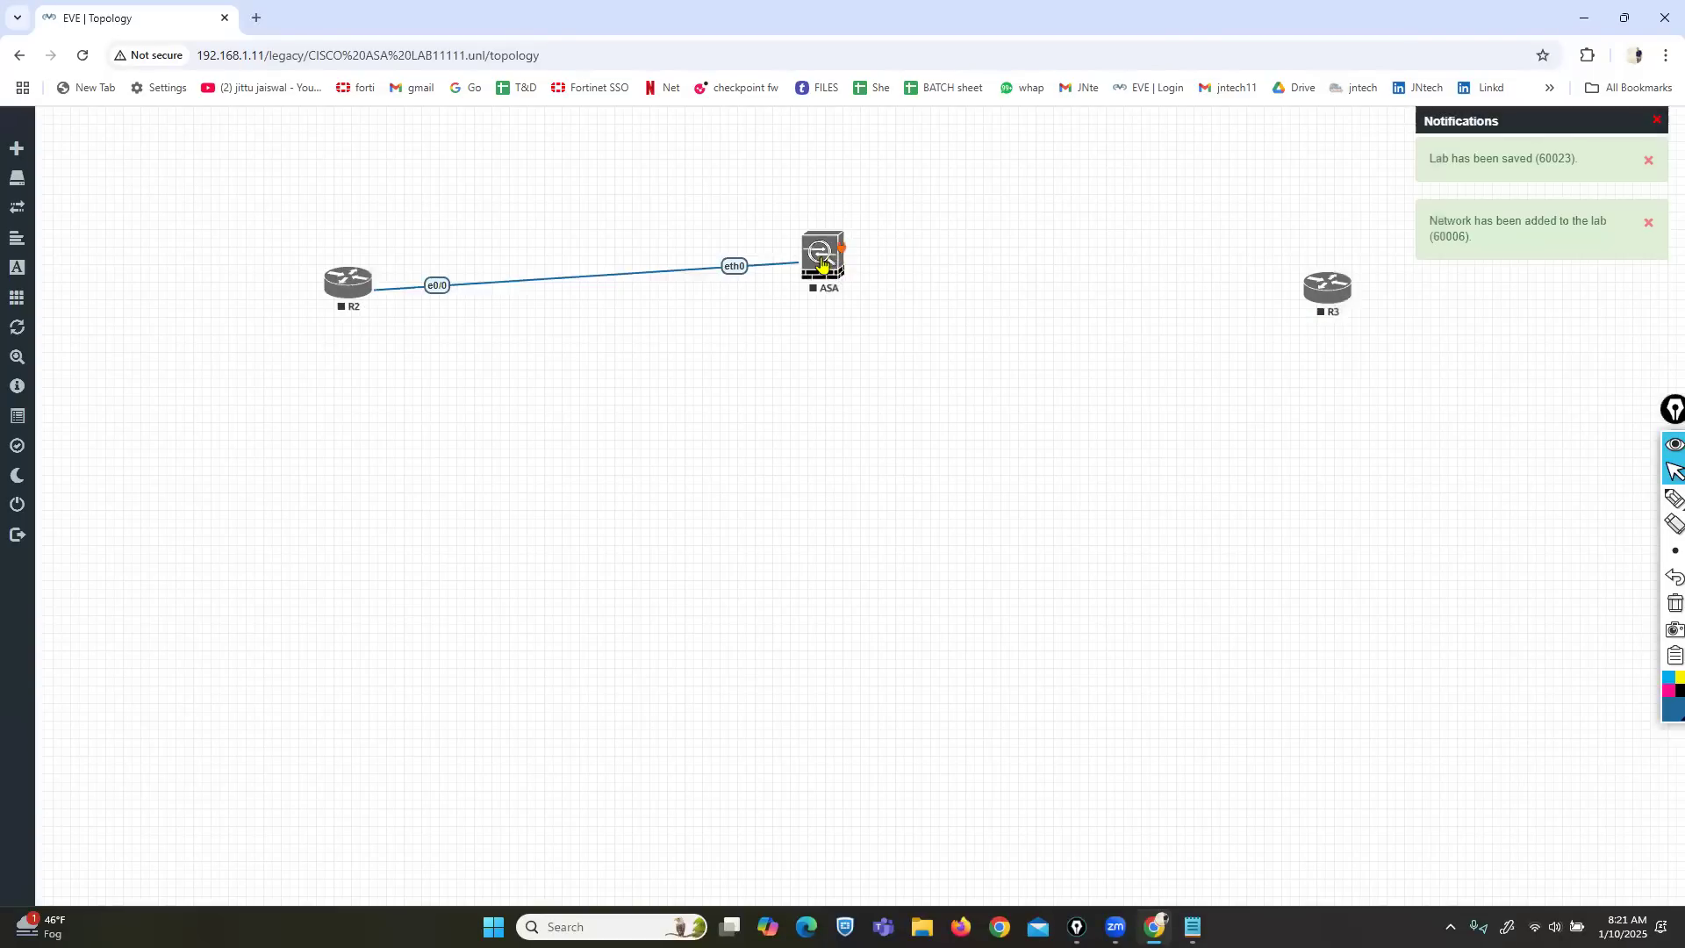
{"action": "left_click_drag", "start_coordinate": [821, 263], "coordinate": [1316, 295]}
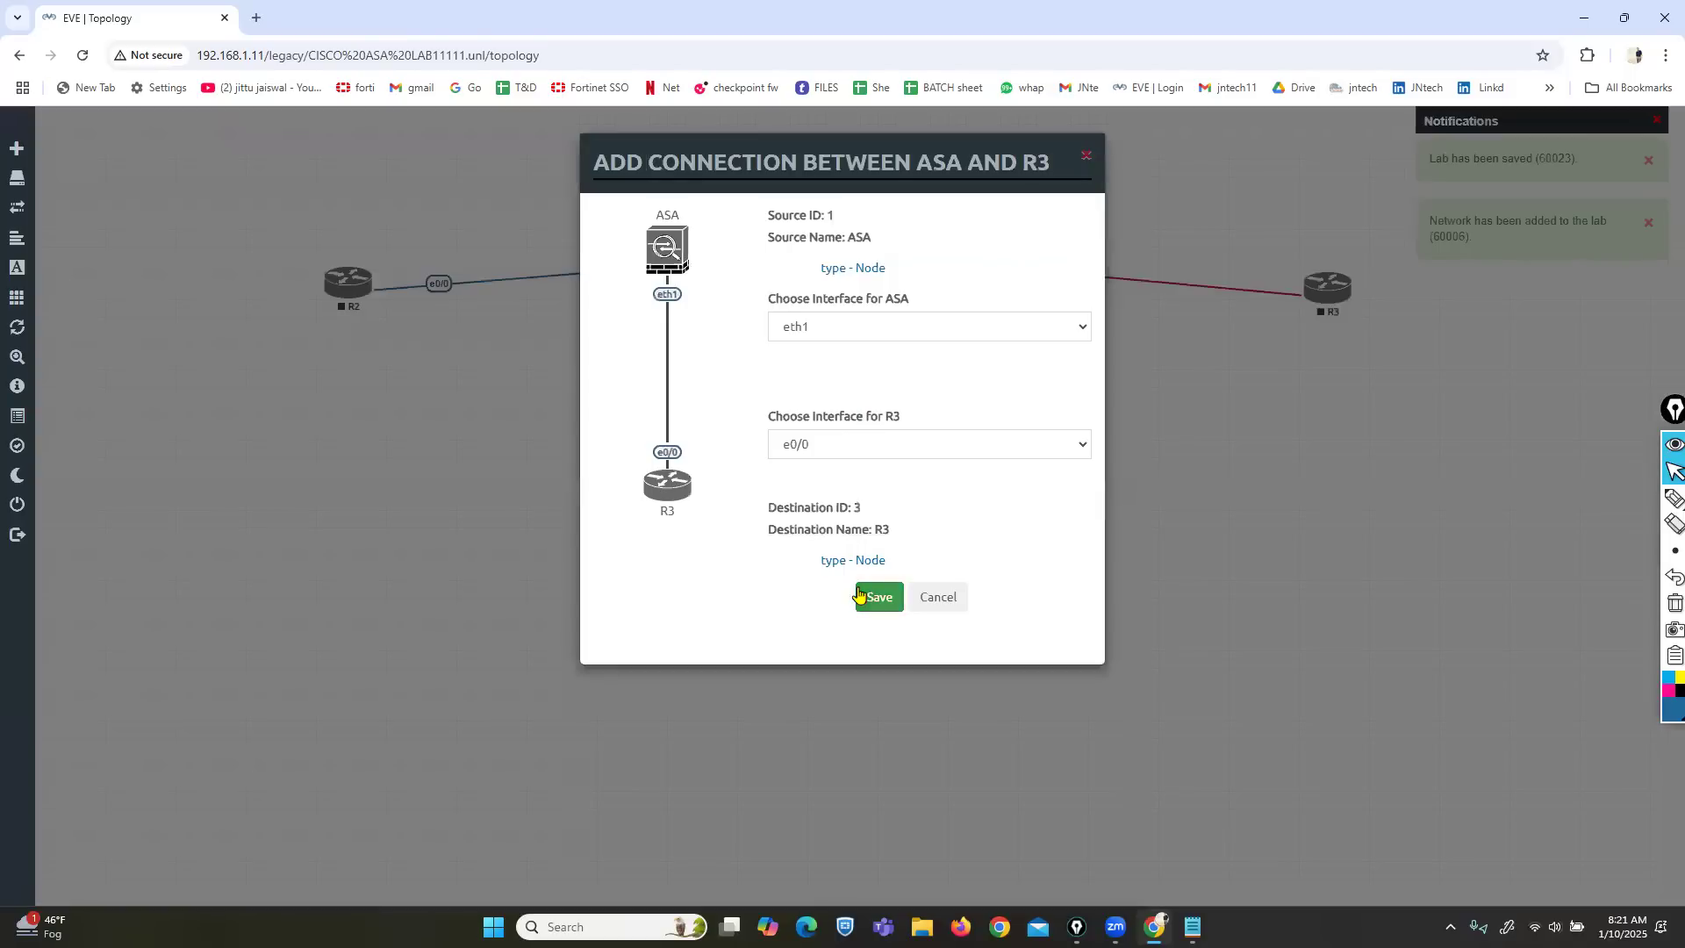
{"action": "left_click", "coordinate": [879, 599]}
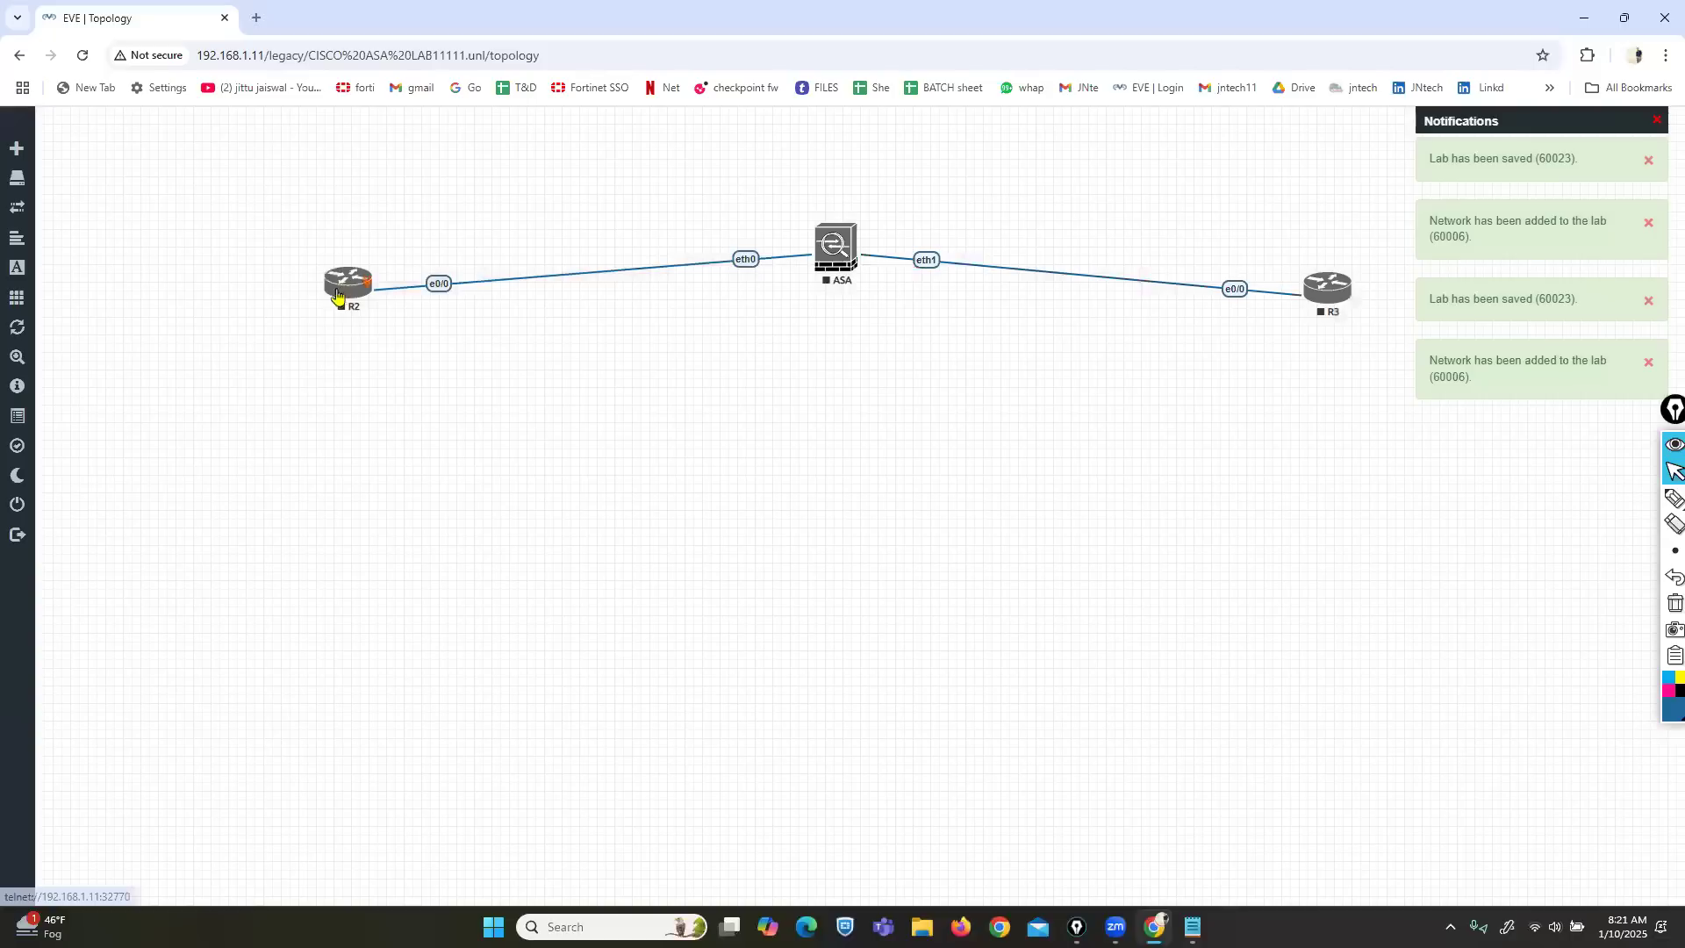
{"action": "left_click_drag", "start_coordinate": [336, 294], "coordinate": [322, 299]}
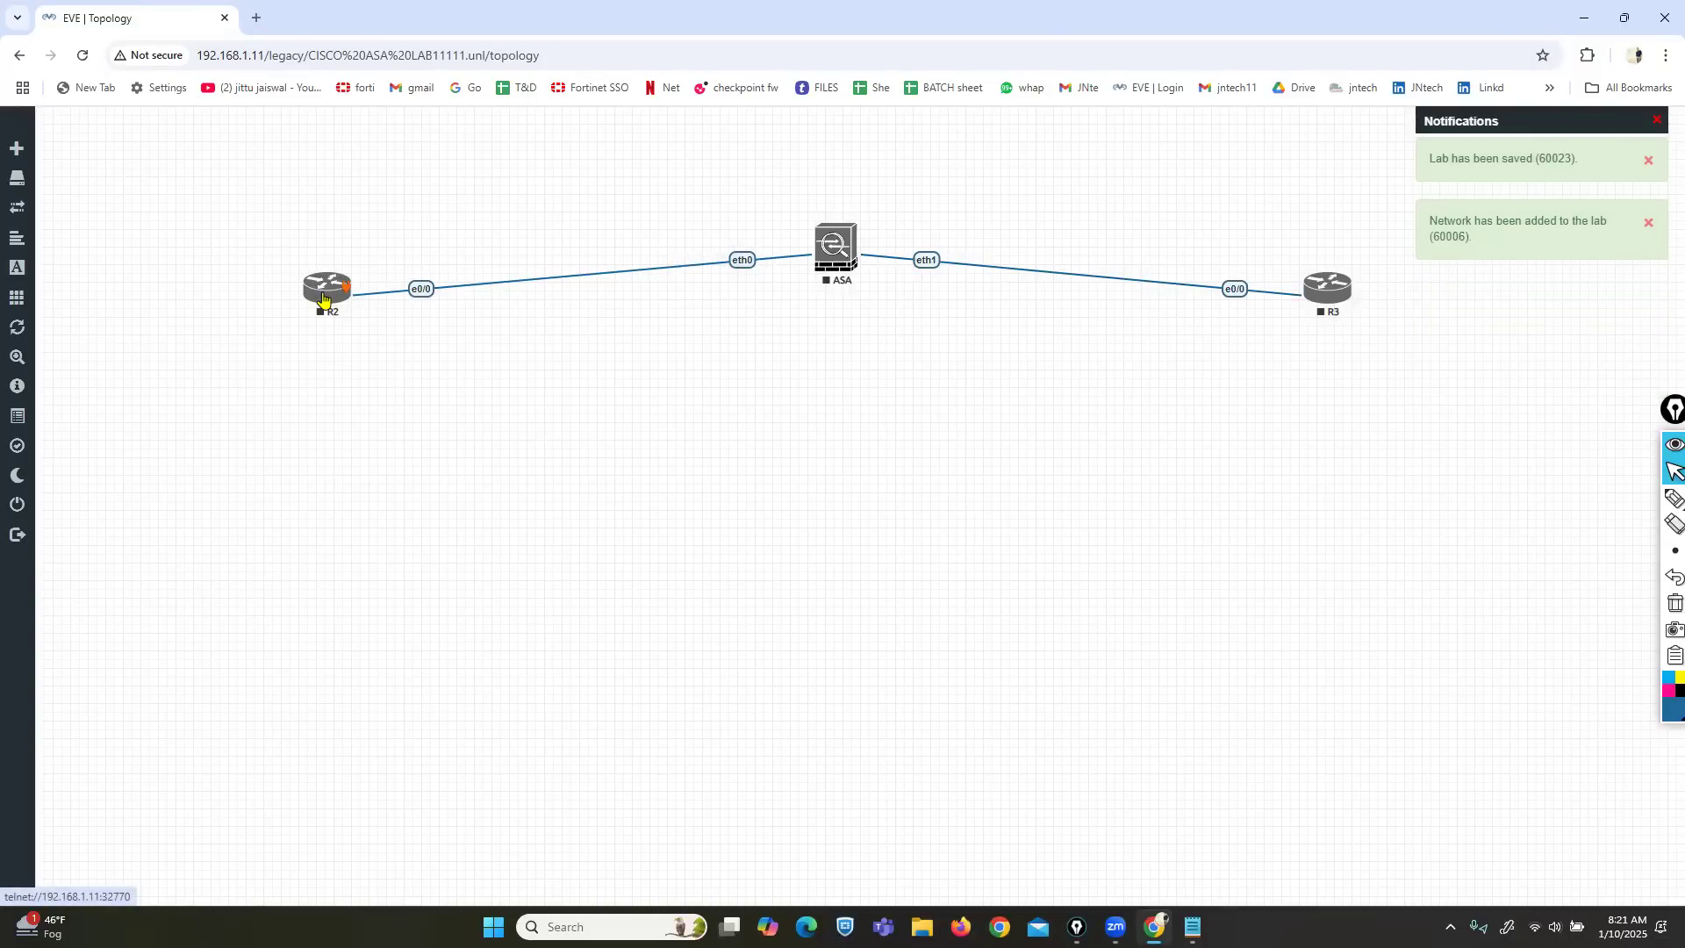
Start the ASA, R2 and R3 nodes.
{"action": "right_click", "coordinate": [841, 251]}
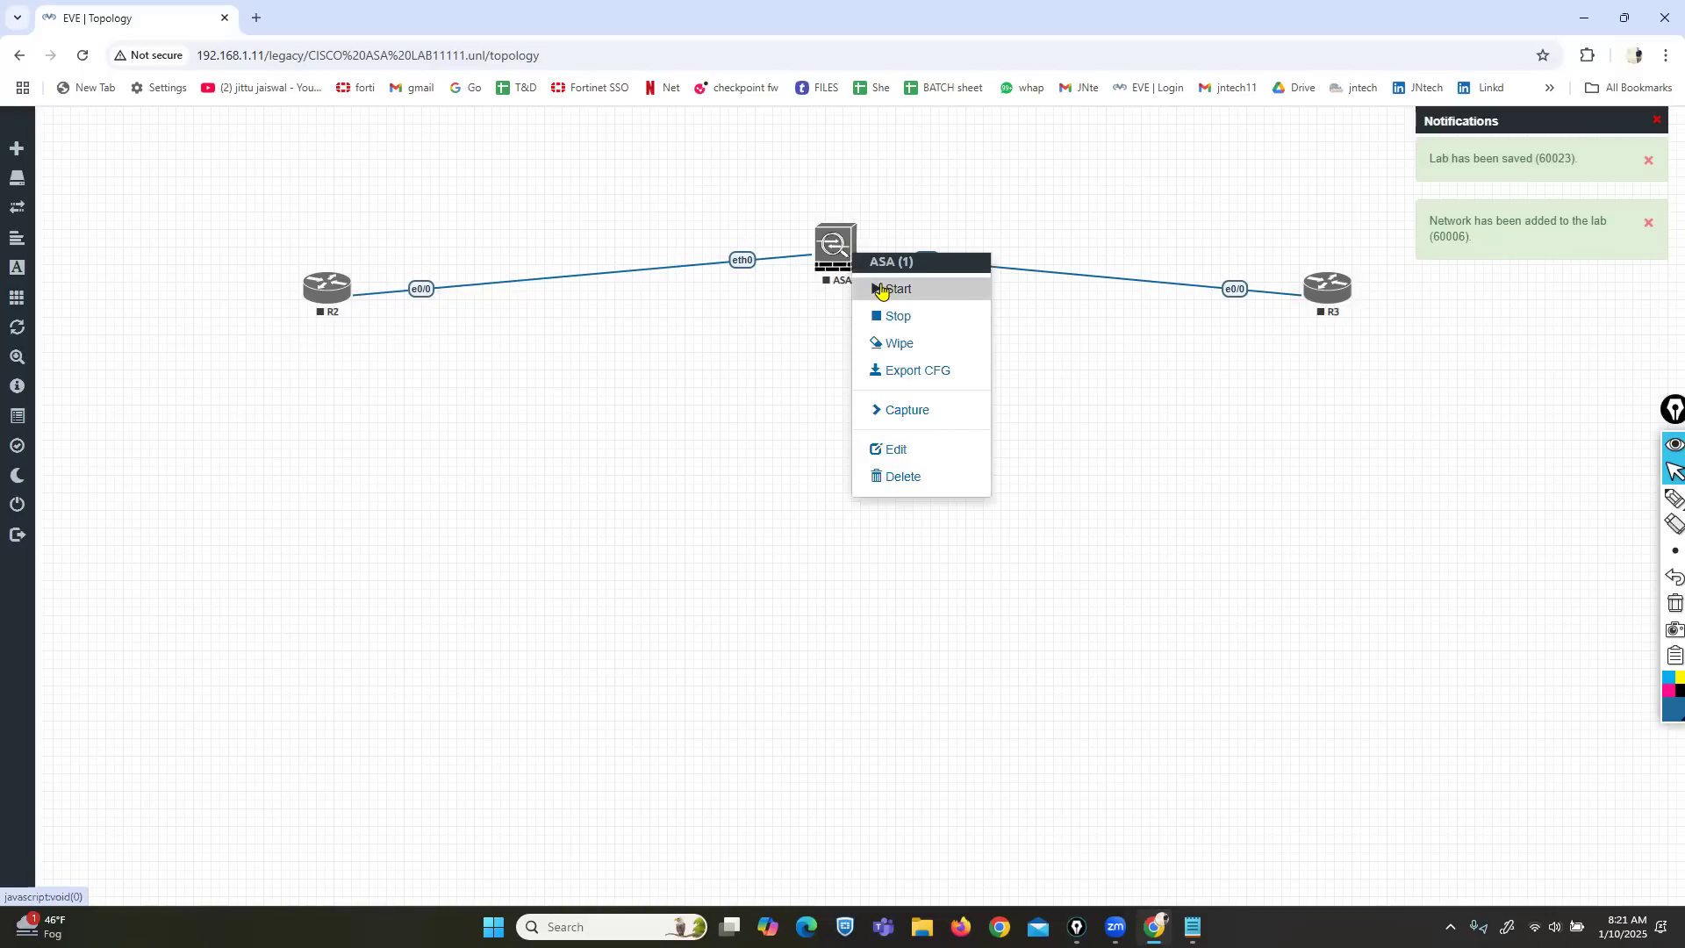
{"action": "right_click", "coordinate": [333, 294]}
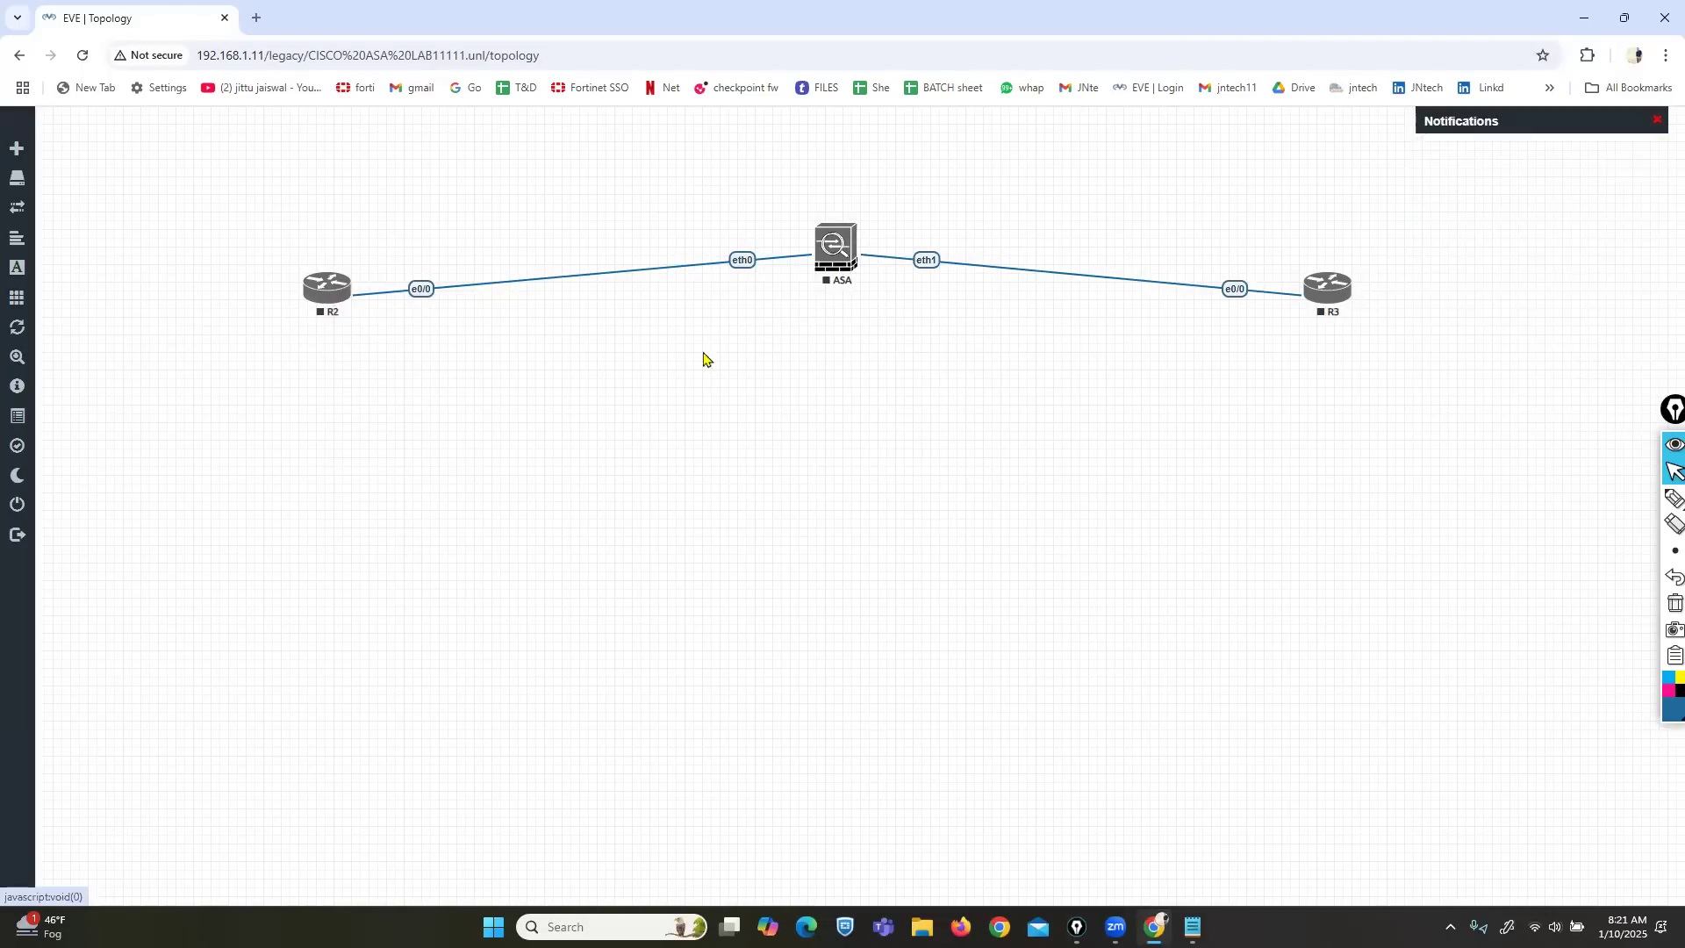
{"action": "right_click", "coordinate": [1325, 295]}
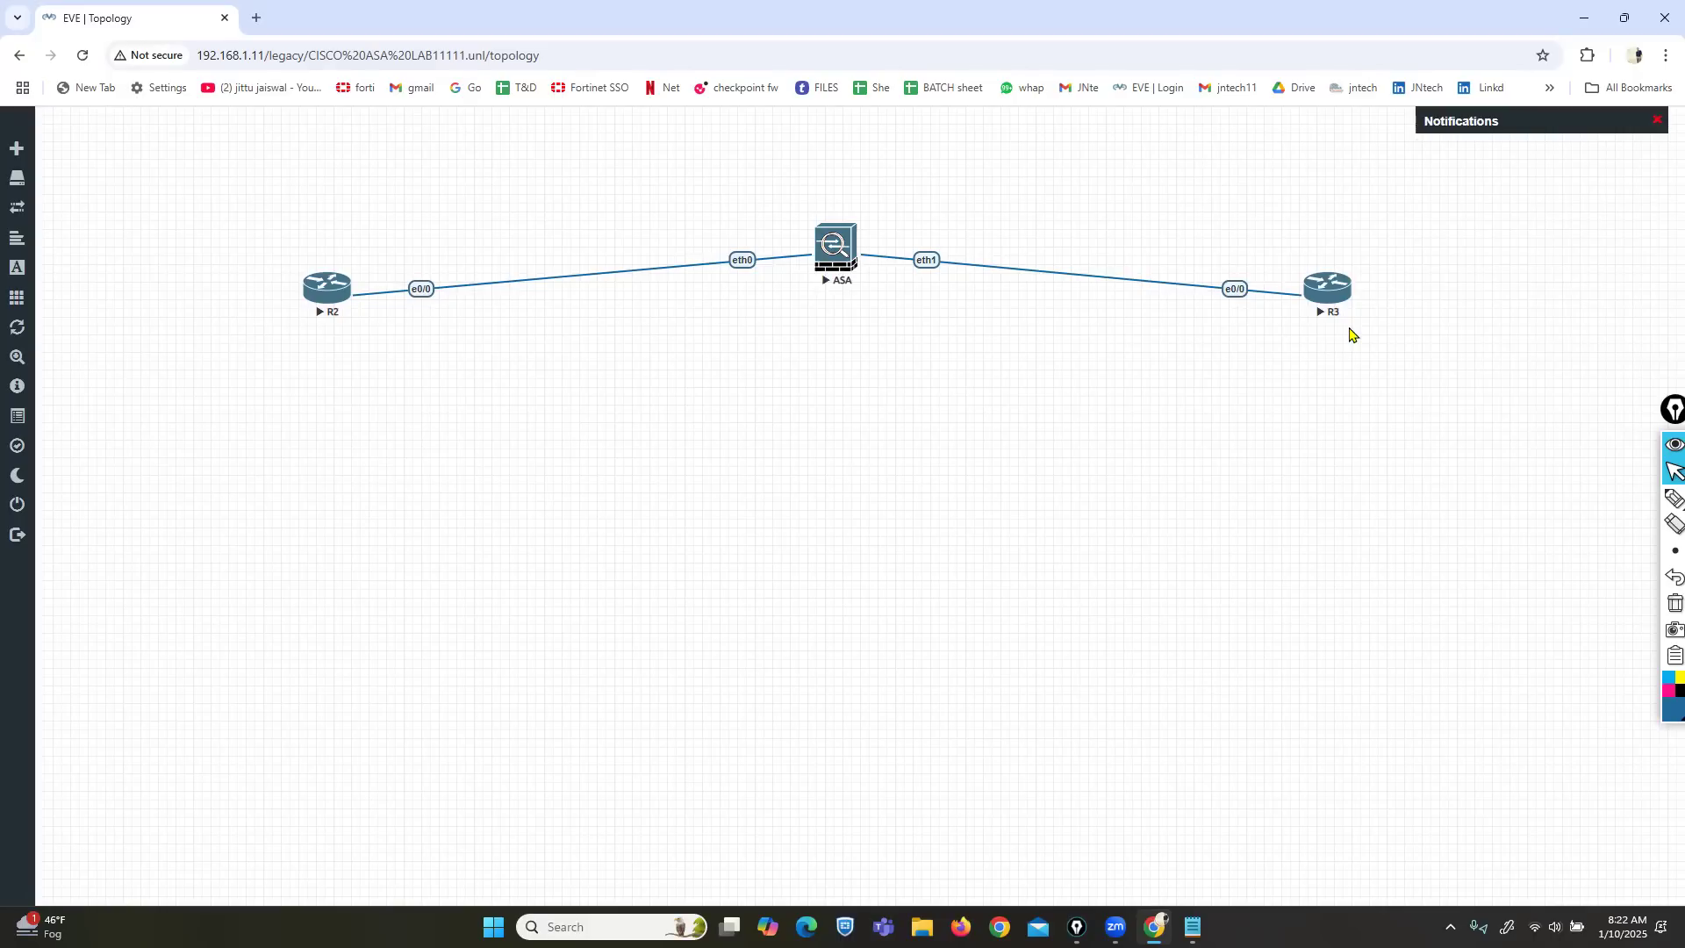
Open the ASA's telnet console and reposition and widen its window.
{"action": "left_click", "coordinate": [836, 250]}
{"action": "left_click", "coordinate": [869, 189]}
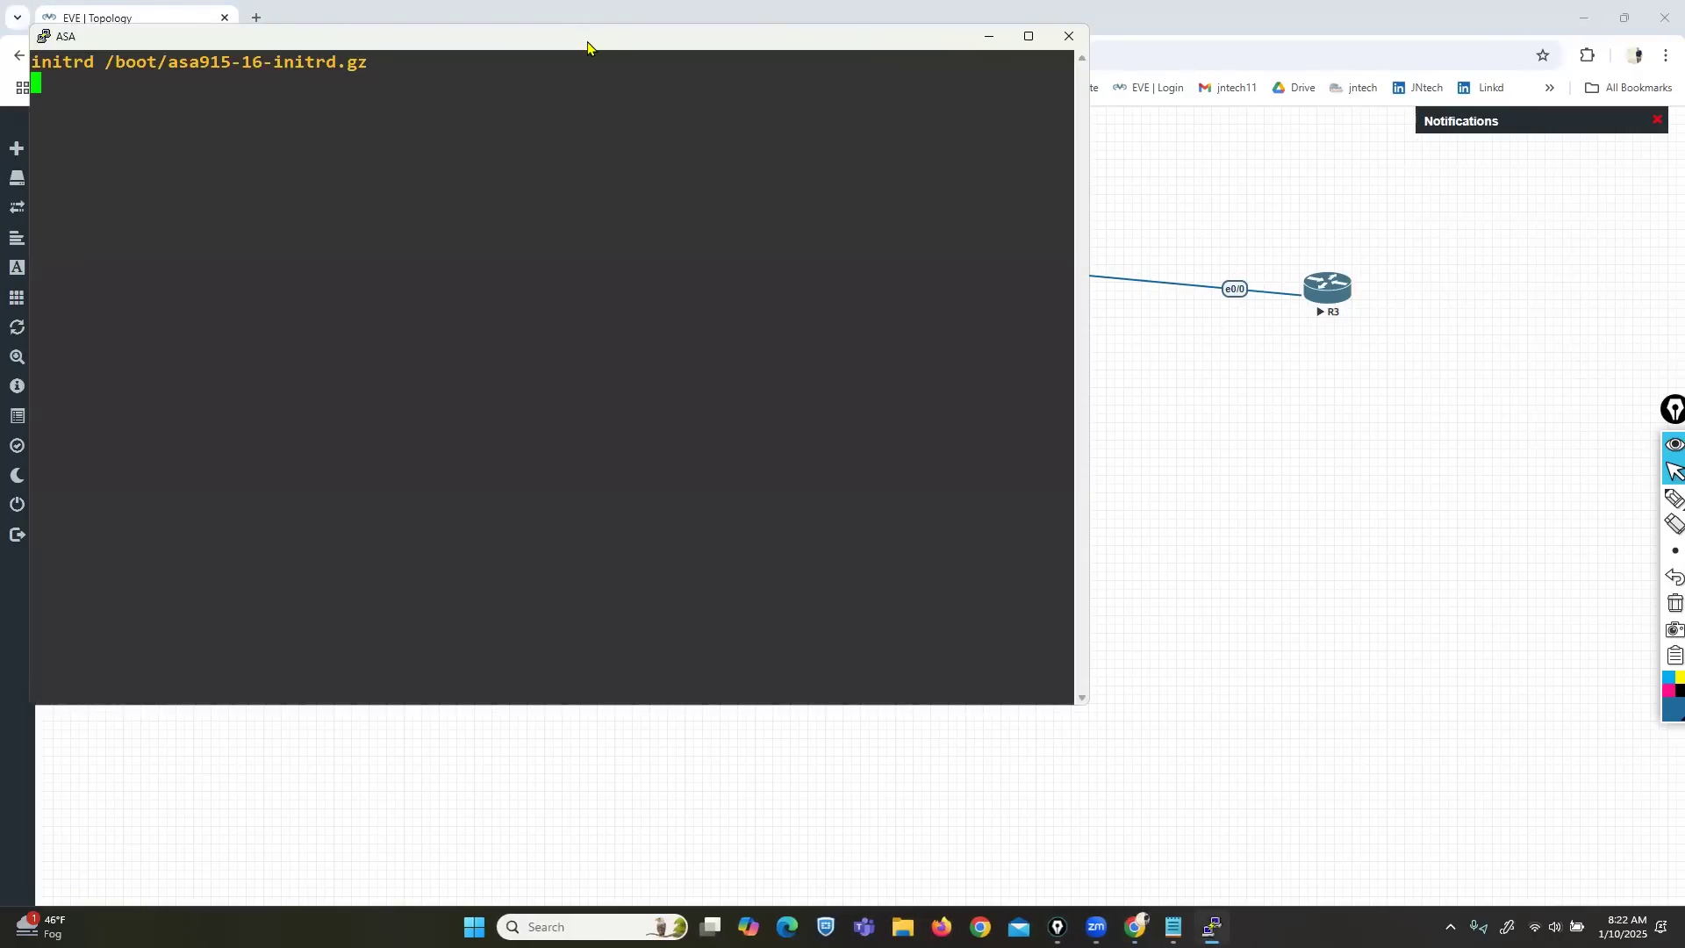
{"action": "left_click_drag", "start_coordinate": [586, 47], "coordinate": [872, 234]}
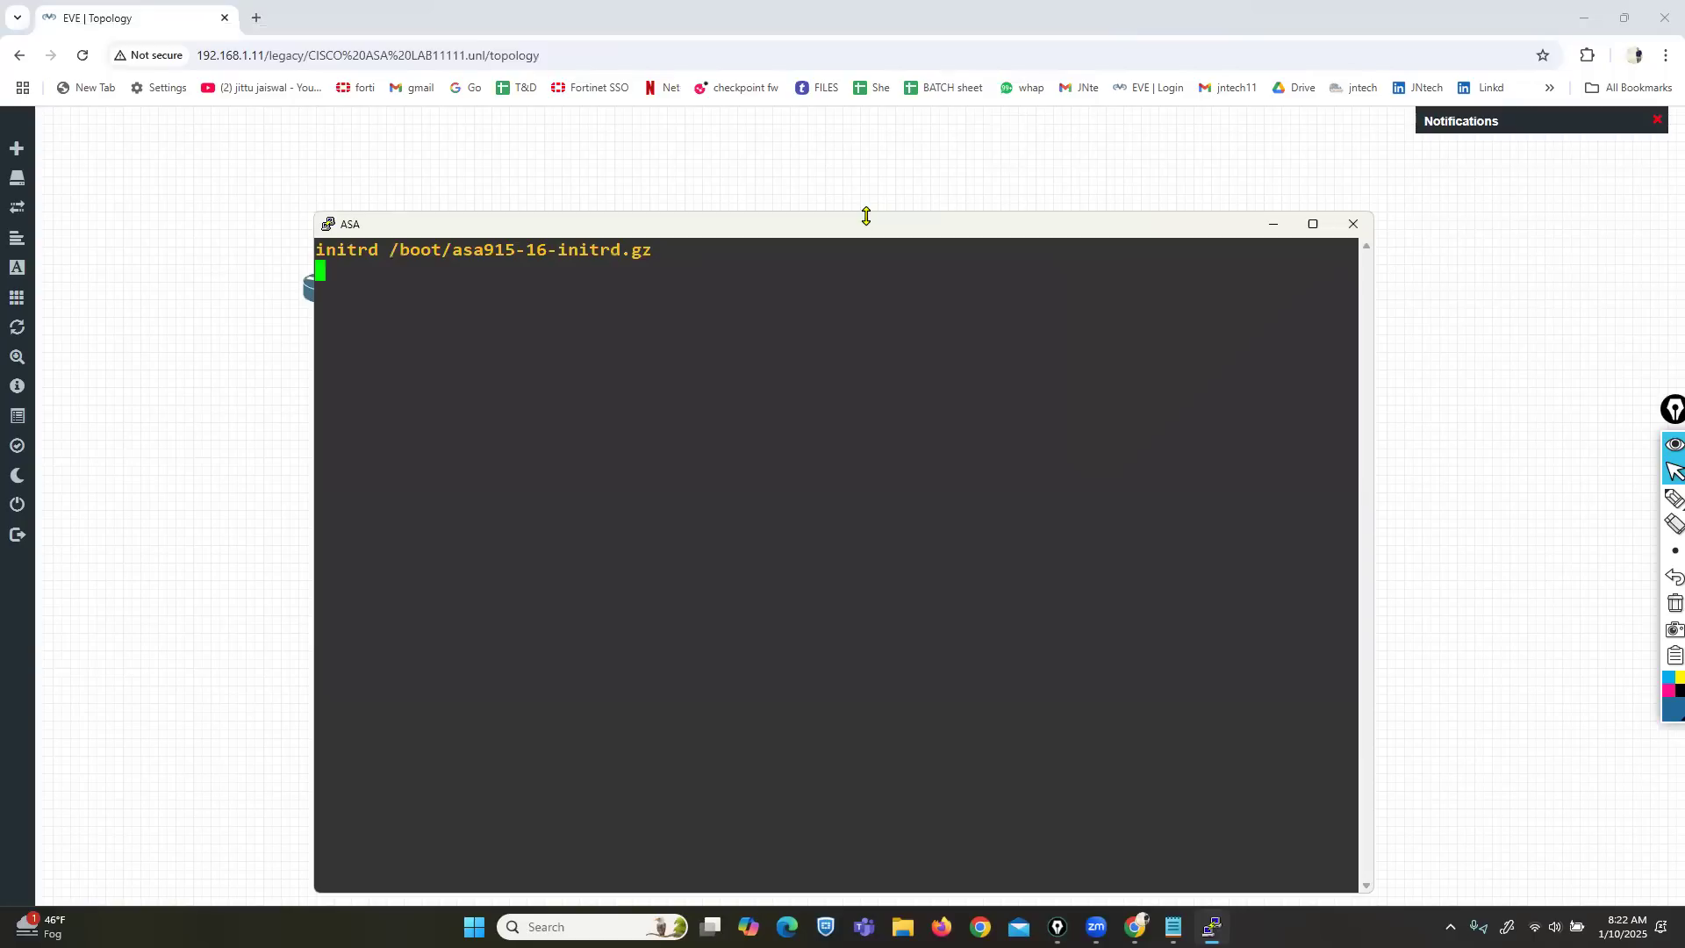
{"action": "left_click_drag", "start_coordinate": [858, 360], "coordinate": [864, 377]}
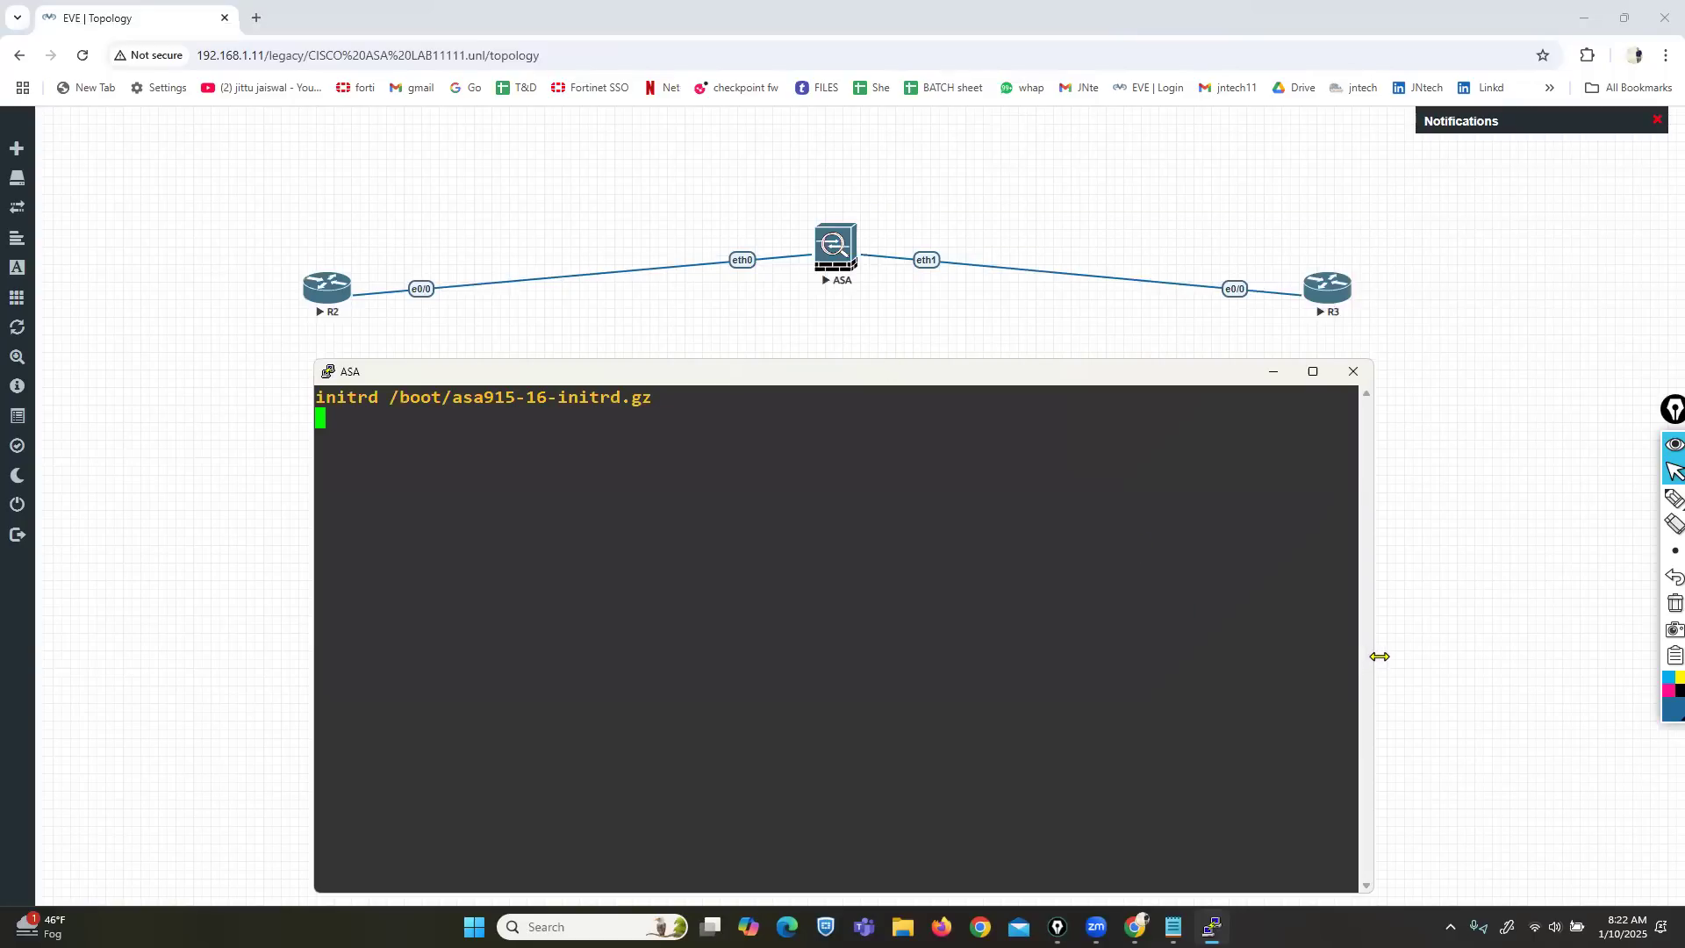
{"action": "left_click_drag", "start_coordinate": [1380, 656], "coordinate": [1527, 657]}
{"action": "left_click_drag", "start_coordinate": [1070, 378], "coordinate": [1089, 337]}
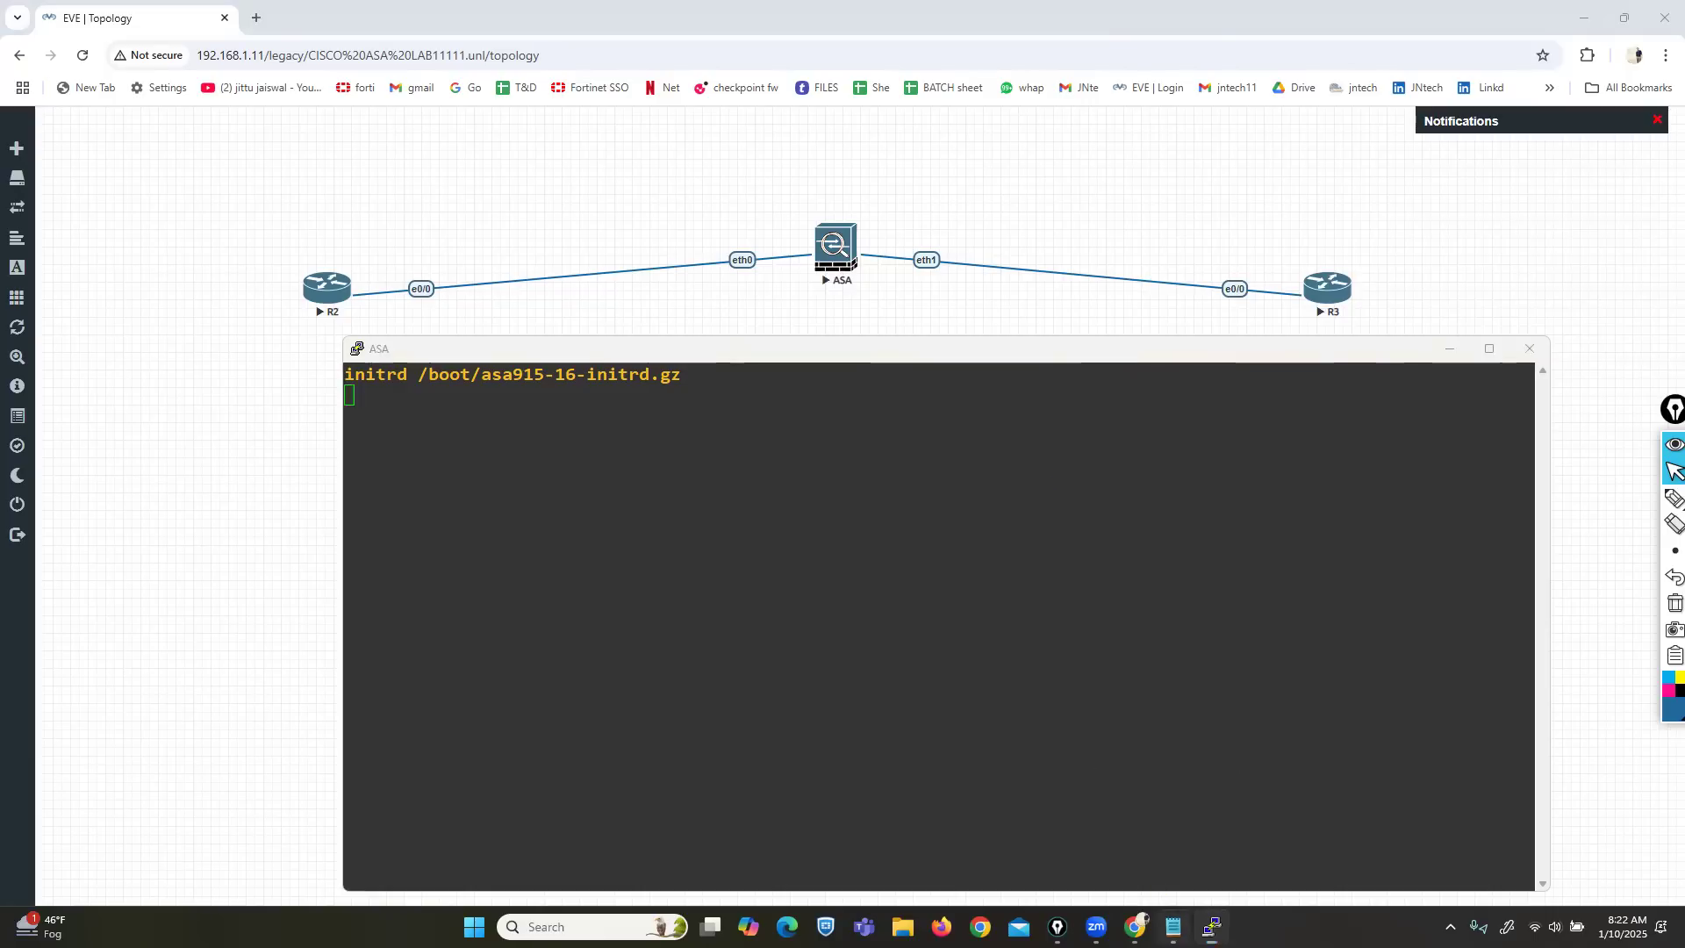
{"action": "left_click", "coordinate": [1174, 927]}
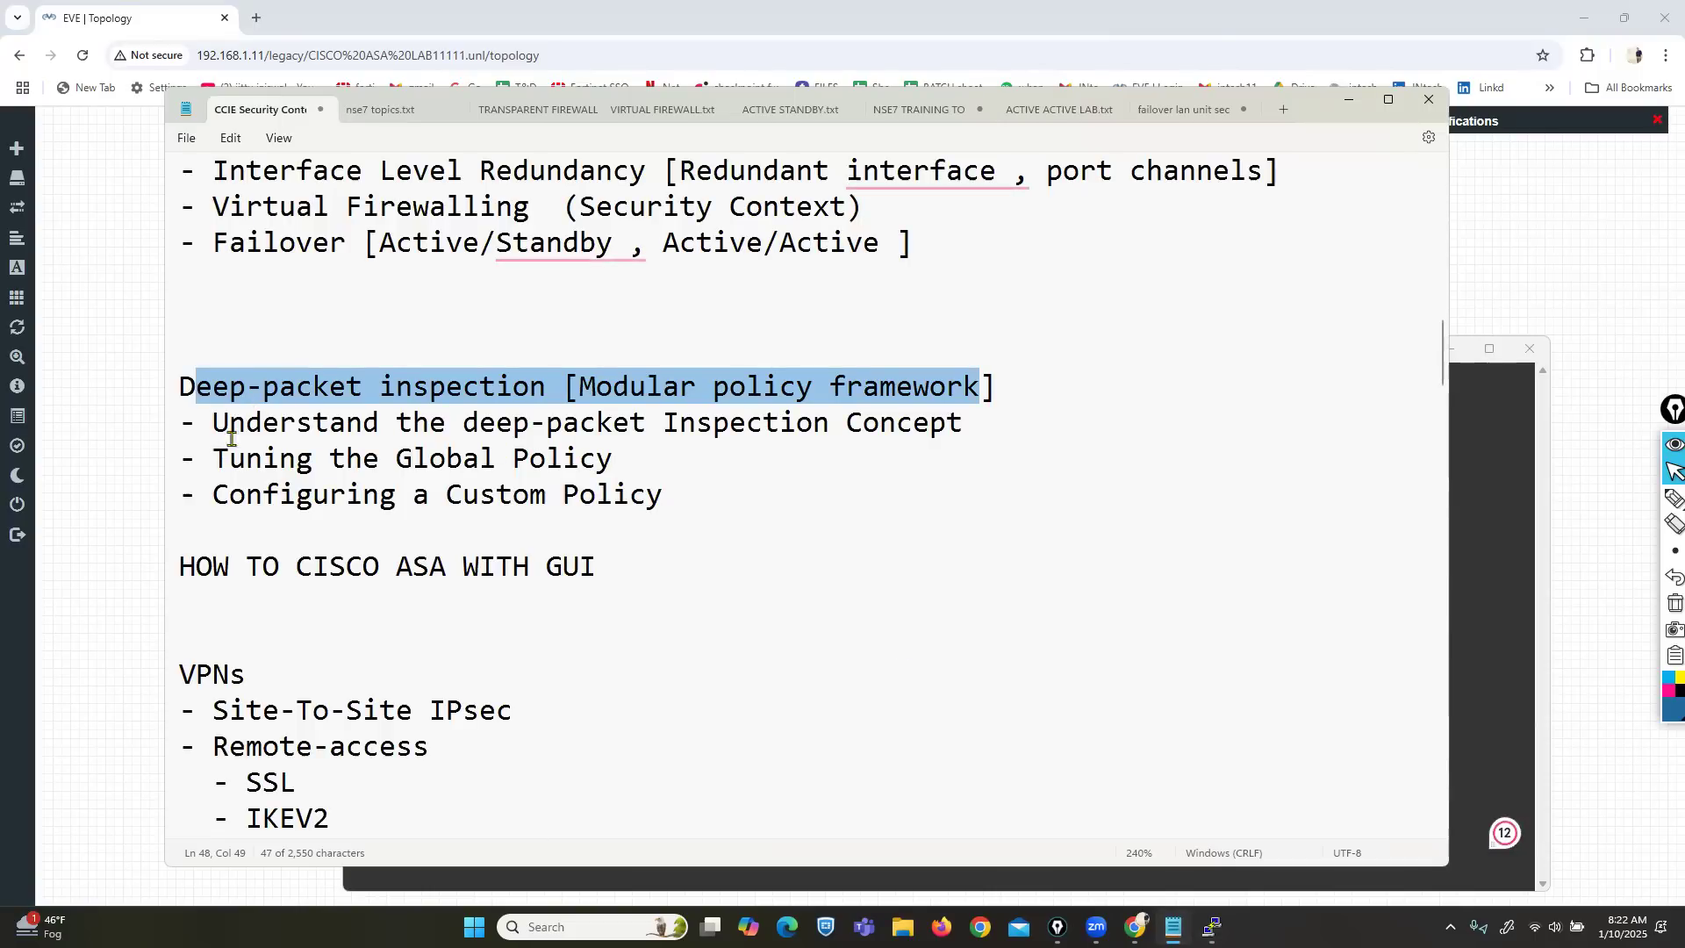
Highlight the Tuning the Global Policy, Configuring a Custom Policy and inspection concept lines, then minimize Notepad.
{"action": "left_click_drag", "start_coordinate": [219, 458], "coordinate": [608, 465]}
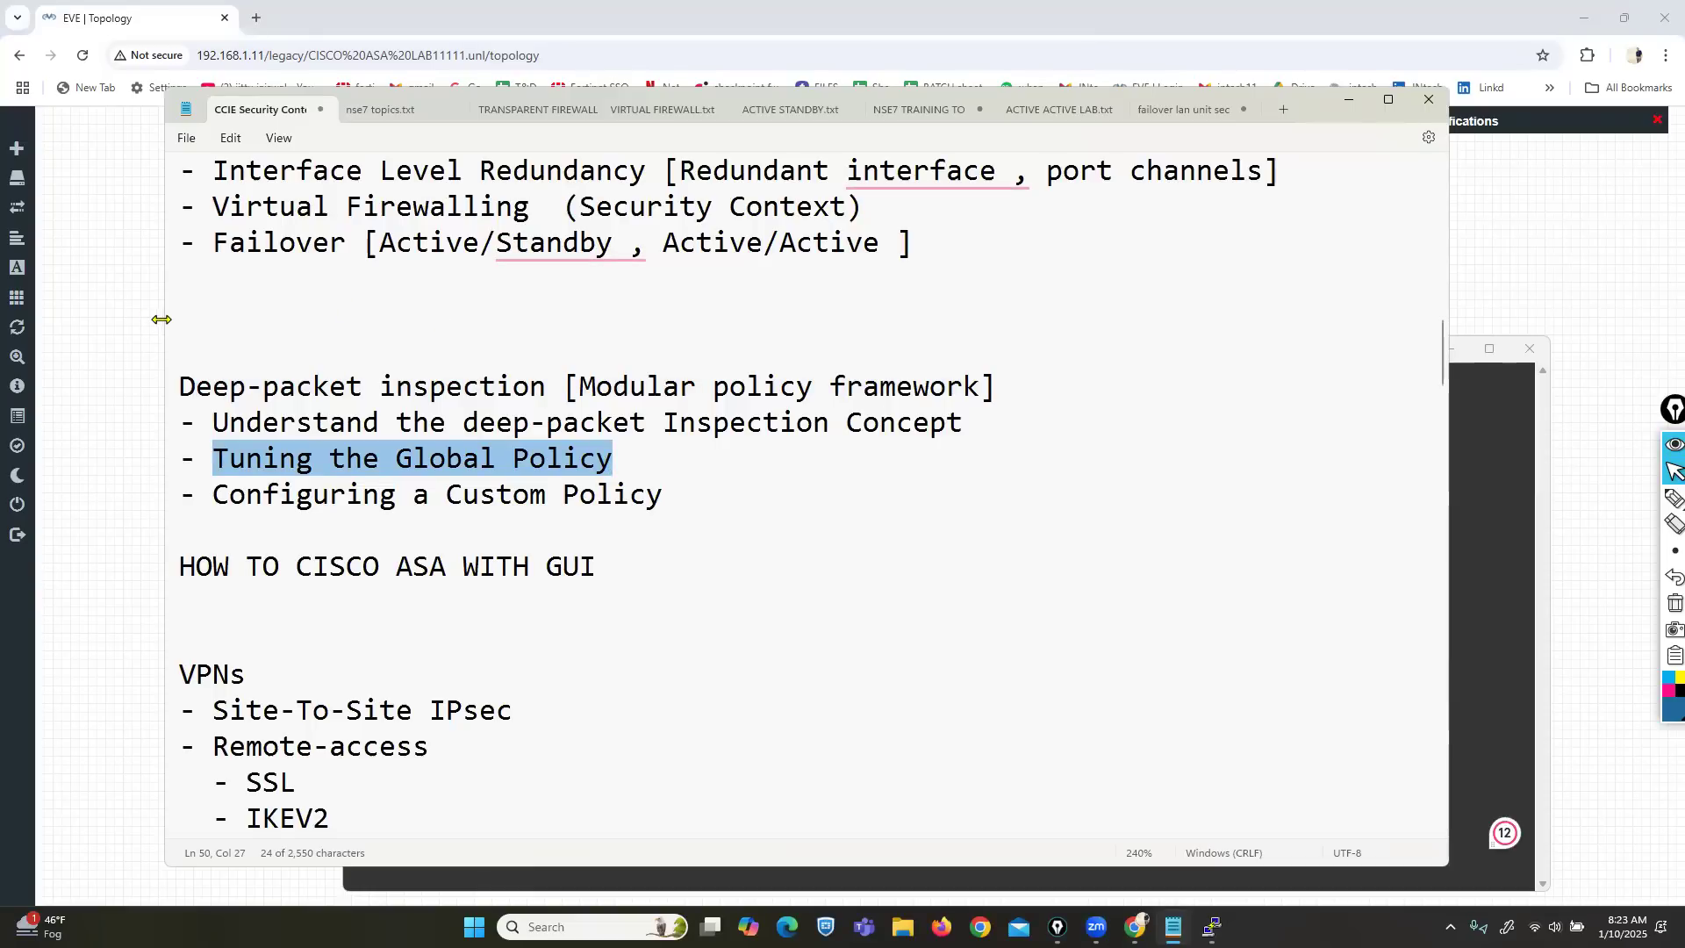
{"action": "left_click_drag", "start_coordinate": [160, 319], "coordinate": [90, 319]}
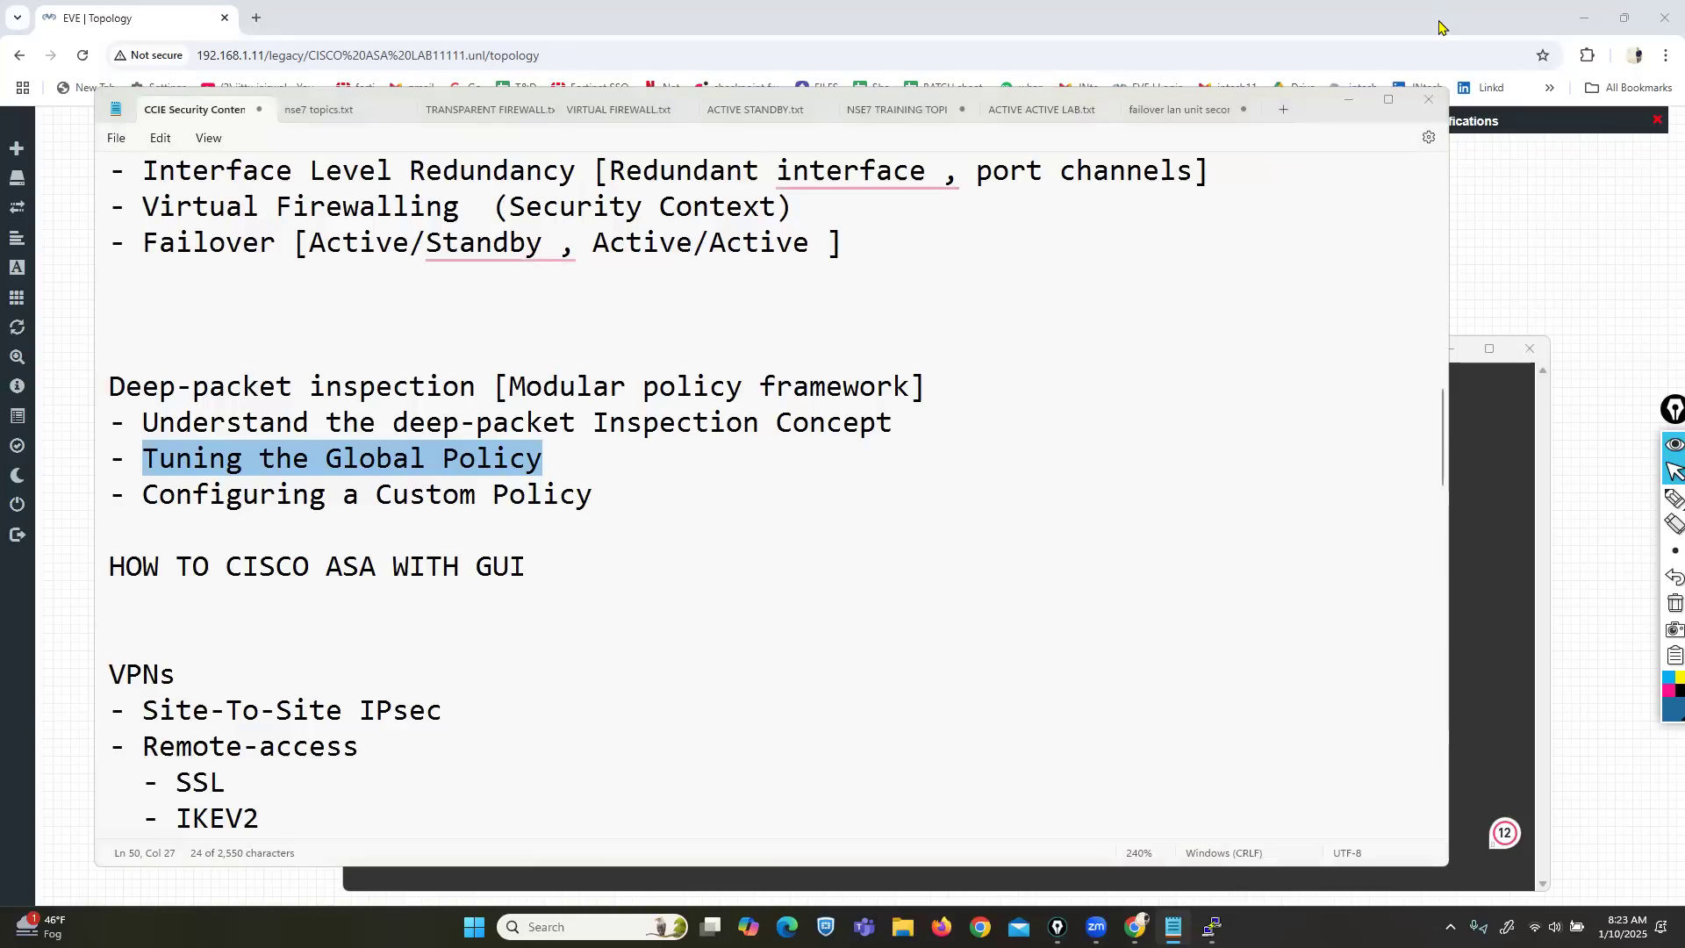
{"action": "left_click_drag", "start_coordinate": [157, 496], "coordinate": [587, 497]}
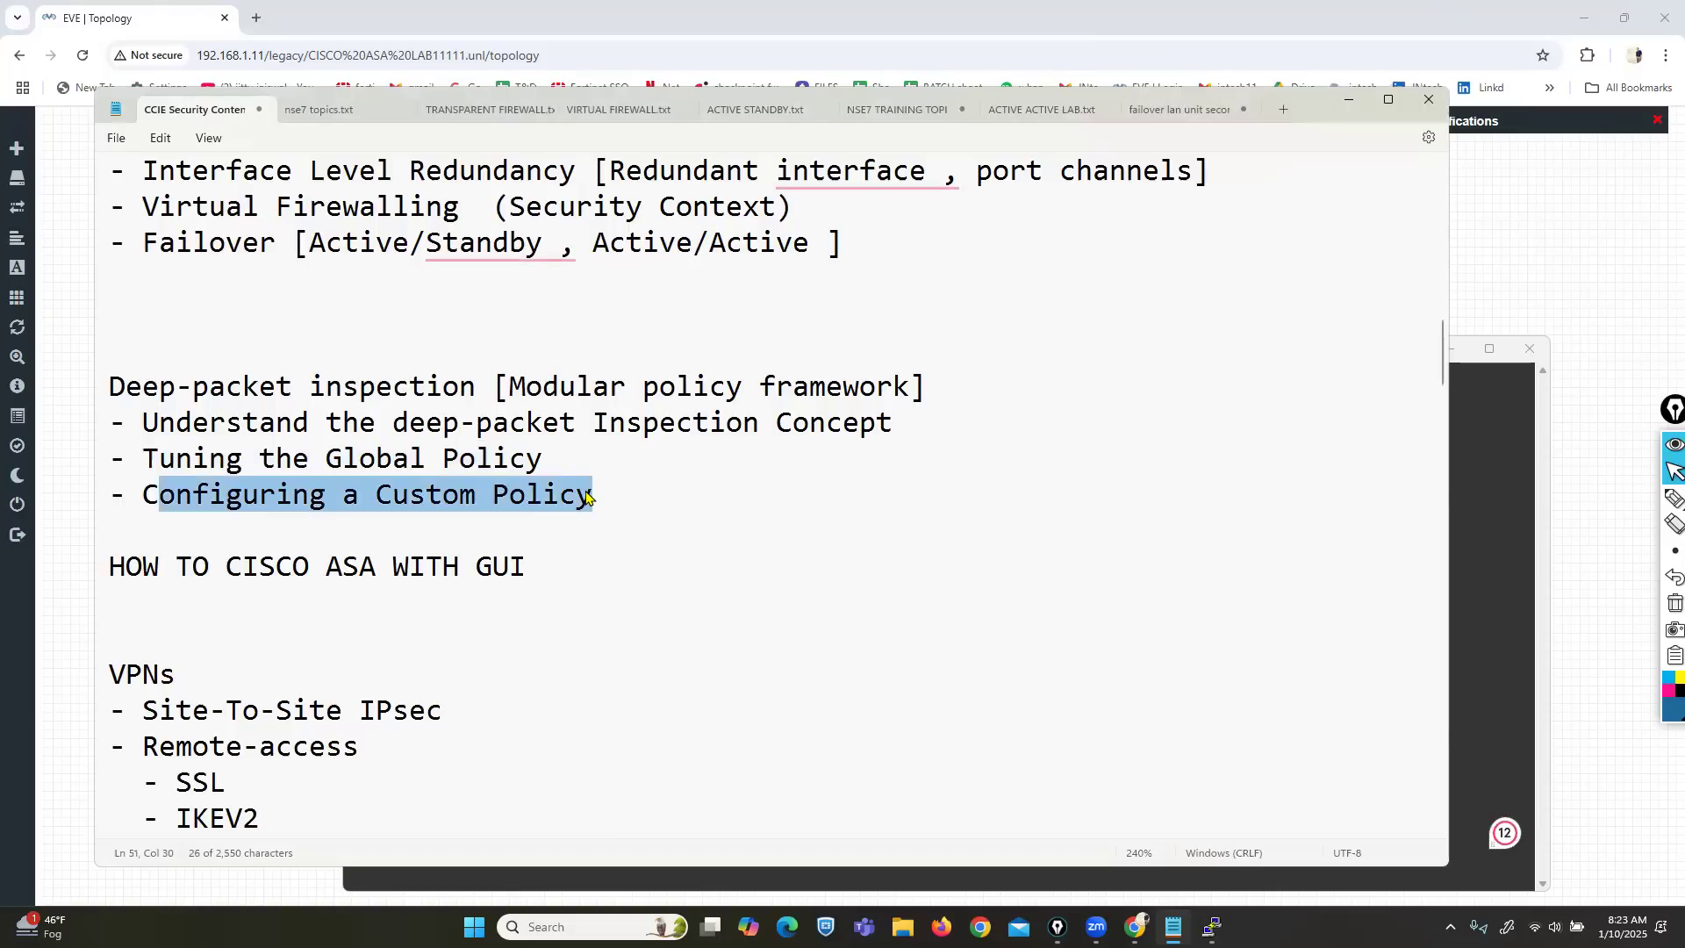
{"action": "left_click_drag", "start_coordinate": [156, 423], "coordinate": [825, 423]}
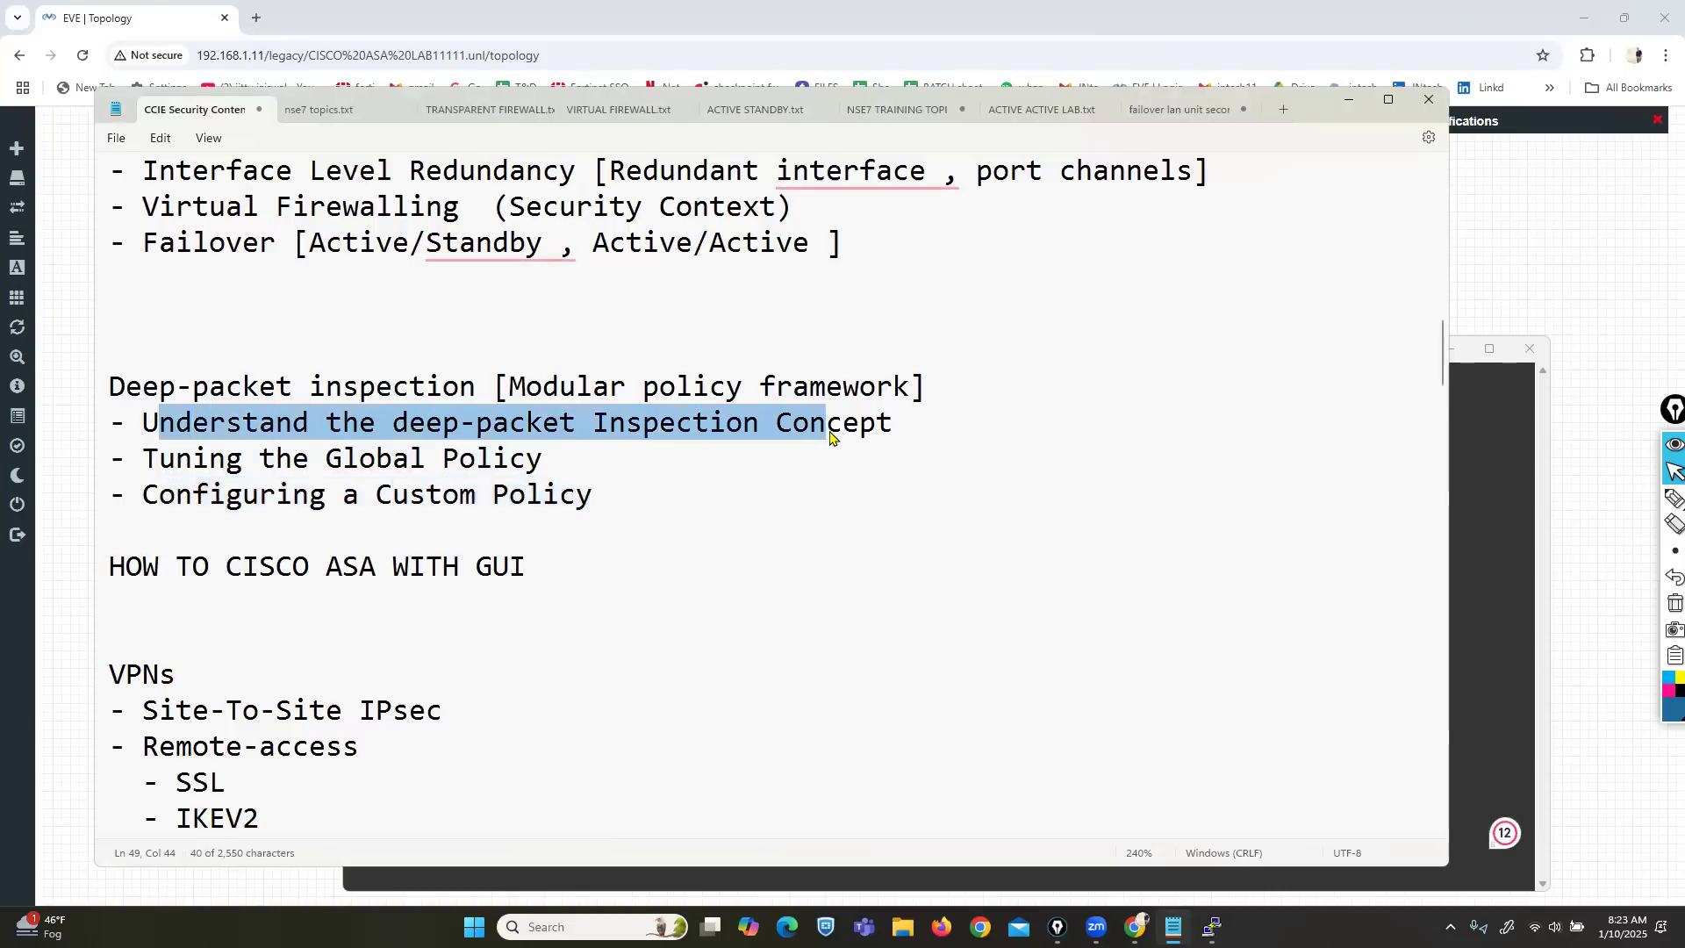
{"action": "left_click", "coordinate": [1348, 104]}
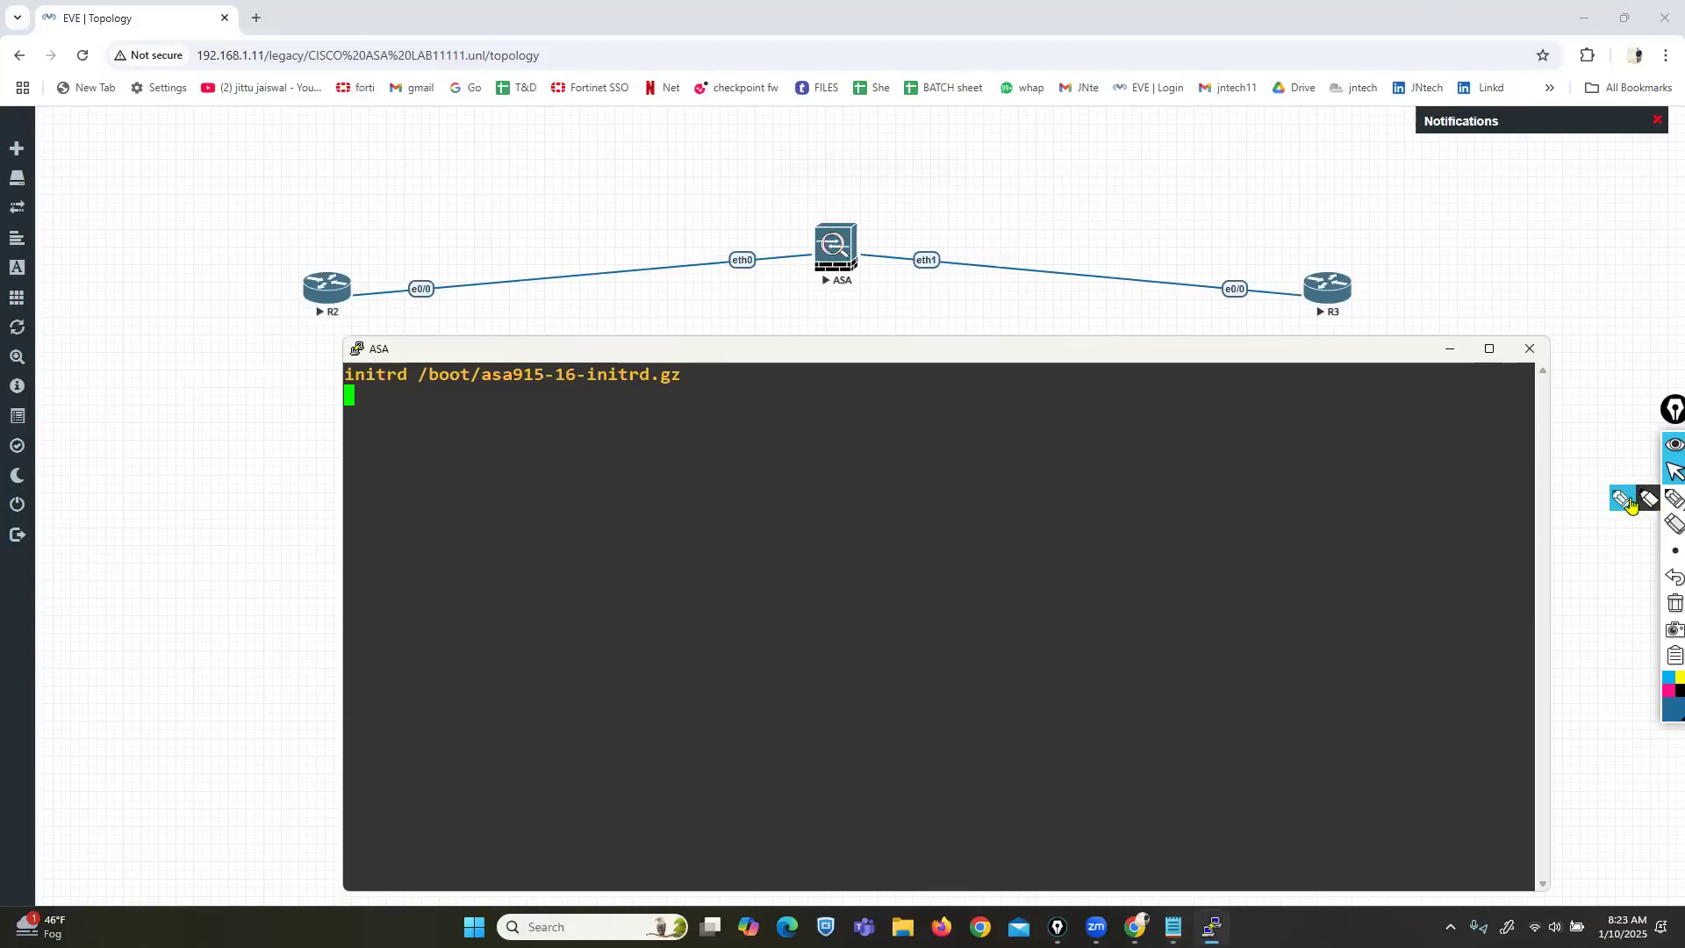
Write [FTP] over the console, then 20, 21 in yellow, boxing 21.
{"action": "left_click", "coordinate": [1673, 498]}
{"action": "mouse_move", "coordinate": [789, 369]}
{"action": "left_mouse_down"}
{"action": "mouse_move", "coordinate": [792, 402]}
{"action": "mouse_move", "coordinate": [807, 367]}
{"action": "left_mouse_up"}
{"action": "left_click_drag", "start_coordinate": [791, 382], "coordinate": [832, 399]}
{"action": "mouse_move", "coordinate": [817, 372]}
{"action": "left_mouse_down"}
{"action": "mouse_move", "coordinate": [864, 400]}
{"action": "mouse_move", "coordinate": [869, 384]}
{"action": "left_mouse_up"}
{"action": "left_click_drag", "start_coordinate": [882, 358], "coordinate": [901, 400]}
{"action": "left_click_drag", "start_coordinate": [777, 344], "coordinate": [771, 400]}
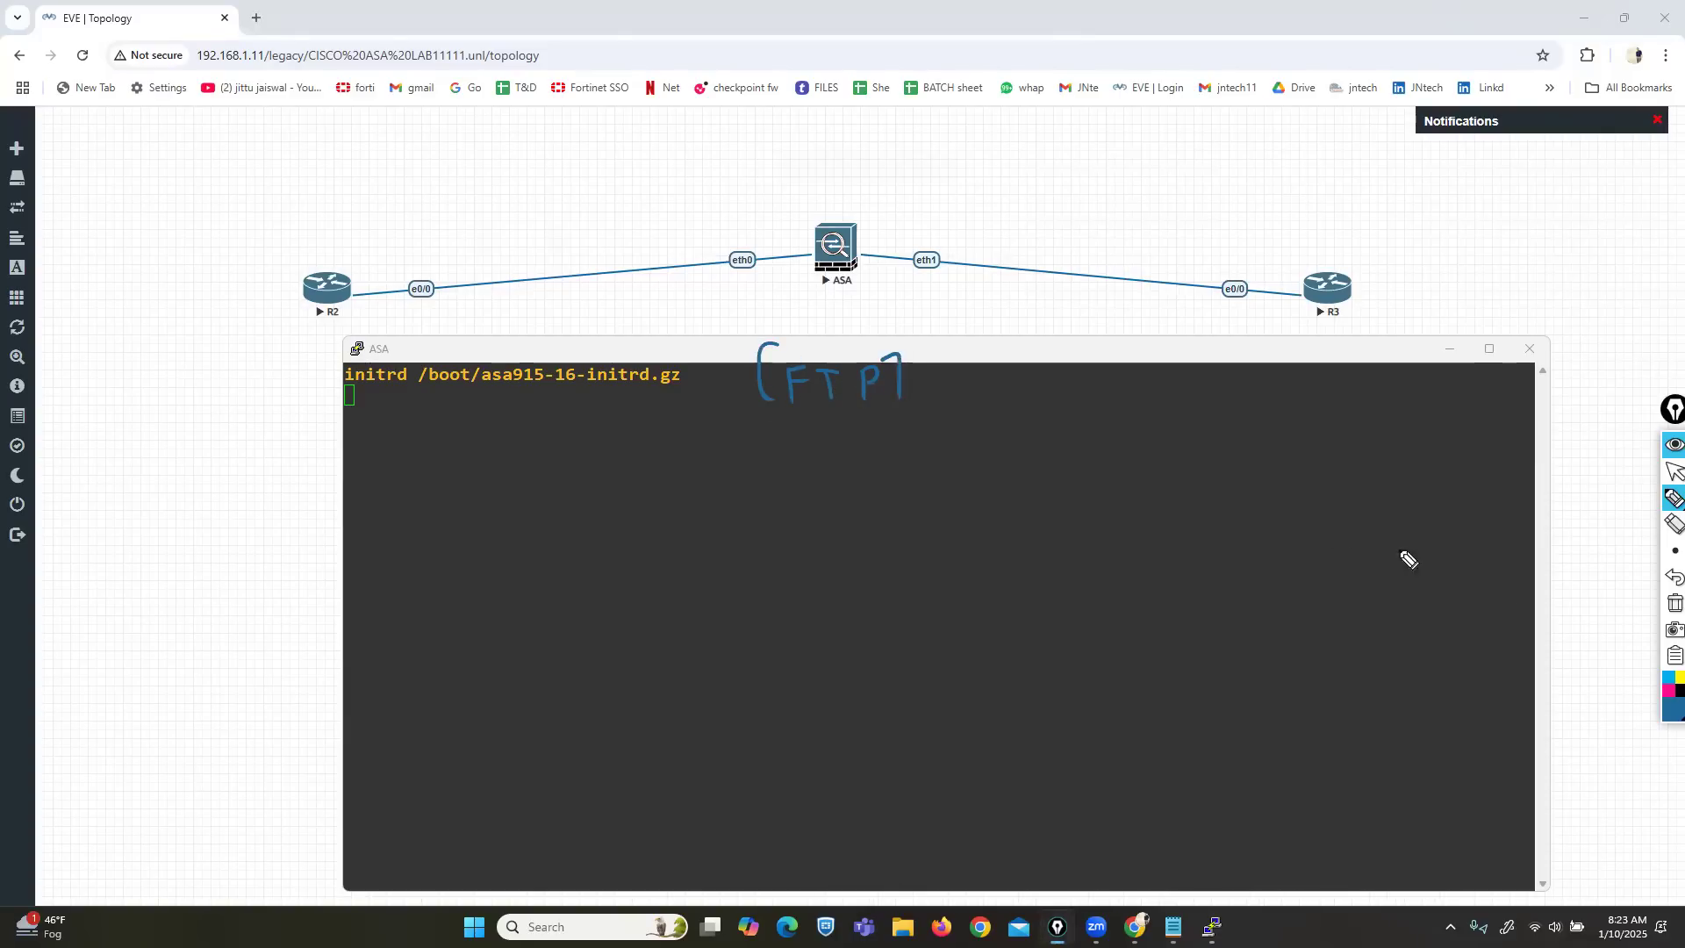
{"action": "left_click", "coordinate": [1676, 678]}
{"action": "left_click_drag", "start_coordinate": [957, 373], "coordinate": [1023, 411]}
{"action": "left_click_drag", "start_coordinate": [1064, 378], "coordinate": [1097, 400]}
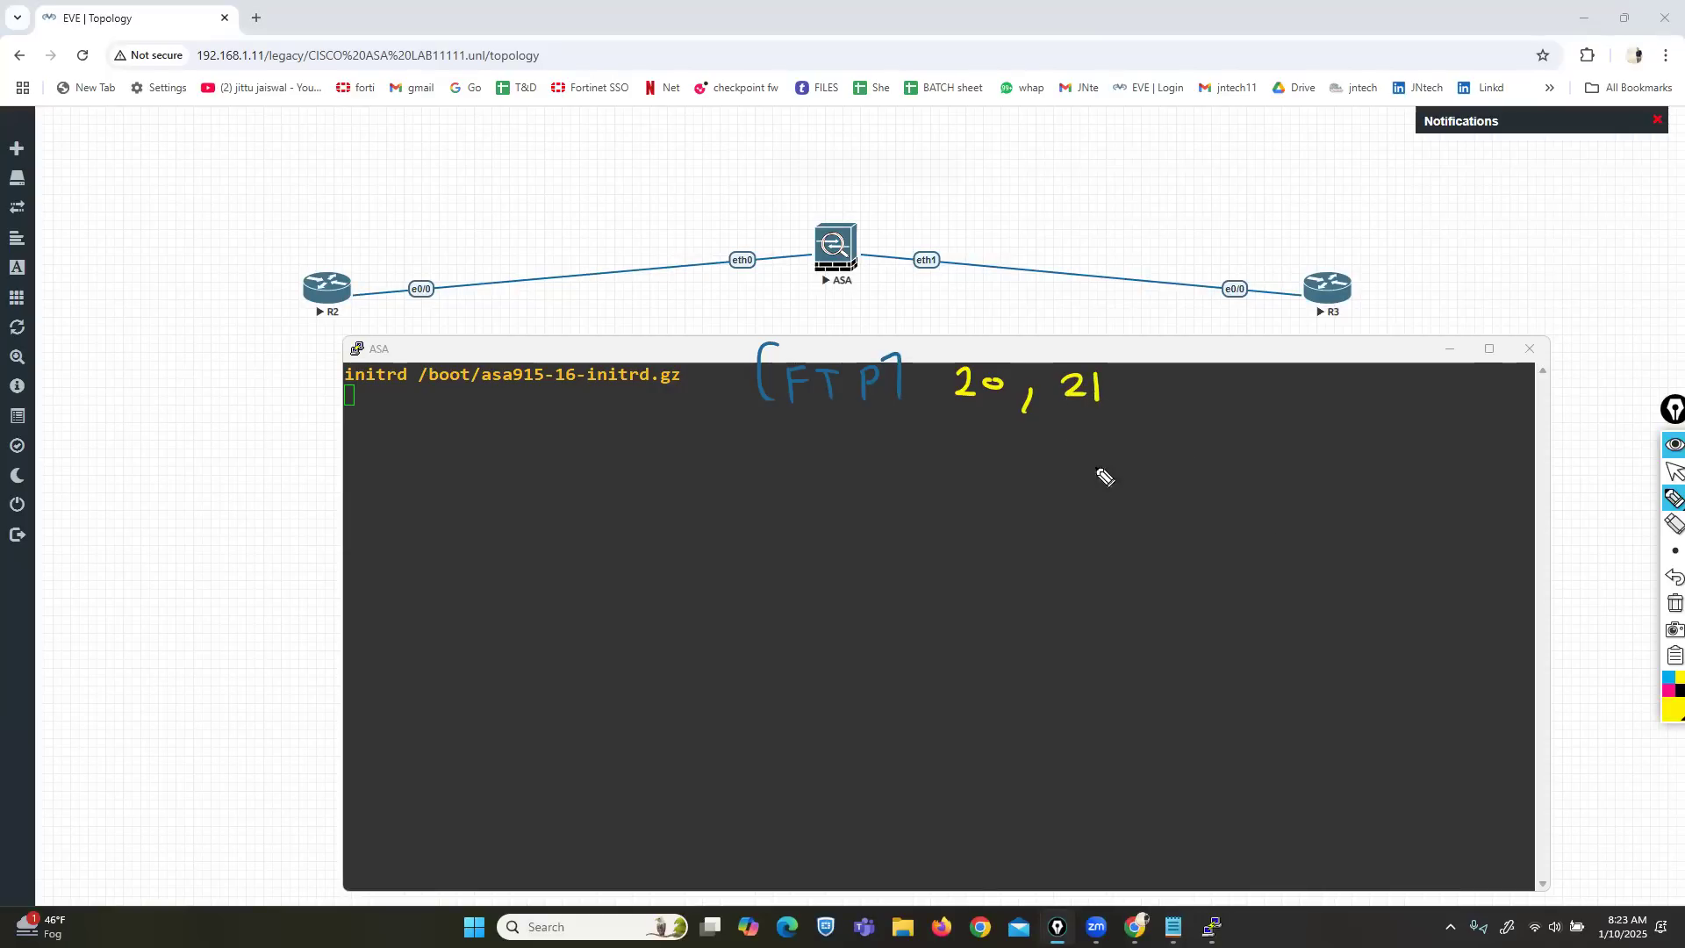
{"action": "mouse_move", "coordinate": [1107, 361]}
{"action": "left_mouse_down"}
{"action": "mouse_move", "coordinate": [1065, 362]}
{"action": "mouse_move", "coordinate": [1052, 419]}
{"action": "mouse_move", "coordinate": [1116, 369]}
{"action": "left_mouse_up"}
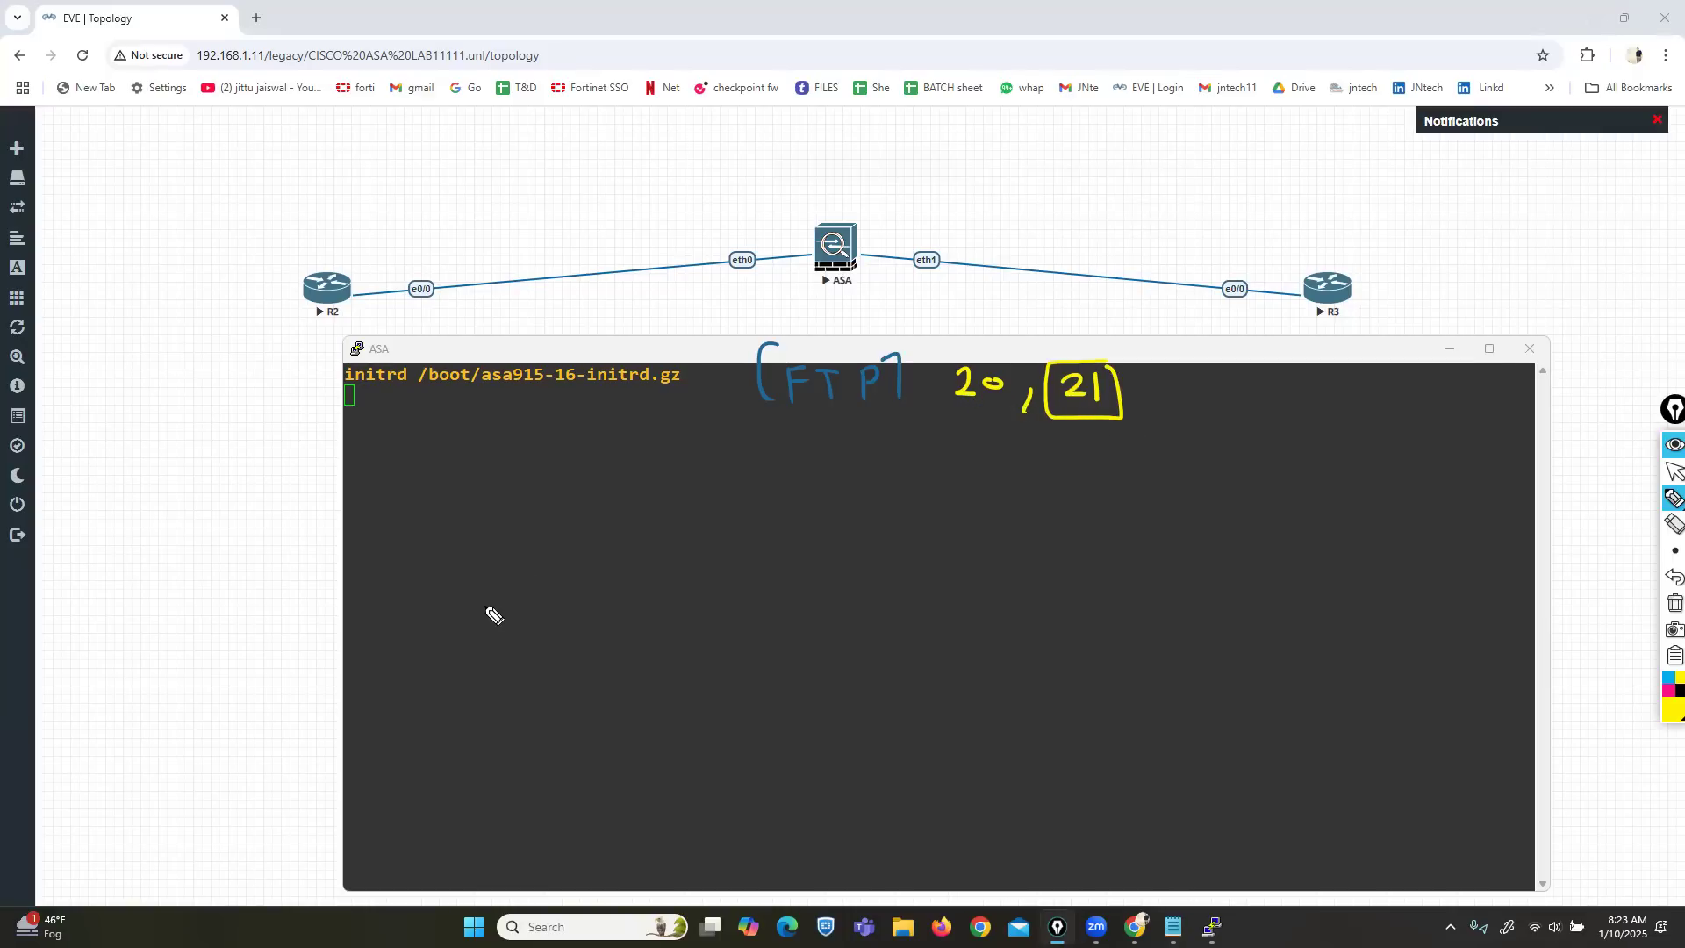
Sketch a client figure, a tall rectangle and a magenta two-way arrow, then maximize the console.
{"action": "mouse_move", "coordinate": [472, 583]}
{"action": "left_mouse_down"}
{"action": "mouse_move", "coordinate": [433, 596]}
{"action": "mouse_move", "coordinate": [458, 618]}
{"action": "left_mouse_up"}
{"action": "mouse_move", "coordinate": [1274, 547]}
{"action": "left_mouse_down"}
{"action": "mouse_move", "coordinate": [1222, 609]}
{"action": "mouse_move", "coordinate": [1313, 689]}
{"action": "mouse_move", "coordinate": [1274, 548]}
{"action": "left_mouse_up"}
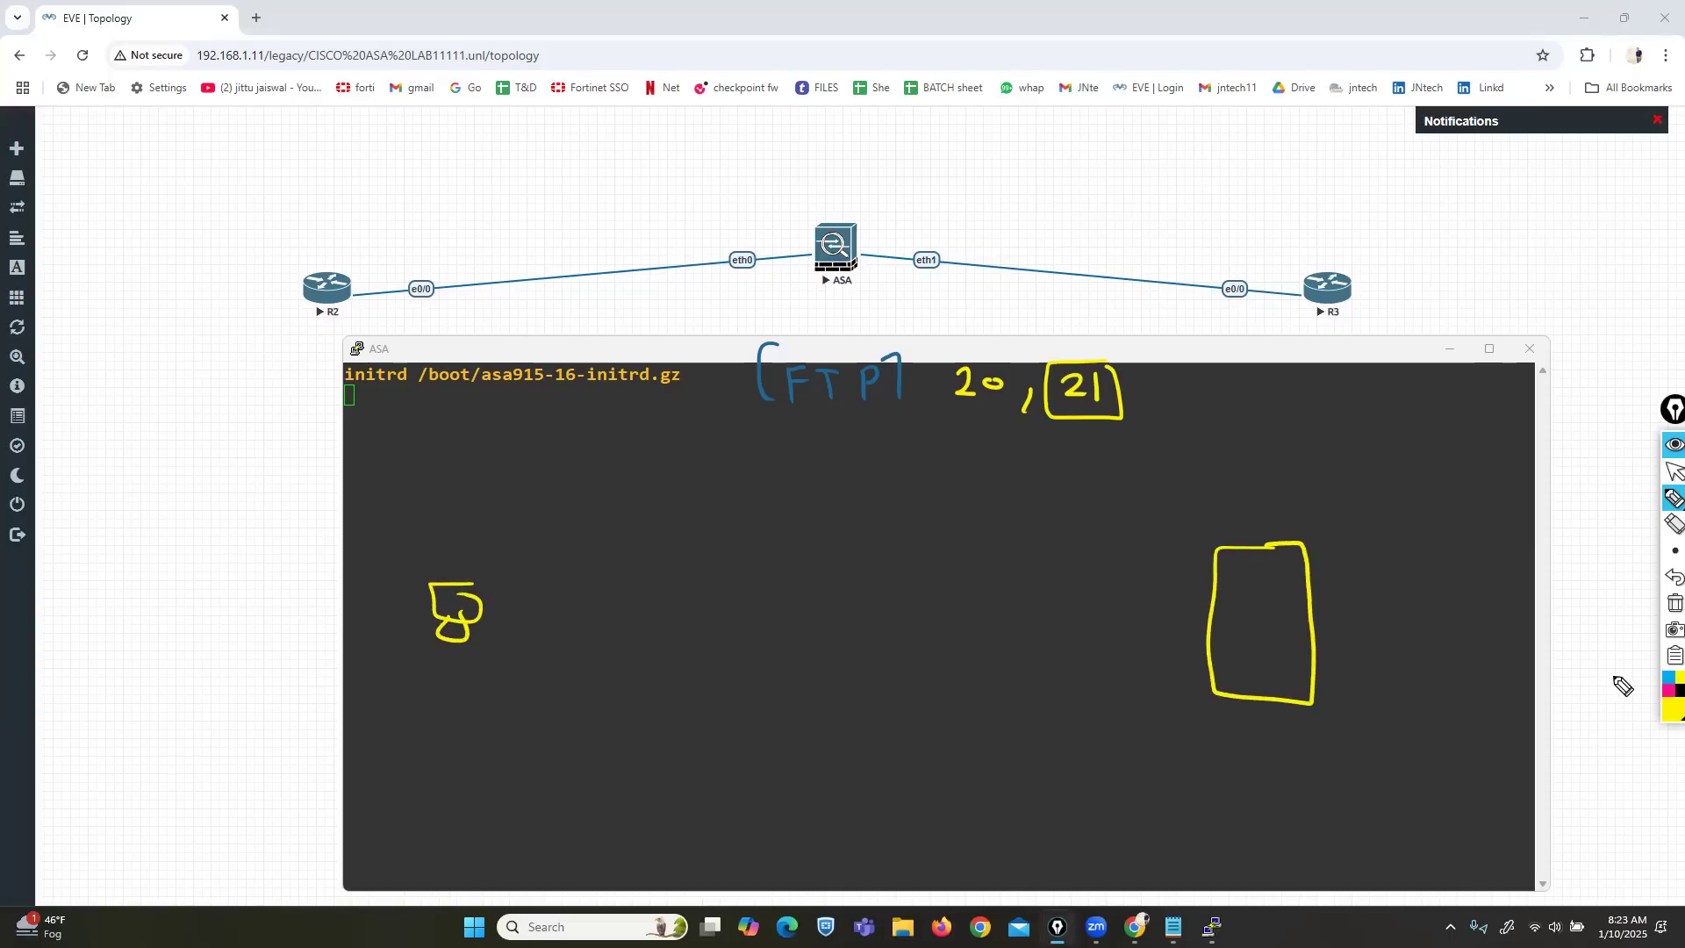
{"action": "left_click", "coordinate": [1666, 691]}
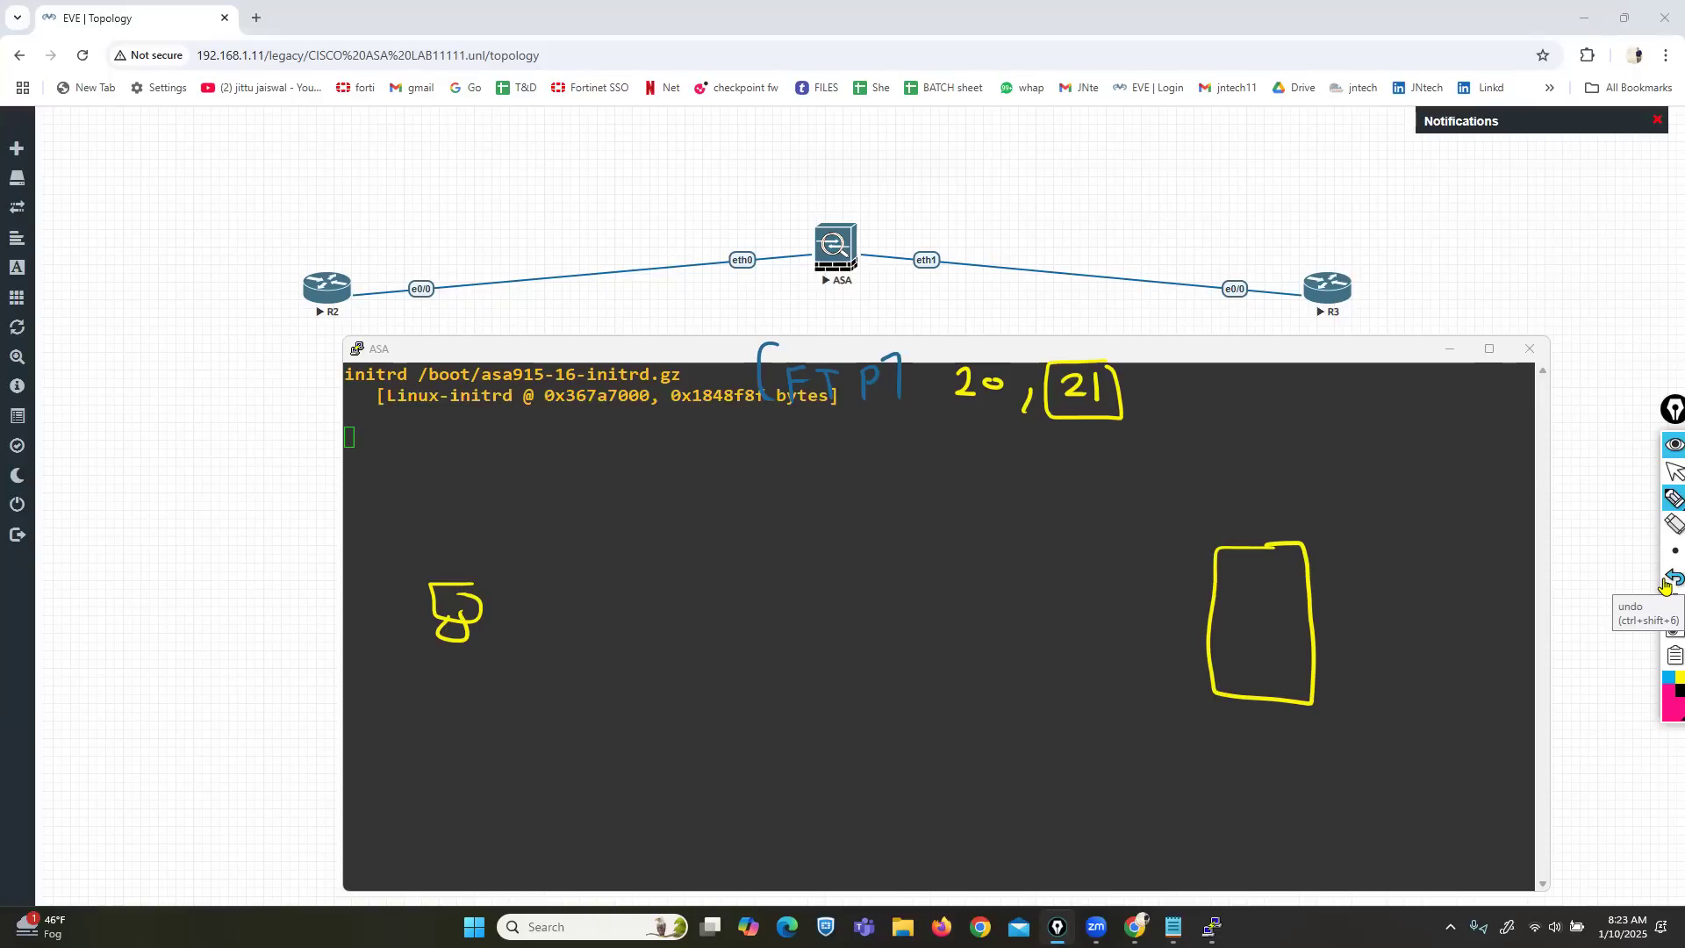
{"action": "mouse_move", "coordinate": [589, 552]}
{"action": "left_mouse_down"}
{"action": "mouse_move", "coordinate": [537, 552]}
{"action": "mouse_move", "coordinate": [1184, 553]}
{"action": "mouse_move", "coordinate": [553, 562]}
{"action": "left_mouse_up"}
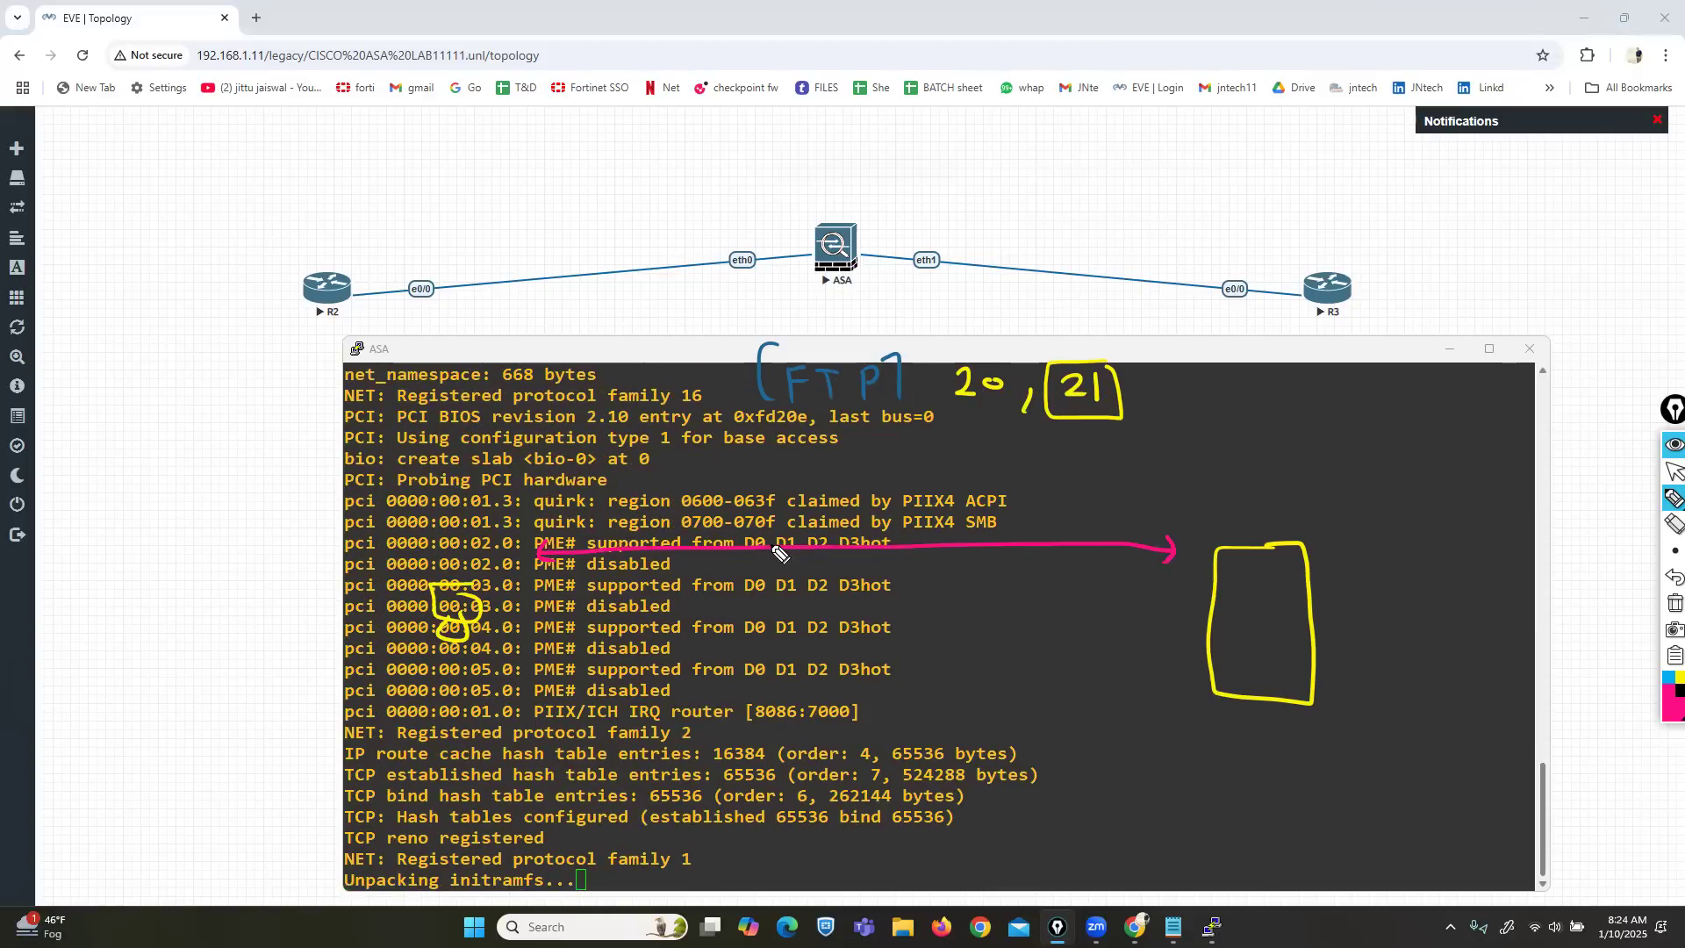
{"action": "left_click", "coordinate": [1673, 471]}
{"action": "double_click", "coordinate": [1256, 350]}
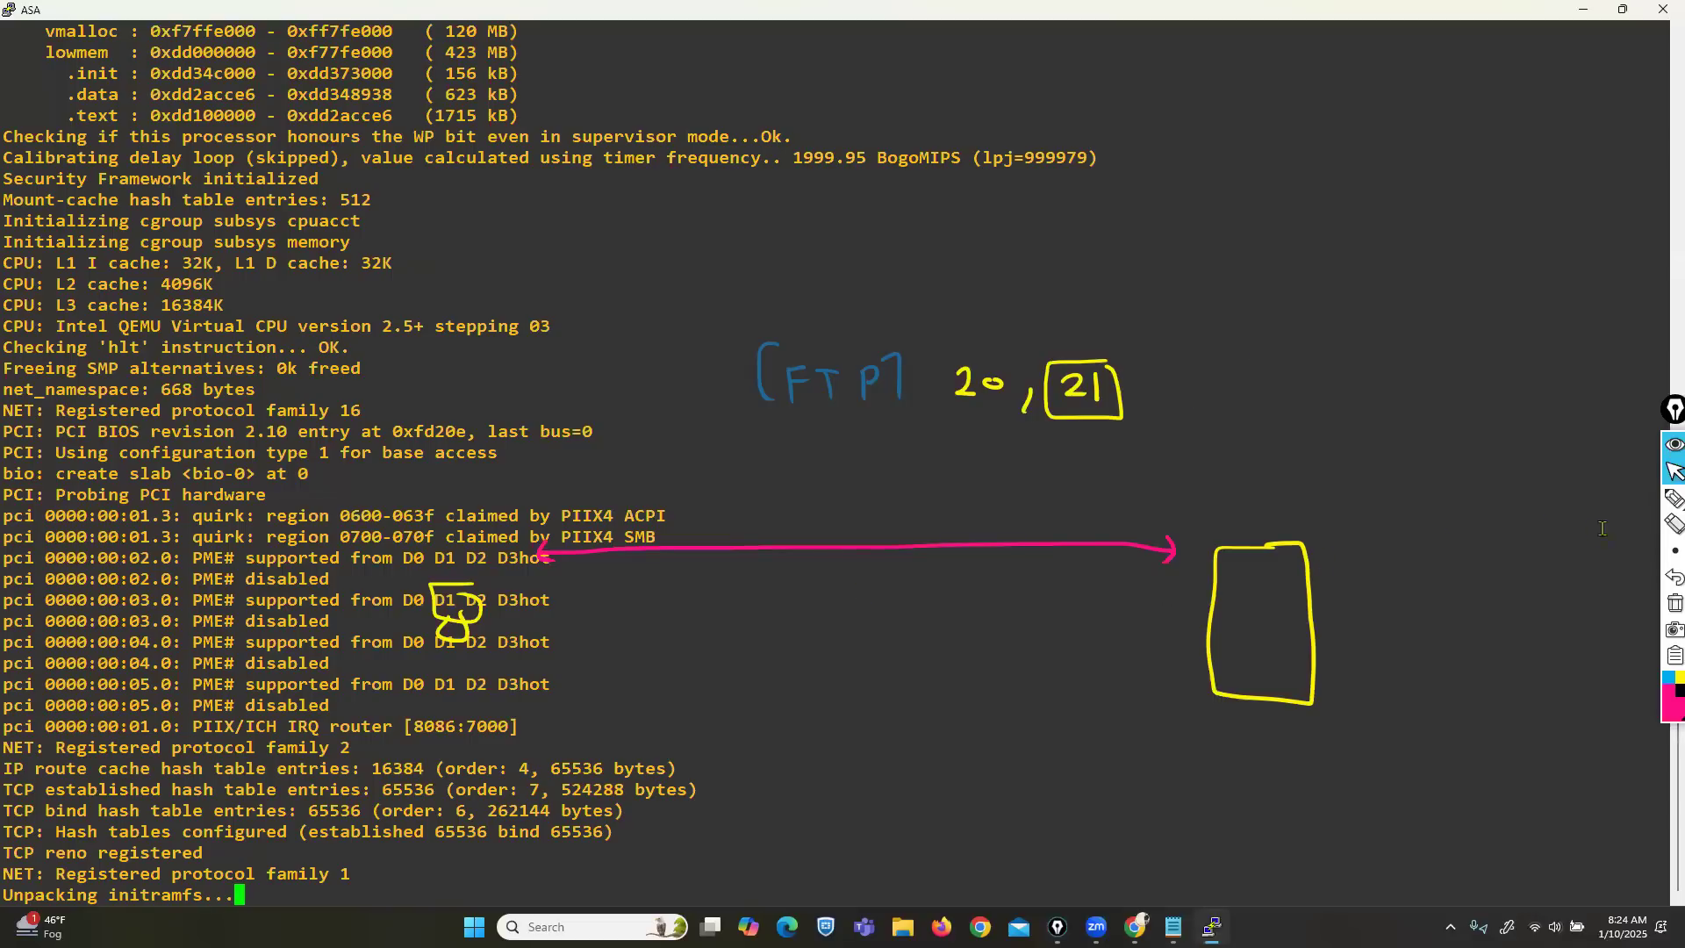
Write the client port number 52005 in white above the arrow.
{"action": "left_click", "coordinate": [1673, 498]}
{"action": "left_click", "coordinate": [1621, 498]}
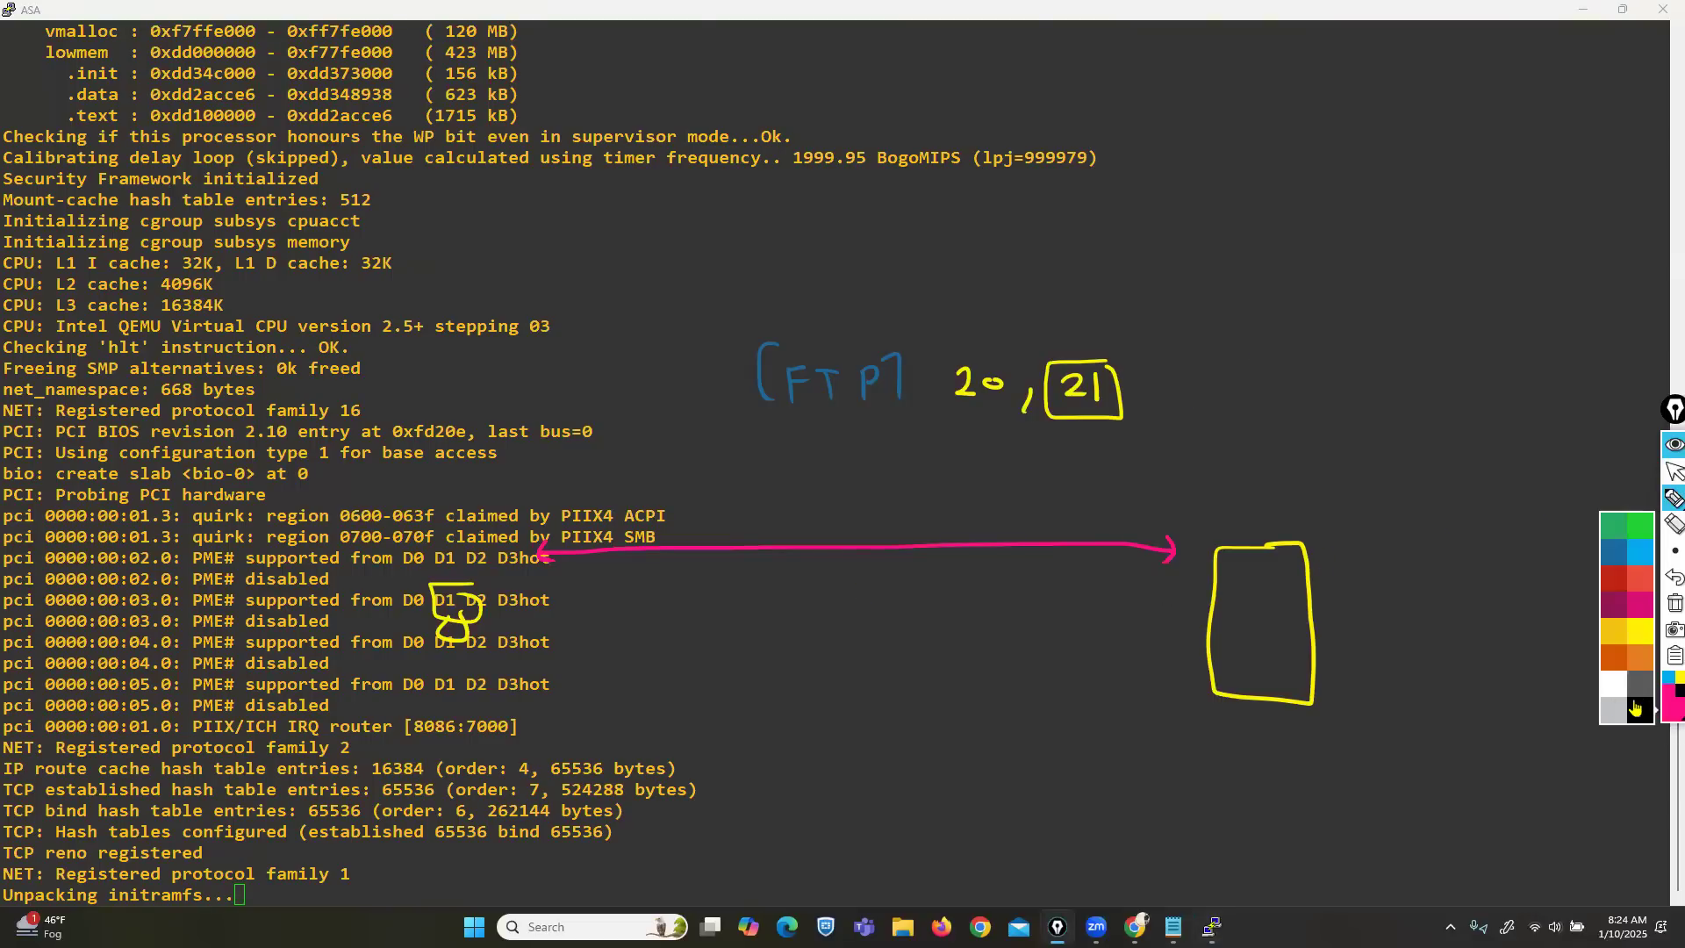
{"action": "mouse_move", "coordinate": [499, 484]}
{"action": "left_mouse_down"}
{"action": "mouse_move", "coordinate": [479, 508]}
{"action": "mouse_move", "coordinate": [566, 507]}
{"action": "left_mouse_up"}
{"action": "left_click", "coordinate": [530, 501]}
{"action": "left_click", "coordinate": [539, 502]}
{"action": "left_click", "coordinate": [548, 502]}
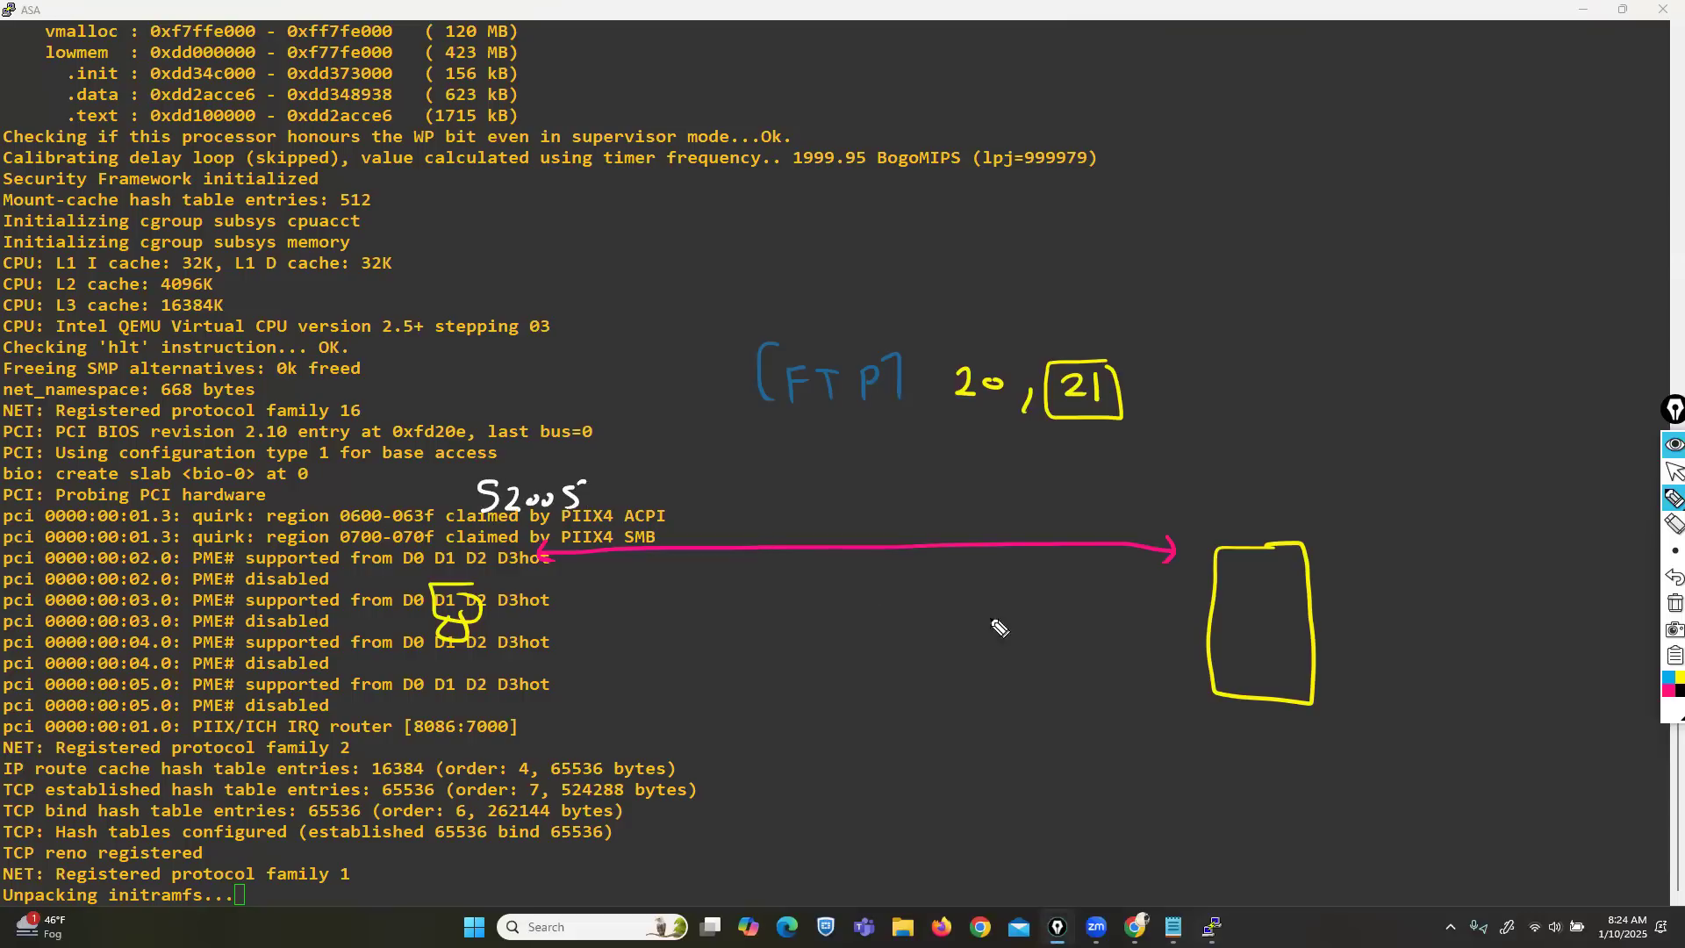
{"action": "left_click_drag", "start_coordinate": [1148, 486], "coordinate": [1200, 515]}
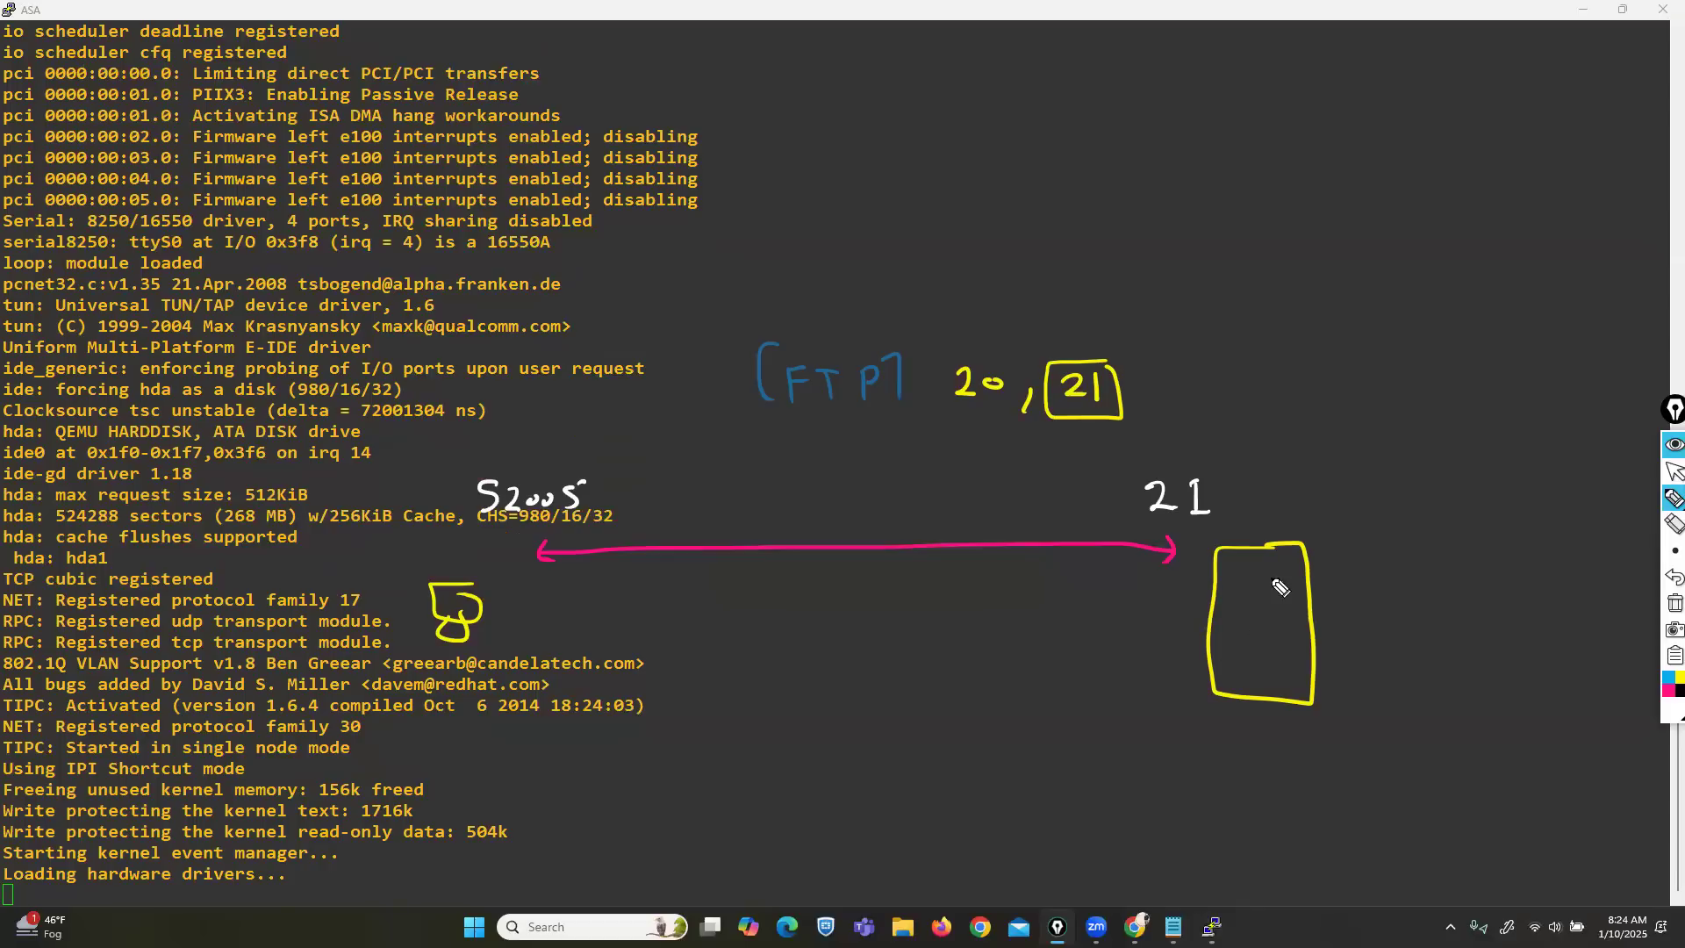
Draw the return path below the arrow, label its corner 20, and circle port 21.
{"action": "mouse_move", "coordinate": [1137, 653]}
{"action": "left_mouse_down"}
{"action": "mouse_move", "coordinate": [1154, 674]}
{"action": "mouse_move", "coordinate": [1173, 661]}
{"action": "left_mouse_up"}
{"action": "left_click", "coordinate": [1673, 577]}
{"action": "left_click", "coordinate": [1674, 578]}
{"action": "mouse_move", "coordinate": [1137, 542]}
{"action": "left_mouse_down"}
{"action": "mouse_move", "coordinate": [1055, 656]}
{"action": "mouse_move", "coordinate": [647, 665]}
{"action": "mouse_move", "coordinate": [553, 619]}
{"action": "mouse_move", "coordinate": [546, 551]}
{"action": "left_mouse_up"}
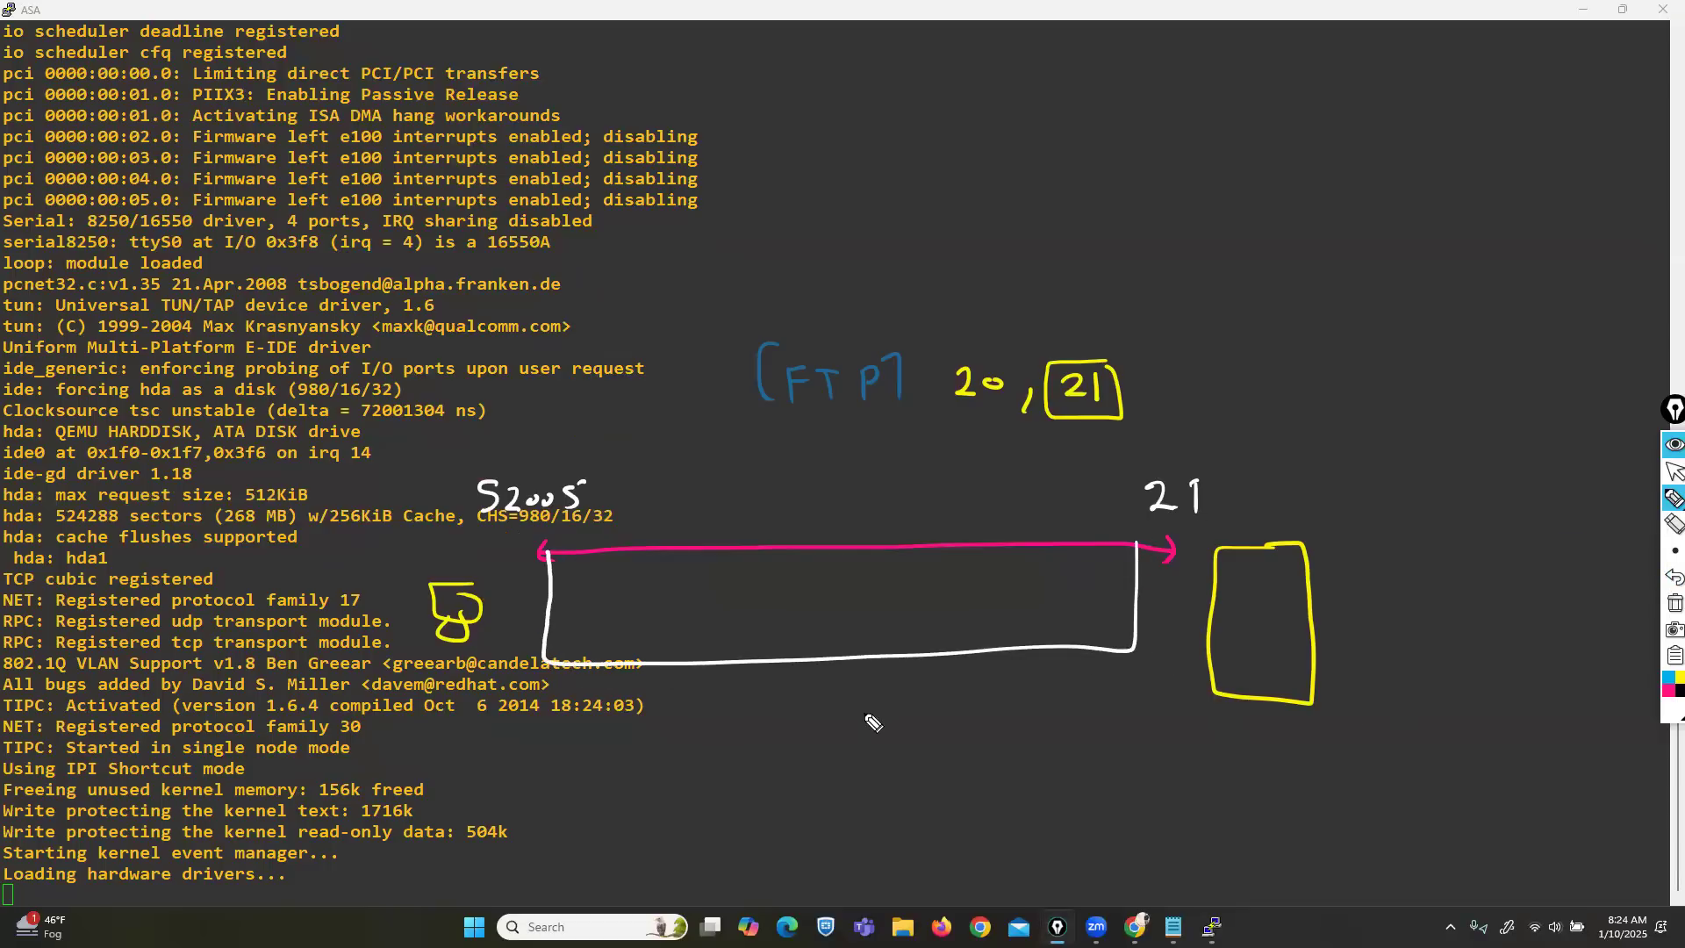
{"action": "left_click_drag", "start_coordinate": [1147, 632], "coordinate": [1184, 643]}
{"action": "mouse_move", "coordinate": [1208, 459]}
{"action": "left_mouse_down"}
{"action": "mouse_move", "coordinate": [1180, 455]}
{"action": "mouse_move", "coordinate": [1195, 519]}
{"action": "left_mouse_up"}
{"action": "mouse_move", "coordinate": [1176, 613]}
{"action": "left_mouse_down"}
{"action": "mouse_move", "coordinate": [1133, 653]}
{"action": "mouse_move", "coordinate": [1186, 616]}
{"action": "left_mouse_up"}
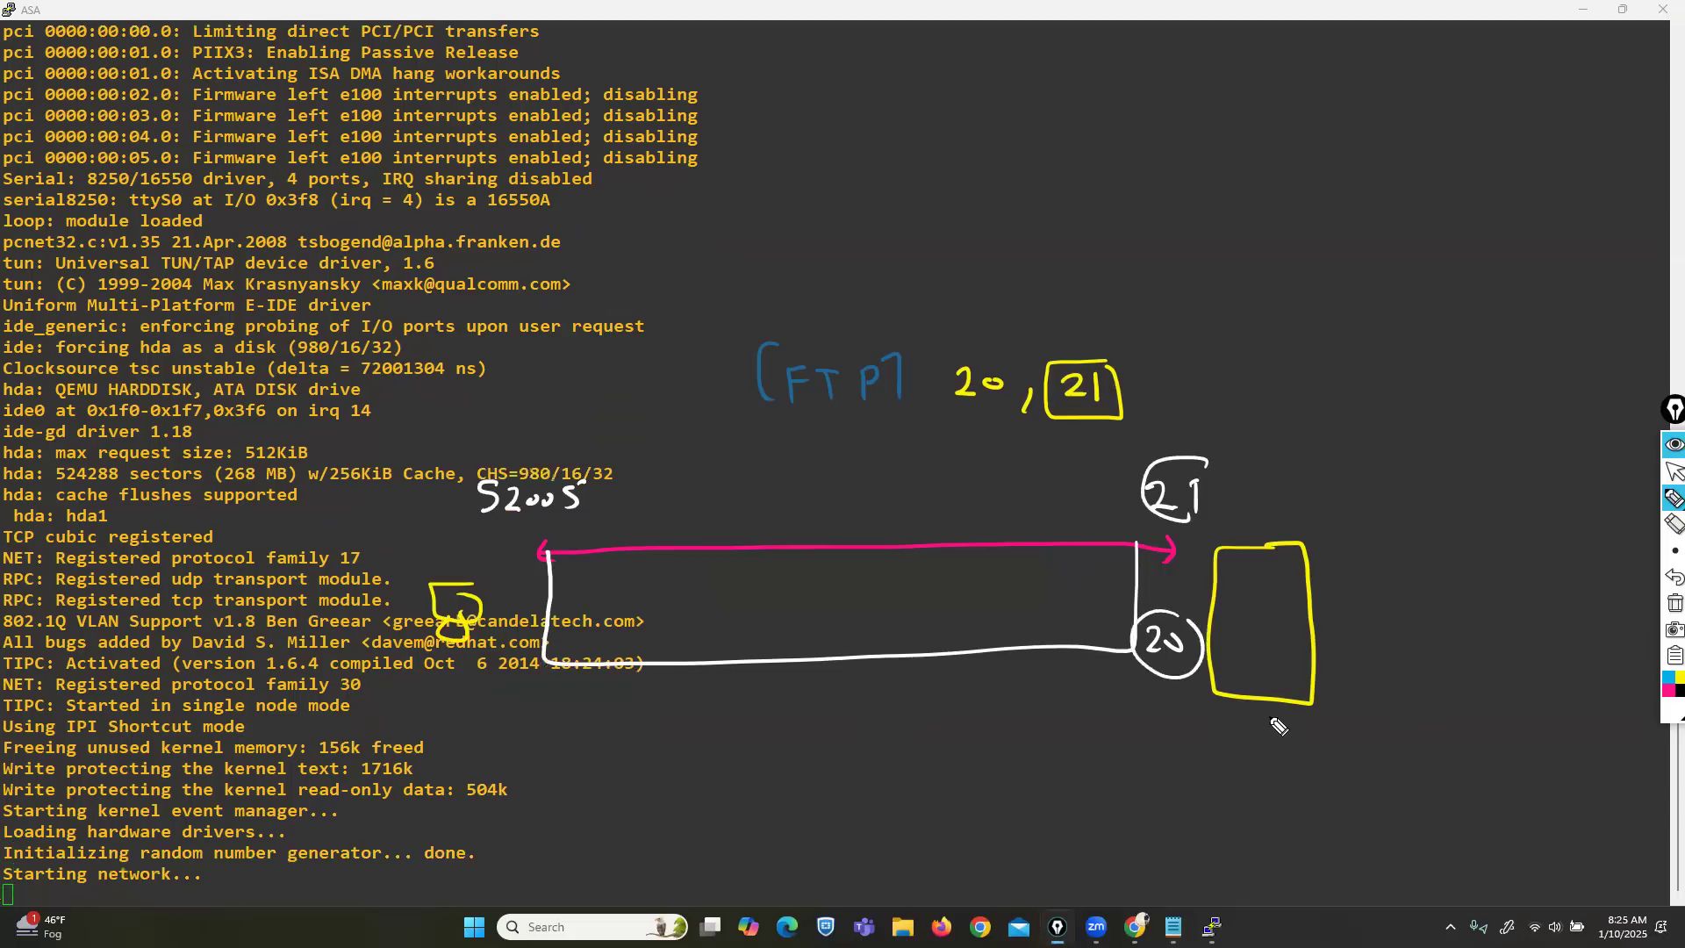
Draw a green box for the ASA firewall between client and server.
{"action": "left_click", "coordinate": [1664, 699]}
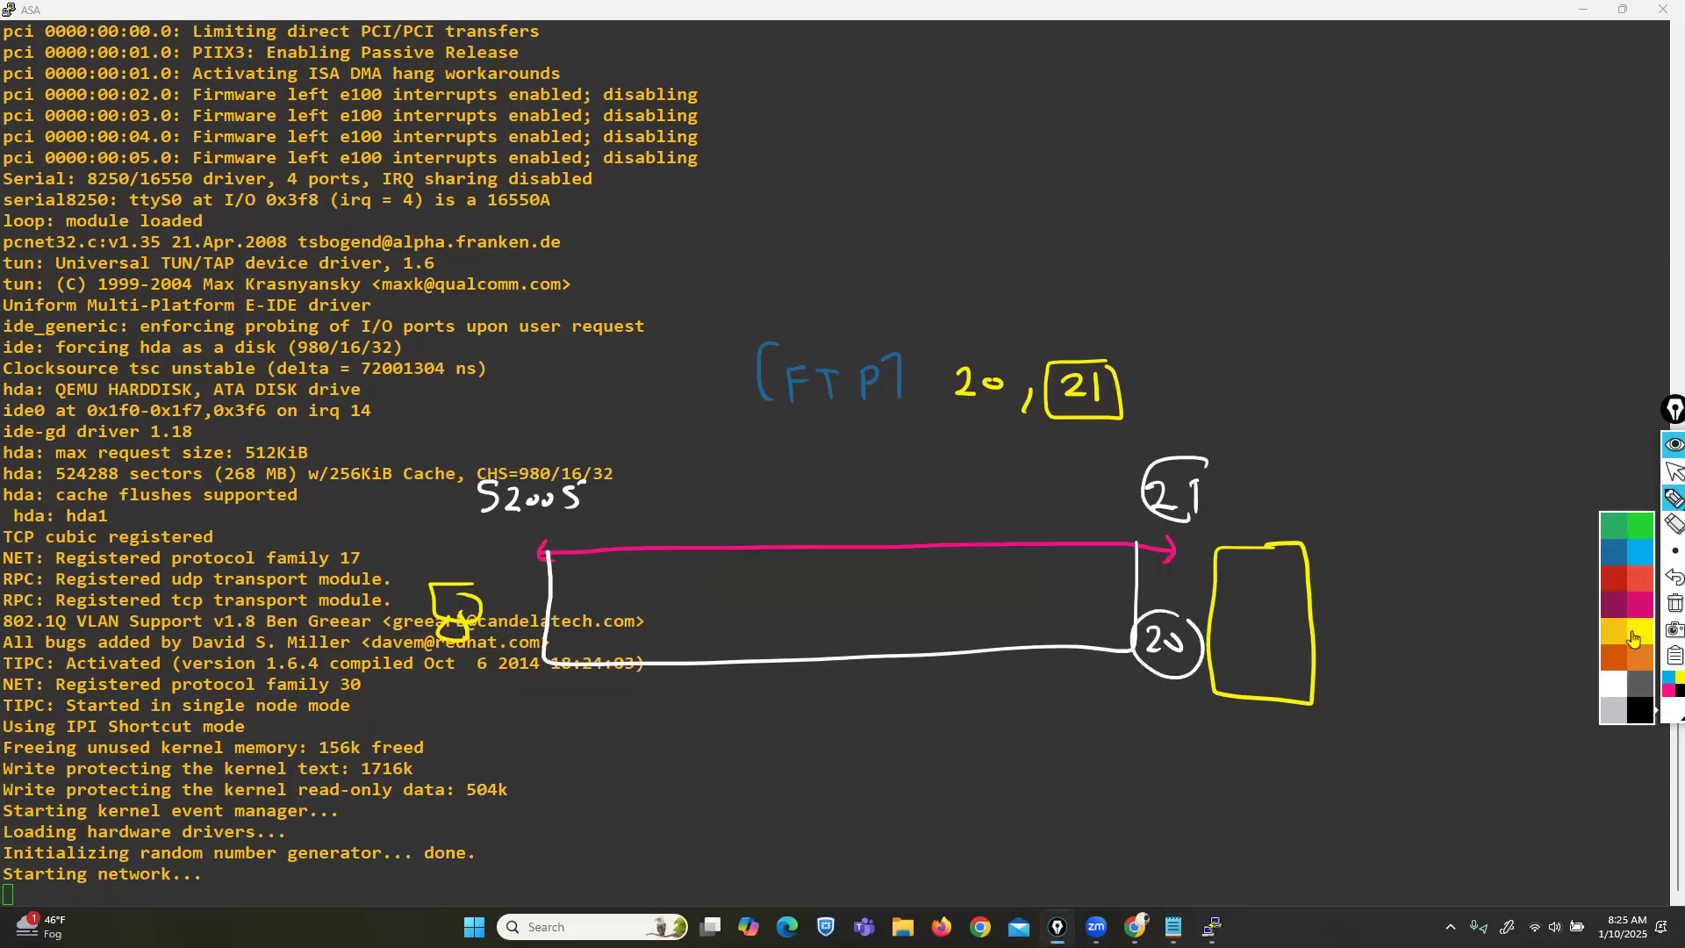
{"action": "left_click", "coordinate": [1639, 537]}
{"action": "mouse_move", "coordinate": [864, 518]}
{"action": "left_mouse_down"}
{"action": "mouse_move", "coordinate": [787, 674]}
{"action": "mouse_move", "coordinate": [932, 714]}
{"action": "mouse_move", "coordinate": [877, 513]}
{"action": "mouse_move", "coordinate": [862, 513]}
{"action": "left_mouse_up"}
{"action": "mouse_move", "coordinate": [800, 591]}
{"action": "left_mouse_down"}
{"action": "mouse_move", "coordinate": [800, 609]}
{"action": "mouse_move", "coordinate": [826, 608]}
{"action": "mouse_move", "coordinate": [834, 581]}
{"action": "mouse_move", "coordinate": [846, 618]}
{"action": "mouse_move", "coordinate": [897, 619]}
{"action": "left_mouse_up"}
{"action": "left_click", "coordinate": [1666, 581]}
Write ASA in the green box, circle 52005, 21 and [FTP], and add direction arrows.
{"action": "mouse_move", "coordinate": [677, 536]}
{"action": "left_mouse_down"}
{"action": "mouse_move", "coordinate": [645, 536]}
{"action": "mouse_move", "coordinate": [1039, 532]}
{"action": "left_mouse_up"}
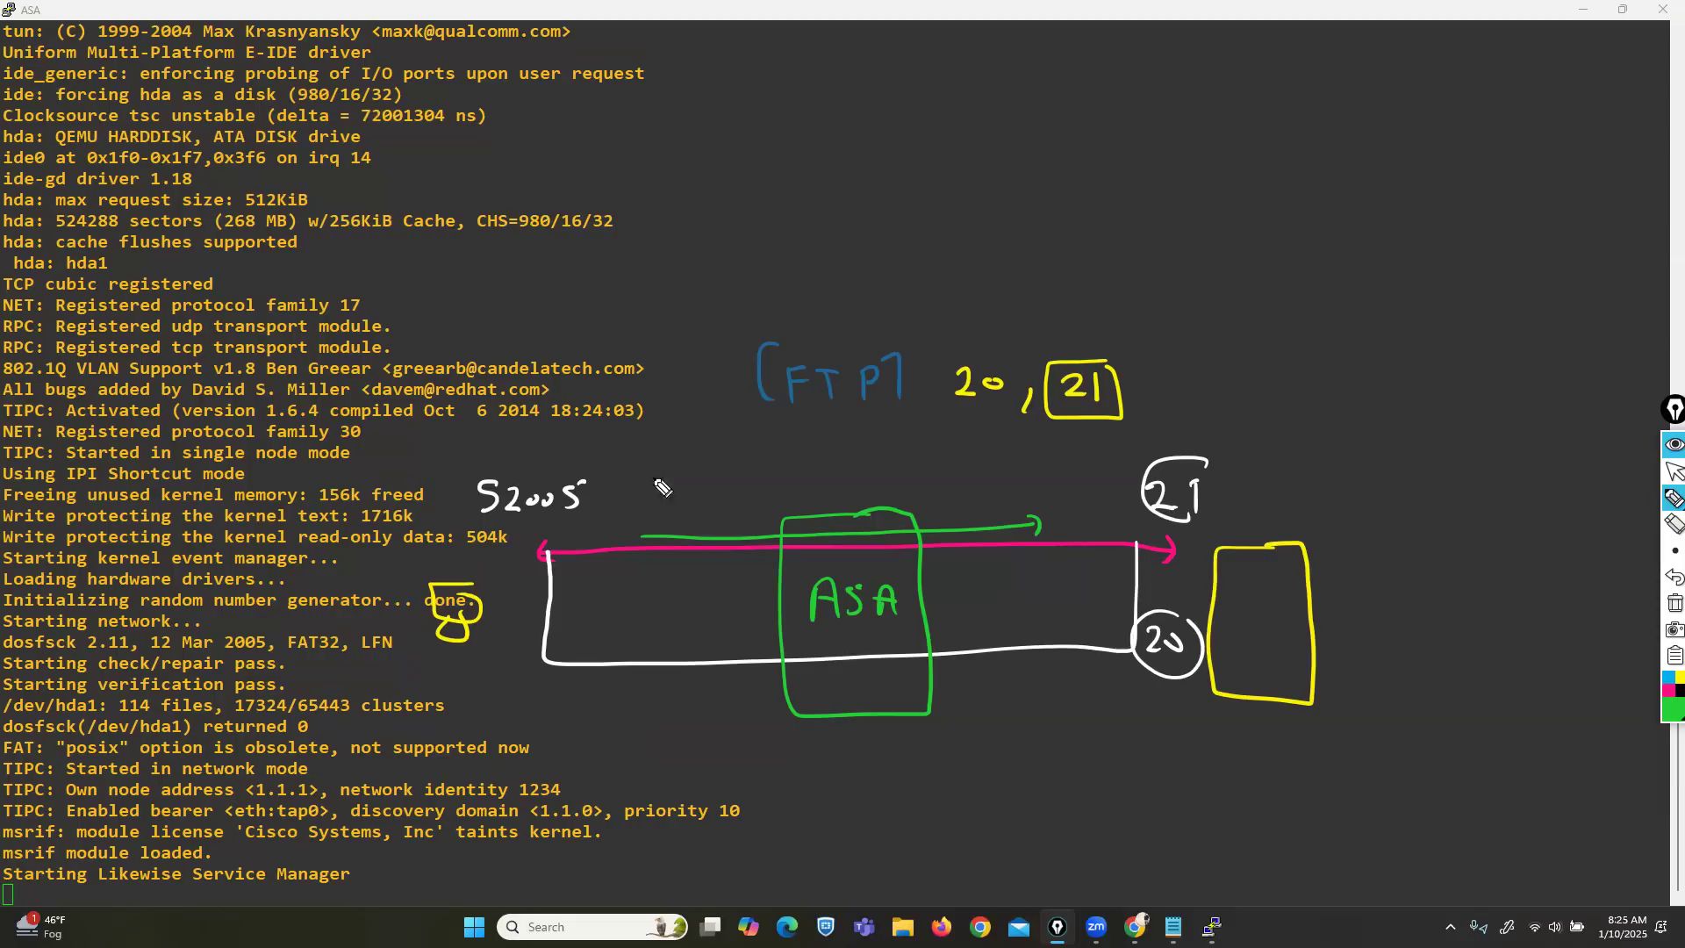
{"action": "mouse_move", "coordinate": [583, 479]}
{"action": "left_mouse_down"}
{"action": "mouse_move", "coordinate": [535, 452]}
{"action": "mouse_move", "coordinate": [531, 549]}
{"action": "mouse_move", "coordinate": [596, 474]}
{"action": "left_mouse_up"}
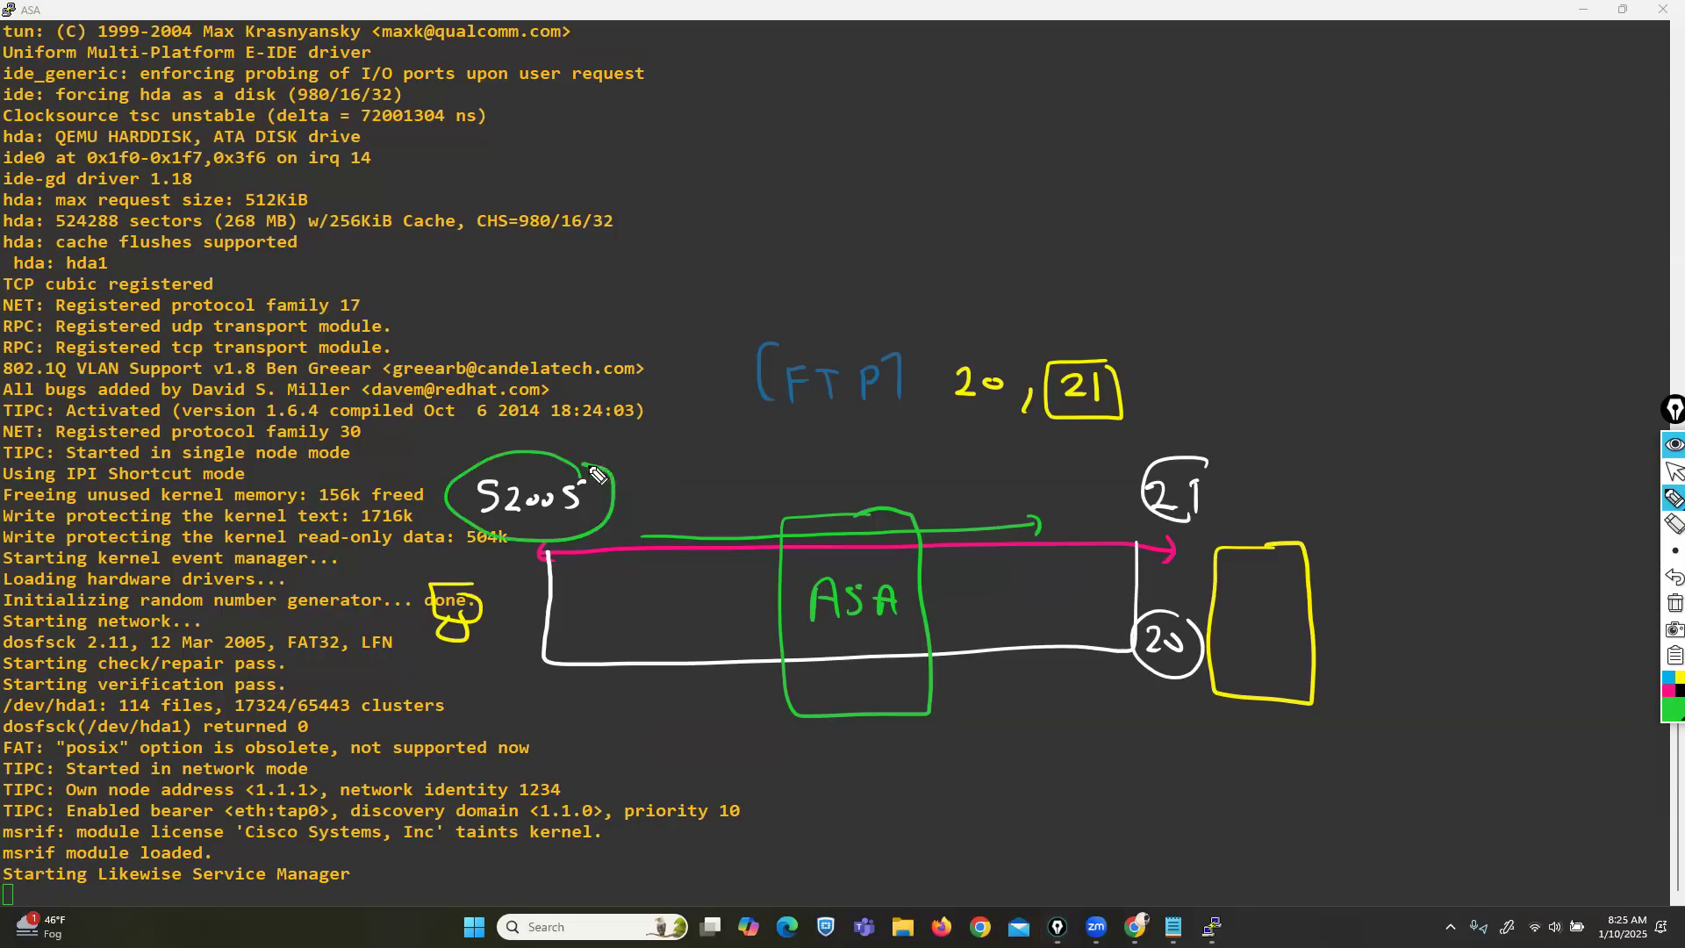
{"action": "mouse_move", "coordinate": [1203, 461]}
{"action": "left_mouse_down"}
{"action": "mouse_move", "coordinate": [1131, 478]}
{"action": "mouse_move", "coordinate": [1158, 534]}
{"action": "mouse_move", "coordinate": [1204, 465]}
{"action": "left_mouse_up"}
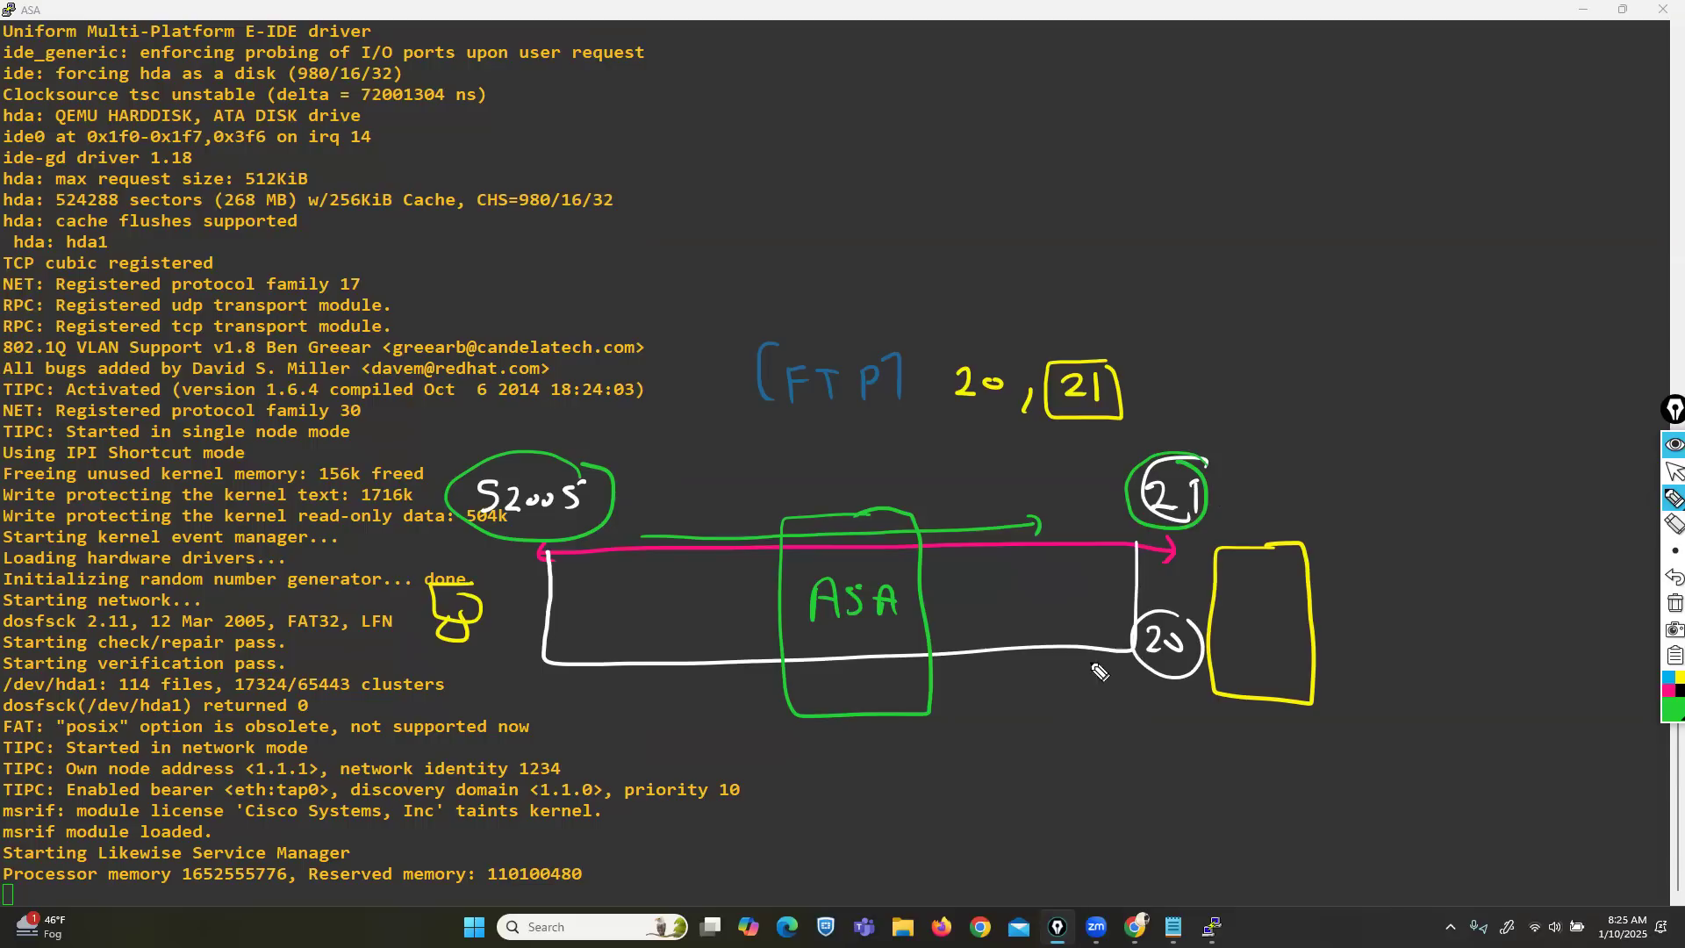
{"action": "mouse_move", "coordinate": [1133, 640]}
{"action": "left_mouse_down"}
{"action": "mouse_move", "coordinate": [943, 640]}
{"action": "mouse_move", "coordinate": [954, 651]}
{"action": "left_mouse_up"}
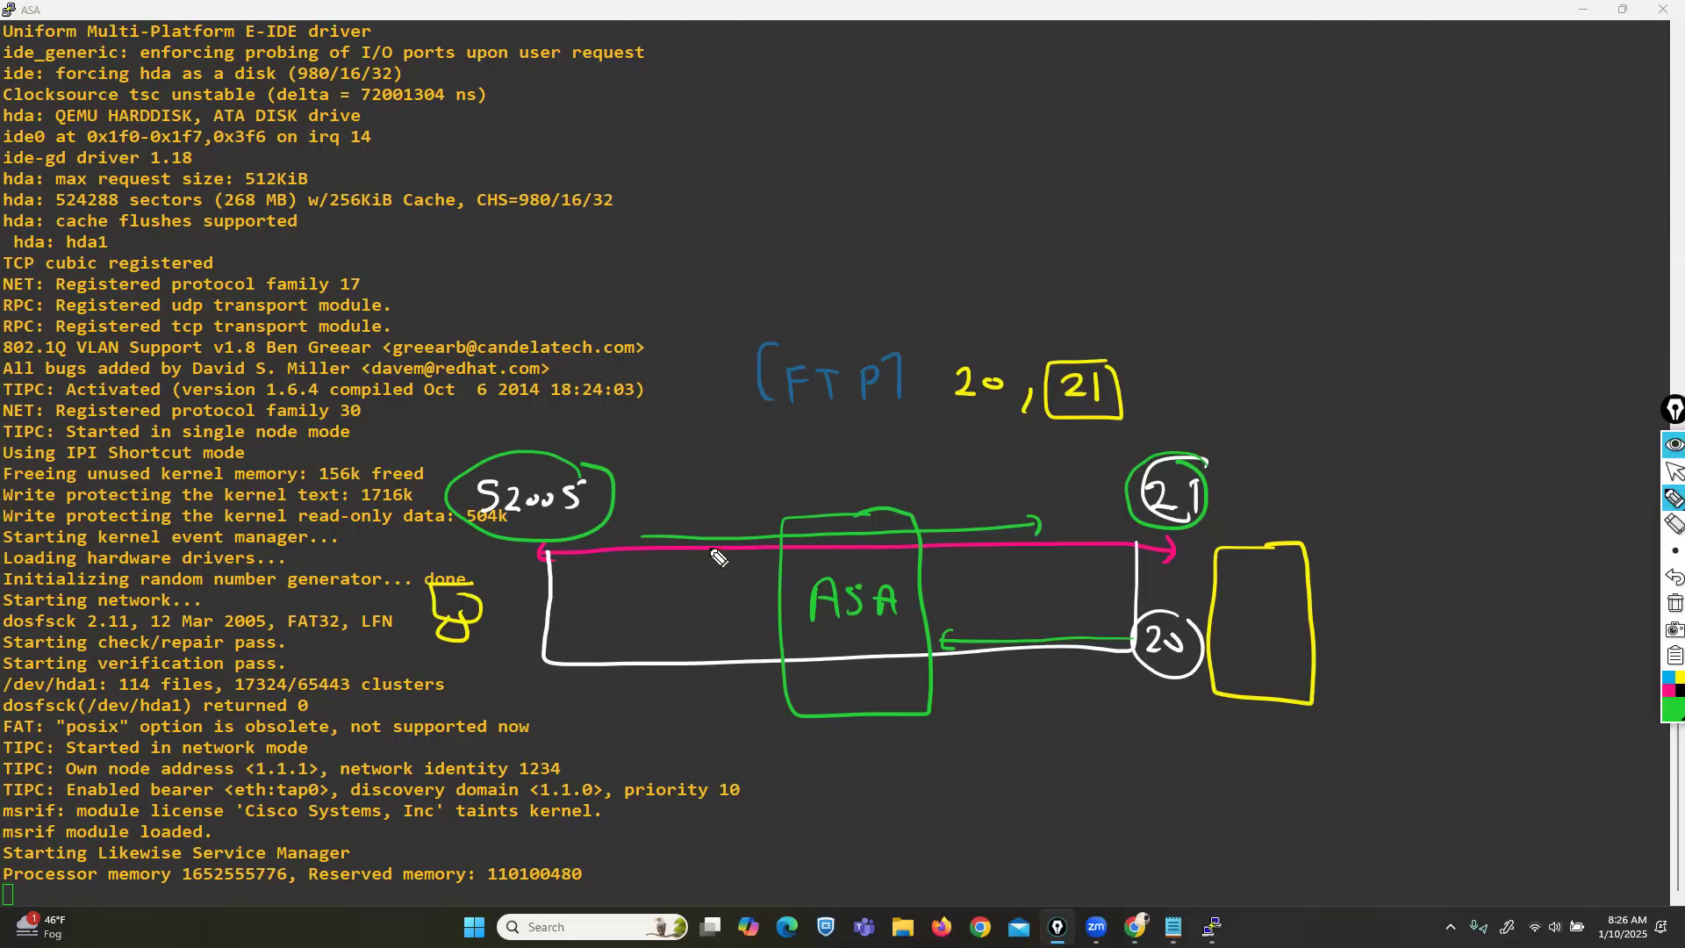
{"action": "mouse_move", "coordinate": [533, 400]}
{"action": "left_mouse_down"}
{"action": "mouse_move", "coordinate": [529, 422]}
{"action": "mouse_move", "coordinate": [545, 419]}
{"action": "left_mouse_up"}
{"action": "mouse_move", "coordinate": [1194, 389]}
{"action": "left_mouse_down"}
{"action": "mouse_move", "coordinate": [1191, 427]}
{"action": "mouse_move", "coordinate": [1209, 414]}
{"action": "left_mouse_up"}
{"action": "mouse_move", "coordinate": [898, 355]}
{"action": "left_mouse_down"}
{"action": "mouse_move", "coordinate": [757, 349]}
{"action": "mouse_move", "coordinate": [887, 410]}
{"action": "mouse_move", "coordinate": [902, 355]}
{"action": "left_mouse_up"}
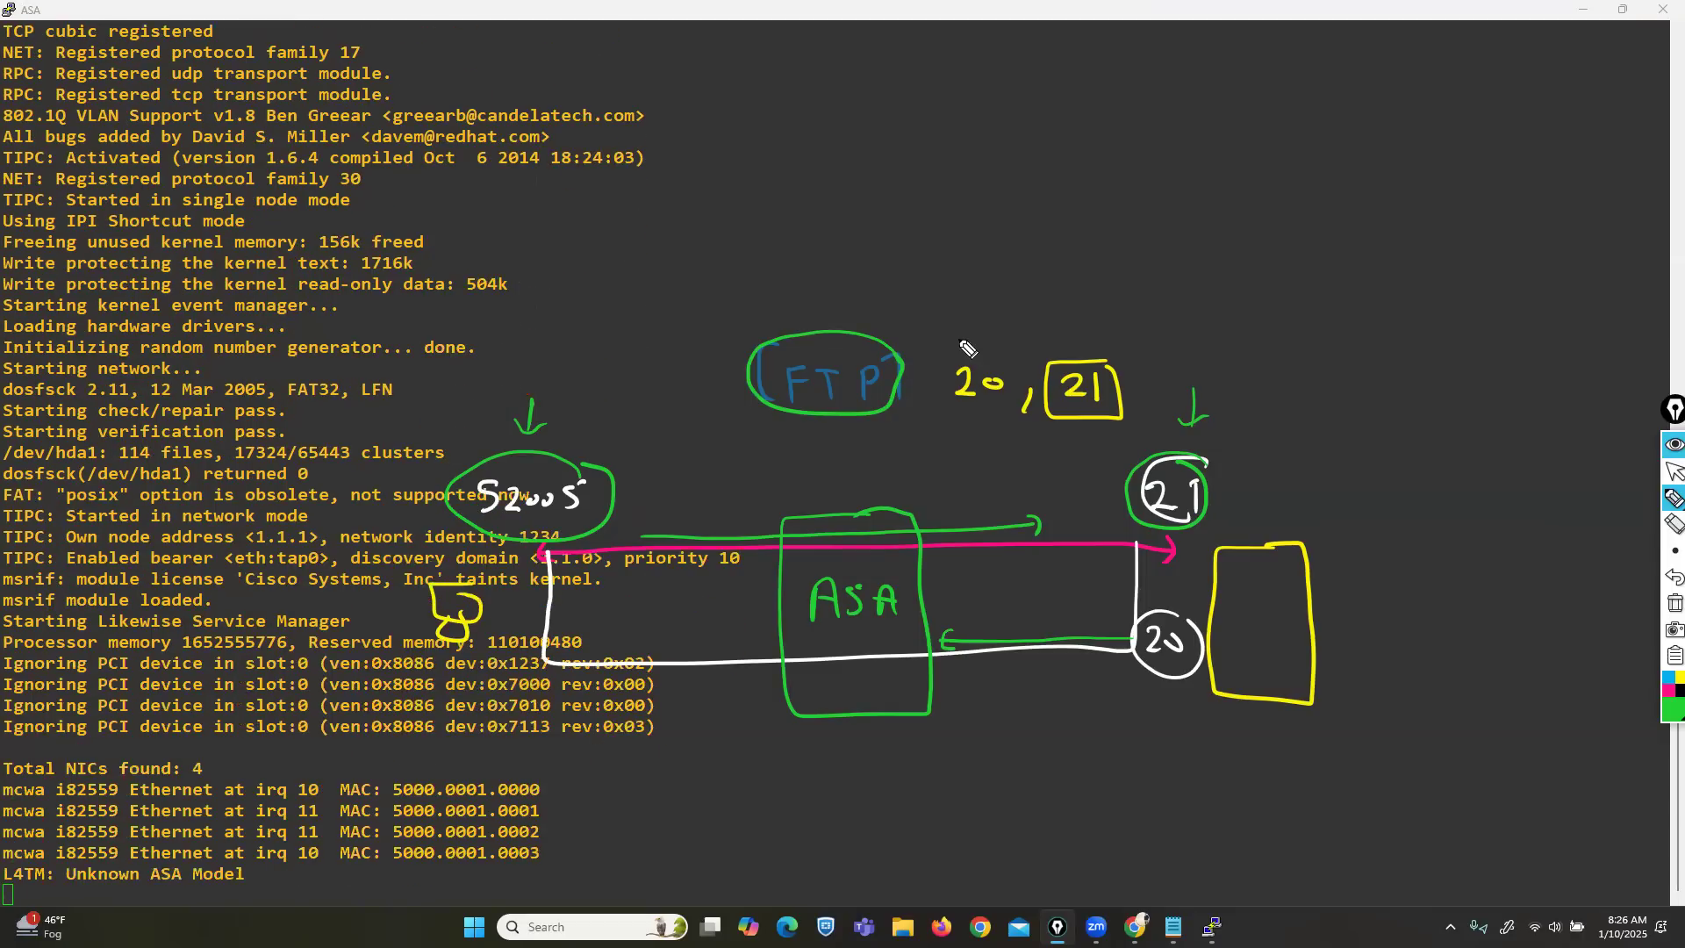
Tick the 52005 and 21 marks, circle 20, and draw the return arrow across the ASA.
{"action": "left_click_drag", "start_coordinate": [550, 448], "coordinate": [586, 437]}
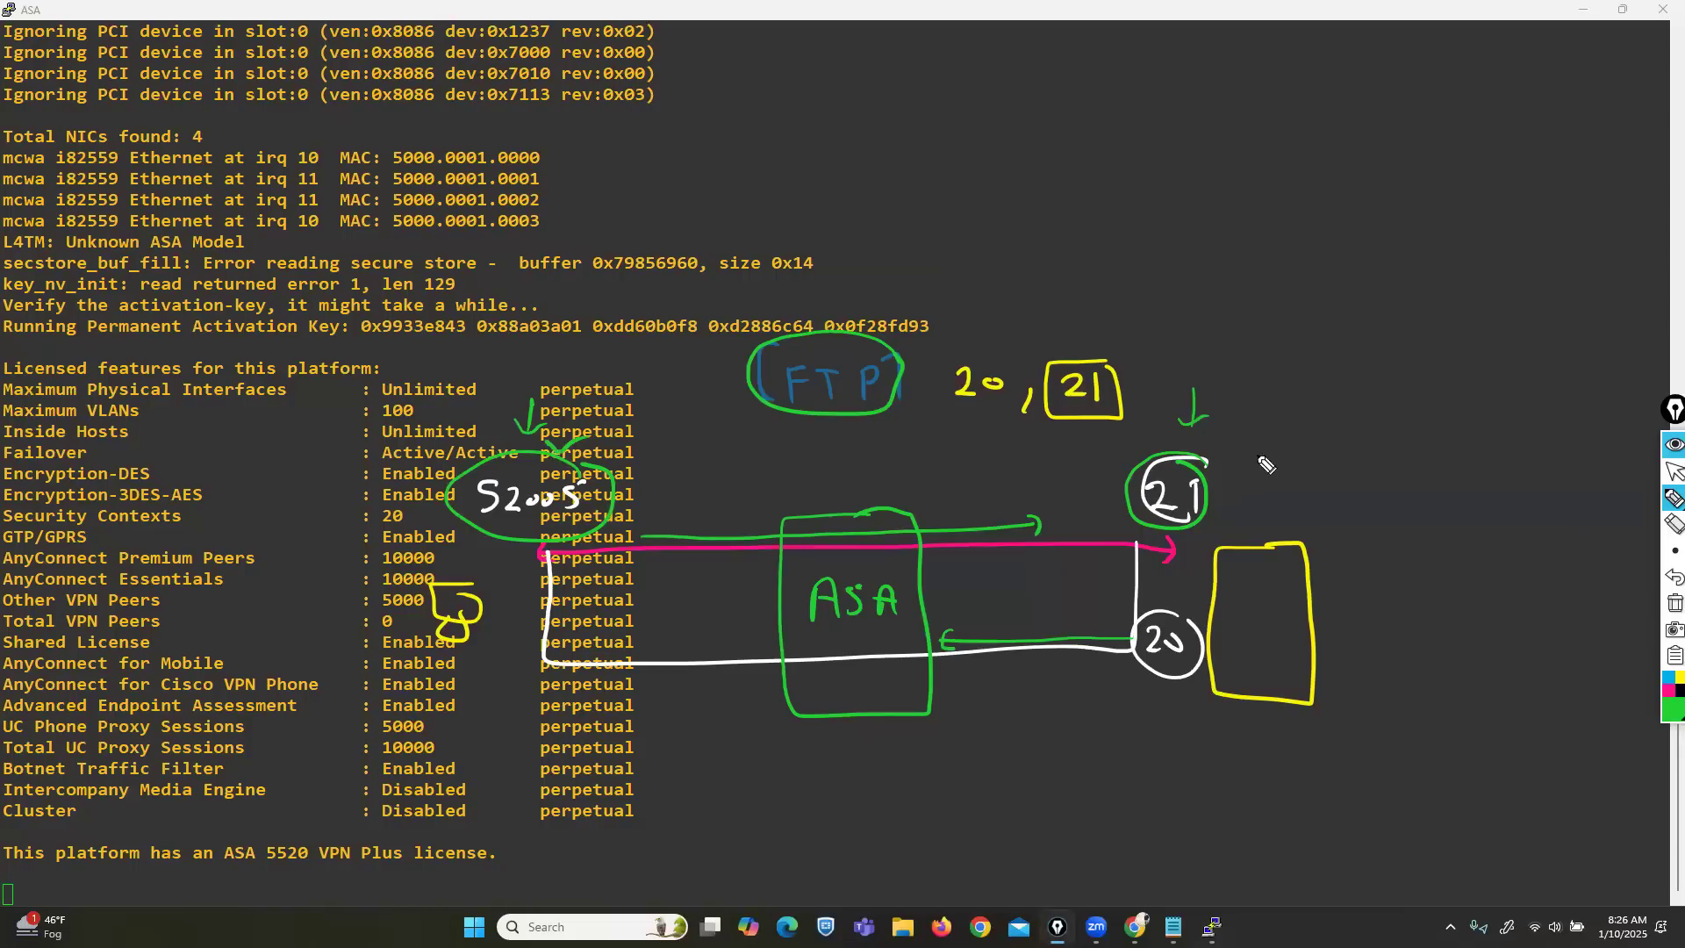
{"action": "left_click_drag", "start_coordinate": [1192, 437], "coordinate": [1221, 432]}
{"action": "mouse_move", "coordinate": [1176, 613]}
{"action": "left_mouse_down"}
{"action": "mouse_move", "coordinate": [1135, 640]}
{"action": "mouse_move", "coordinate": [1195, 668]}
{"action": "mouse_move", "coordinate": [1198, 628]}
{"action": "left_mouse_up"}
{"action": "mouse_move", "coordinate": [1057, 570]}
{"action": "left_mouse_down"}
{"action": "mouse_move", "coordinate": [645, 573]}
{"action": "mouse_move", "coordinate": [678, 579]}
{"action": "left_mouse_up"}
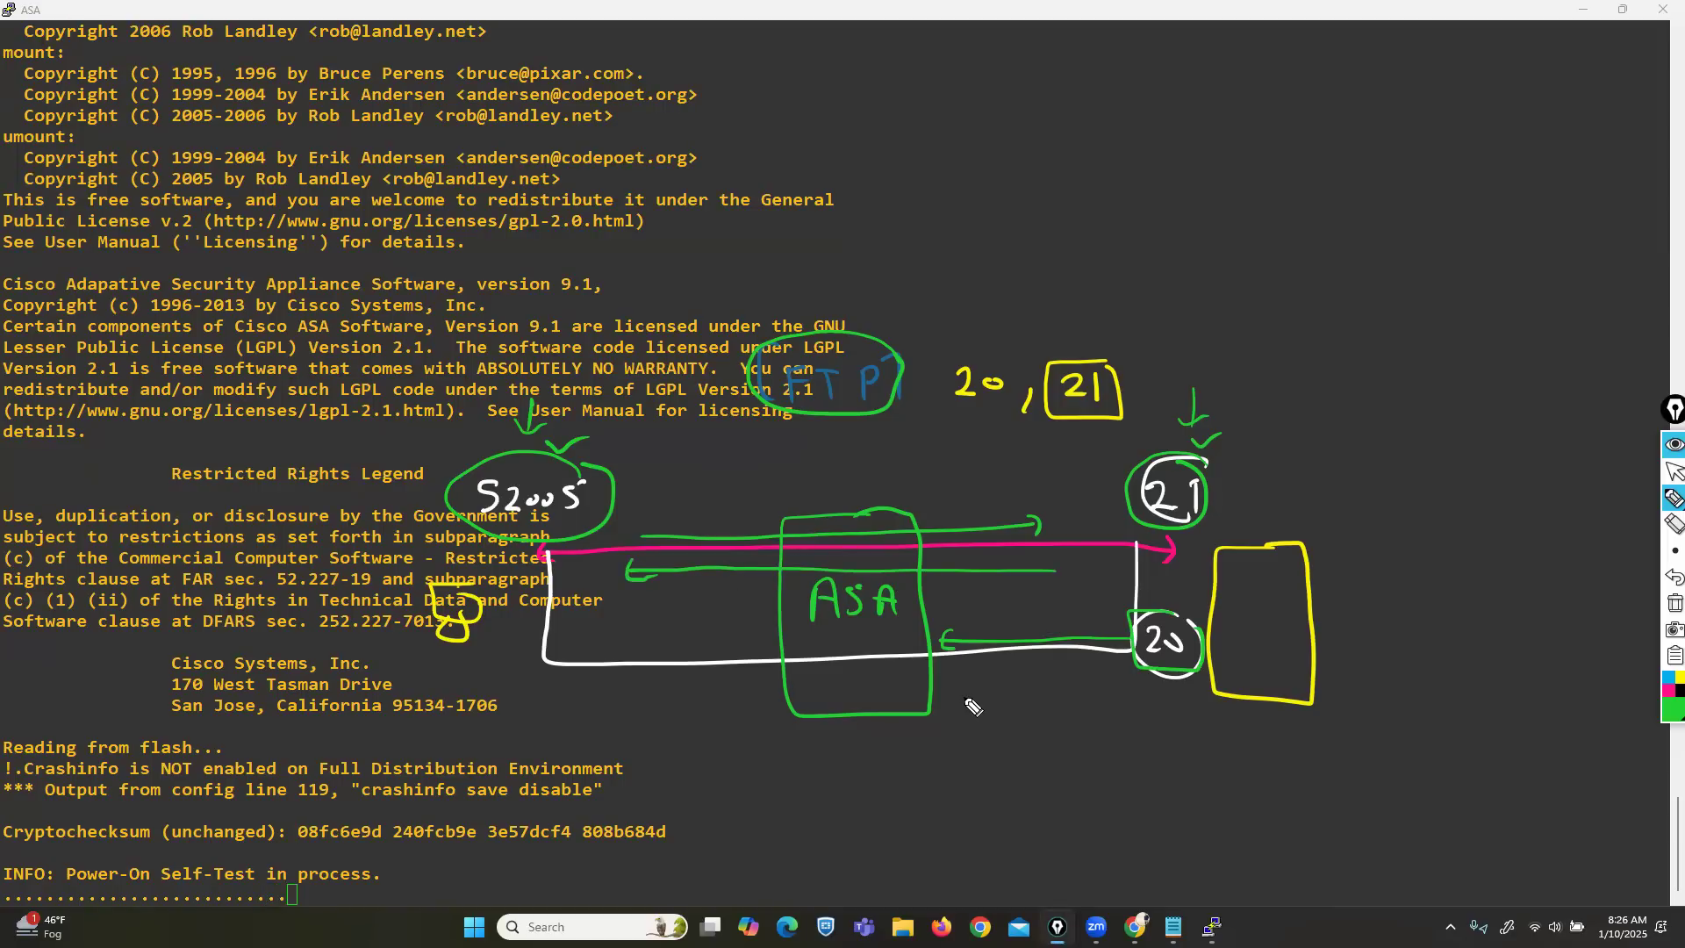
{"action": "left_click_drag", "start_coordinate": [880, 605], "coordinate": [874, 620]}
Write an SMTP? note with the numbers 17, 18 and 33, circling them.
{"action": "mouse_move", "coordinate": [876, 64]}
{"action": "left_mouse_down"}
{"action": "mouse_move", "coordinate": [875, 95]}
{"action": "mouse_move", "coordinate": [1015, 130]}
{"action": "mouse_move", "coordinate": [1028, 93]}
{"action": "left_mouse_up"}
{"action": "left_click", "coordinate": [1673, 577]}
{"action": "mouse_move", "coordinate": [1041, 99]}
{"action": "left_mouse_down"}
{"action": "mouse_move", "coordinate": [1040, 132]}
{"action": "mouse_move", "coordinate": [1044, 113]}
{"action": "left_mouse_up"}
{"action": "mouse_move", "coordinate": [1085, 86]}
{"action": "left_mouse_down"}
{"action": "mouse_move", "coordinate": [1096, 109]}
{"action": "mouse_move", "coordinate": [974, 65]}
{"action": "mouse_move", "coordinate": [880, 139]}
{"action": "mouse_move", "coordinate": [1057, 165]}
{"action": "mouse_move", "coordinate": [1101, 114]}
{"action": "left_mouse_up"}
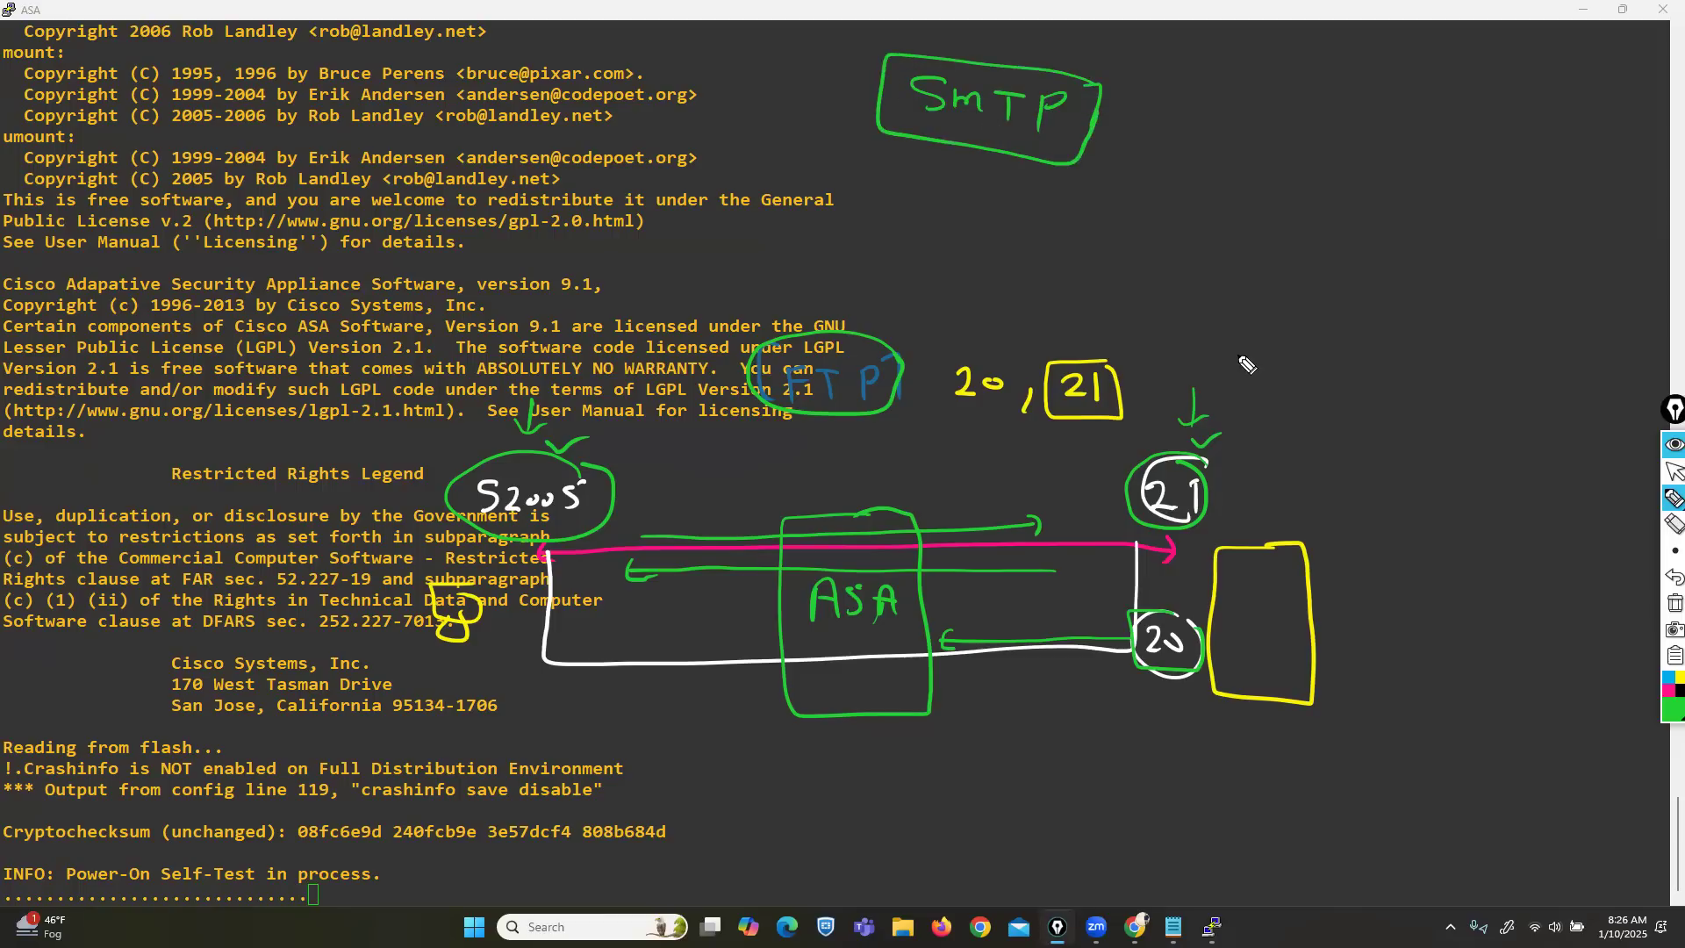
{"action": "mouse_move", "coordinate": [1216, 119]}
{"action": "left_mouse_down"}
{"action": "mouse_move", "coordinate": [1213, 161]}
{"action": "mouse_move", "coordinate": [1241, 165]}
{"action": "left_mouse_up"}
{"action": "mouse_move", "coordinate": [1193, 218]}
{"action": "left_mouse_down"}
{"action": "mouse_move", "coordinate": [1190, 253]}
{"action": "mouse_move", "coordinate": [1236, 221]}
{"action": "left_mouse_up"}
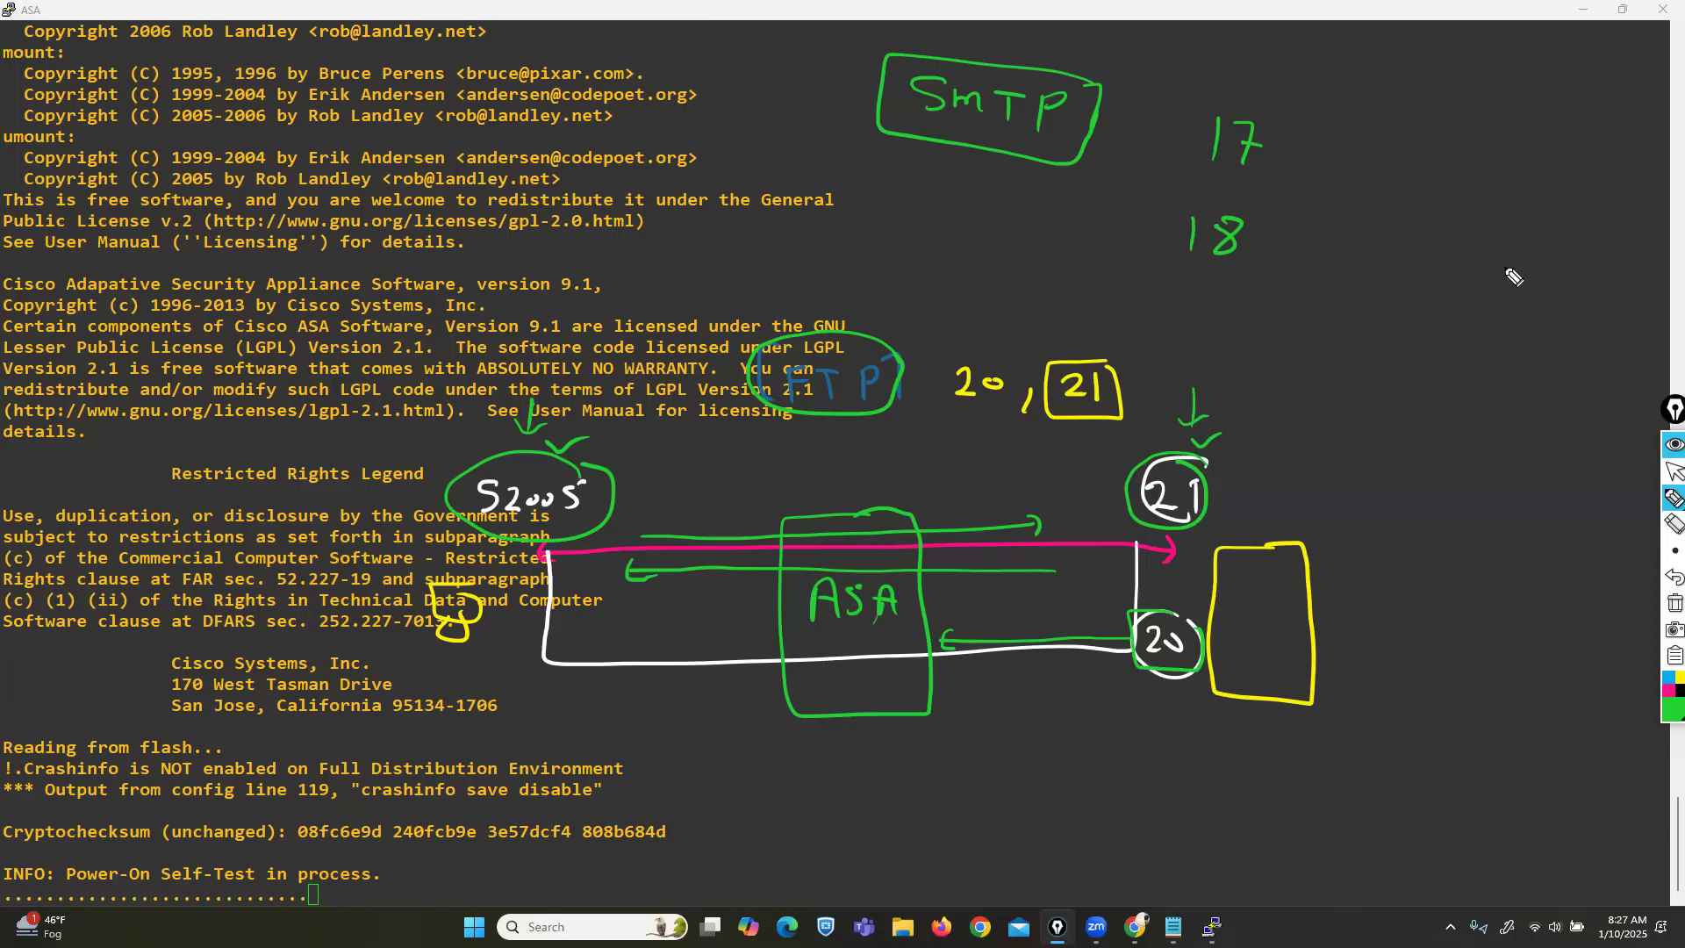
{"action": "mouse_move", "coordinate": [1291, 123]}
{"action": "left_mouse_down"}
{"action": "mouse_move", "coordinate": [1145, 256]}
{"action": "mouse_move", "coordinate": [1304, 146]}
{"action": "left_mouse_up"}
{"action": "mouse_move", "coordinate": [1390, 365]}
{"action": "left_mouse_down"}
{"action": "mouse_move", "coordinate": [1392, 393]}
{"action": "mouse_move", "coordinate": [1427, 391]}
{"action": "mouse_move", "coordinate": [1465, 359]}
{"action": "left_mouse_up"}
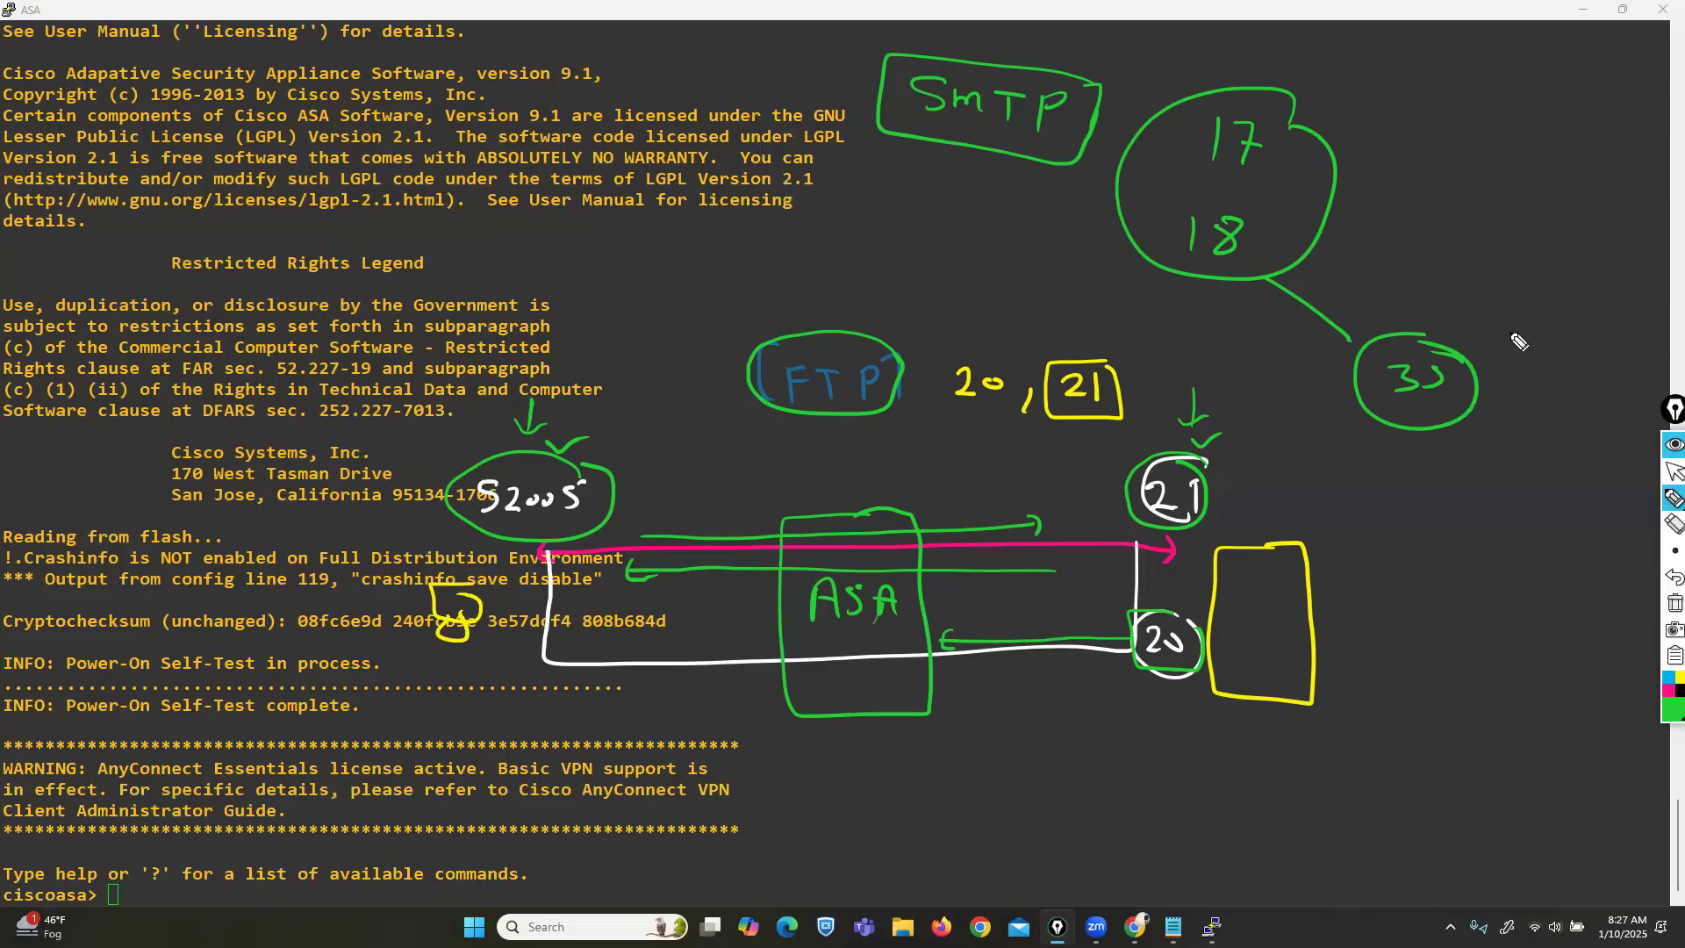
{"action": "mouse_move", "coordinate": [1458, 384]}
{"action": "left_mouse_down"}
{"action": "mouse_move", "coordinate": [1471, 399]}
{"action": "mouse_move", "coordinate": [1504, 373]}
{"action": "left_mouse_up"}
{"action": "left_click", "coordinate": [844, 644]}
{"action": "mouse_move", "coordinate": [1092, 81]}
{"action": "left_mouse_down"}
{"action": "mouse_move", "coordinate": [1009, 40]}
{"action": "mouse_move", "coordinate": [871, 85]}
{"action": "mouse_move", "coordinate": [1033, 172]}
{"action": "mouse_move", "coordinate": [1088, 63]}
{"action": "left_mouse_up"}
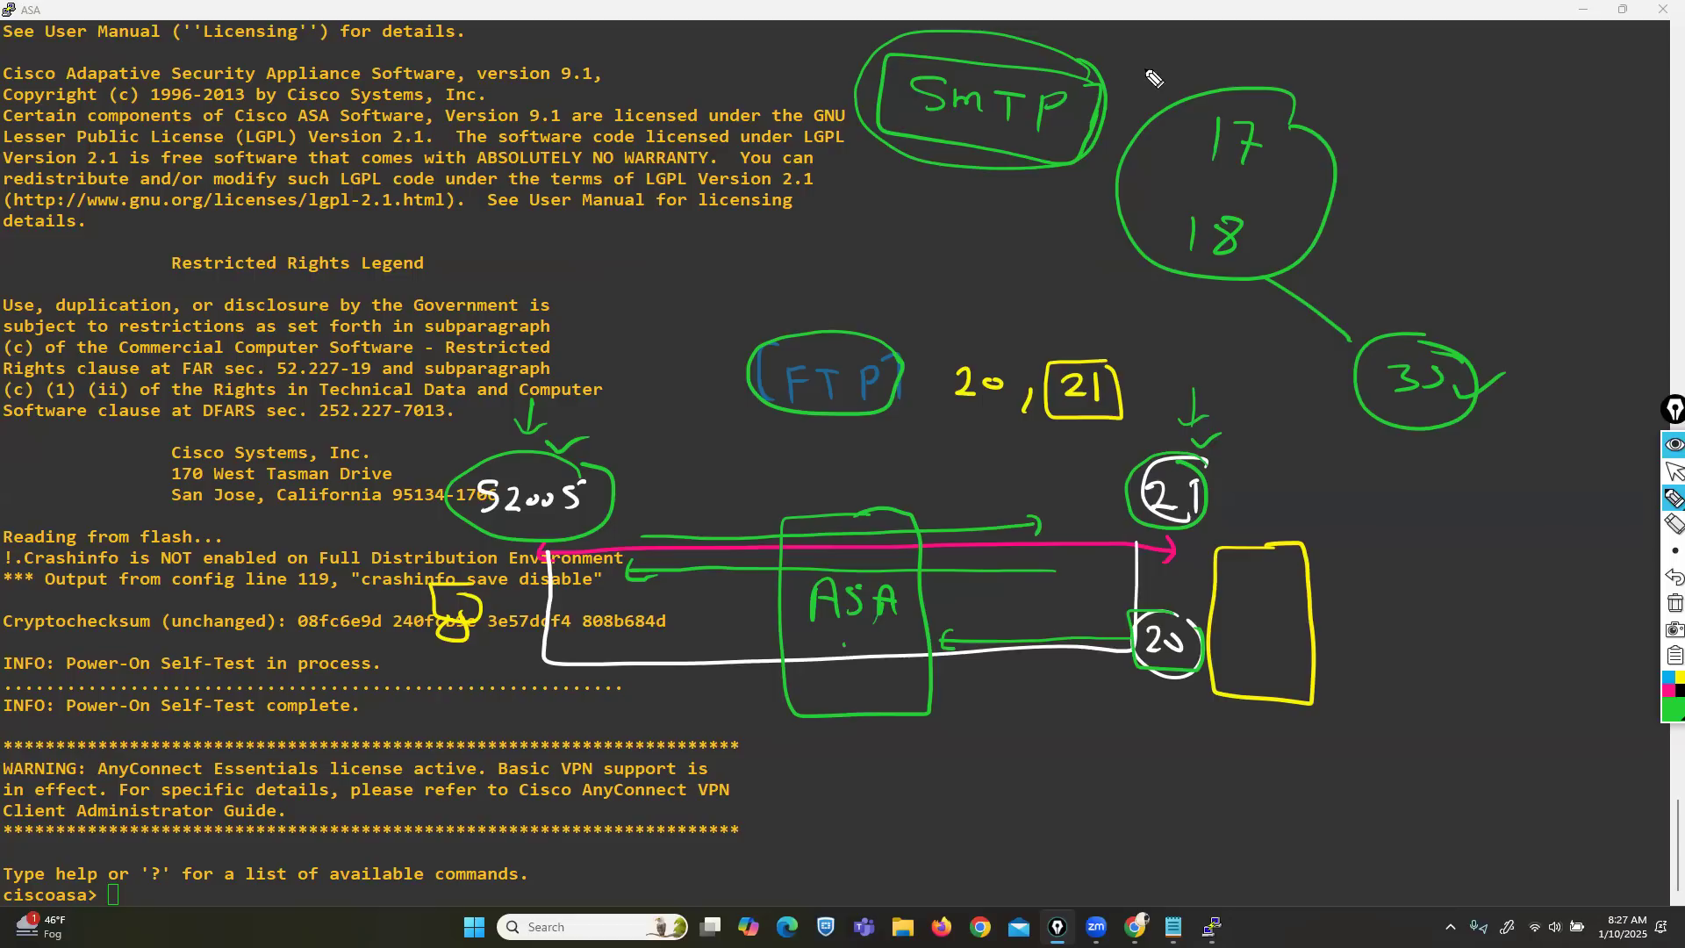
Return to the pointer, rearrange the ASA console over the lab topology and clear all sketch annotations.
{"action": "left_click", "coordinate": [1674, 471]}
{"action": "left_click_drag", "start_coordinate": [431, 10], "coordinate": [640, 354]}
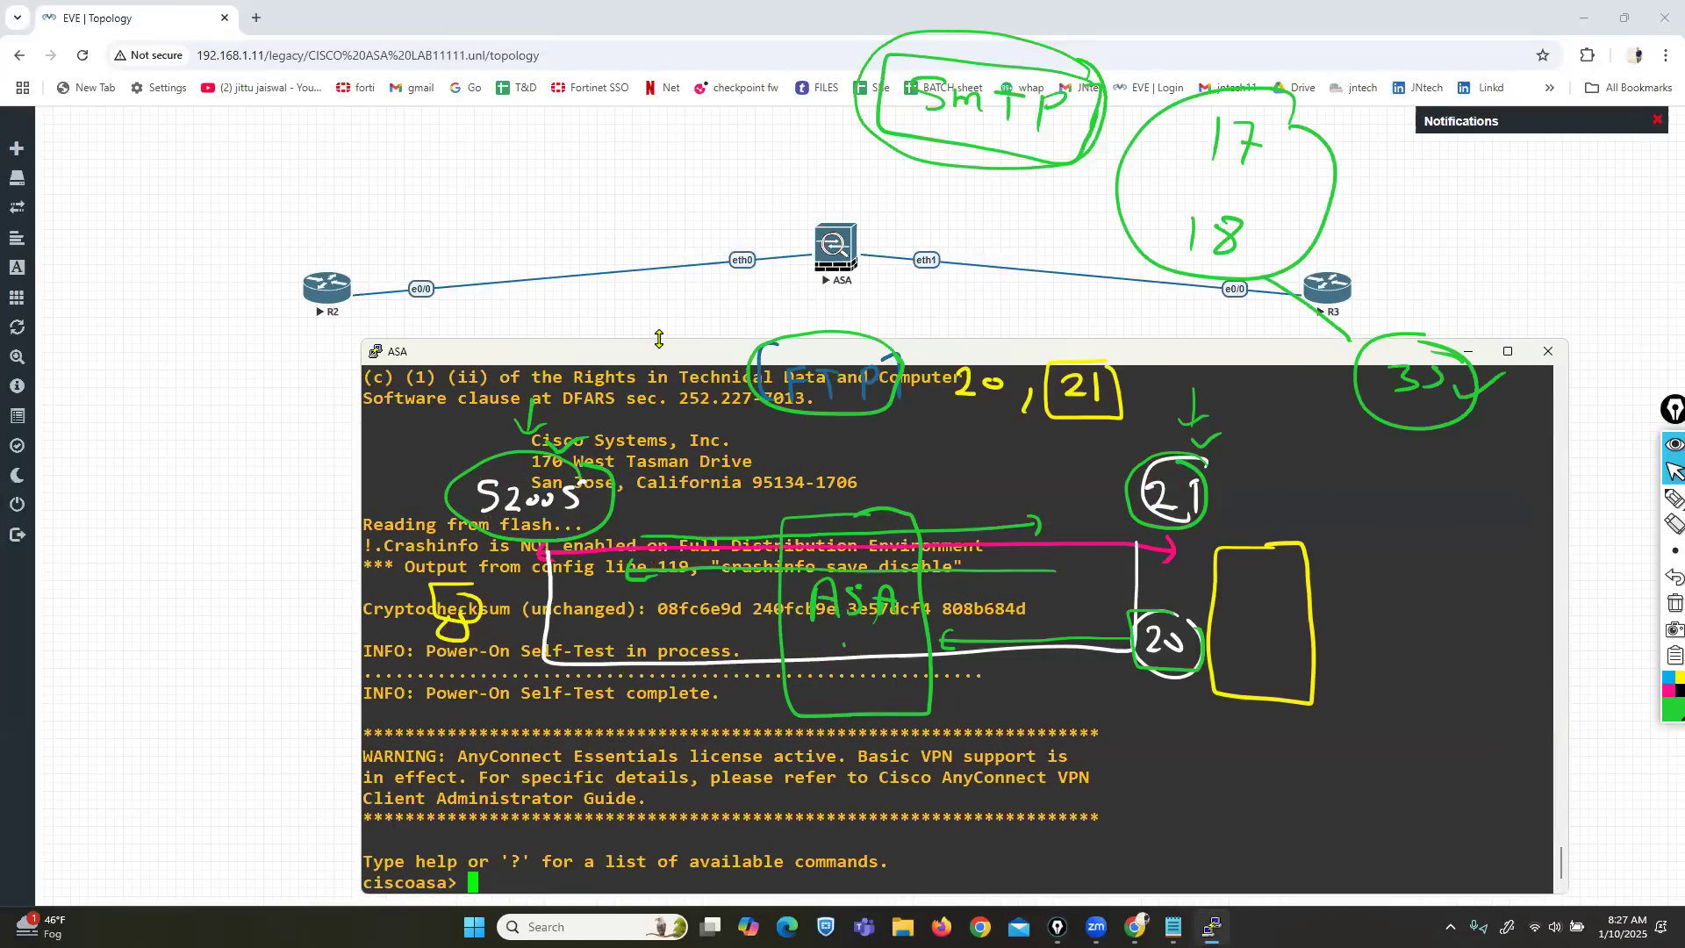
{"action": "left_click", "coordinate": [664, 327]}
{"action": "key", "text": "alt+Tab"}
{"action": "left_click_drag", "start_coordinate": [657, 340], "coordinate": [666, 319]}
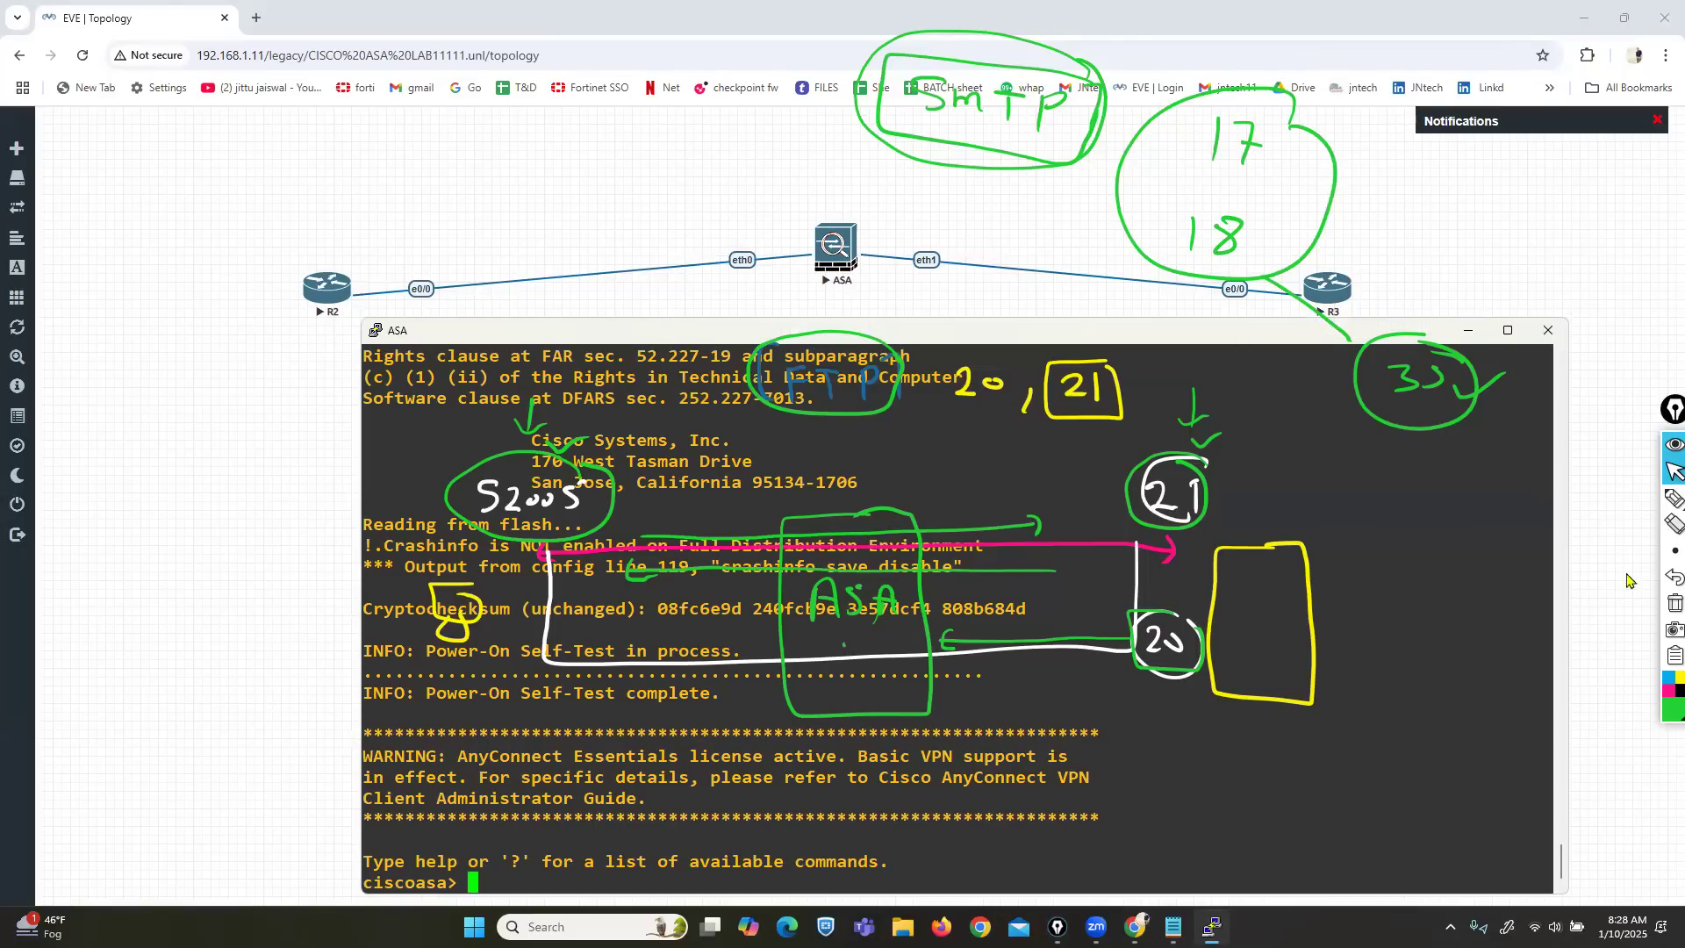
{"action": "left_click", "coordinate": [1674, 603]}
Enter privileged mode with enable, then page through 'sh run' in a maximized ASA console.
{"action": "left_click", "coordinate": [1128, 674]}
{"action": "key", "text": "Return"}
{"action": "key", "text": "Return"}
{"action": "key", "text": "Return"}
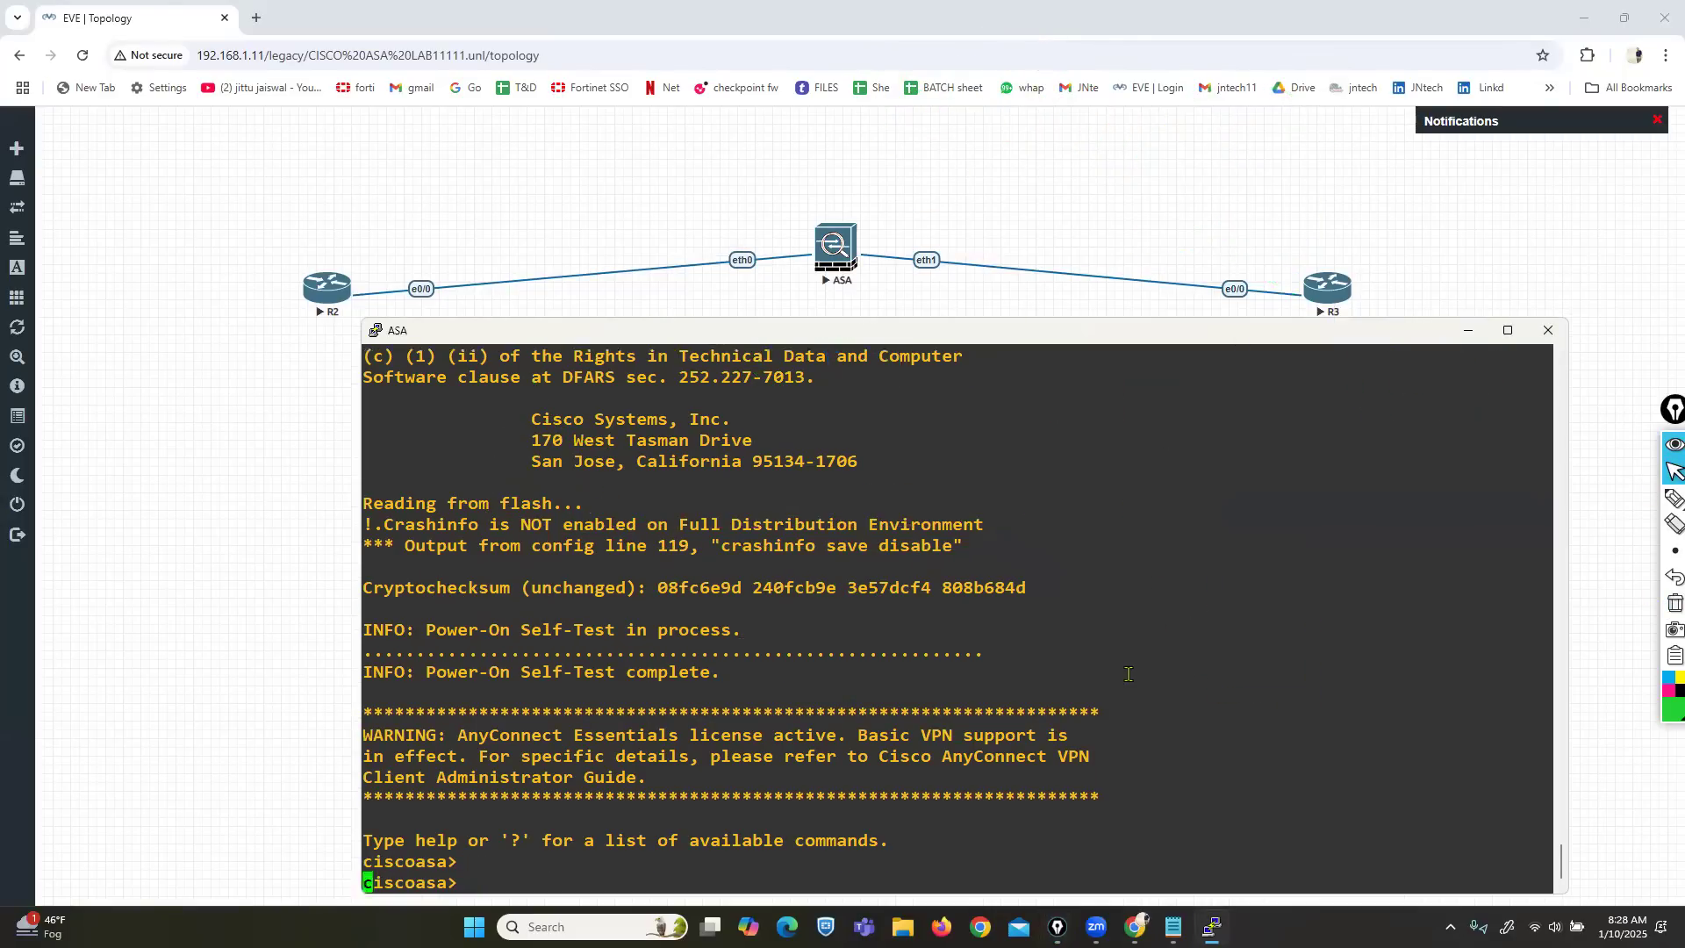
{"action": "type", "text": "ena"}
{"action": "key", "text": "Tab"}
{"action": "key", "text": "Return"}
{"action": "key", "text": "Return"}
{"action": "type", "text": "sh run"}
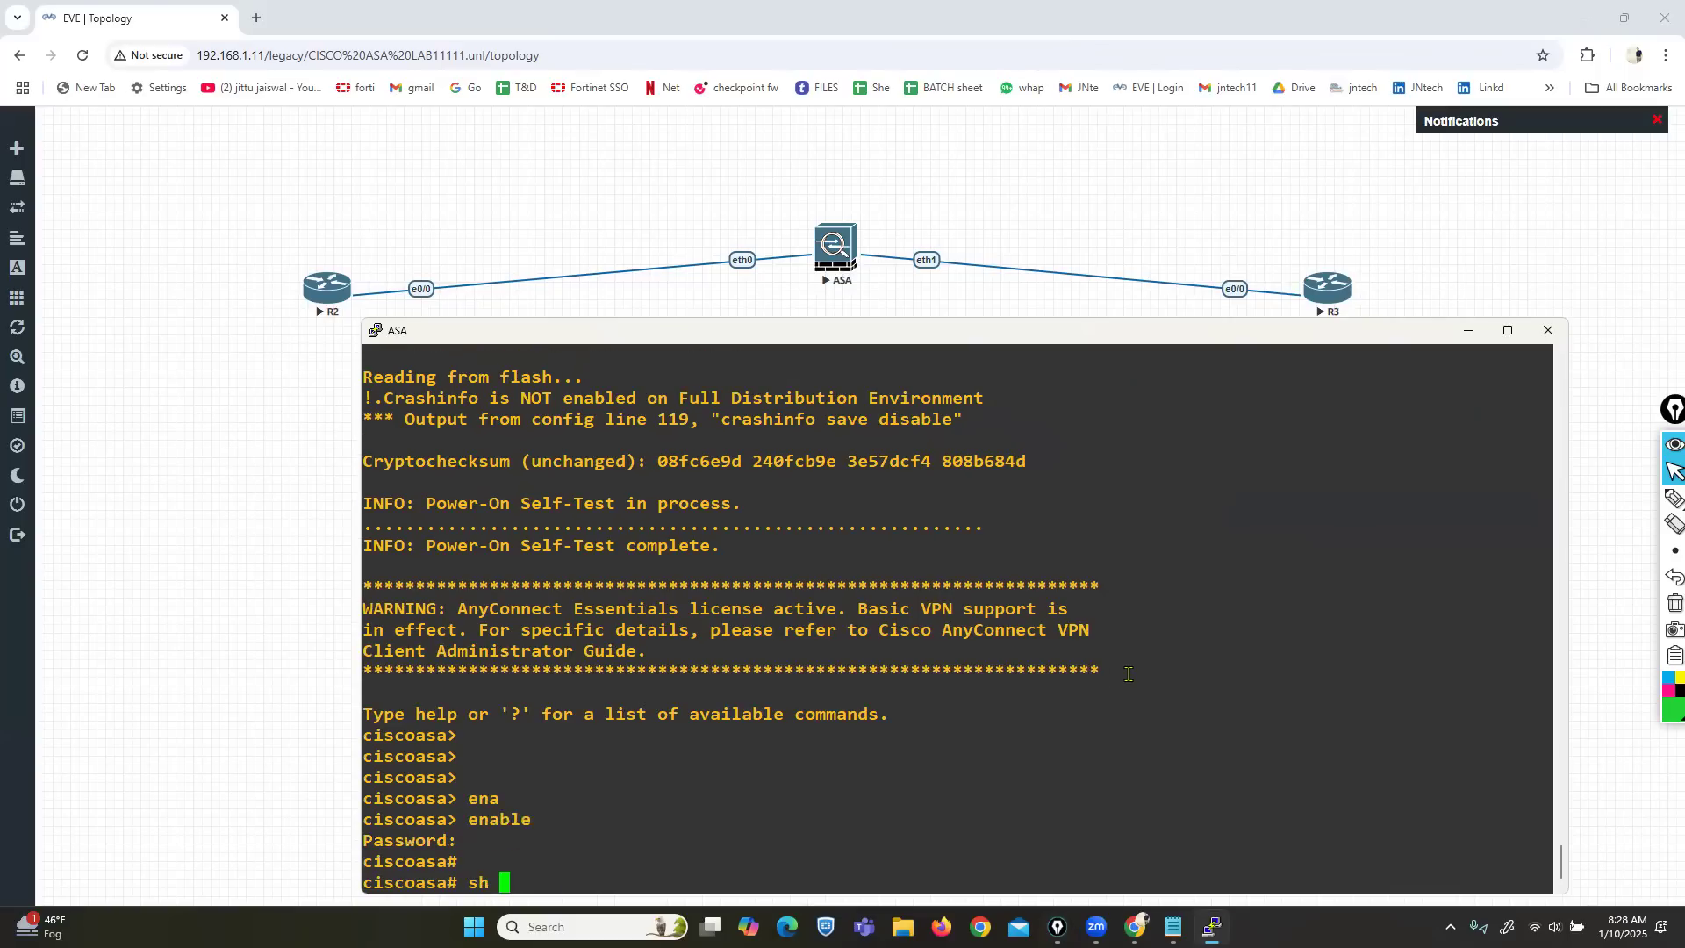
{"action": "key", "text": "Return"}
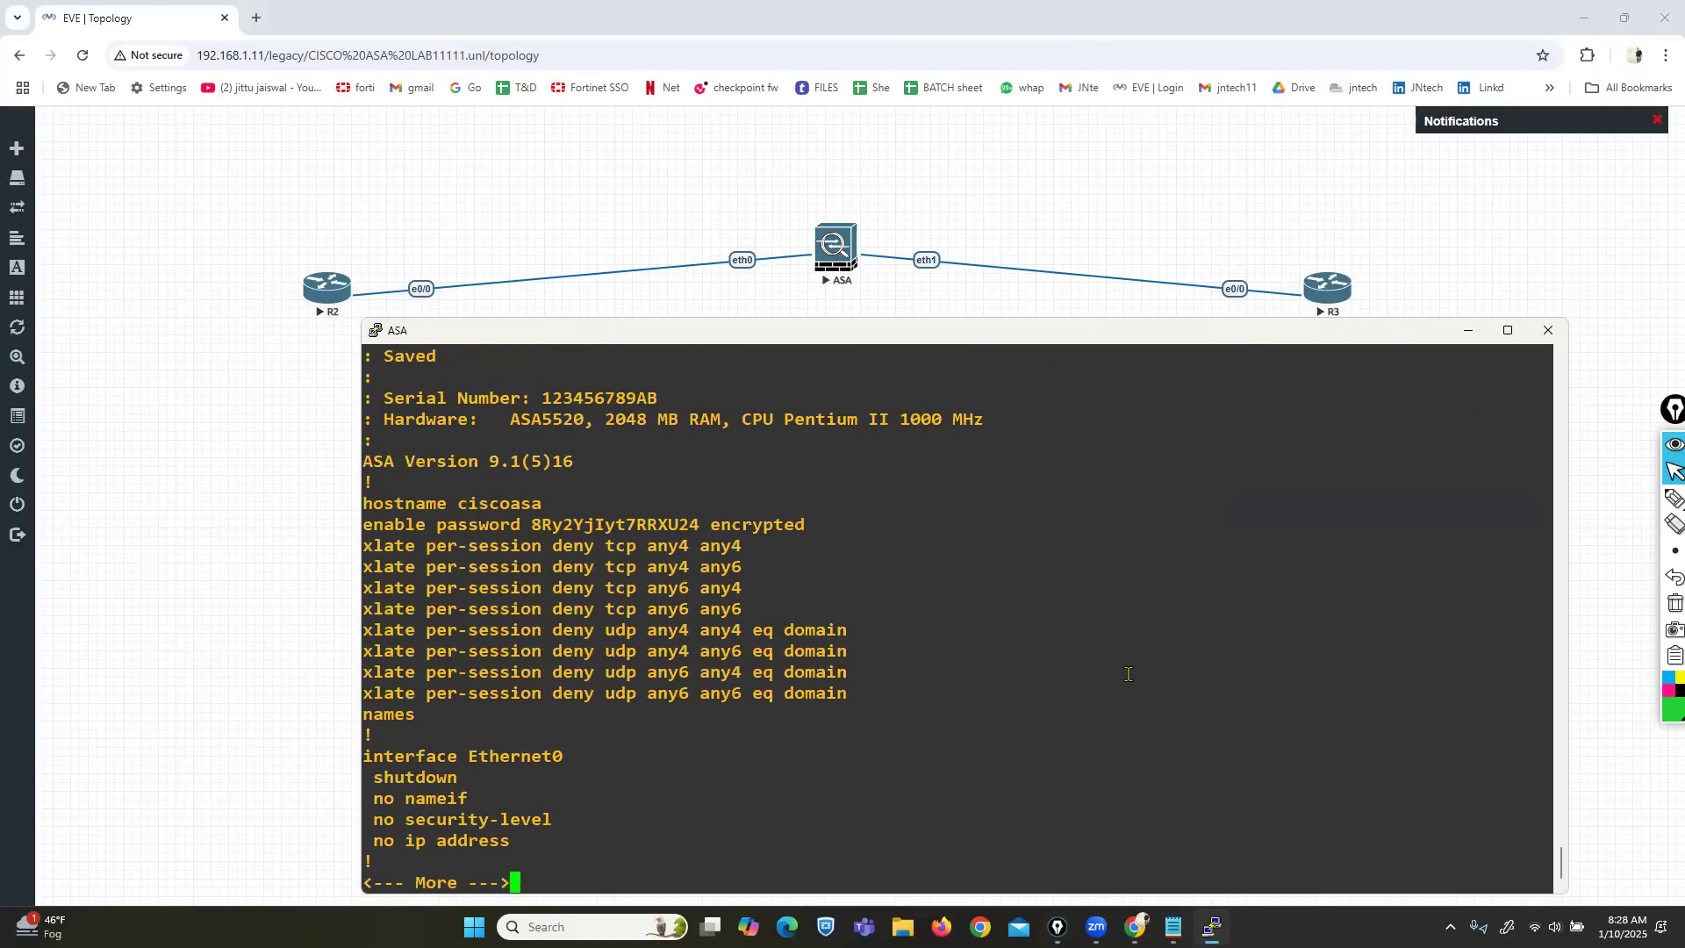
{"action": "key", "text": "Return"}
{"action": "key", "text": "Return"}
{"action": "key", "text": "Return"}
{"action": "key", "text": "Return"}
{"action": "key", "text": "Return"}
{"action": "key", "text": "Return"}
{"action": "key", "text": "Return"}
{"action": "key", "text": "Return"}
{"action": "key", "text": "Return"}
{"action": "key", "text": "Return"}
{"action": "key", "text": "Return"}
{"action": "key", "text": "Return"}
{"action": "key", "text": "Return"}
{"action": "key", "text": "Return"}
{"action": "key", "text": "Return"}
{"action": "key", "text": "Return"}
{"action": "key", "text": "Return"}
{"action": "key", "text": "Return"}
{"action": "key", "text": "Return"}
{"action": "key", "text": "Return"}
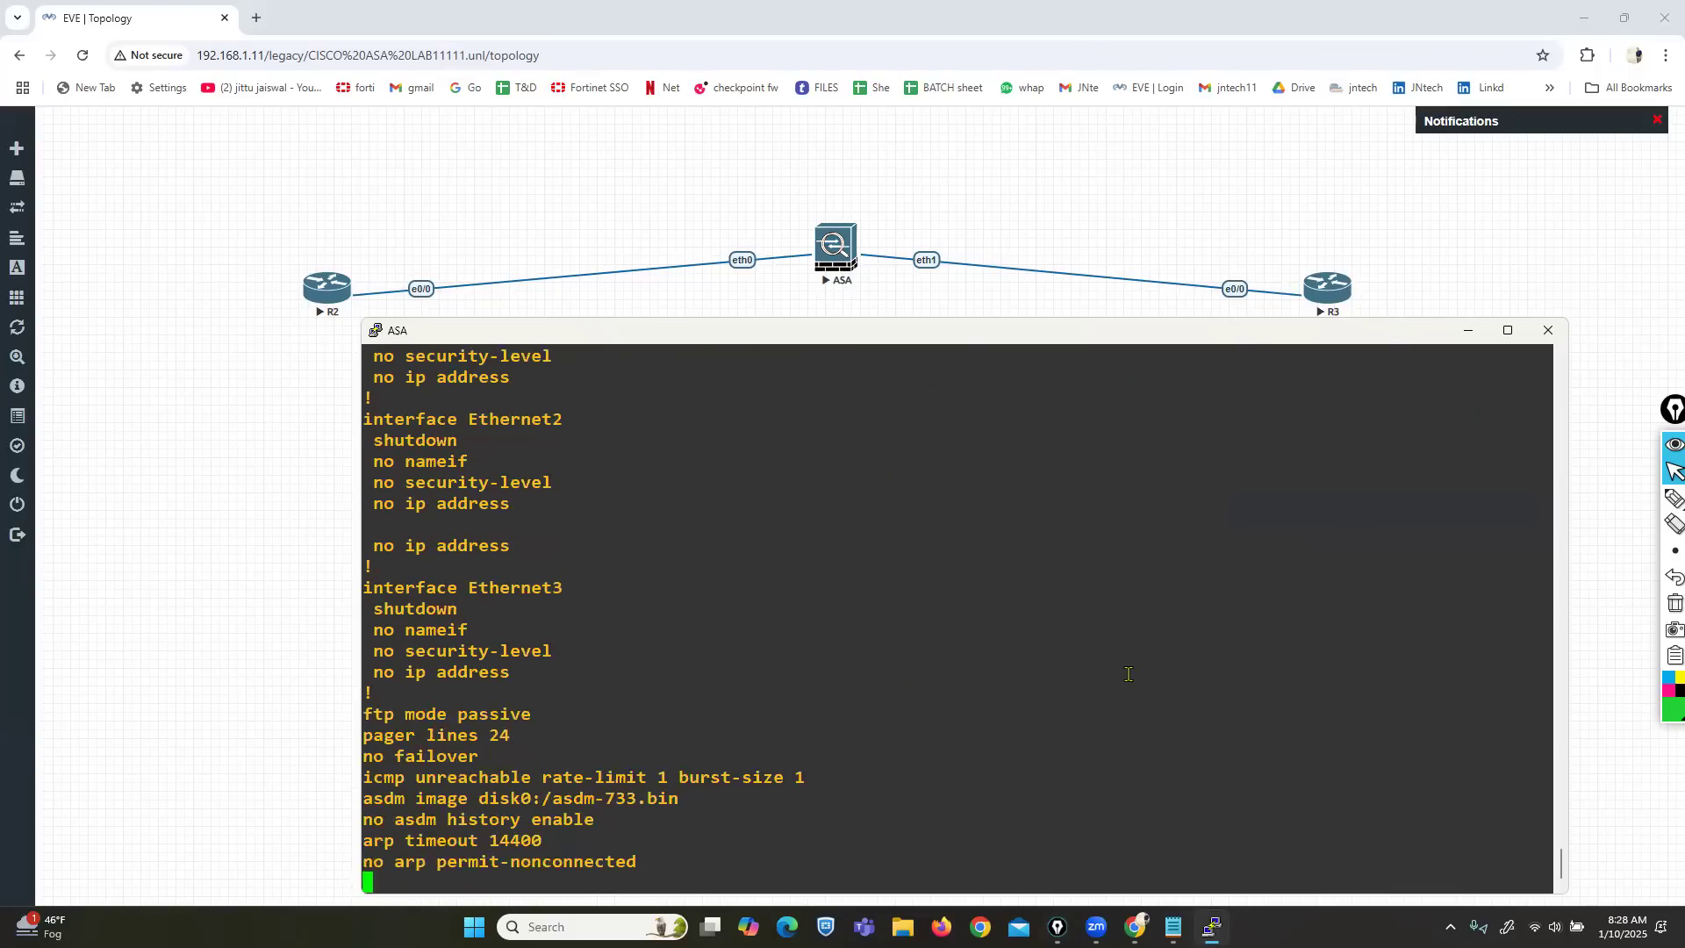
{"action": "key", "text": "Return"}
{"action": "key", "text": "Return"}
{"action": "key", "text": "Return"}
{"action": "key", "text": "Return"}
{"action": "key", "text": "Return"}
{"action": "key", "text": "Return"}
{"action": "key", "text": "Return"}
{"action": "key", "text": "Return"}
{"action": "key", "text": "Return"}
{"action": "key", "text": "Return"}
{"action": "key", "text": "Return"}
{"action": "key", "text": "Return"}
{"action": "key", "text": "Return"}
{"action": "key", "text": "Return"}
{"action": "key", "text": "Return"}
{"action": "key", "text": "Return"}
{"action": "key", "text": "Return"}
{"action": "key", "text": "Return"}
{"action": "key", "text": "Return"}
{"action": "key", "text": "Return"}
{"action": "key", "text": "Return"}
{"action": "key", "text": "Return"}
{"action": "key", "text": "Return"}
{"action": "key", "text": "Return"}
{"action": "key", "text": "Return"}
{"action": "key", "text": "Return"}
{"action": "key", "text": "Return"}
{"action": "key", "text": "Return"}
{"action": "key", "text": "Return"}
{"action": "key", "text": "Return"}
{"action": "key", "text": "Return"}
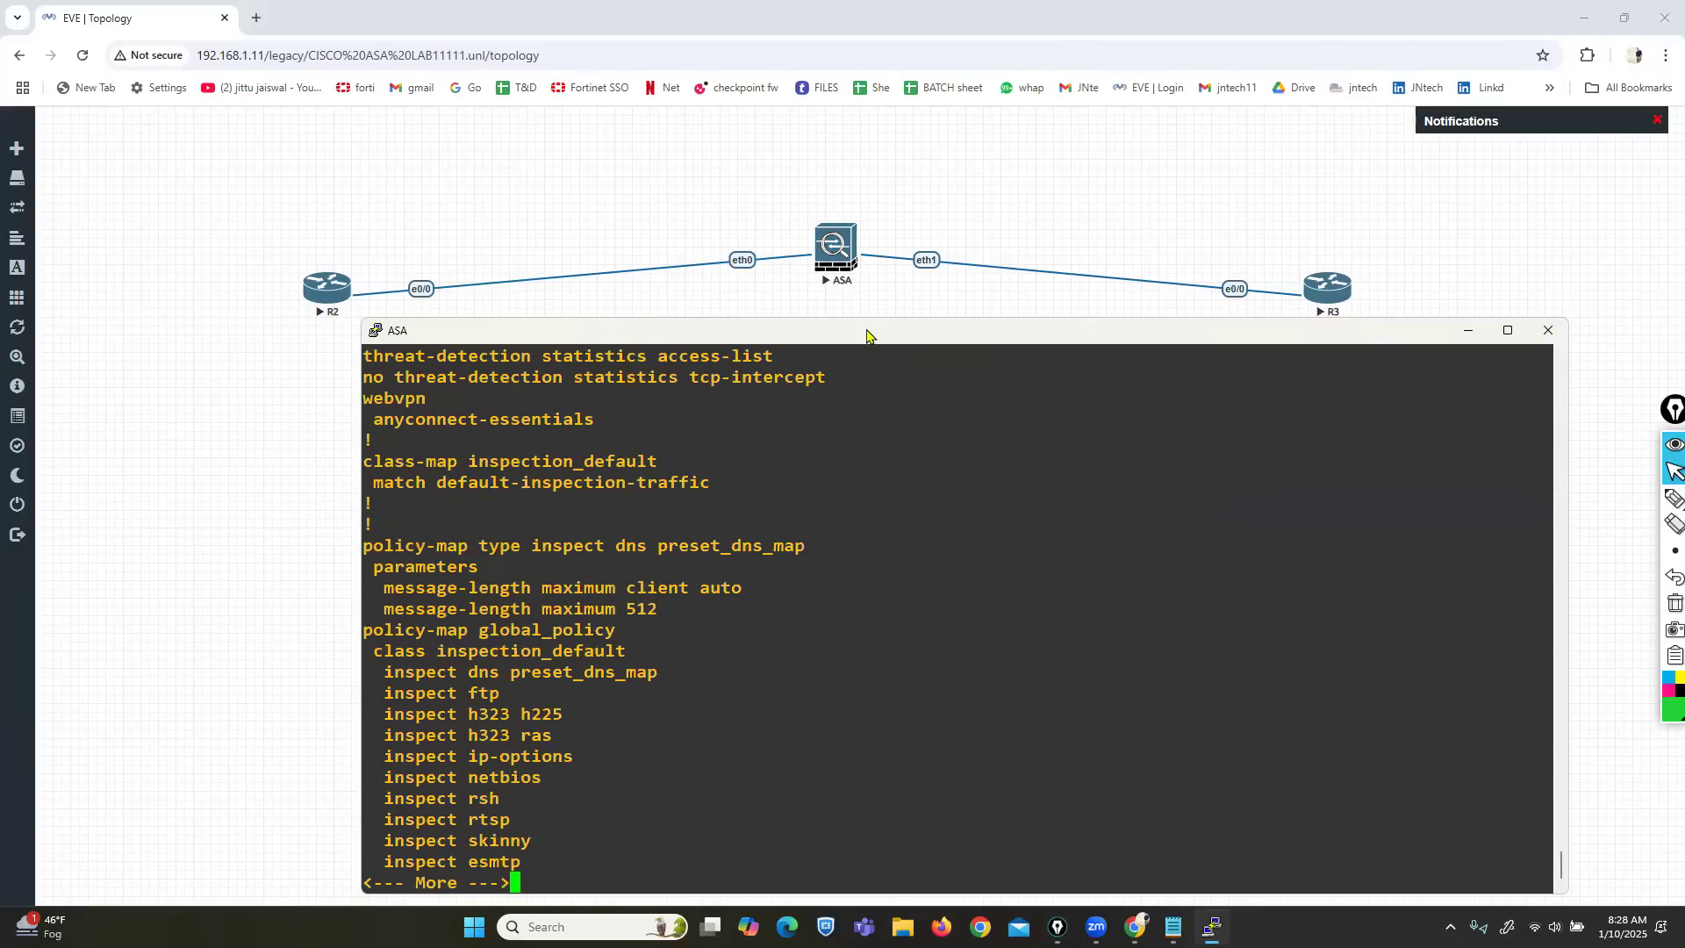
{"action": "double_click", "coordinate": [867, 333]}
{"action": "key", "text": "Return"}
{"action": "key", "text": "Return"}
{"action": "key", "text": "Return"}
{"action": "key", "text": "Return"}
{"action": "key", "text": "Return"}
{"action": "key", "text": "Return"}
{"action": "key", "text": "Return"}
{"action": "key", "text": "Return"}
{"action": "key", "text": "Return"}
{"action": "key", "text": "Return"}
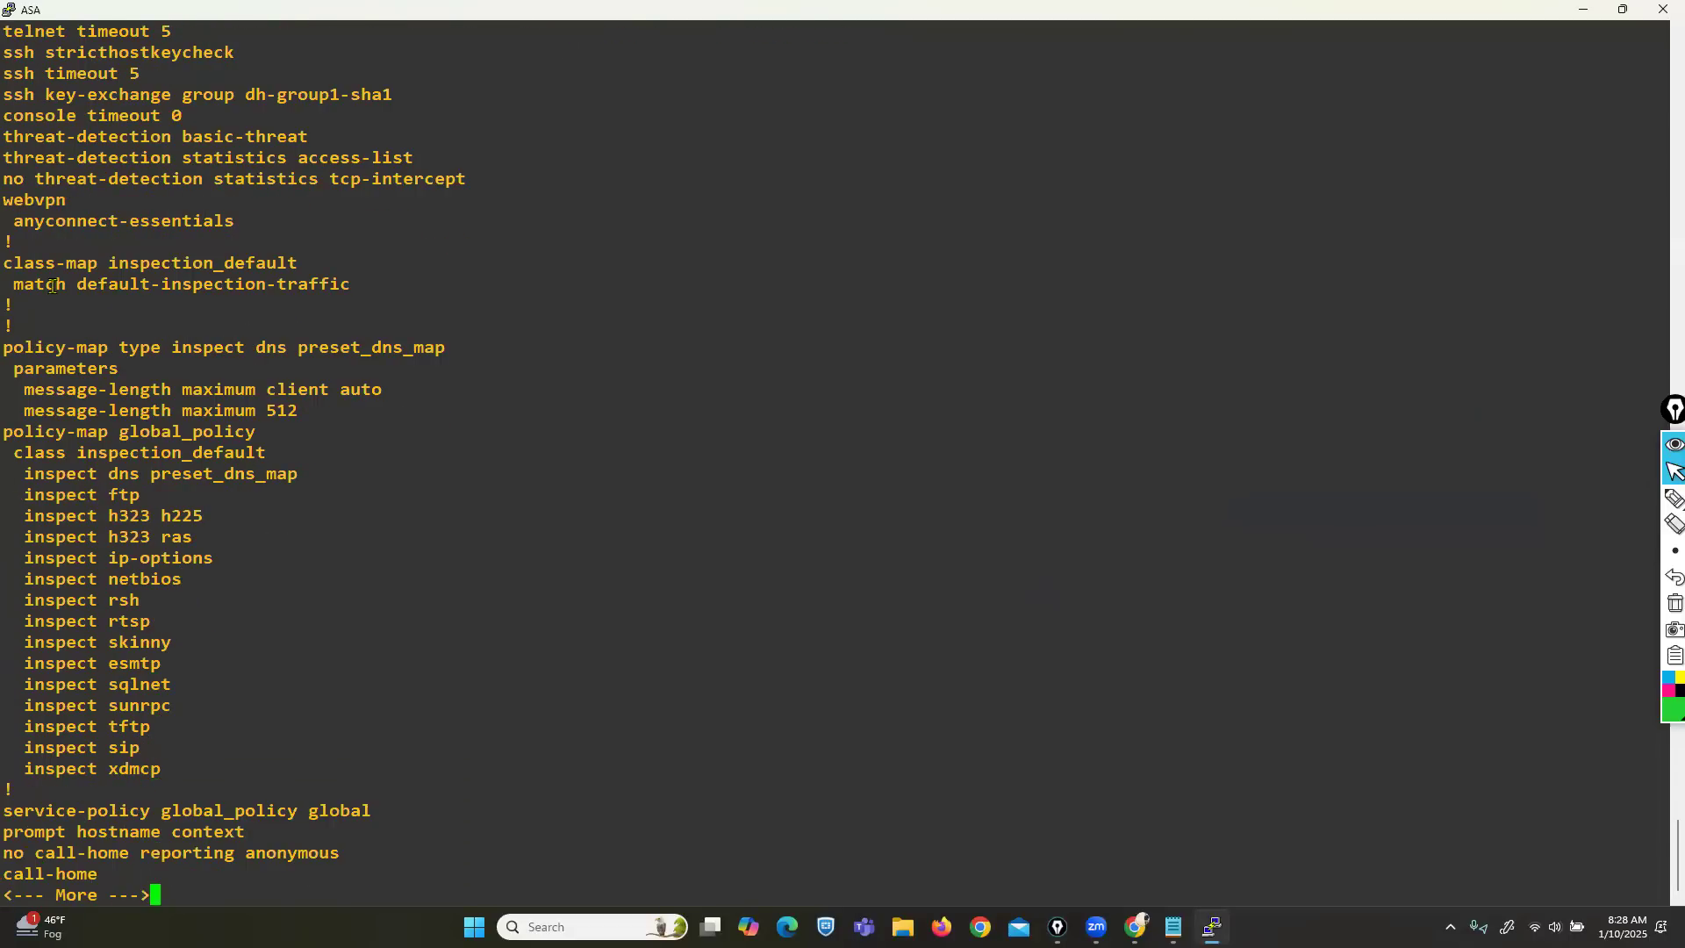
Highlight the class-map and policy-map global_policy keywords in the running configuration.
{"action": "left_click_drag", "start_coordinate": [14, 259], "coordinate": [85, 261]}
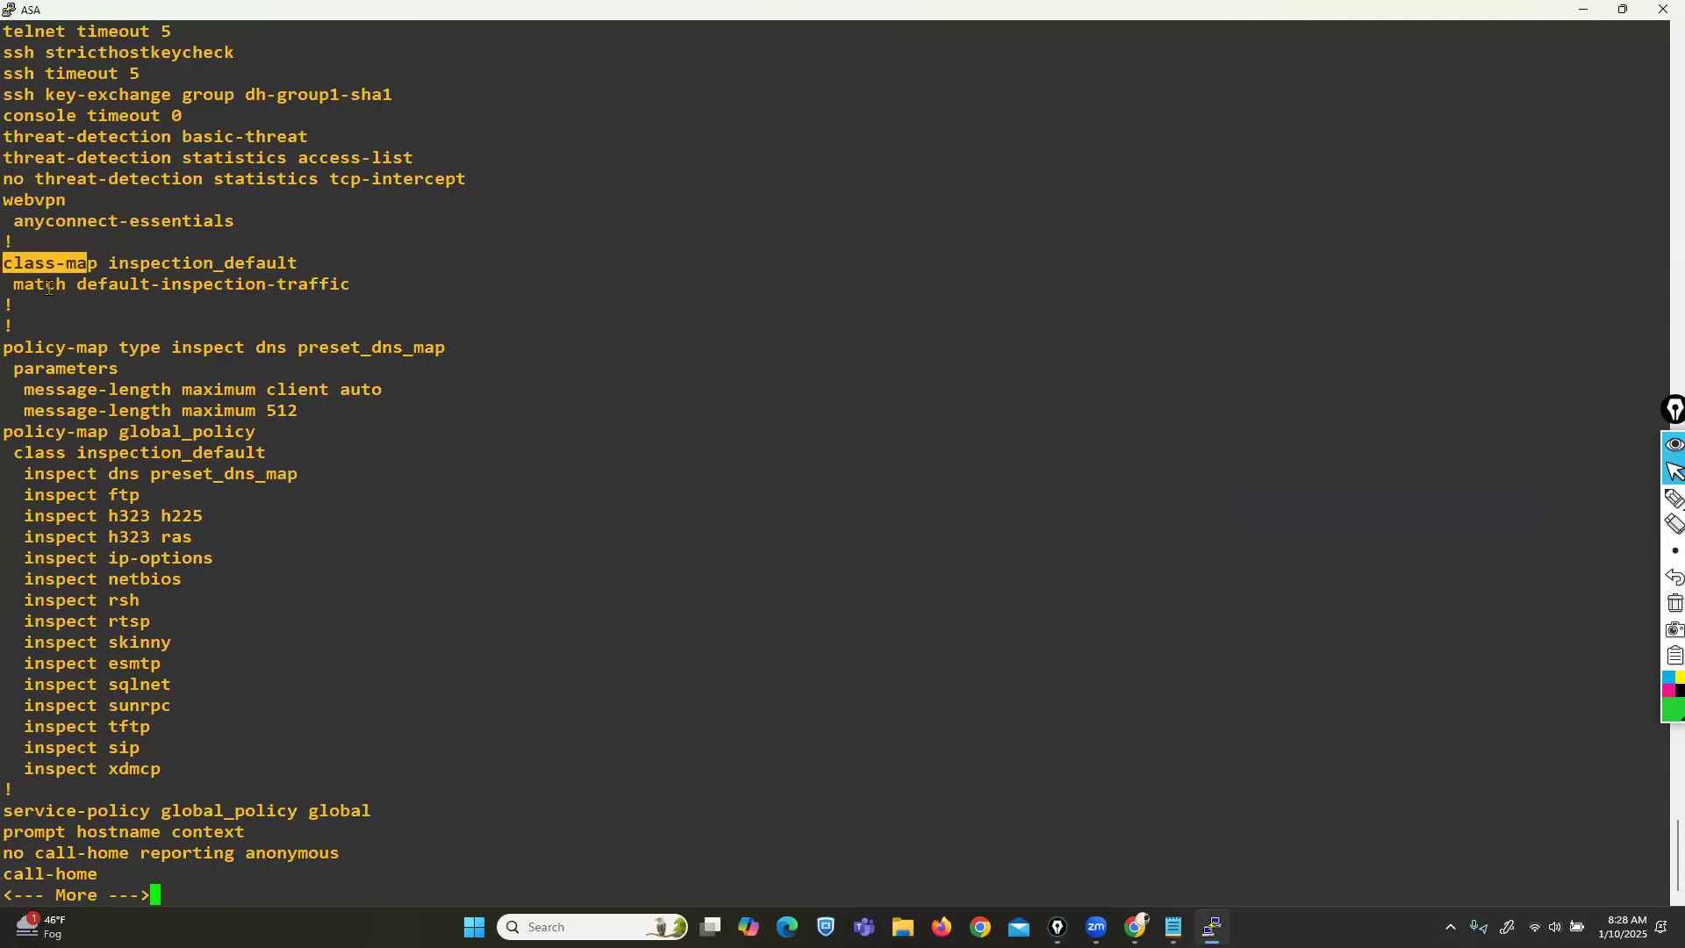
{"action": "left_click_drag", "start_coordinate": [13, 433], "coordinate": [95, 433]}
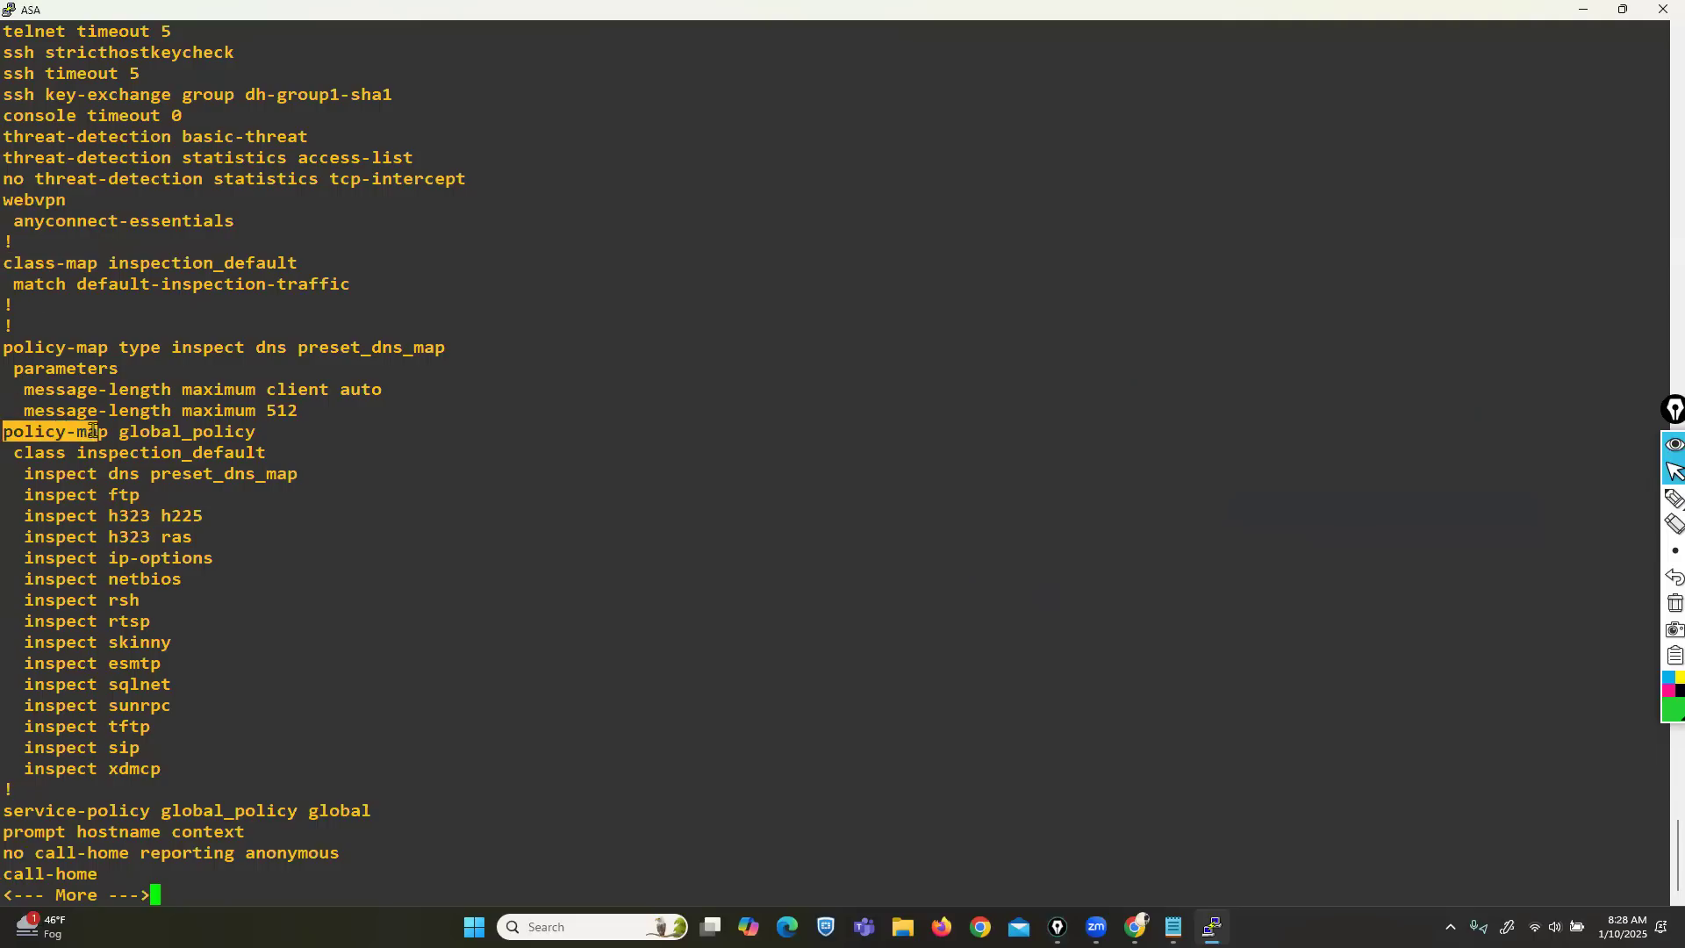
{"action": "left_click_drag", "start_coordinate": [14, 259], "coordinate": [108, 280]}
{"action": "left_click_drag", "start_coordinate": [13, 431], "coordinate": [108, 433]}
{"action": "left_click_drag", "start_coordinate": [24, 261], "coordinate": [85, 260]}
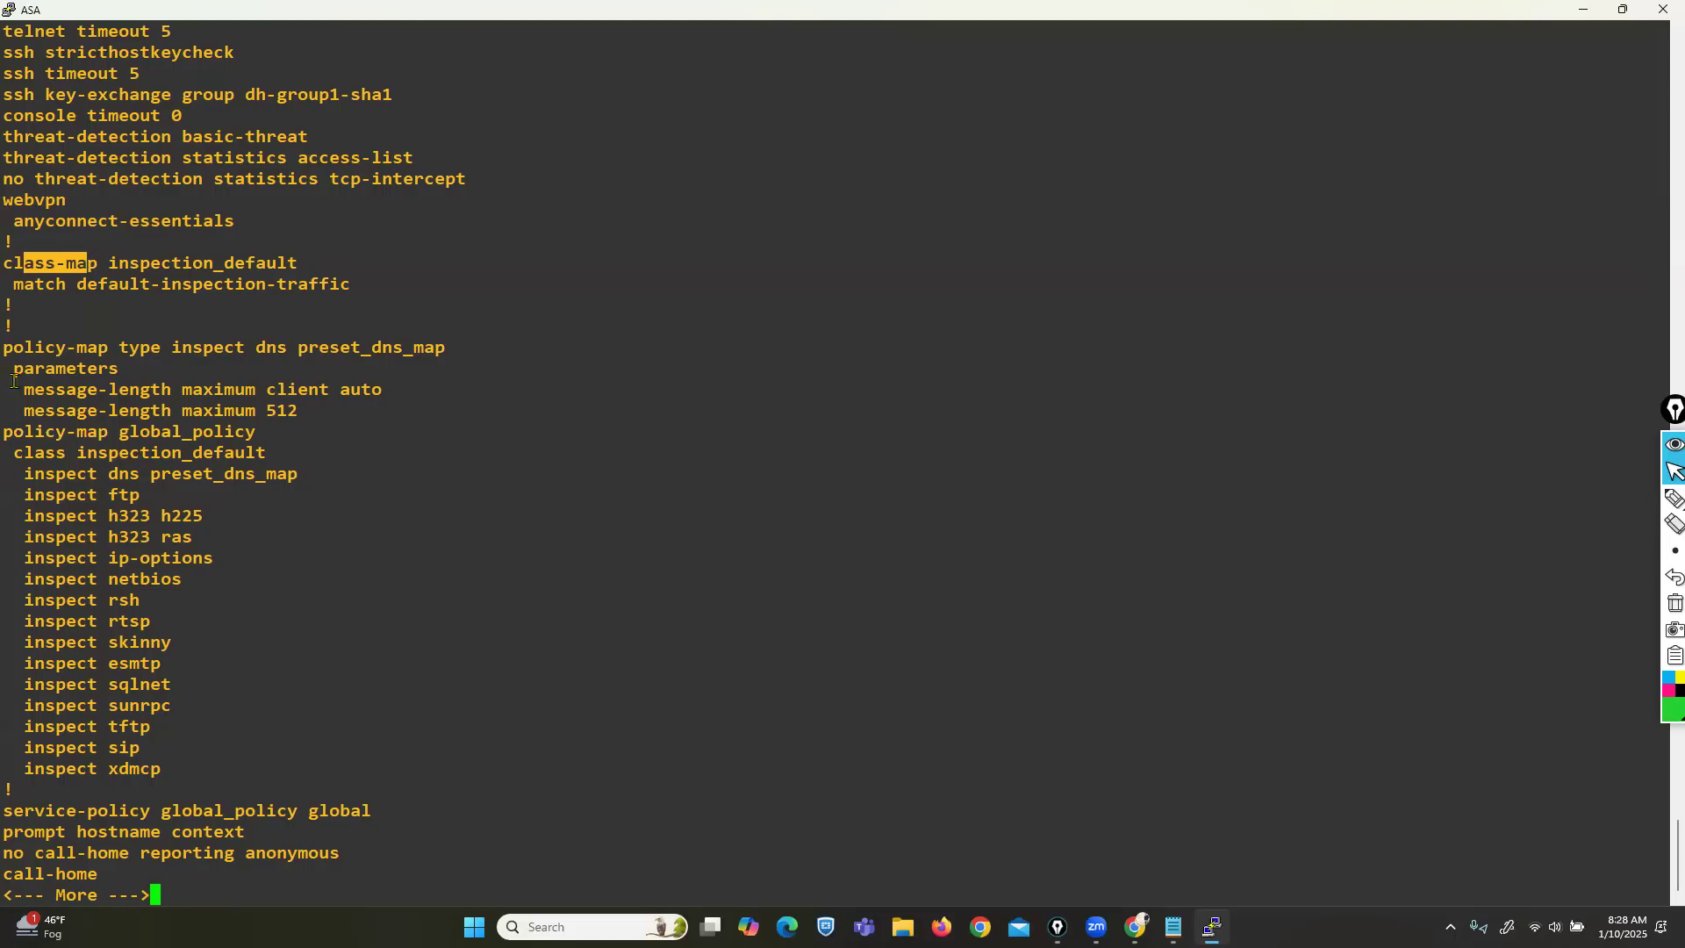
{"action": "left_click_drag", "start_coordinate": [13, 432], "coordinate": [106, 435]}
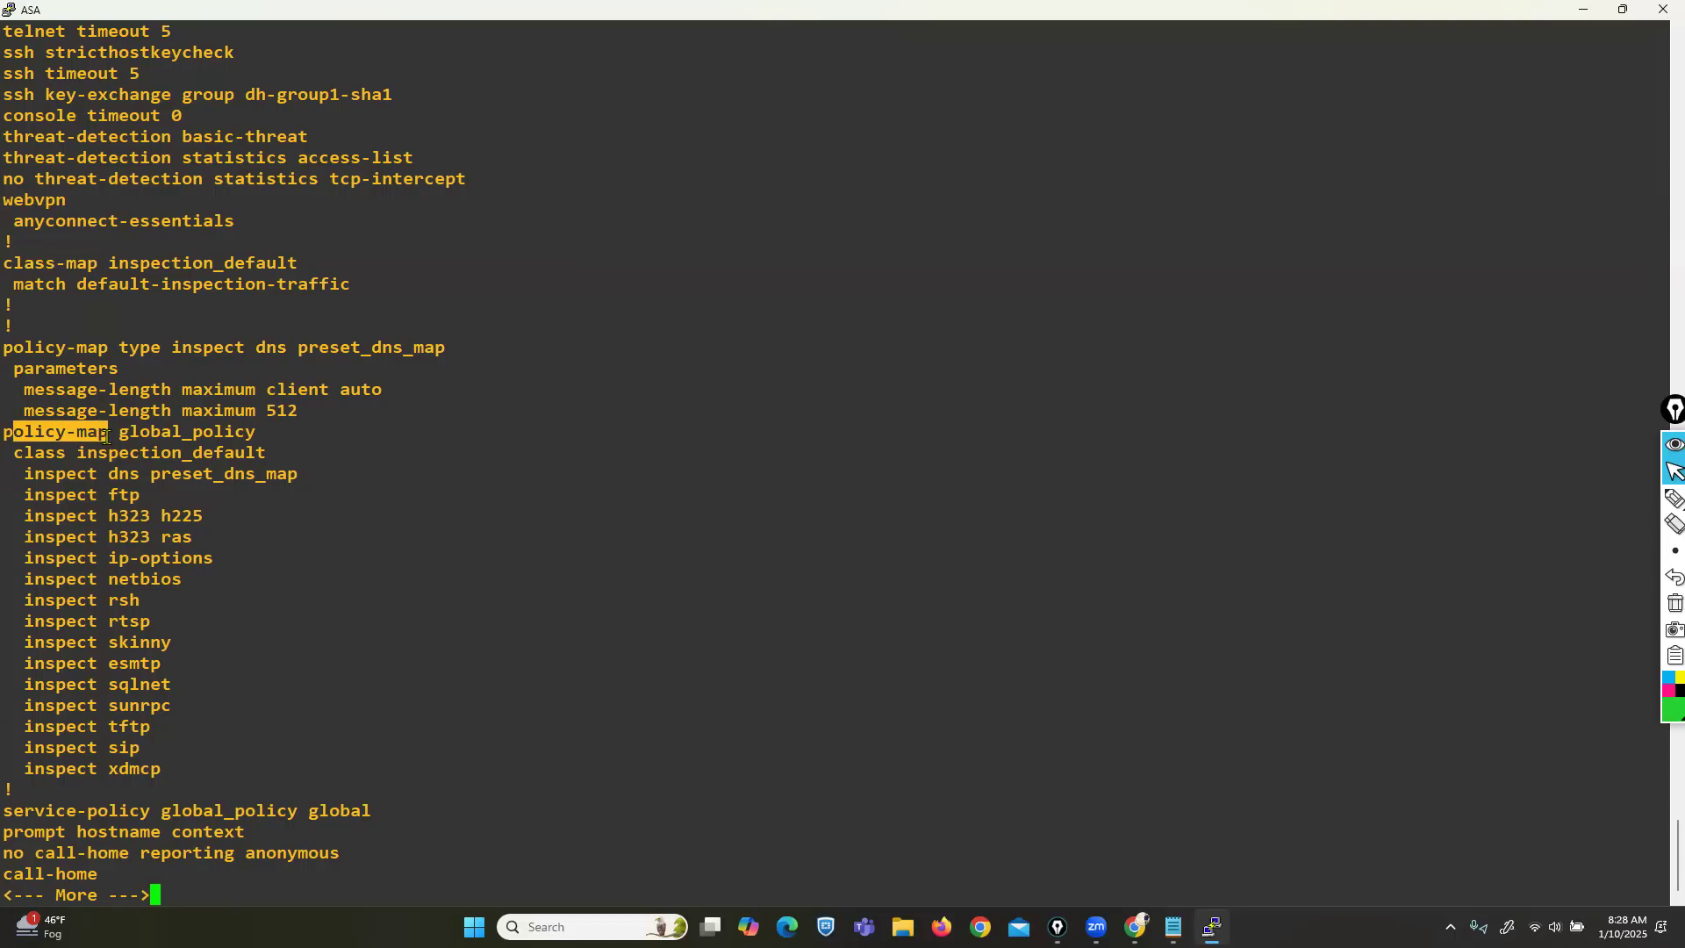
{"action": "left_click_drag", "start_coordinate": [7, 263], "coordinate": [92, 262]}
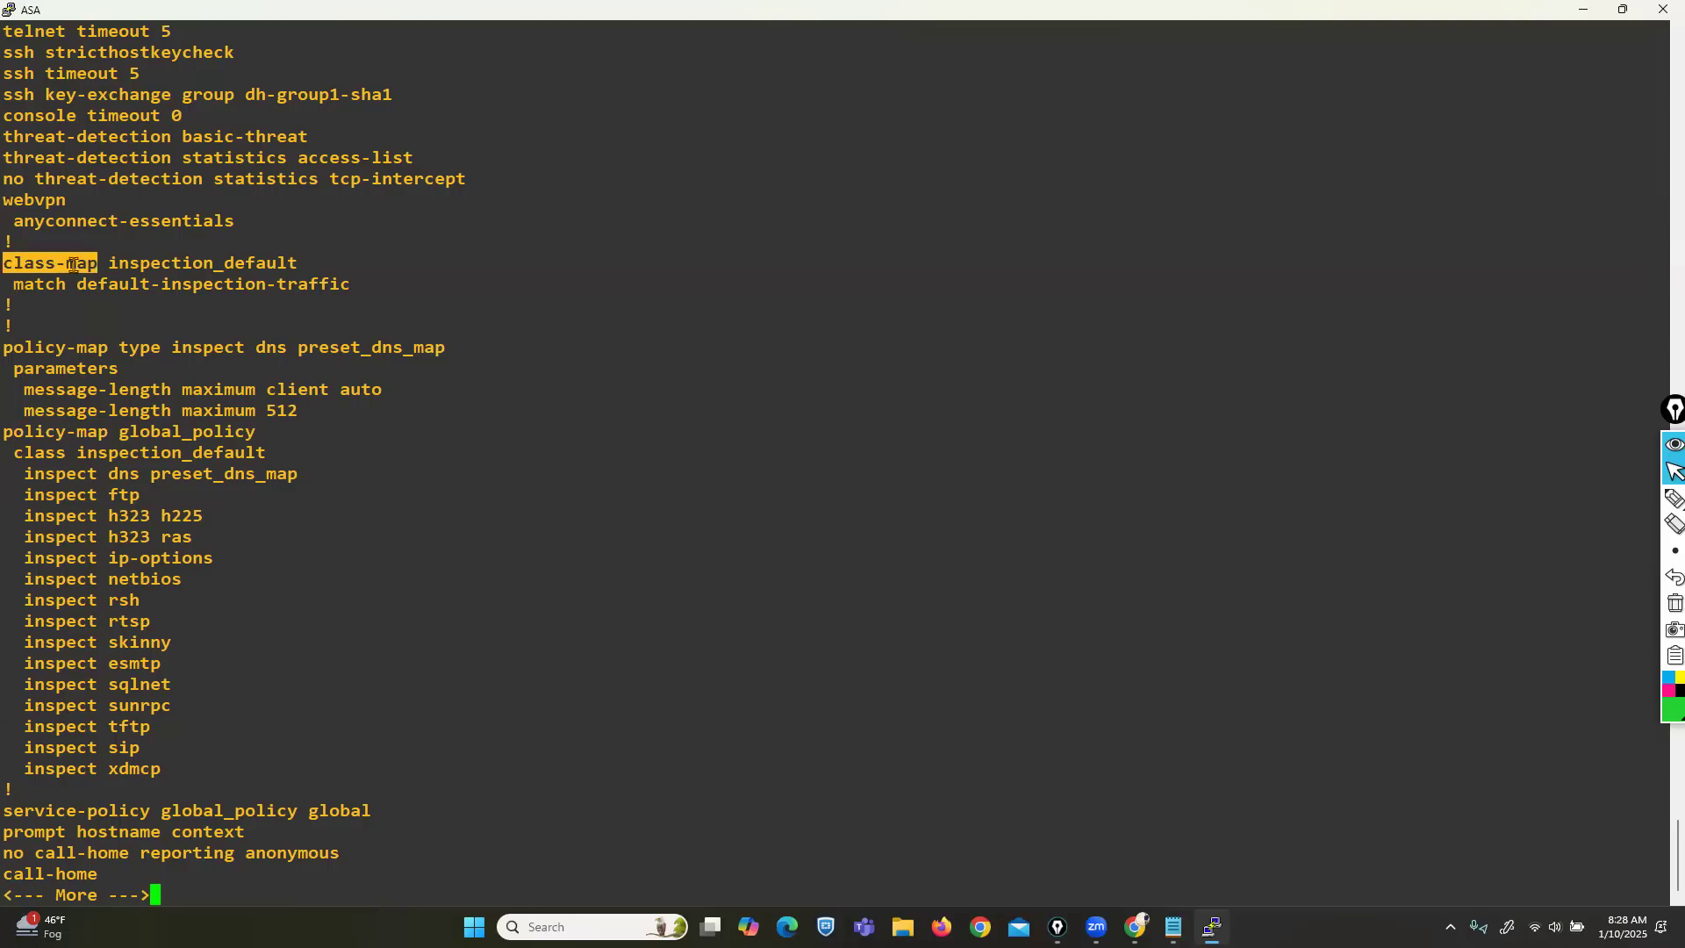
{"action": "left_click", "coordinate": [102, 311]}
Highlight the inspection_default and global_policy lines, then mark 'Tuning the Global Policy' in the notes.
{"action": "left_click_drag", "start_coordinate": [10, 266], "coordinate": [359, 283]}
{"action": "left_click", "coordinate": [21, 434]}
{"action": "left_click_drag", "start_coordinate": [22, 434], "coordinate": [290, 451]}
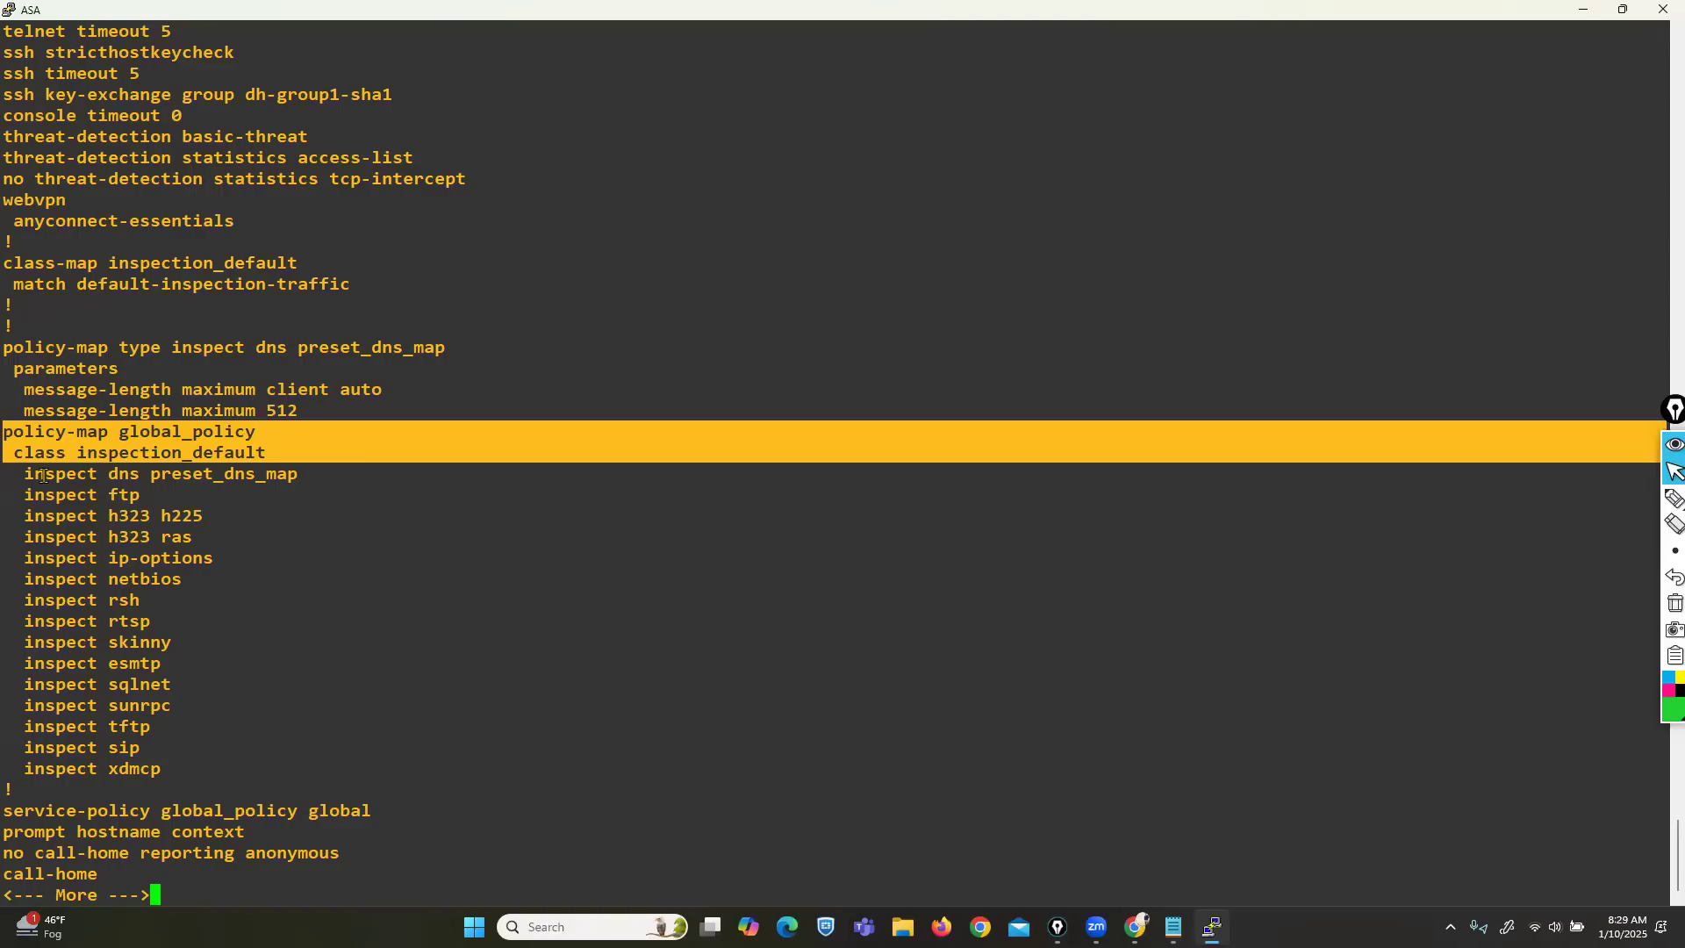
{"action": "left_click", "coordinate": [1173, 927]}
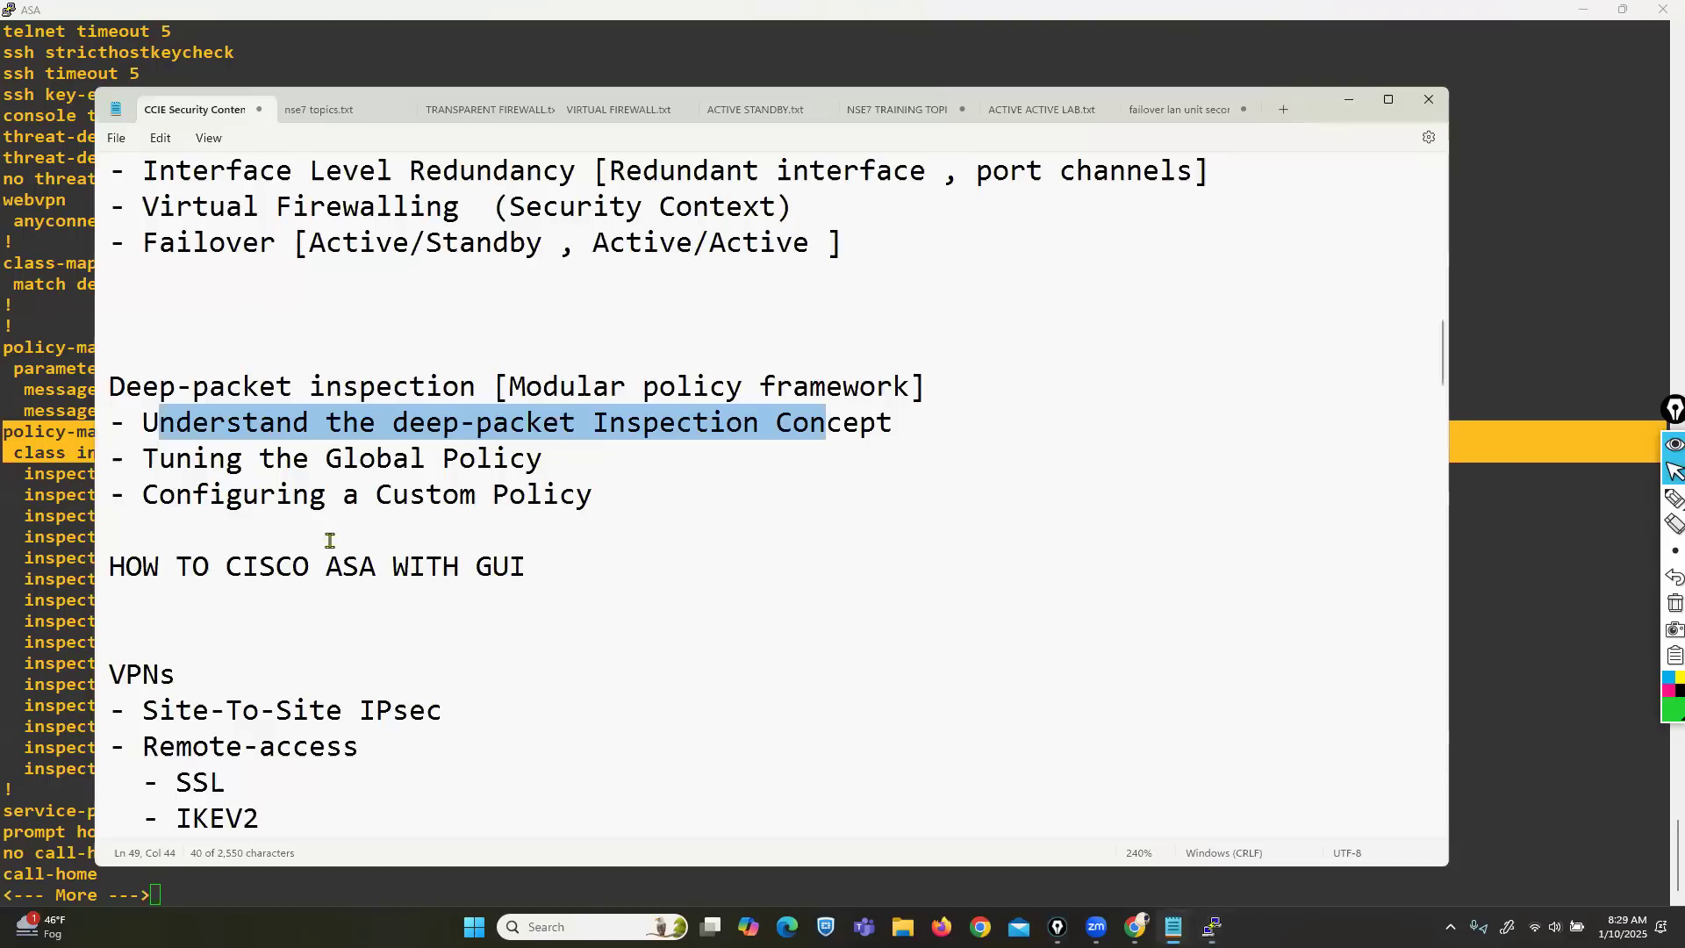
{"action": "left_click_drag", "start_coordinate": [160, 458], "coordinate": [546, 463]}
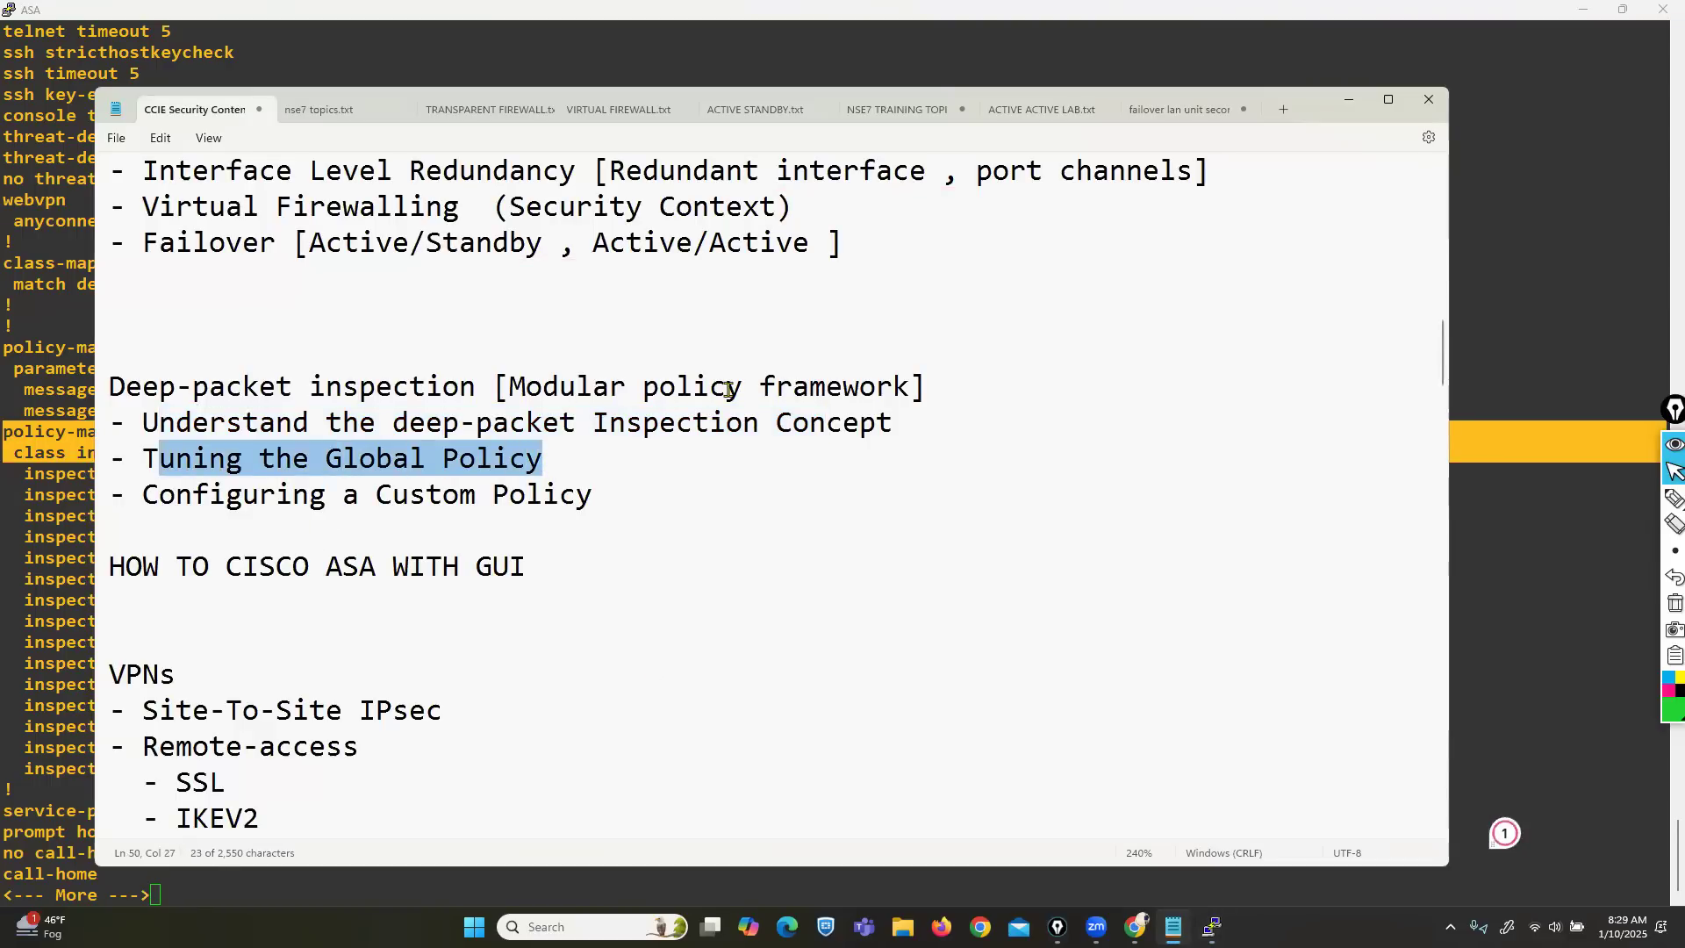
Minimize the course notes and bring the ASA console back in front of the topology.
{"action": "left_click", "coordinate": [1348, 100]}
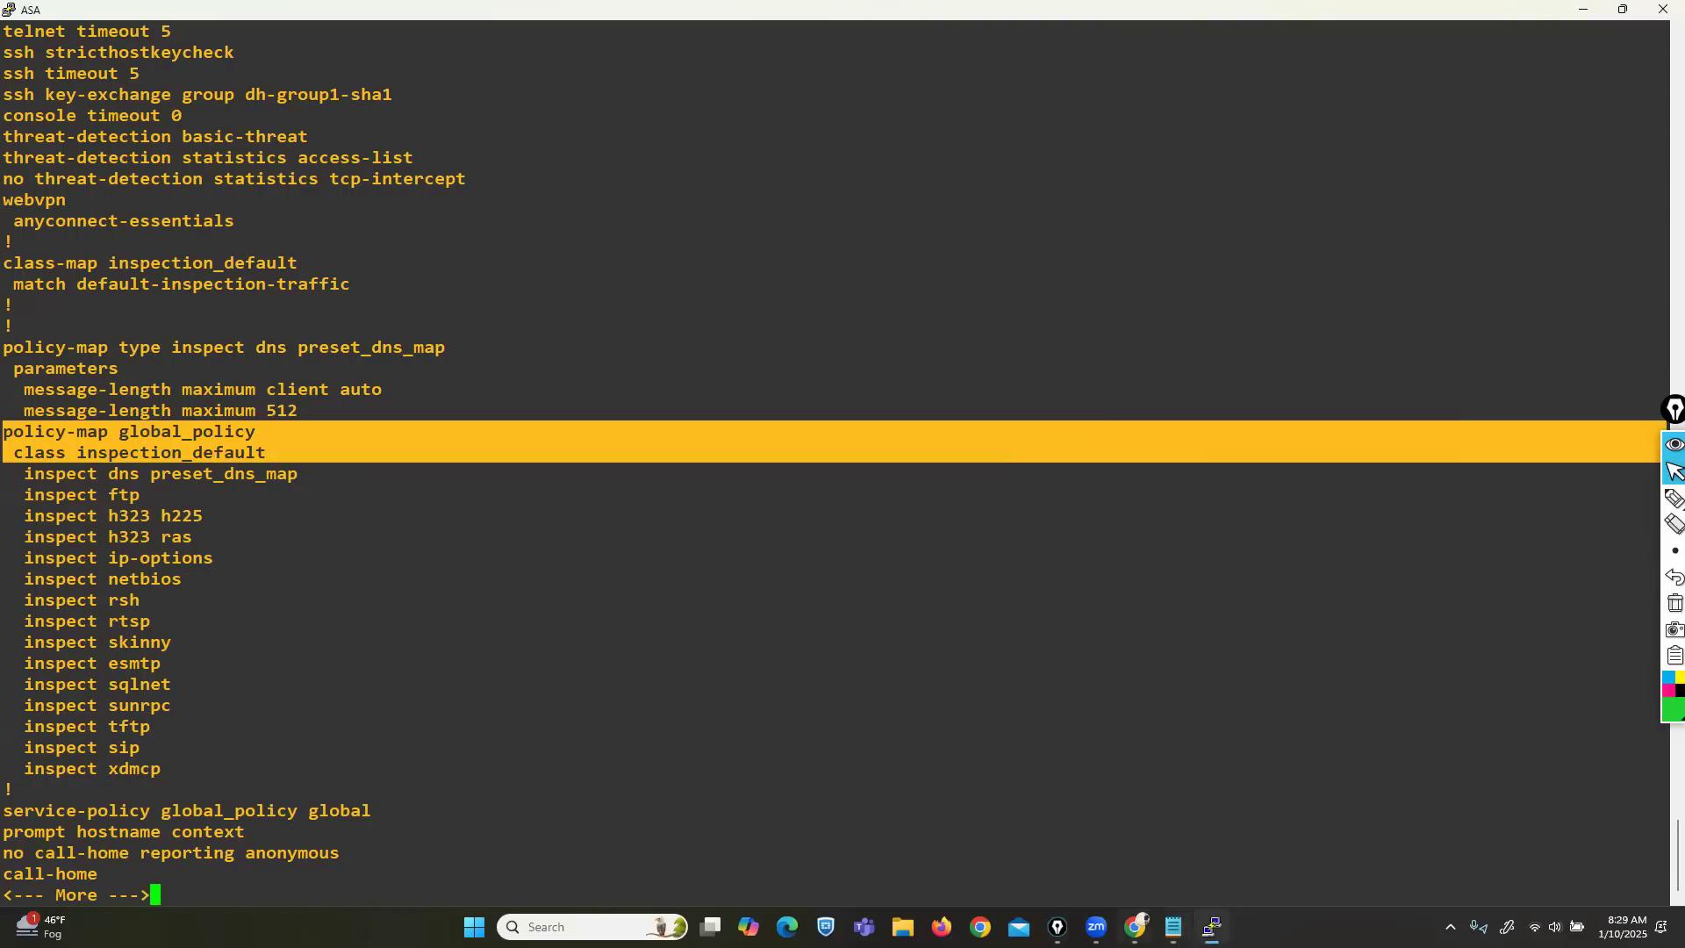
{"action": "left_click", "coordinate": [1135, 926]}
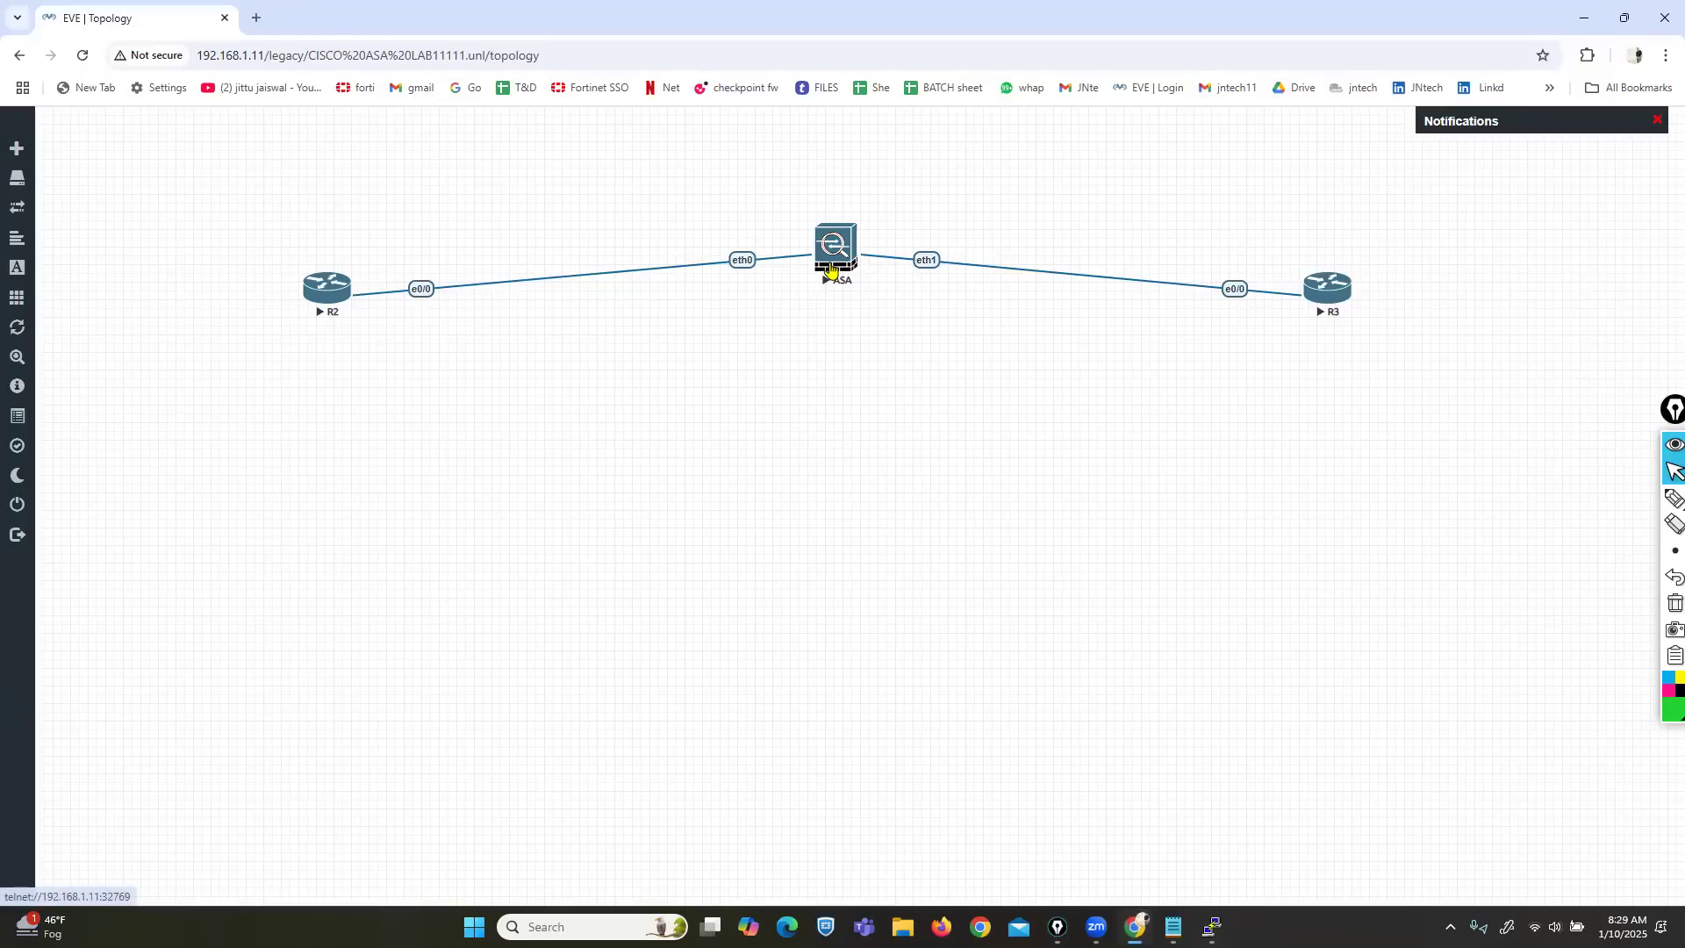
{"action": "left_click", "coordinate": [831, 268]}
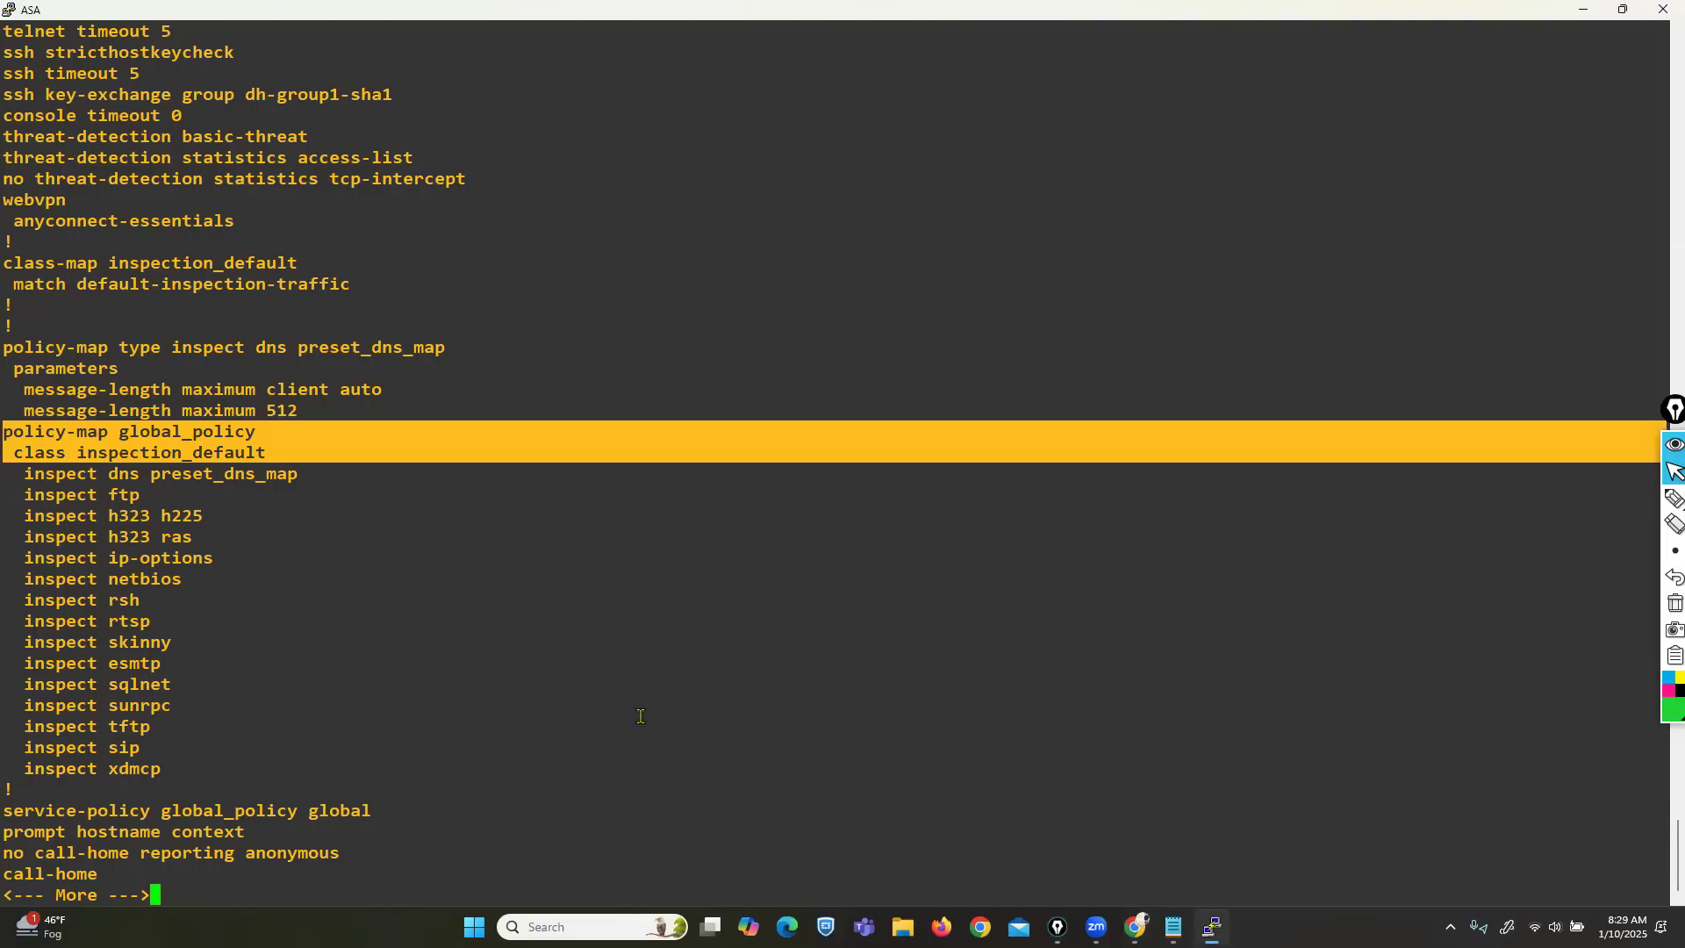
Highlight the class-map inspection_default definition, the global_policy class and the inspected protocols list.
{"action": "left_click_drag", "start_coordinate": [15, 263], "coordinate": [341, 281]}
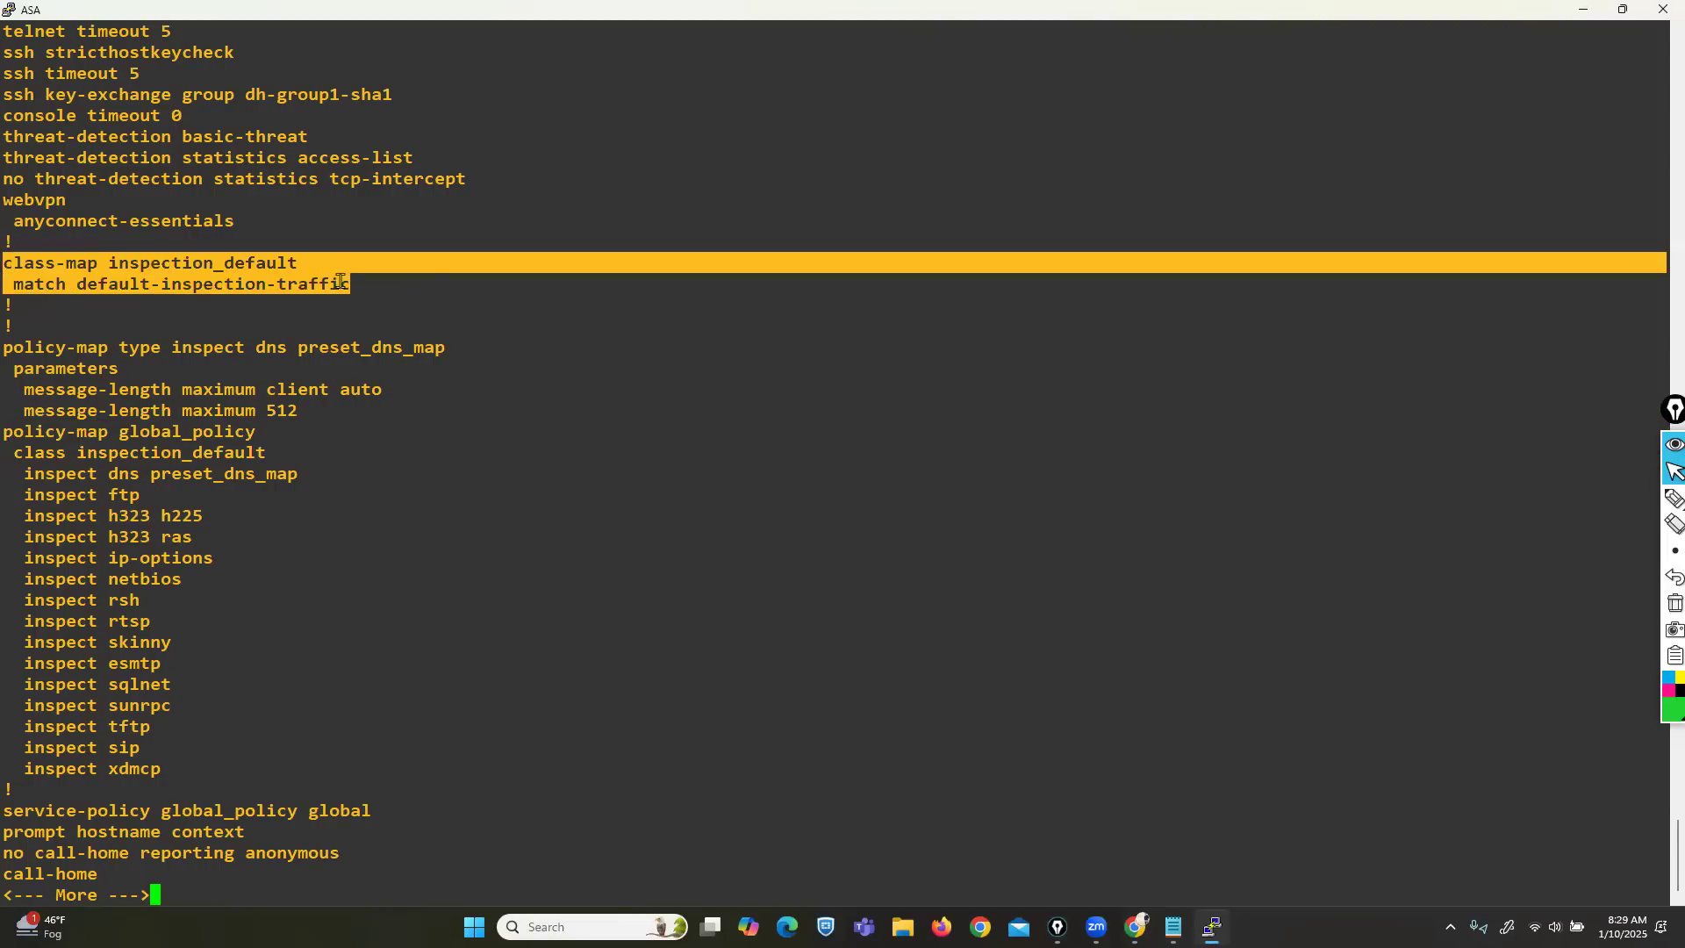
{"action": "left_click_drag", "start_coordinate": [10, 432], "coordinate": [256, 449]}
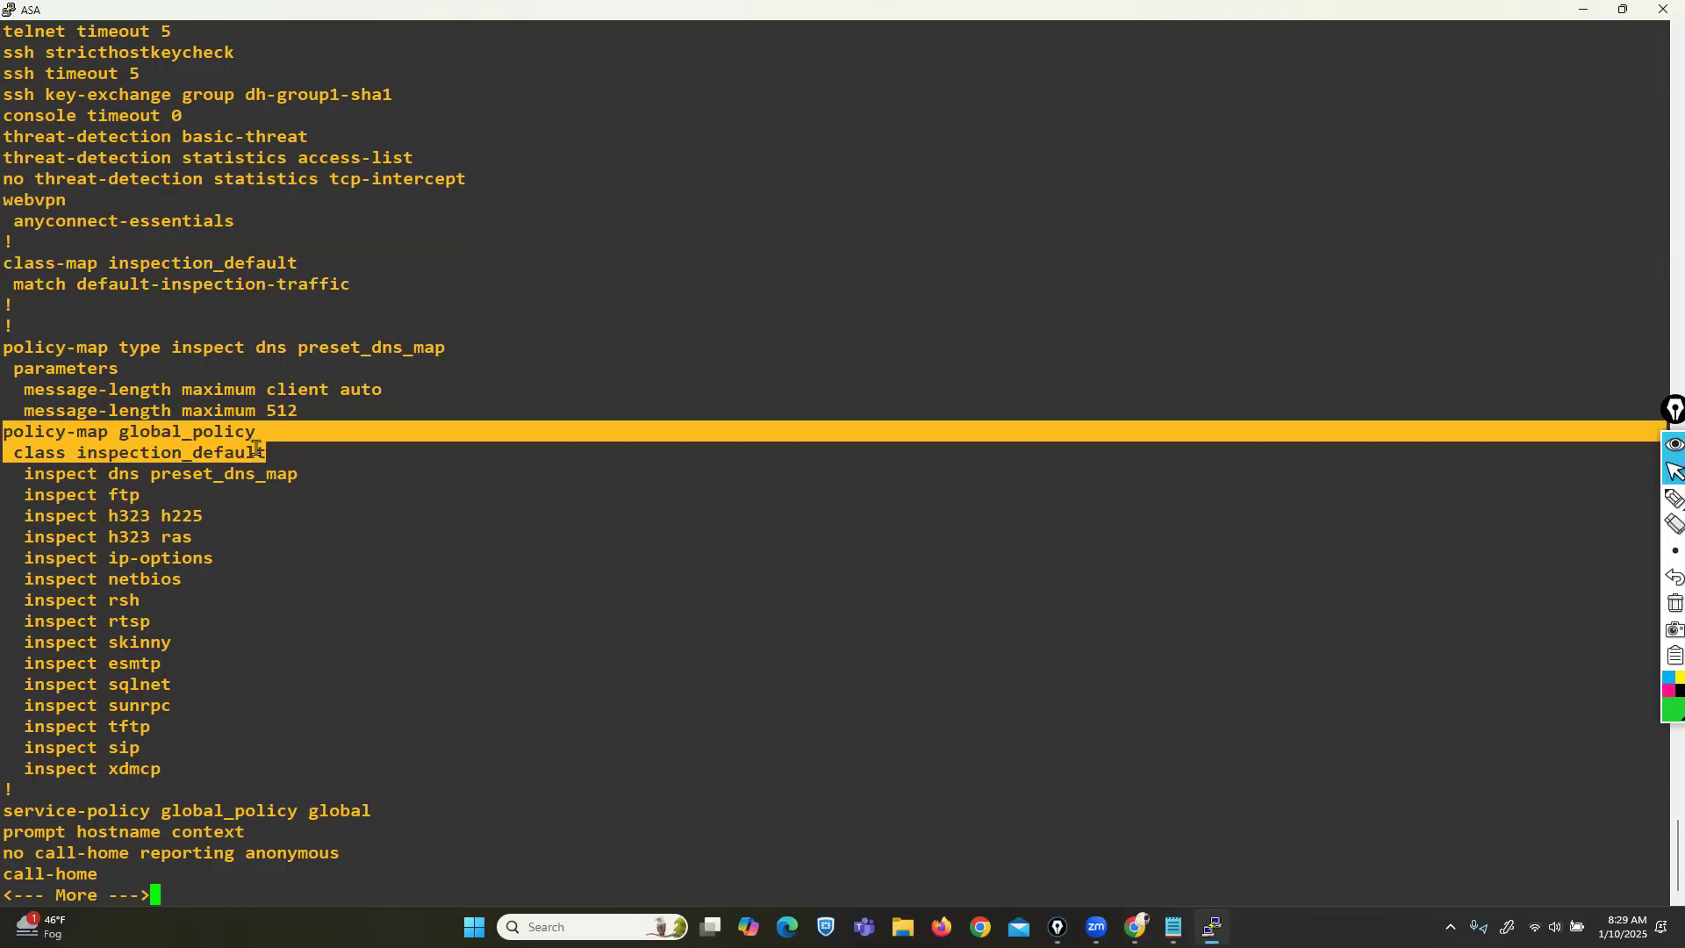
{"action": "left_click", "coordinate": [109, 473]}
{"action": "left_click_drag", "start_coordinate": [109, 473], "coordinate": [263, 786]}
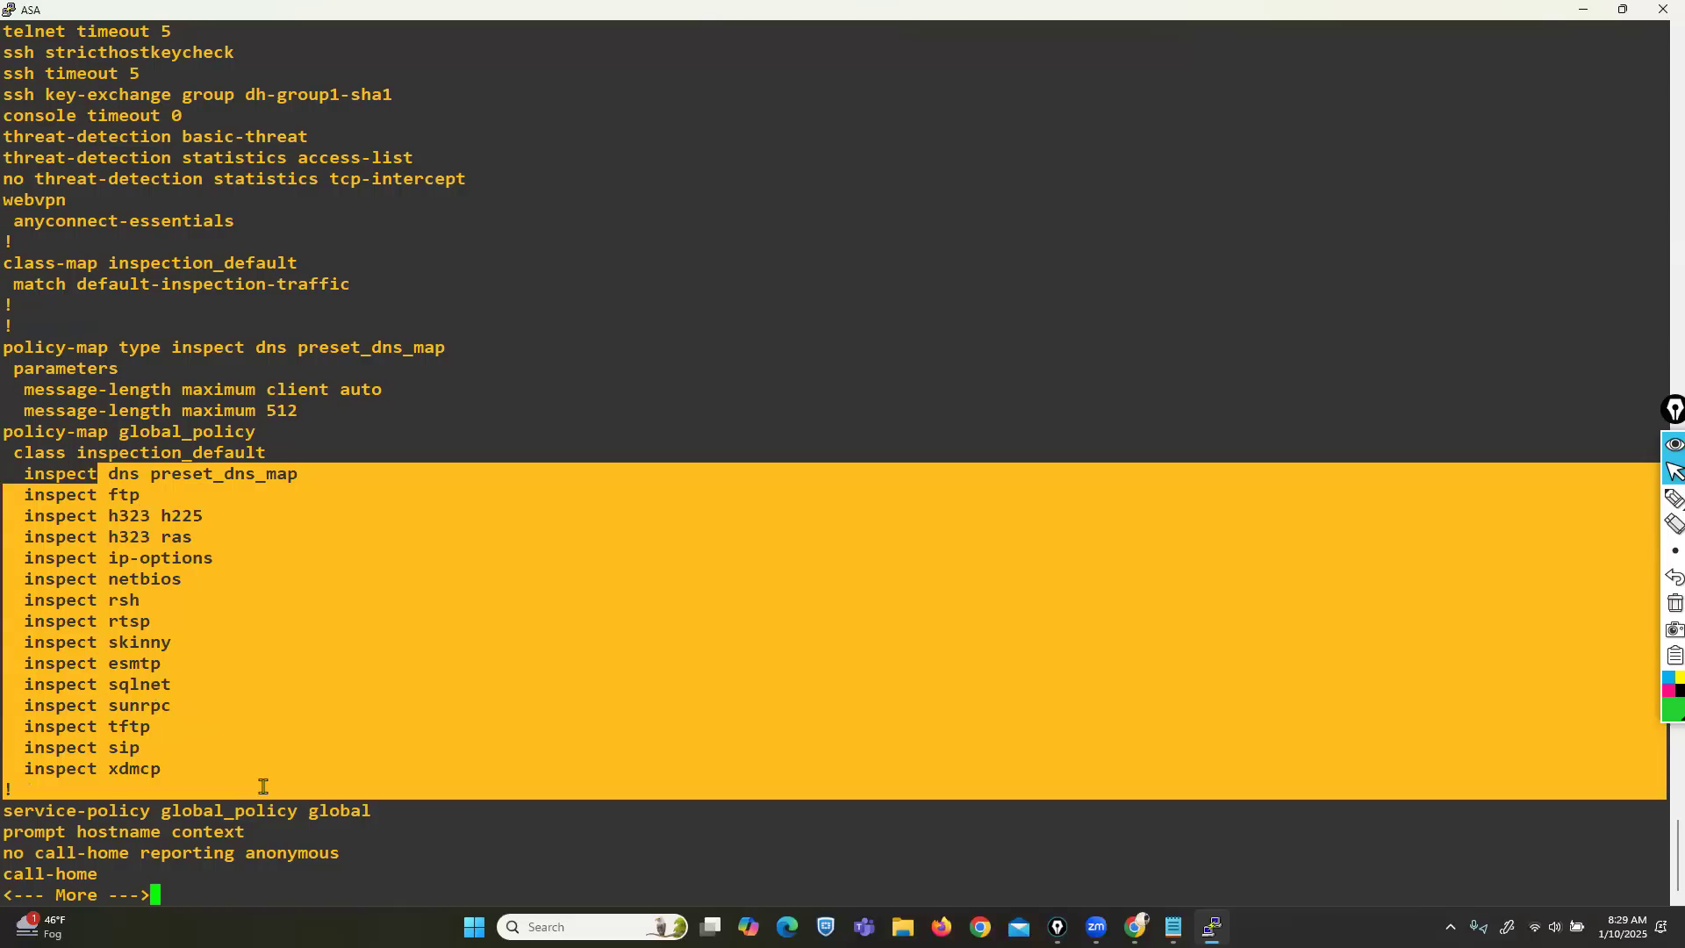
{"action": "left_click", "coordinate": [263, 744]}
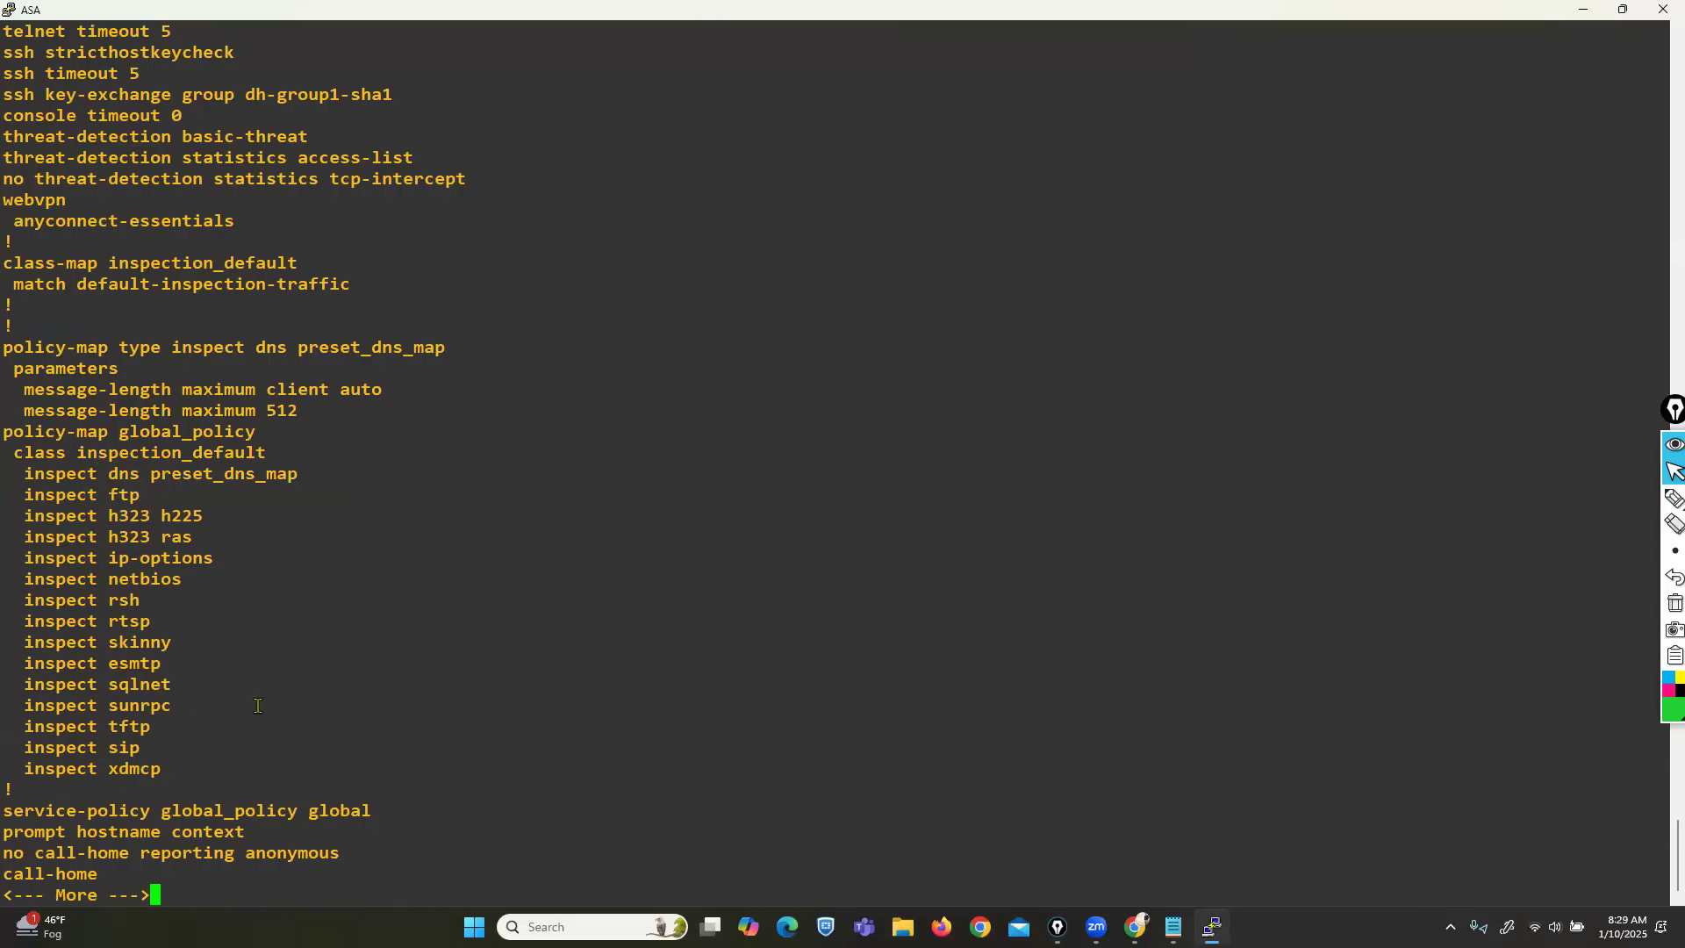
Enter global configuration with conf t and paste 'class-map inspection_default' to edit that class map.
{"action": "key", "text": "q"}
{"action": "type", "text": "conf t"}
{"action": "key", "text": "Return"}
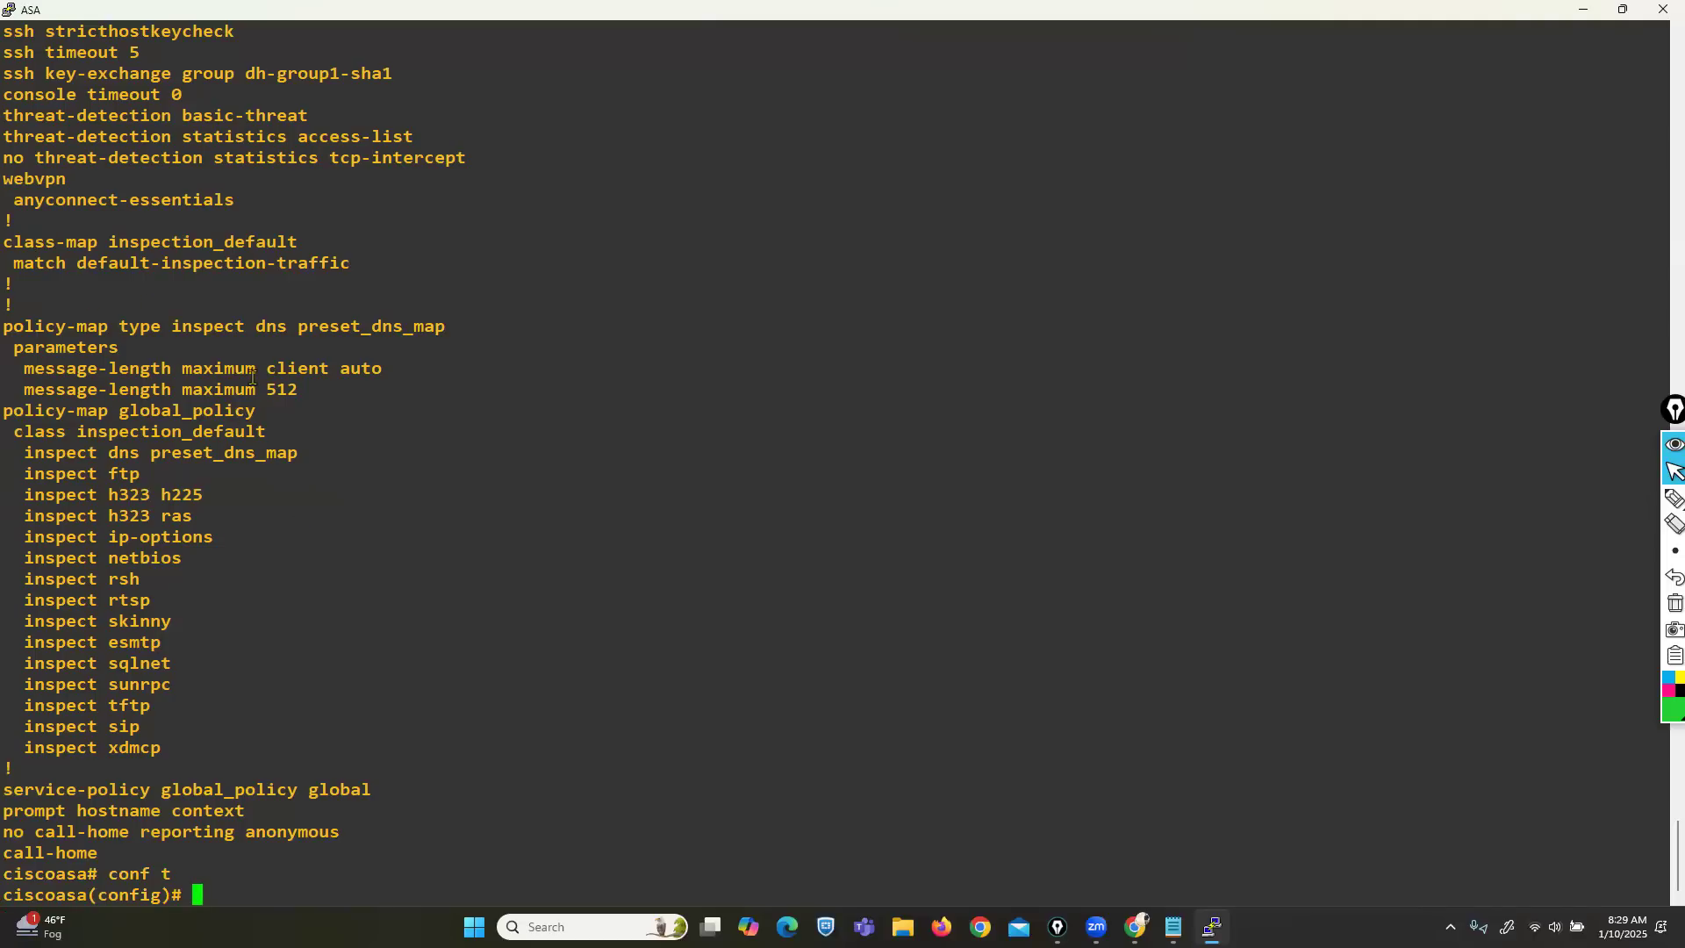
{"action": "left_click_drag", "start_coordinate": [14, 239], "coordinate": [282, 242]}
{"action": "left_click", "coordinate": [281, 242]}
{"action": "left_click_drag", "start_coordinate": [110, 243], "coordinate": [307, 242]}
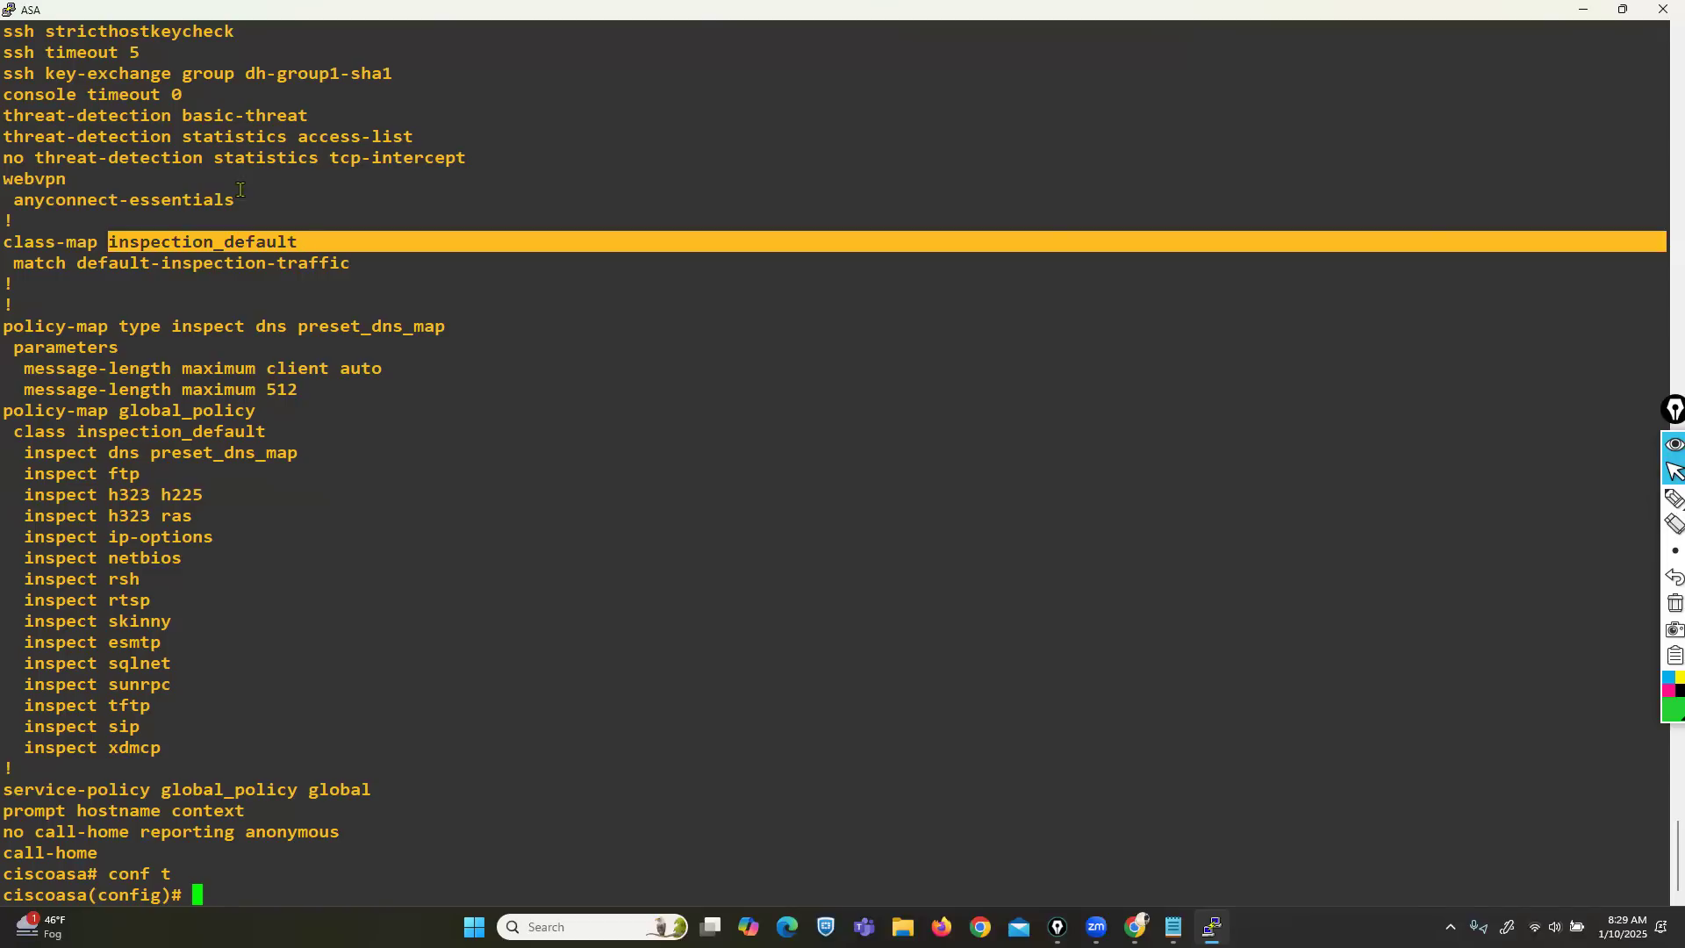
{"action": "left_click_drag", "start_coordinate": [7, 242], "coordinate": [298, 242]}
{"action": "right_click", "coordinate": [587, 592]}
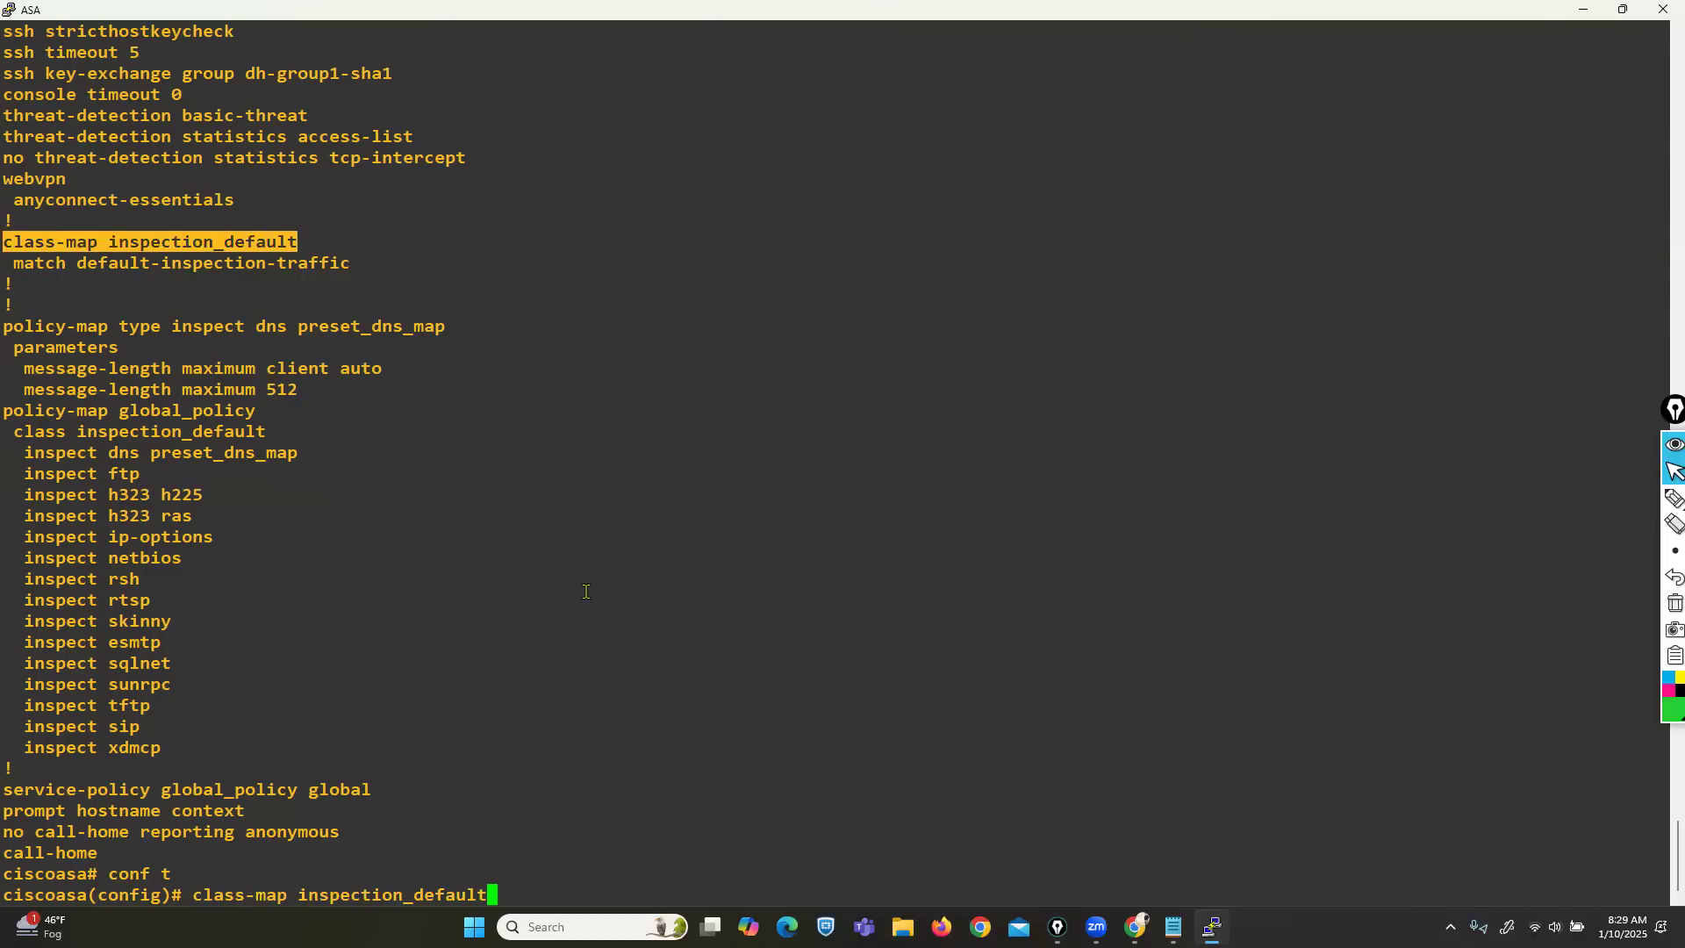
{"action": "key", "text": "Return"}
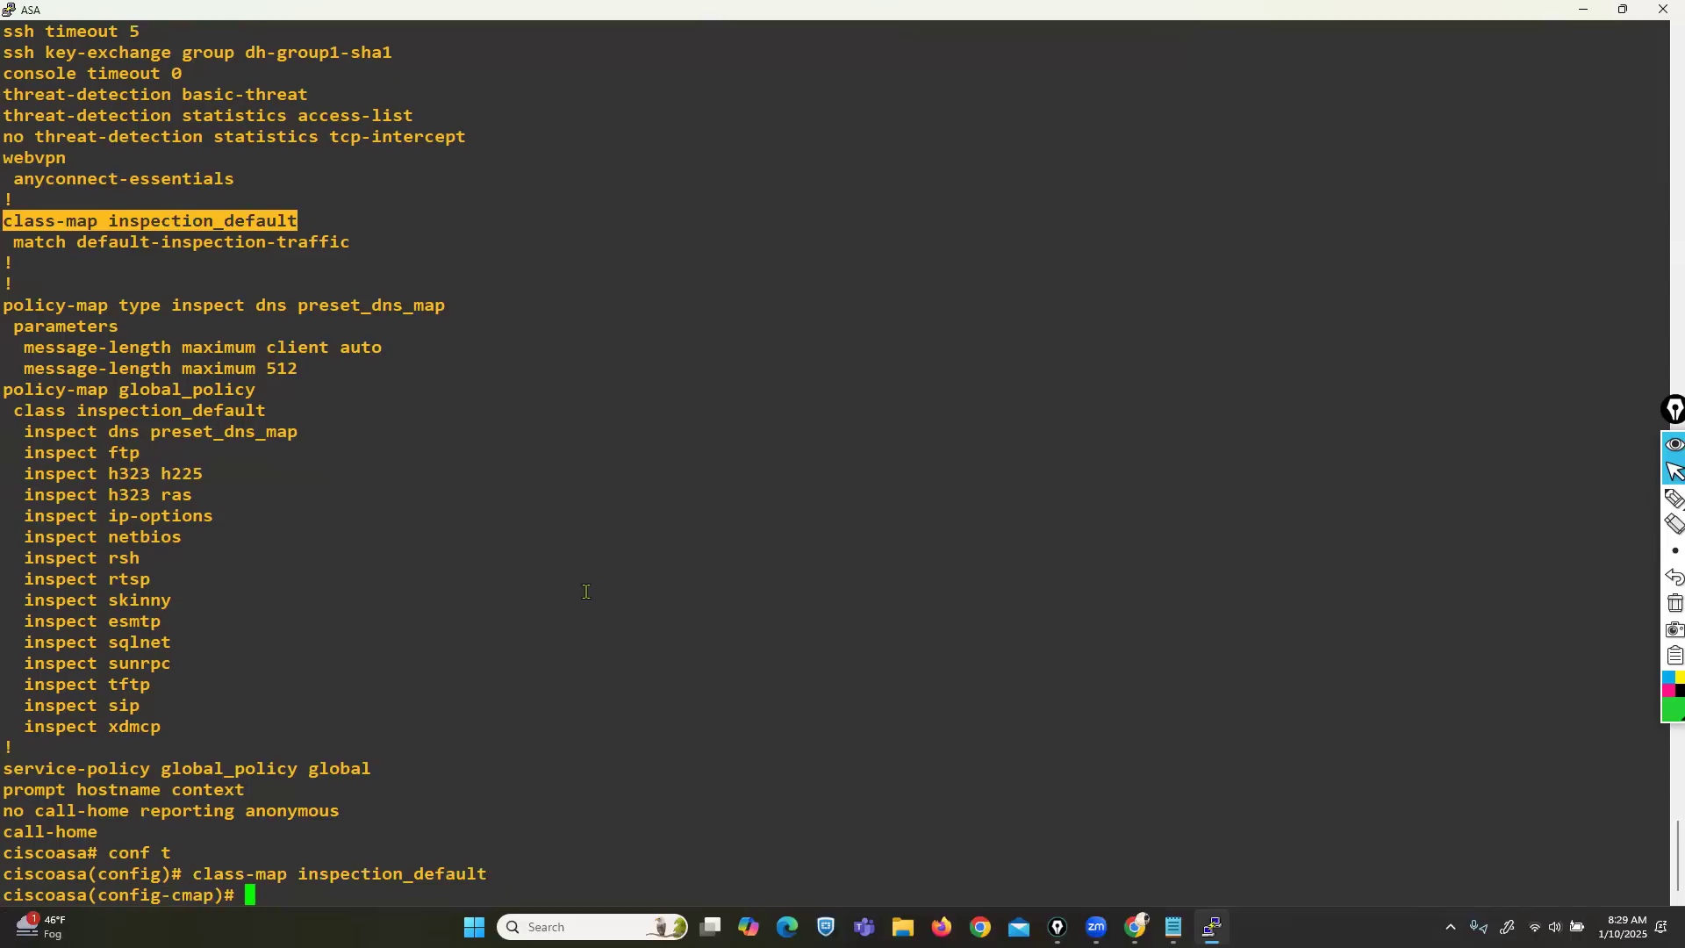
Start a 'match' statement at the config-cmap prompt, referencing default-inspection-traffic from the config.
{"action": "left_click_drag", "start_coordinate": [299, 873], "coordinate": [448, 866]}
{"action": "left_click", "coordinate": [449, 866]}
{"action": "left_click_drag", "start_coordinate": [27, 245], "coordinate": [50, 248]}
{"action": "type", "text": "math"}
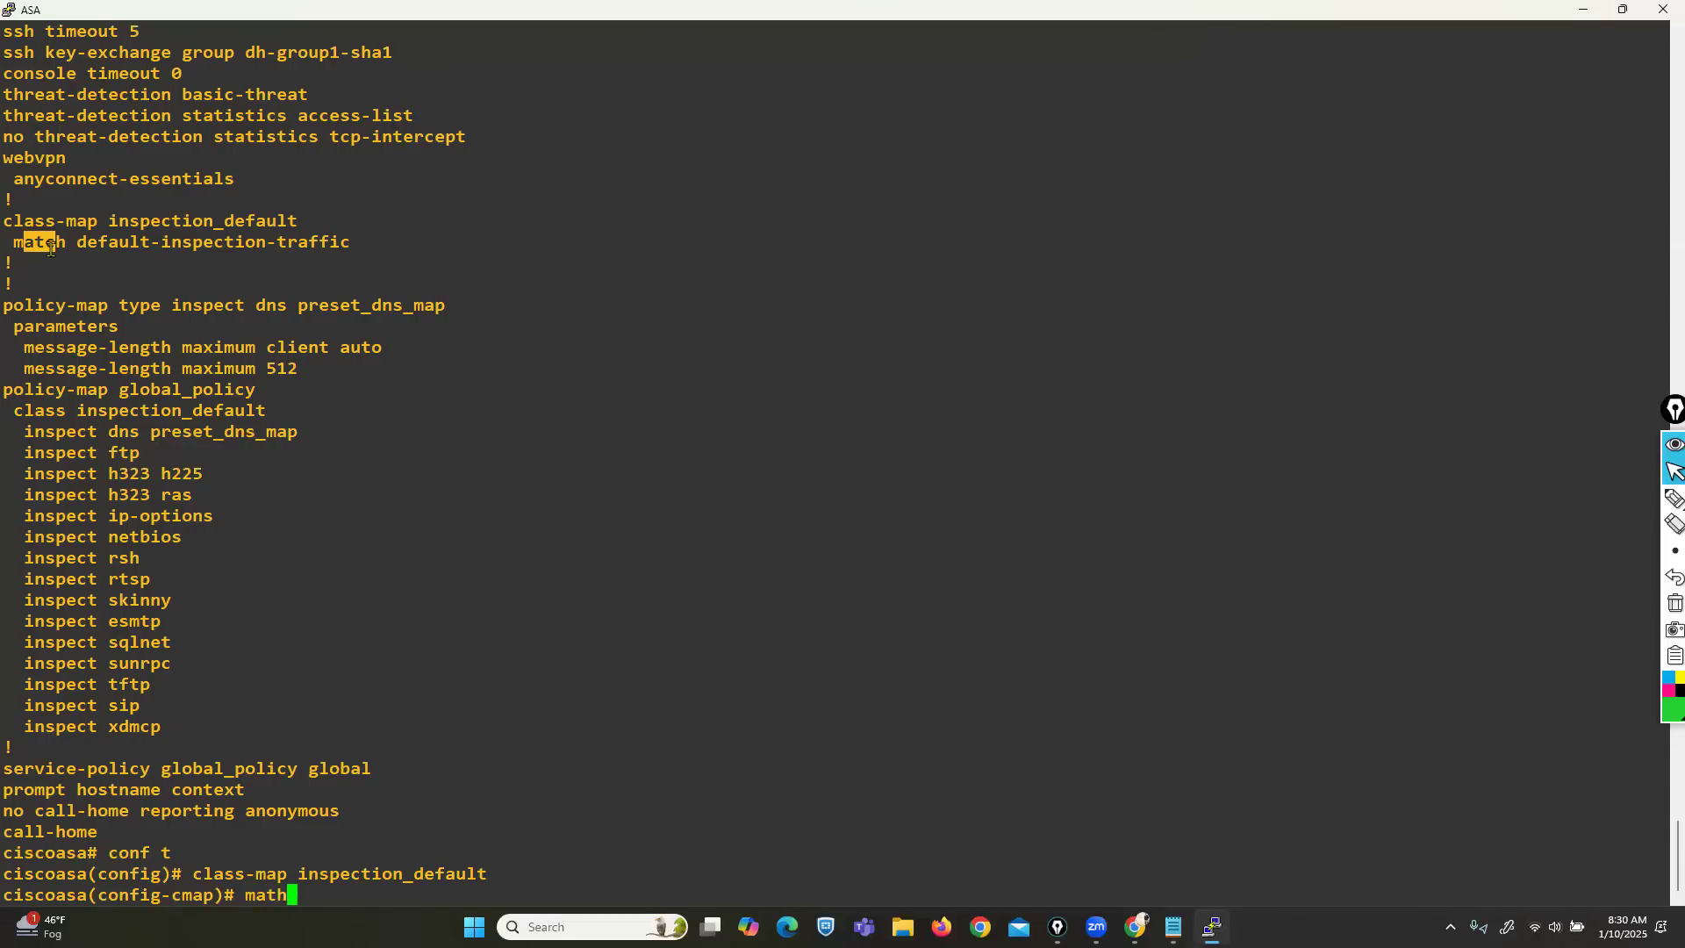
{"action": "key", "text": "BackSpace"}
{"action": "type", "text": "ch"}
{"action": "left_click_drag", "start_coordinate": [87, 244], "coordinate": [313, 244]}
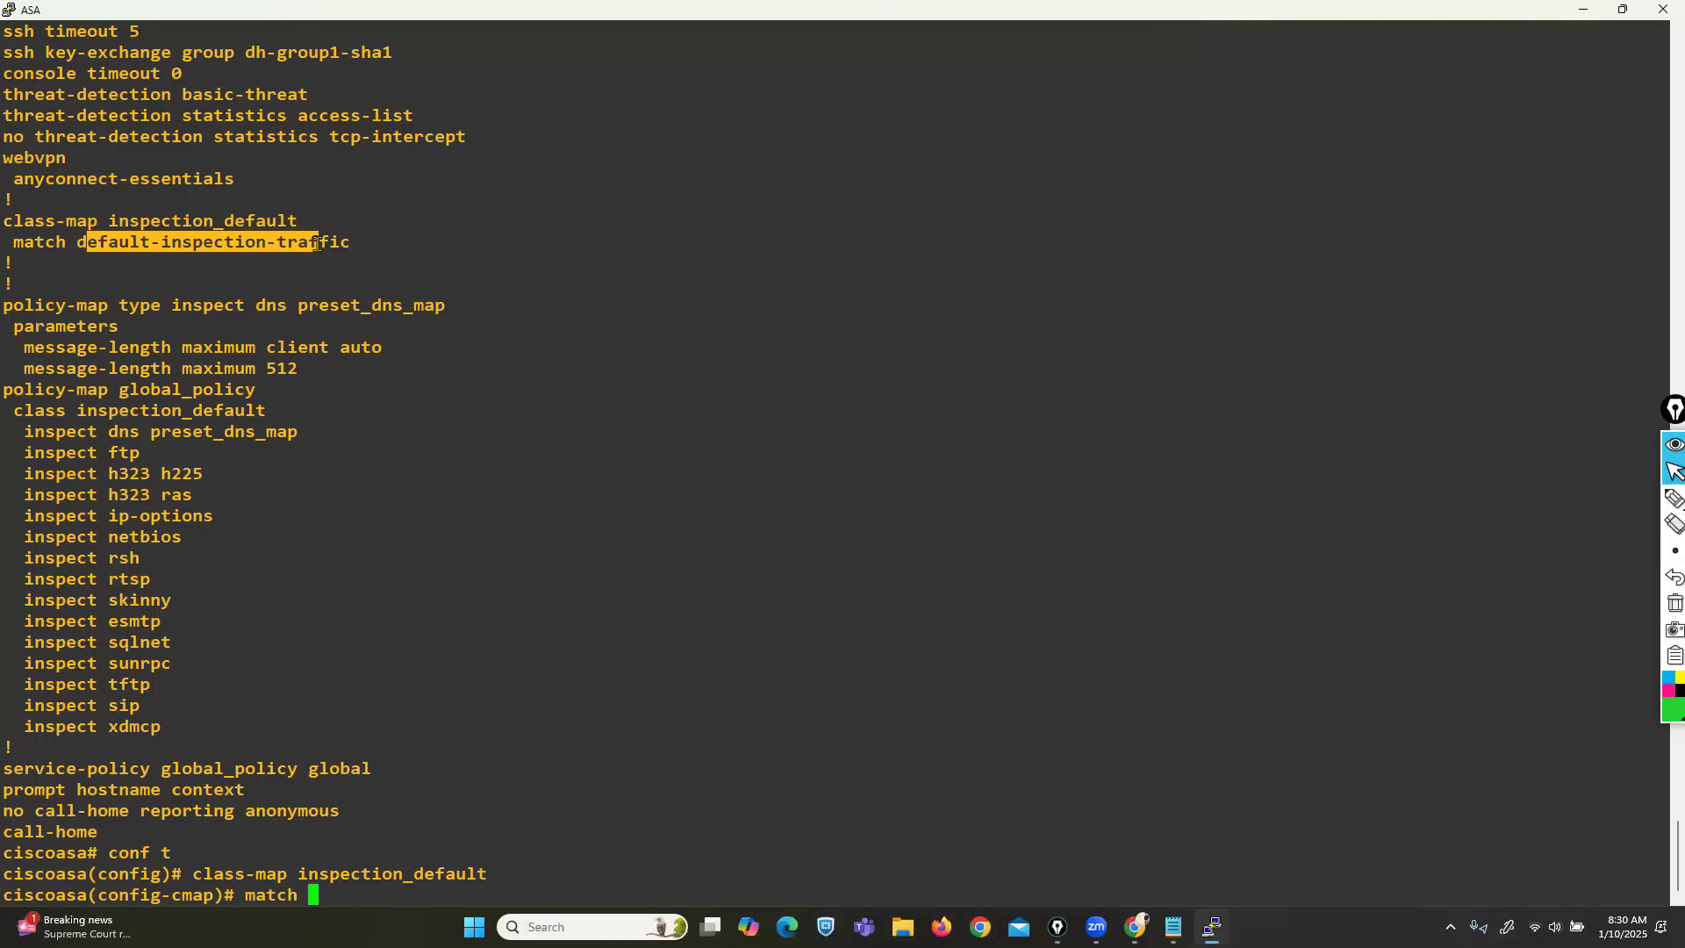
{"action": "left_click", "coordinate": [641, 683]}
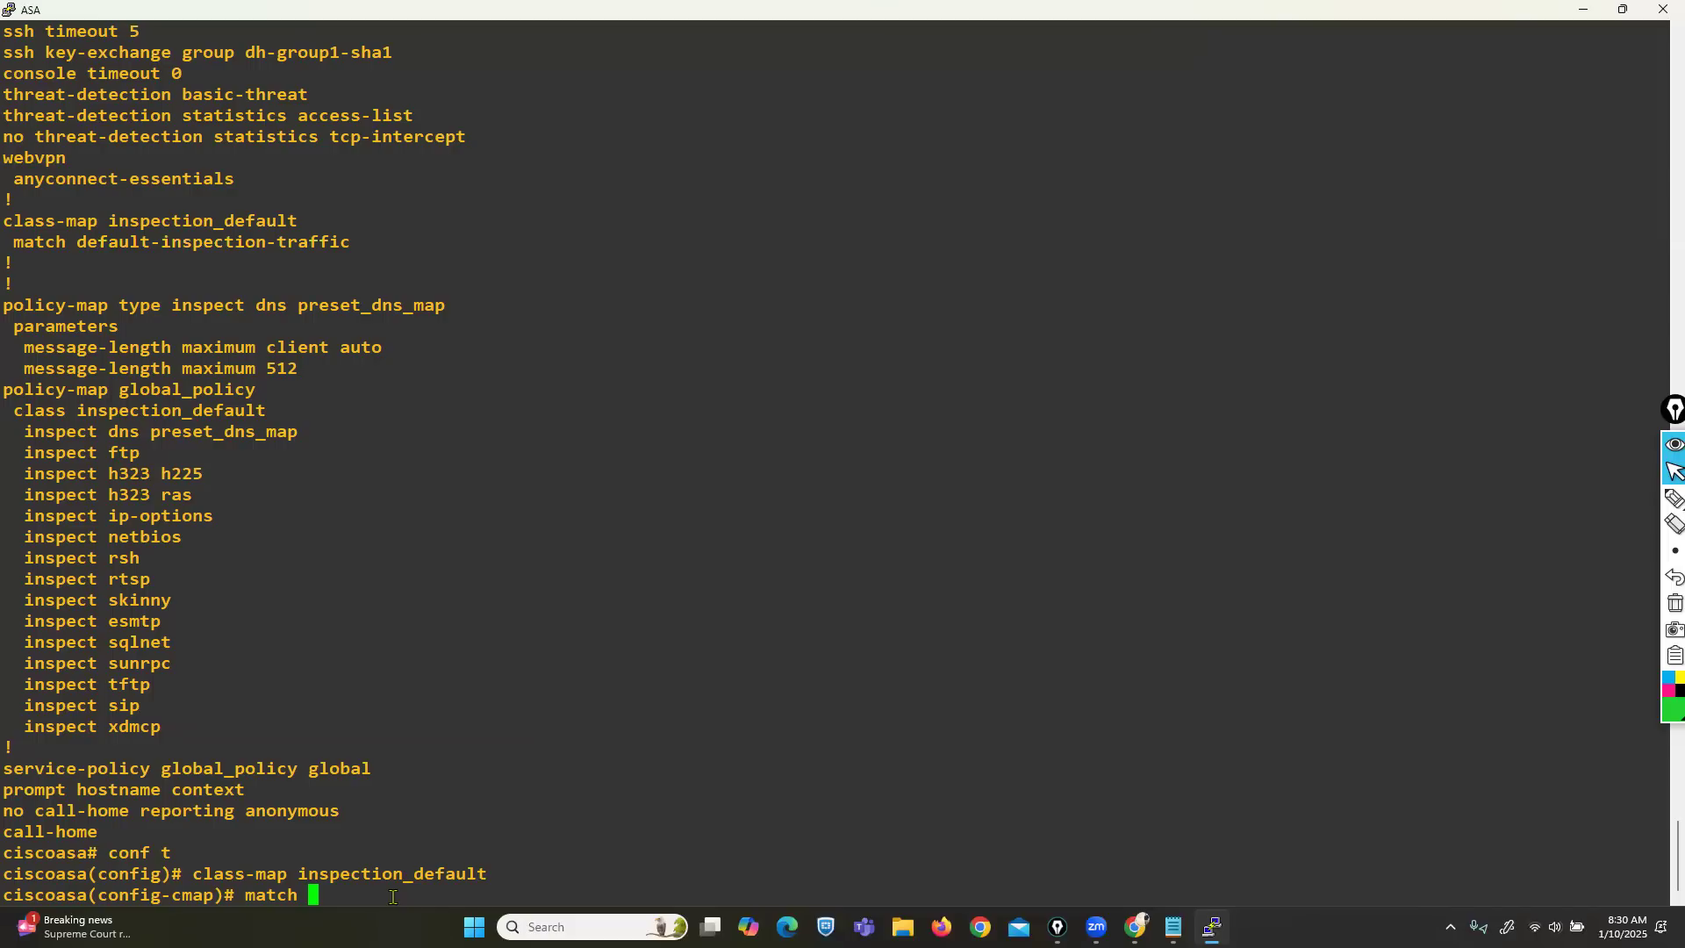
List match options with '?' and highlight the h323, ftp, dns, smtp and icmp default-traffic entries.
{"action": "type", "text": "?"}
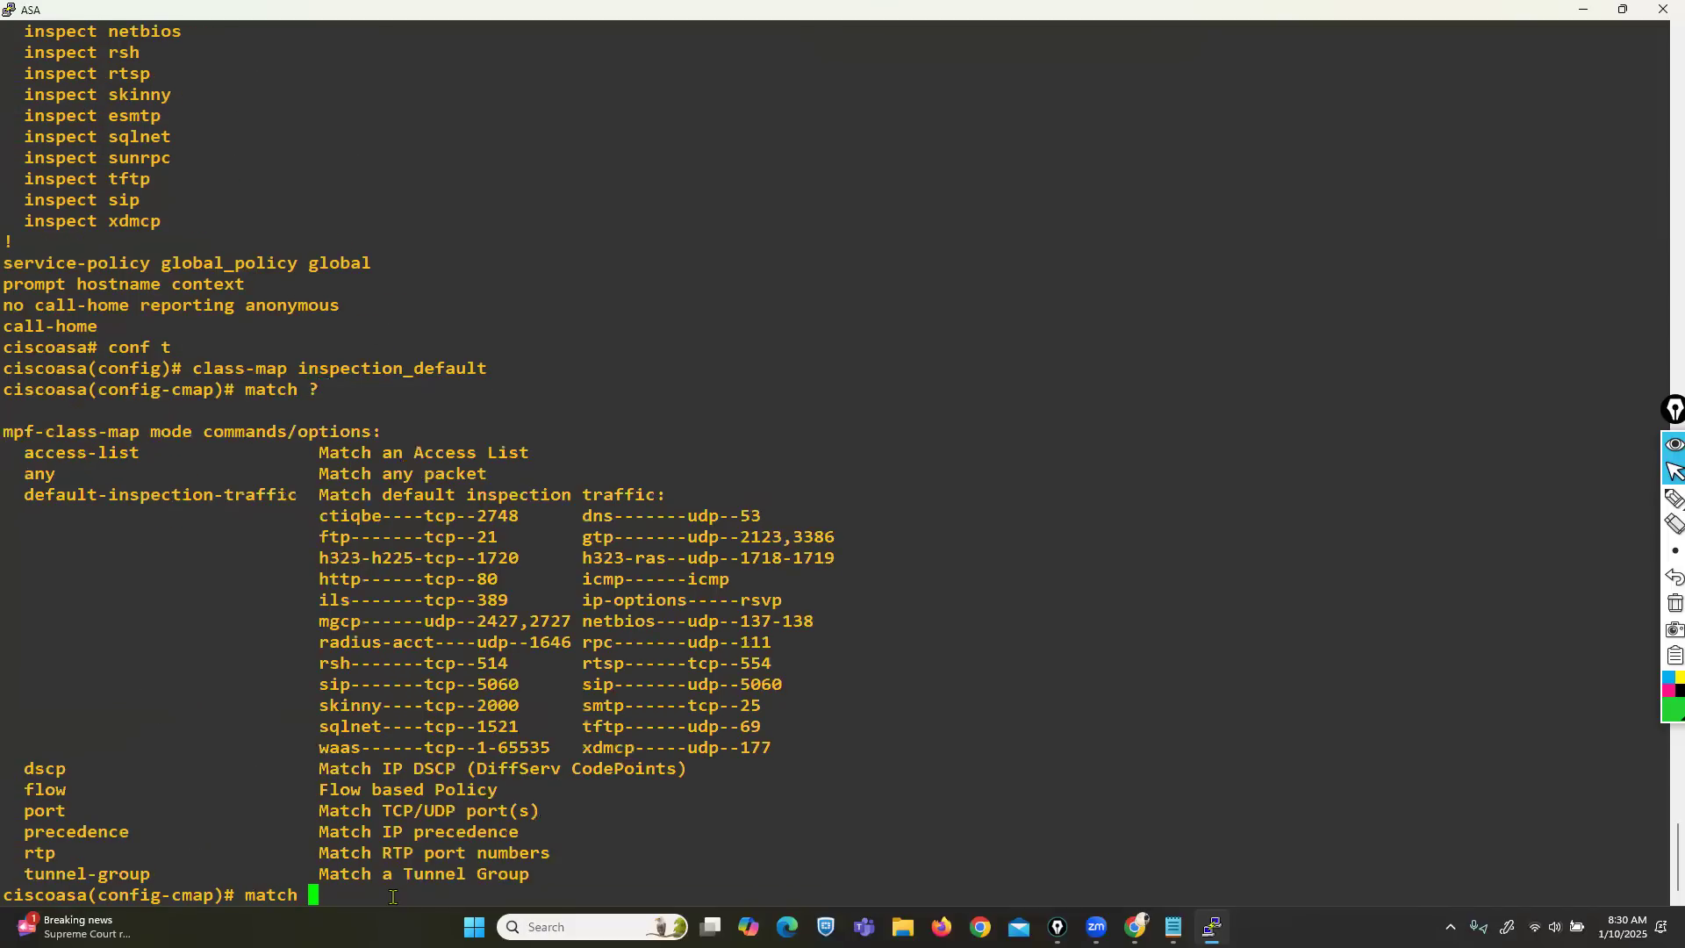
{"action": "left_click_drag", "start_coordinate": [25, 497], "coordinate": [829, 746]}
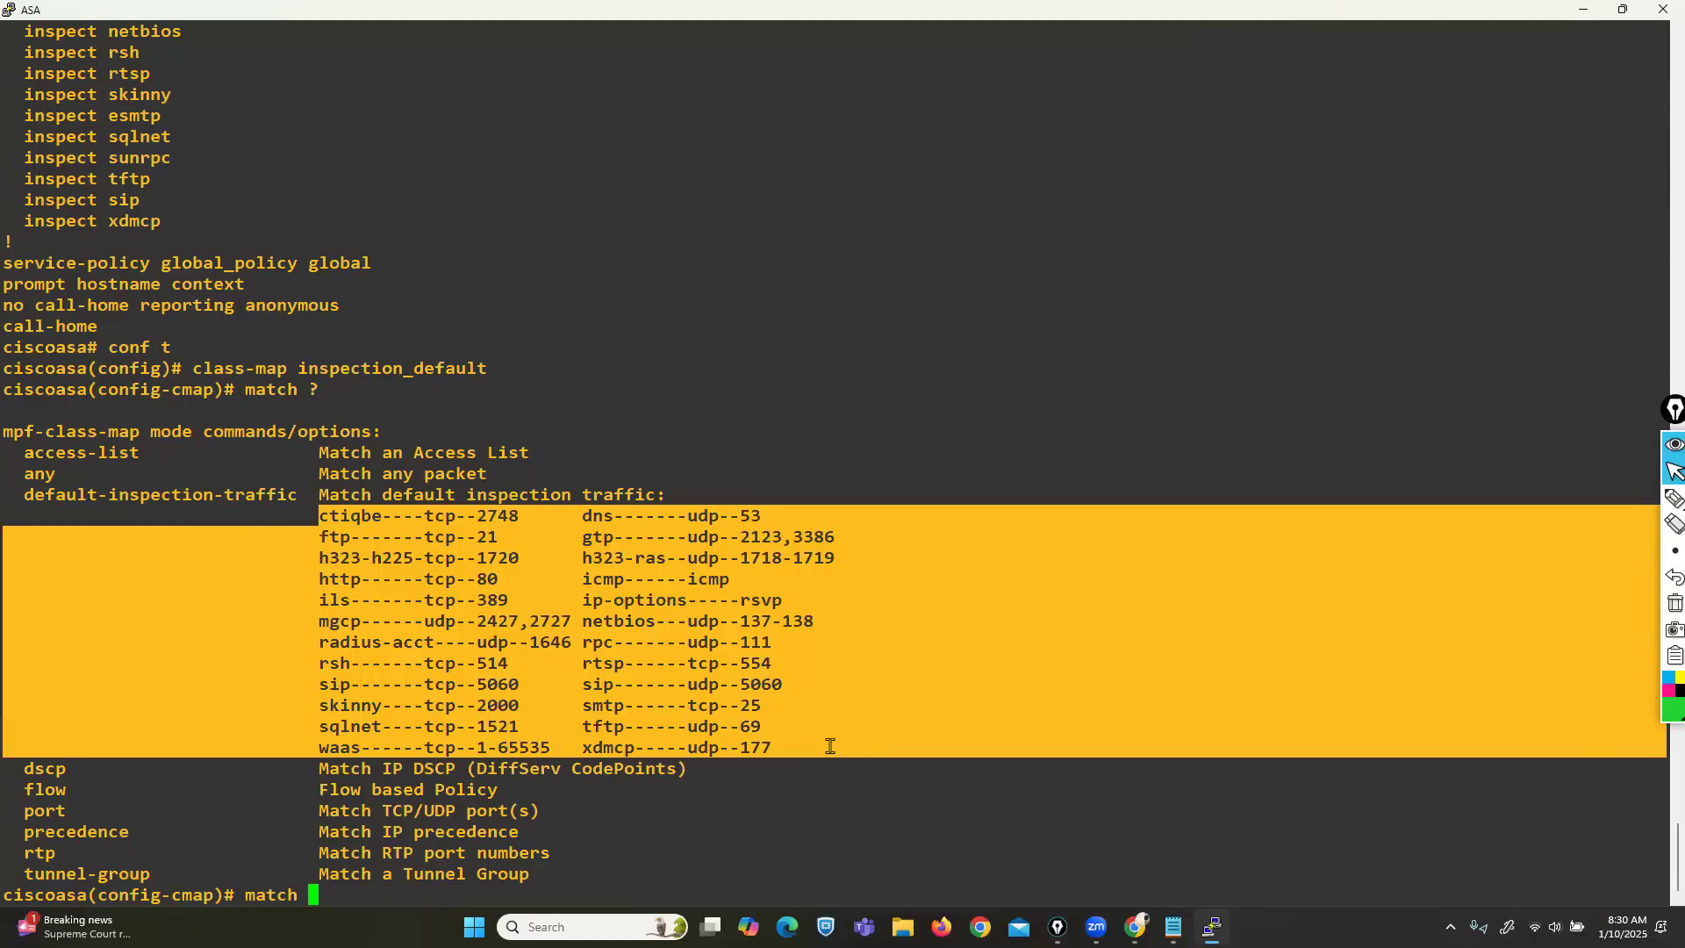
{"action": "left_click_drag", "start_coordinate": [317, 558], "coordinate": [523, 562]}
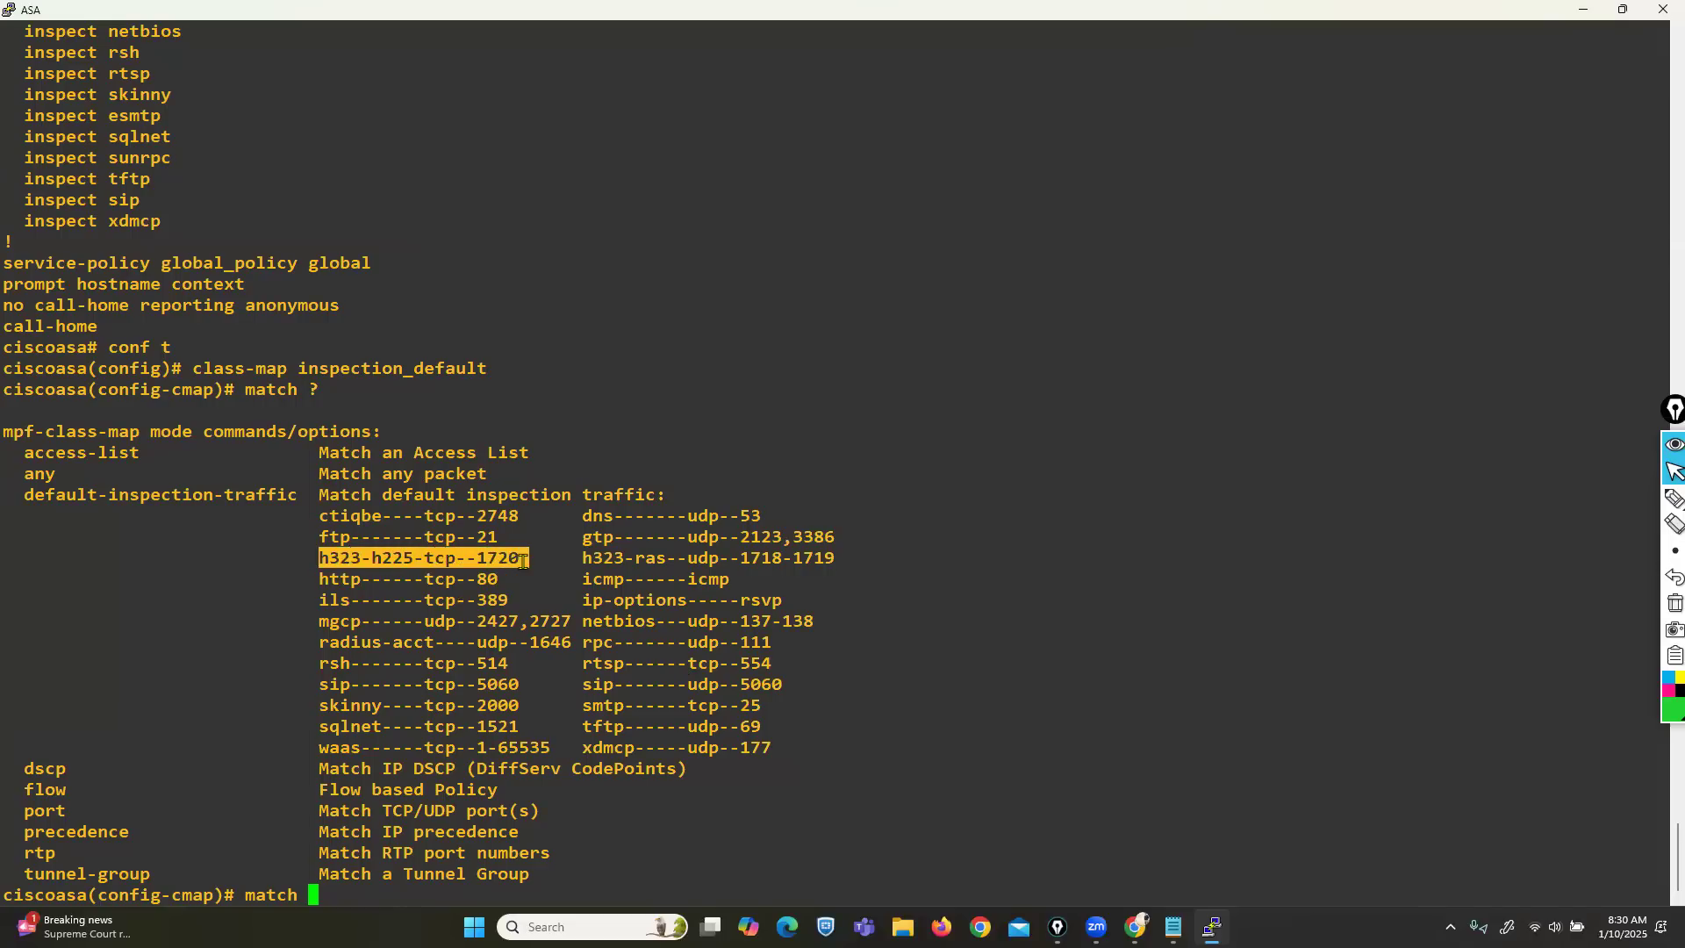
{"action": "left_click", "coordinate": [521, 562]}
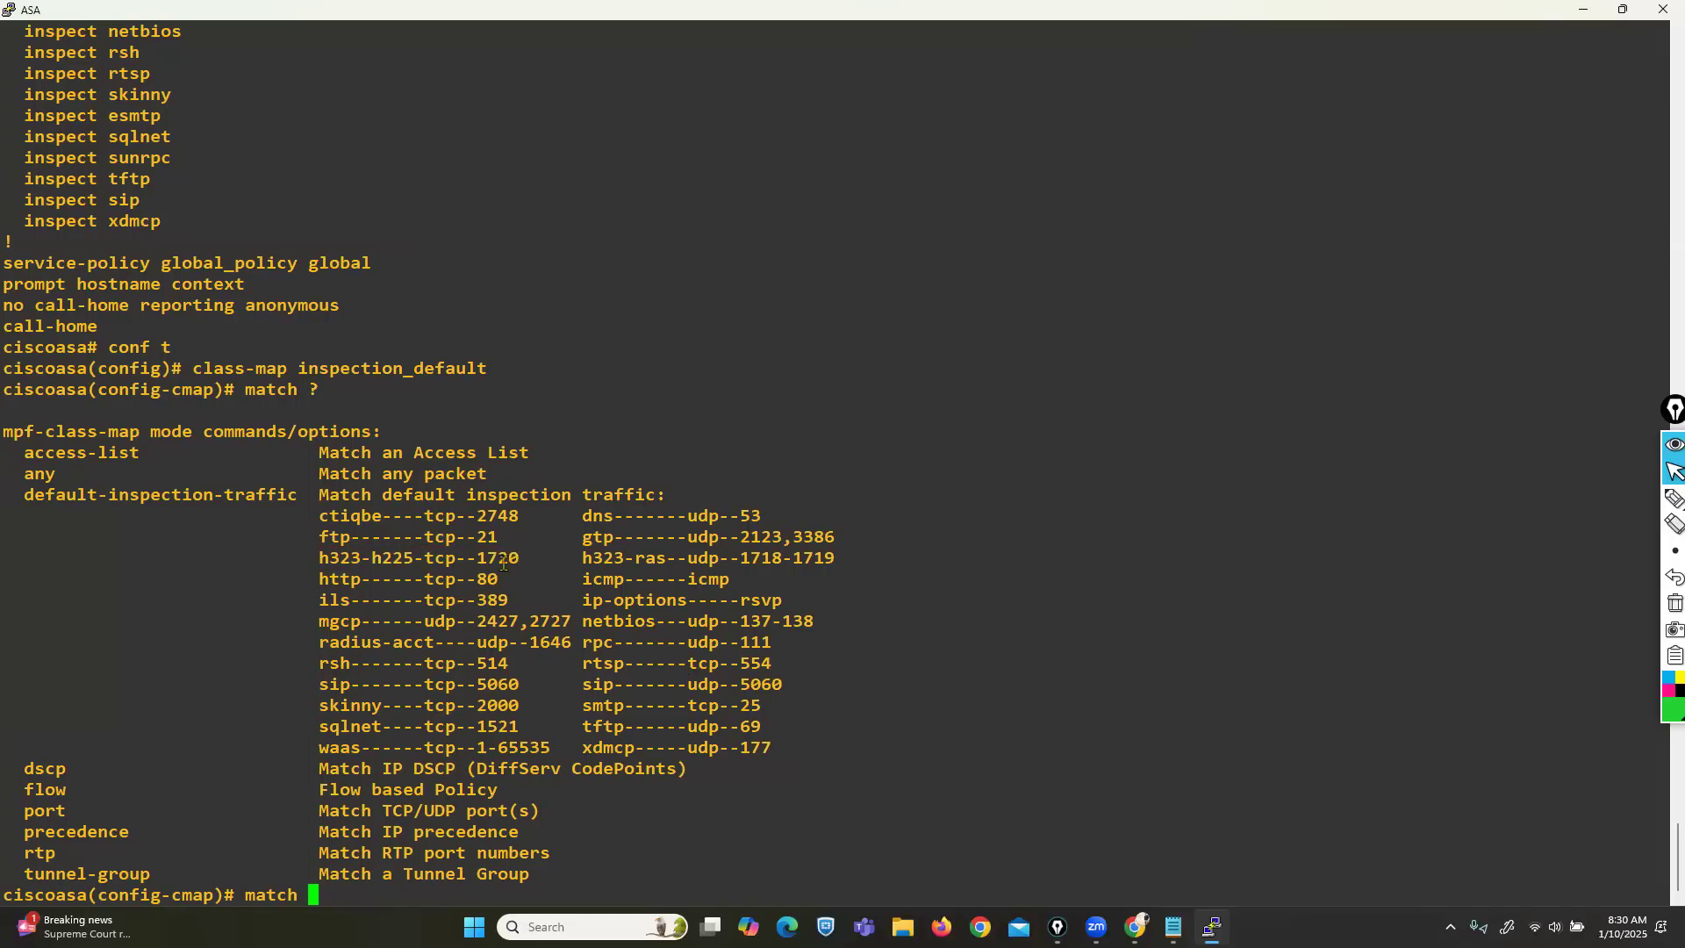
{"action": "left_click_drag", "start_coordinate": [311, 538], "coordinate": [359, 537]}
{"action": "left_click_drag", "start_coordinate": [573, 517], "coordinate": [612, 517]}
{"action": "left_click_drag", "start_coordinate": [581, 704], "coordinate": [634, 706]}
{"action": "left_click_drag", "start_coordinate": [571, 579], "coordinate": [643, 580]}
{"action": "left_click", "coordinate": [644, 580]}
Highlight the default-inspection-traffic option and its protocol list beside the running-config match line.
{"action": "left_click_drag", "start_coordinate": [24, 492], "coordinate": [297, 495]}
{"action": "left_click_drag", "start_coordinate": [24, 494], "coordinate": [773, 749]}
{"action": "scroll", "coordinate": [527, 684], "scroll_direction": "up", "scroll_amount": 15}
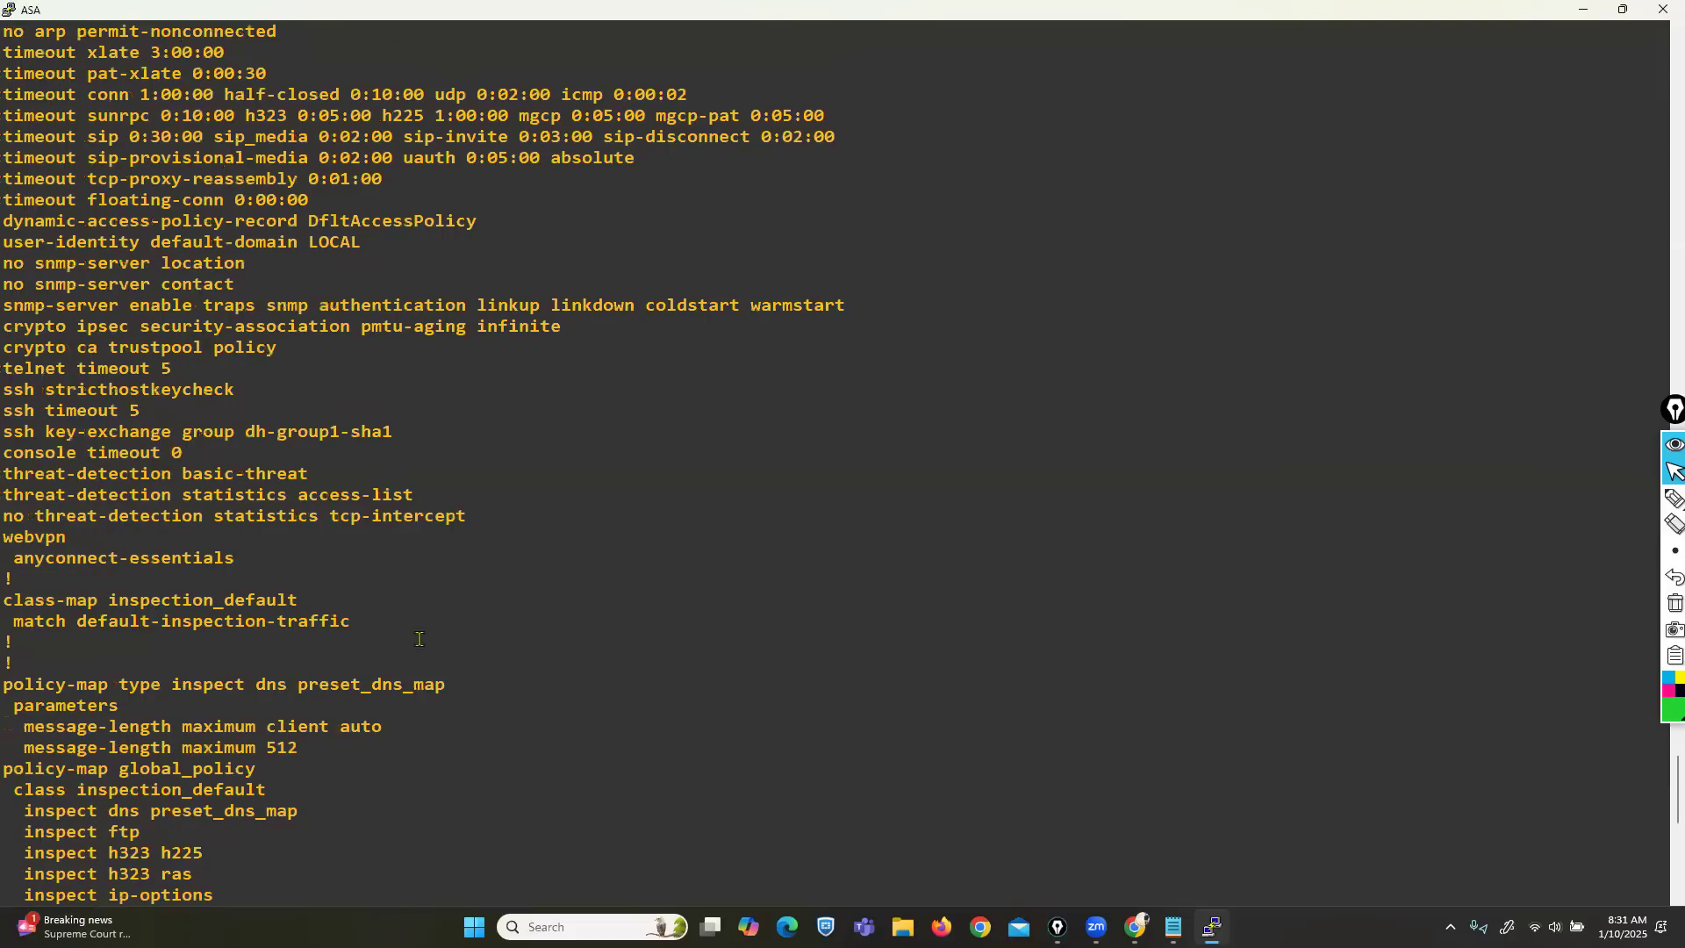
{"action": "scroll", "coordinate": [390, 627], "scroll_direction": "down", "scroll_amount": 8}
{"action": "left_click_drag", "start_coordinate": [5, 179], "coordinate": [341, 182]}
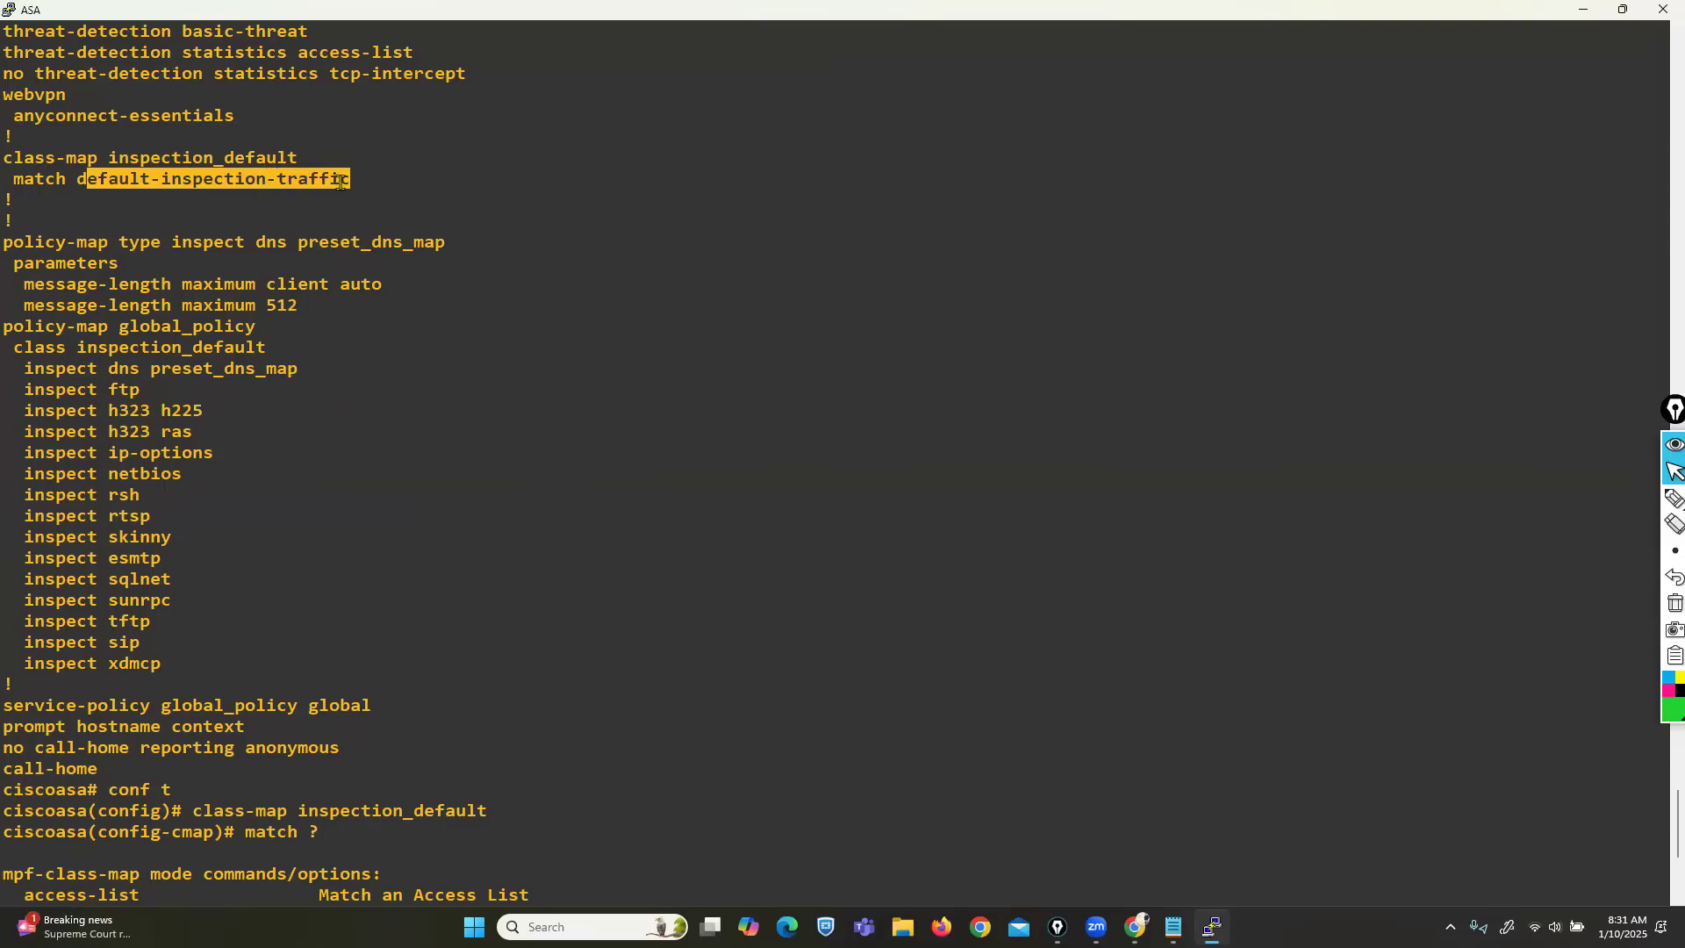
{"action": "scroll", "coordinate": [741, 614], "scroll_direction": "down", "scroll_amount": 7}
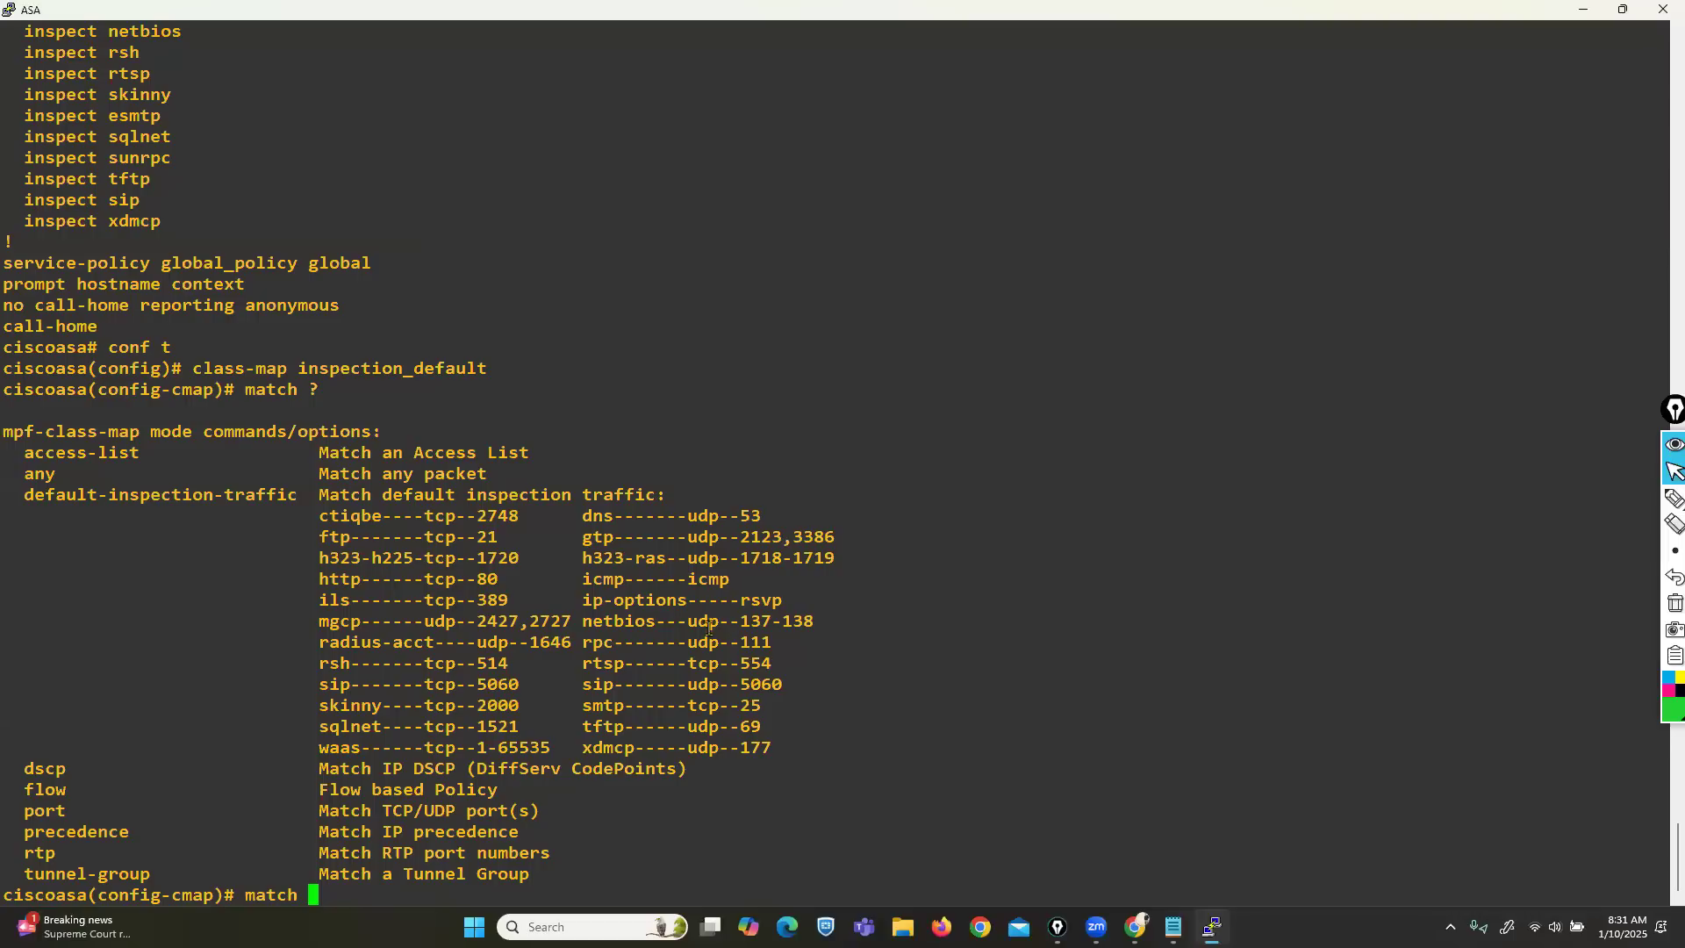
{"action": "left_click_drag", "start_coordinate": [320, 511], "coordinate": [778, 737]}
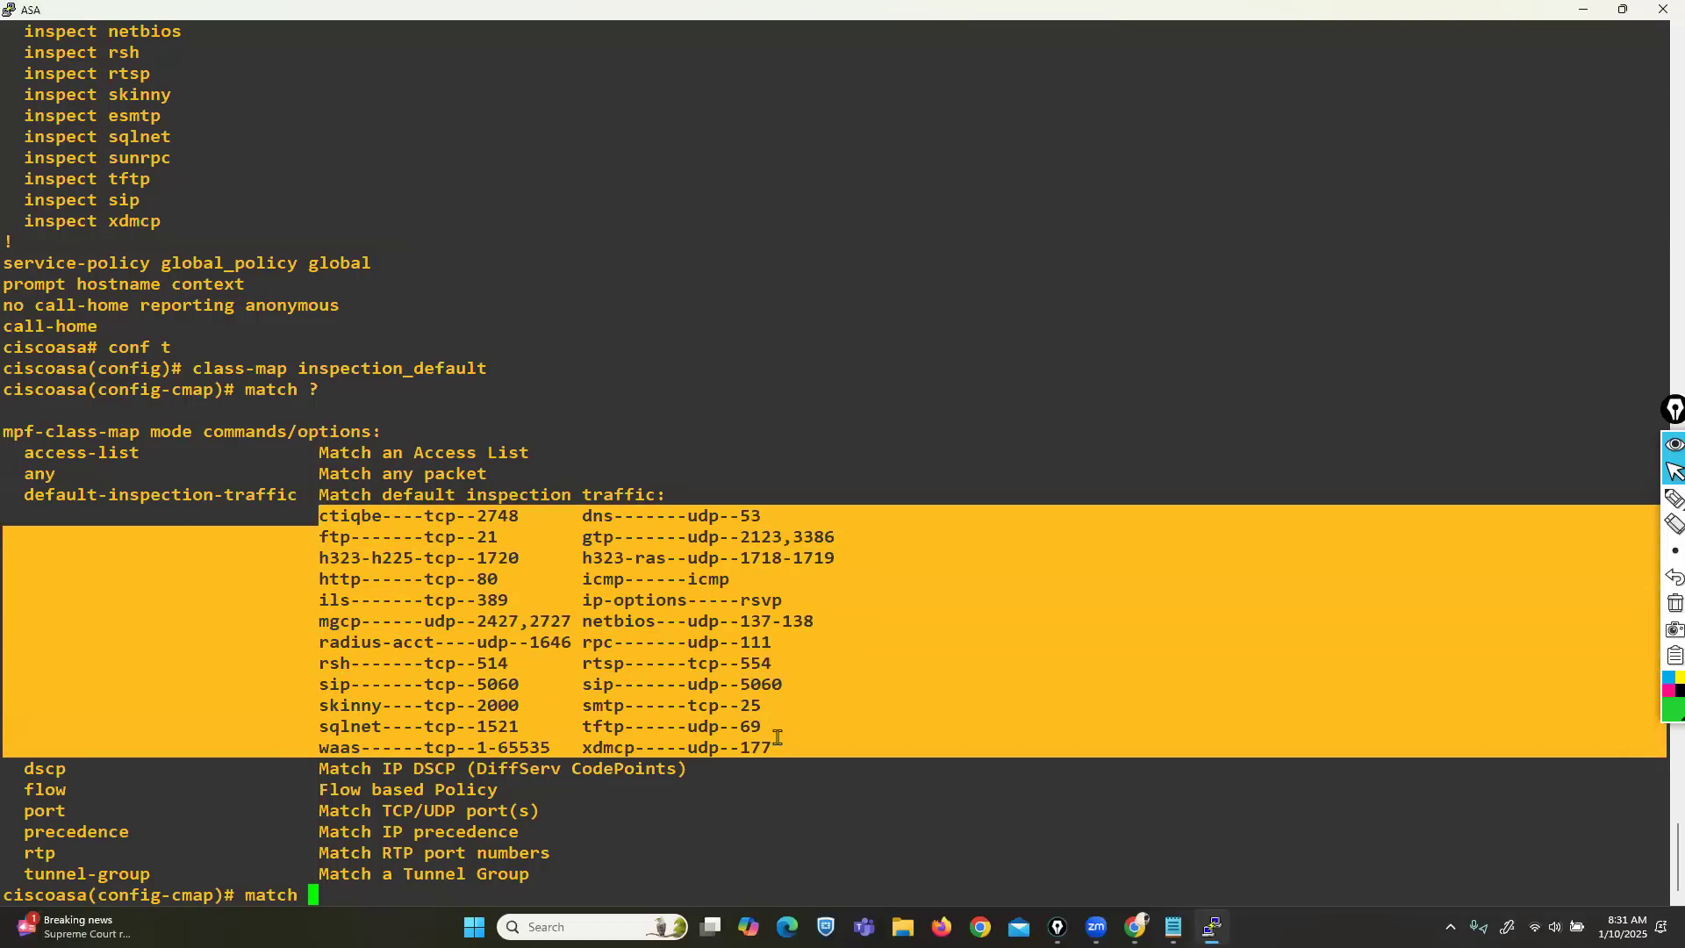
{"action": "left_click", "coordinate": [778, 737]}
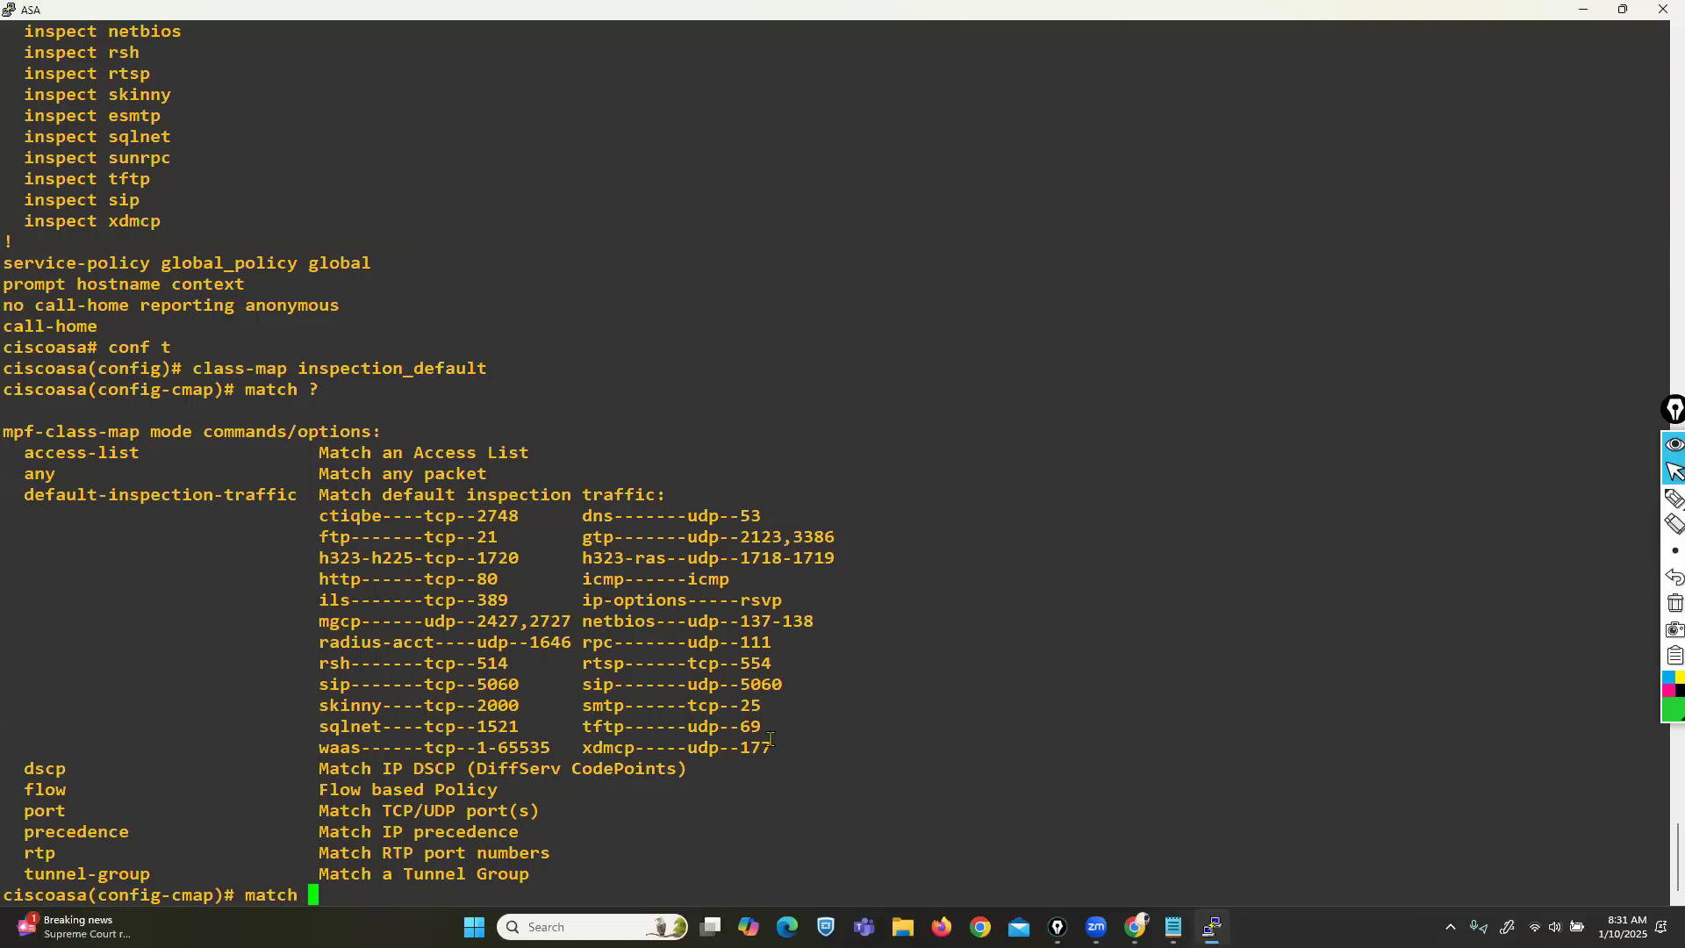
Exit class-map configuration to the exec prompt and rerun 'sh run' toward the global_policy section.
{"action": "key", "text": "BackSpace"}
{"action": "key", "text": "BackSpace"}
{"action": "key", "text": "BackSpace"}
{"action": "key", "text": "BackSpace"}
{"action": "key", "text": "BackSpace"}
{"action": "key", "text": "BackSpace"}
{"action": "type", "text": "exit"}
{"action": "key", "text": "Return"}
{"action": "key", "text": "Return"}
{"action": "key", "text": "ctrl+z"}
{"action": "key", "text": "Return"}
{"action": "key", "text": "Return"}
{"action": "key", "text": "Return"}
{"action": "key", "text": "Up"}
{"action": "key", "text": "Up"}
{"action": "key", "text": "Up"}
{"action": "key", "text": "Up"}
{"action": "key", "text": "Return"}
{"action": "key", "text": "Return"}
{"action": "key", "text": "Return"}
{"action": "key", "text": "Return"}
{"action": "key", "text": "Return"}
{"action": "key", "text": "Return"}
{"action": "key", "text": "Return"}
{"action": "key", "text": "Return"}
{"action": "key", "text": "Return"}
{"action": "key", "text": "Return"}
{"action": "key", "text": "Return"}
{"action": "key", "text": "Return"}
{"action": "key", "text": "Return"}
{"action": "key", "text": "Return"}
{"action": "key", "text": "Return"}
{"action": "key", "text": "Return"}
{"action": "key", "text": "Return"}
{"action": "key", "text": "Return"}
{"action": "key", "text": "Return"}
{"action": "key", "text": "Return"}
{"action": "key", "text": "Return"}
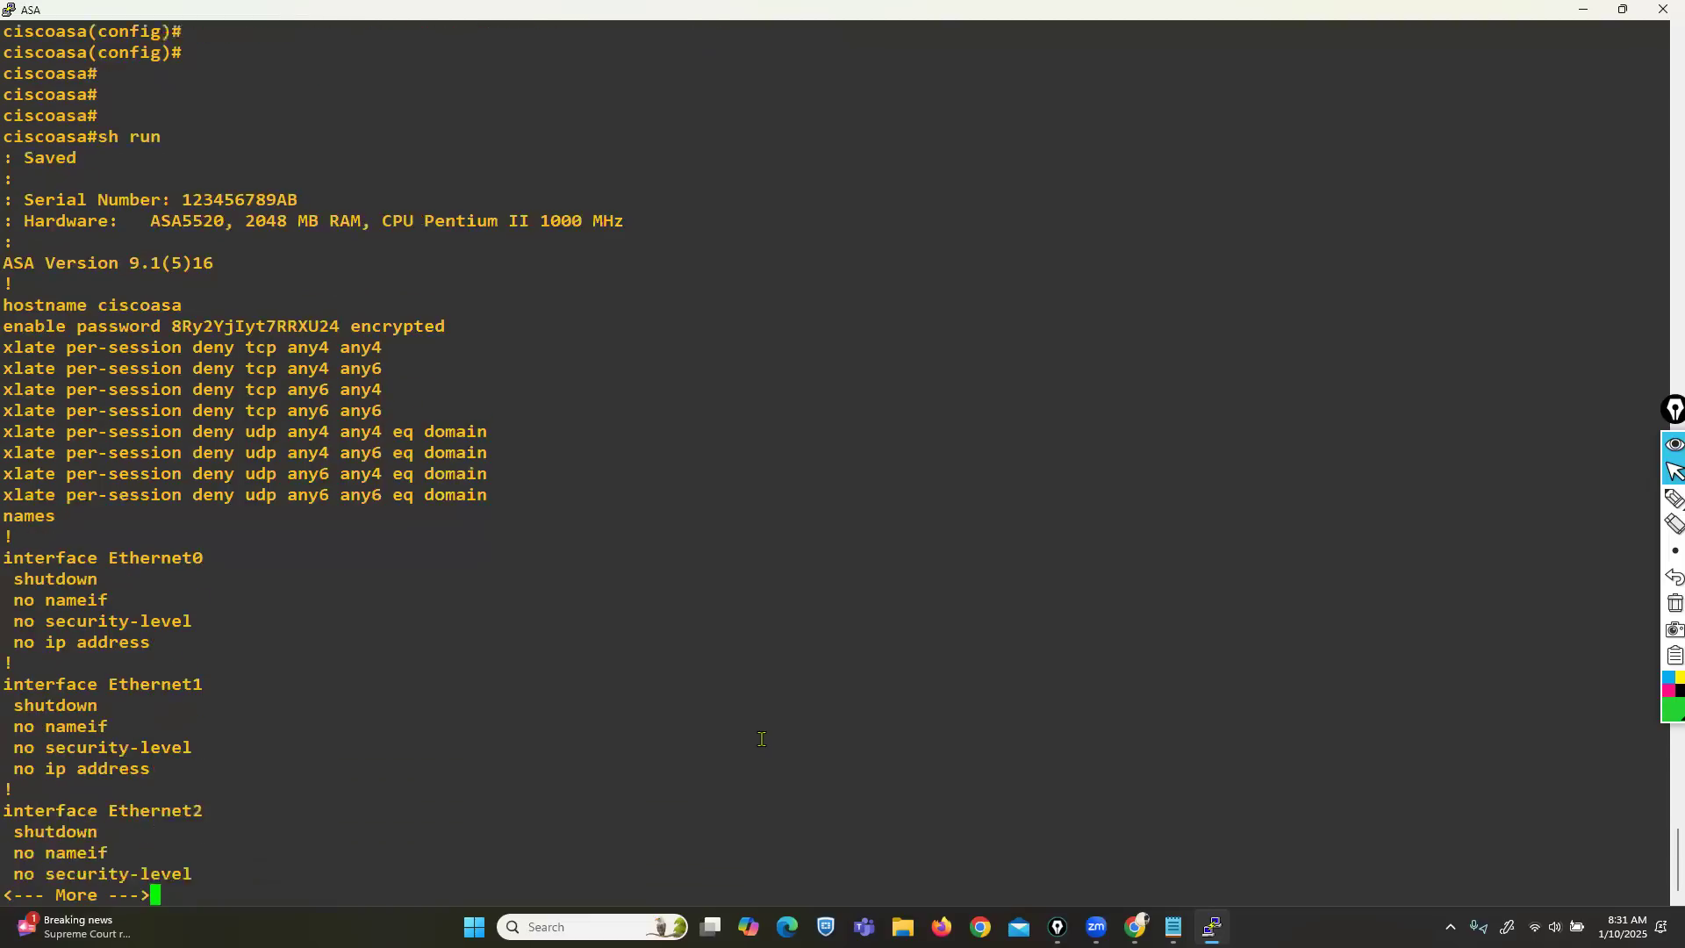
{"action": "key", "text": "Return"}
{"action": "key", "text": "Return"}
{"action": "key", "text": "Return"}
{"action": "key", "text": "Return"}
{"action": "key", "text": "Return"}
{"action": "key", "text": "Return"}
{"action": "key", "text": "Return"}
{"action": "key", "text": "Return"}
{"action": "key", "text": "Return"}
{"action": "key", "text": "Return"}
{"action": "key", "text": "Return"}
{"action": "key", "text": "Return"}
{"action": "key", "text": "Return"}
{"action": "key", "text": "Return"}
{"action": "key", "text": "Return"}
{"action": "key", "text": "Return"}
{"action": "key", "text": "Return"}
{"action": "key", "text": "Return"}
{"action": "key", "text": "Return"}
{"action": "key", "text": "Return"}
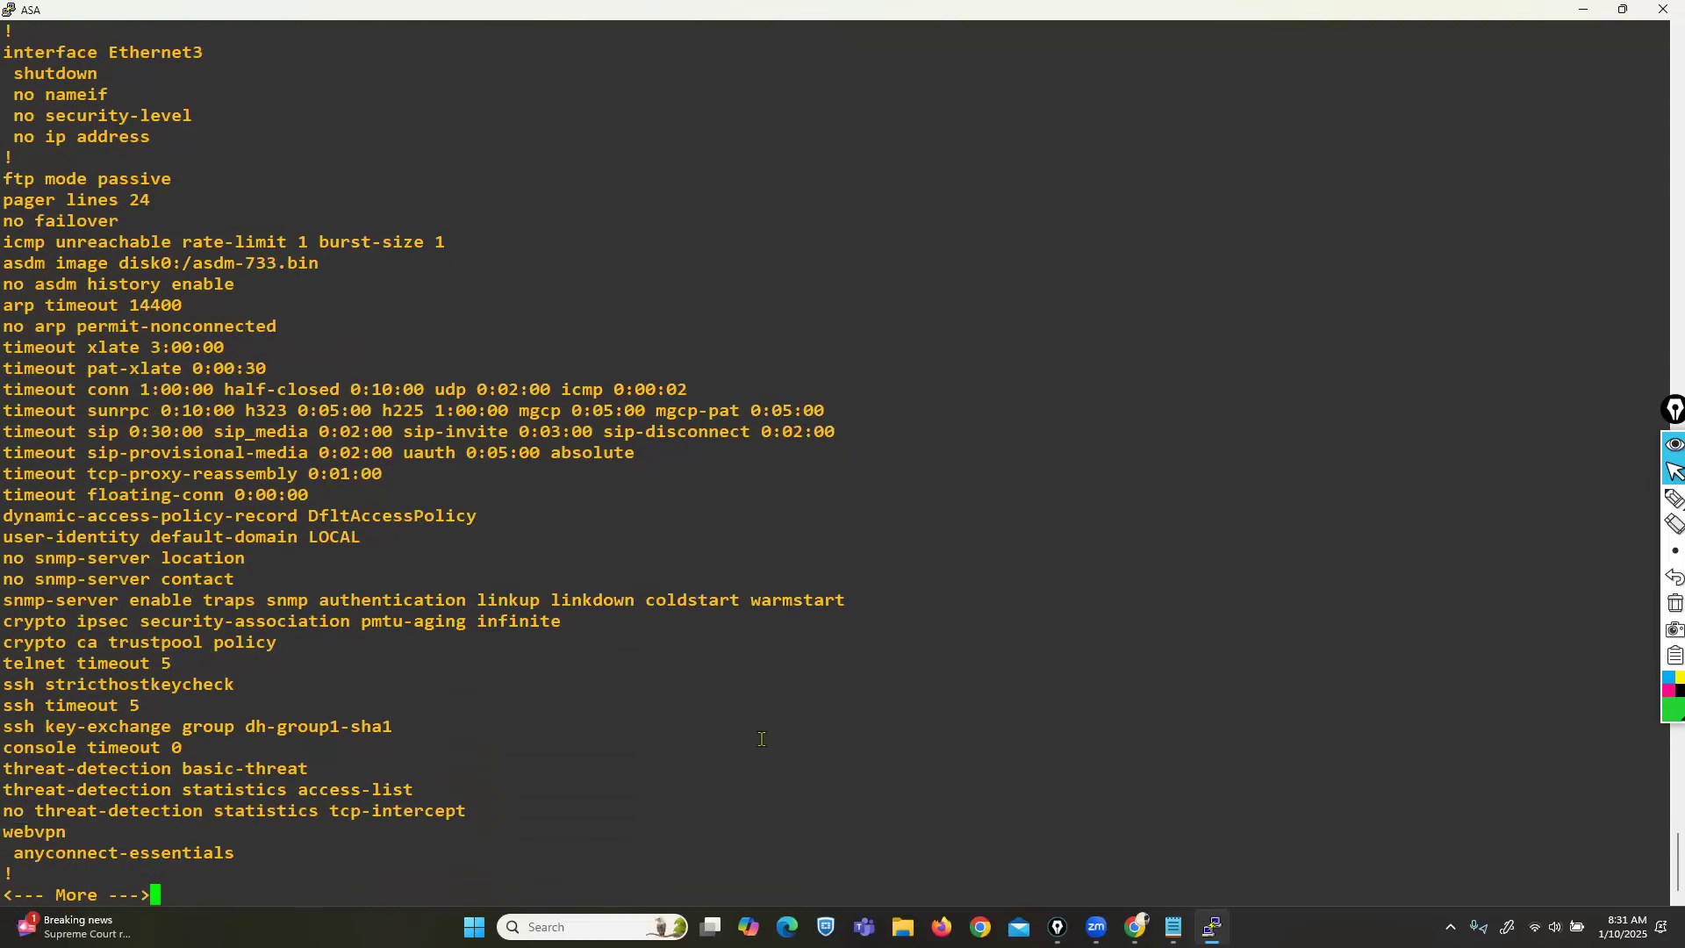
{"action": "key", "text": "Return"}
{"action": "key", "text": "Return"}
{"action": "key", "text": "Return"}
{"action": "key", "text": "Return"}
{"action": "key", "text": "Return"}
{"action": "key", "text": "Return"}
{"action": "key", "text": "Return"}
{"action": "key", "text": "Return"}
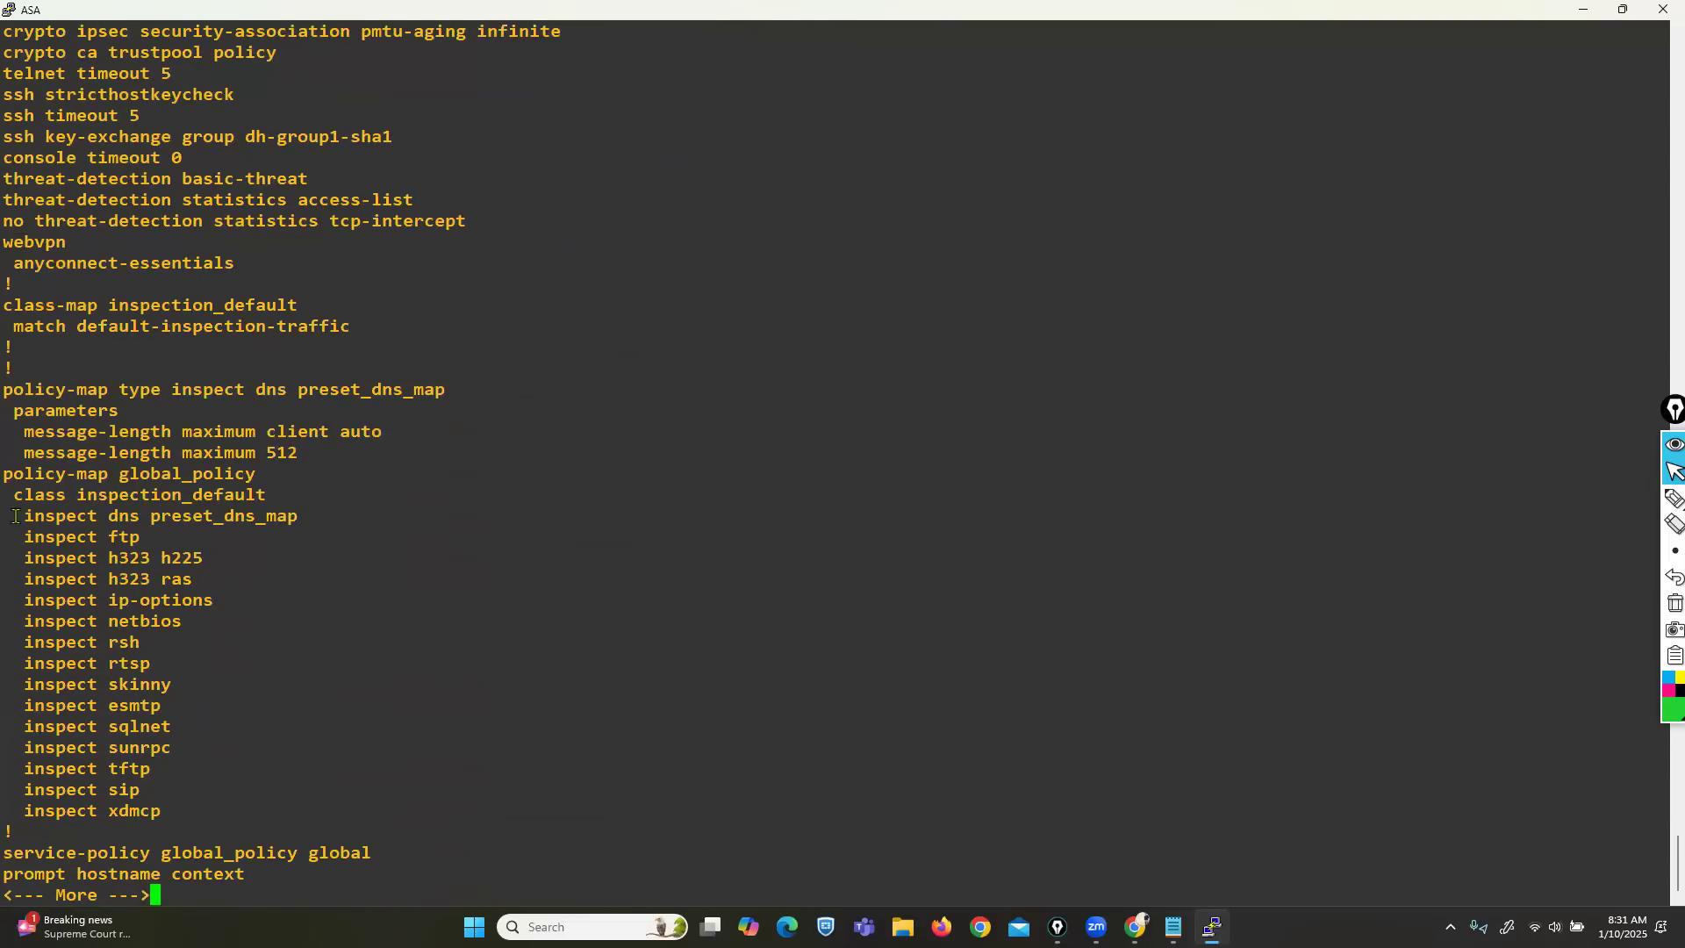
Highlight global_policy, its class inspection_default line and the inspect list through xdmcp.
{"action": "left_click_drag", "start_coordinate": [27, 477], "coordinate": [247, 472]}
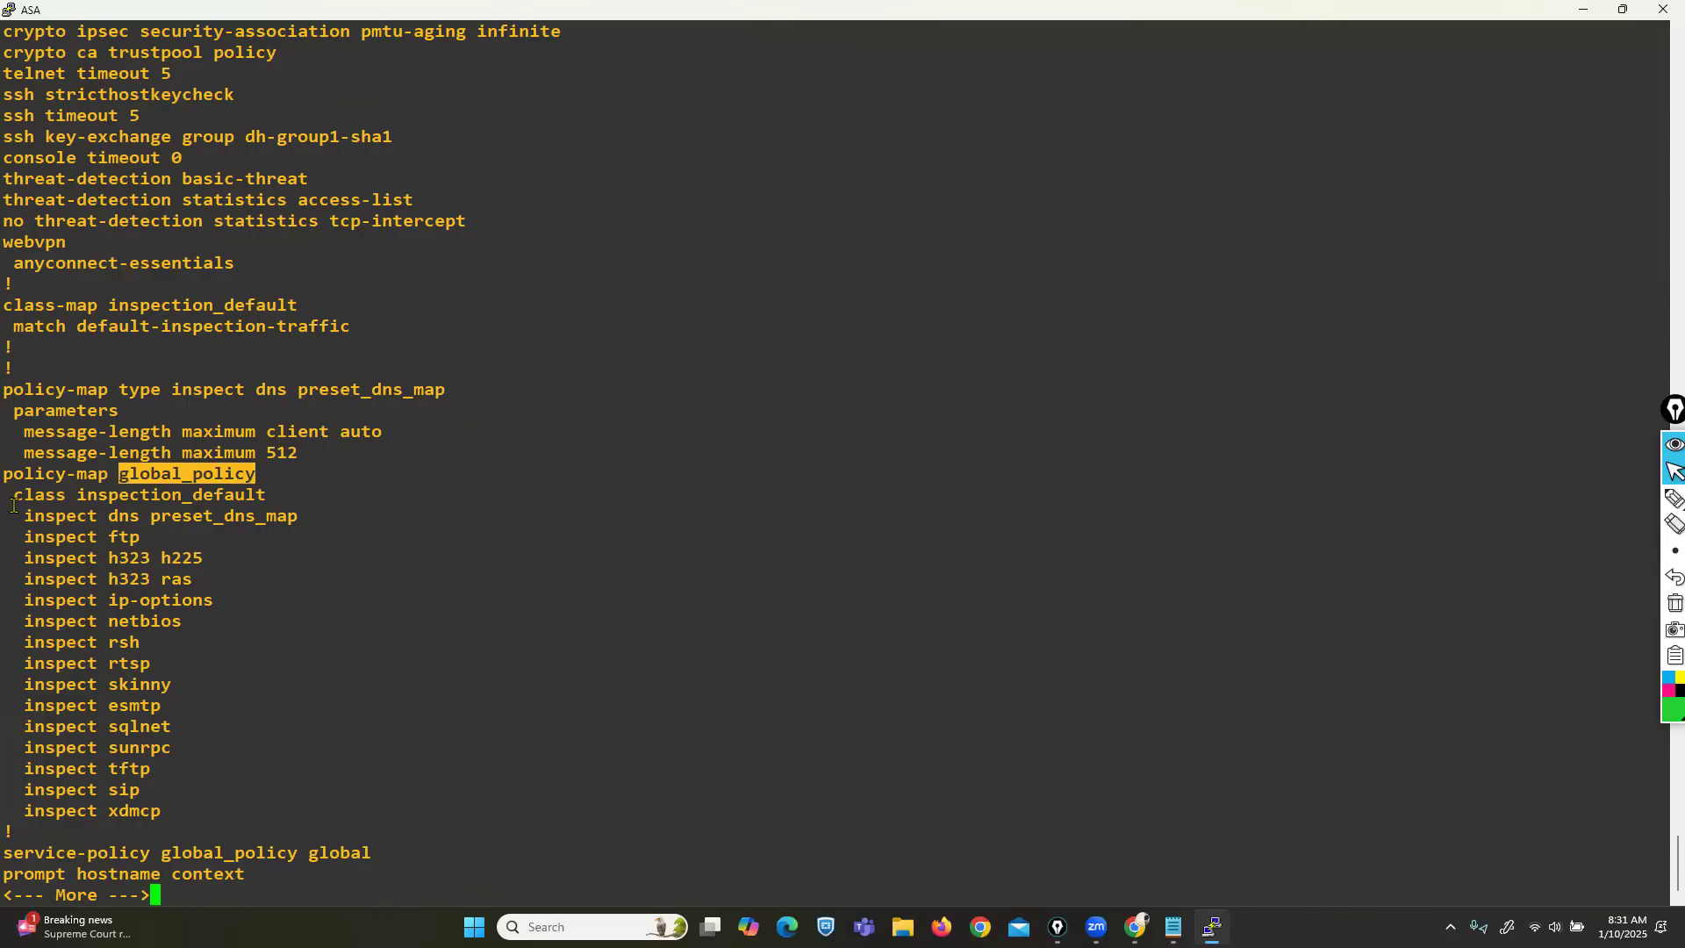
{"action": "left_click_drag", "start_coordinate": [12, 495], "coordinate": [232, 496]}
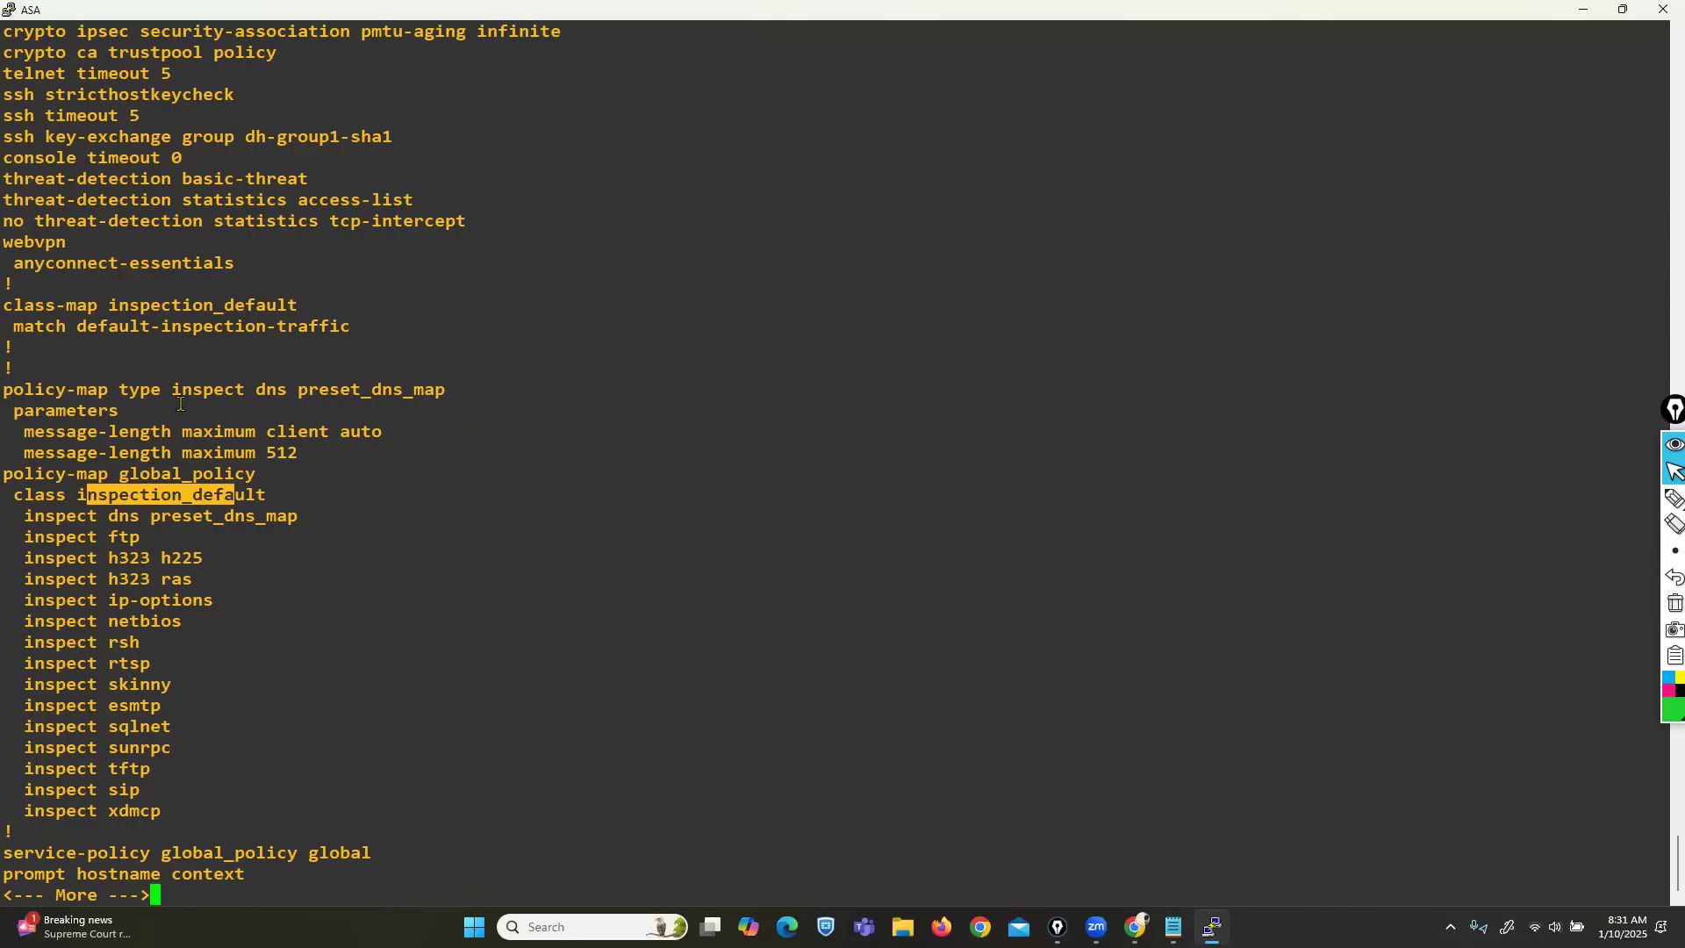
{"action": "left_click_drag", "start_coordinate": [109, 306], "coordinate": [289, 308]}
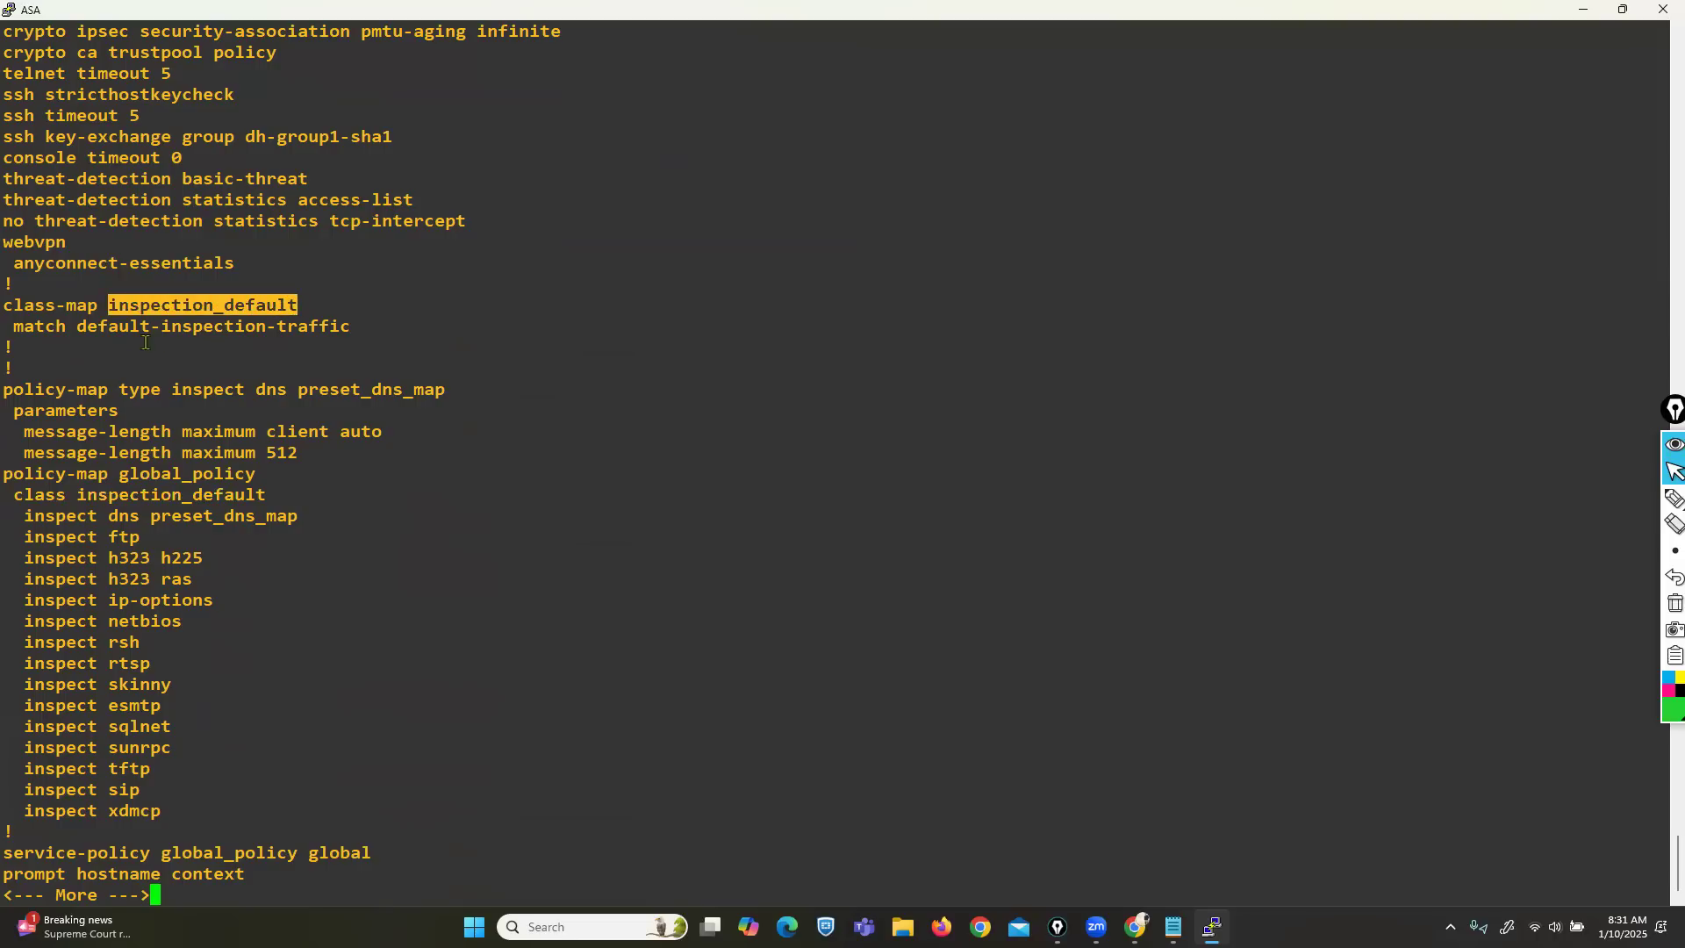
{"action": "left_click_drag", "start_coordinate": [13, 496], "coordinate": [252, 492]}
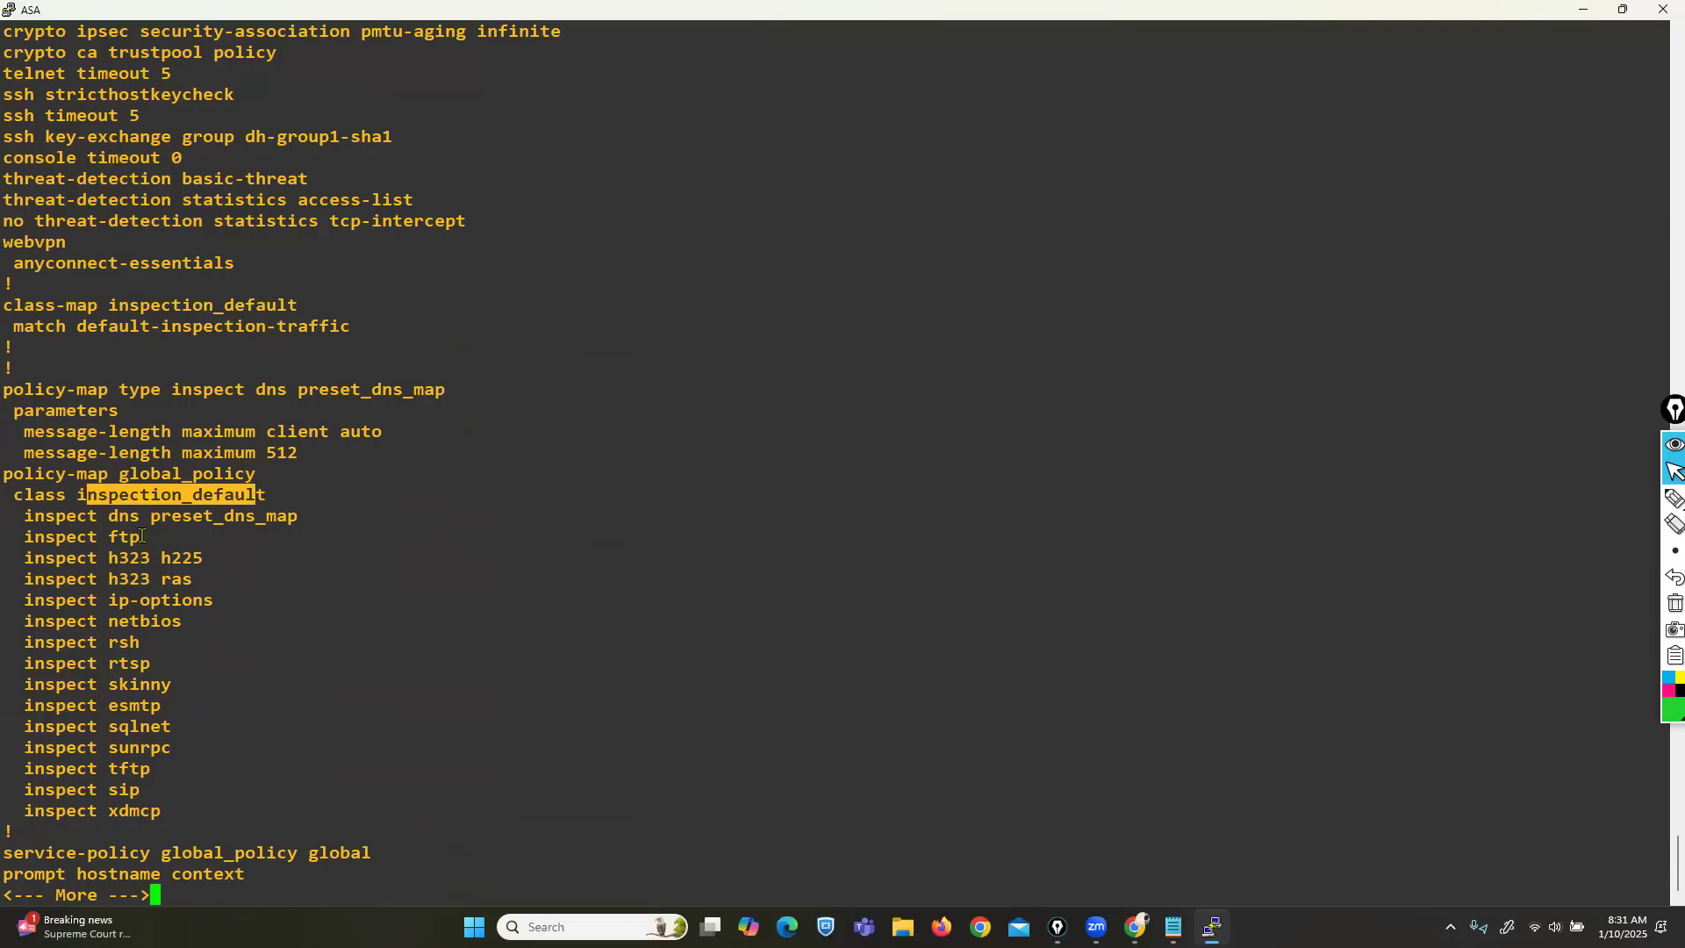
{"action": "left_click_drag", "start_coordinate": [114, 515], "coordinate": [186, 792]}
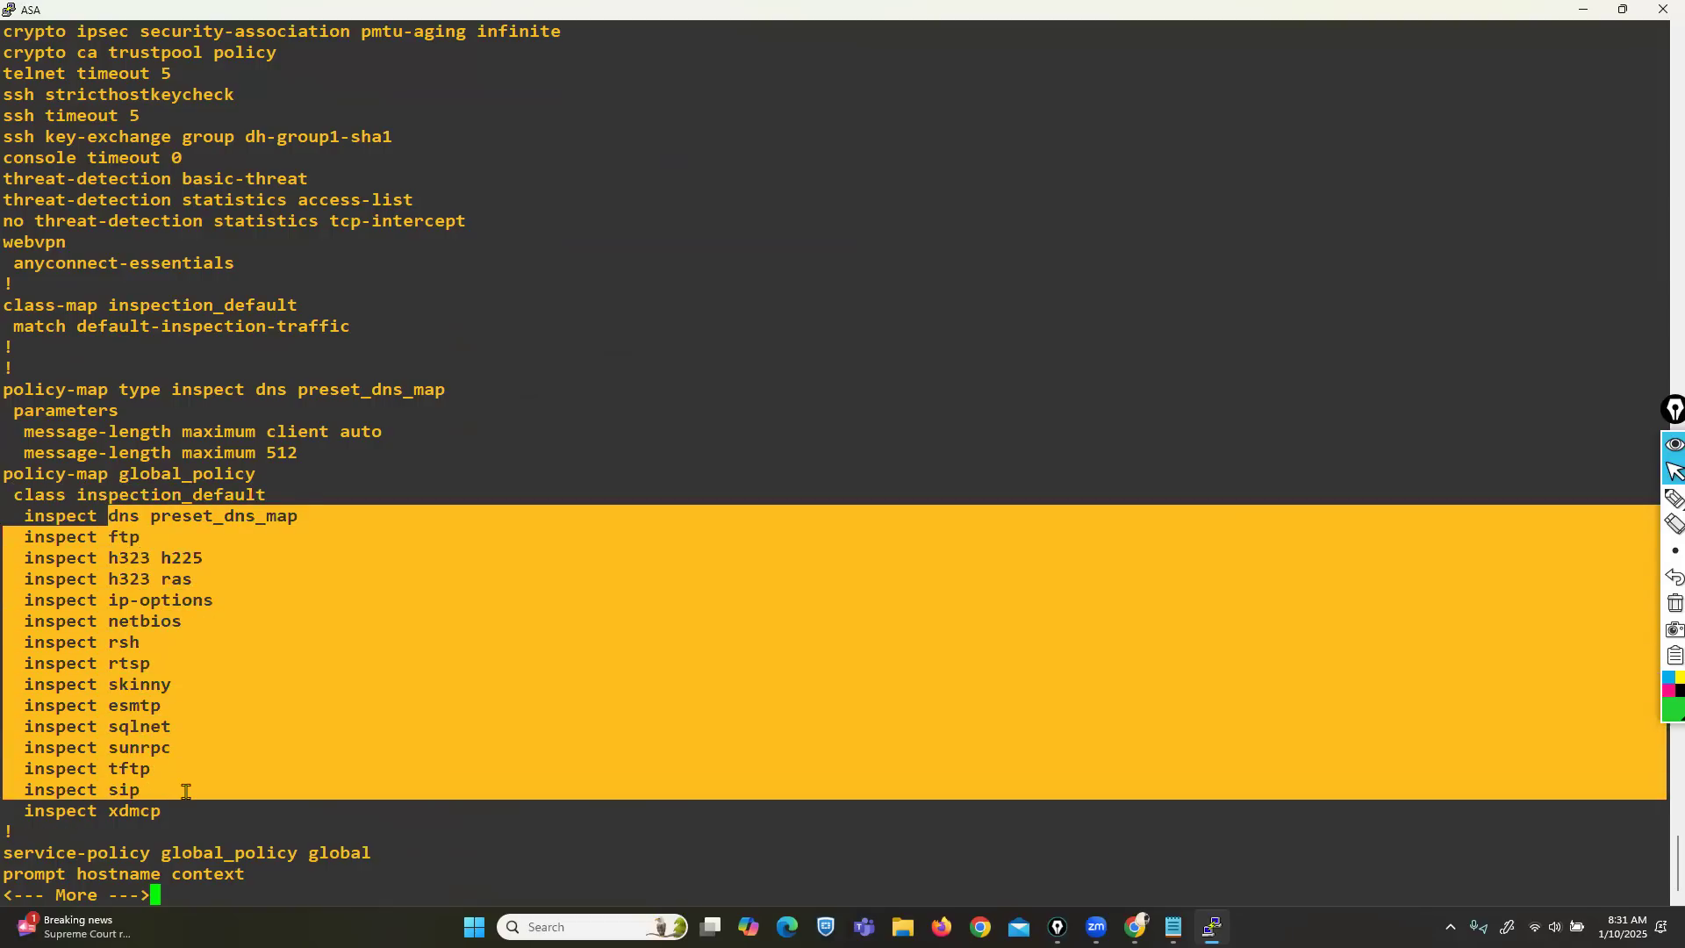
{"action": "left_click", "coordinate": [186, 792]}
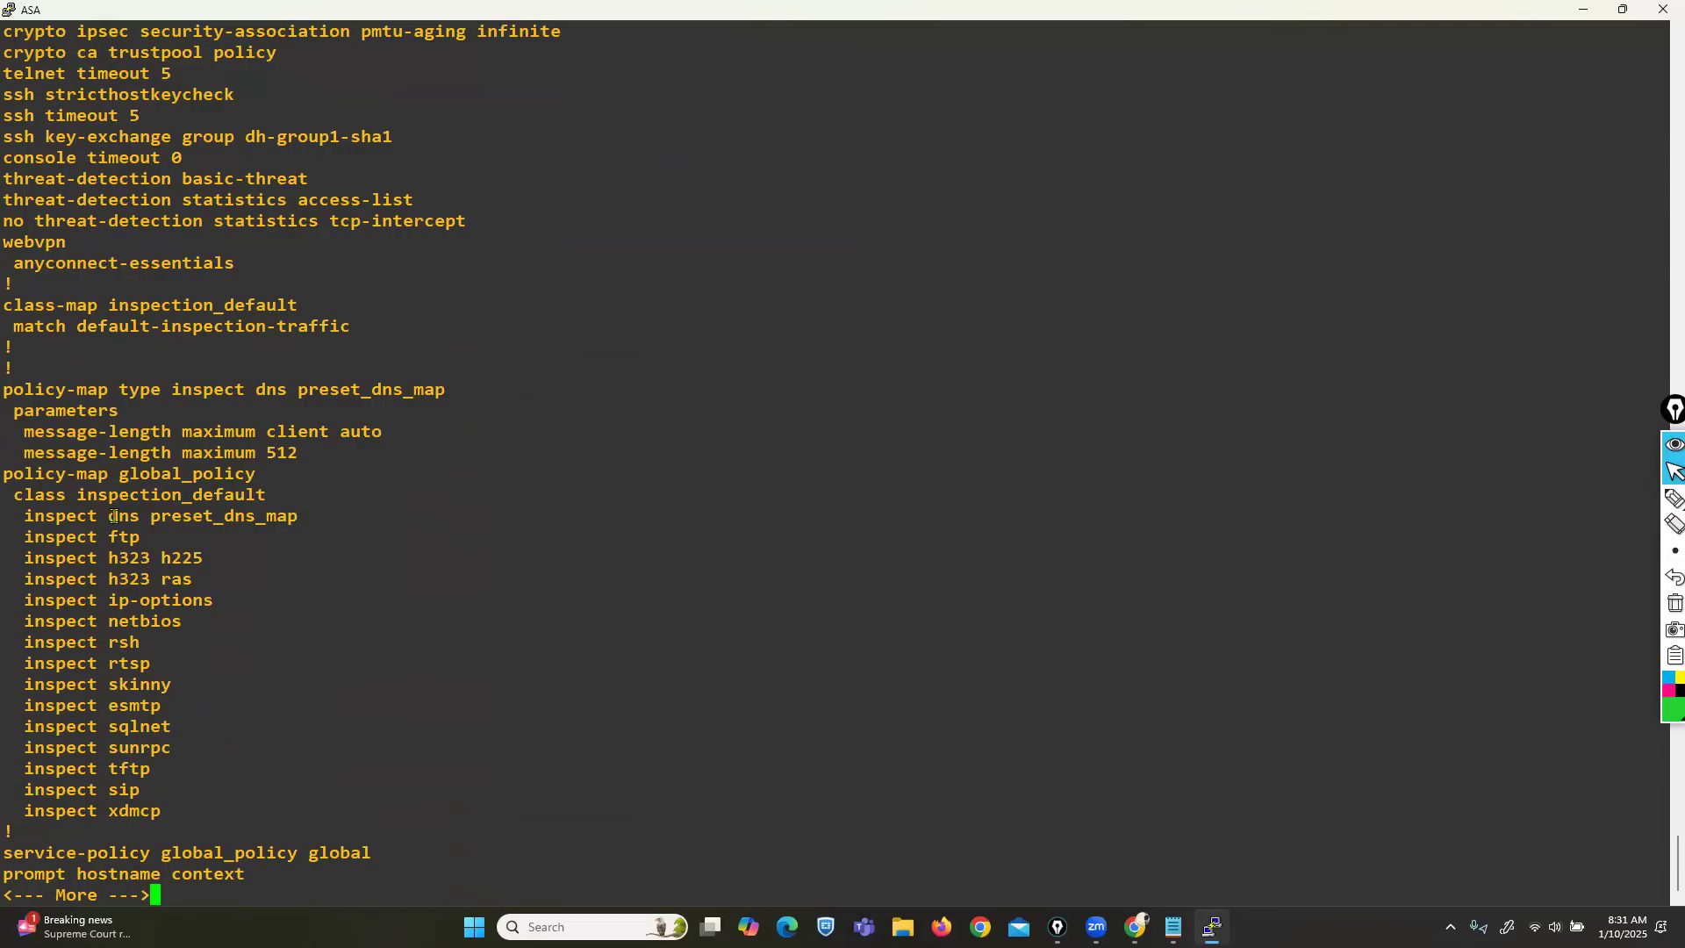
{"action": "left_click_drag", "start_coordinate": [114, 514], "coordinate": [175, 809]}
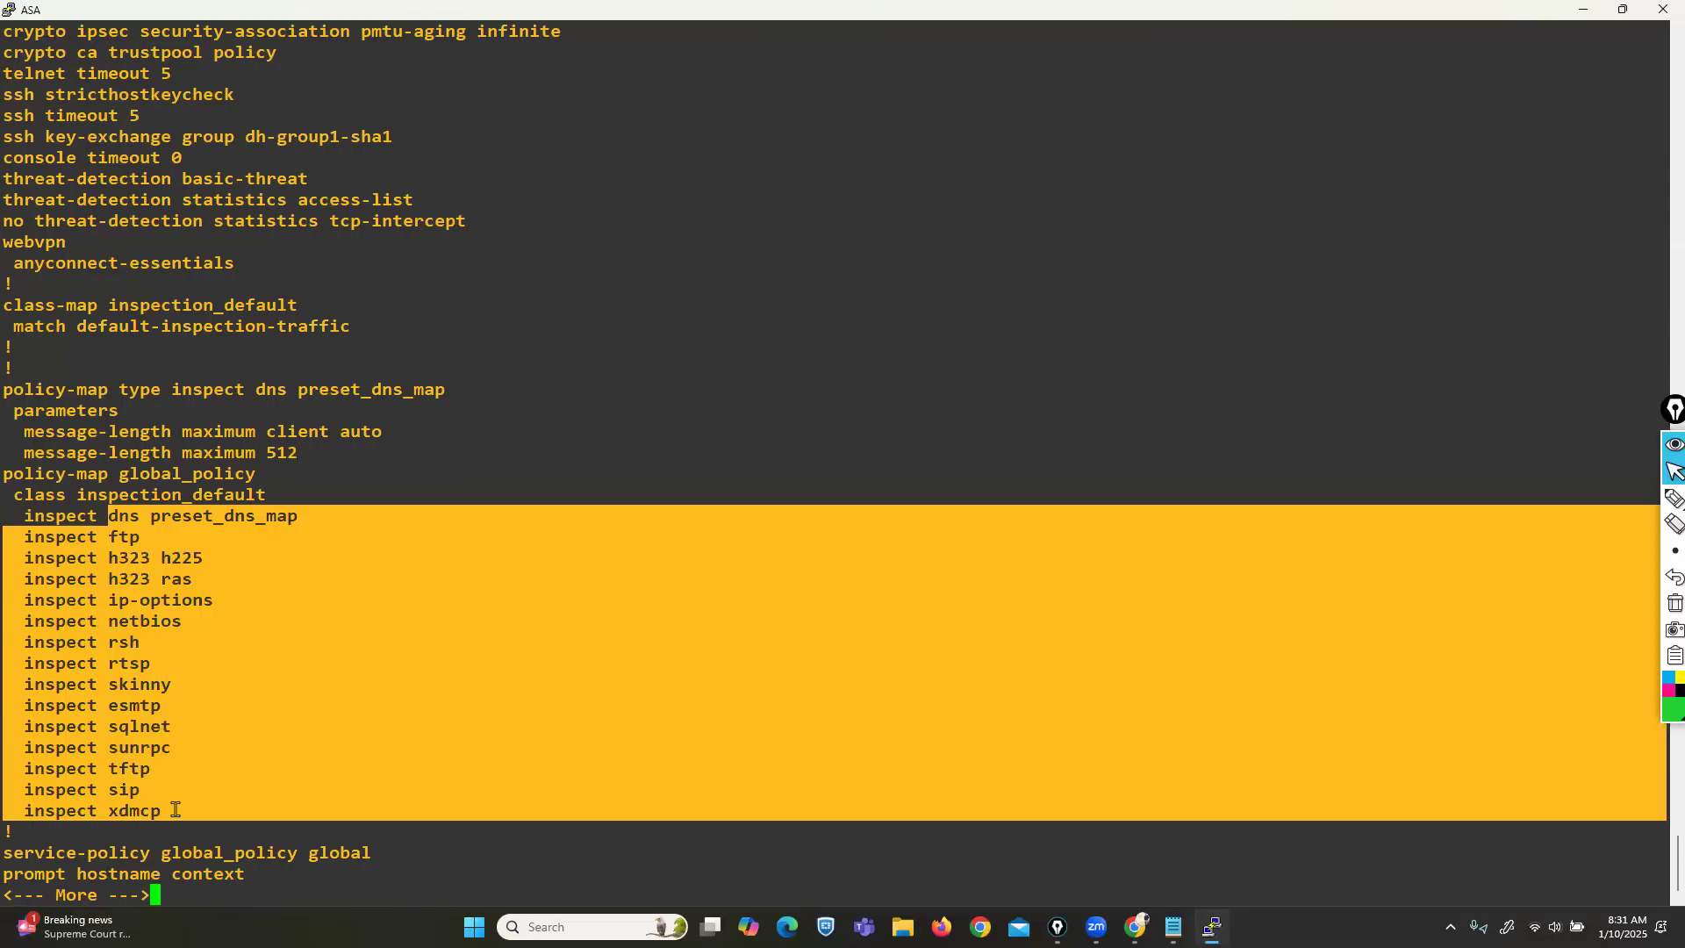
{"action": "left_click", "coordinate": [138, 649]}
{"action": "left_click_drag", "start_coordinate": [118, 524], "coordinate": [219, 801]}
Copy 'policy-map global_policy' and paste it in configuration mode to edit the global policy.
{"action": "left_click", "coordinate": [156, 654]}
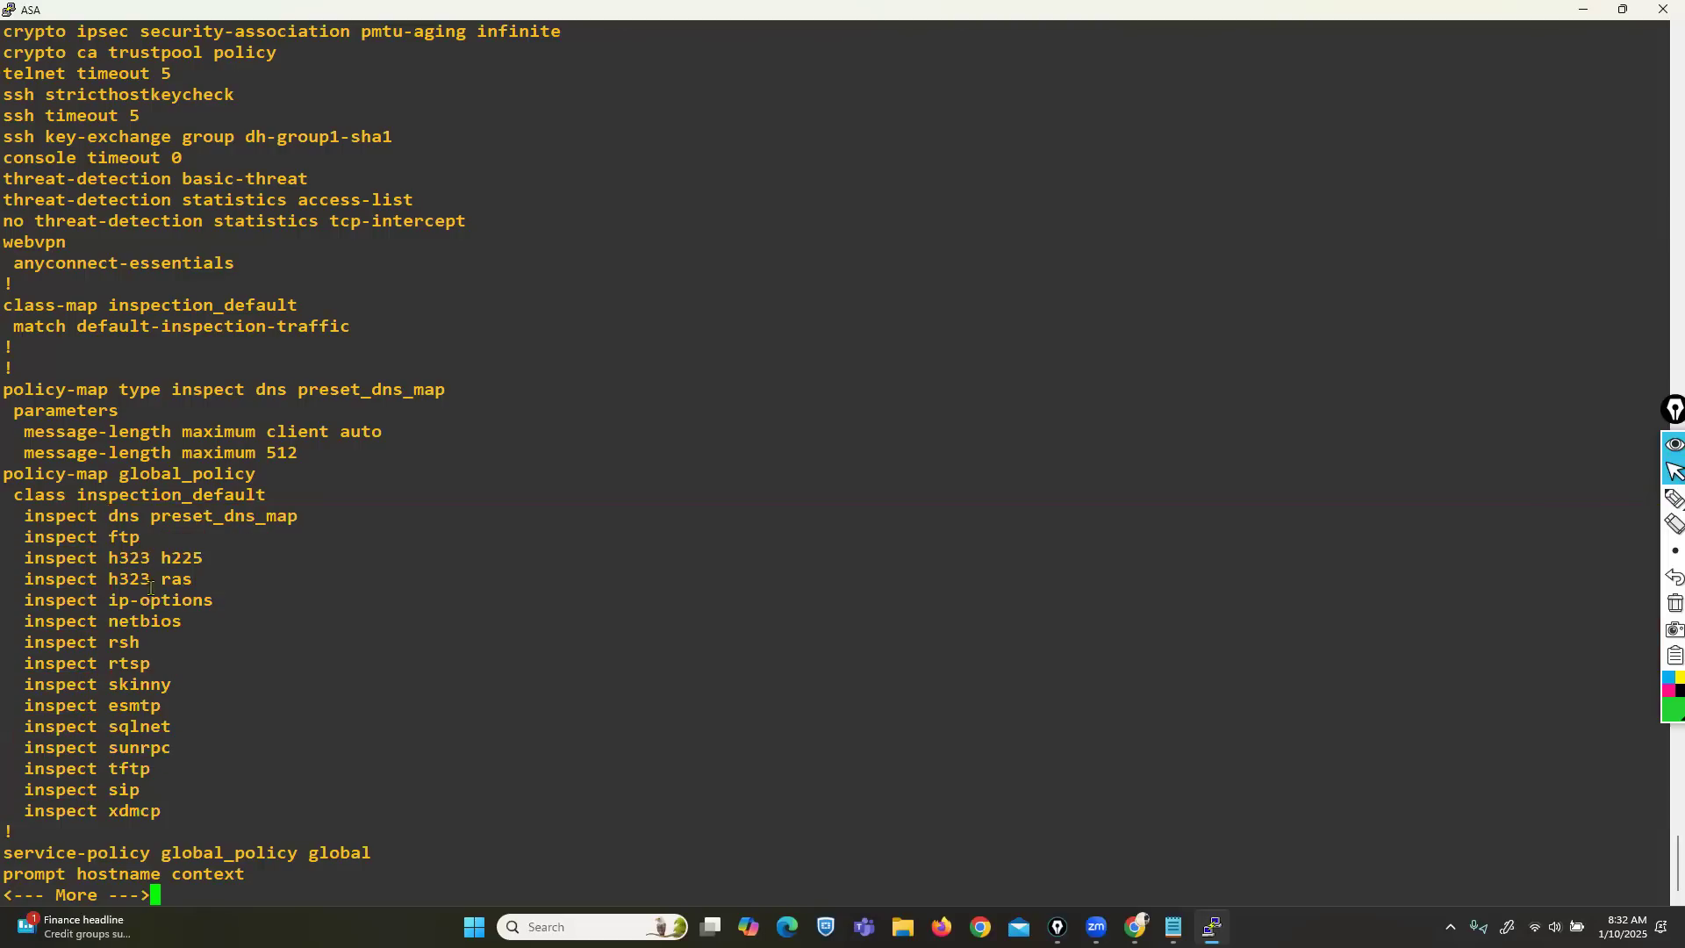
{"action": "left_click_drag", "start_coordinate": [109, 516], "coordinate": [161, 621]}
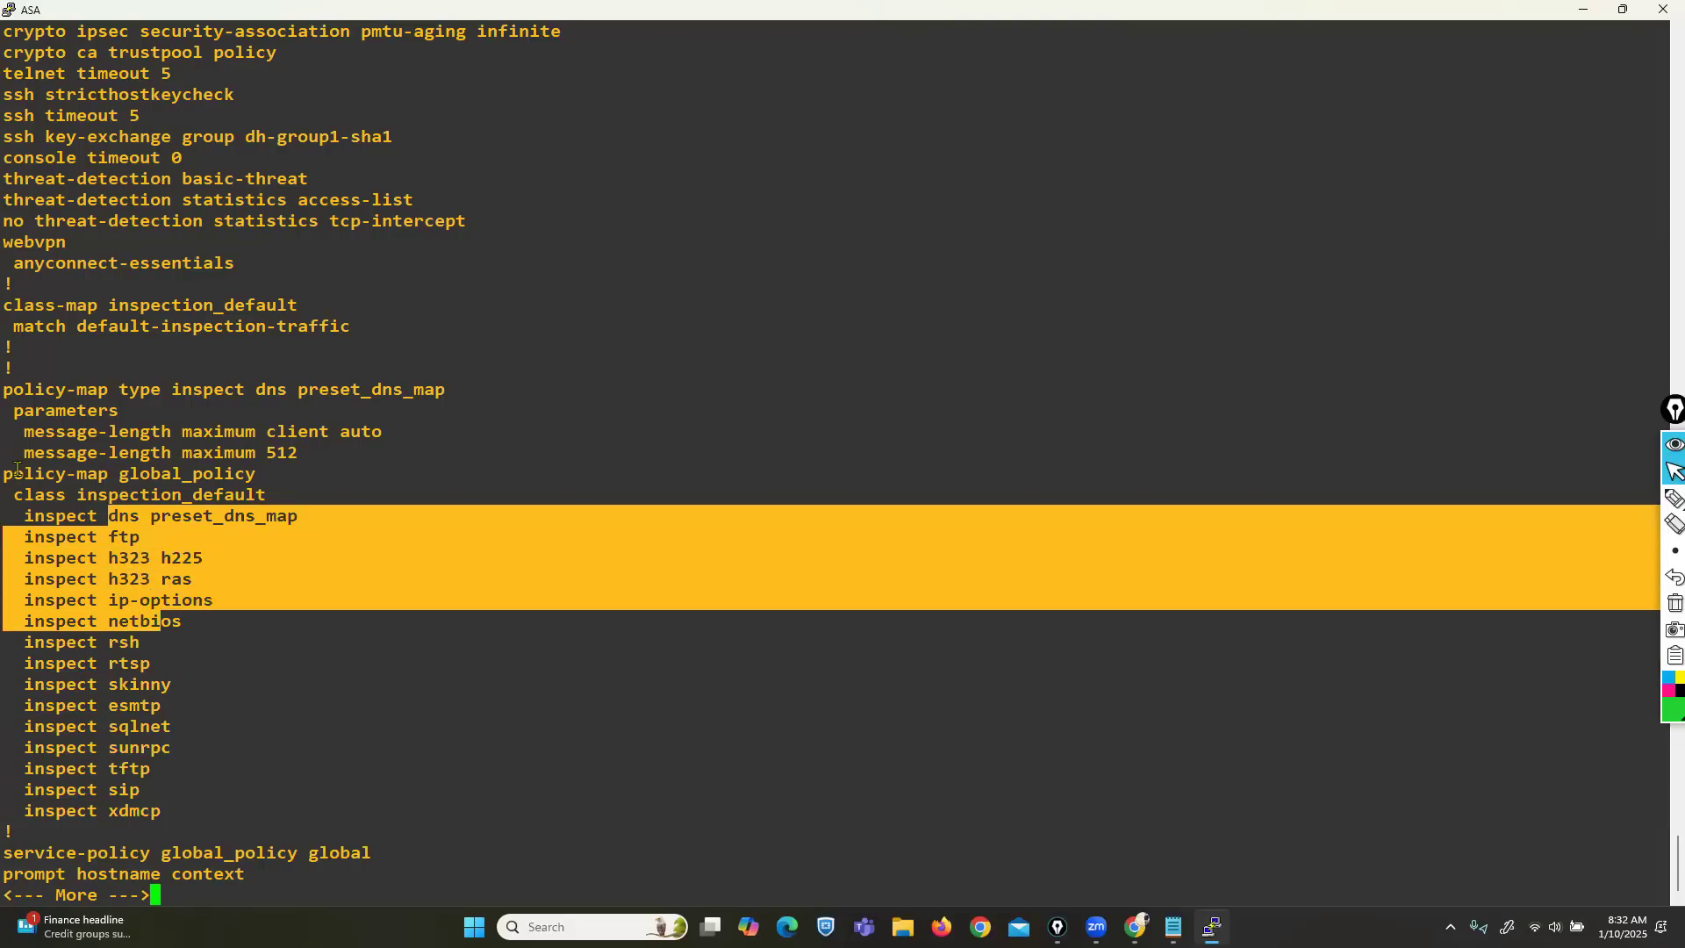
{"action": "left_click_drag", "start_coordinate": [13, 474], "coordinate": [252, 471]}
{"action": "key", "text": "super+c"}
{"action": "key", "text": "space"}
{"action": "type", "text": "c"}
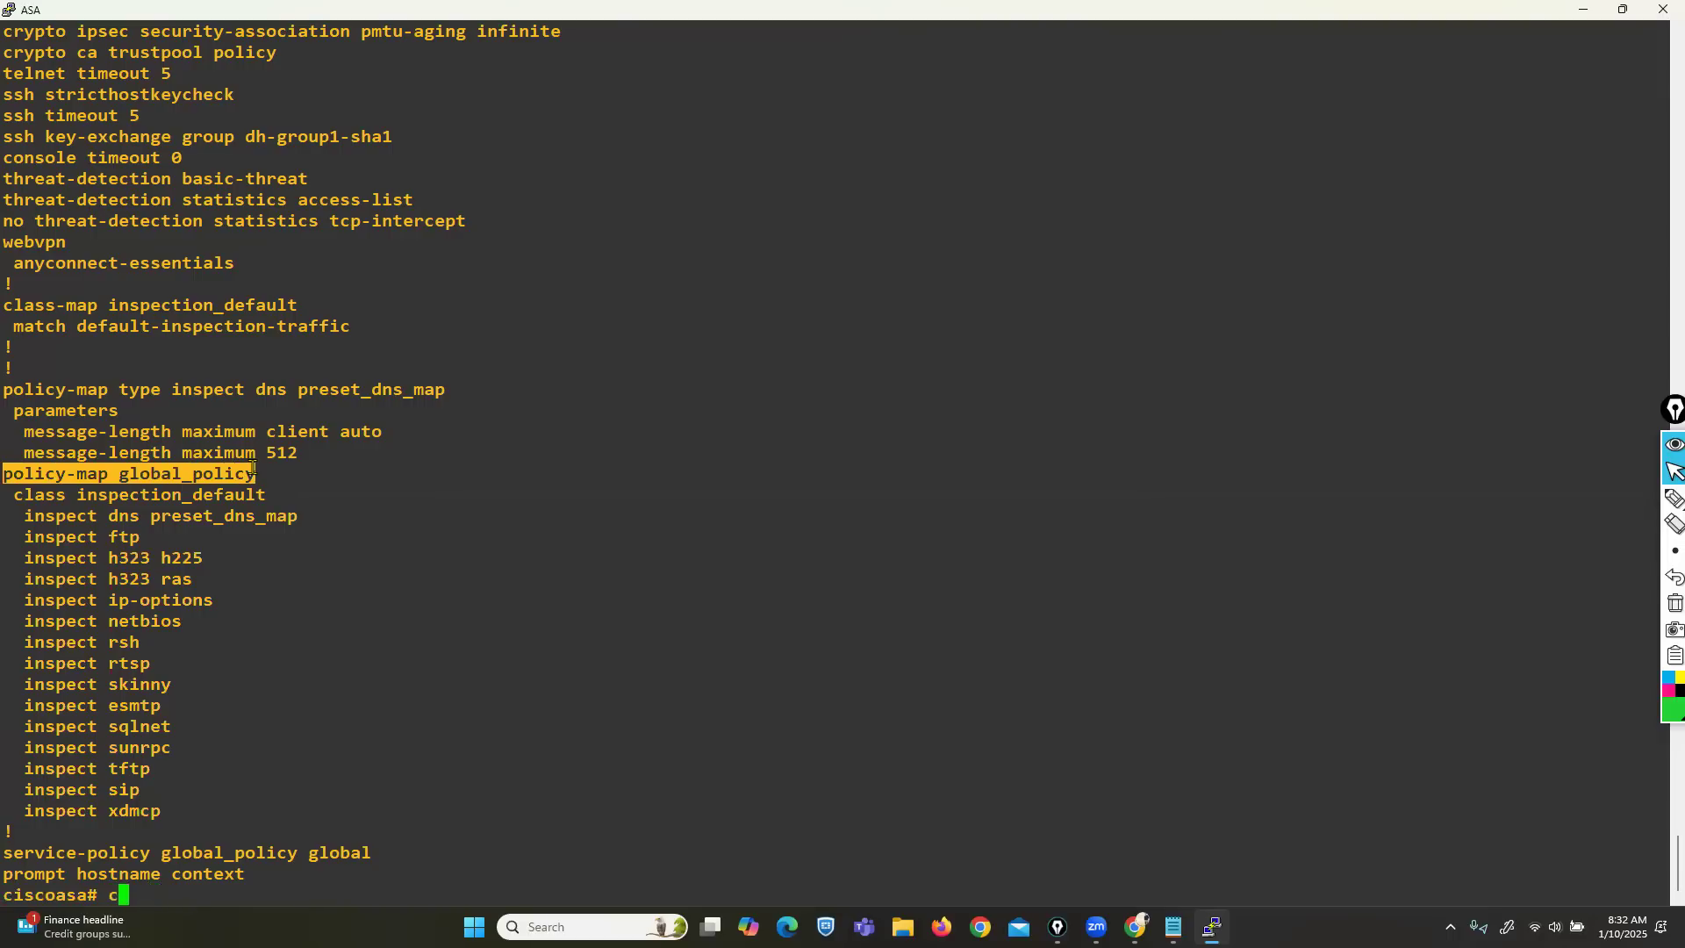
{"action": "type", "text": "onf t"}
{"action": "key", "text": "Return"}
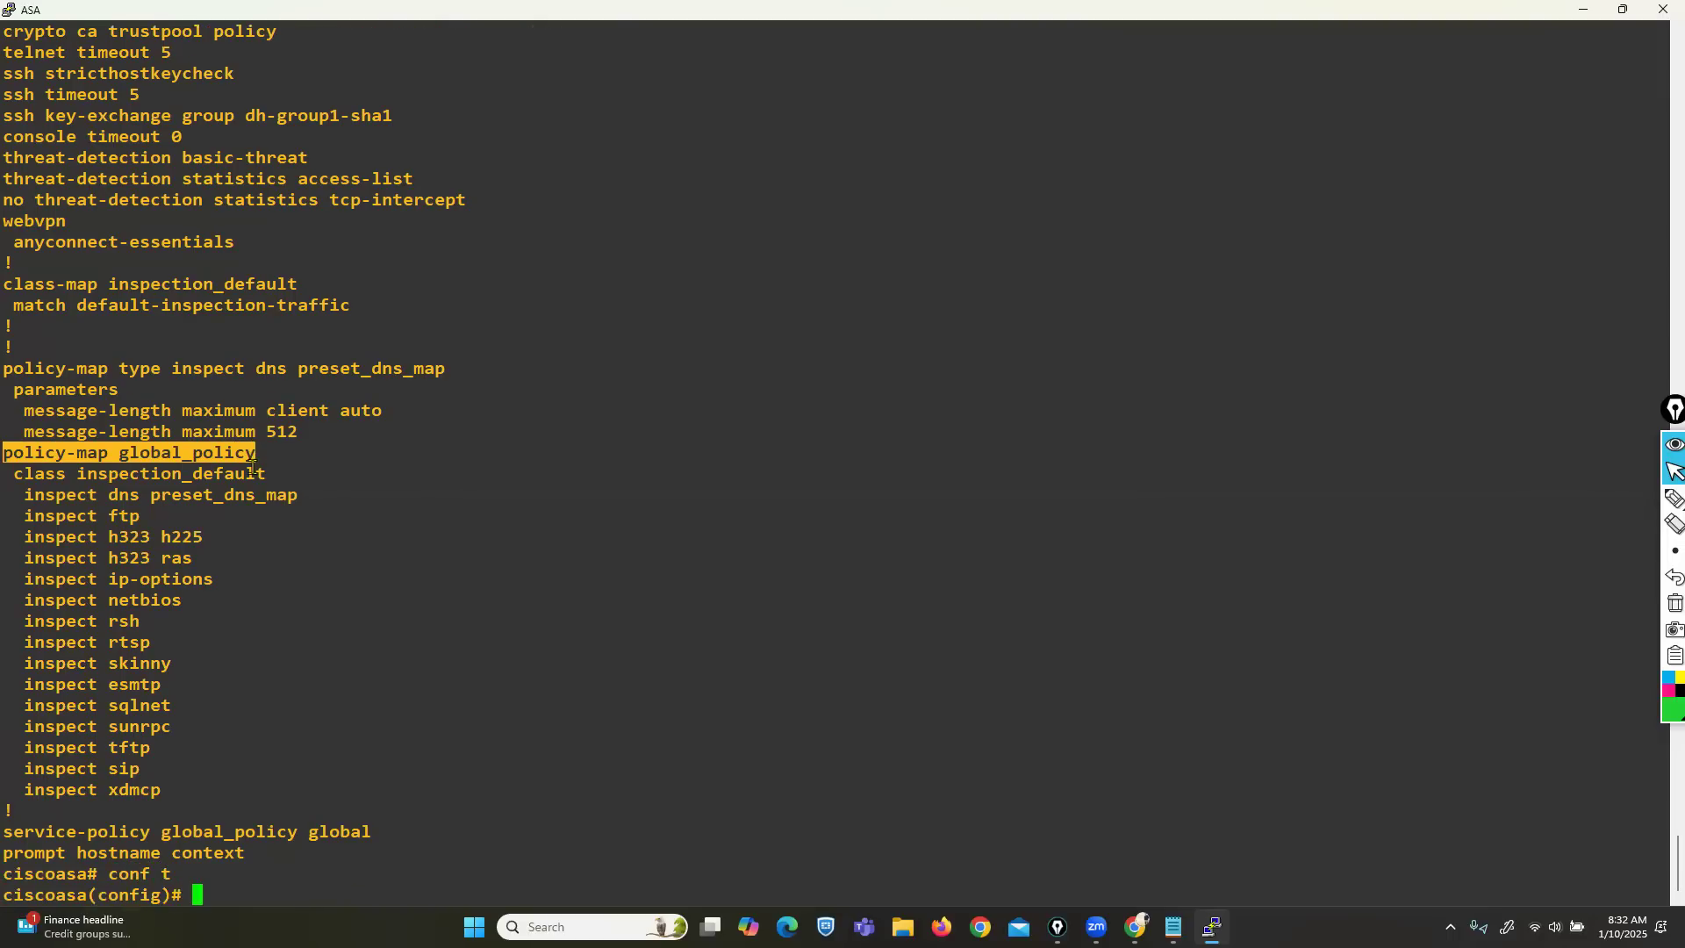
{"action": "right_click", "coordinate": [471, 858]}
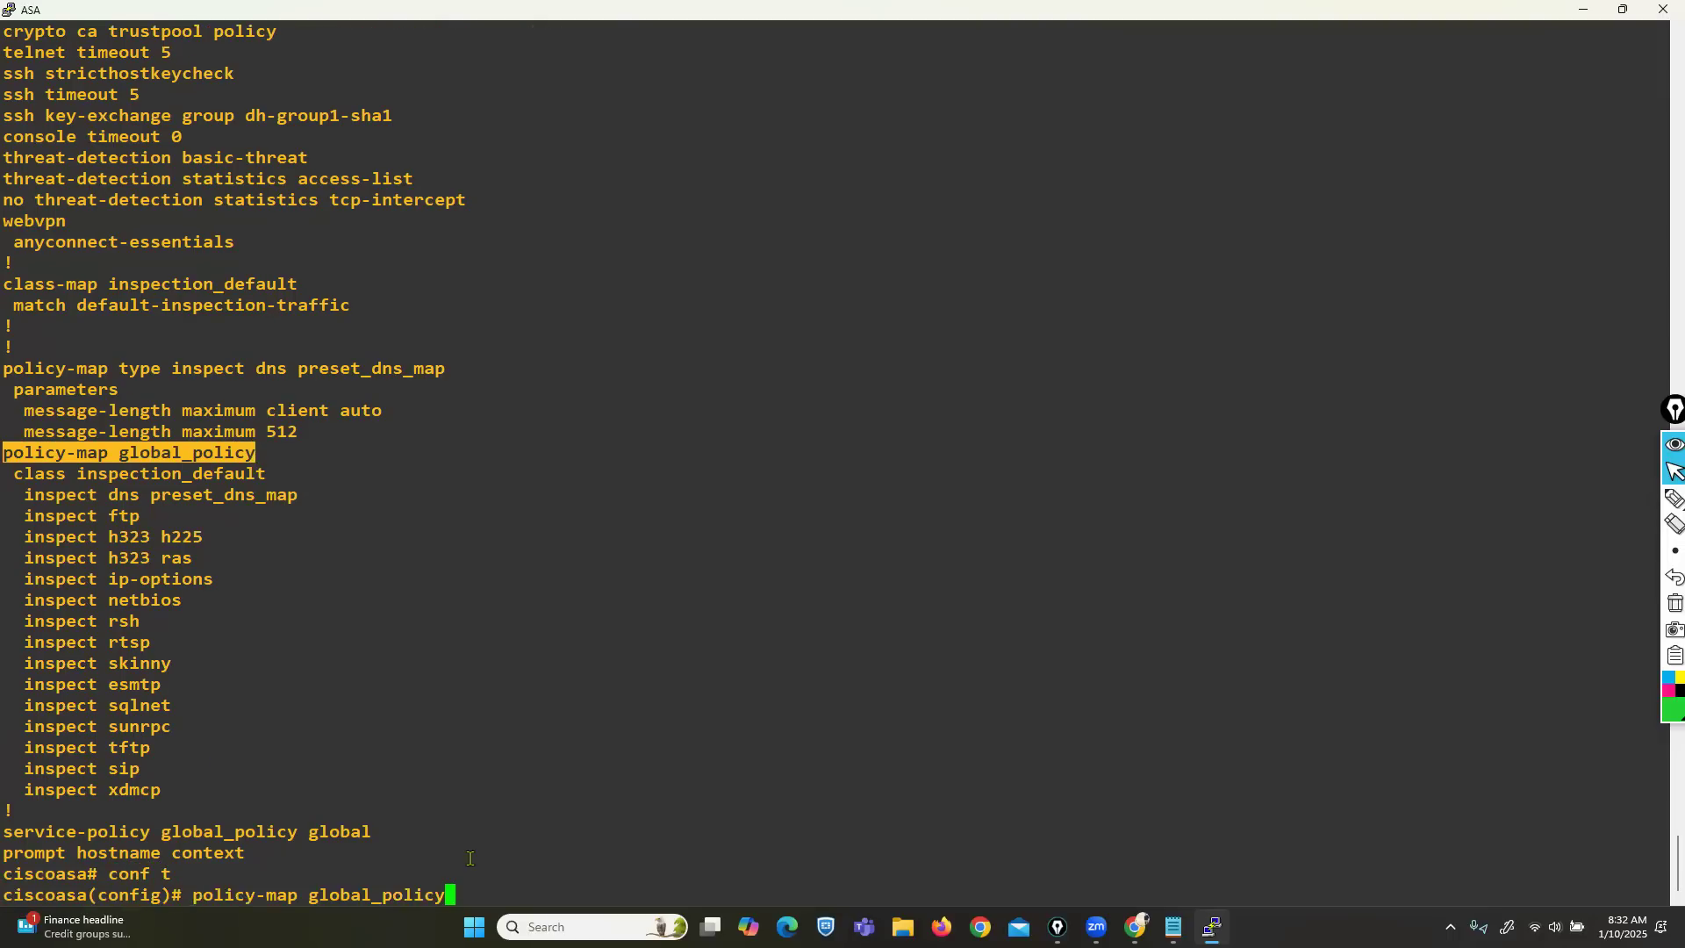
{"action": "key", "text": "Return"}
{"action": "scroll", "coordinate": [436, 718], "scroll_direction": "up", "scroll_amount": 7}
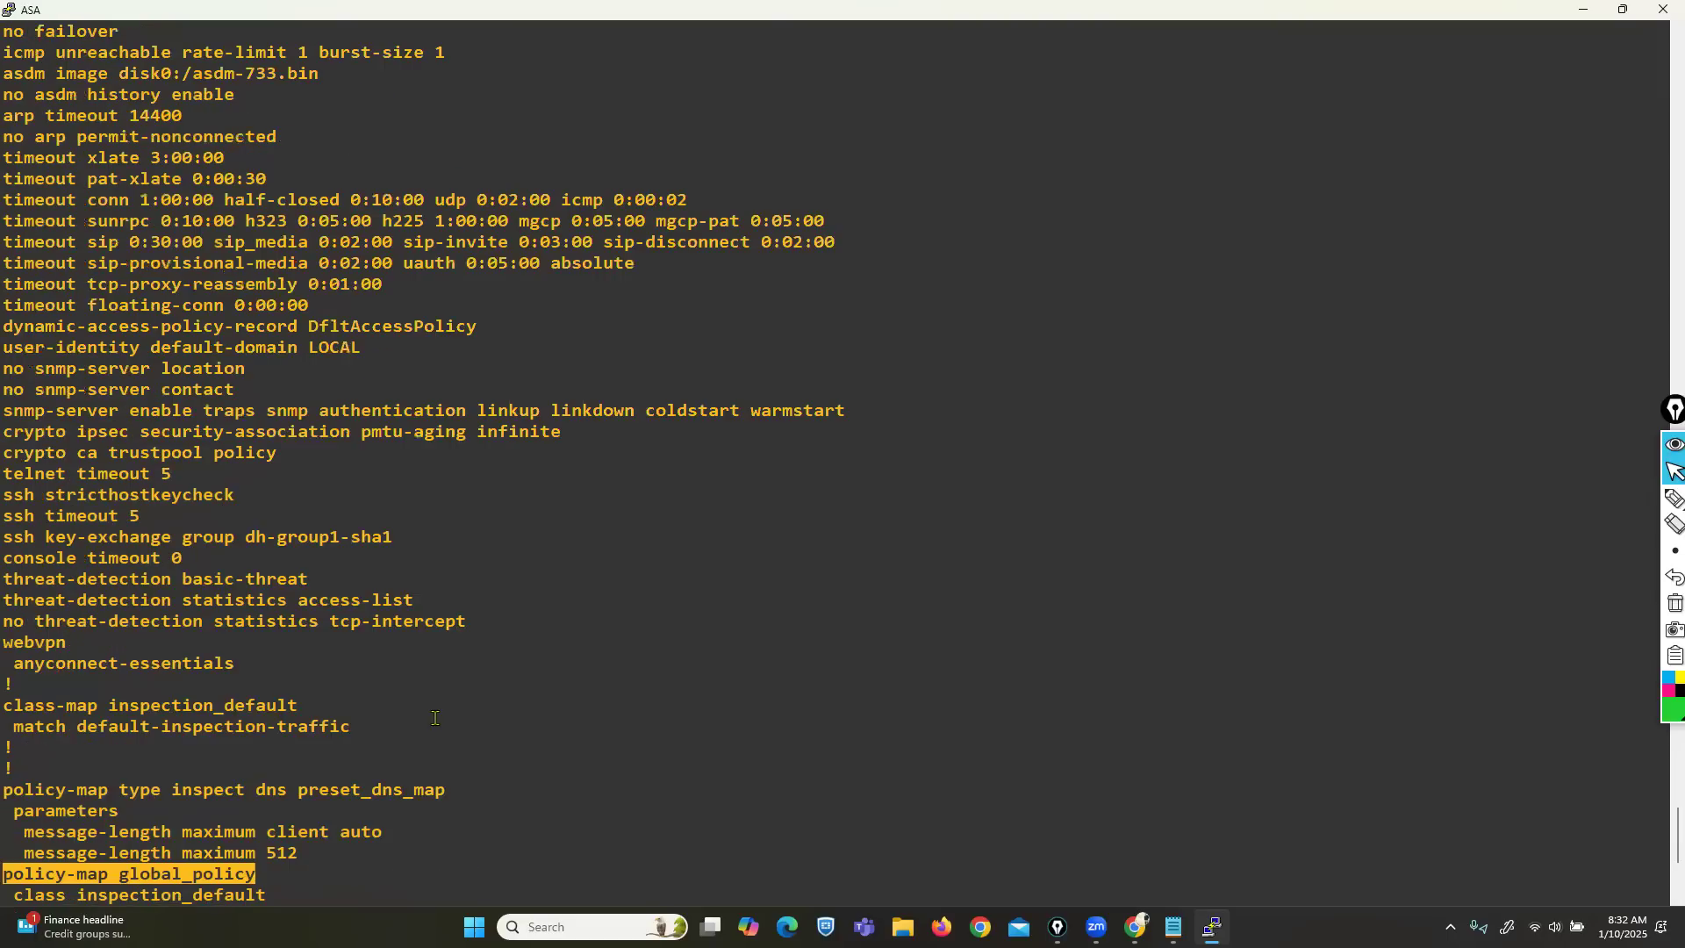
{"action": "left_click_drag", "start_coordinate": [7, 704], "coordinate": [106, 705]}
{"action": "scroll", "coordinate": [650, 667], "scroll_direction": "down", "scroll_amount": 7}
{"action": "scroll", "coordinate": [628, 680], "scroll_direction": "up", "scroll_amount": 14}
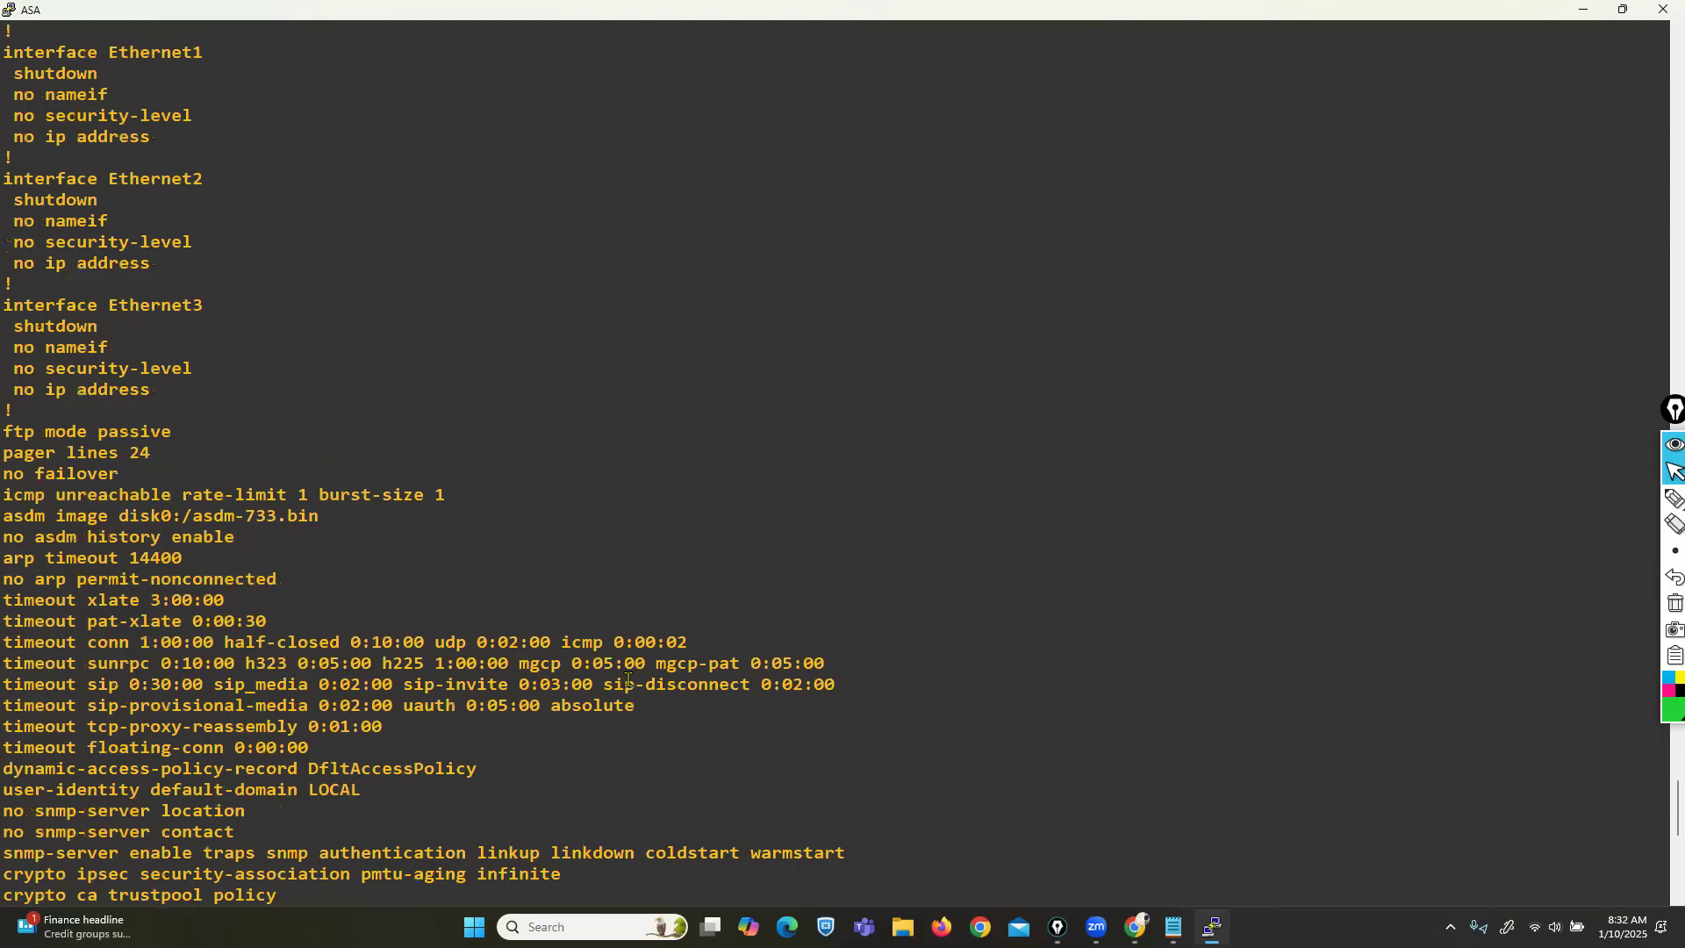
{"action": "scroll", "coordinate": [628, 680], "scroll_direction": "up", "scroll_amount": 7}
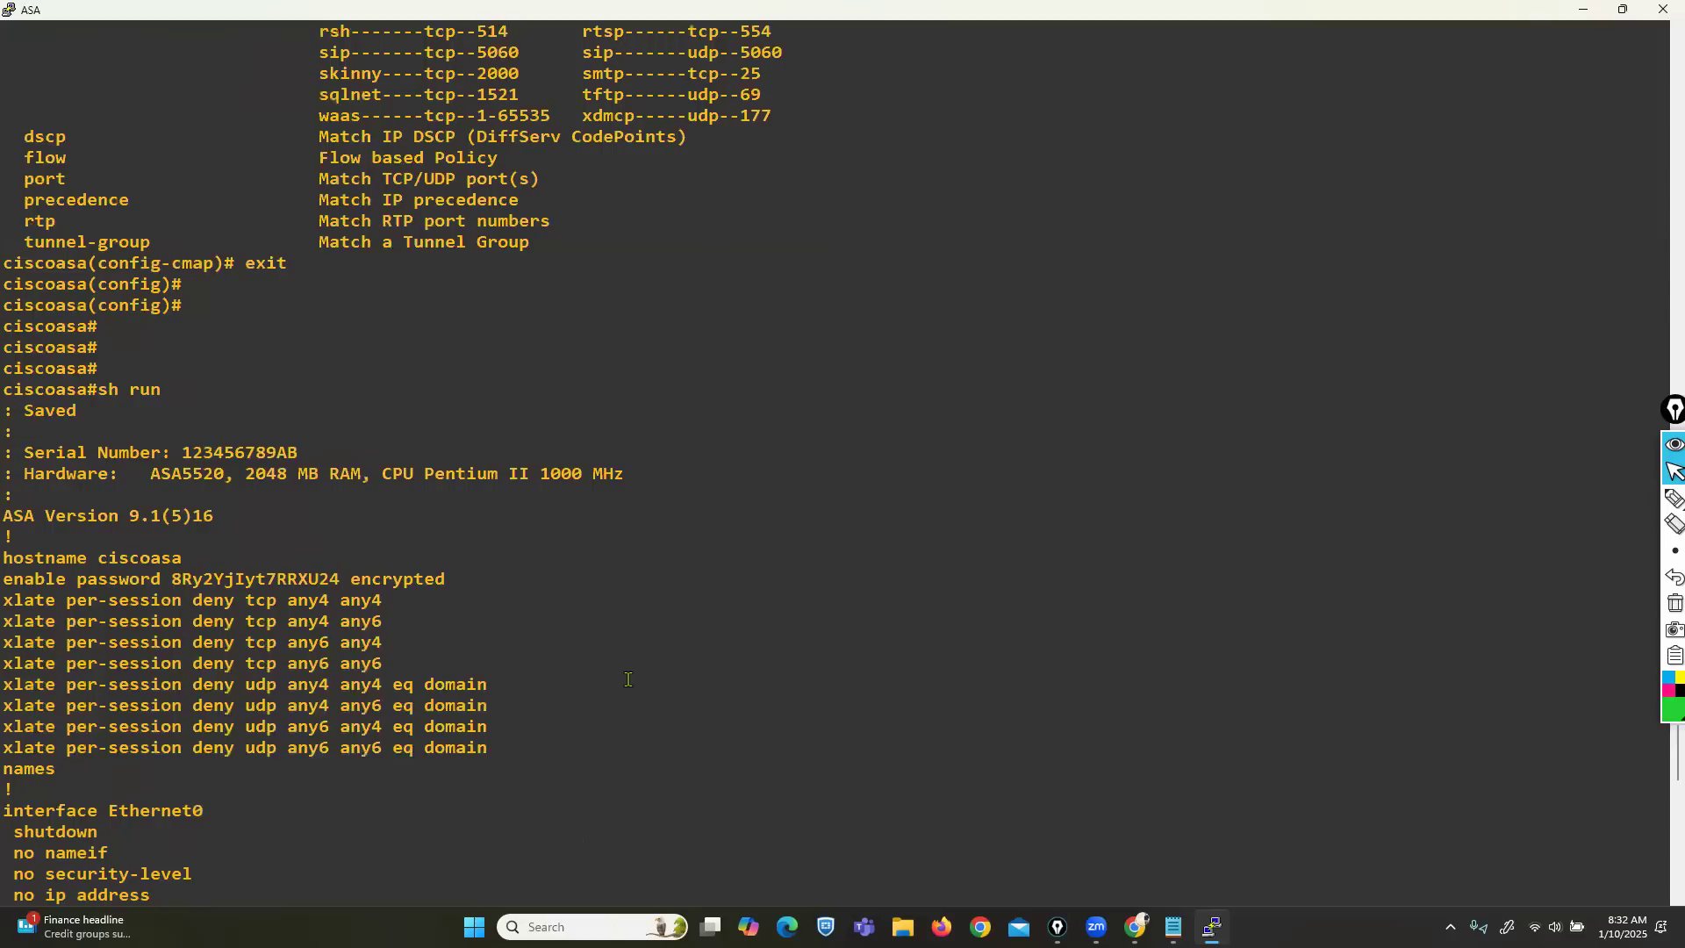
{"action": "scroll", "coordinate": [628, 680], "scroll_direction": "down", "scroll_amount": 20}
Return to the exec prompt and page 'sh run' past service-policy and call-home to ': end'.
{"action": "key", "text": "ctrl+z"}
{"action": "key", "text": "Return"}
{"action": "key", "text": "Up"}
{"action": "key", "text": "Up"}
{"action": "key", "text": "Up"}
{"action": "key", "text": "Return"}
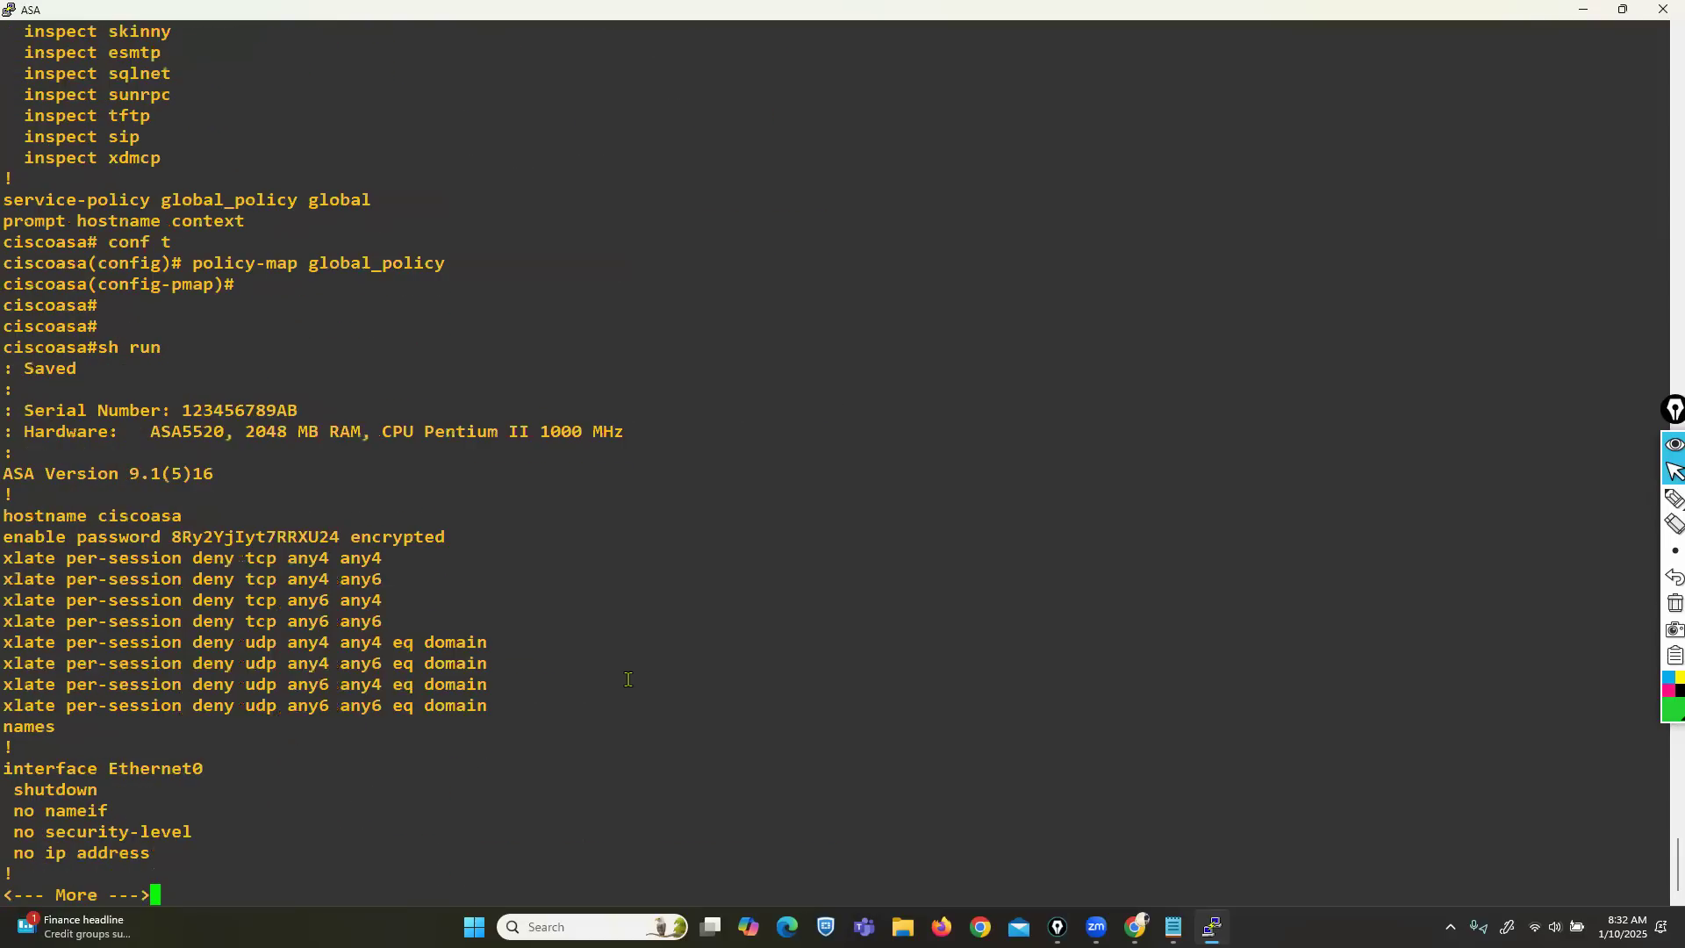
{"action": "key", "text": "Return"}
{"action": "key", "text": "Return"}
{"action": "key", "text": "Return"}
{"action": "key", "text": "Return"}
{"action": "key", "text": "Return"}
{"action": "key", "text": "Return"}
{"action": "key", "text": "Return"}
{"action": "key", "text": "Return"}
{"action": "key", "text": "Return"}
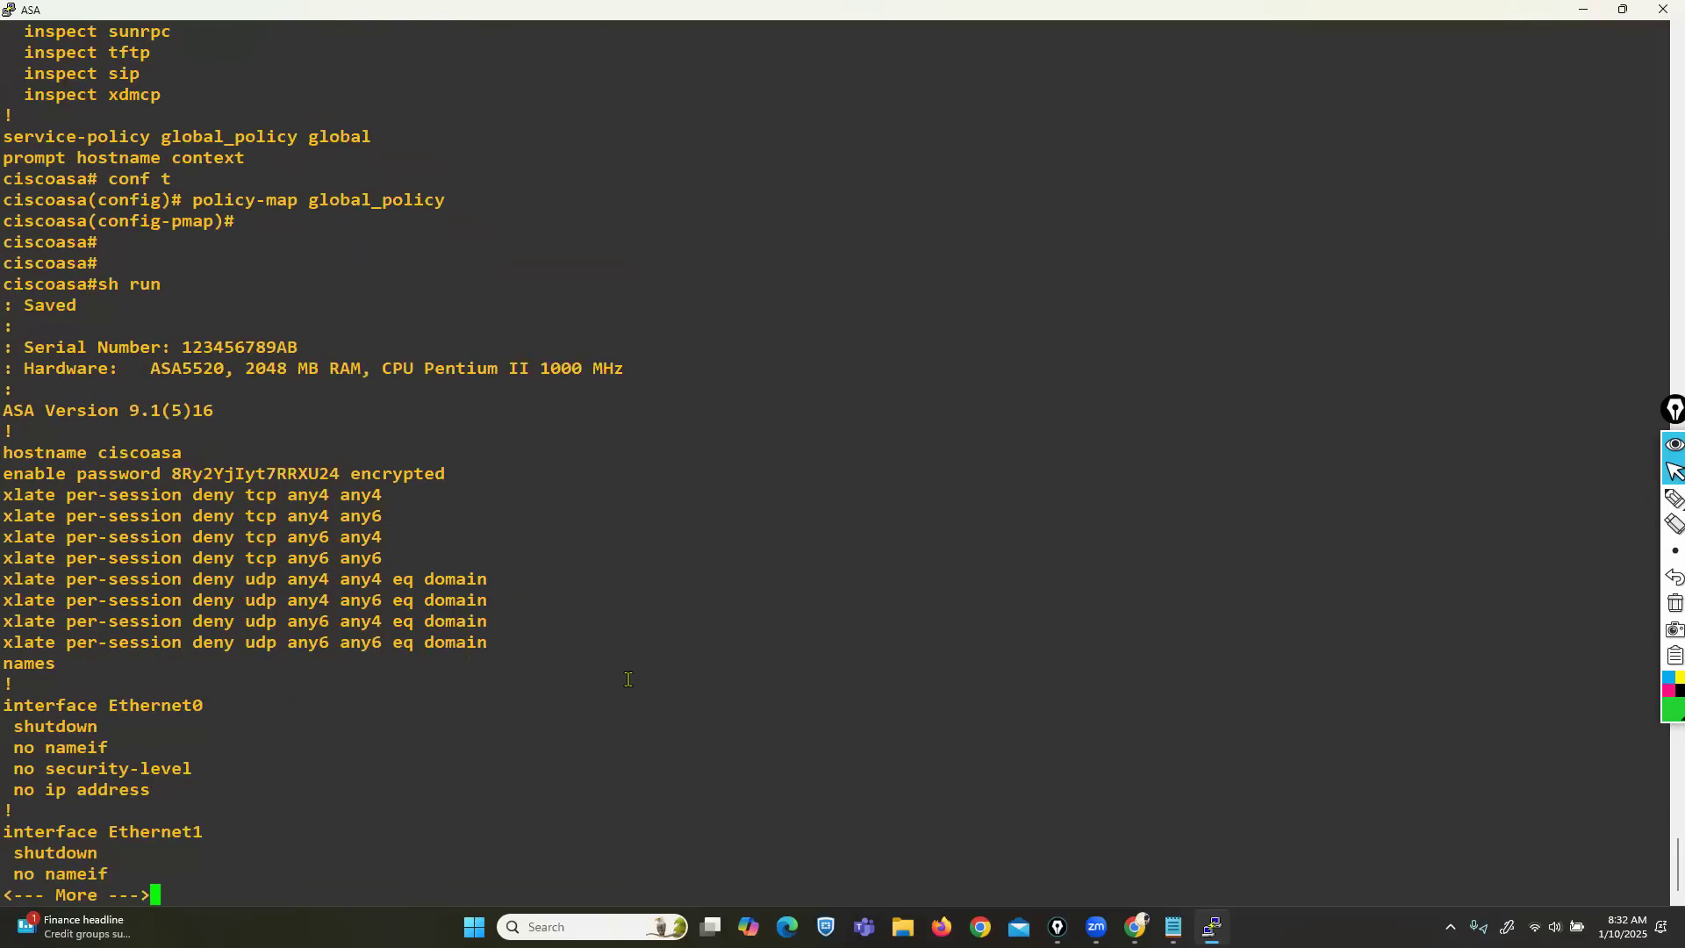
{"action": "key", "text": "Return"}
{"action": "key", "text": "Return"}
{"action": "key", "text": "Return"}
{"action": "key", "text": "Return"}
{"action": "key", "text": "Return"}
{"action": "key", "text": "Return"}
{"action": "key", "text": "Return"}
{"action": "key", "text": "Return"}
{"action": "key", "text": "Return"}
{"action": "key", "text": "Return"}
{"action": "key", "text": "Return"}
{"action": "key", "text": "Return"}
{"action": "key", "text": "Return"}
{"action": "key", "text": "Return"}
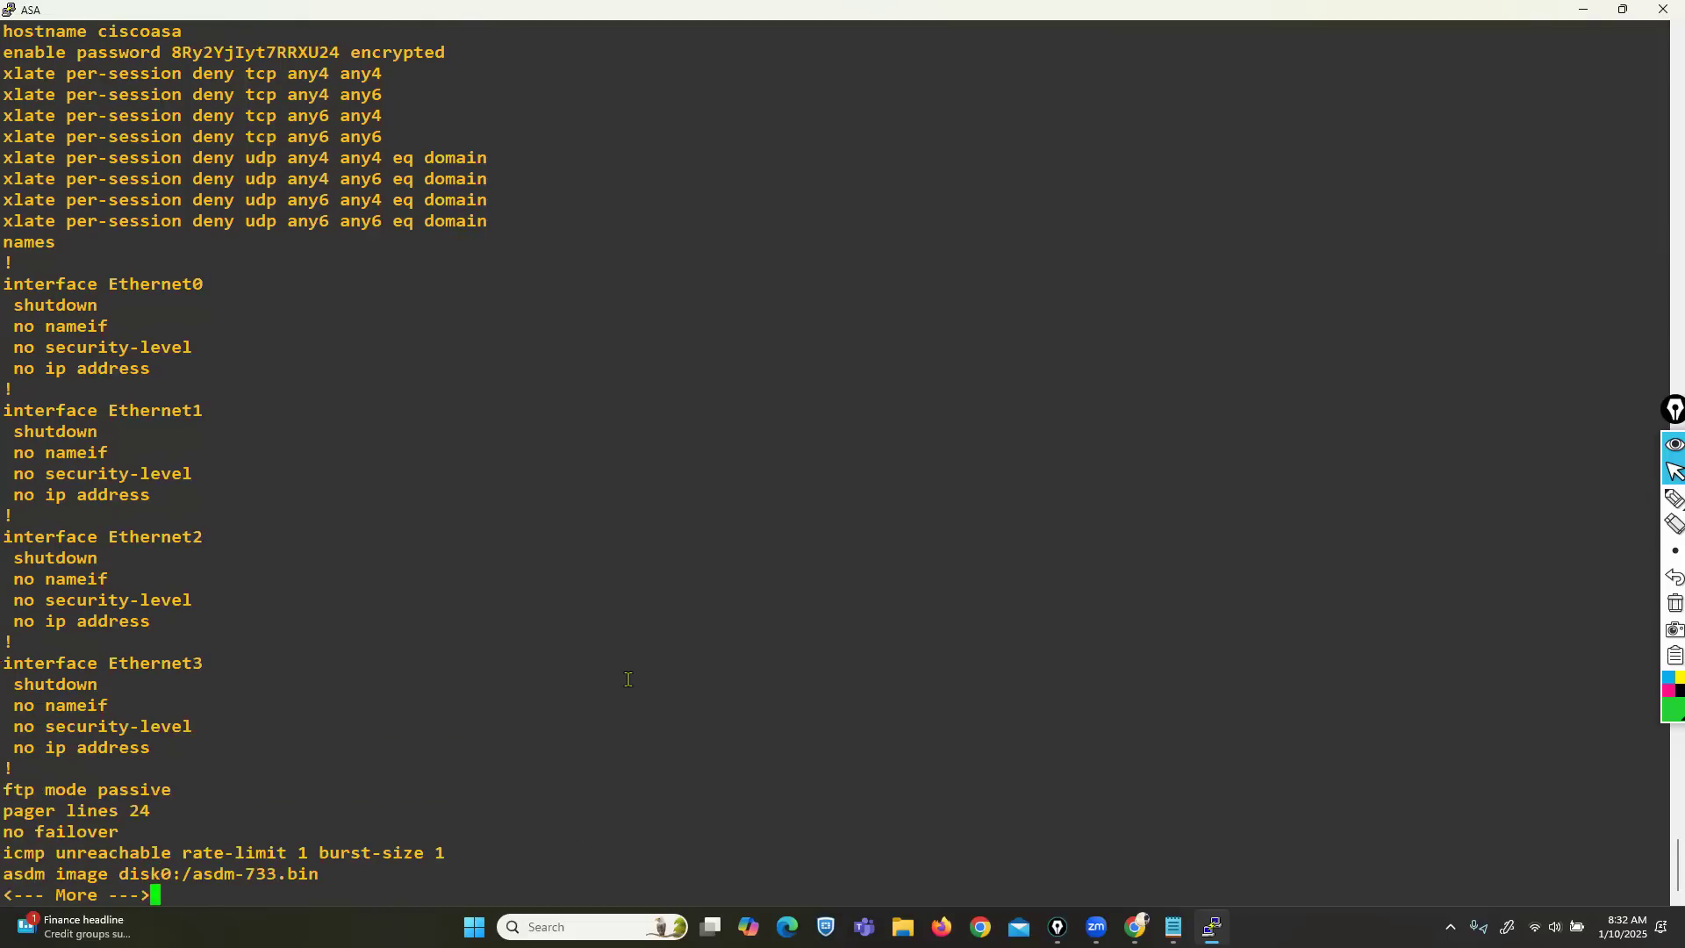
{"action": "key", "text": "Return"}
{"action": "key", "text": "Return"}
{"action": "key", "text": "Return"}
{"action": "key", "text": "Return"}
{"action": "key", "text": "Return"}
{"action": "key", "text": "Return"}
{"action": "key", "text": "Return"}
{"action": "key", "text": "Return"}
{"action": "key", "text": "Return"}
{"action": "key", "text": "Return"}
{"action": "key", "text": "Return"}
{"action": "key", "text": "Return"}
{"action": "key", "text": "Return"}
{"action": "key", "text": "Return"}
{"action": "key", "text": "Return"}
{"action": "key", "text": "Return"}
{"action": "key", "text": "Return"}
{"action": "key", "text": "Return"}
{"action": "key", "text": "Return"}
{"action": "key", "text": "Return"}
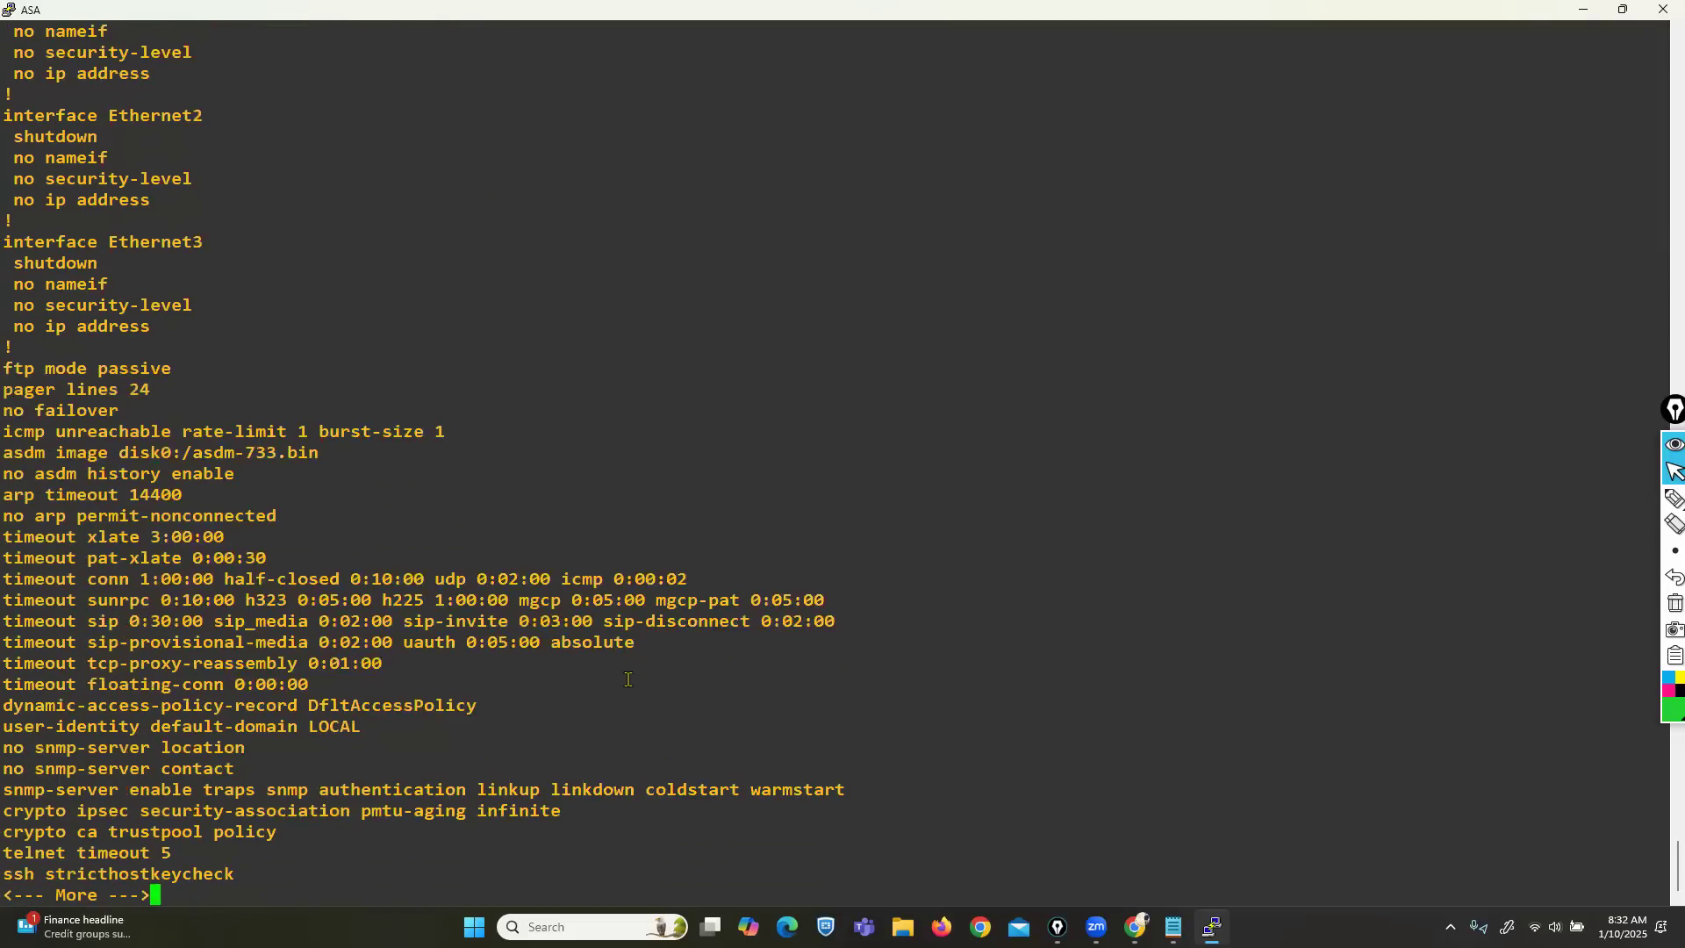
{"action": "key", "text": "Return"}
{"action": "key", "text": "Return"}
{"action": "key", "text": "Return"}
{"action": "key", "text": "Return"}
{"action": "key", "text": "Return"}
{"action": "key", "text": "Return"}
{"action": "key", "text": "Return"}
{"action": "key", "text": "Return"}
{"action": "key", "text": "Return"}
{"action": "key", "text": "Return"}
{"action": "key", "text": "Return"}
{"action": "key", "text": "Return"}
{"action": "key", "text": "Return"}
{"action": "key", "text": "Return"}
{"action": "key", "text": "Return"}
{"action": "key", "text": "Return"}
{"action": "key", "text": "Return"}
{"action": "key", "text": "Return"}
{"action": "key", "text": "Return"}
{"action": "key", "text": "Return"}
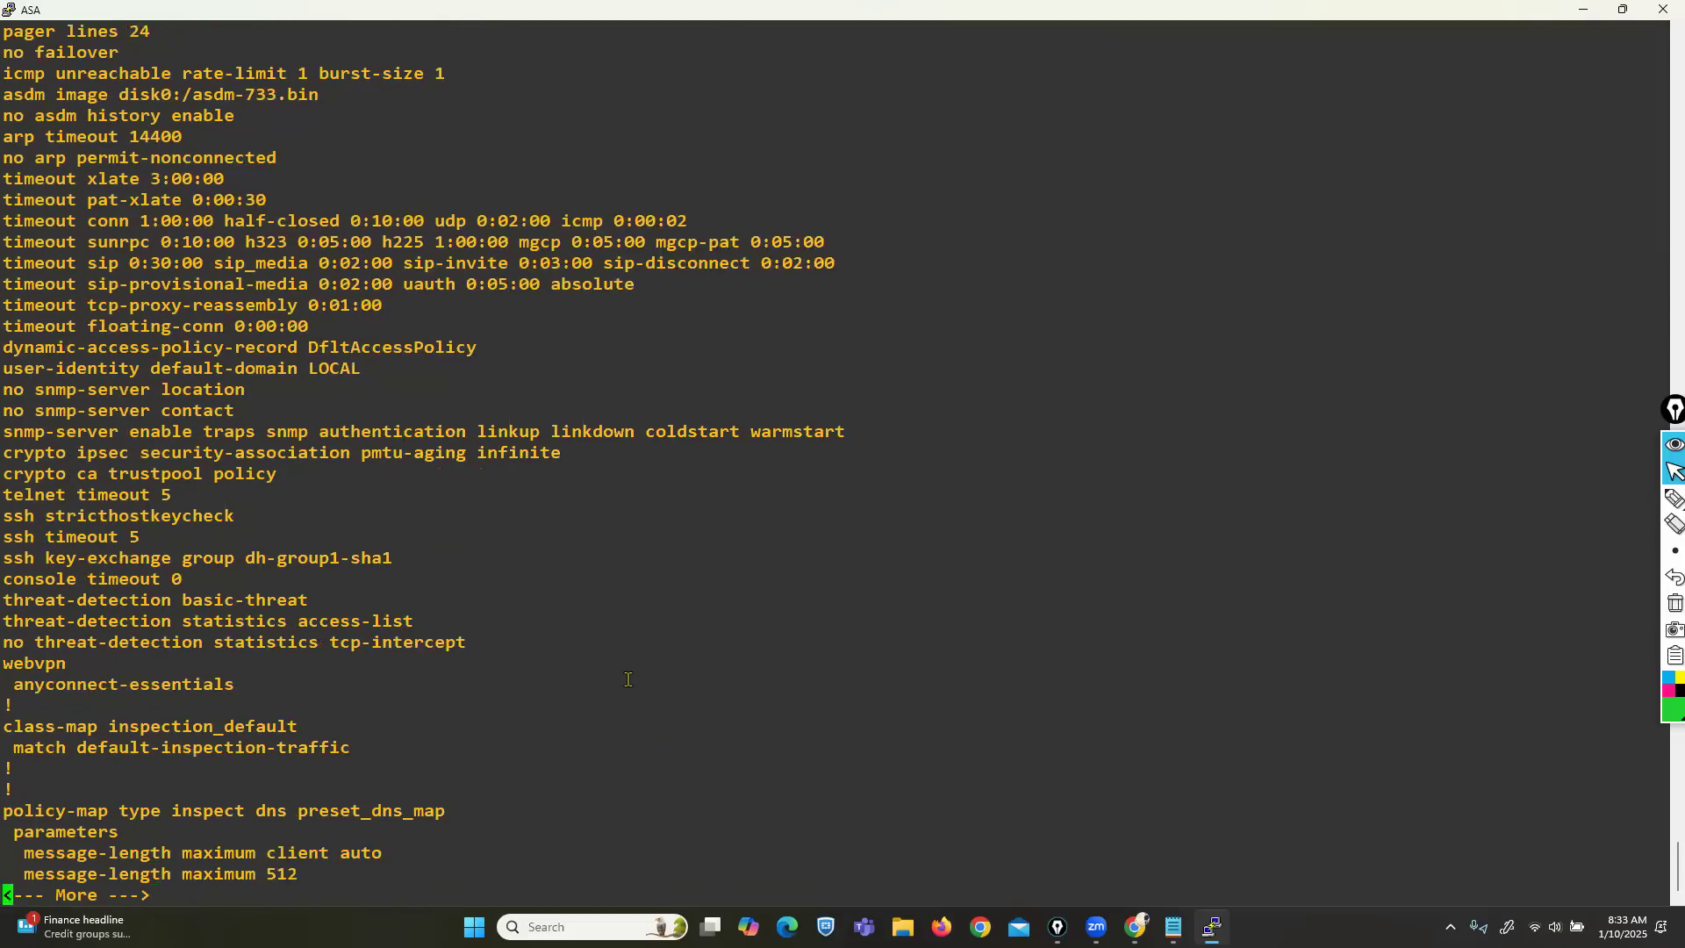
{"action": "key", "text": "Return"}
{"action": "key", "text": "Return"}
{"action": "key", "text": "Return"}
{"action": "key", "text": "Return"}
{"action": "key", "text": "Return"}
{"action": "key", "text": "Return"}
{"action": "key", "text": "Return"}
{"action": "key", "text": "Return"}
{"action": "key", "text": "Return"}
{"action": "key", "text": "Return"}
{"action": "key", "text": "Return"}
{"action": "key", "text": "Return"}
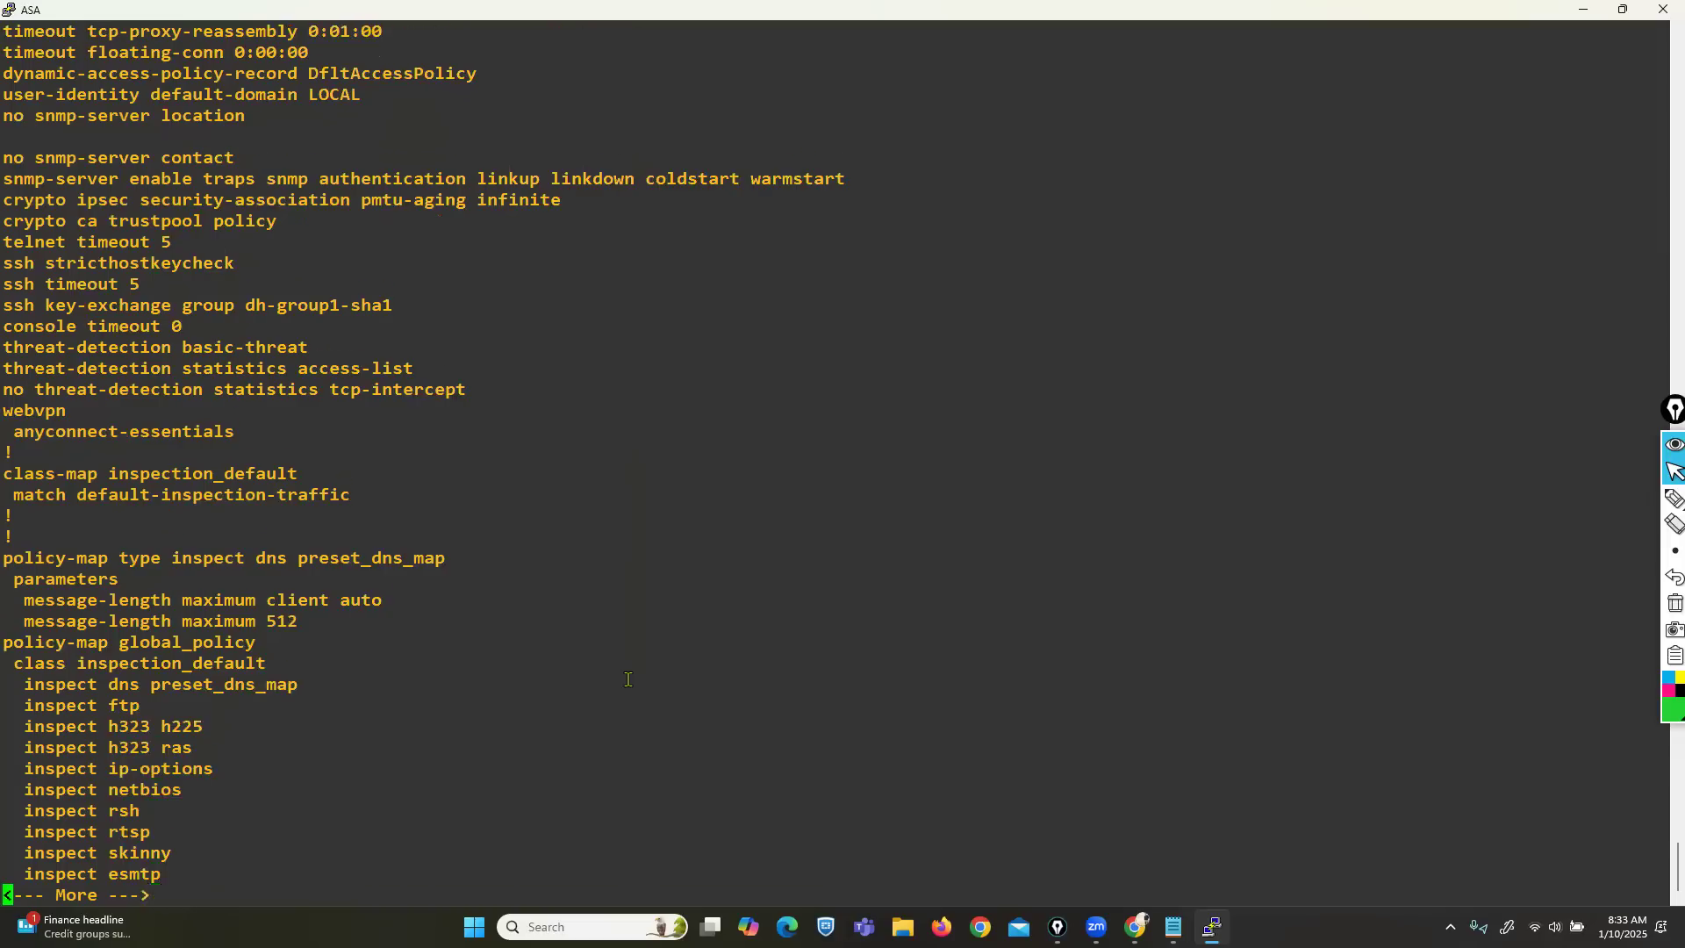
{"action": "key", "text": "Return"}
{"action": "key", "text": "Return"}
{"action": "key", "text": "Return"}
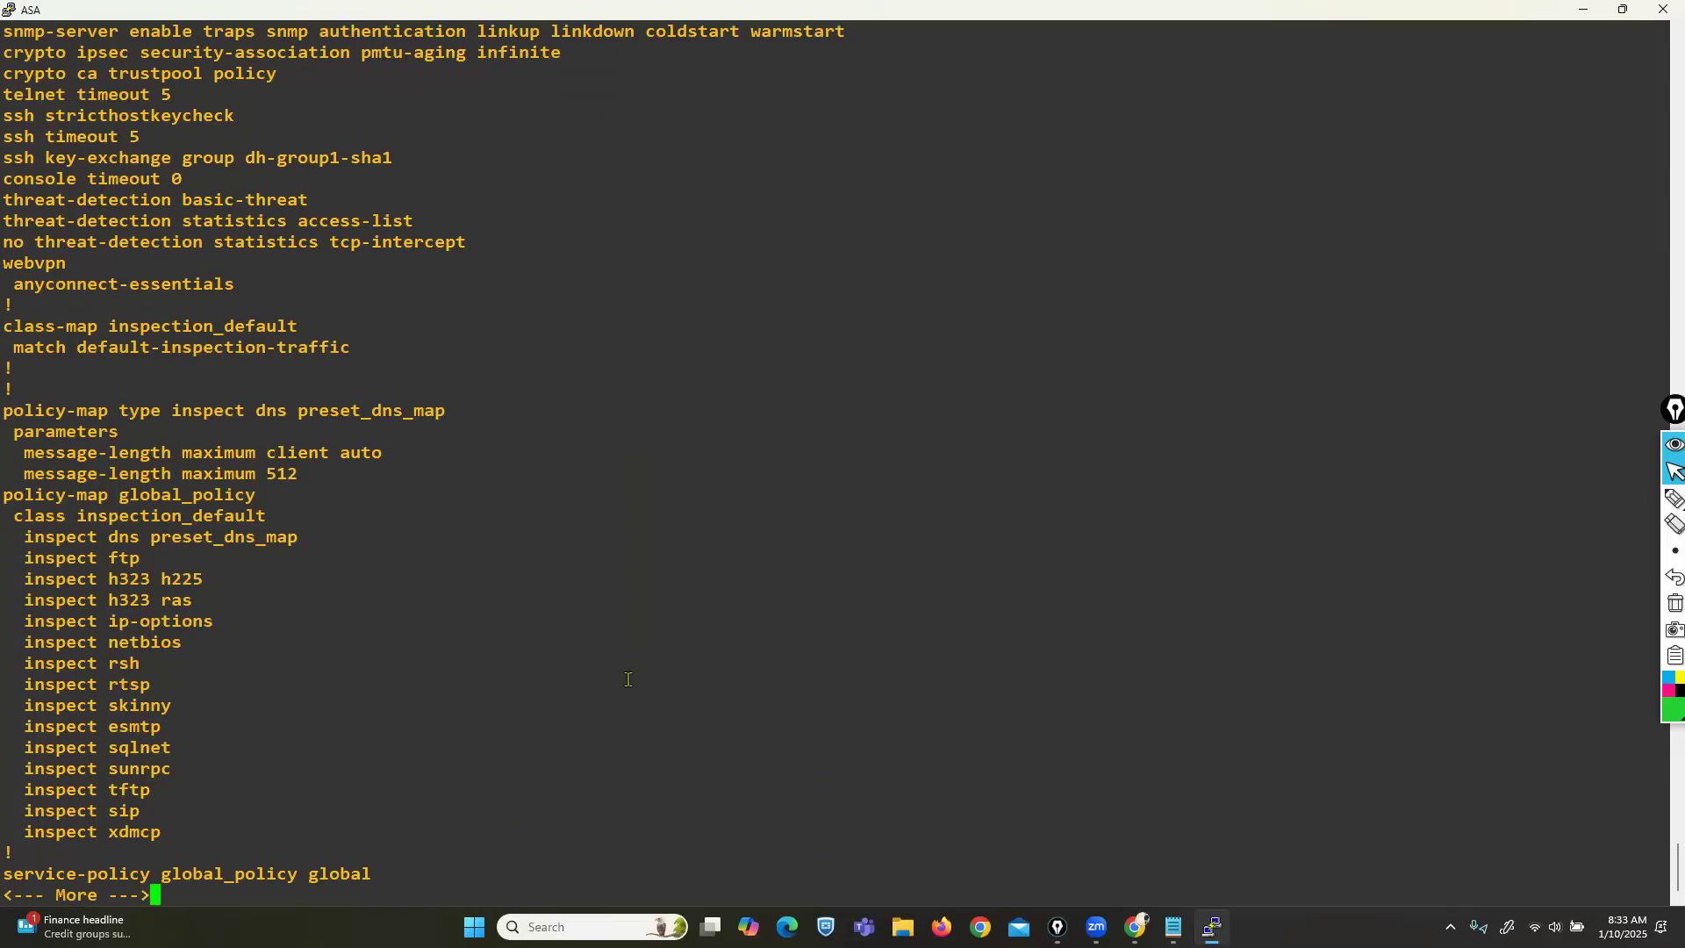
{"action": "key", "text": "Return"}
{"action": "key", "text": "Return"}
{"action": "key", "text": "Return"}
{"action": "key", "text": "Return"}
{"action": "key", "text": "Return"}
{"action": "key", "text": "Return"}
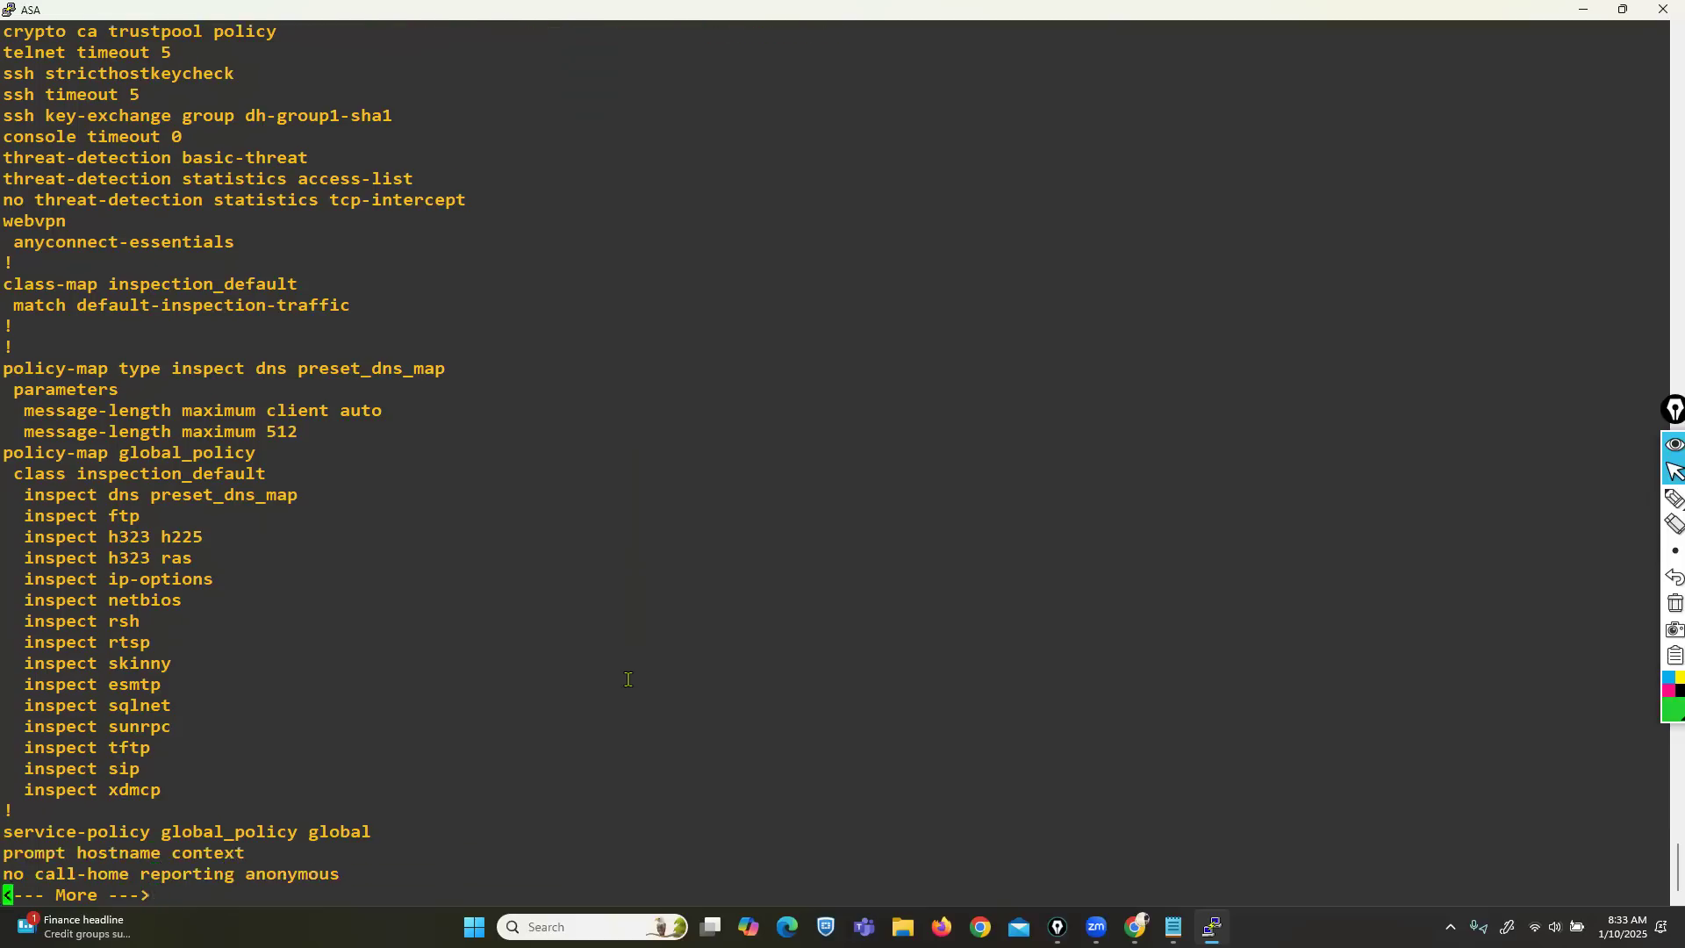
{"action": "key", "text": "Return"}
{"action": "key", "text": "Return"}
{"action": "key", "text": "Return"}
{"action": "key", "text": "Return"}
{"action": "key", "text": "Return"}
{"action": "key", "text": "Return"}
{"action": "key", "text": "Return"}
{"action": "key", "text": "Return"}
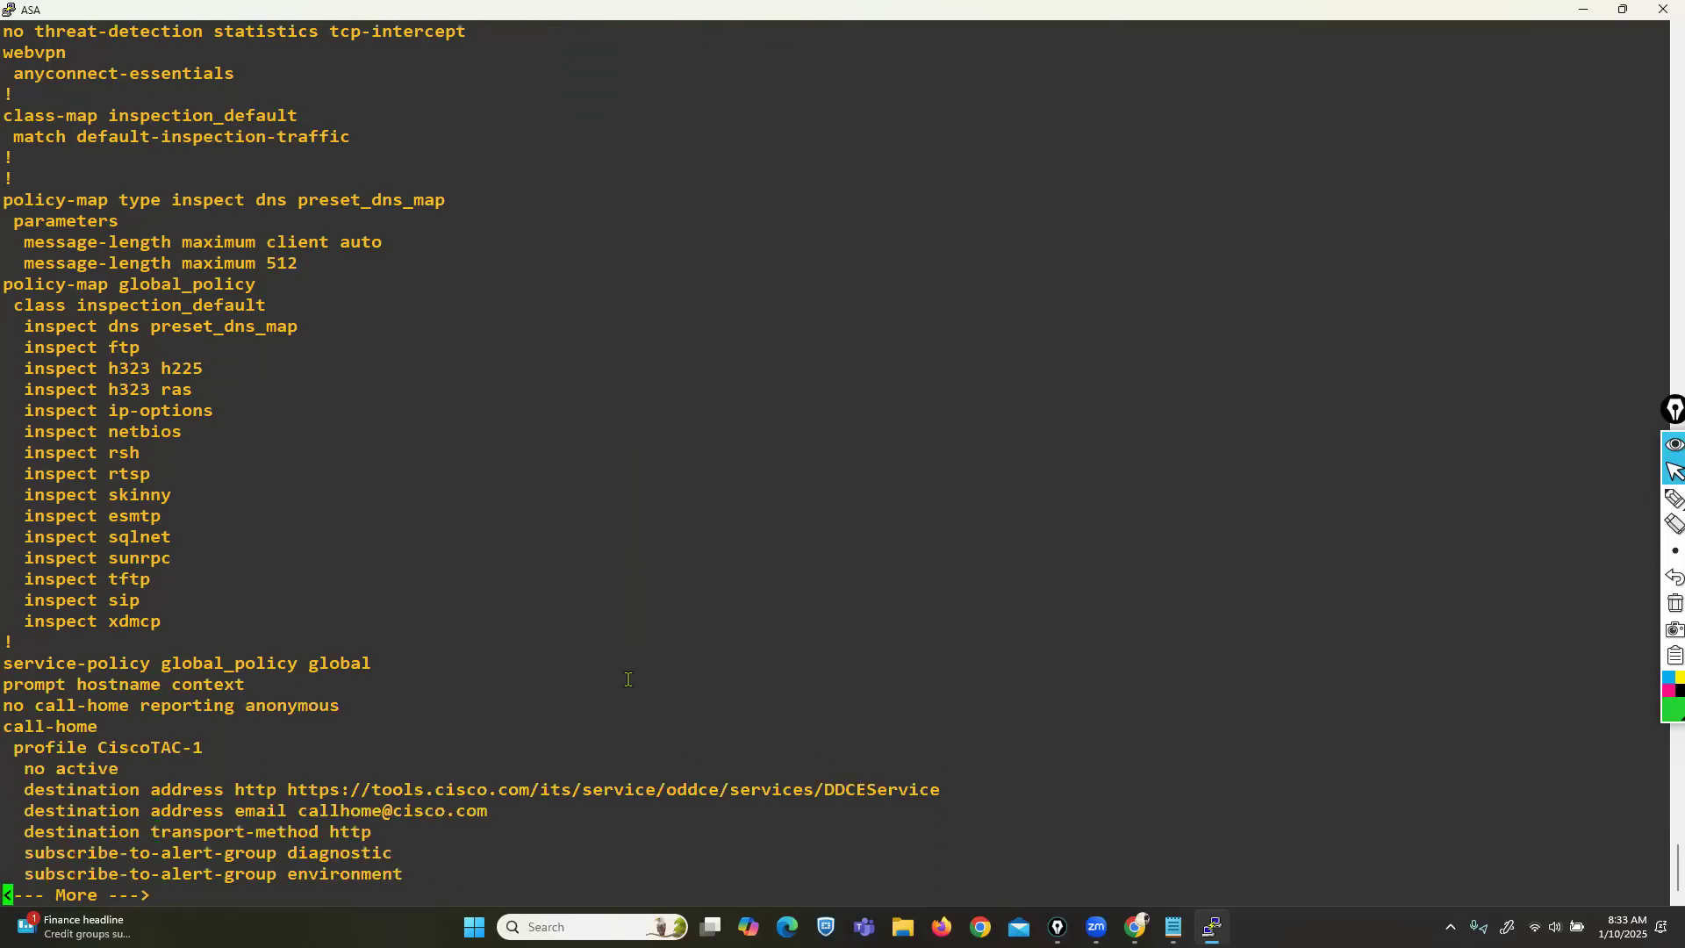
{"action": "key", "text": "Return"}
{"action": "key", "text": "Return"}
{"action": "key", "text": "Return"}
{"action": "key", "text": "Return"}
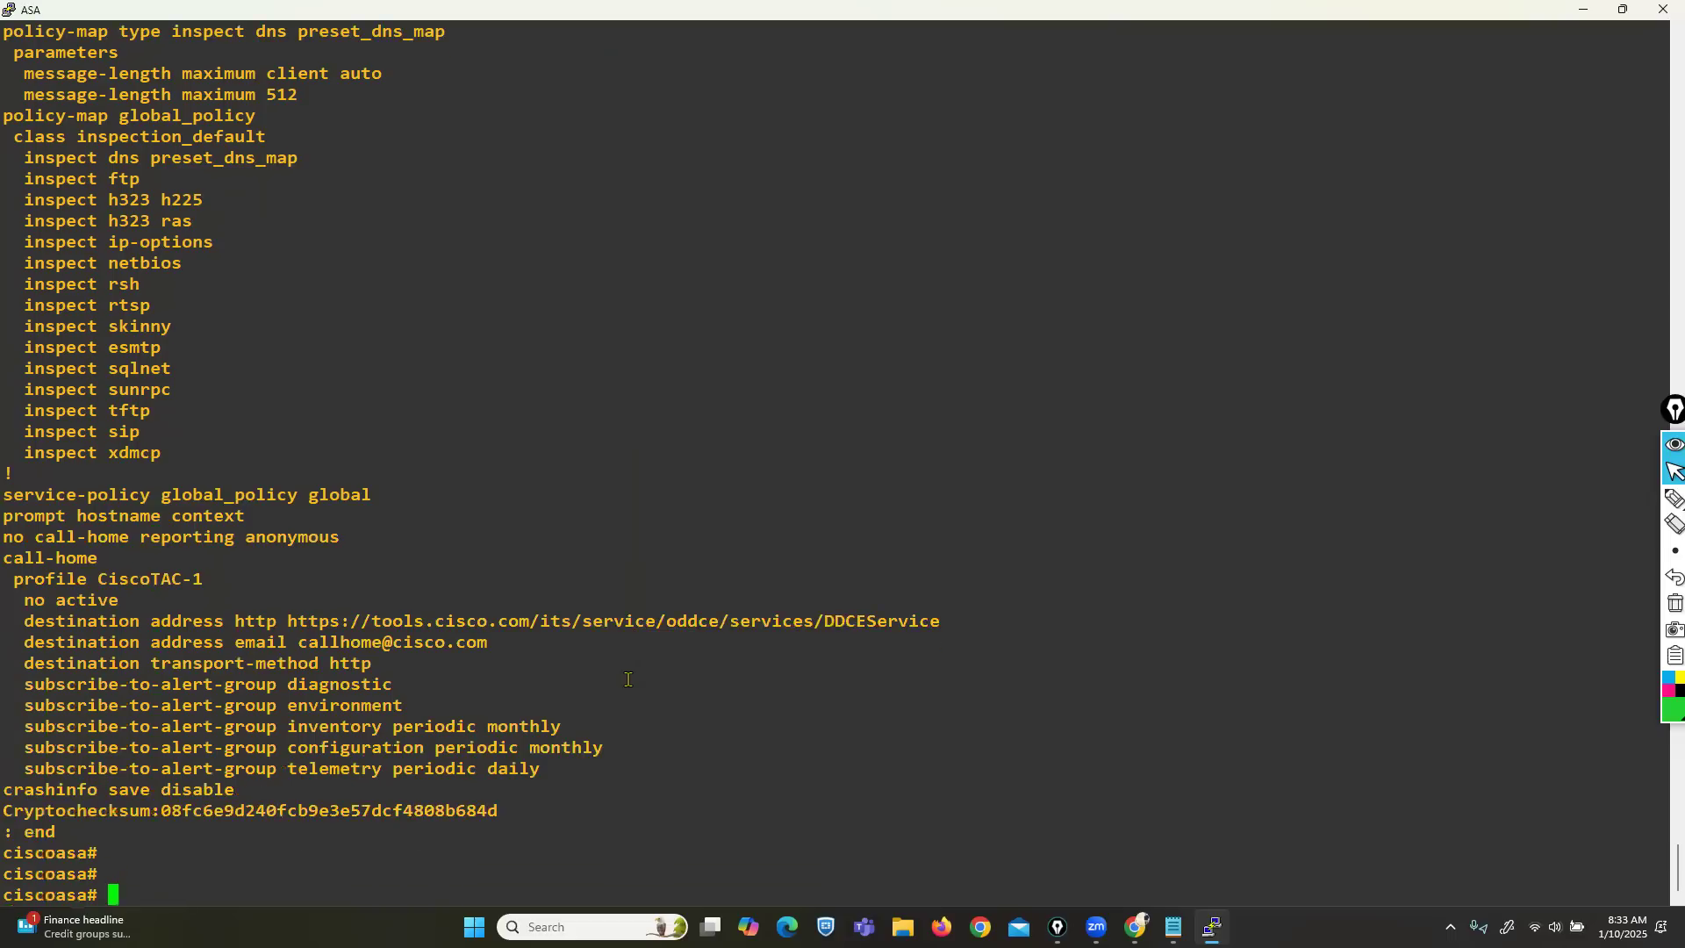
{"action": "key", "text": "Return"}
{"action": "key", "text": "Return"}
{"action": "key", "text": "Return"}
{"action": "key", "text": "Return"}
{"action": "key", "text": "Return"}
{"action": "key", "text": "Return"}
{"action": "key", "text": "Return"}
{"action": "key", "text": "Return"}
{"action": "key", "text": "Return"}
{"action": "key", "text": "Return"}
{"action": "key", "text": "Return"}
{"action": "key", "text": "Return"}
{"action": "key", "text": "Return"}
{"action": "key", "text": "Return"}
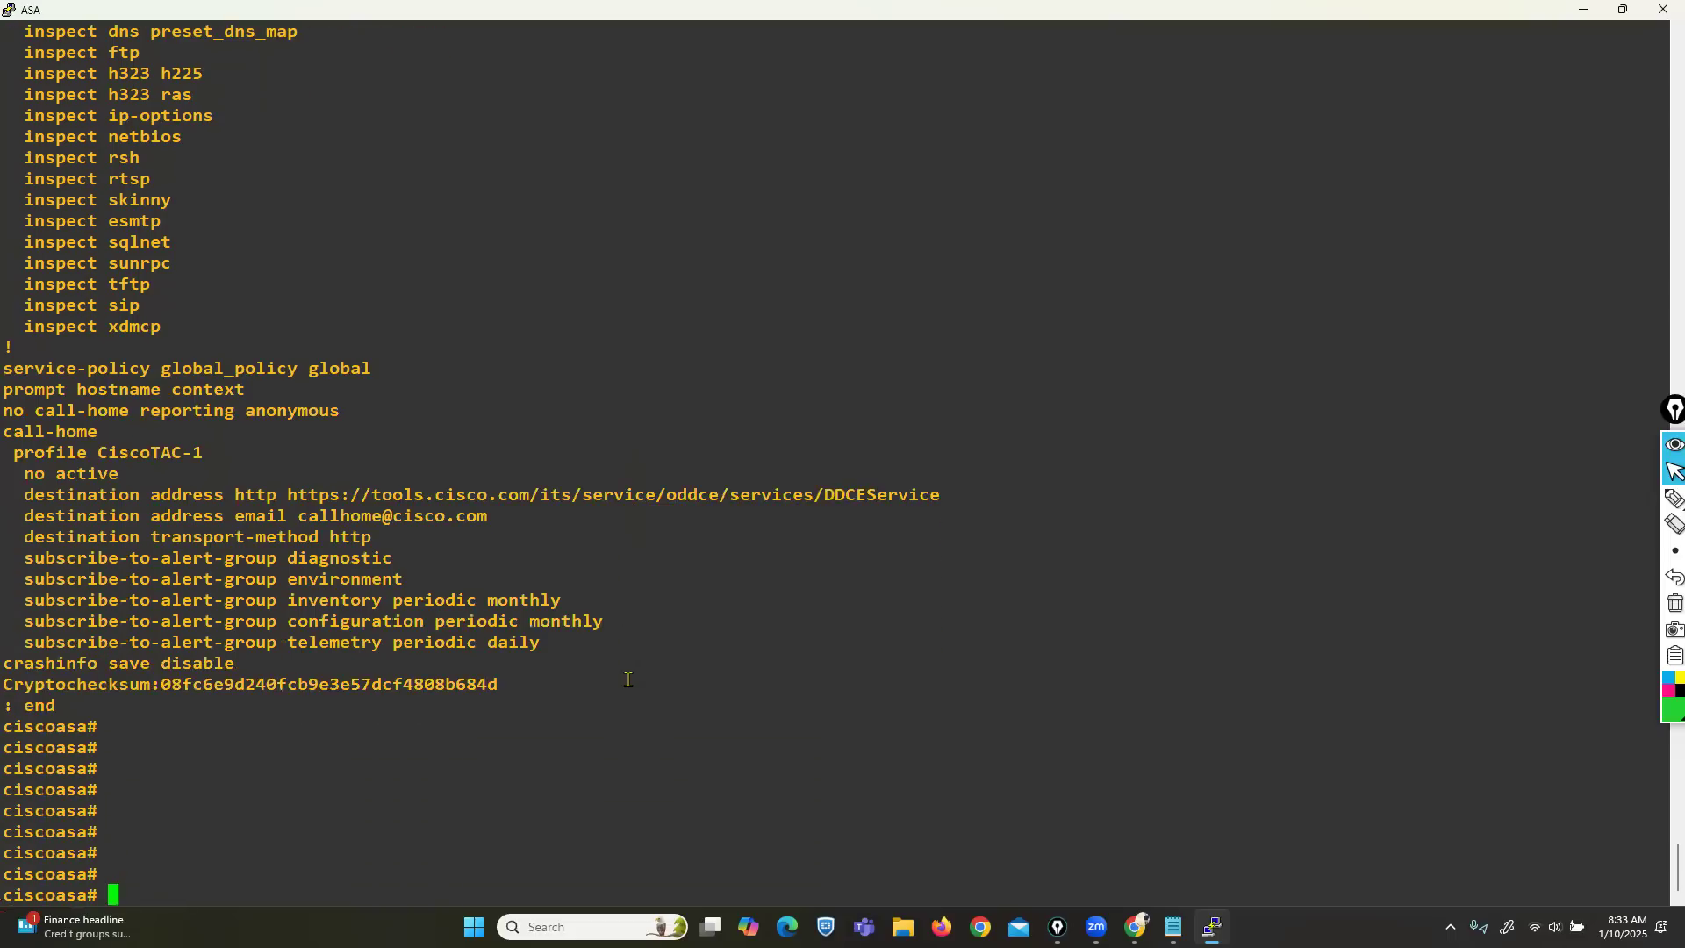
Rerun 'sh run' and page past the inspect list to 'service-policy global_policy global'.
{"action": "type", "text": "sh run"}
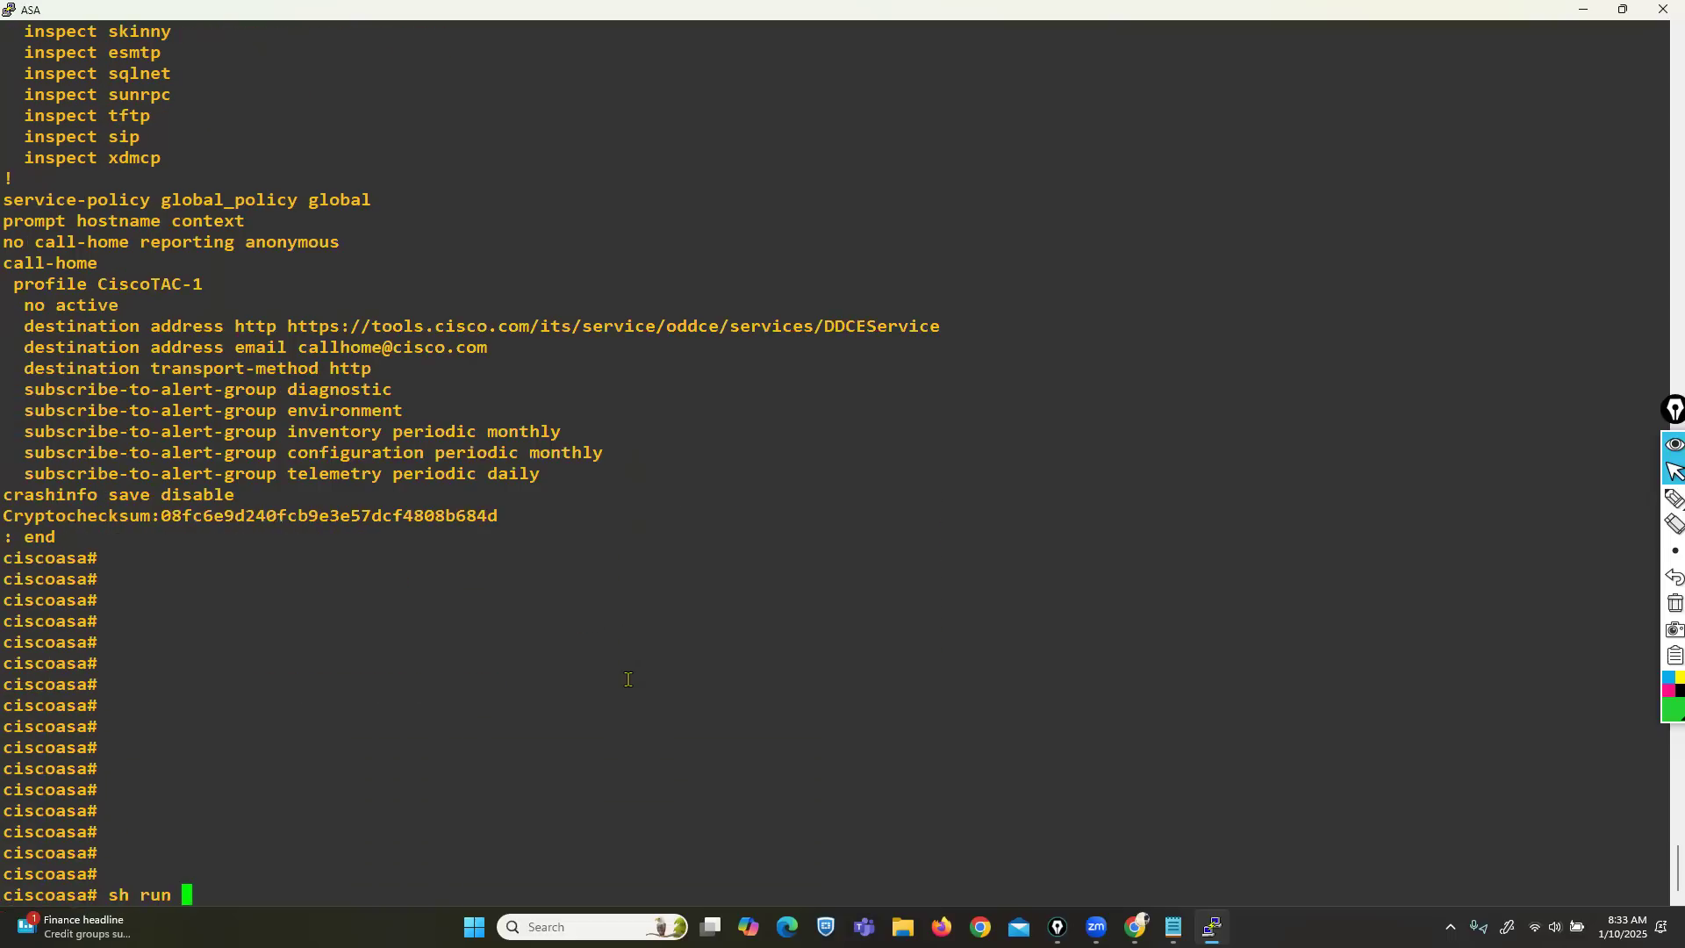
{"action": "key", "text": "Return"}
{"action": "key", "text": "Return"}
{"action": "key", "text": "Return"}
{"action": "key", "text": "Return"}
{"action": "key", "text": "Return"}
{"action": "key", "text": "Return"}
{"action": "key", "text": "Return"}
{"action": "key", "text": "Return"}
{"action": "key", "text": "Return"}
{"action": "key", "text": "Return"}
{"action": "key", "text": "Return"}
{"action": "key", "text": "Return"}
{"action": "key", "text": "Return"}
{"action": "key", "text": "Return"}
{"action": "key", "text": "Return"}
{"action": "key", "text": "Return"}
{"action": "key", "text": "Return"}
{"action": "key", "text": "Return"}
{"action": "key", "text": "Return"}
{"action": "key", "text": "Return"}
{"action": "key", "text": "Return"}
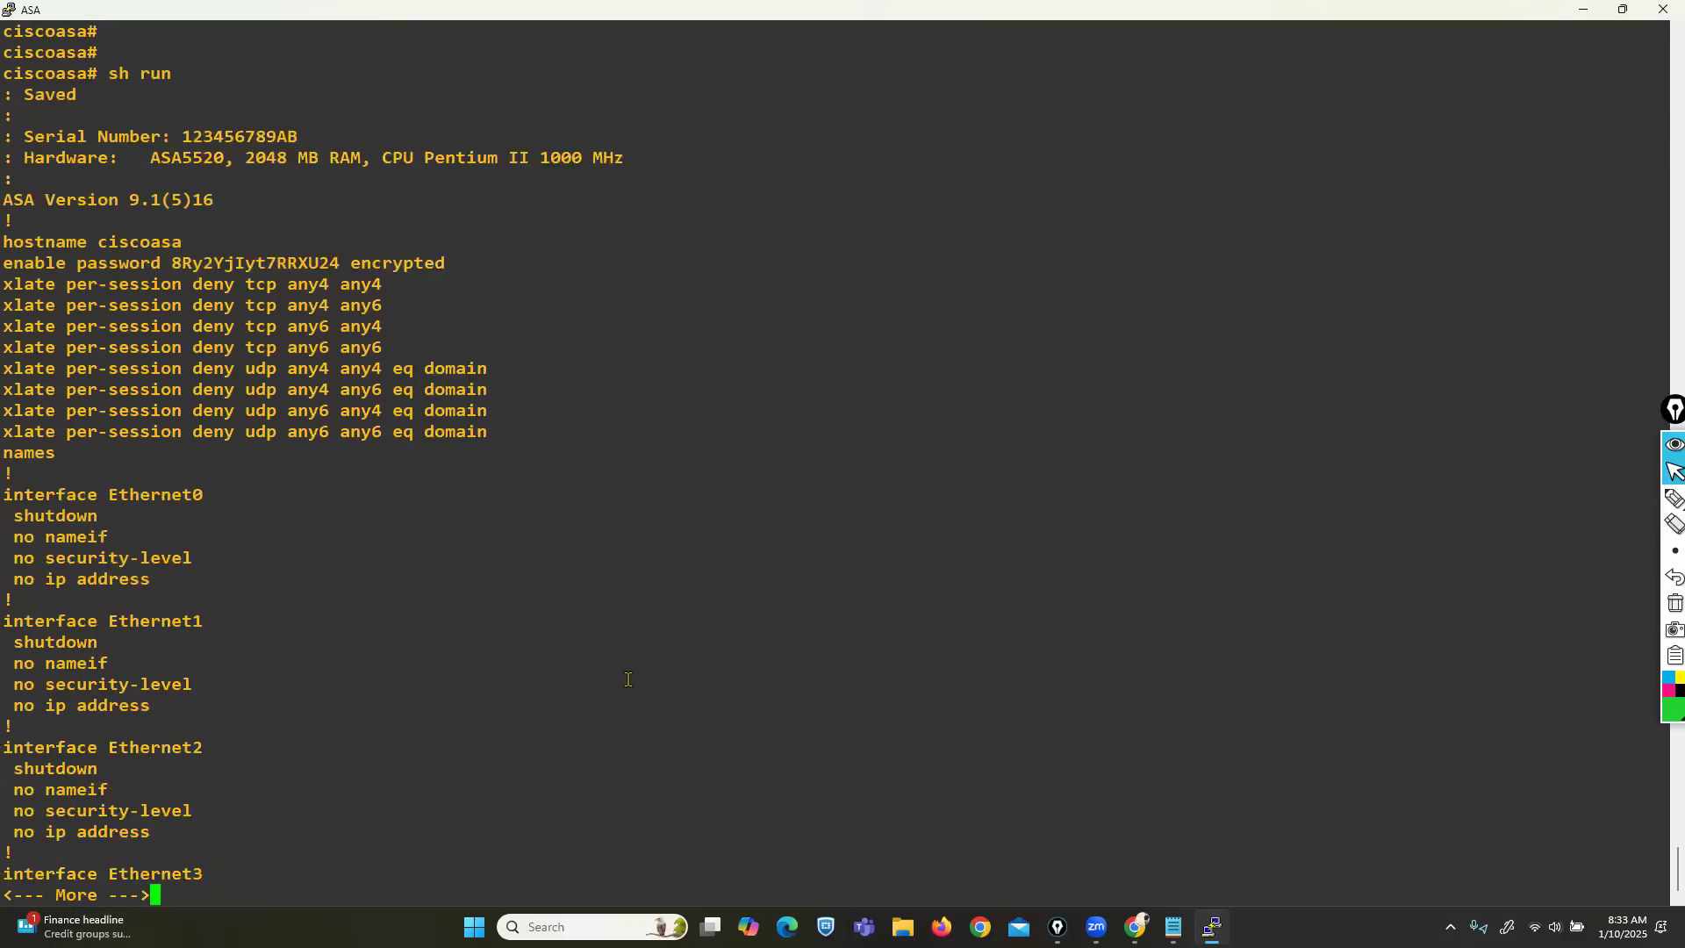
{"action": "key", "text": "Return"}
{"action": "key", "text": "Return"}
{"action": "key", "text": "Return"}
{"action": "key", "text": "Return"}
{"action": "key", "text": "Return"}
{"action": "key", "text": "Return"}
{"action": "key", "text": "Return"}
{"action": "key", "text": "Return"}
{"action": "key", "text": "Return"}
{"action": "key", "text": "Return"}
{"action": "key", "text": "Return"}
{"action": "key", "text": "Return"}
{"action": "key", "text": "Return"}
{"action": "key", "text": "Return"}
{"action": "key", "text": "Return"}
{"action": "key", "text": "Return"}
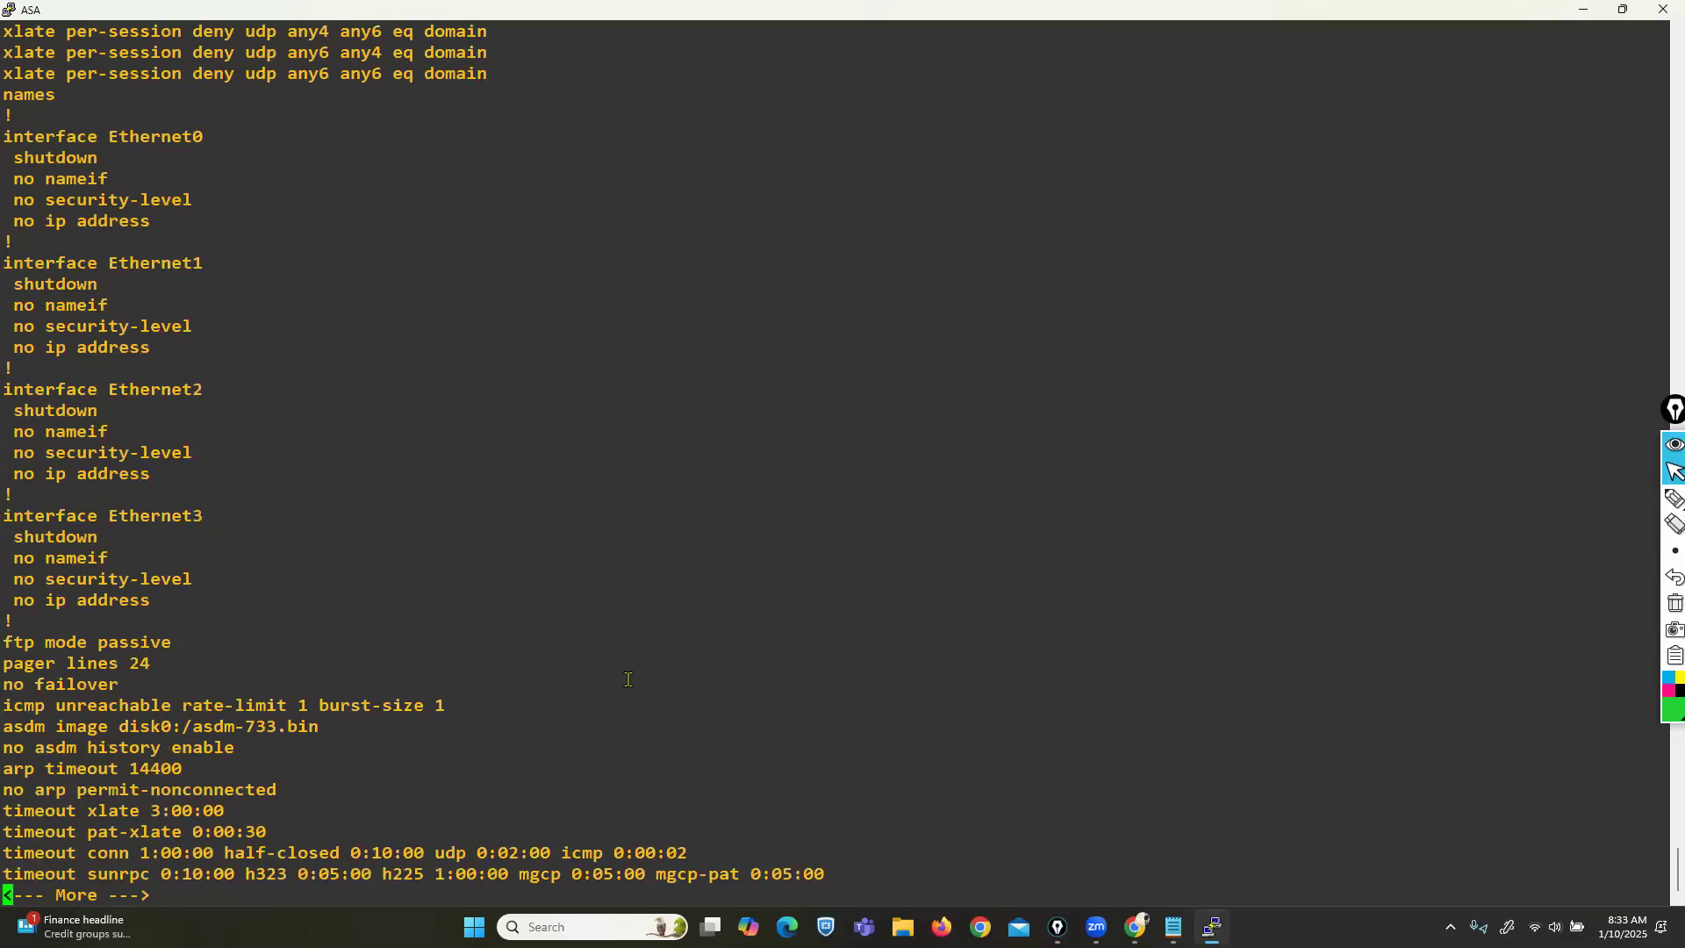
{"action": "key", "text": "Return"}
{"action": "key", "text": "Return"}
{"action": "key", "text": "Return"}
{"action": "key", "text": "Return"}
{"action": "key", "text": "Return"}
{"action": "key", "text": "Return"}
{"action": "key", "text": "Return"}
{"action": "key", "text": "Return"}
{"action": "key", "text": "Return"}
{"action": "key", "text": "Return"}
{"action": "key", "text": "Return"}
{"action": "key", "text": "Return"}
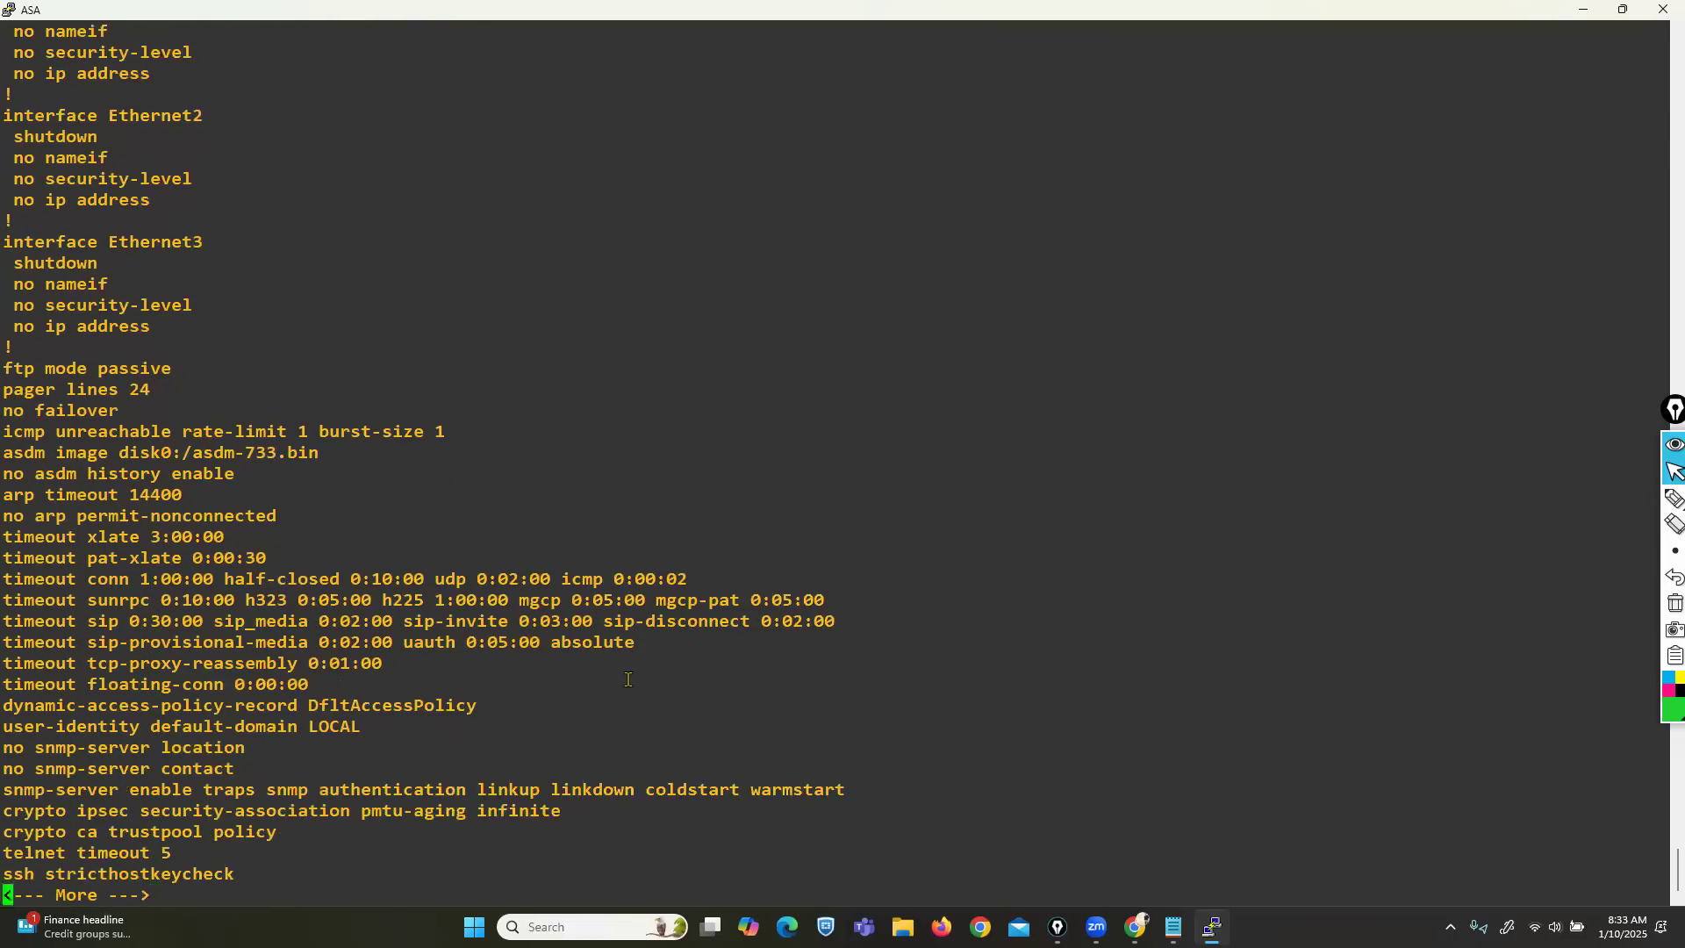
{"action": "key", "text": "Return"}
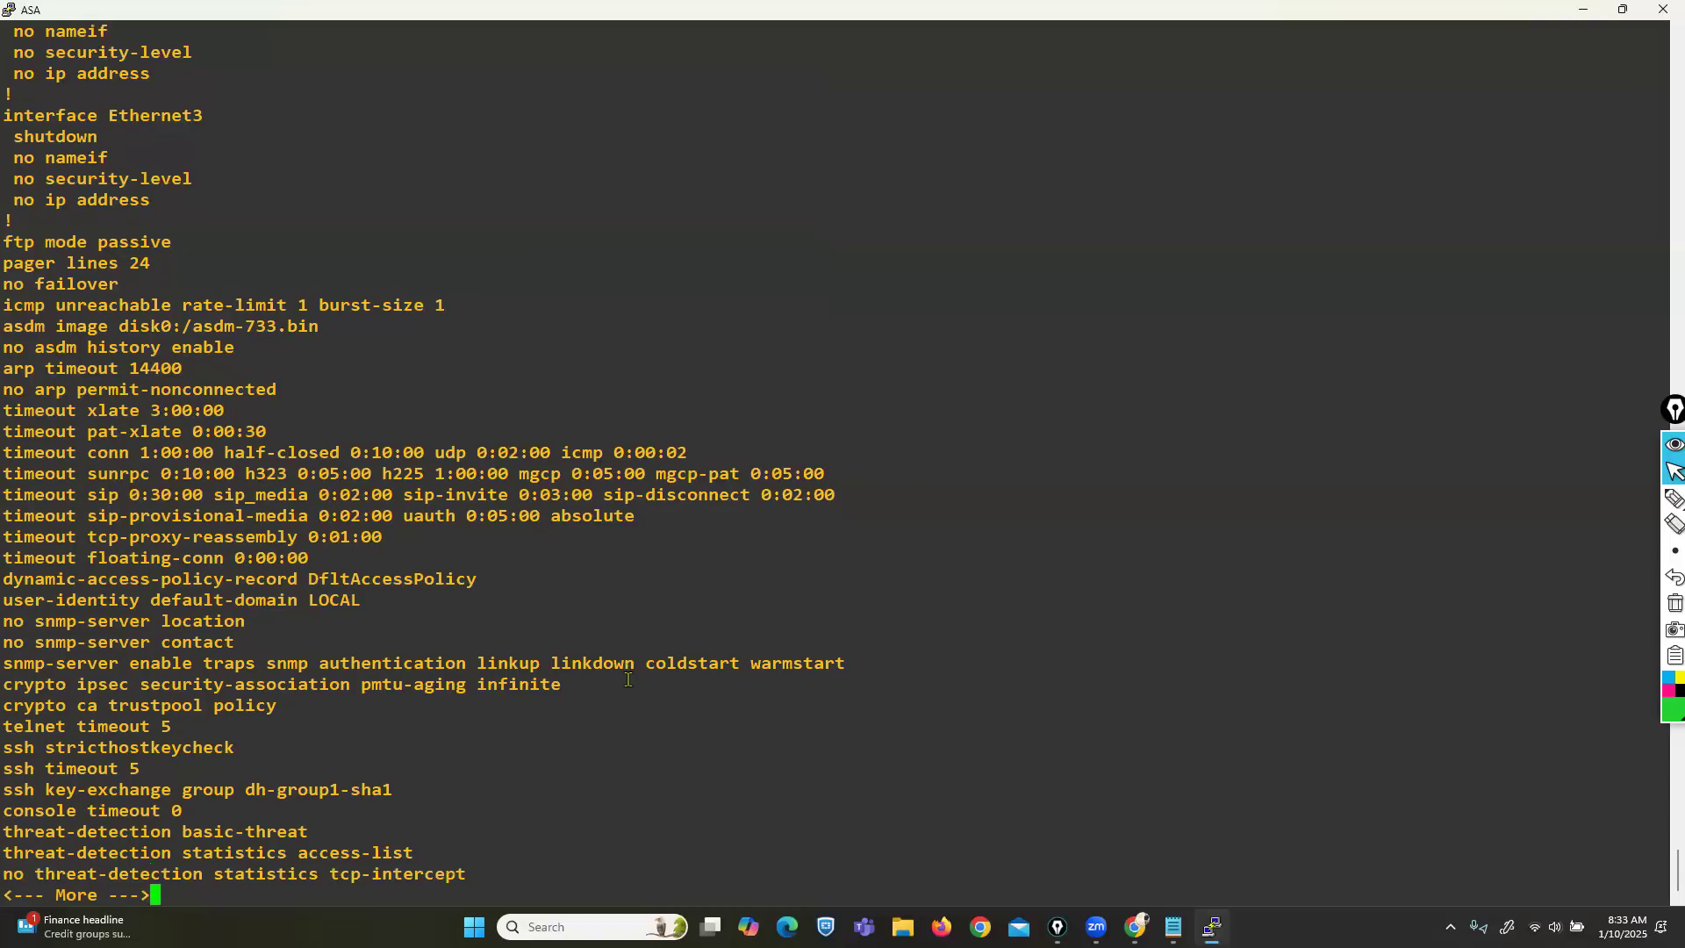
{"action": "key", "text": "Return"}
{"action": "key", "text": "Return"}
{"action": "key", "text": "Return"}
{"action": "key", "text": "Return"}
{"action": "key", "text": "Return"}
{"action": "key", "text": "Return"}
{"action": "key", "text": "Return"}
{"action": "key", "text": "Return"}
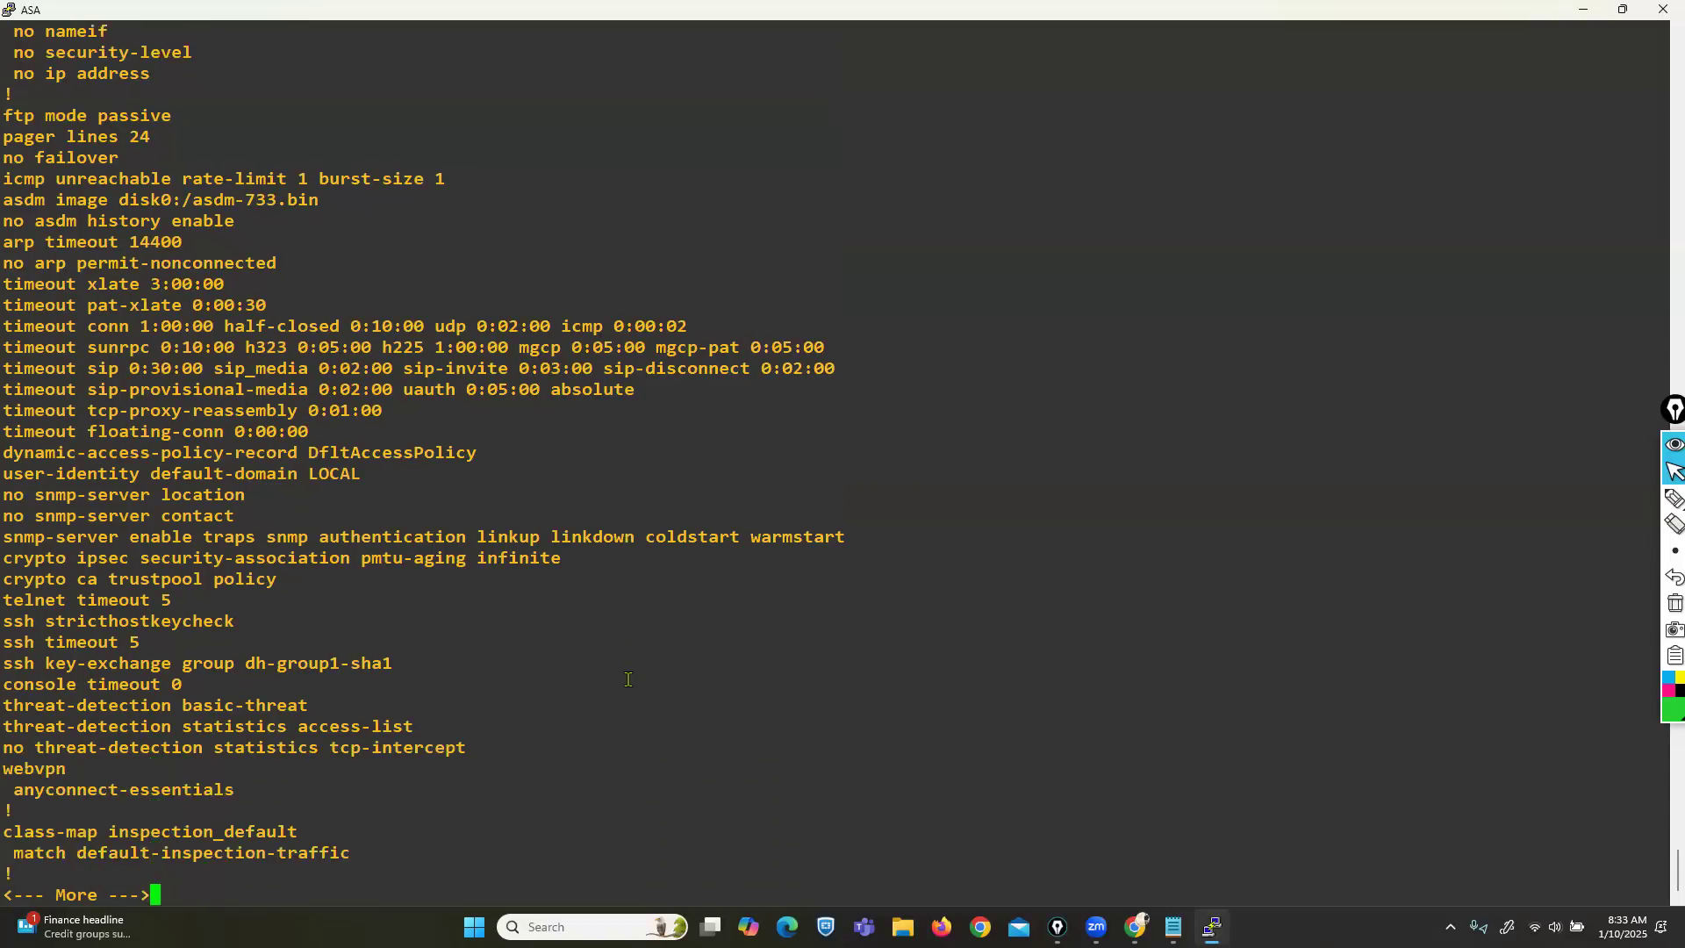
{"action": "key", "text": "Return"}
{"action": "key", "text": "Return"}
{"action": "key", "text": "Return"}
{"action": "key", "text": "Return"}
{"action": "key", "text": "Return"}
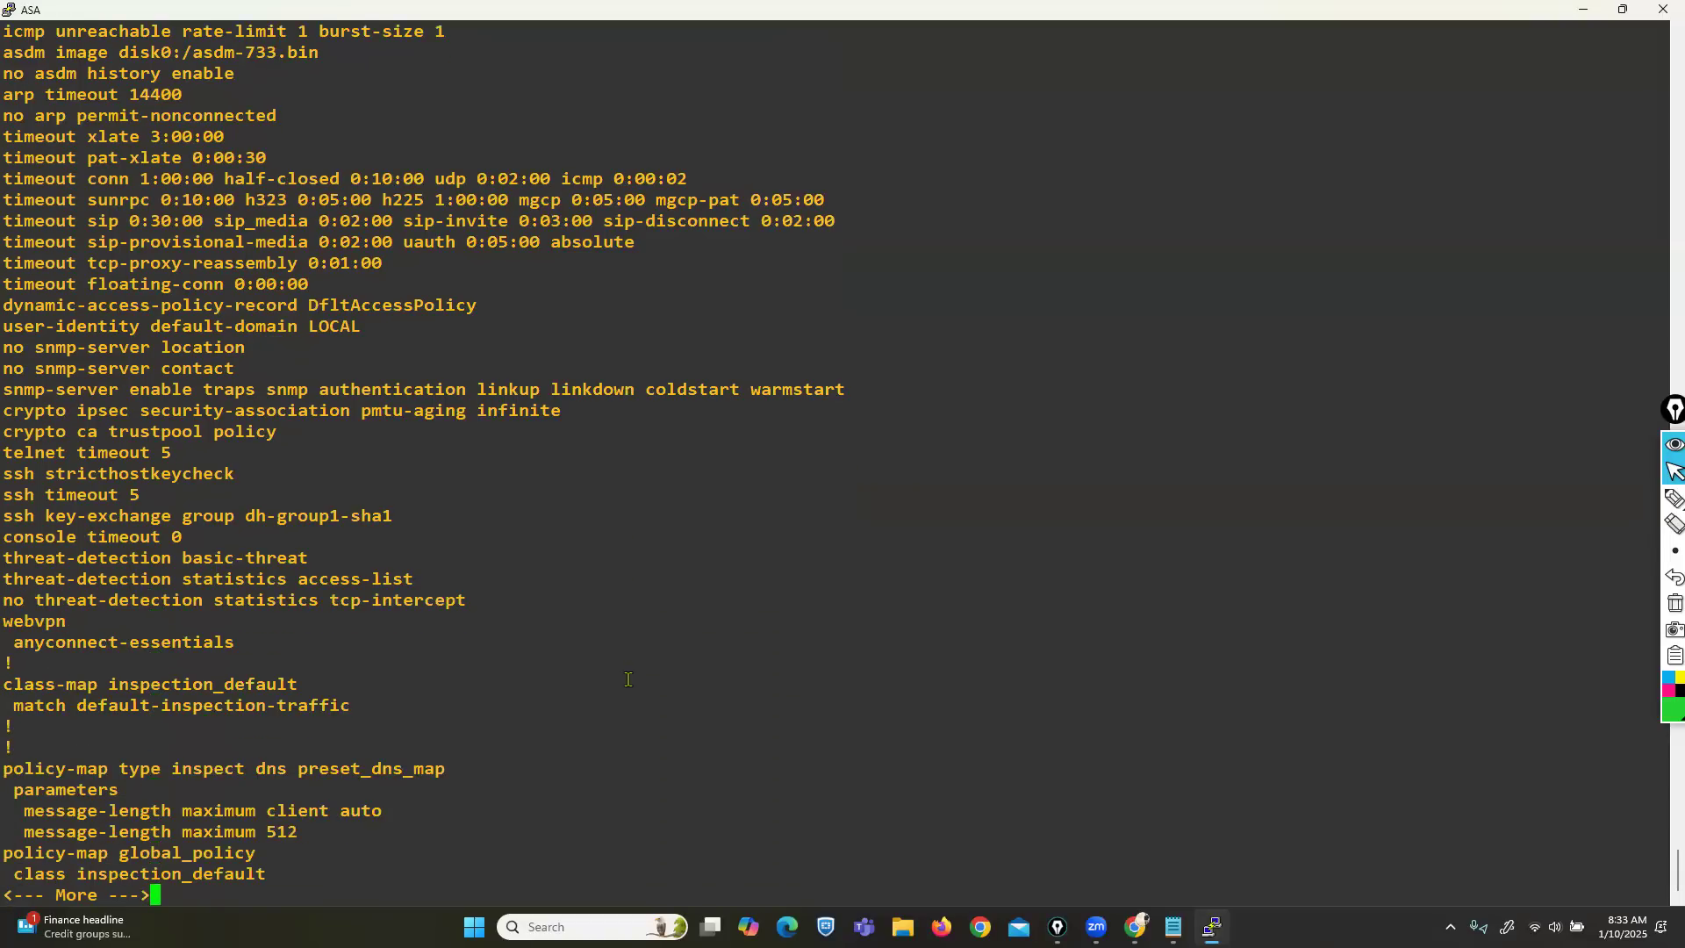
{"action": "key", "text": "Return"}
{"action": "key", "text": "Return"}
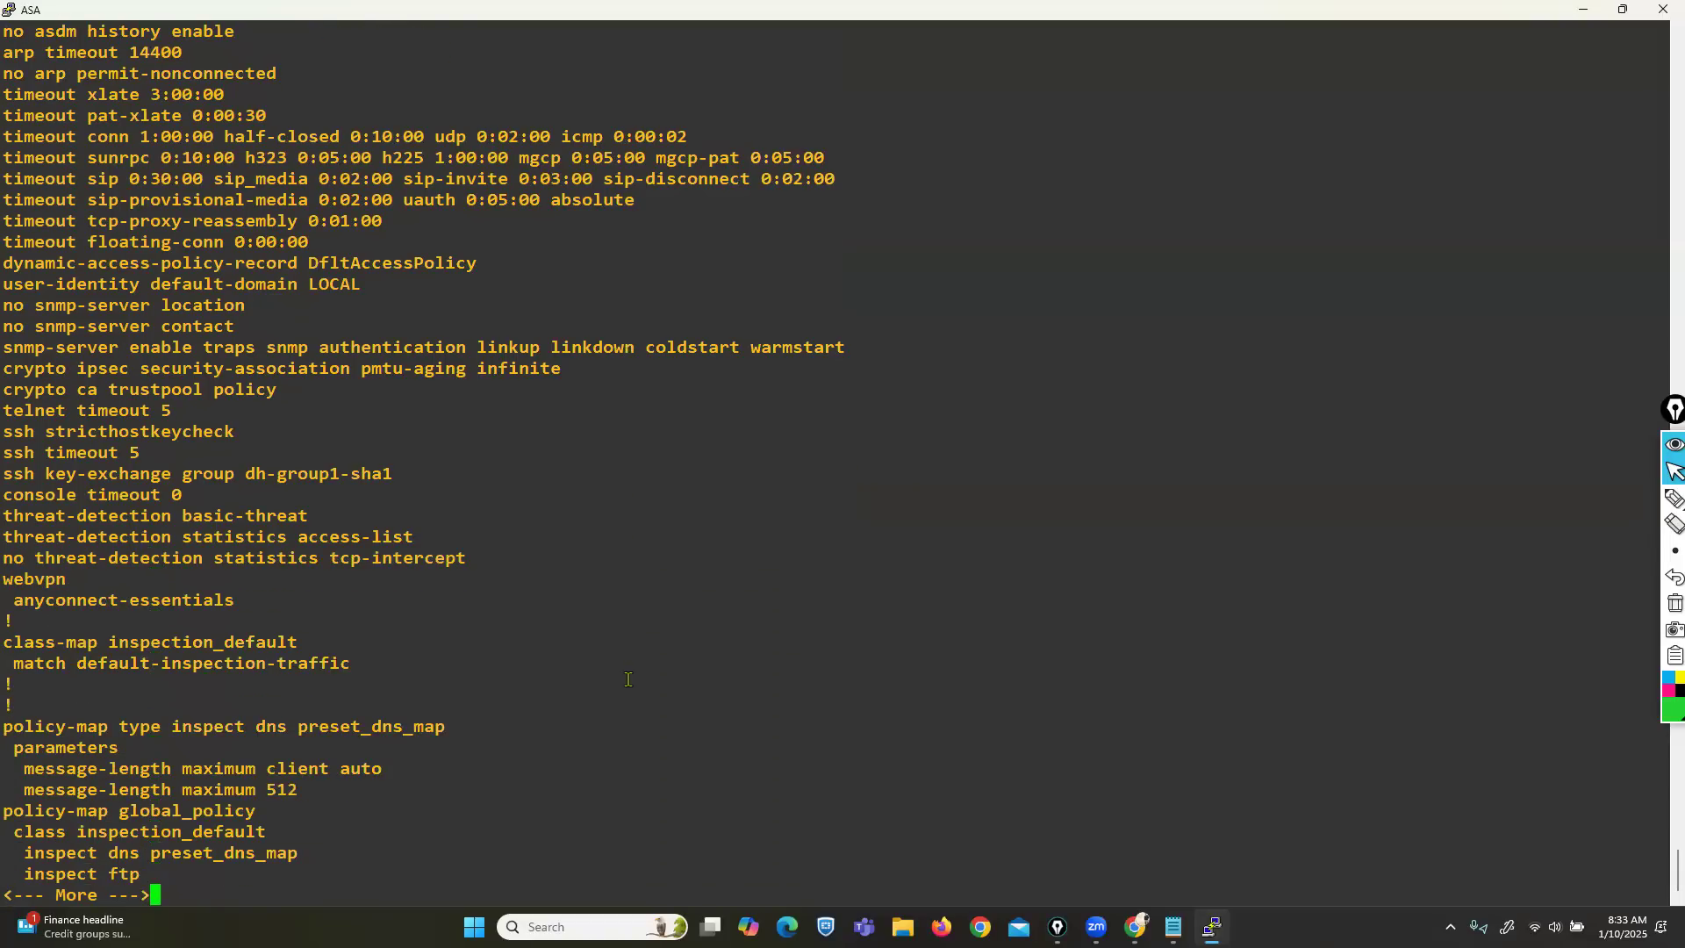
{"action": "key", "text": "Return"}
{"action": "key", "text": "Return"}
{"action": "key", "text": "Return"}
{"action": "key", "text": "Return"}
{"action": "key", "text": "Return"}
{"action": "key", "text": "Return"}
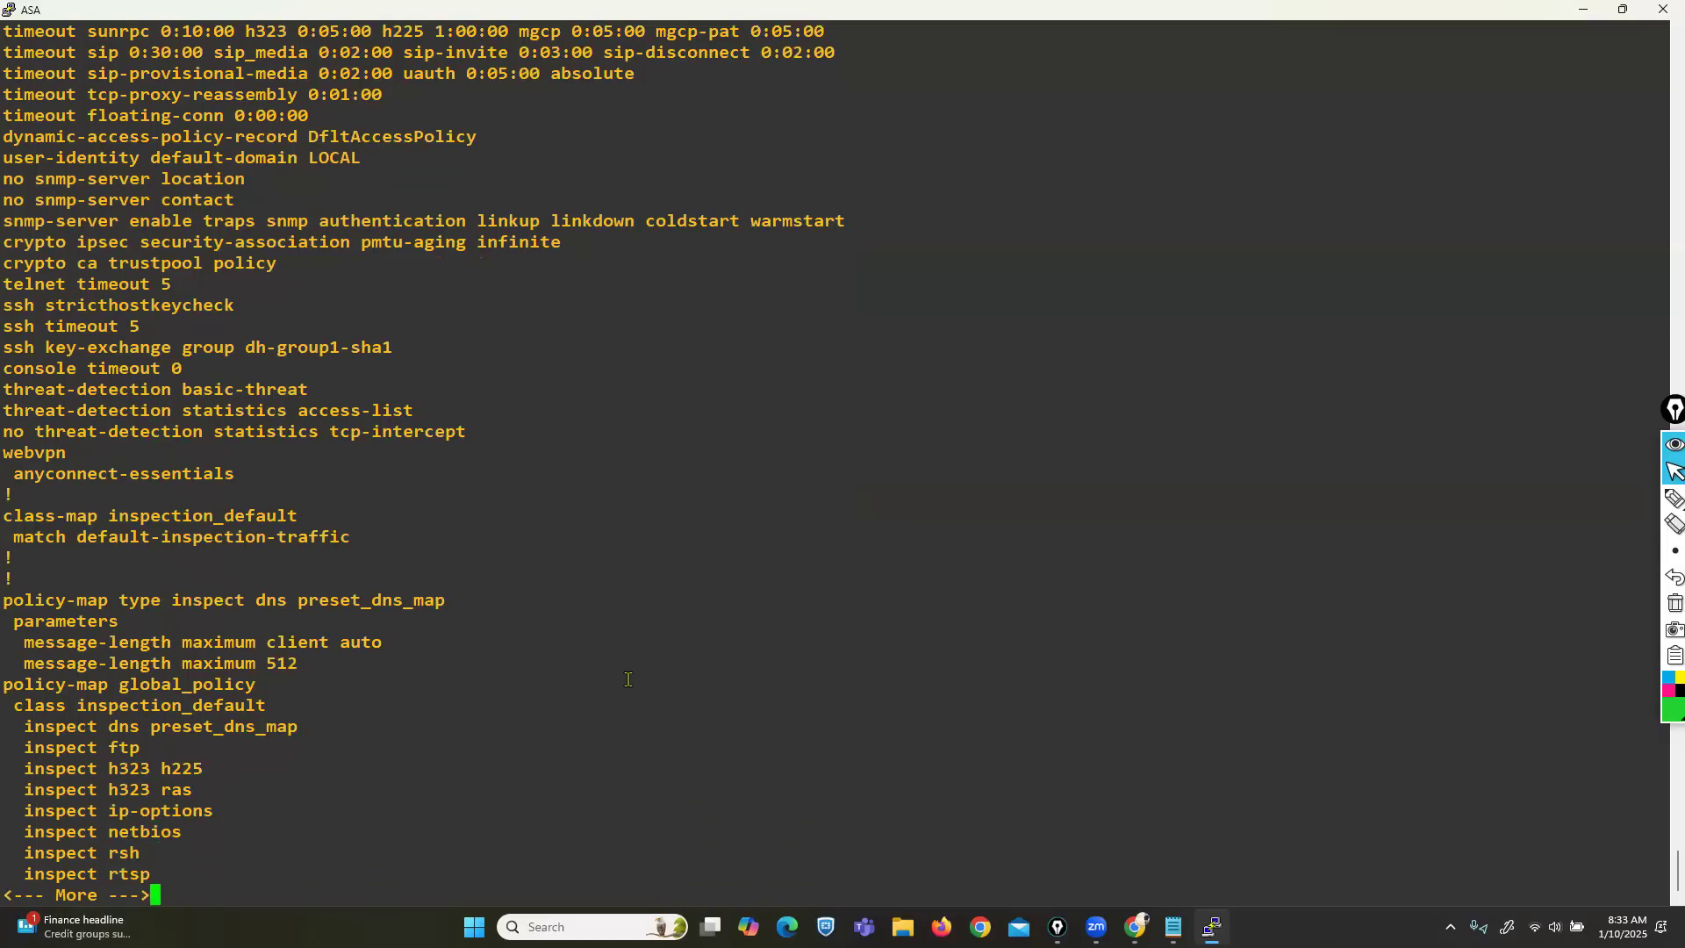
{"action": "key", "text": "Return"}
{"action": "key", "text": "Return"}
{"action": "key", "text": "Return"}
{"action": "key", "text": "Return"}
{"action": "key", "text": "Return"}
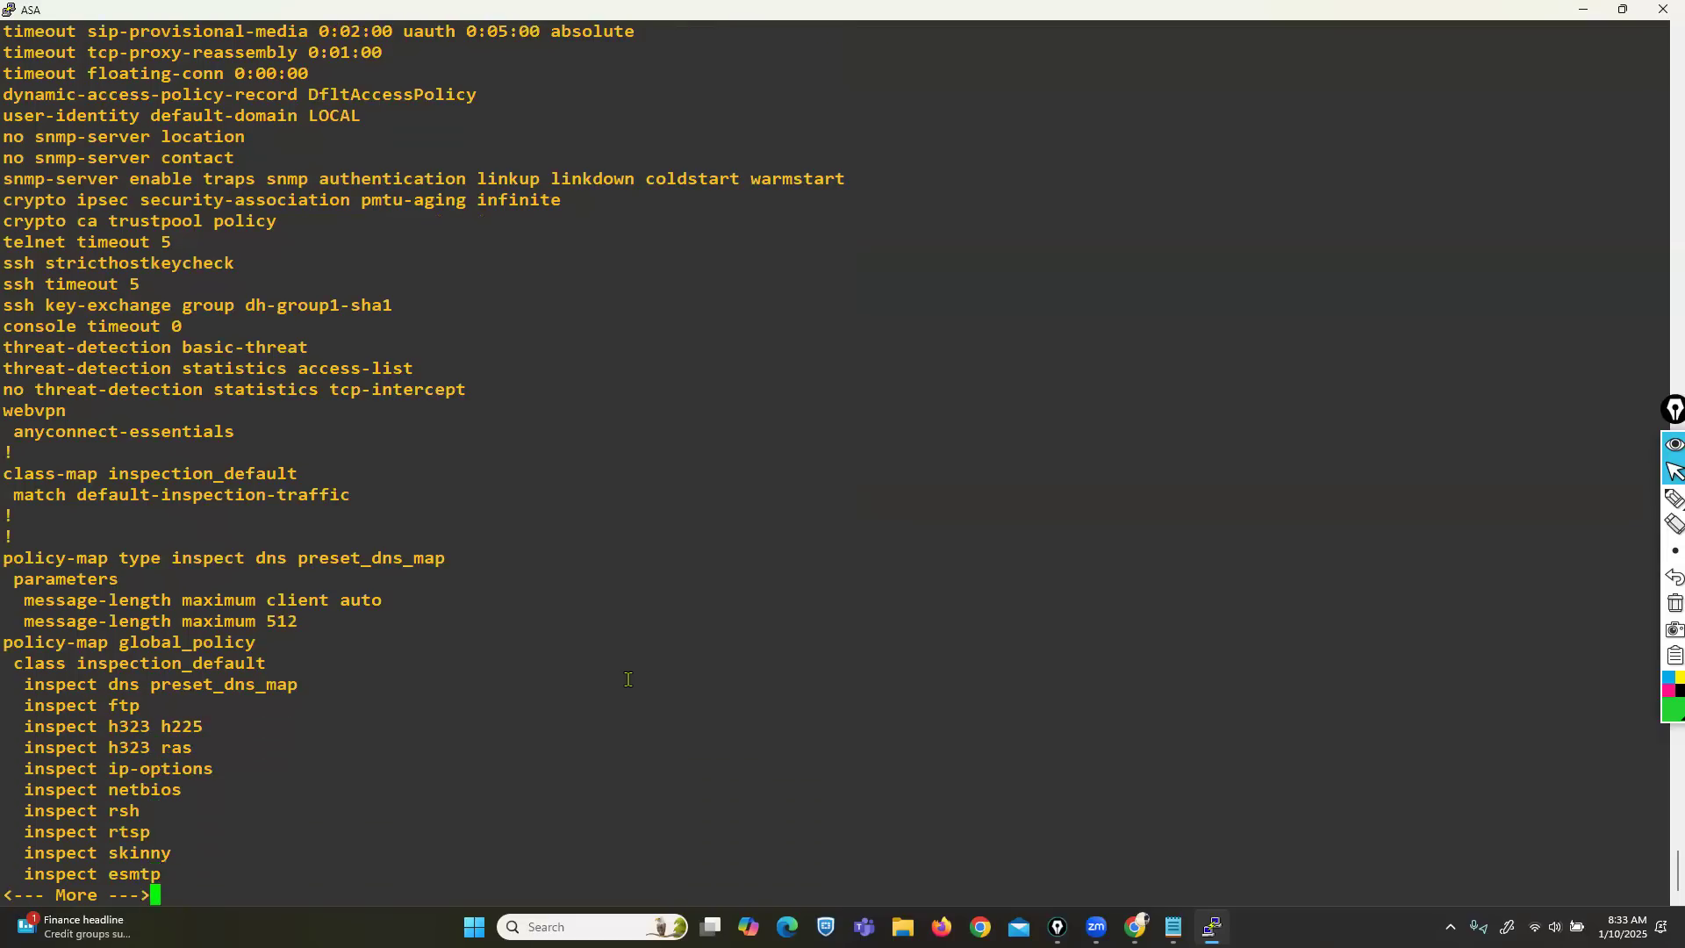
{"action": "key", "text": "Return"}
{"action": "key", "text": "Return"}
{"action": "key", "text": "Return"}
{"action": "key", "text": "Return"}
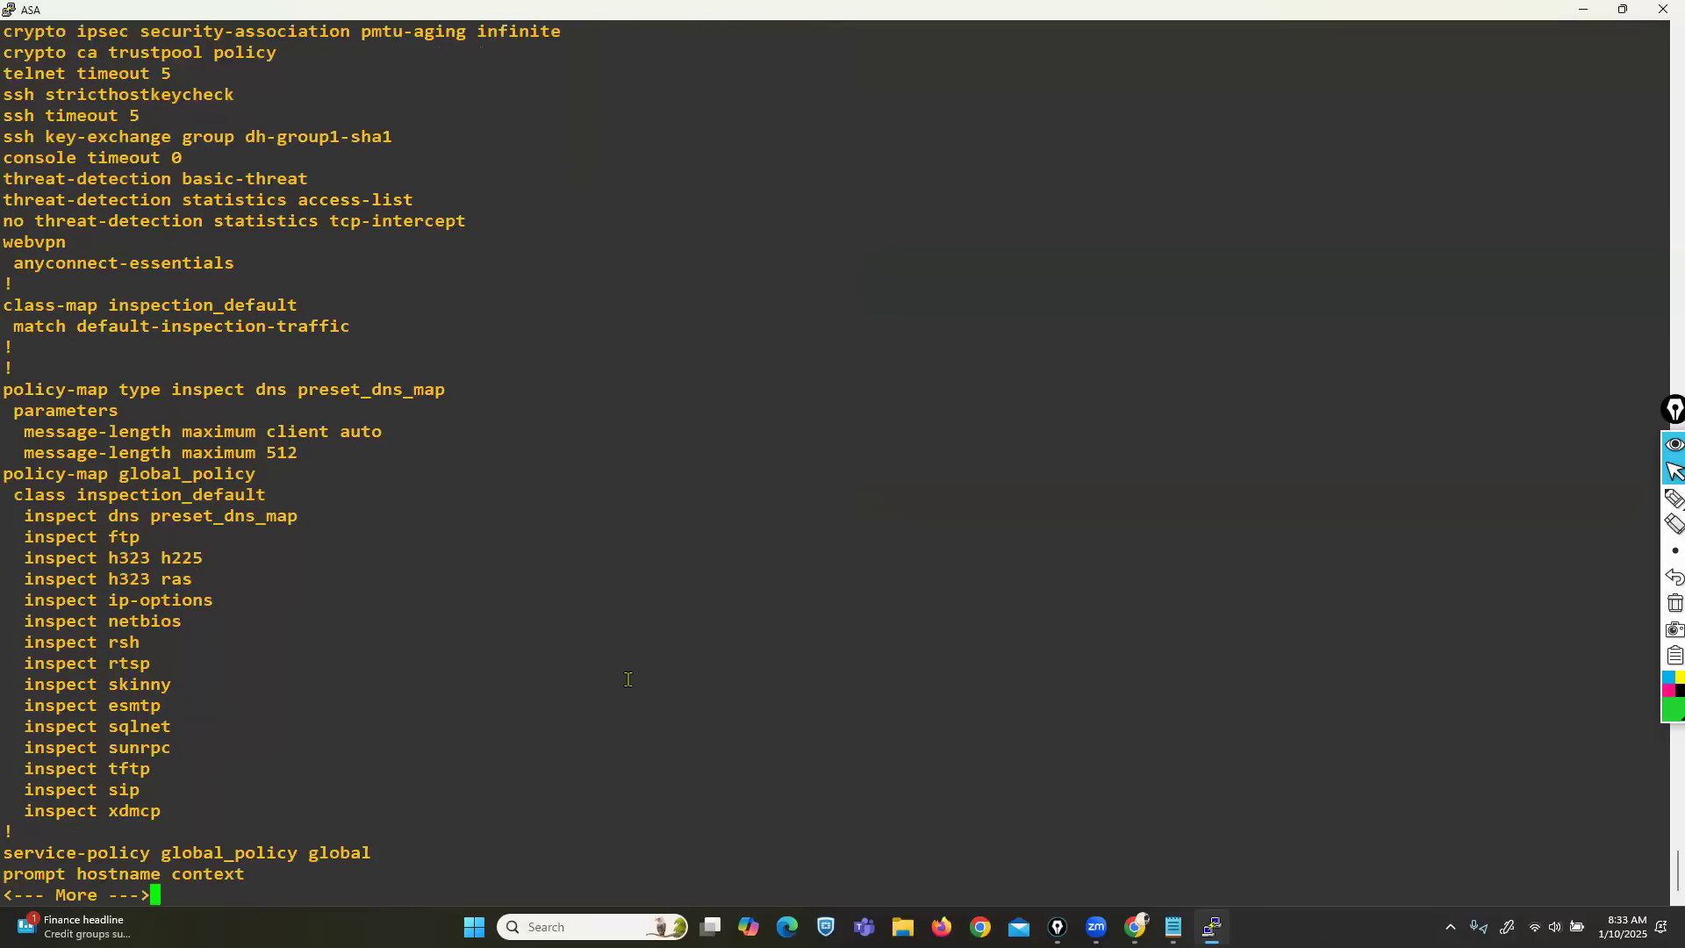
{"action": "key", "text": "Return"}
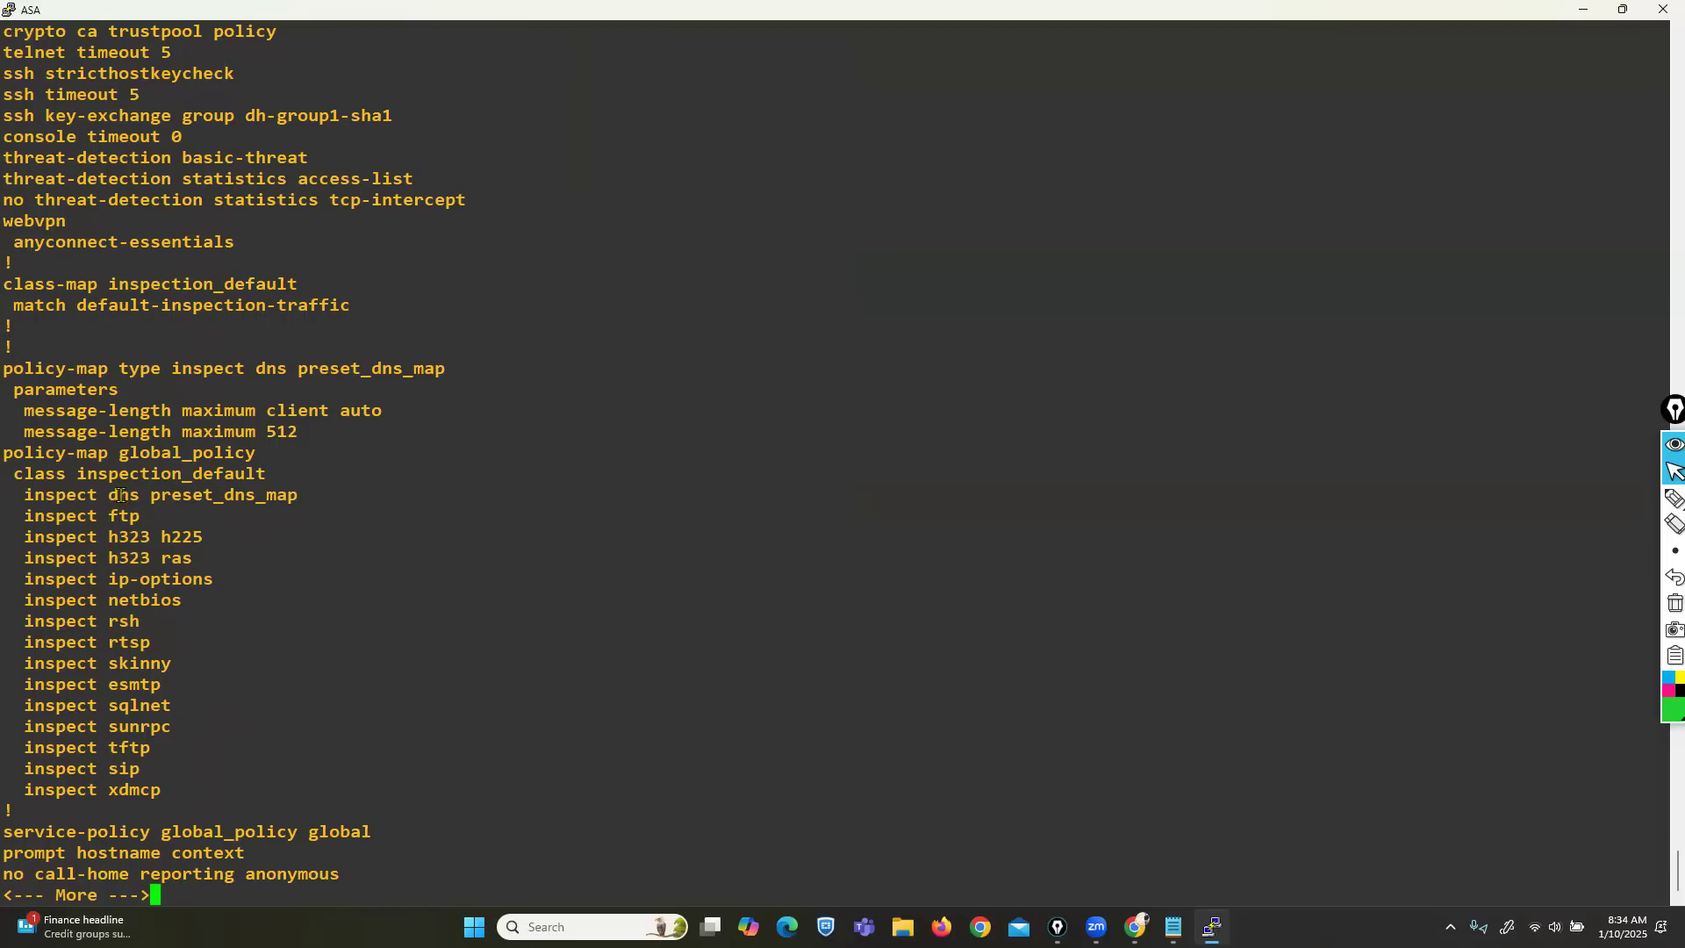
Mark the global_policy inspect lines for reference, then clear the selection.
{"action": "left_click_drag", "start_coordinate": [115, 496], "coordinate": [222, 715]}
{"action": "left_click", "coordinate": [222, 718]}
{"action": "scroll", "coordinate": [457, 711], "scroll_direction": "up", "scroll_amount": 20}
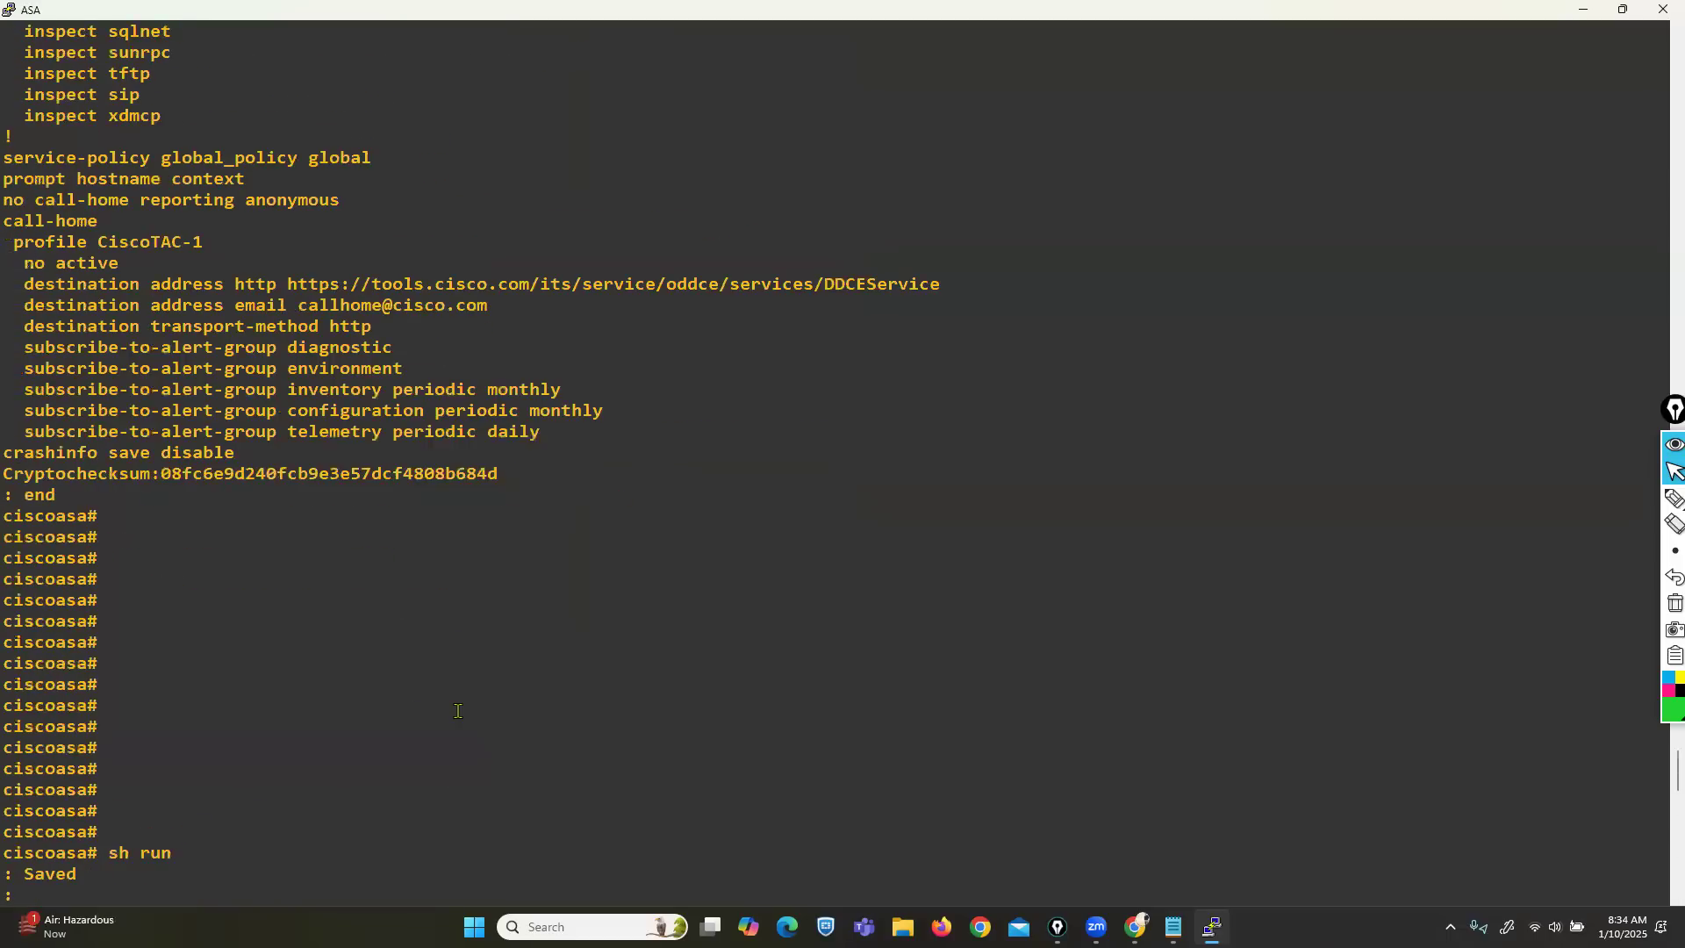
{"action": "scroll", "coordinate": [458, 711], "scroll_direction": "down", "scroll_amount": 20}
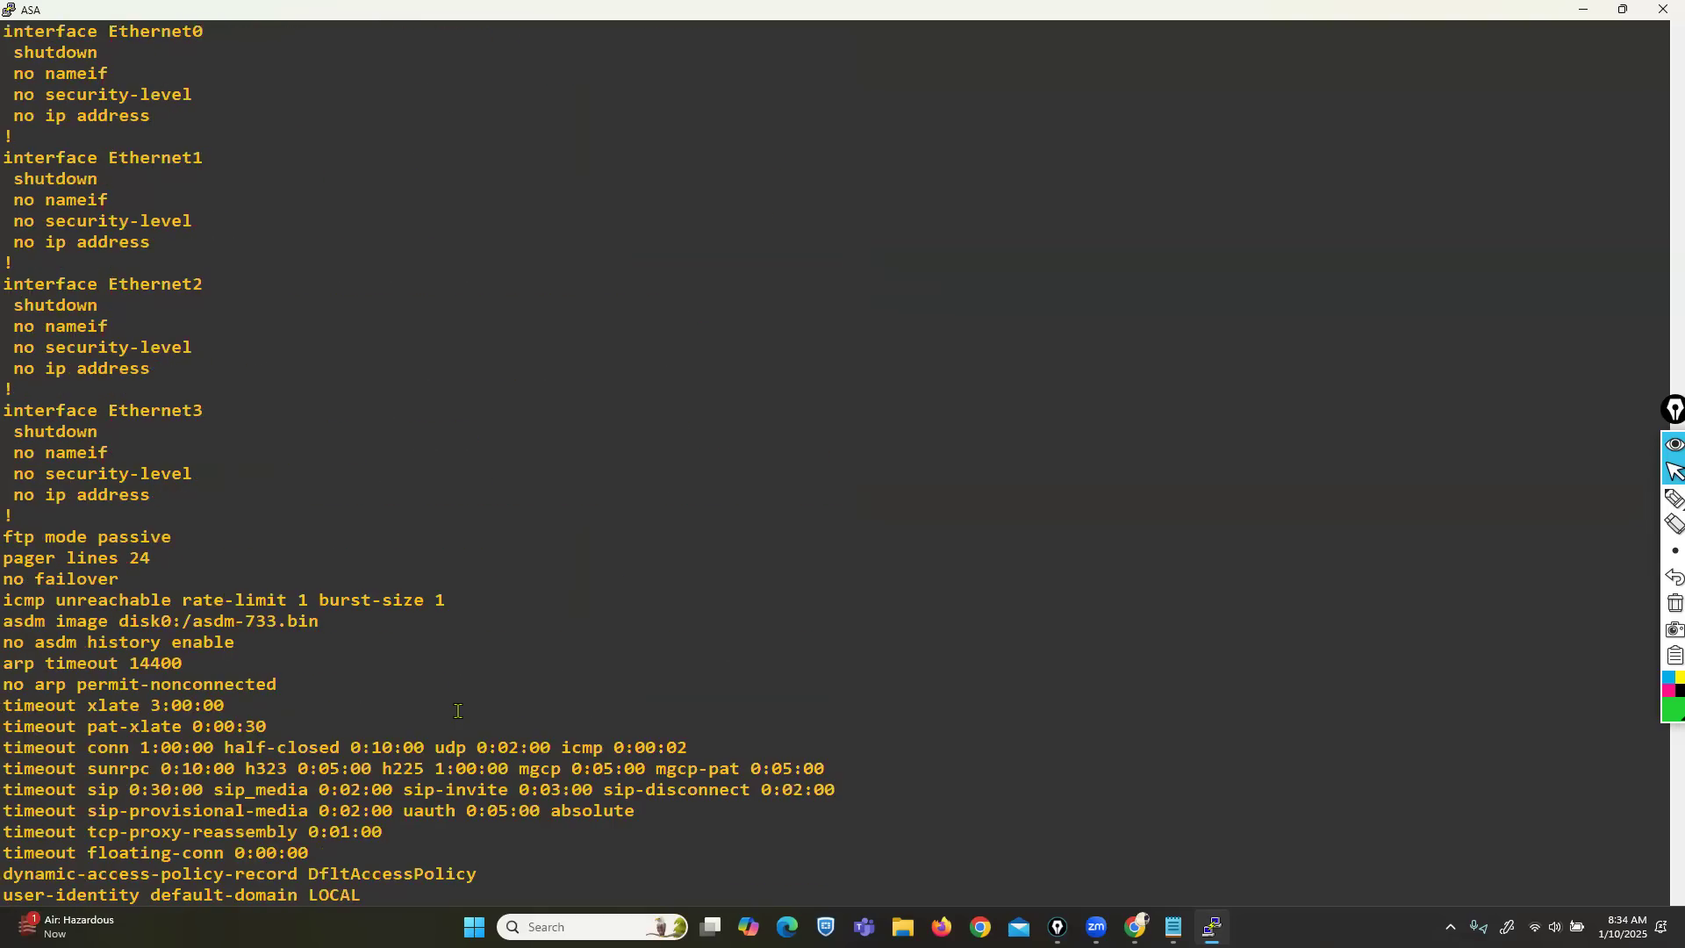
Mark the default-inspection-traffic protocol list, the dscp match option and the h323-h225-tcp-1720 entry.
{"action": "left_click_drag", "start_coordinate": [318, 429], "coordinate": [779, 662]}
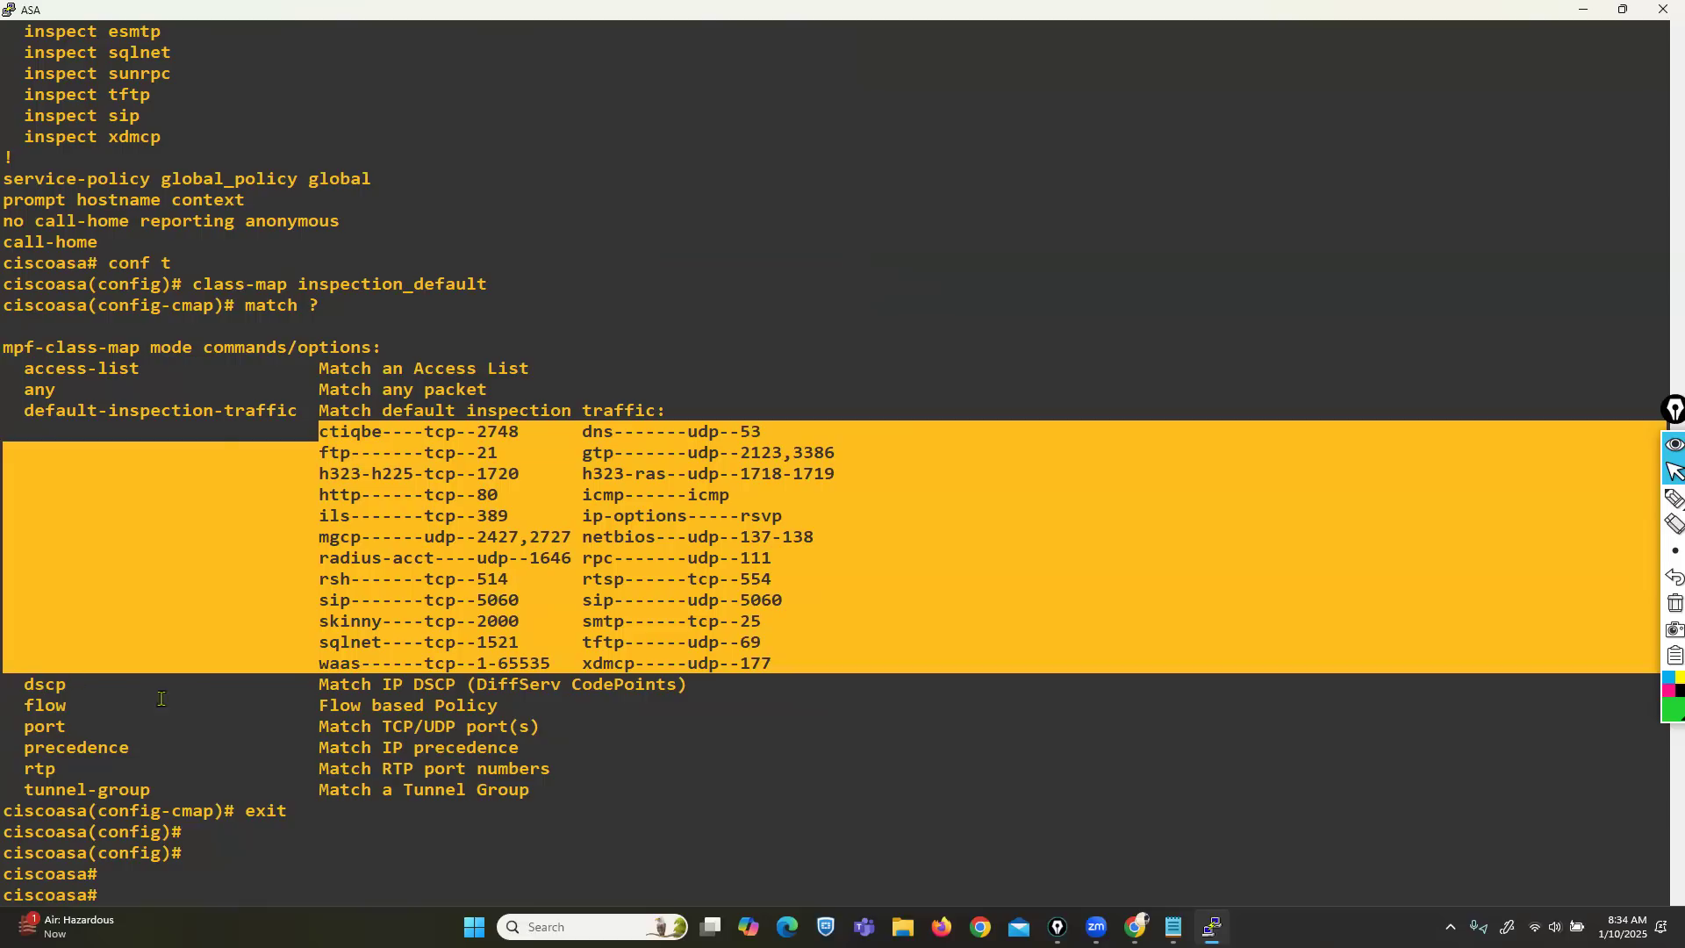
{"action": "left_click_drag", "start_coordinate": [14, 684], "coordinate": [72, 685]}
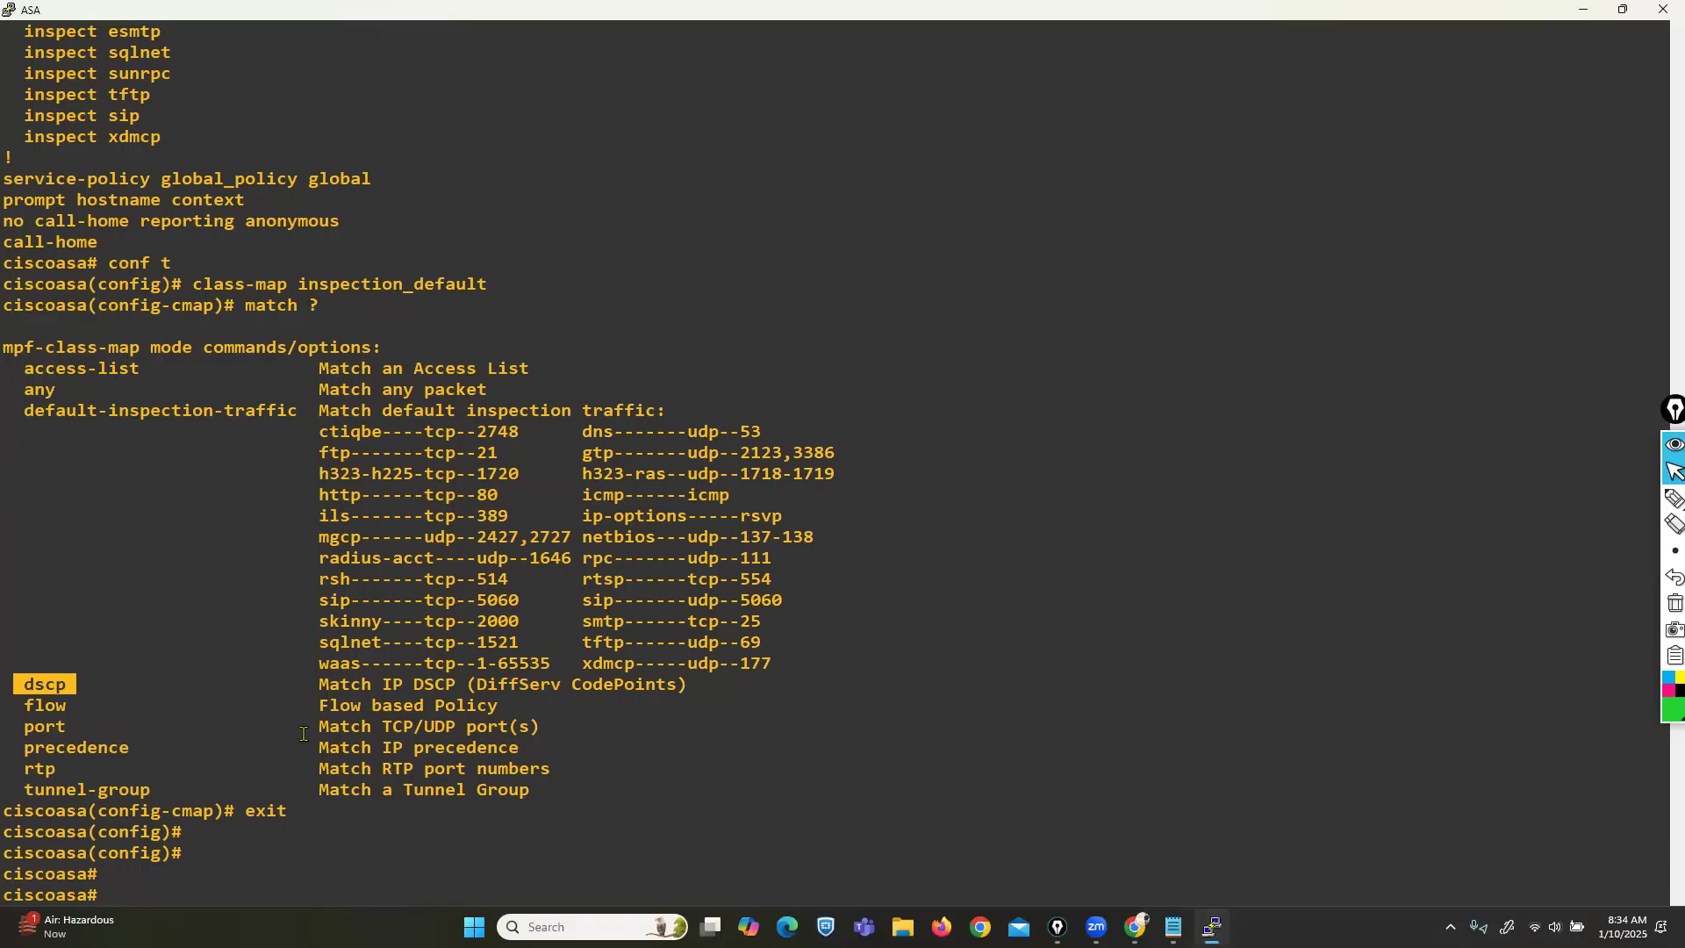
{"action": "left_click", "coordinate": [424, 748]}
{"action": "left_click_drag", "start_coordinate": [29, 682], "coordinate": [66, 683]}
{"action": "left_click_drag", "start_coordinate": [309, 472], "coordinate": [516, 472]}
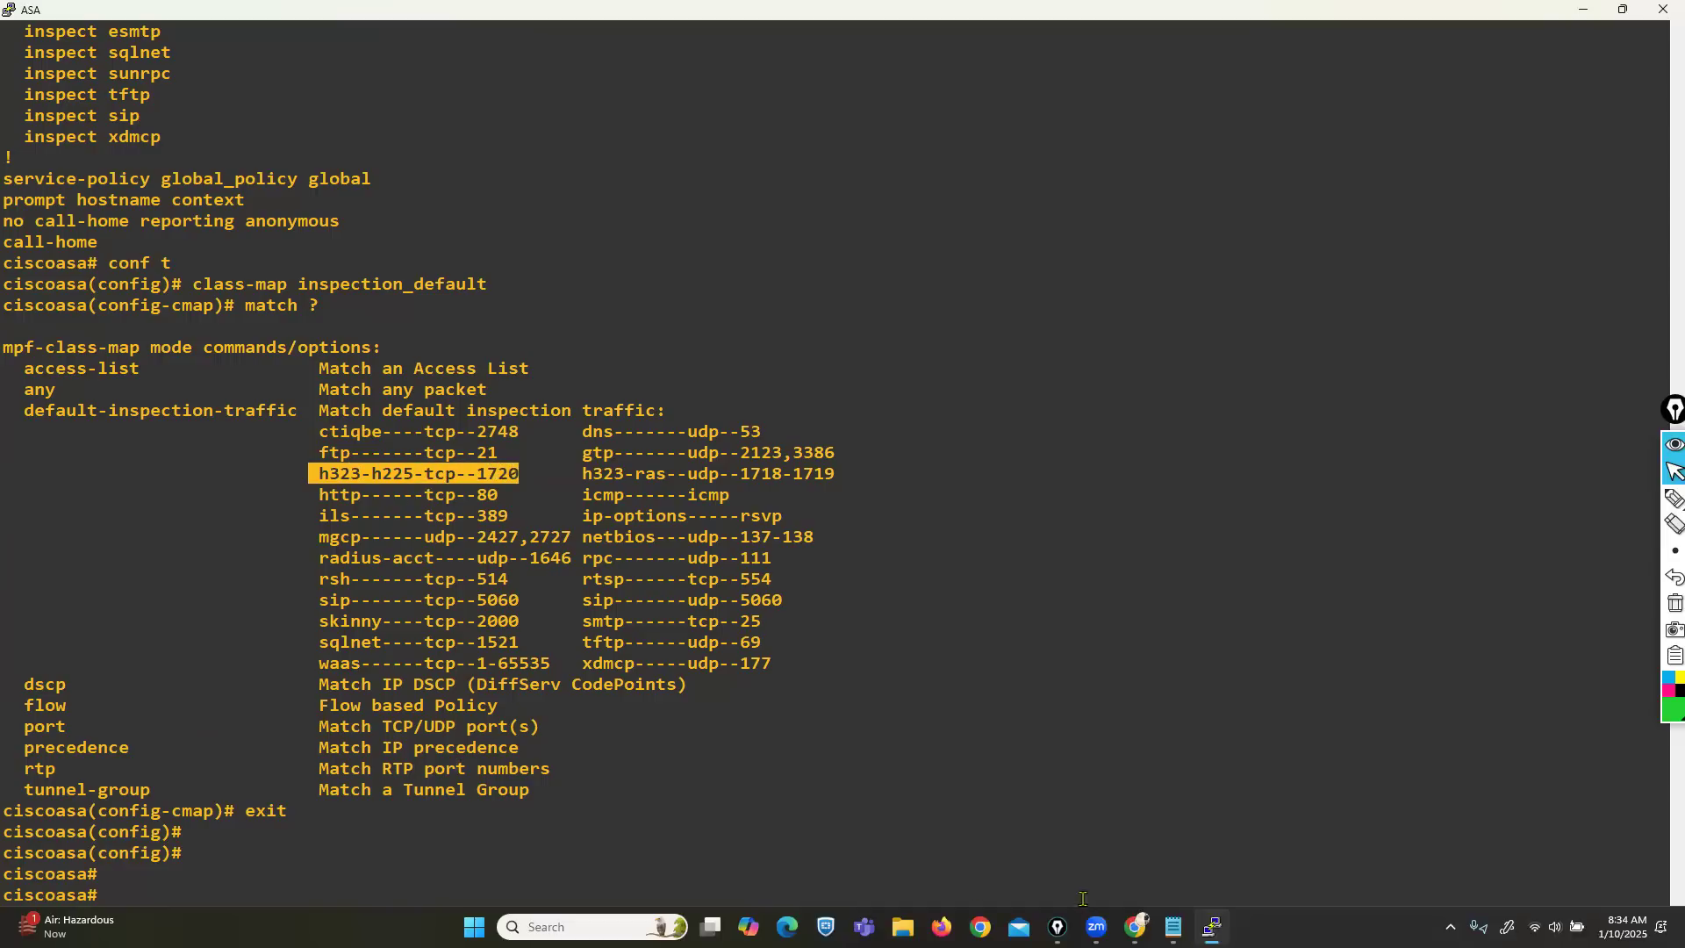
Search Google for 'cisco asa dscp' from a new Chrome tab.
{"action": "left_click", "coordinate": [1134, 926]}
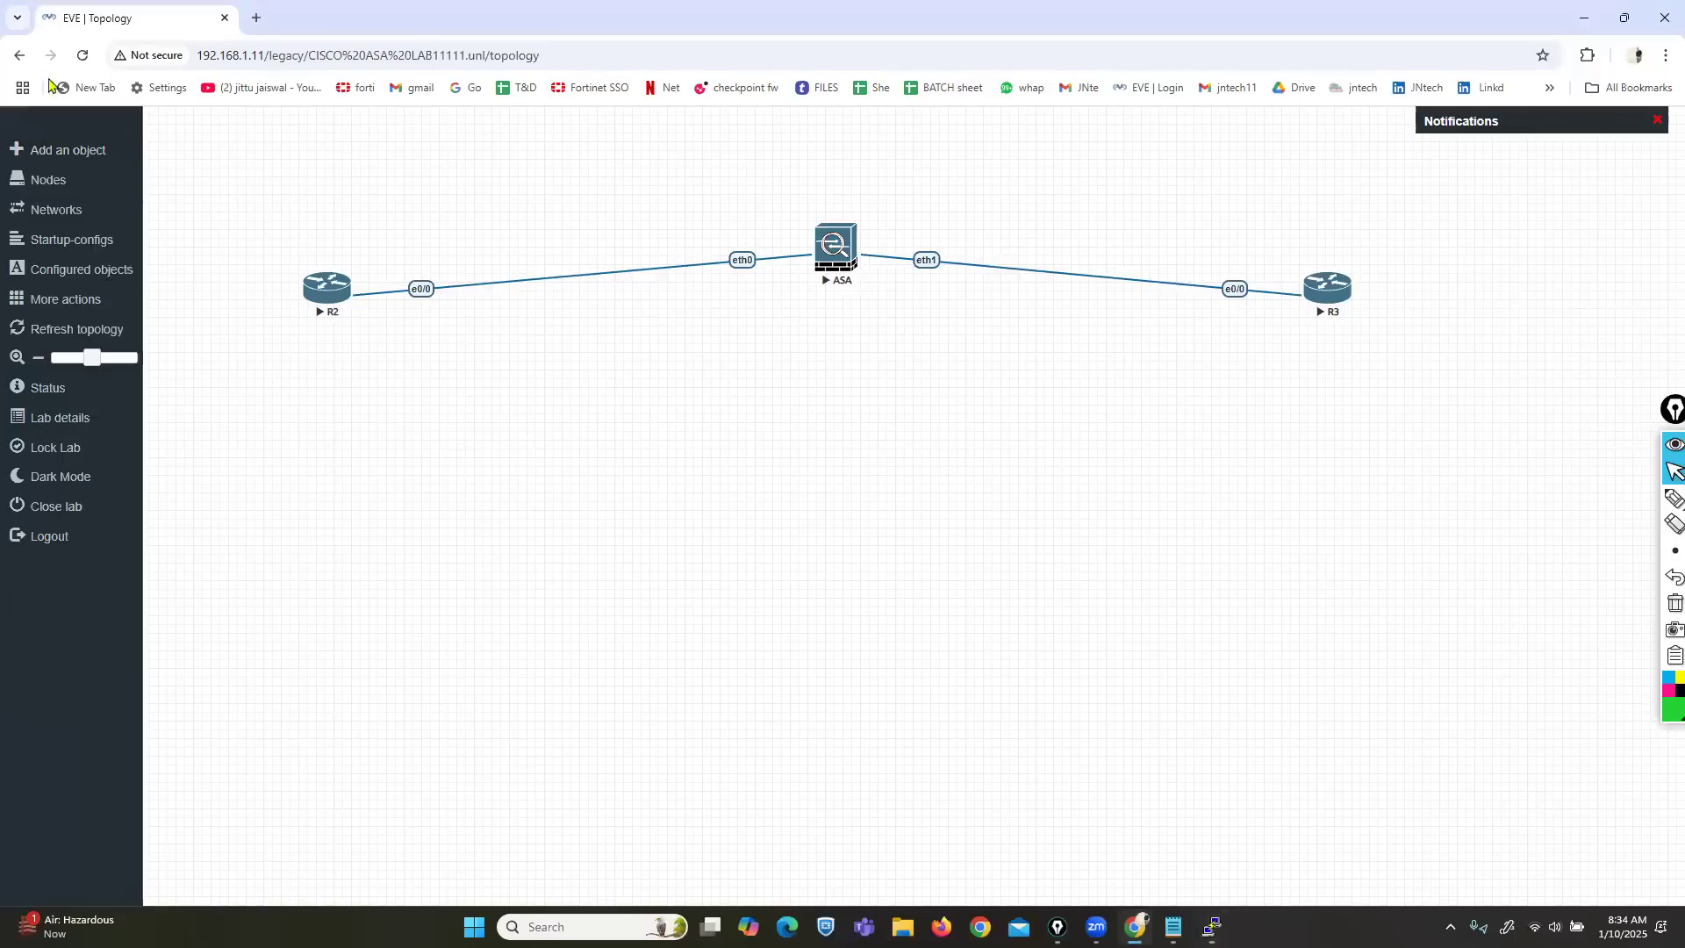
{"action": "left_click", "coordinate": [255, 17]}
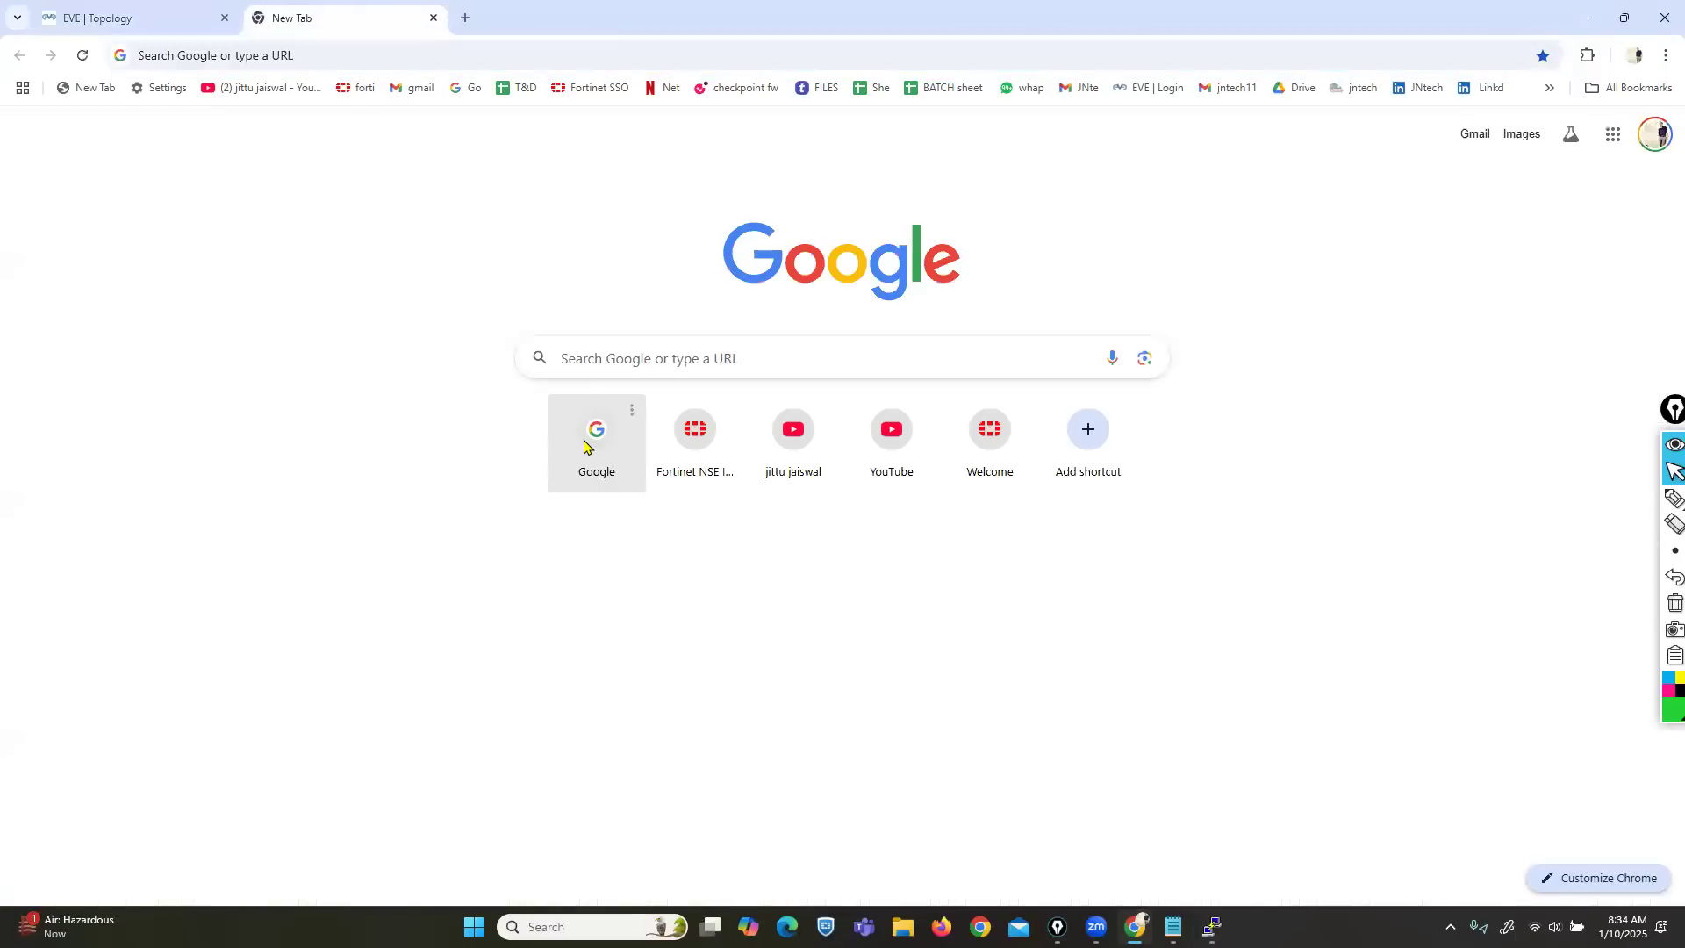
{"action": "left_click", "coordinate": [585, 448]}
{"action": "type", "text": "dscp cis"}
{"action": "type", "text": "co asa"}
{"action": "key", "text": "Down"}
{"action": "key", "text": "Return"}
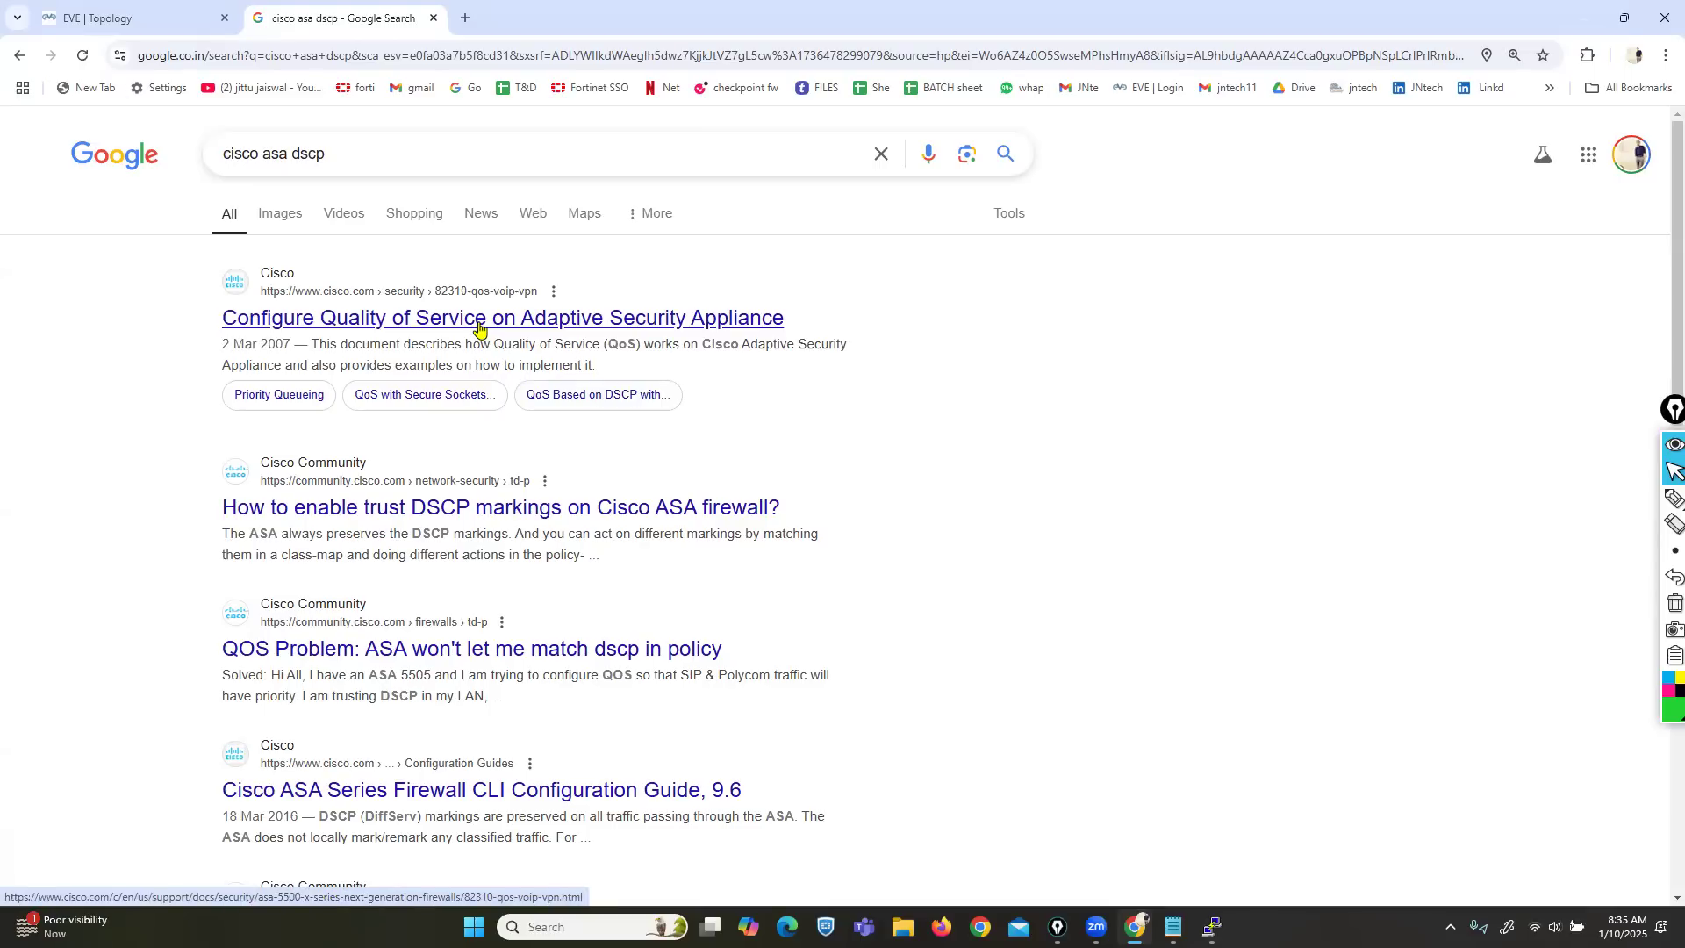
Close the search tab and return to the maximized ASA console's show run output.
{"action": "left_click", "coordinate": [432, 18]}
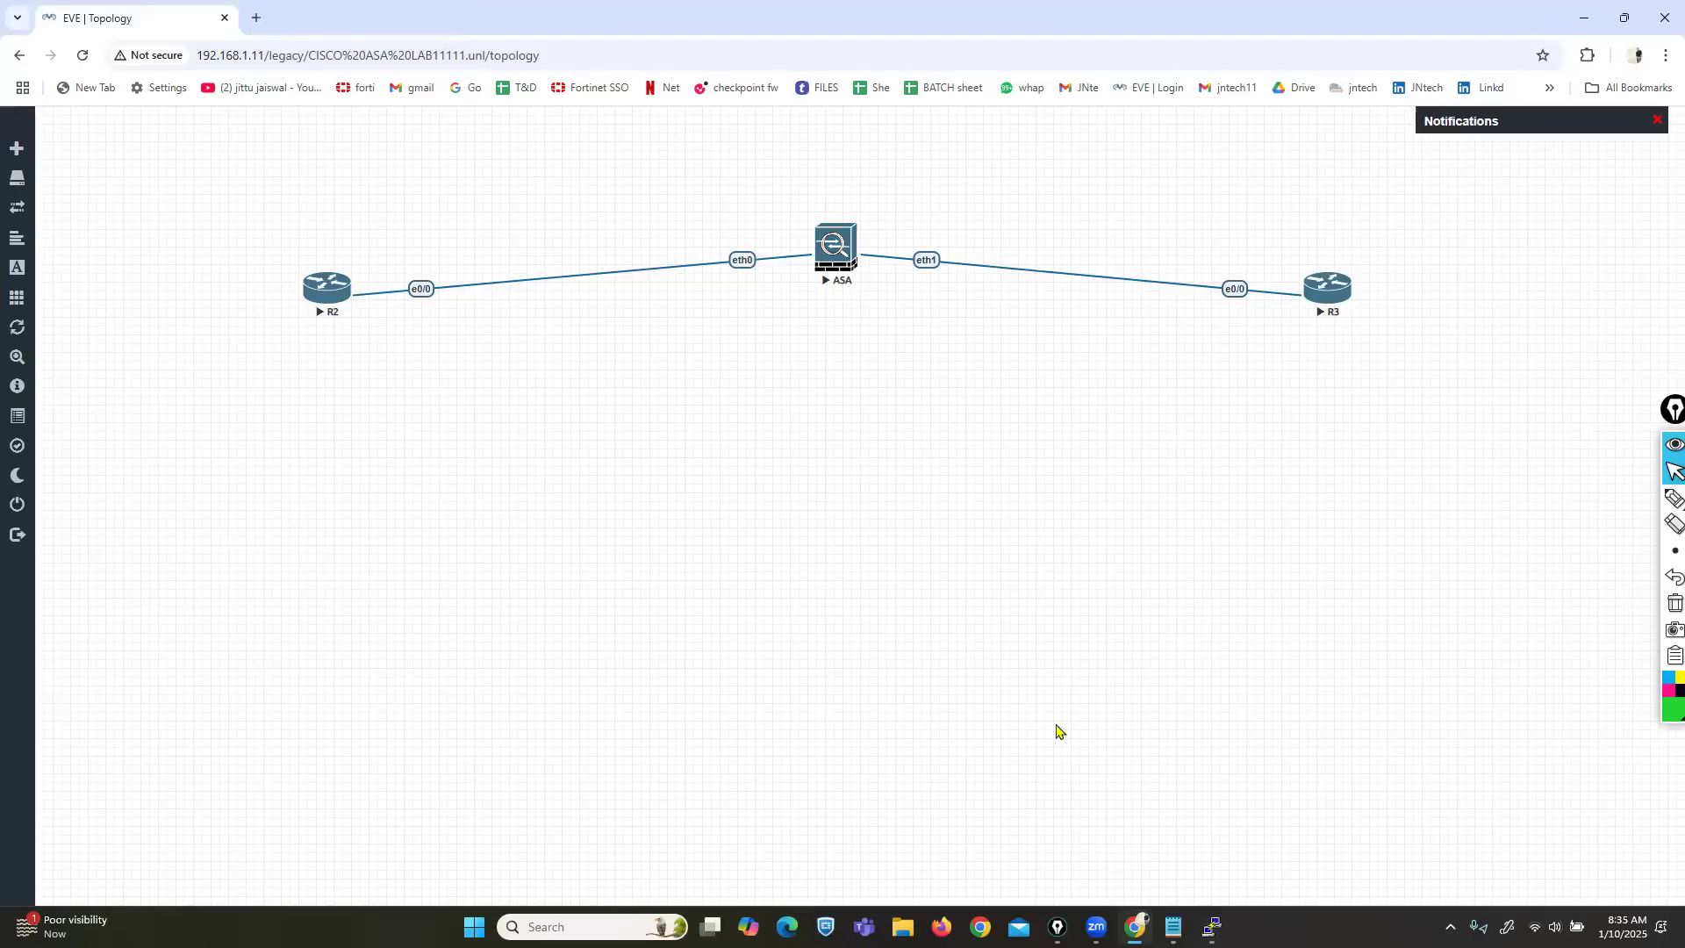
{"action": "left_click", "coordinate": [1213, 927]}
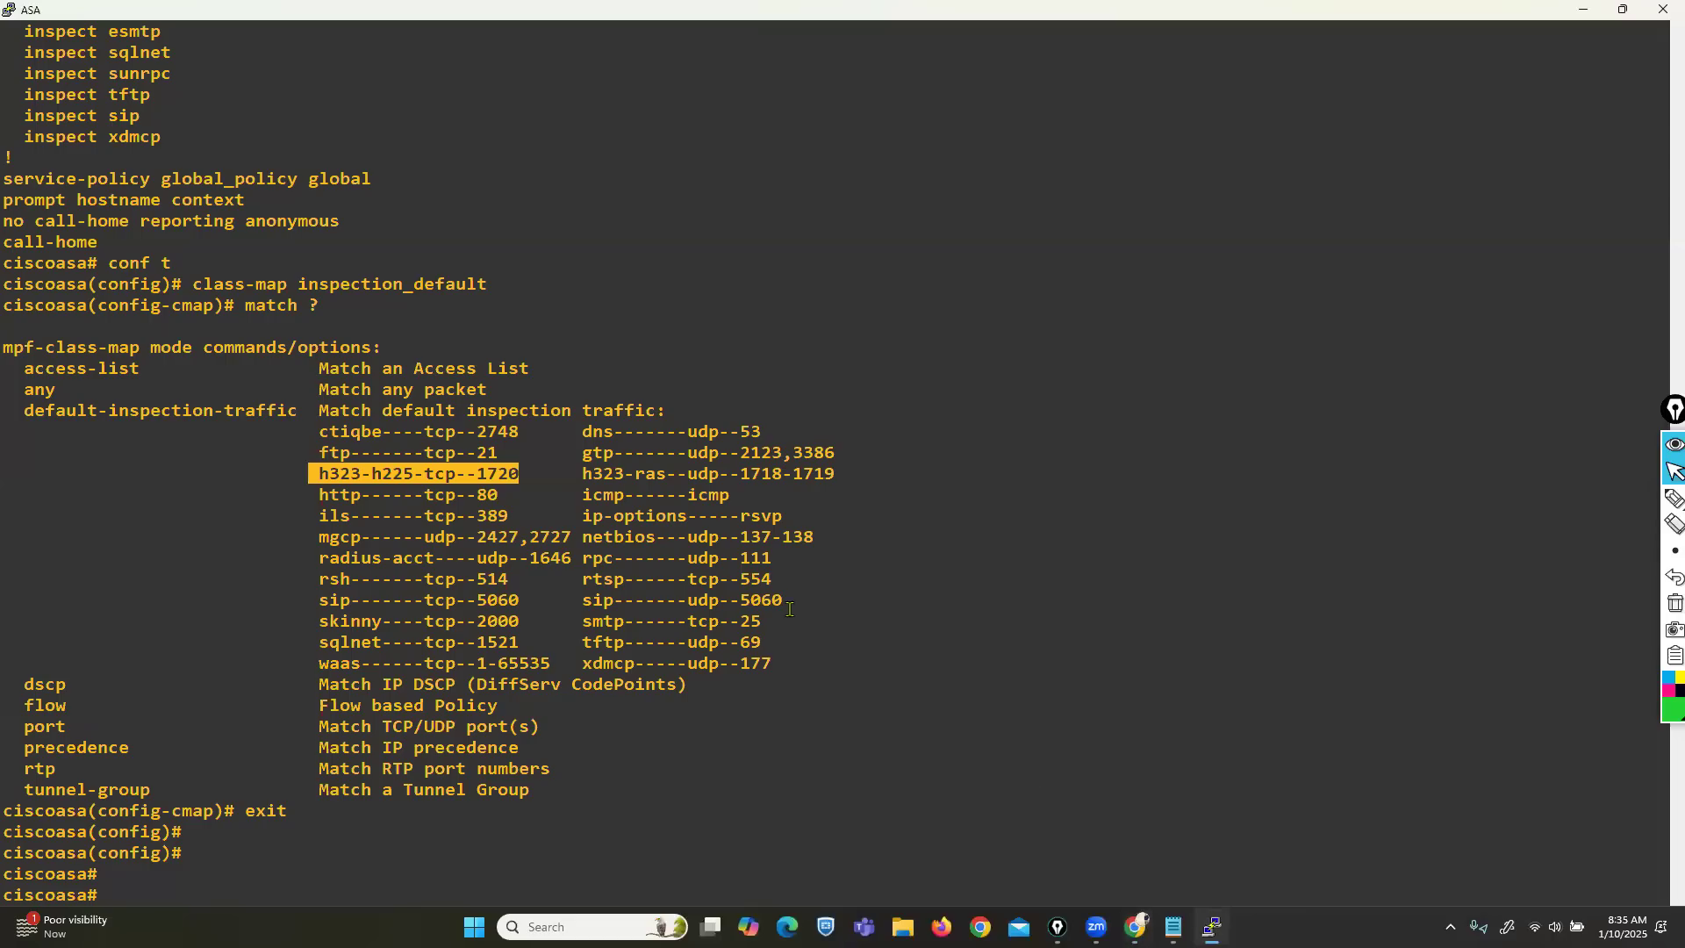
{"action": "double_click", "coordinate": [354, 16]}
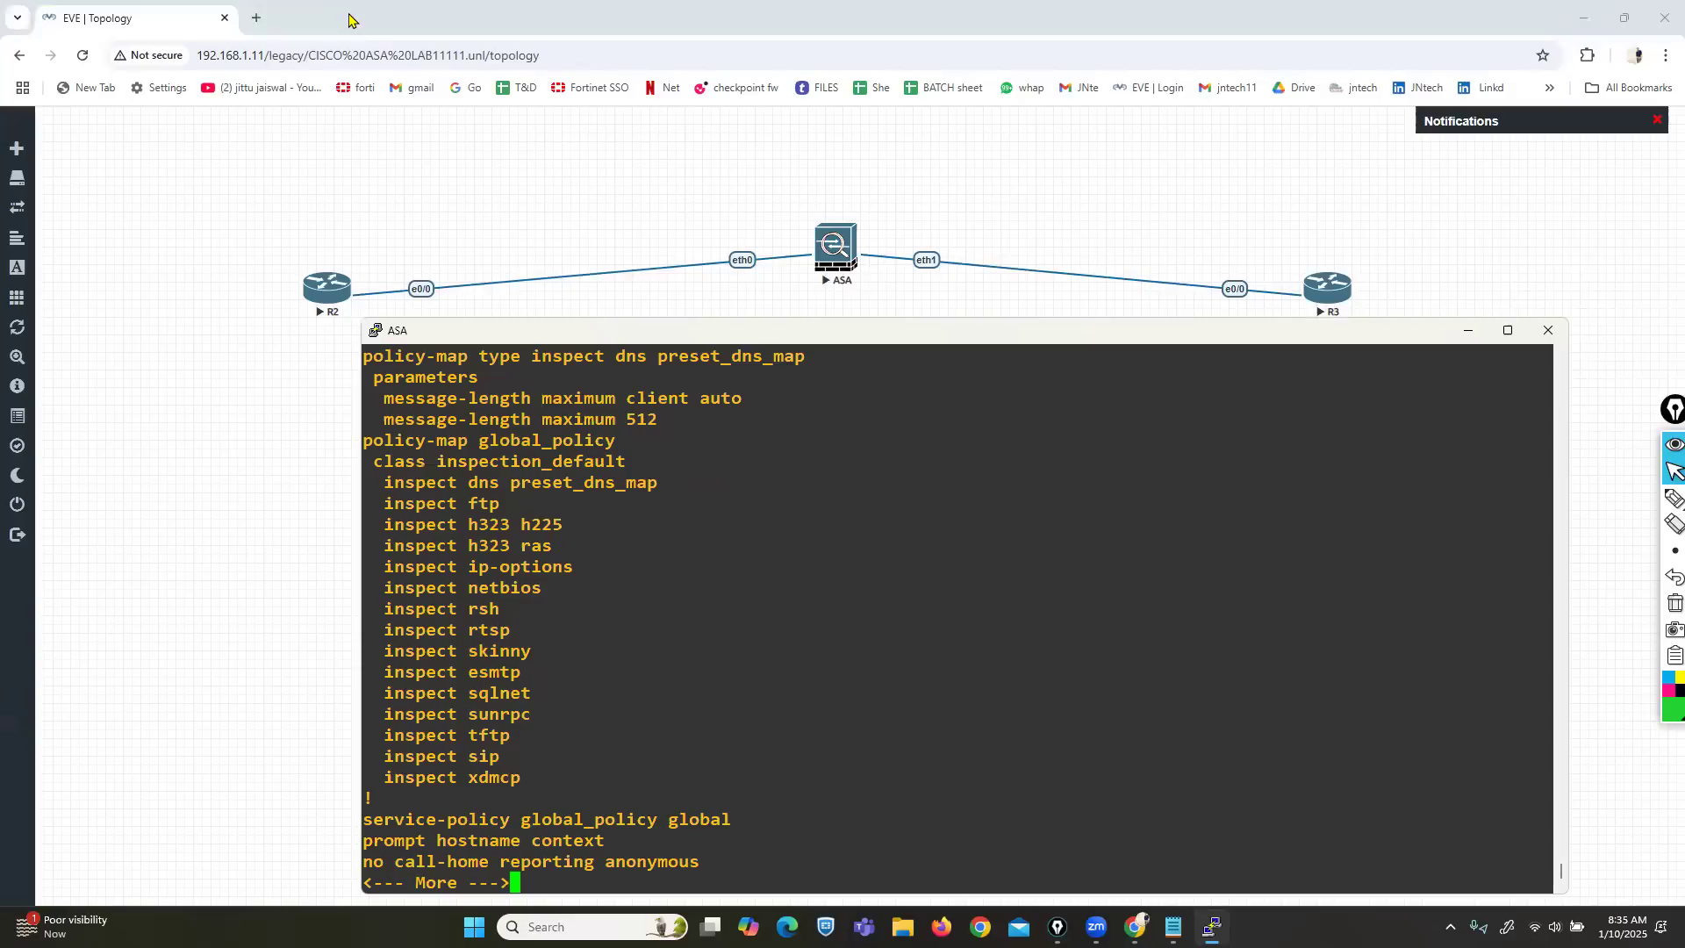
{"action": "left_click_drag", "start_coordinate": [559, 331], "coordinate": [643, 314]}
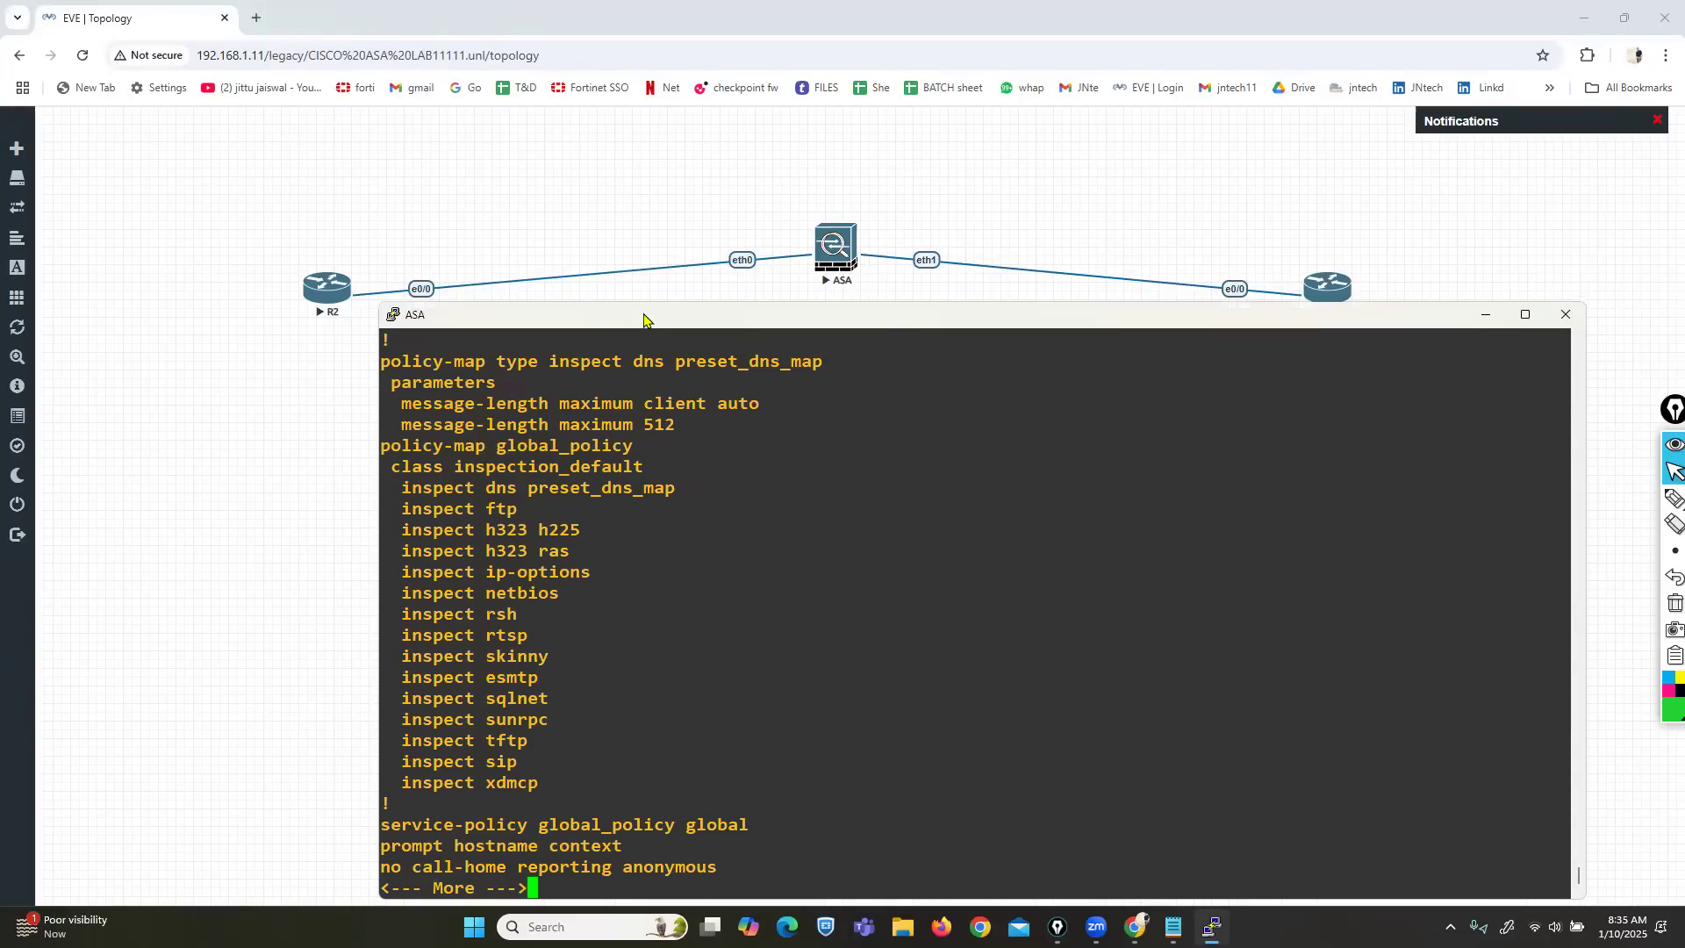
{"action": "double_click", "coordinate": [643, 317]}
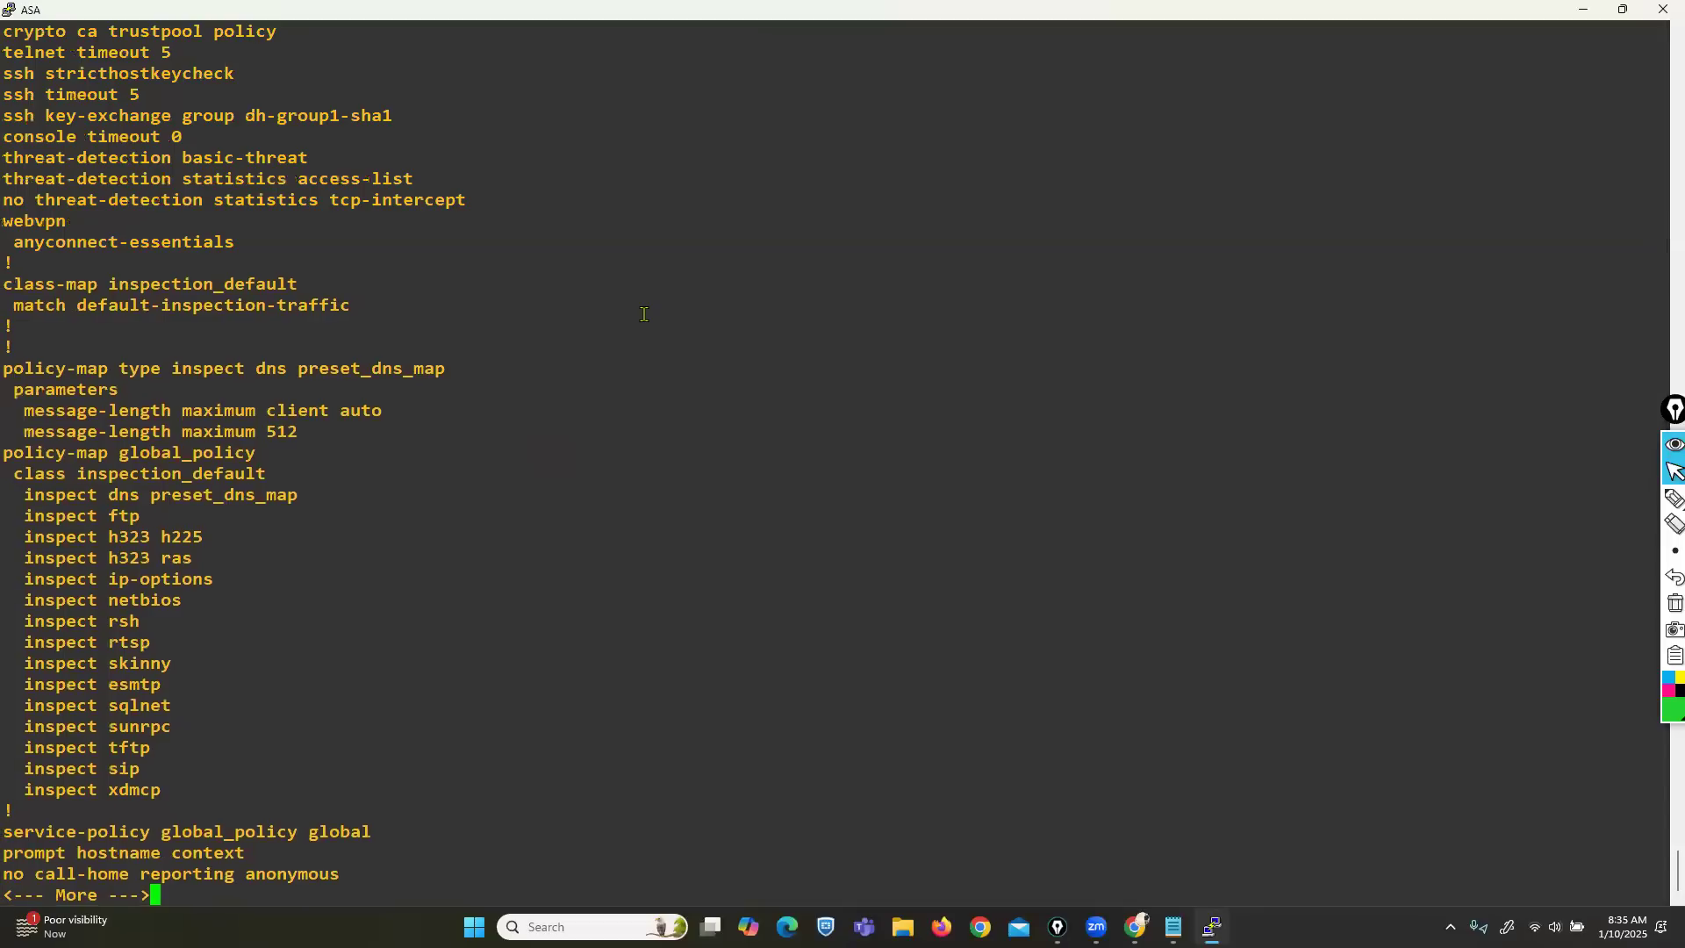
{"action": "scroll", "coordinate": [592, 428], "scroll_direction": "up", "scroll_amount": 20}
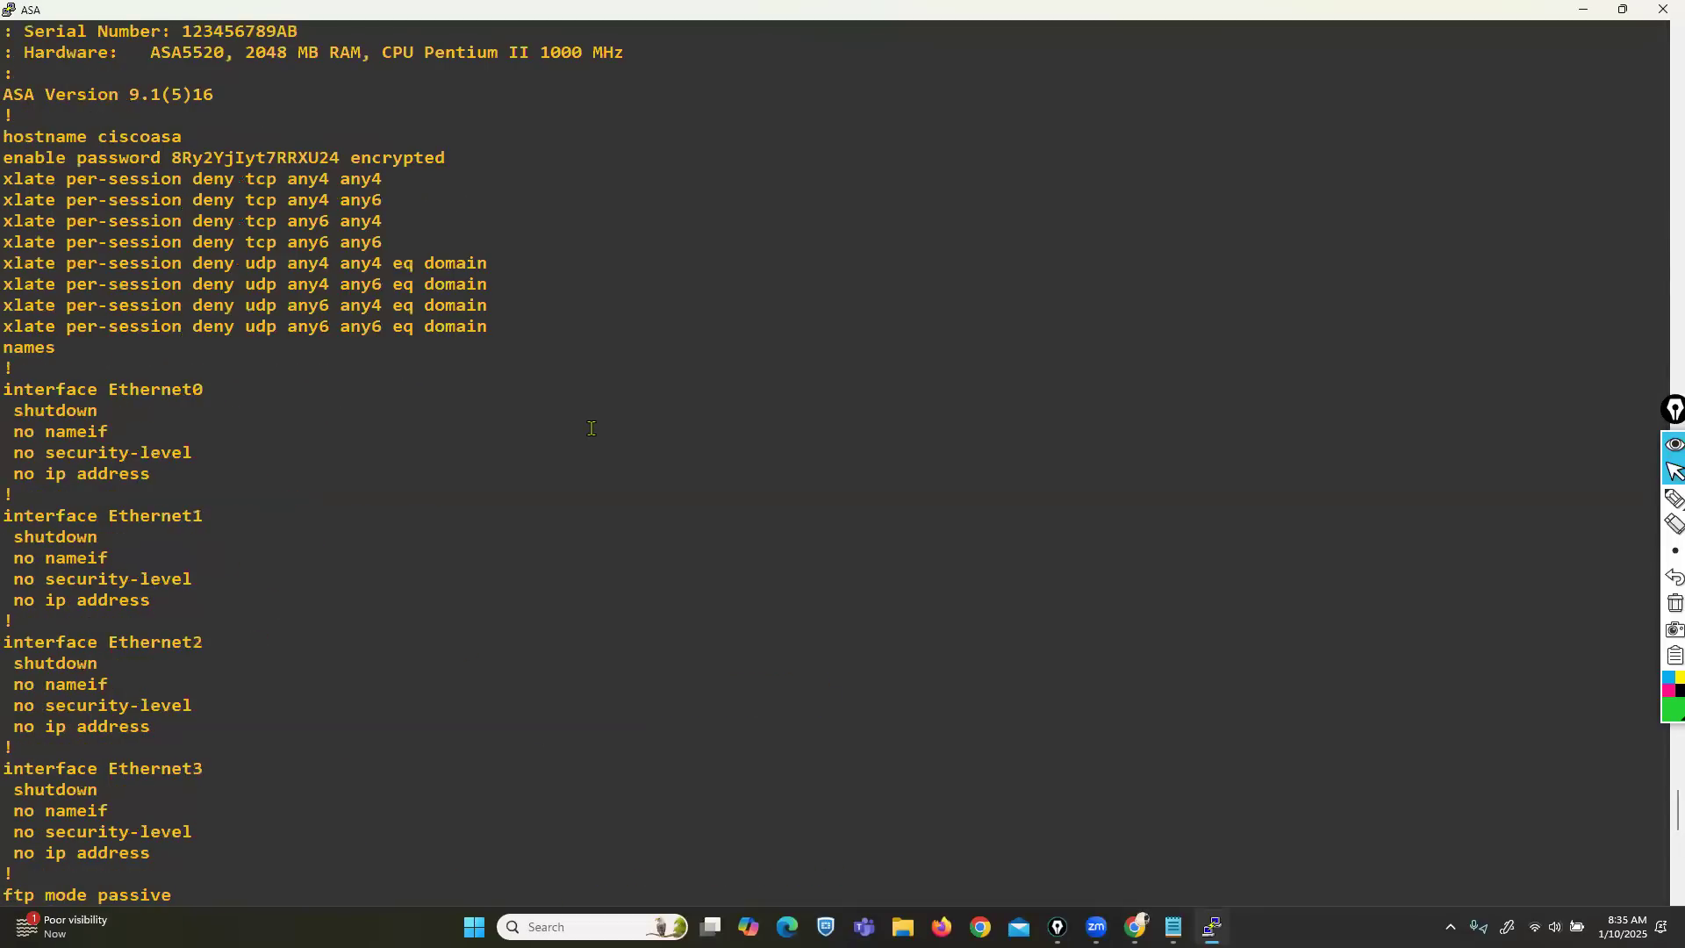
{"action": "scroll", "coordinate": [591, 428], "scroll_direction": "down", "scroll_amount": 9}
{"action": "scroll", "coordinate": [591, 428], "scroll_direction": "up", "scroll_amount": 20}
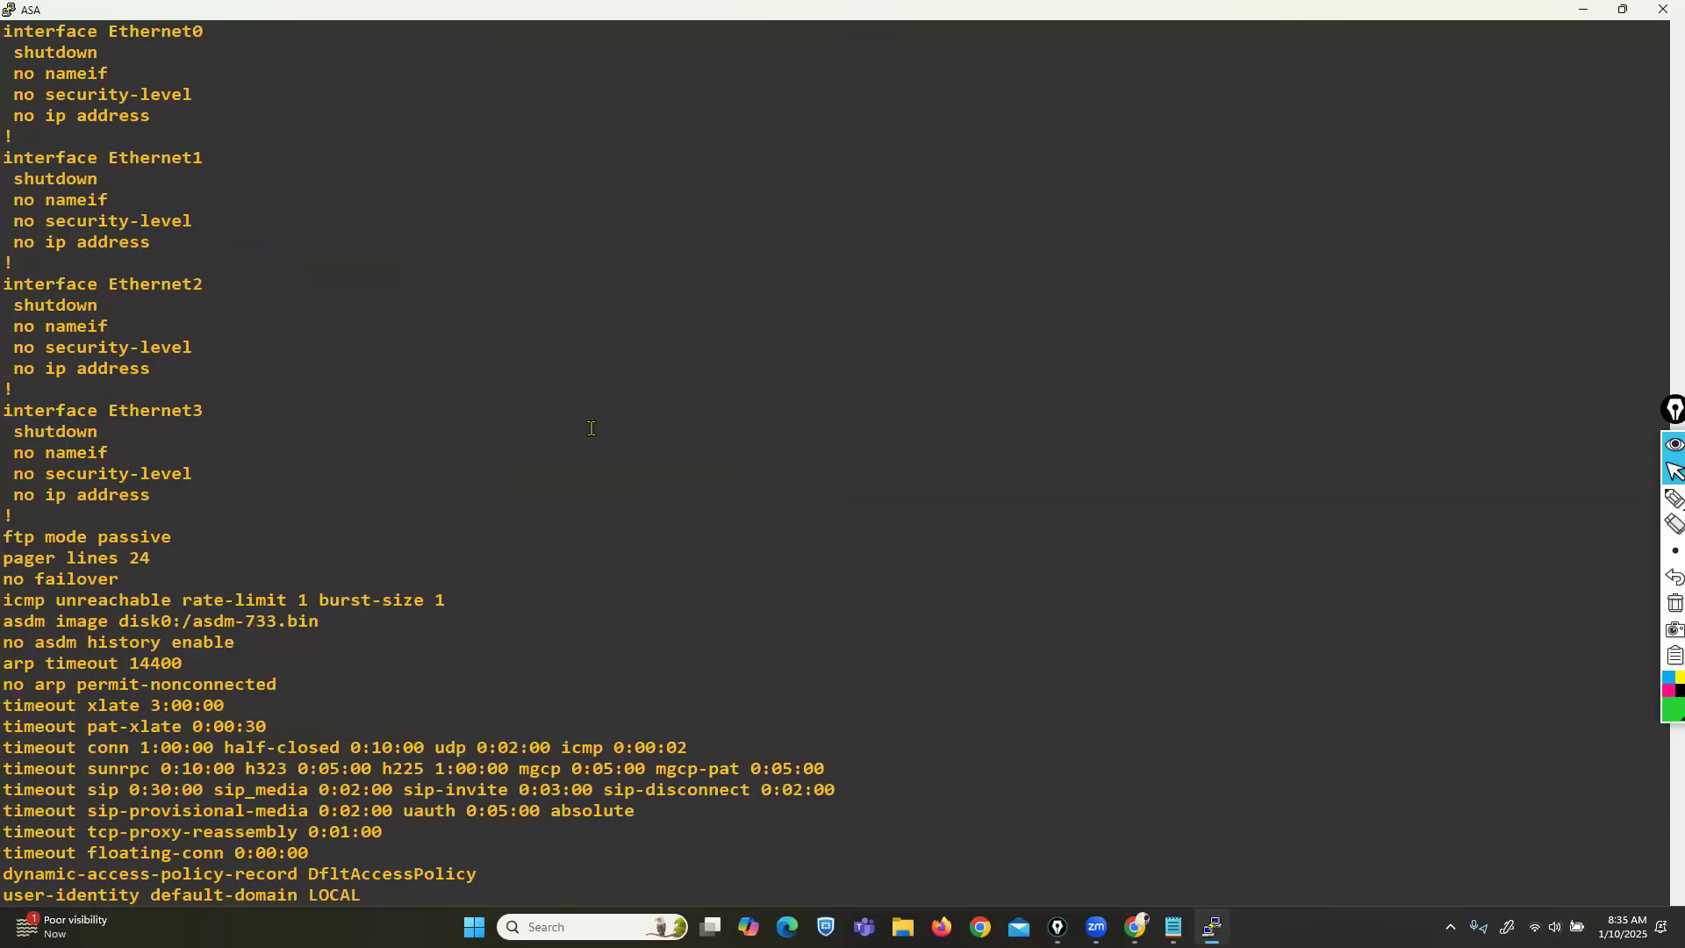
{"action": "scroll", "coordinate": [592, 428], "scroll_direction": "down", "scroll_amount": 20}
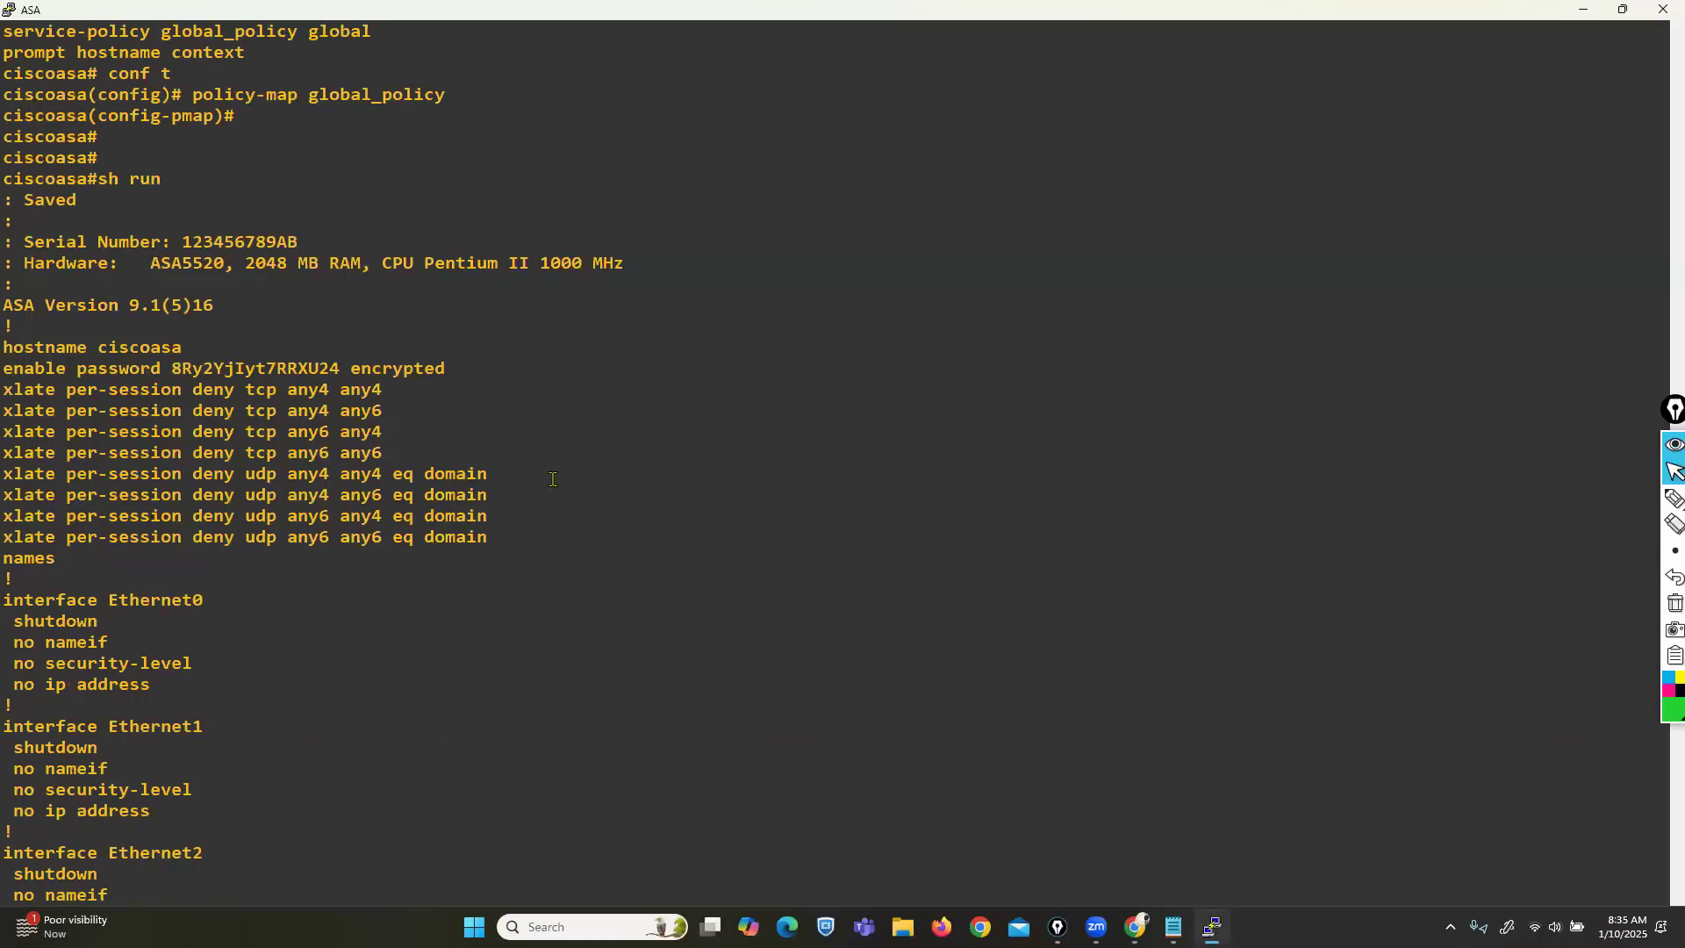
{"action": "scroll", "coordinate": [651, 533], "scroll_direction": "down", "scroll_amount": 7}
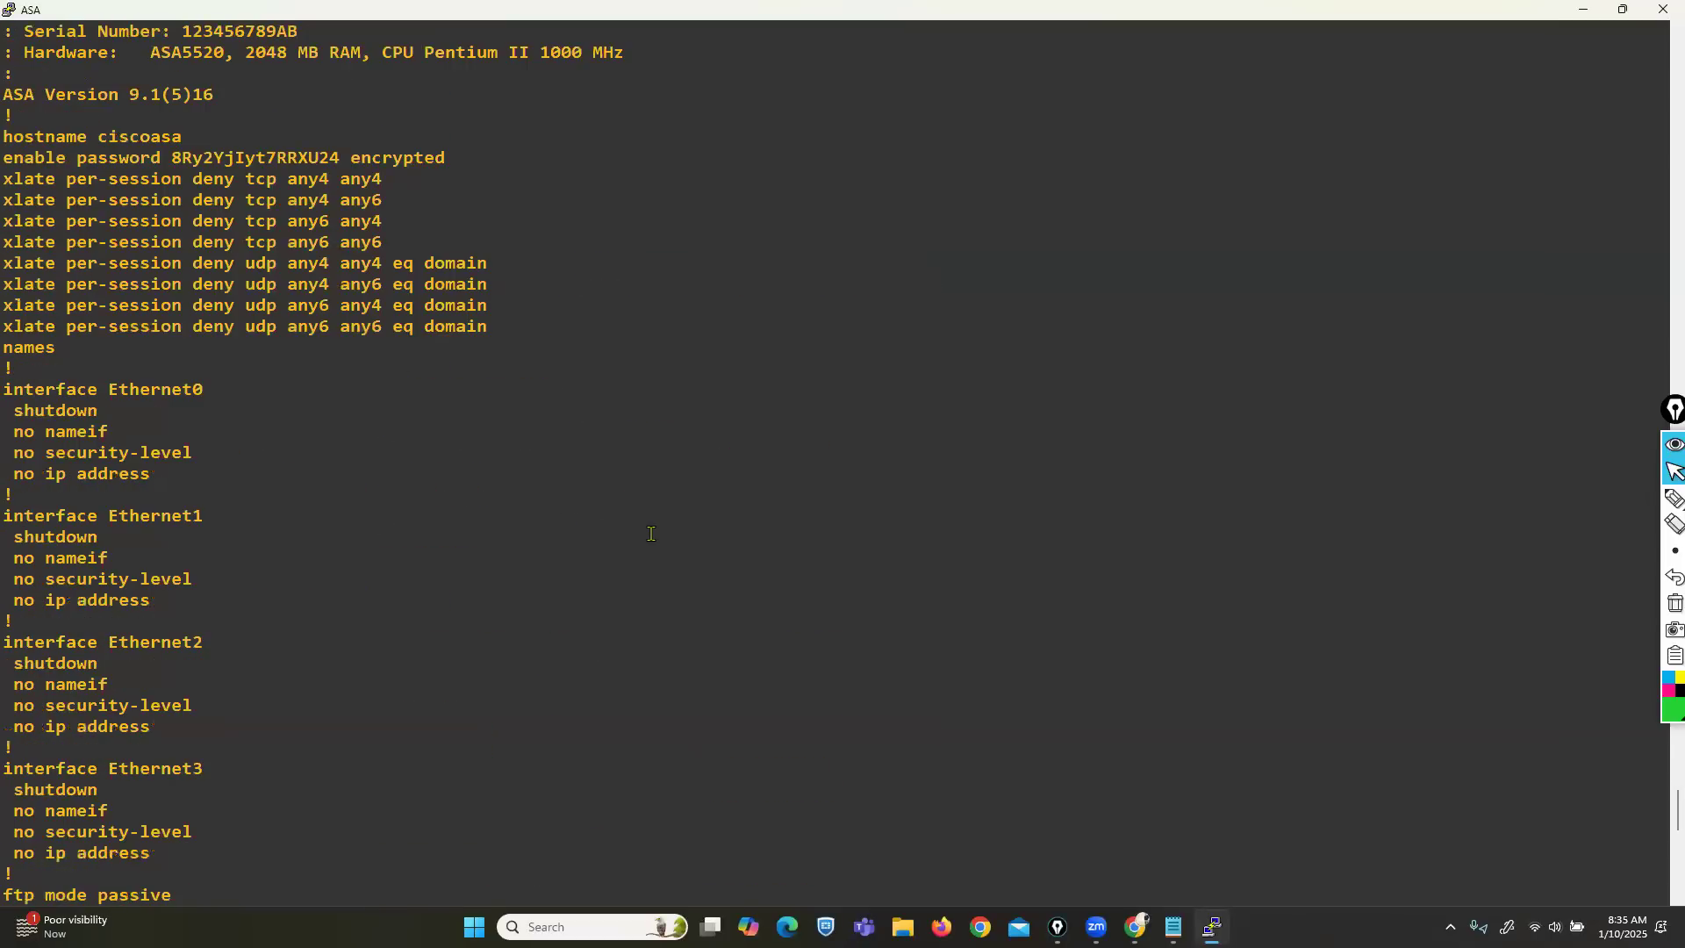
{"action": "scroll", "coordinate": [651, 533], "scroll_direction": "down", "scroll_amount": 15}
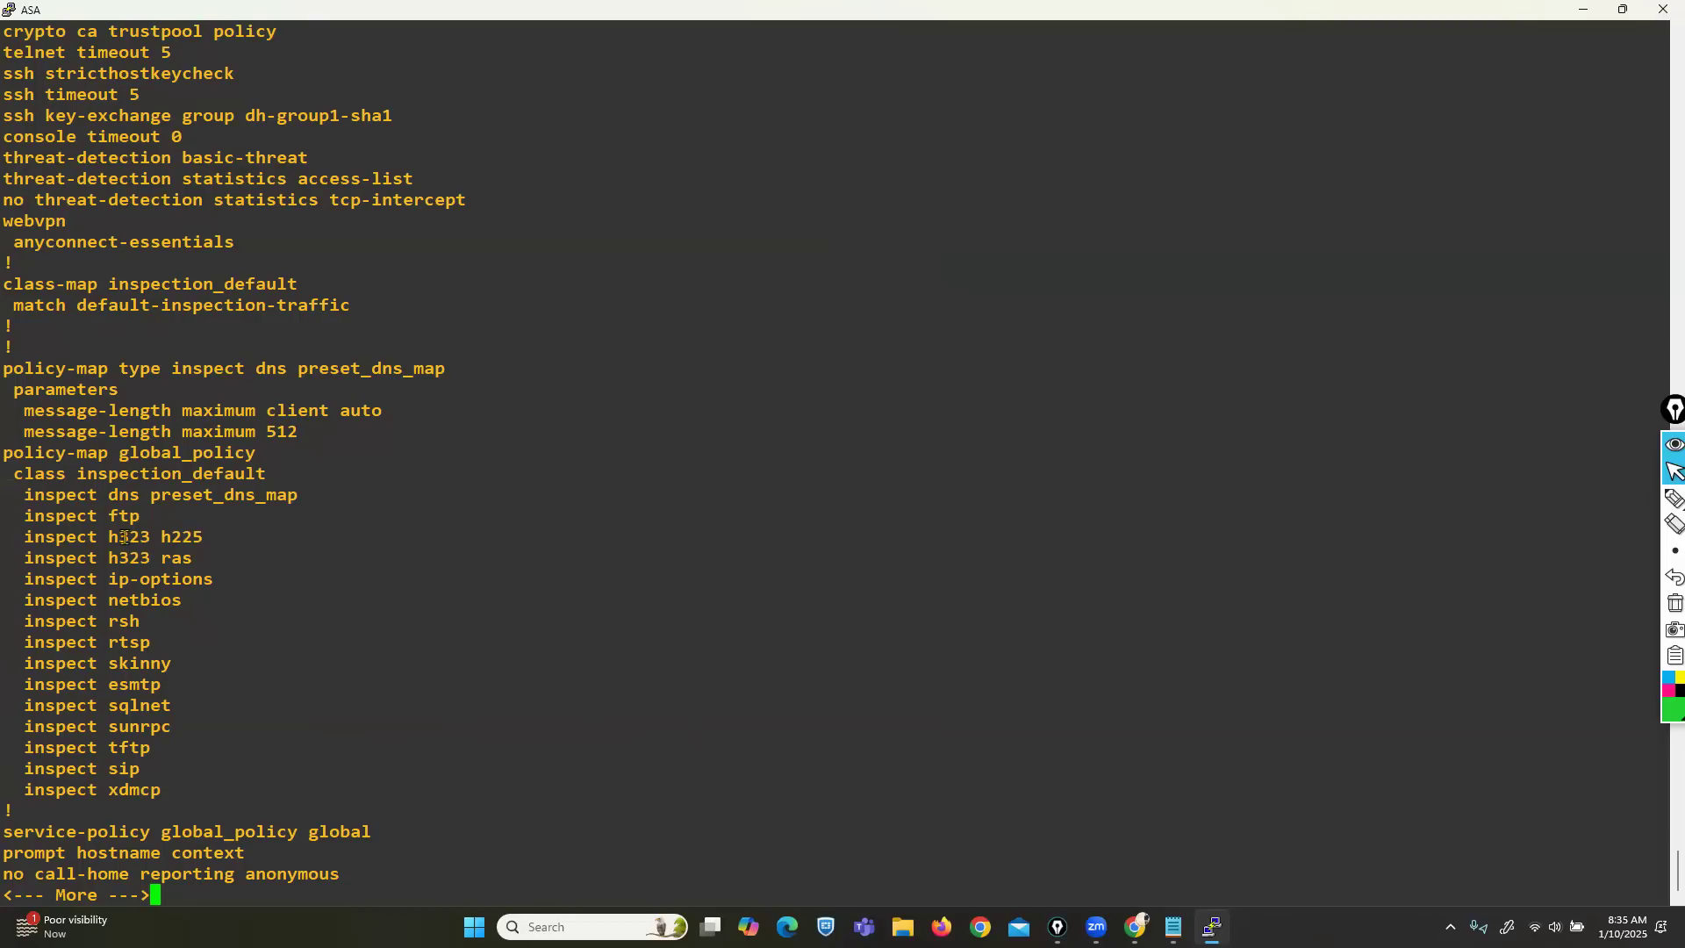
Highlight the h323, ftp and esmtp inspect lines, then all inspect entries under global_policy.
{"action": "left_click_drag", "start_coordinate": [121, 537], "coordinate": [192, 558]}
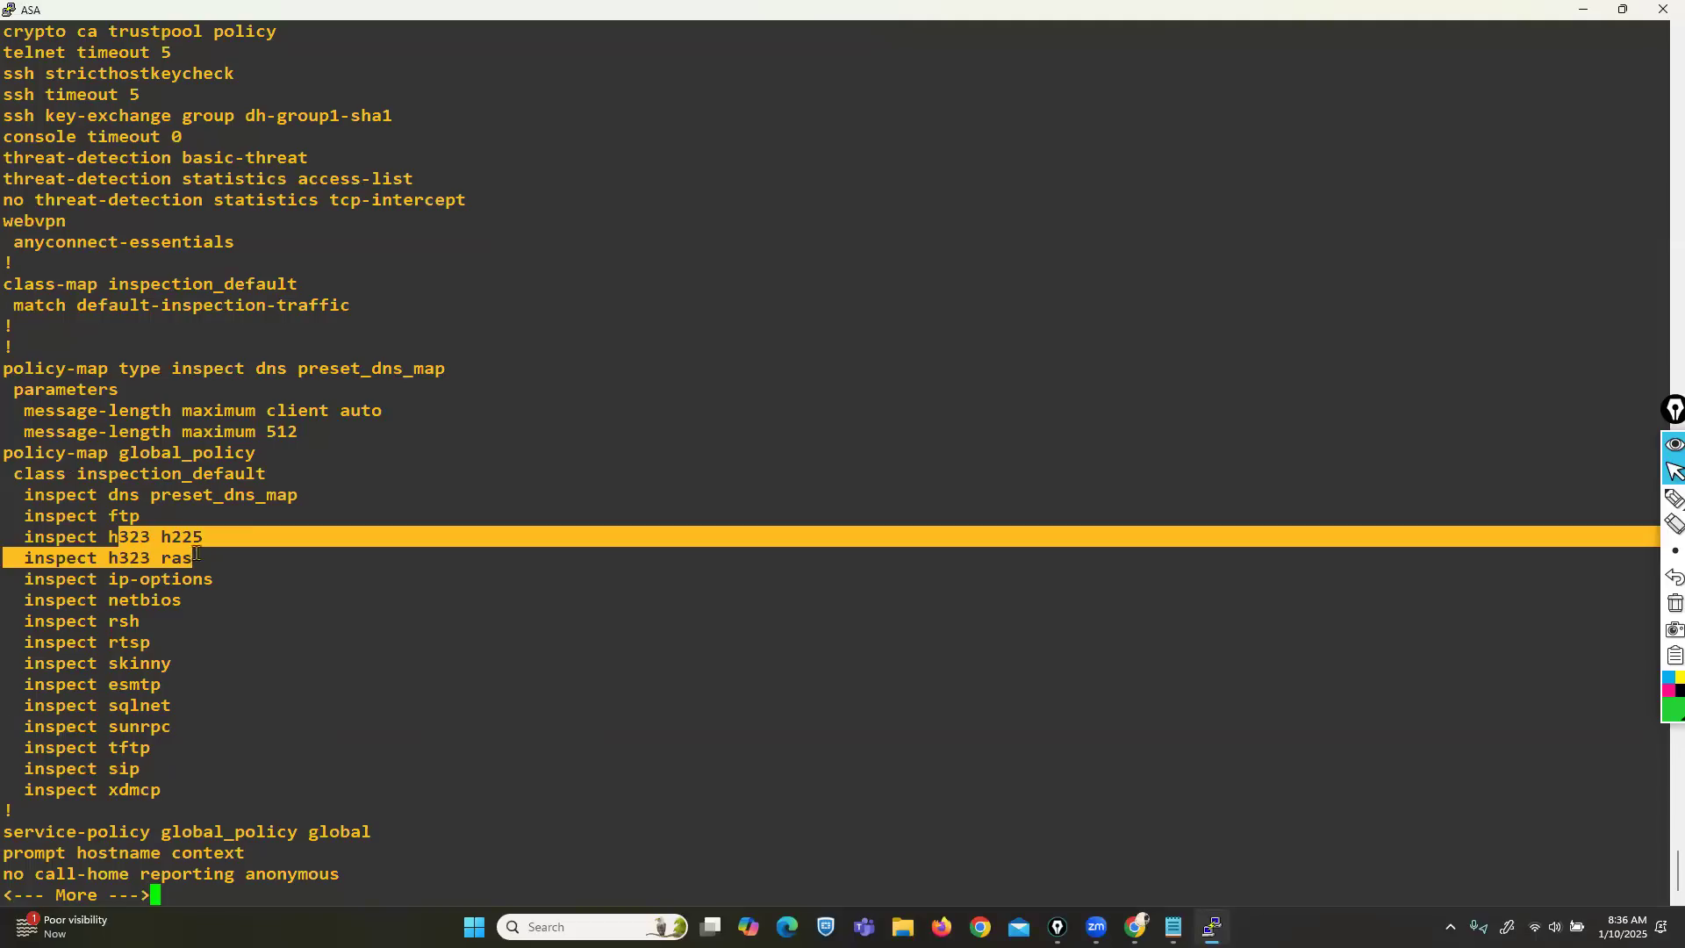
{"action": "left_click_drag", "start_coordinate": [99, 515], "coordinate": [138, 516]}
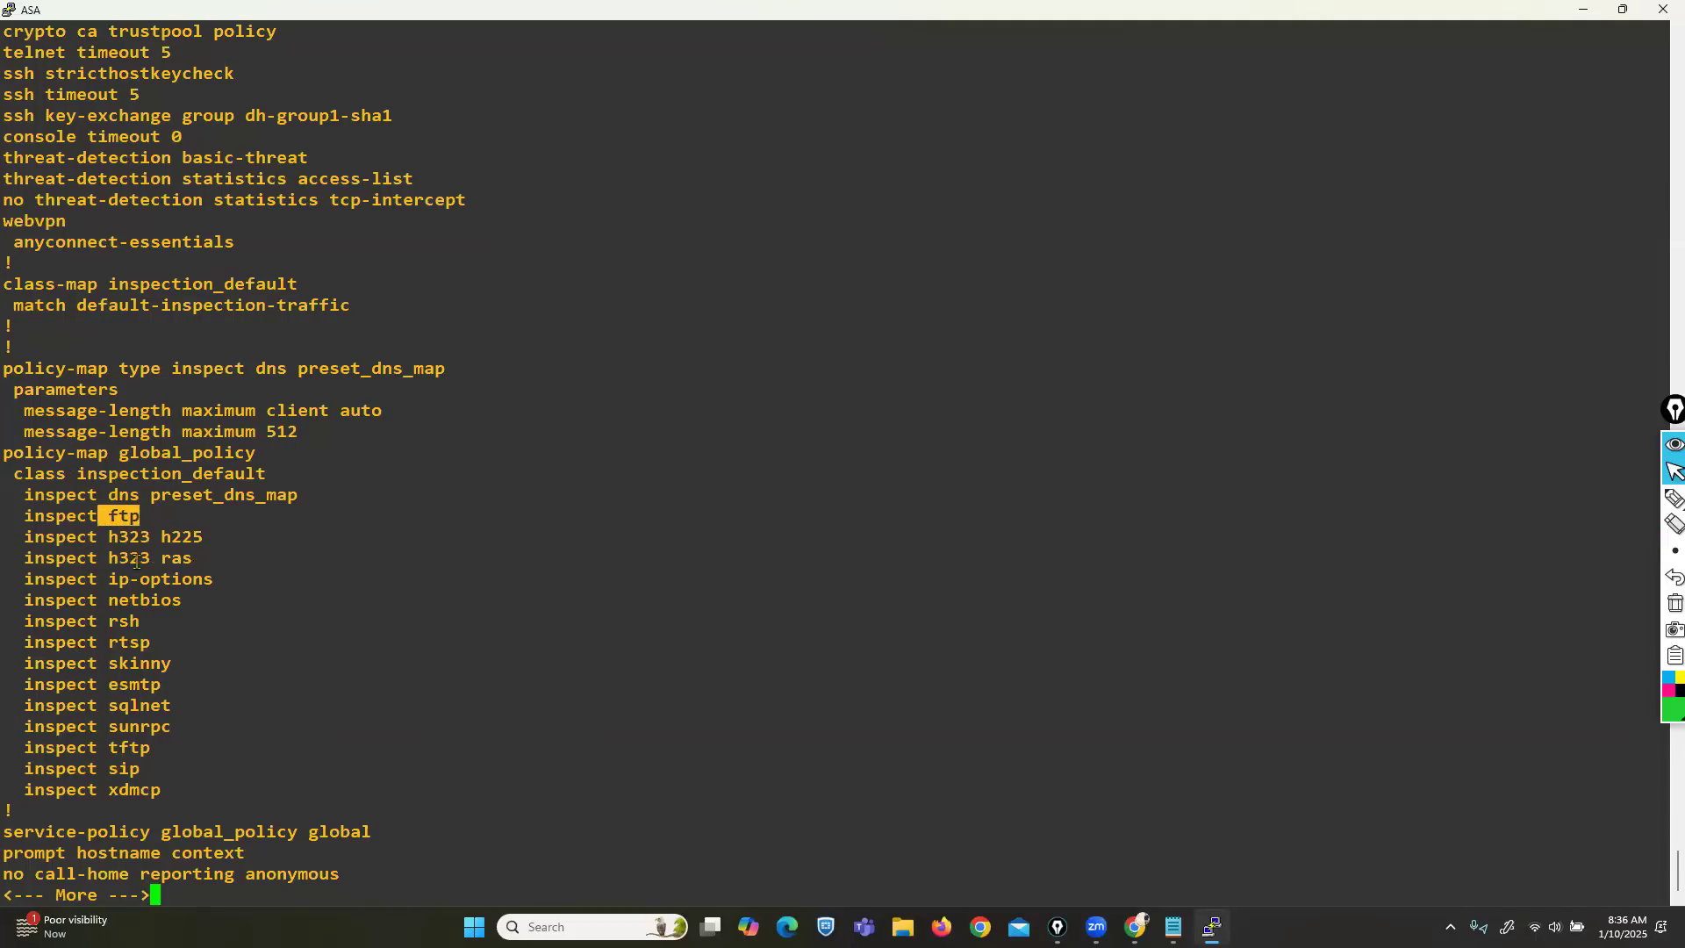
{"action": "left_click_drag", "start_coordinate": [118, 689], "coordinate": [170, 683]}
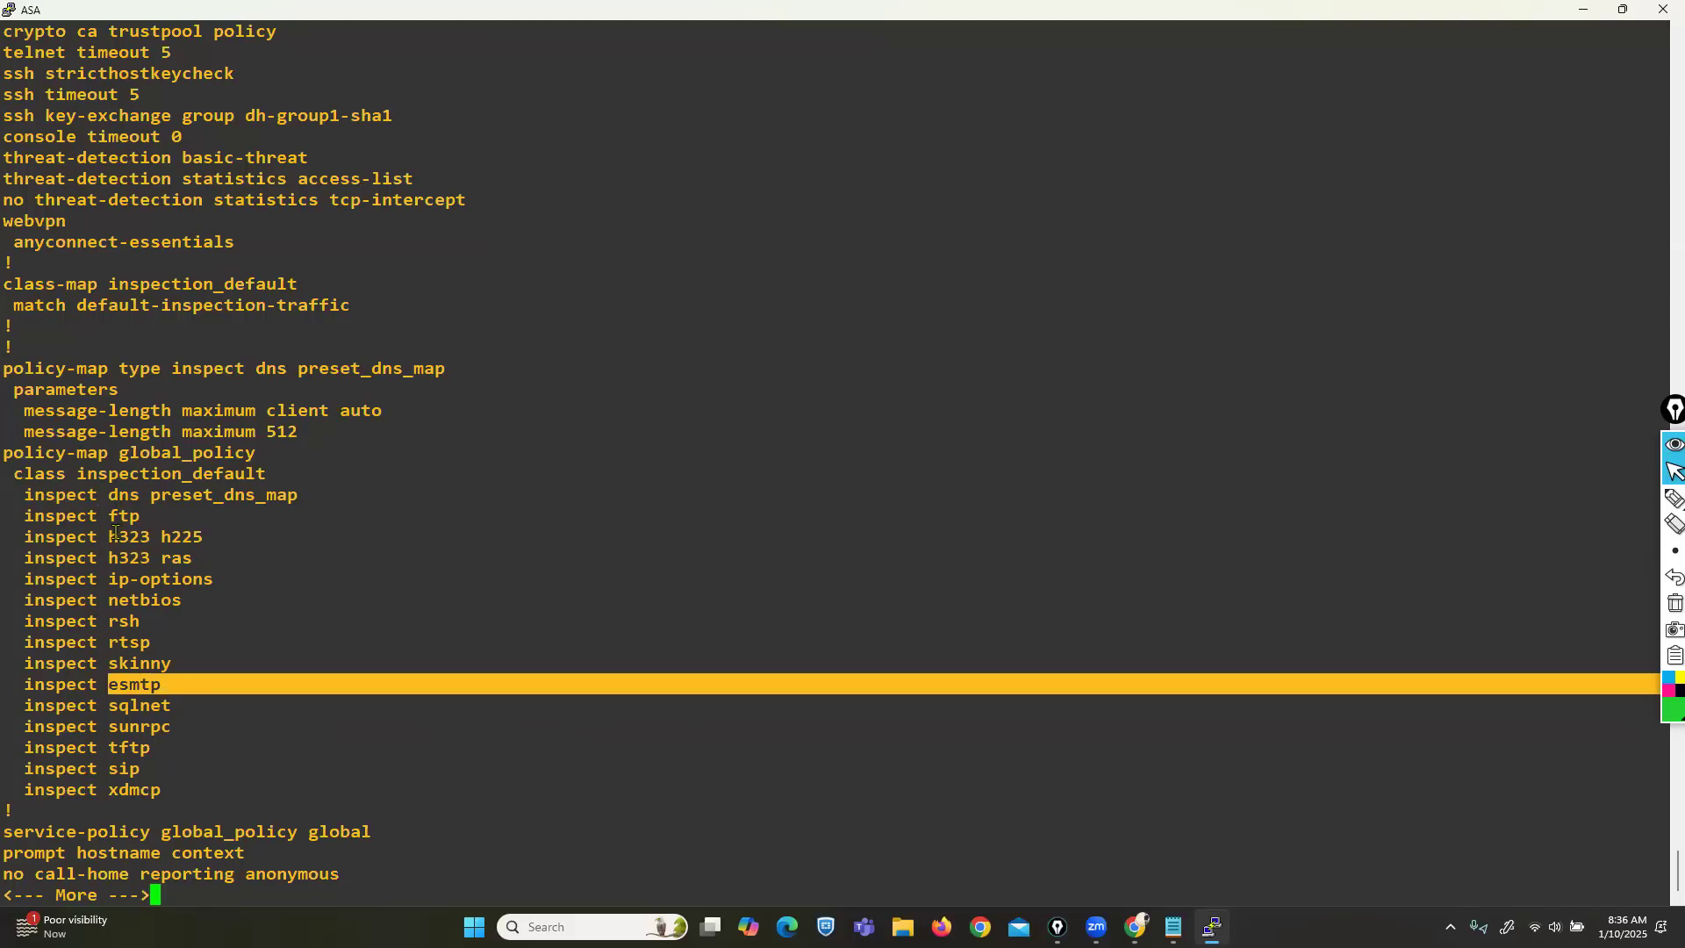
{"action": "left_click_drag", "start_coordinate": [115, 517], "coordinate": [123, 517]}
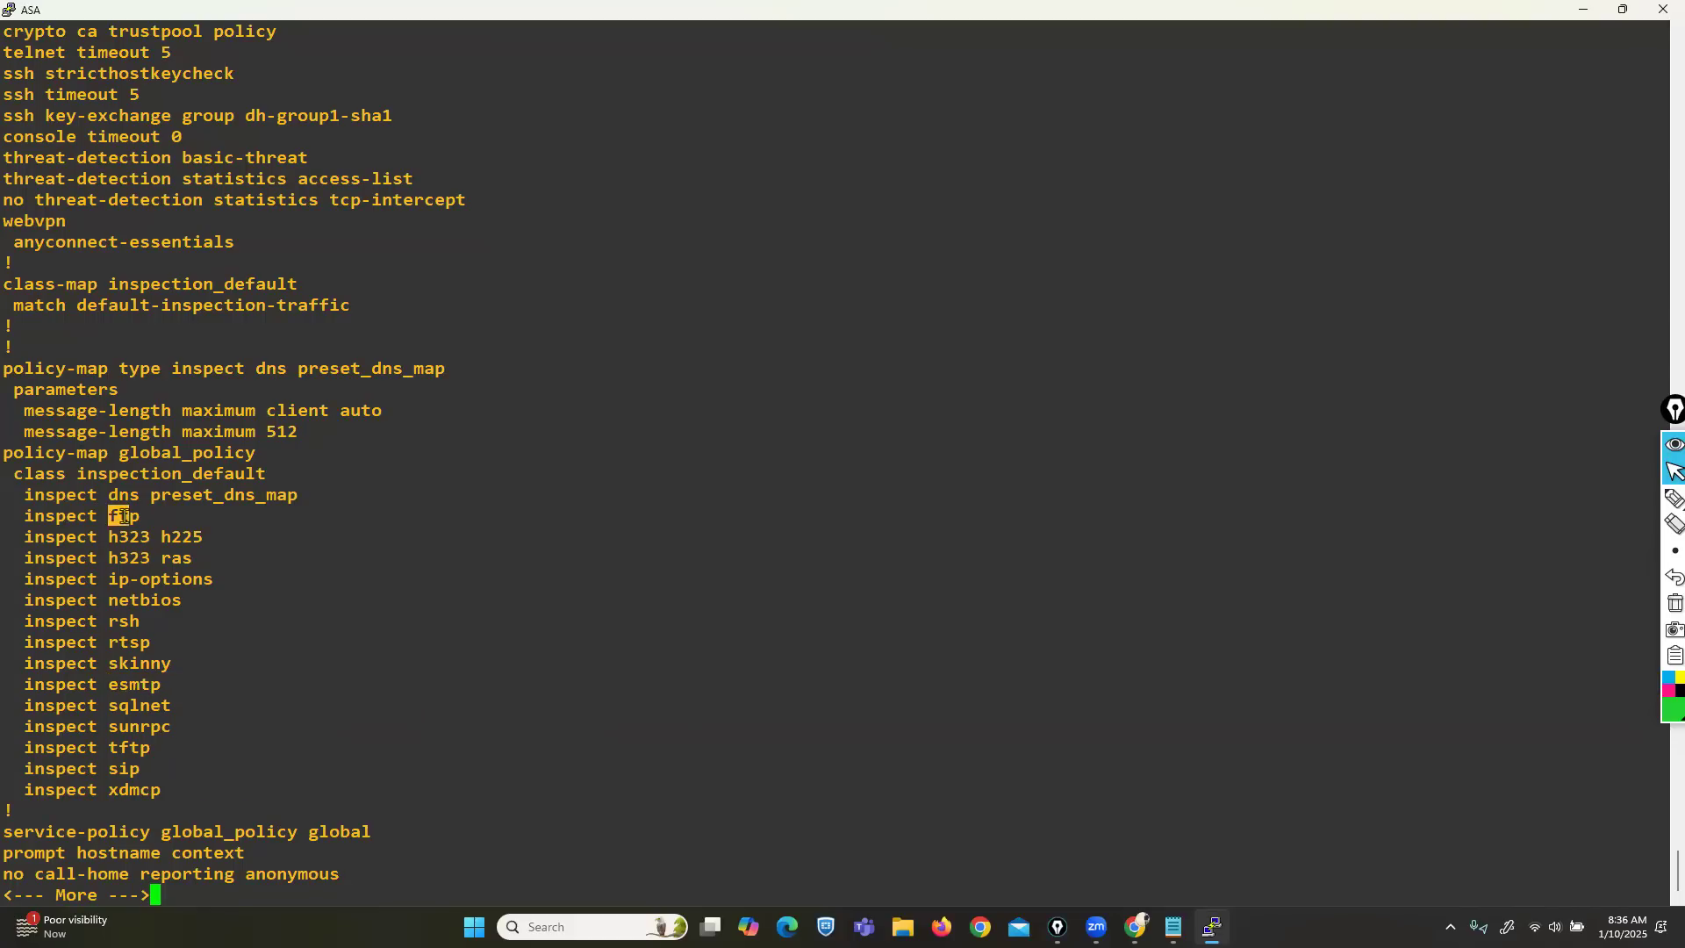
{"action": "left_click", "coordinate": [33, 516]}
{"action": "left_click_drag", "start_coordinate": [33, 516], "coordinate": [167, 510]}
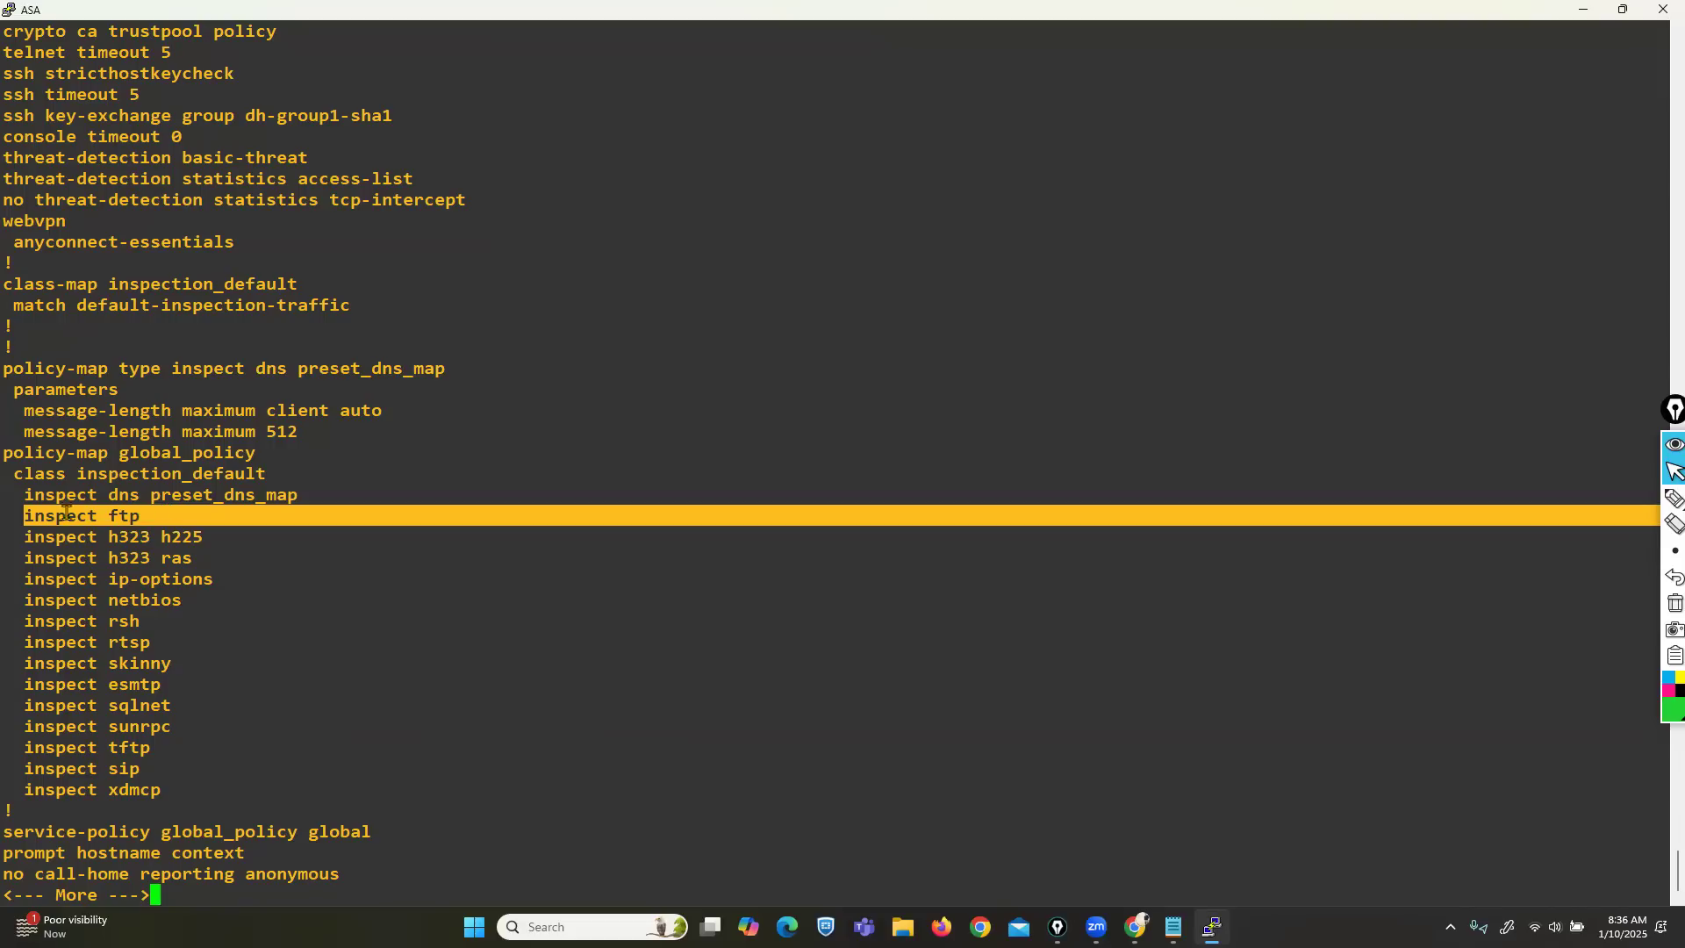
{"action": "left_click_drag", "start_coordinate": [26, 682], "coordinate": [163, 687]}
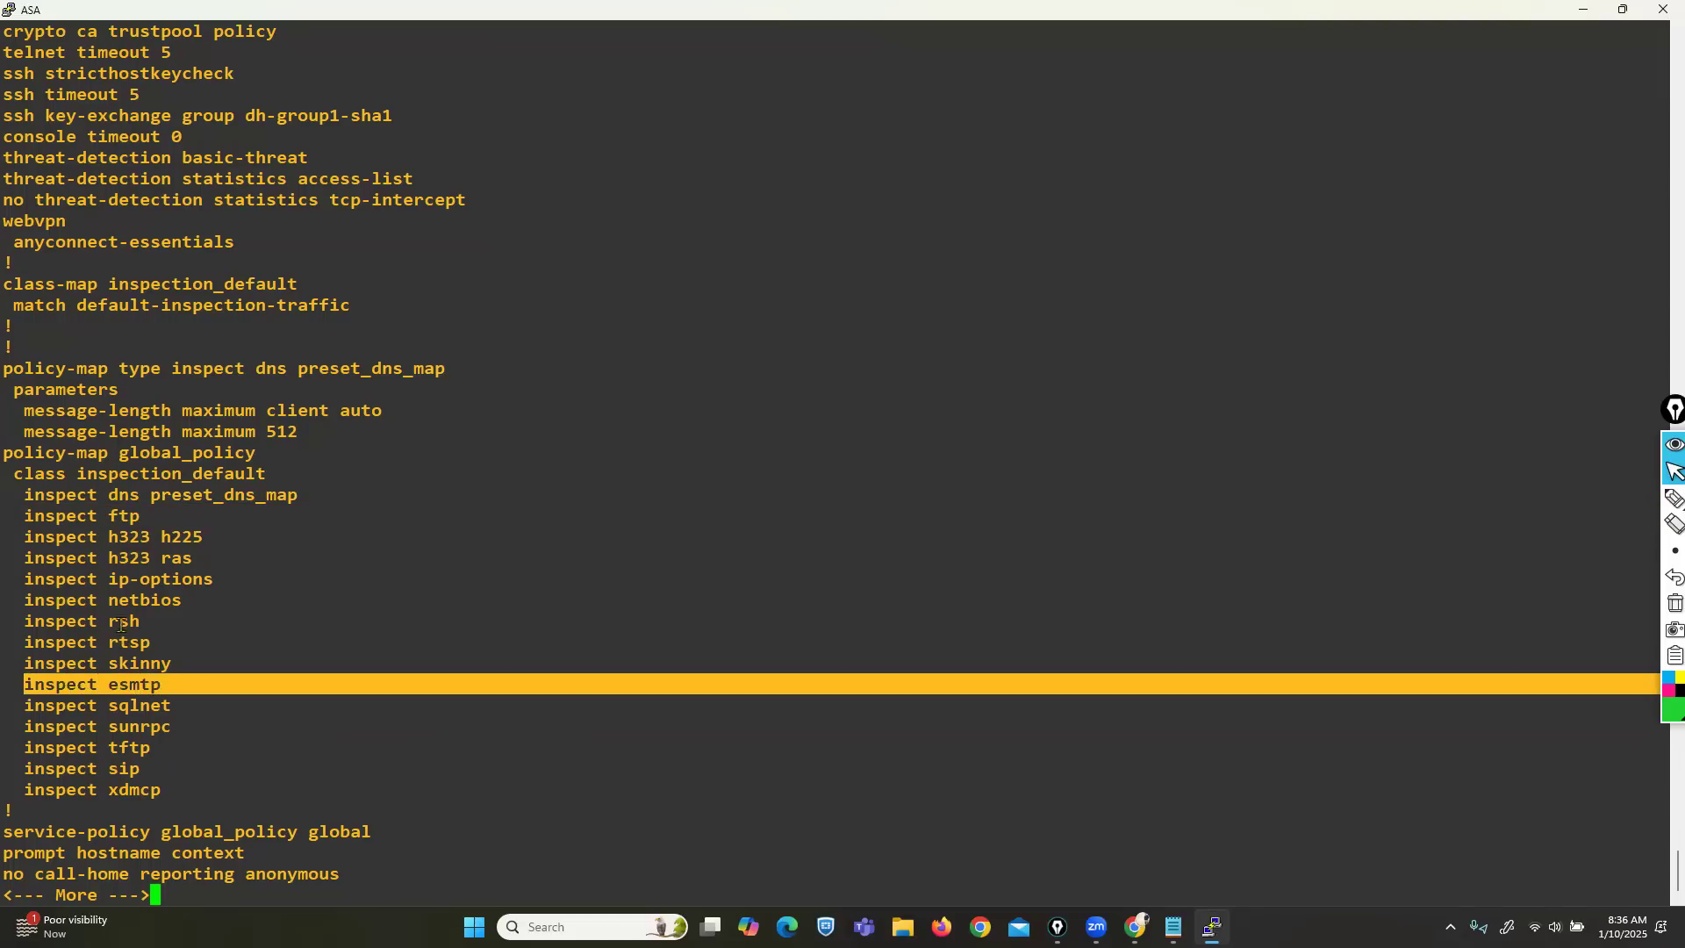
{"action": "left_click_drag", "start_coordinate": [98, 494], "coordinate": [219, 789]}
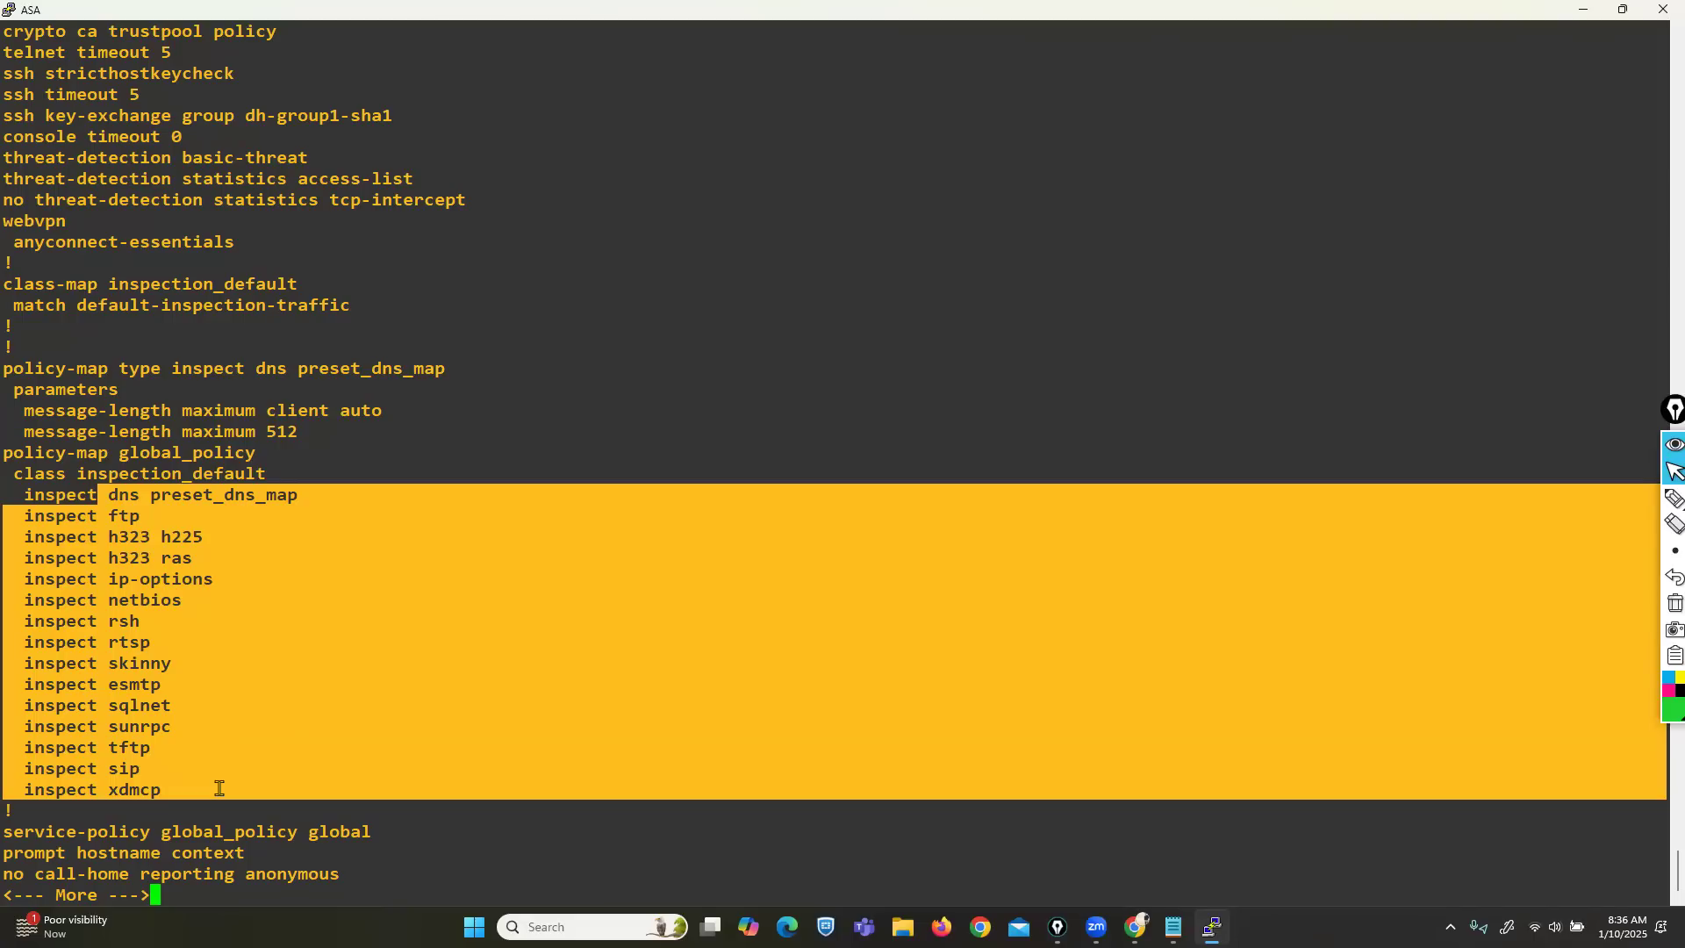
Enter conf t and paste 'policy-map global_policy' and 'class inspection_default' on the ASA.
{"action": "type", "text": "q"}
{"action": "type", "text": "conf t"}
{"action": "key", "text": "Return"}
{"action": "key", "text": "Return"}
{"action": "key", "text": "Return"}
{"action": "key", "text": "Return"}
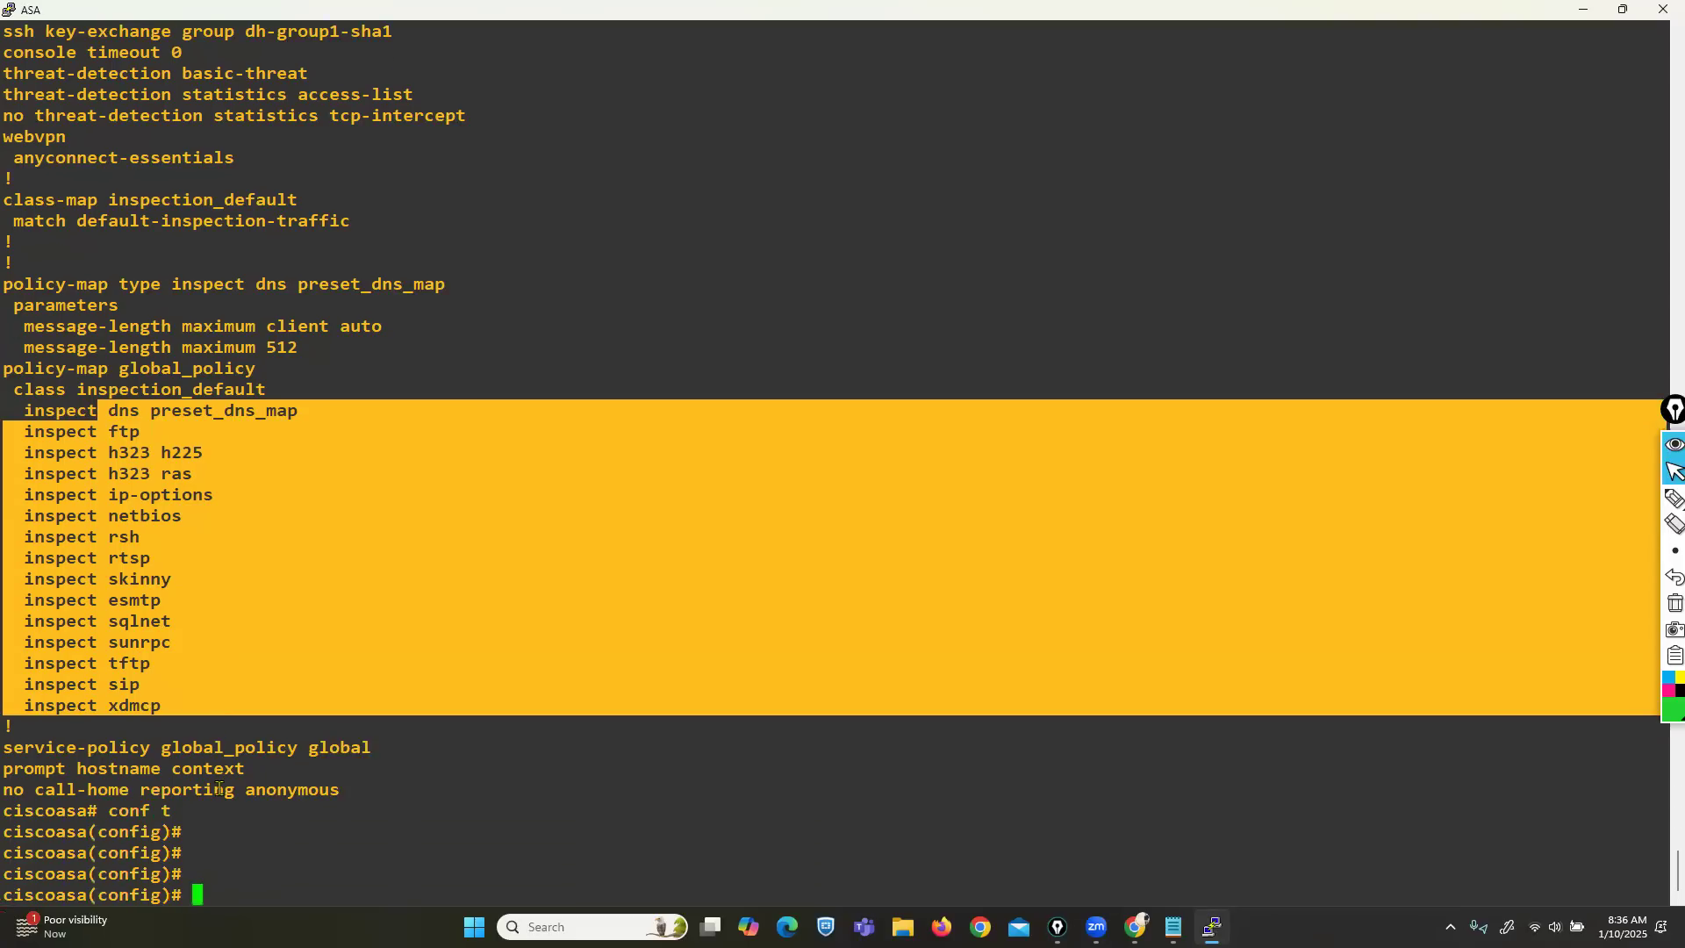
{"action": "left_click", "coordinate": [111, 368]}
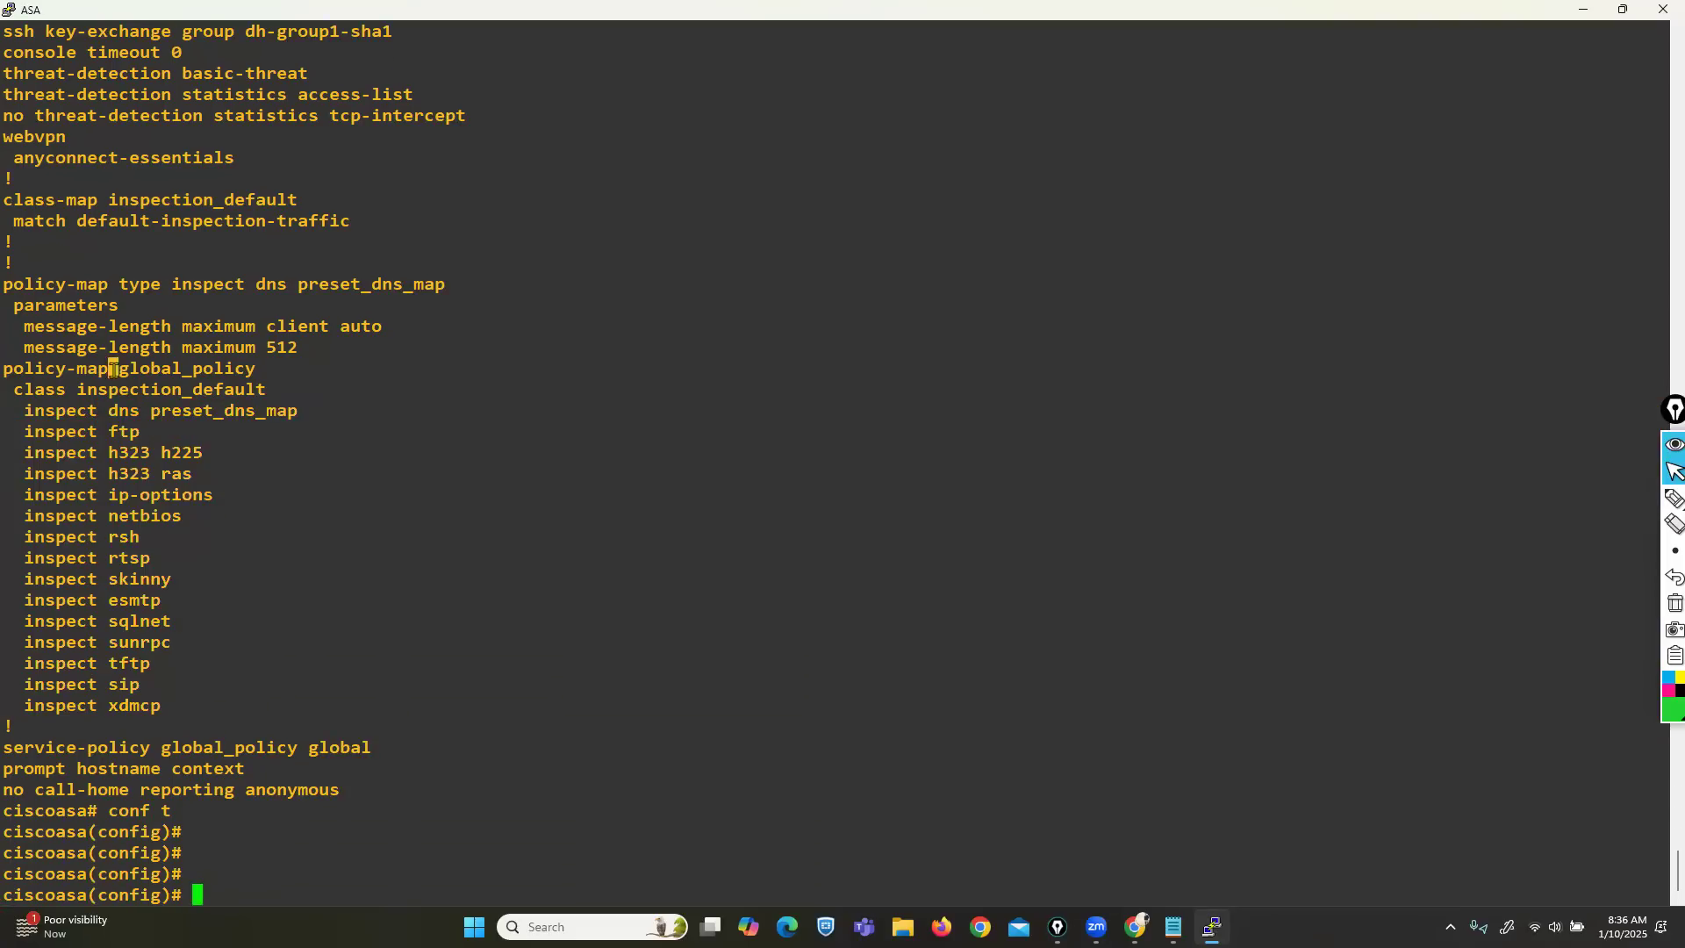
{"action": "right_click", "coordinate": [430, 728]}
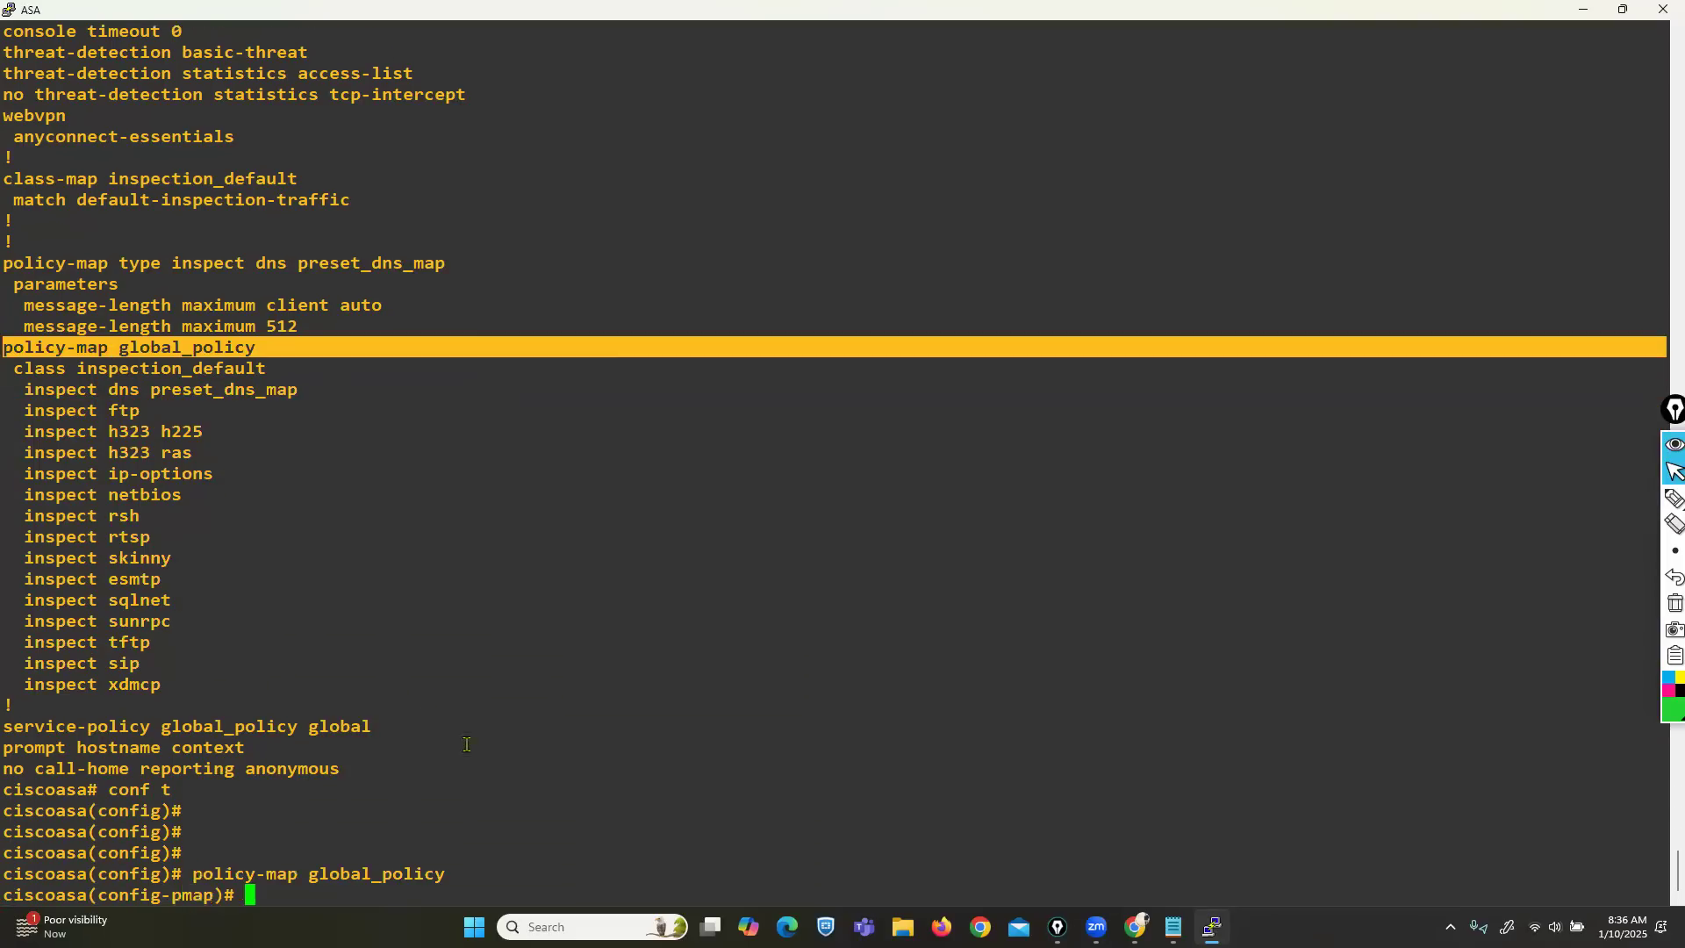
{"action": "double_click", "coordinate": [57, 368]}
{"action": "left_click", "coordinate": [57, 368]}
{"action": "right_click", "coordinate": [327, 588]}
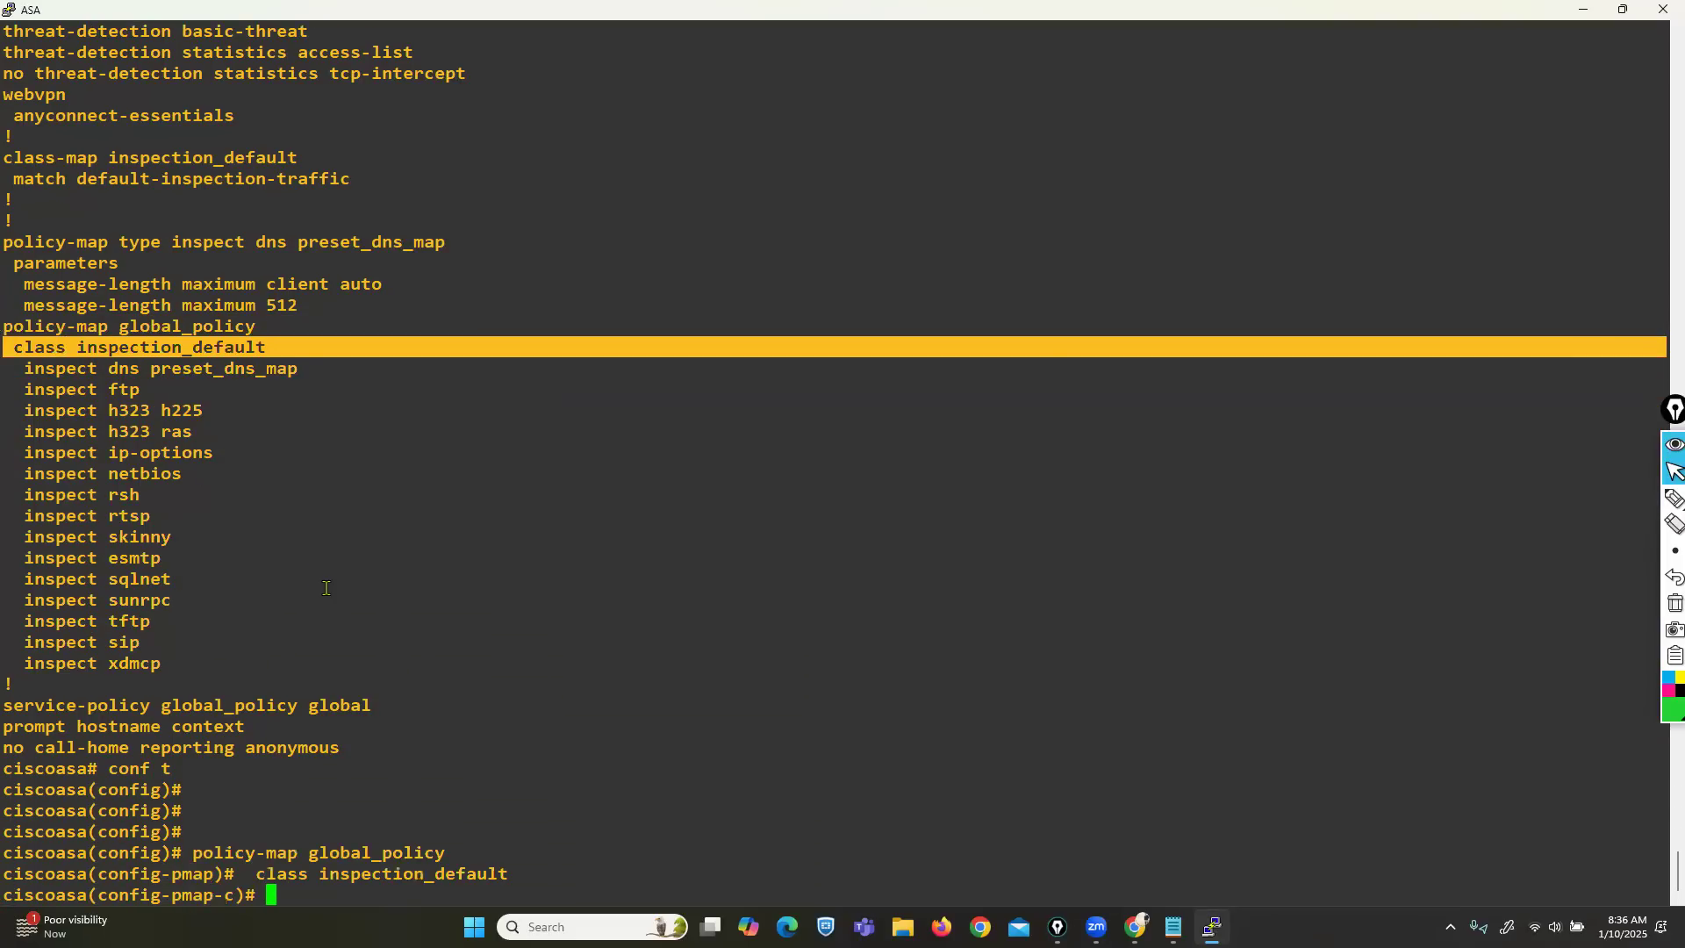
Run 'inspect ?' to list the available inspection protocols, marking icmp.
{"action": "type", "text": "ins"}
{"action": "key", "text": "Tab"}
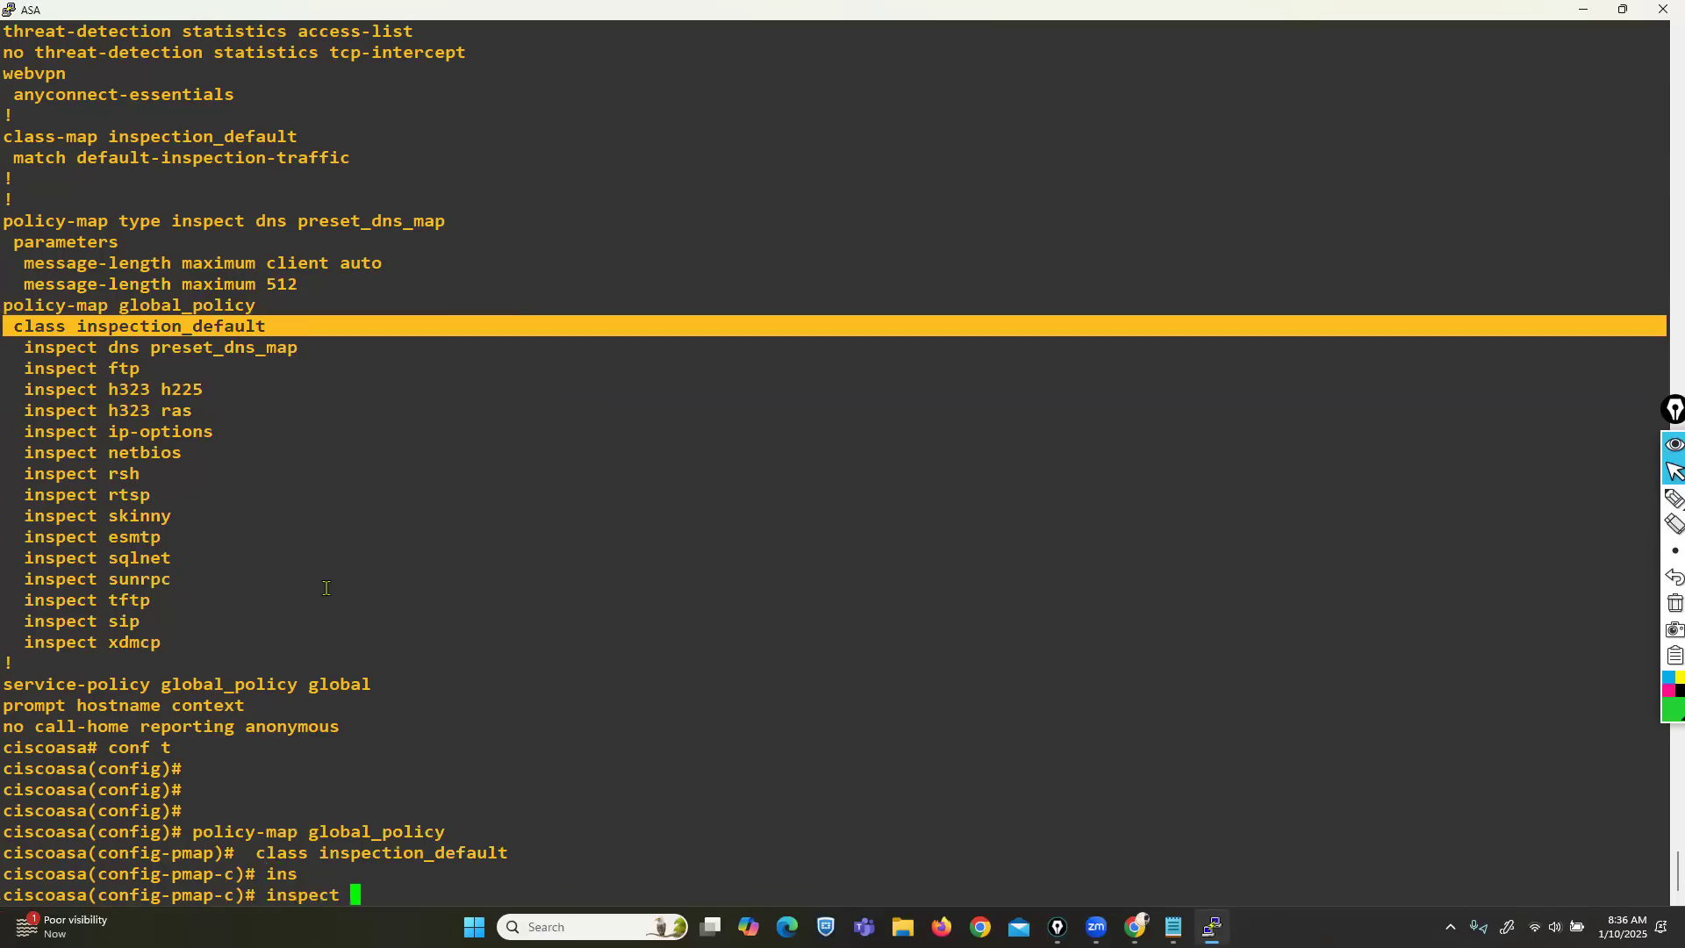
{"action": "type", "text": "?"}
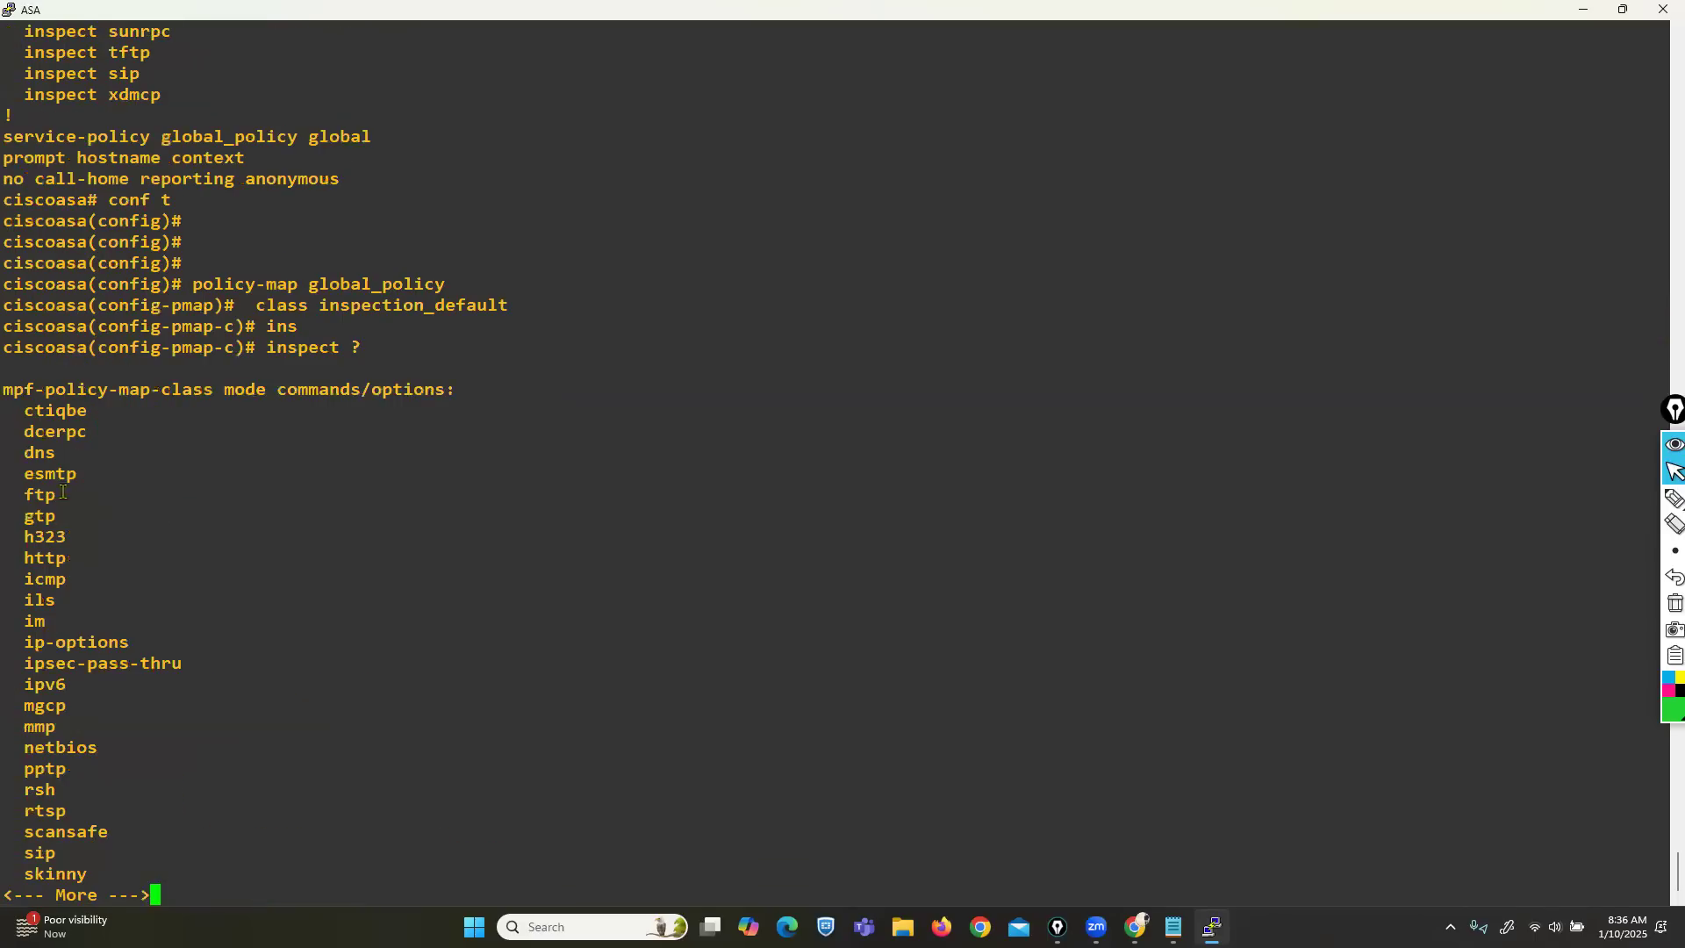
{"action": "left_click_drag", "start_coordinate": [14, 432], "coordinate": [58, 639]}
{"action": "left_click", "coordinate": [58, 639]}
{"action": "triple_click", "coordinate": [35, 579]}
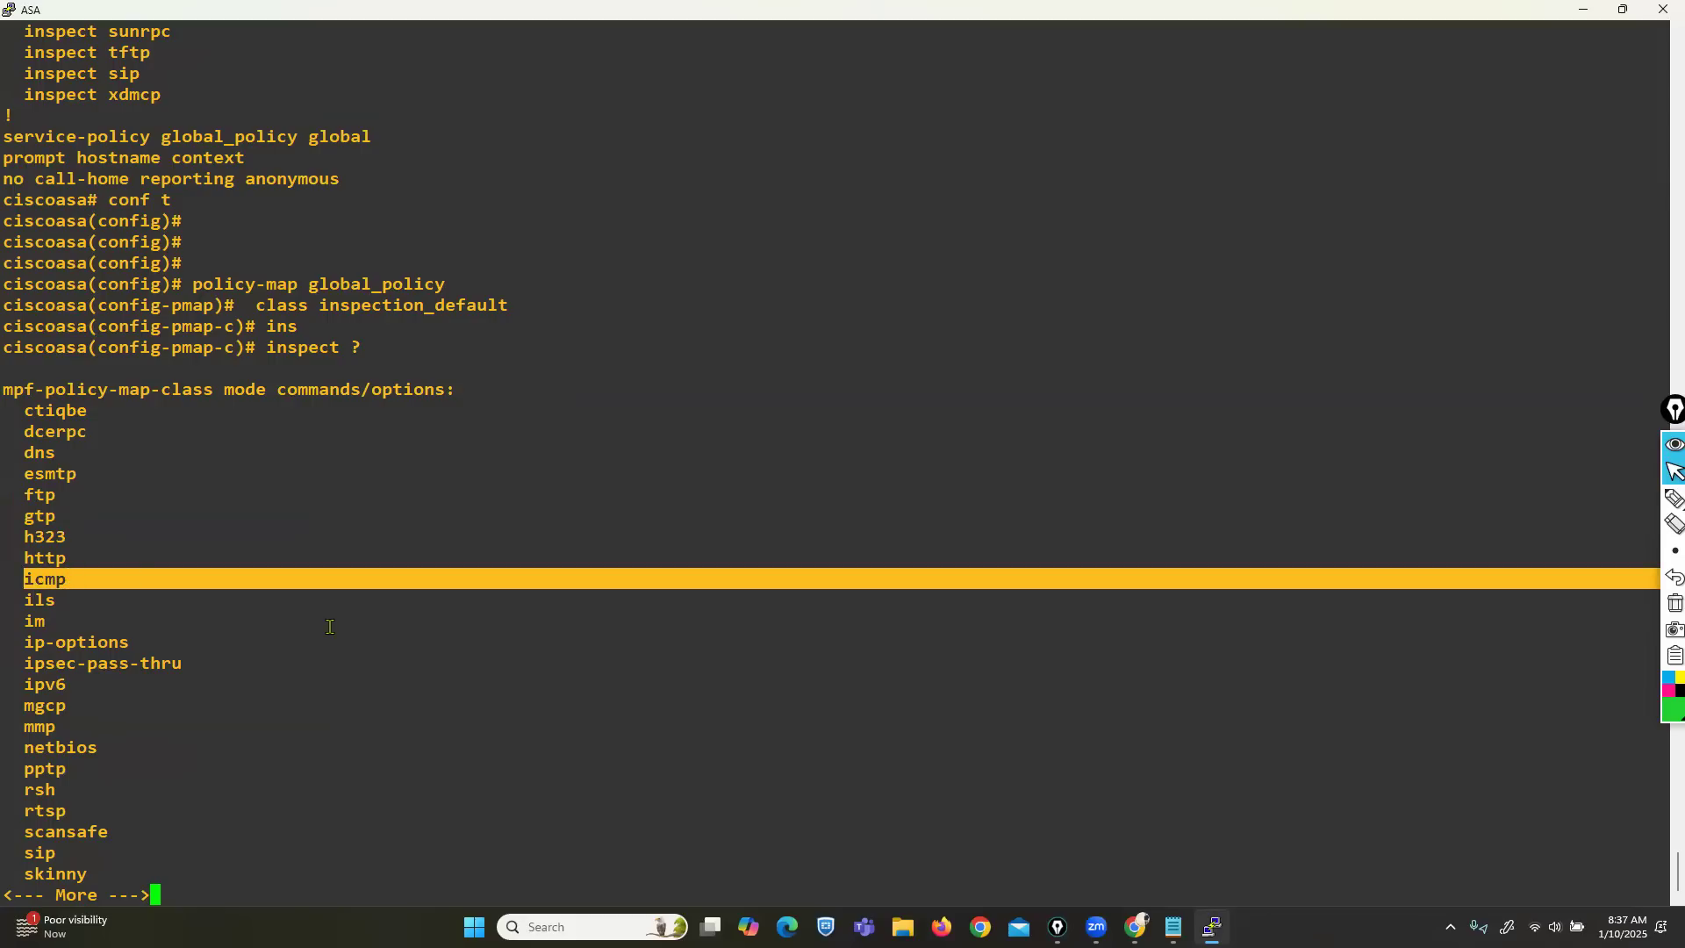
{"action": "key", "text": "Return"}
{"action": "key", "text": "Return"}
{"action": "key", "text": "Return"}
{"action": "key", "text": "Return"}
{"action": "key", "text": "Return"}
{"action": "key", "text": "Return"}
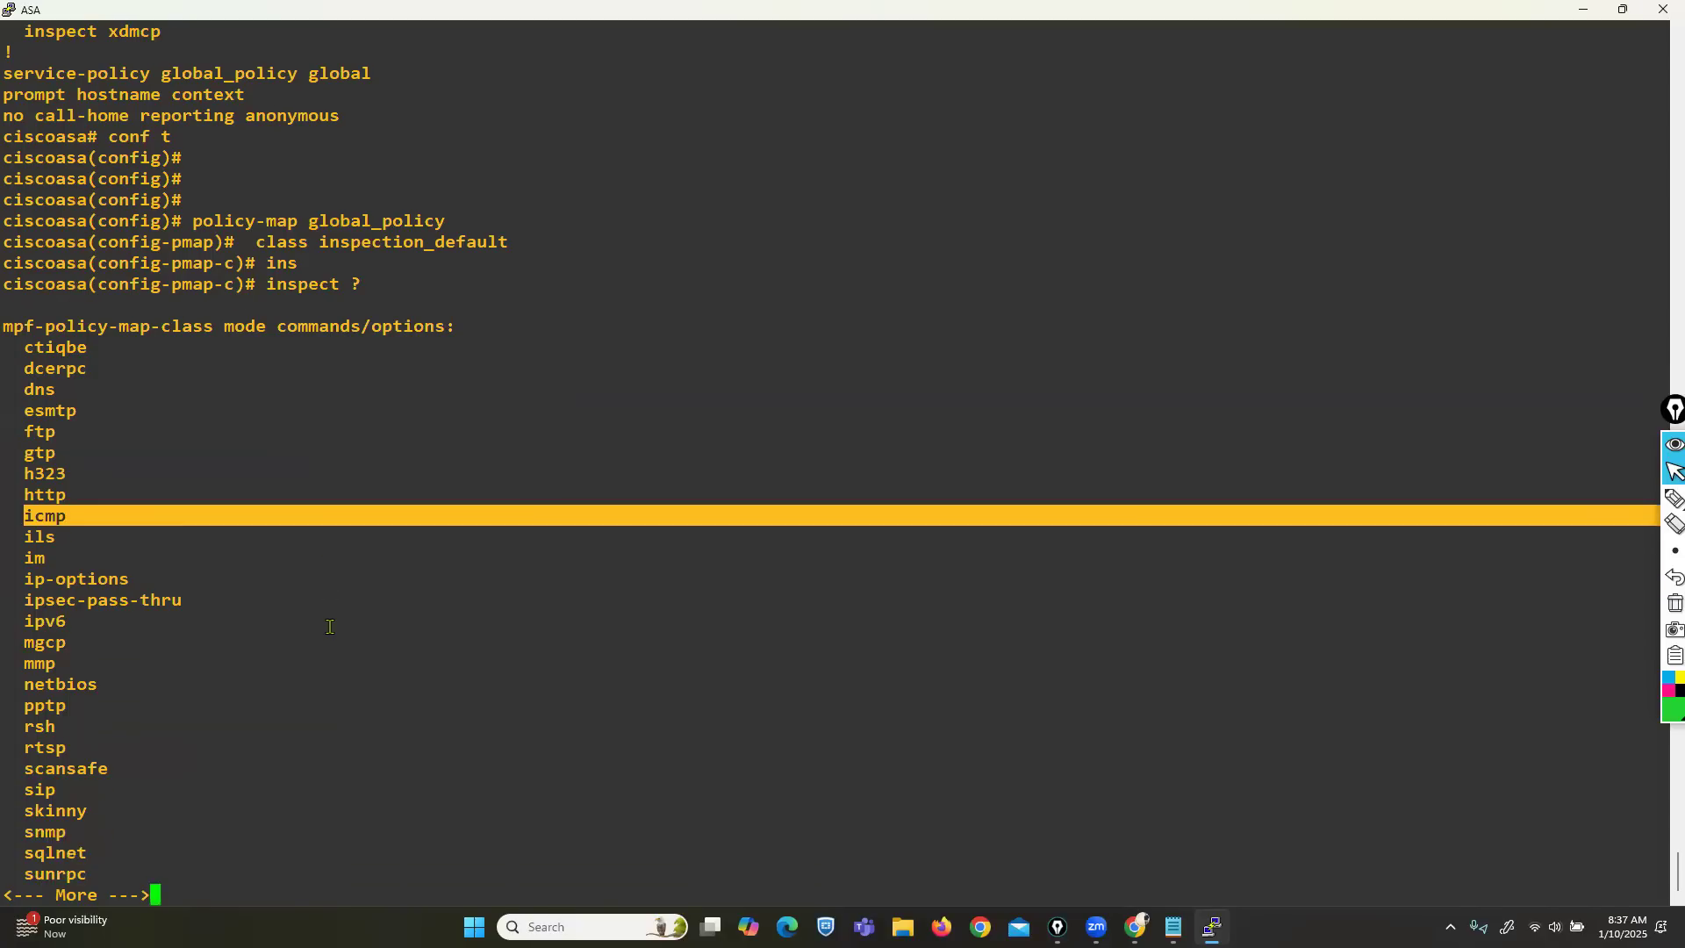
{"action": "key", "text": "Return"}
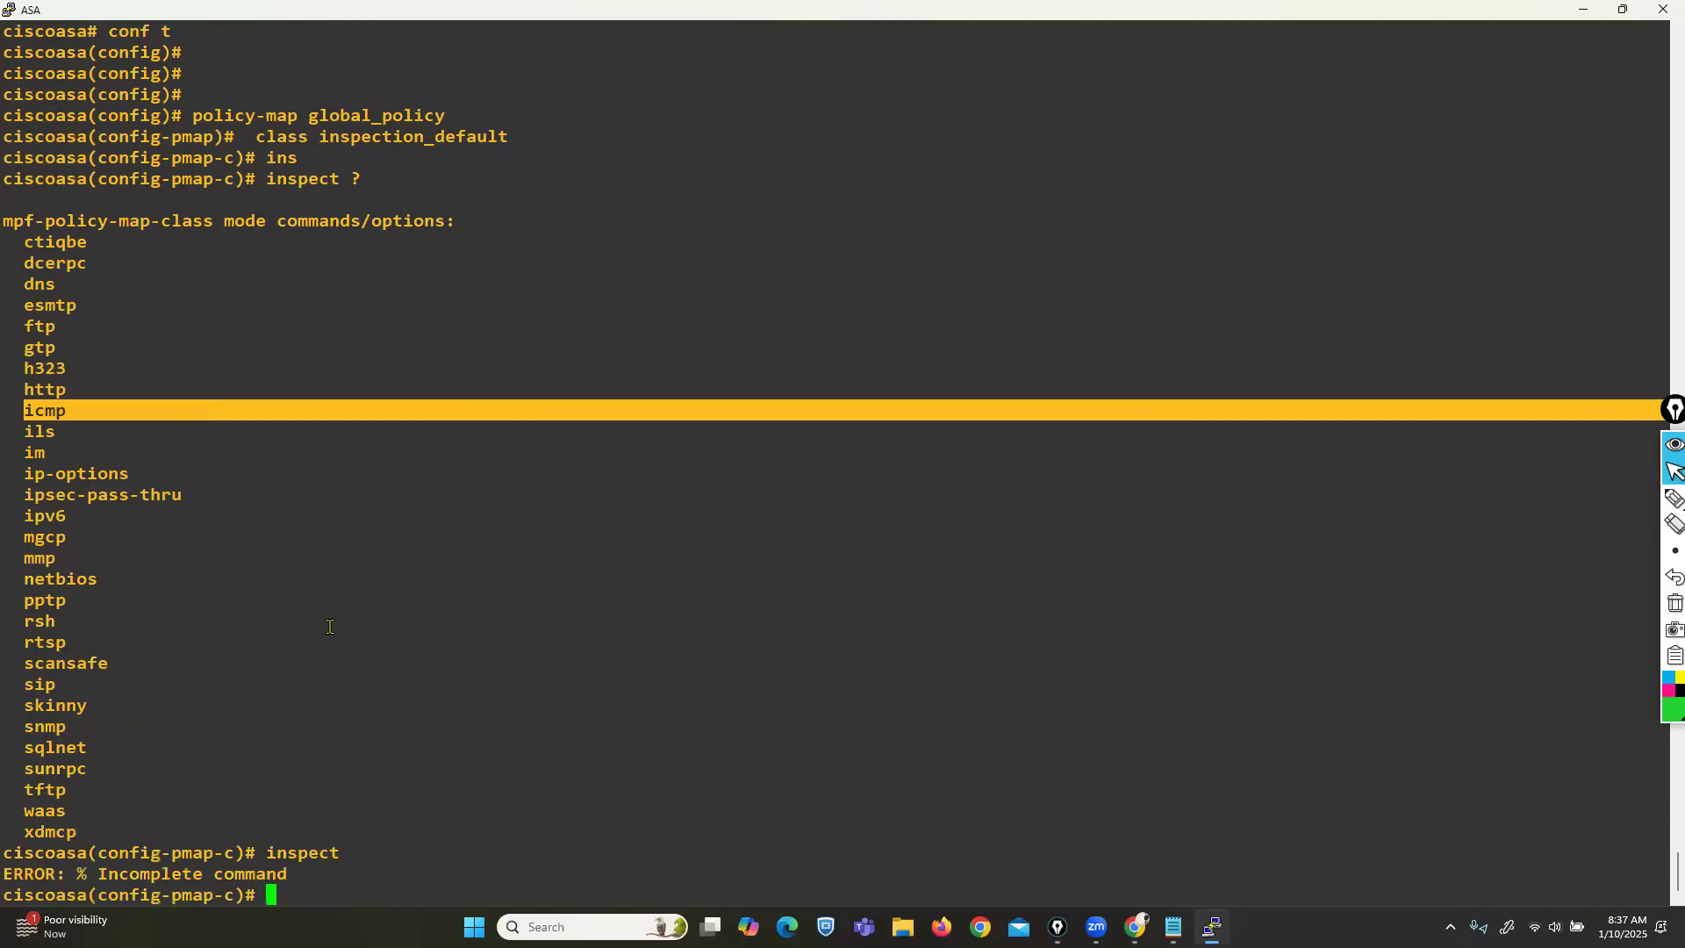
Compare the existing global_policy inspect entries with the full list of inspection options.
{"action": "scroll", "coordinate": [329, 627], "scroll_direction": "up", "scroll_amount": 12}
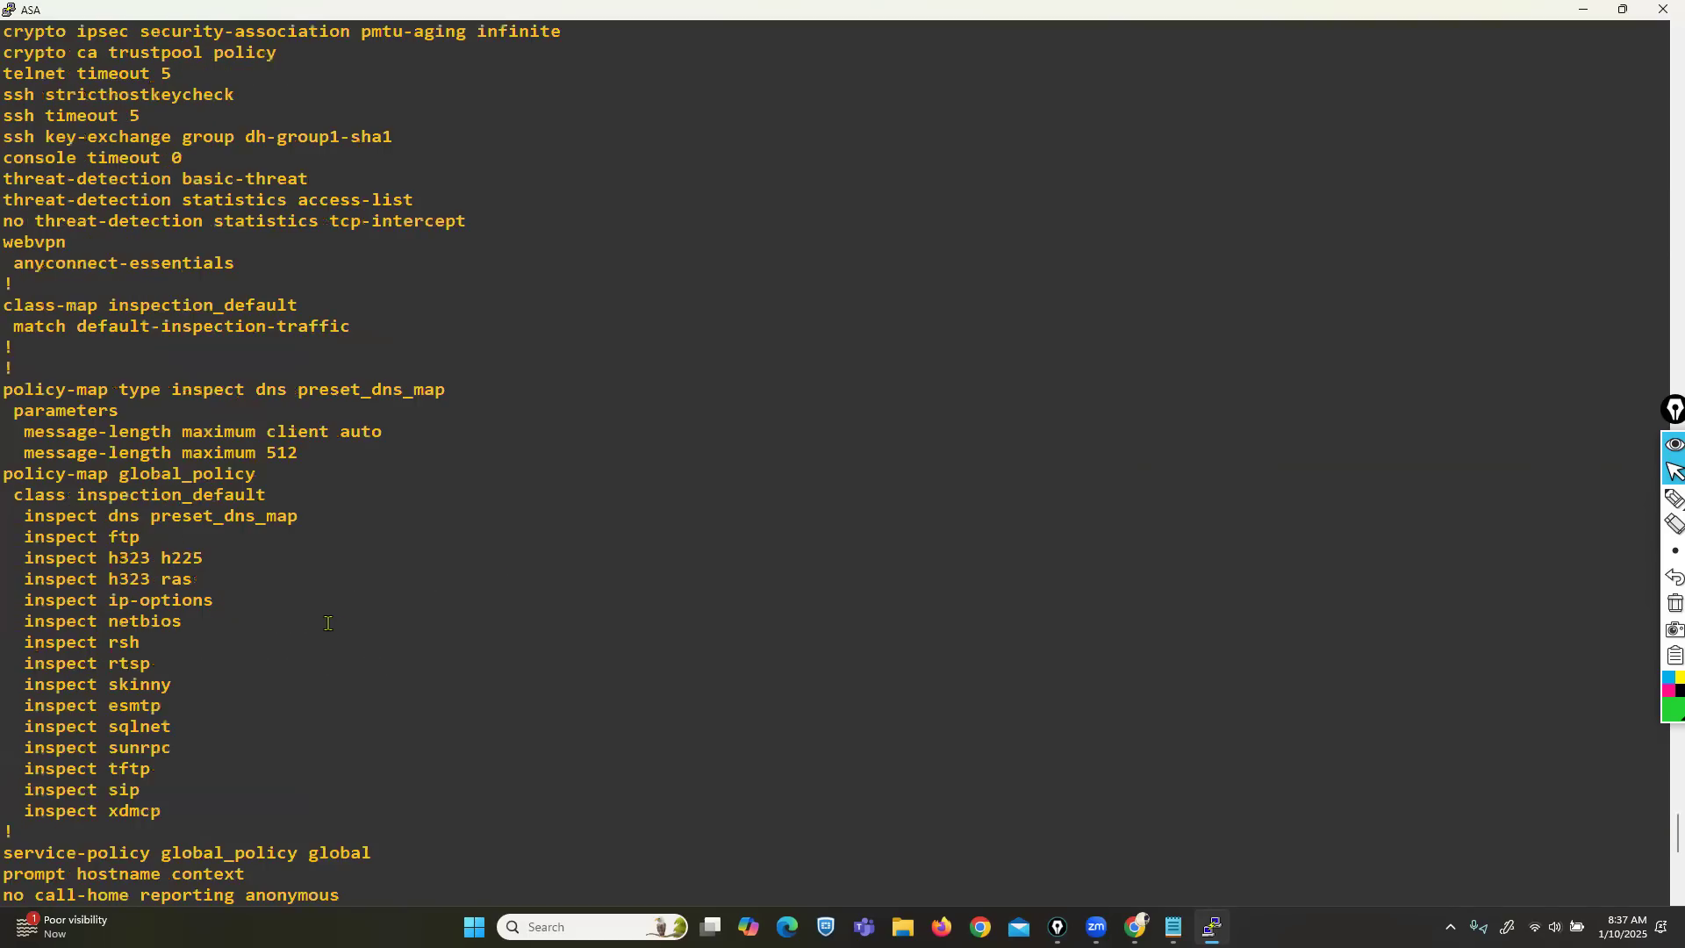
{"action": "scroll", "coordinate": [330, 627], "scroll_direction": "down", "scroll_amount": 12}
{"action": "left_click_drag", "start_coordinate": [116, 73], "coordinate": [185, 265]}
{"action": "scroll", "coordinate": [302, 403], "scroll_direction": "down", "scroll_amount": 1}
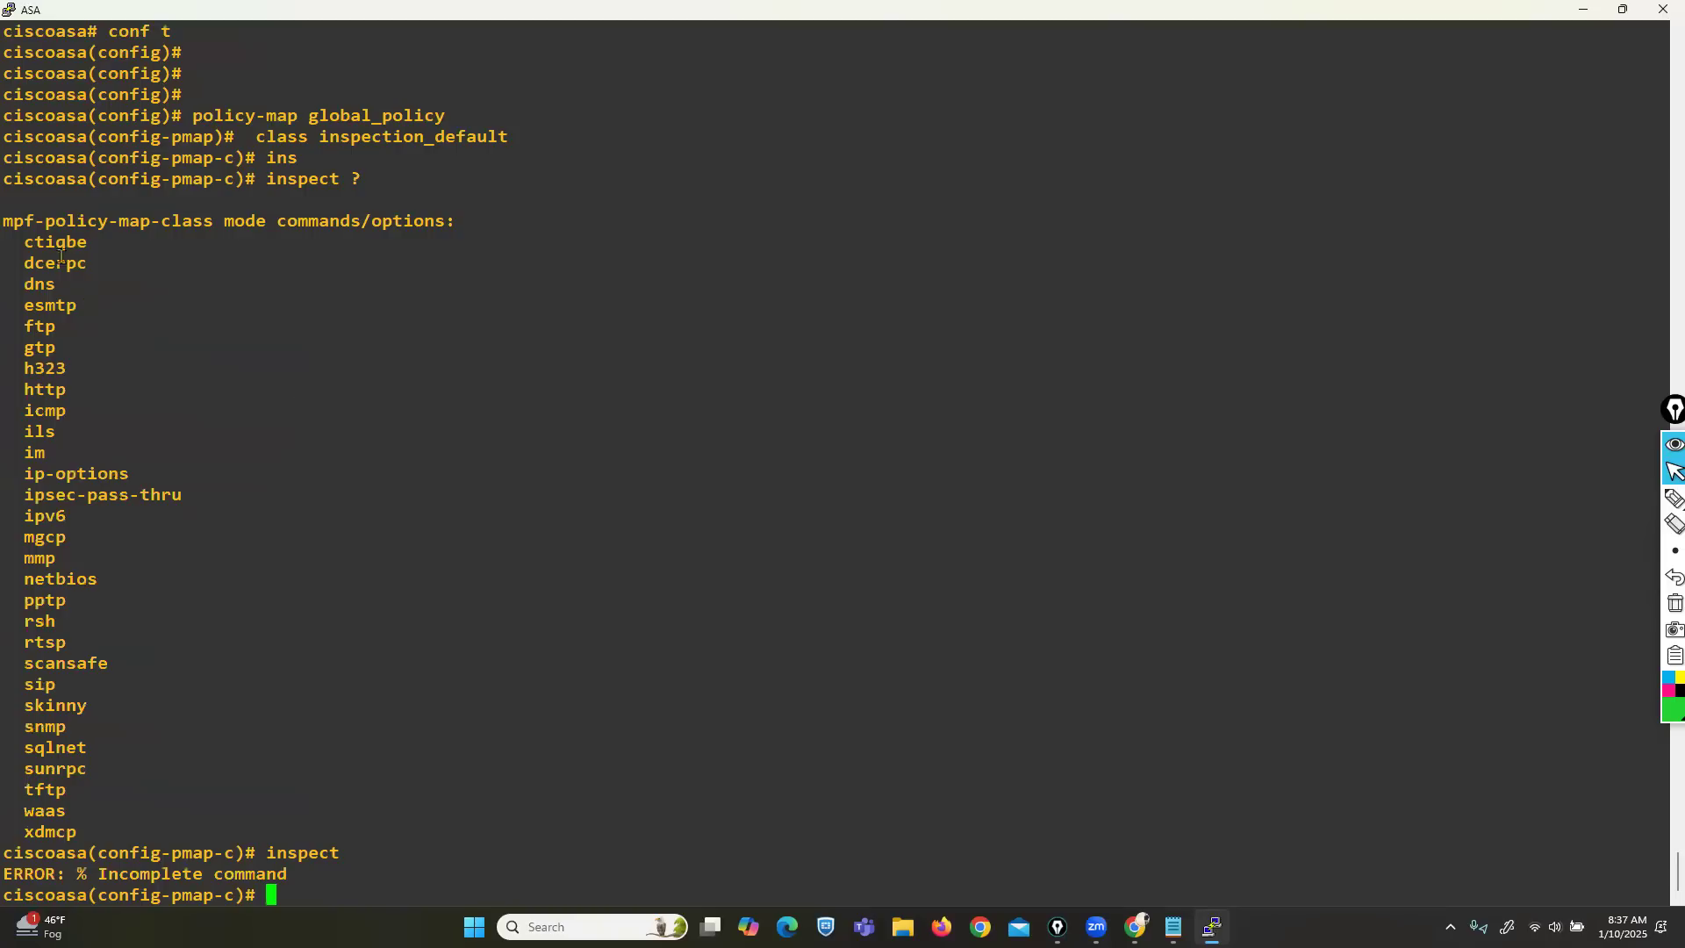
{"action": "left_click_drag", "start_coordinate": [30, 248], "coordinate": [129, 735]}
{"action": "scroll", "coordinate": [216, 667], "scroll_direction": "up", "scroll_amount": 15}
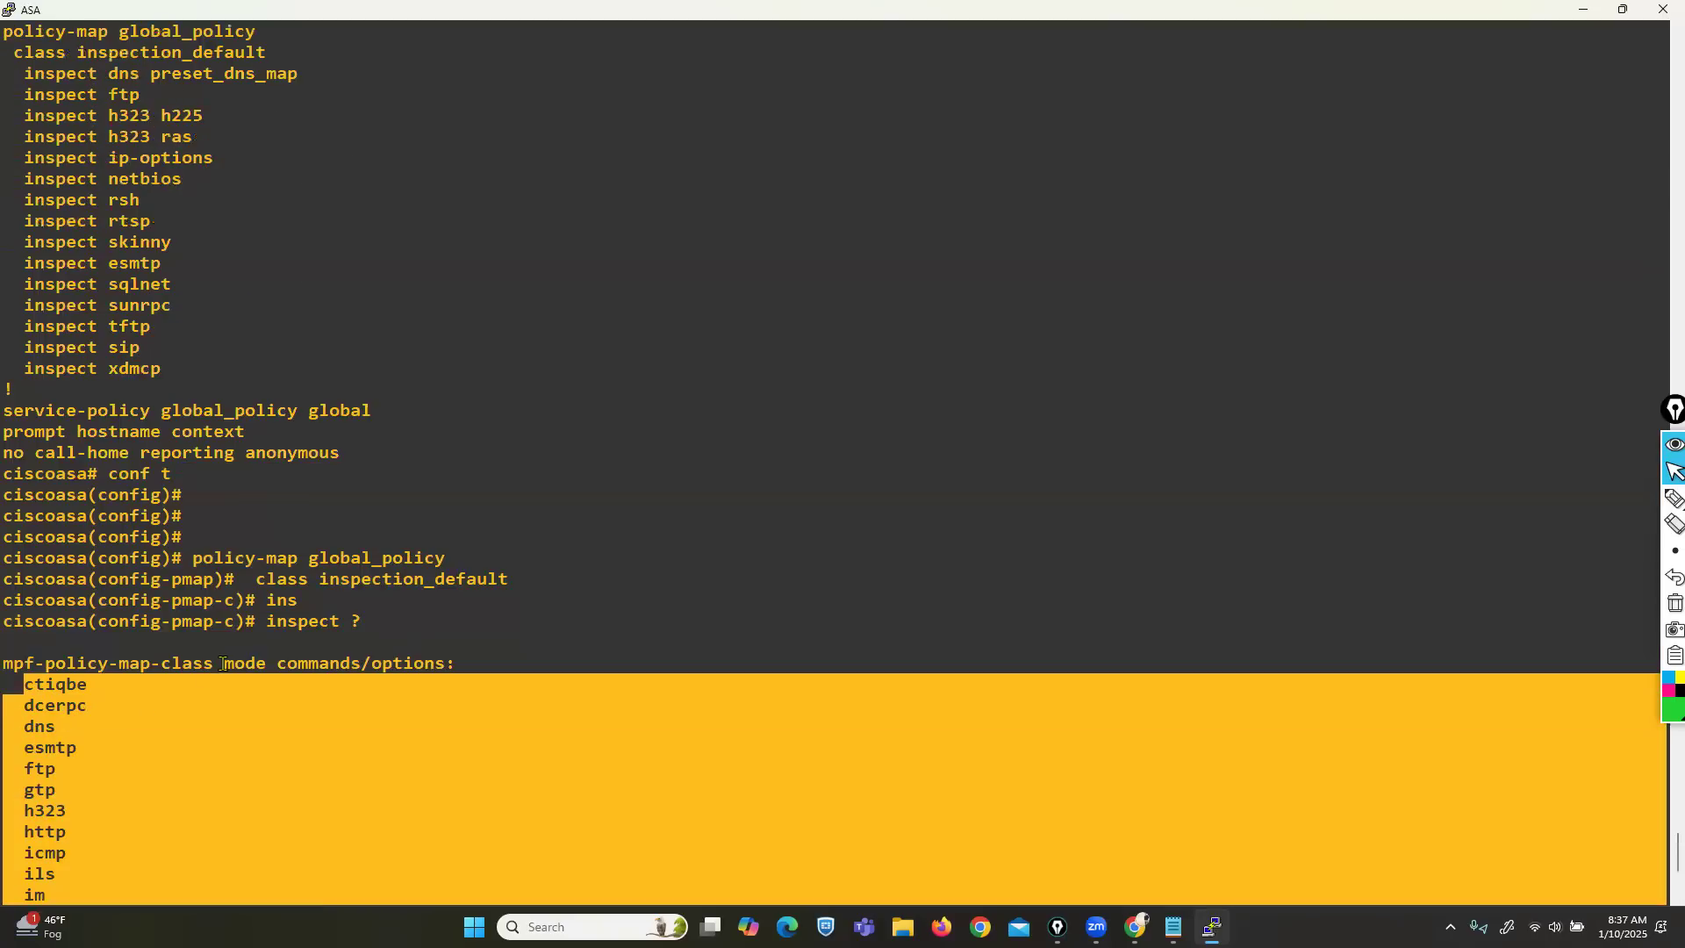
{"action": "left_click_drag", "start_coordinate": [116, 512], "coordinate": [188, 804]}
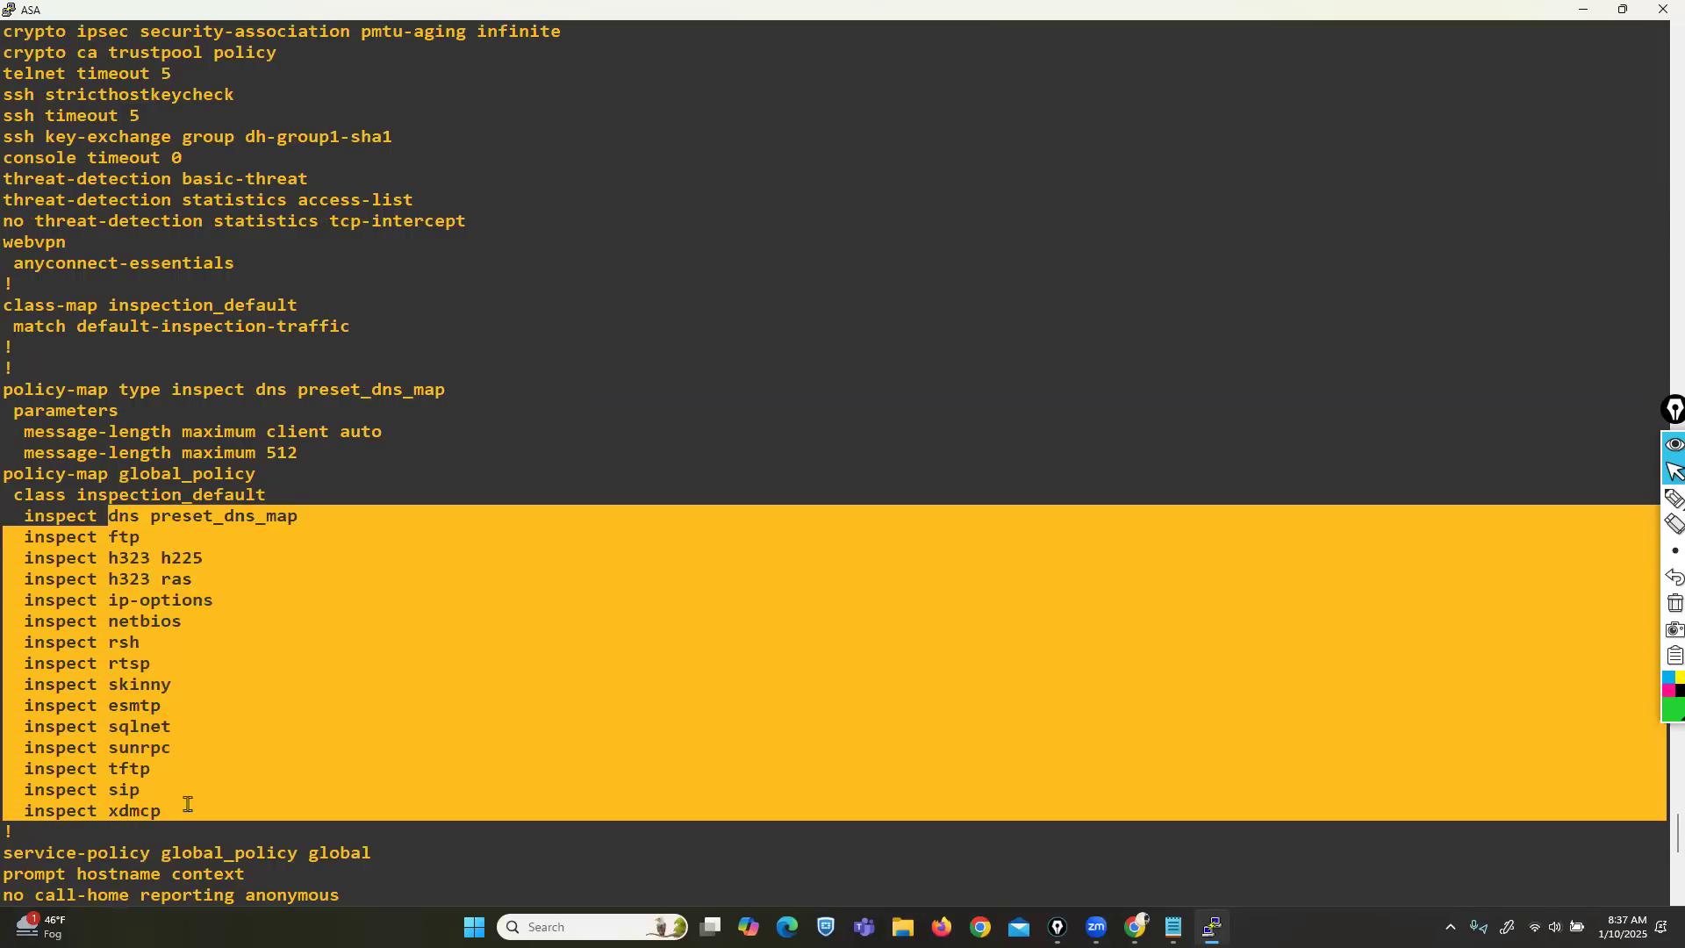
{"action": "scroll", "coordinate": [216, 636], "scroll_direction": "down", "scroll_amount": 15}
{"action": "left_click_drag", "start_coordinate": [37, 235], "coordinate": [114, 825]}
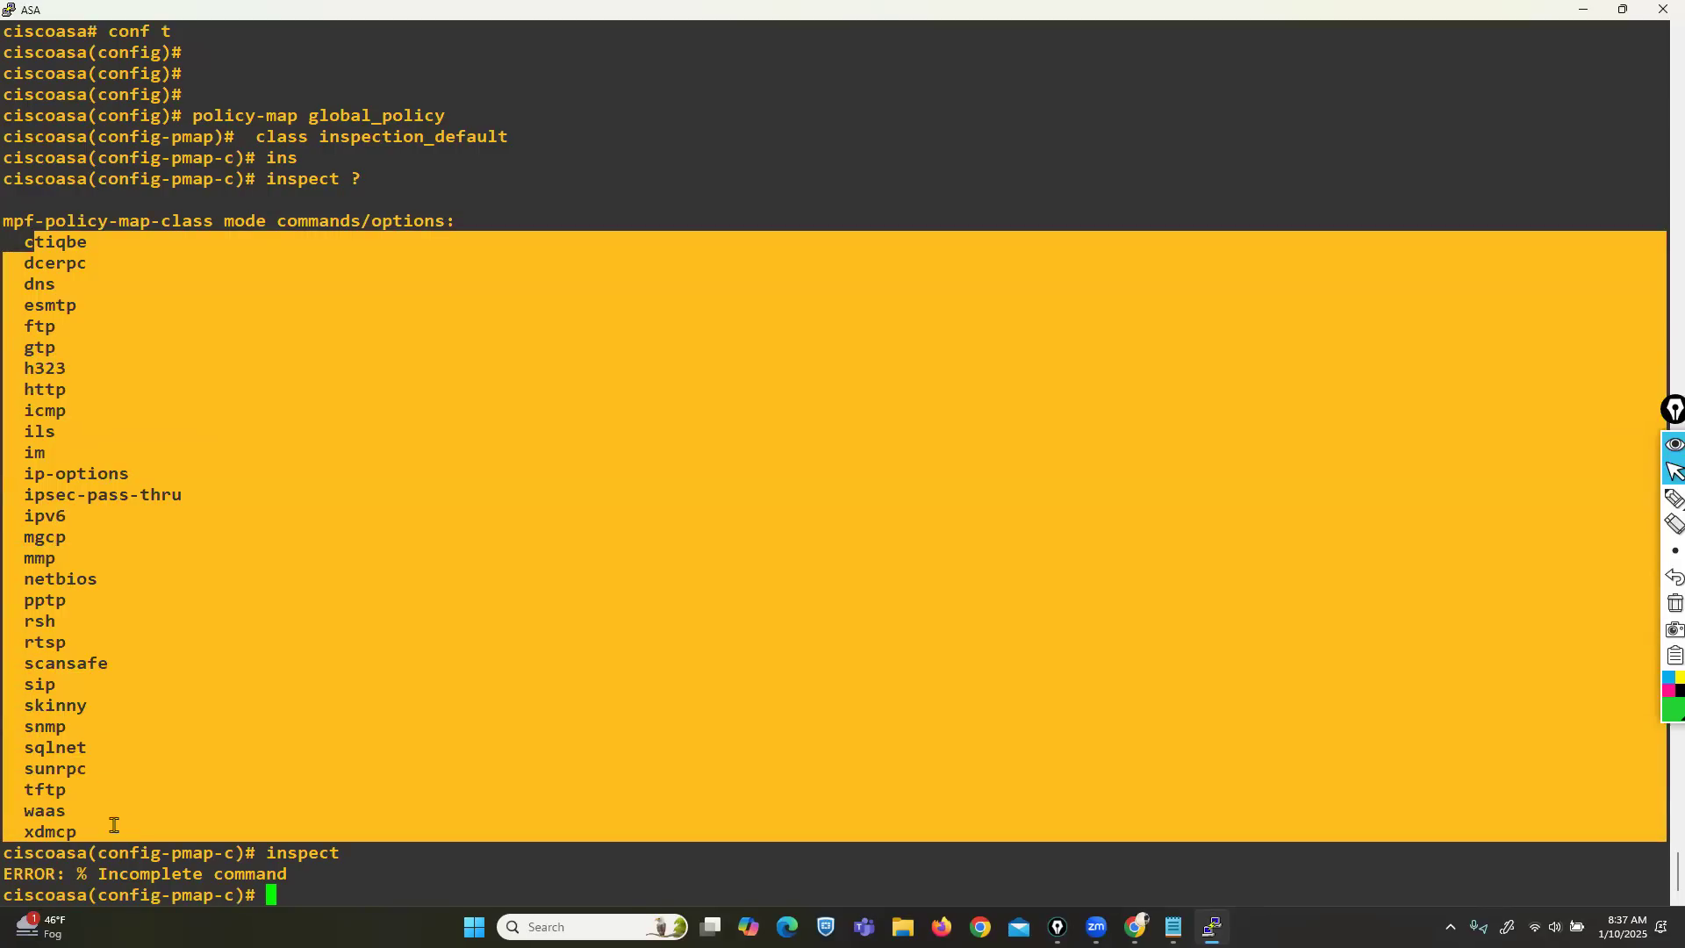
{"action": "left_click", "coordinate": [57, 566]}
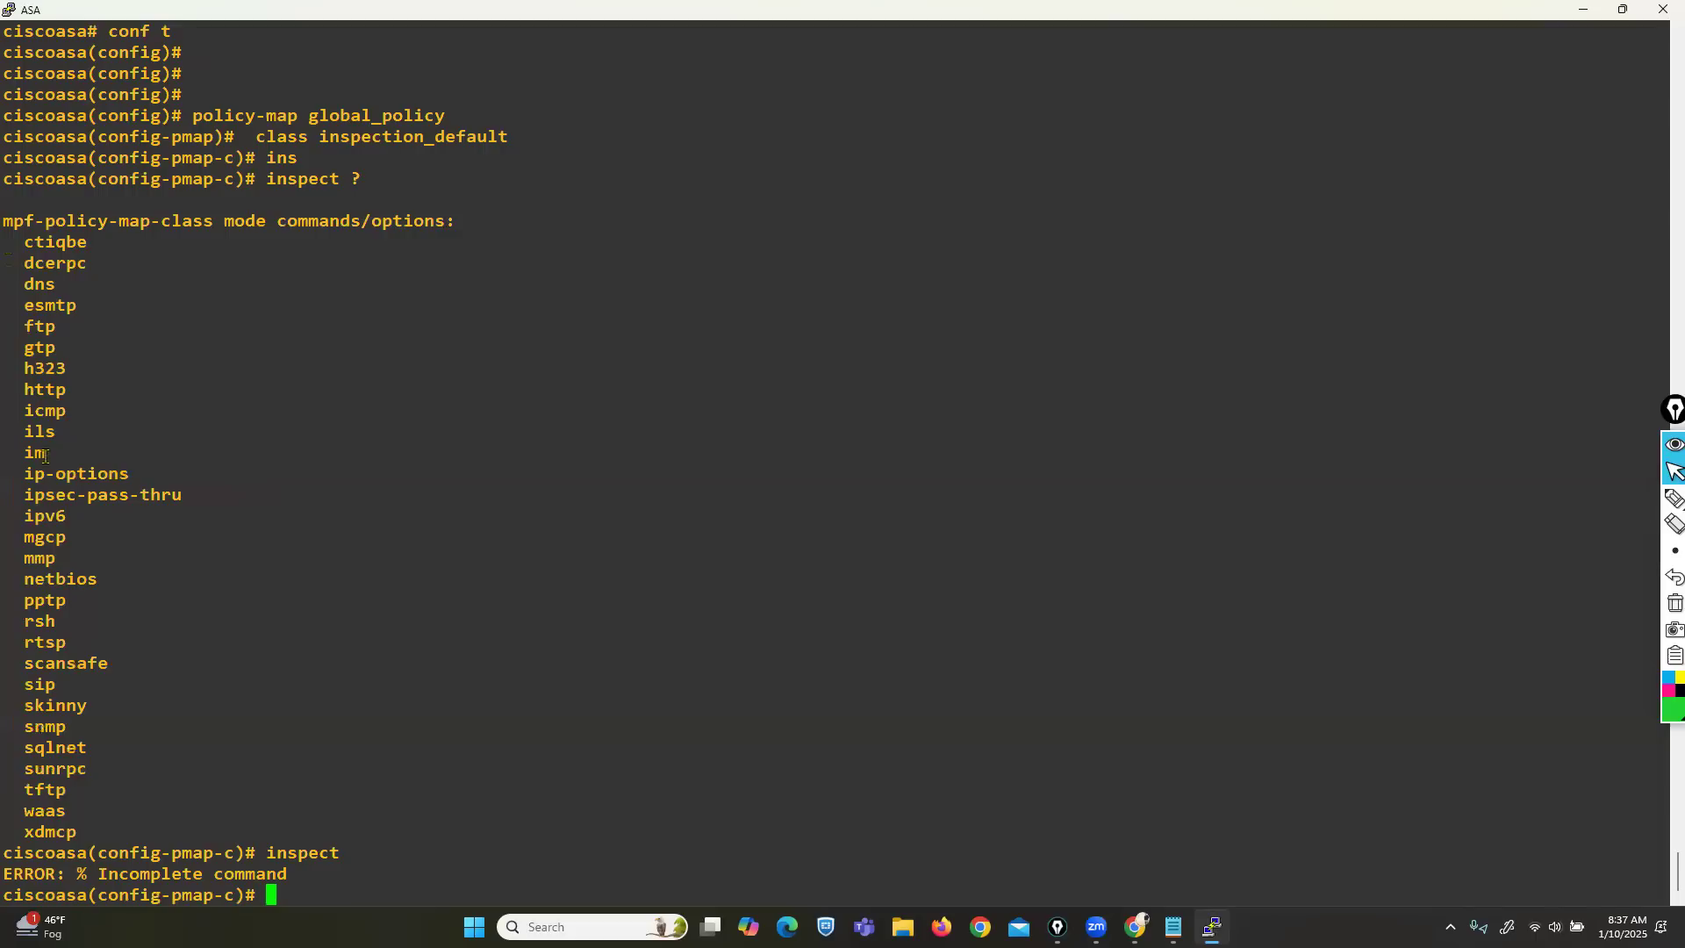
Open R2's console through the telnet client and decline the initial configuration dialog.
{"action": "double_click", "coordinate": [502, 11]}
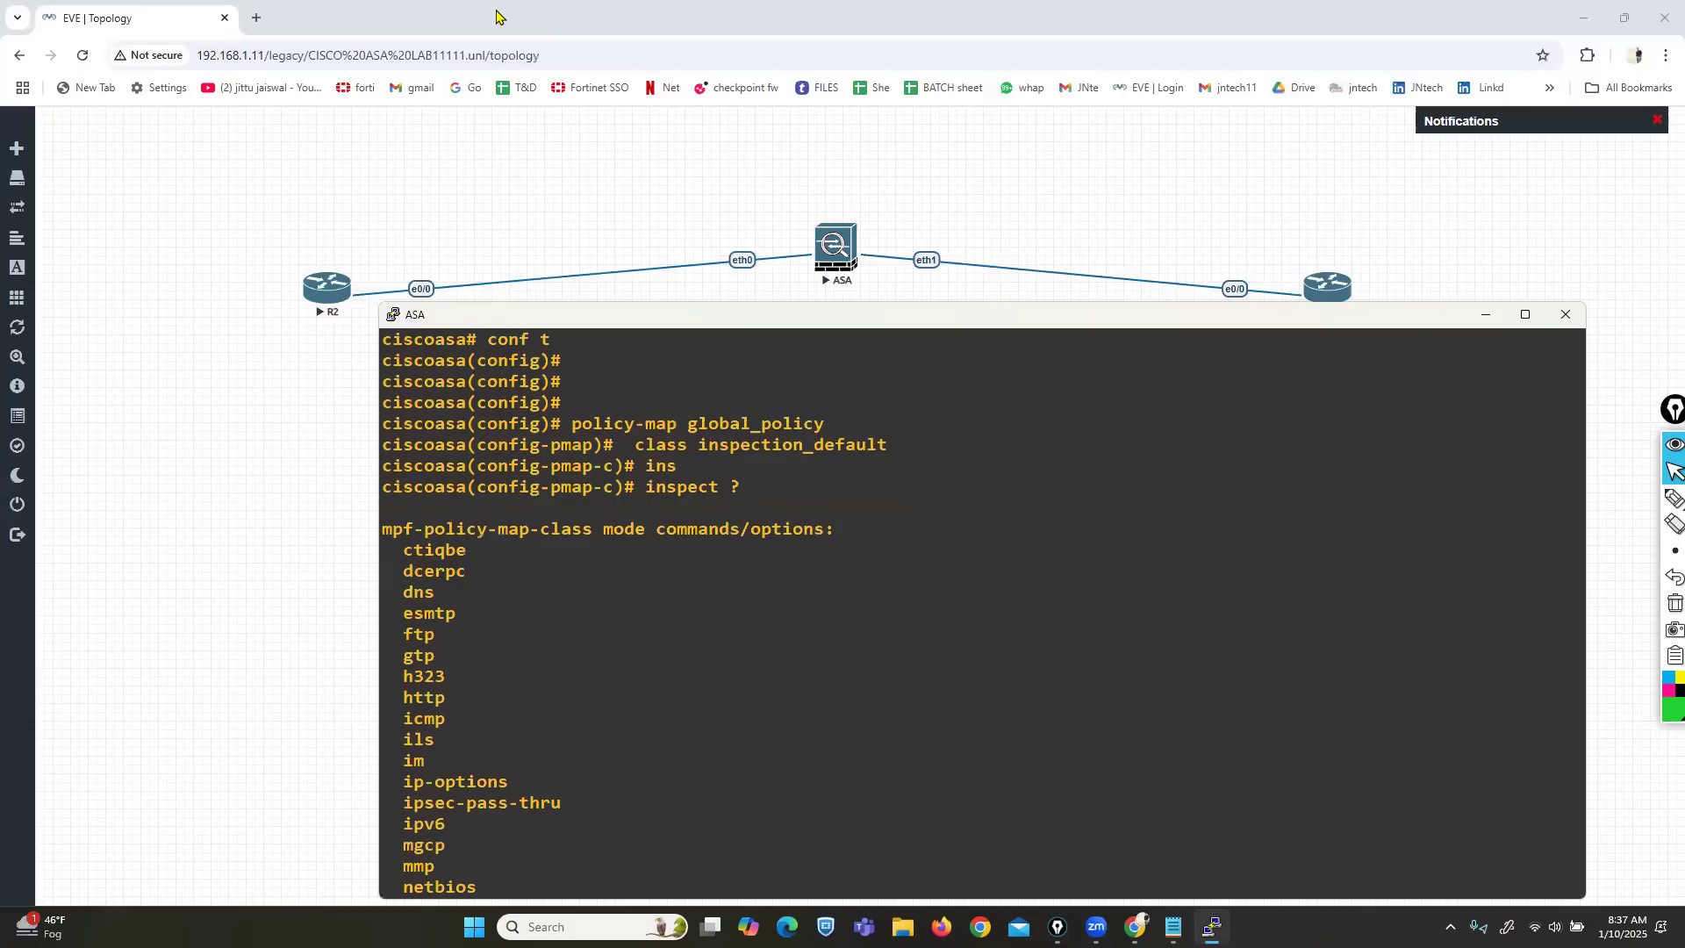
{"action": "left_click", "coordinate": [312, 285]}
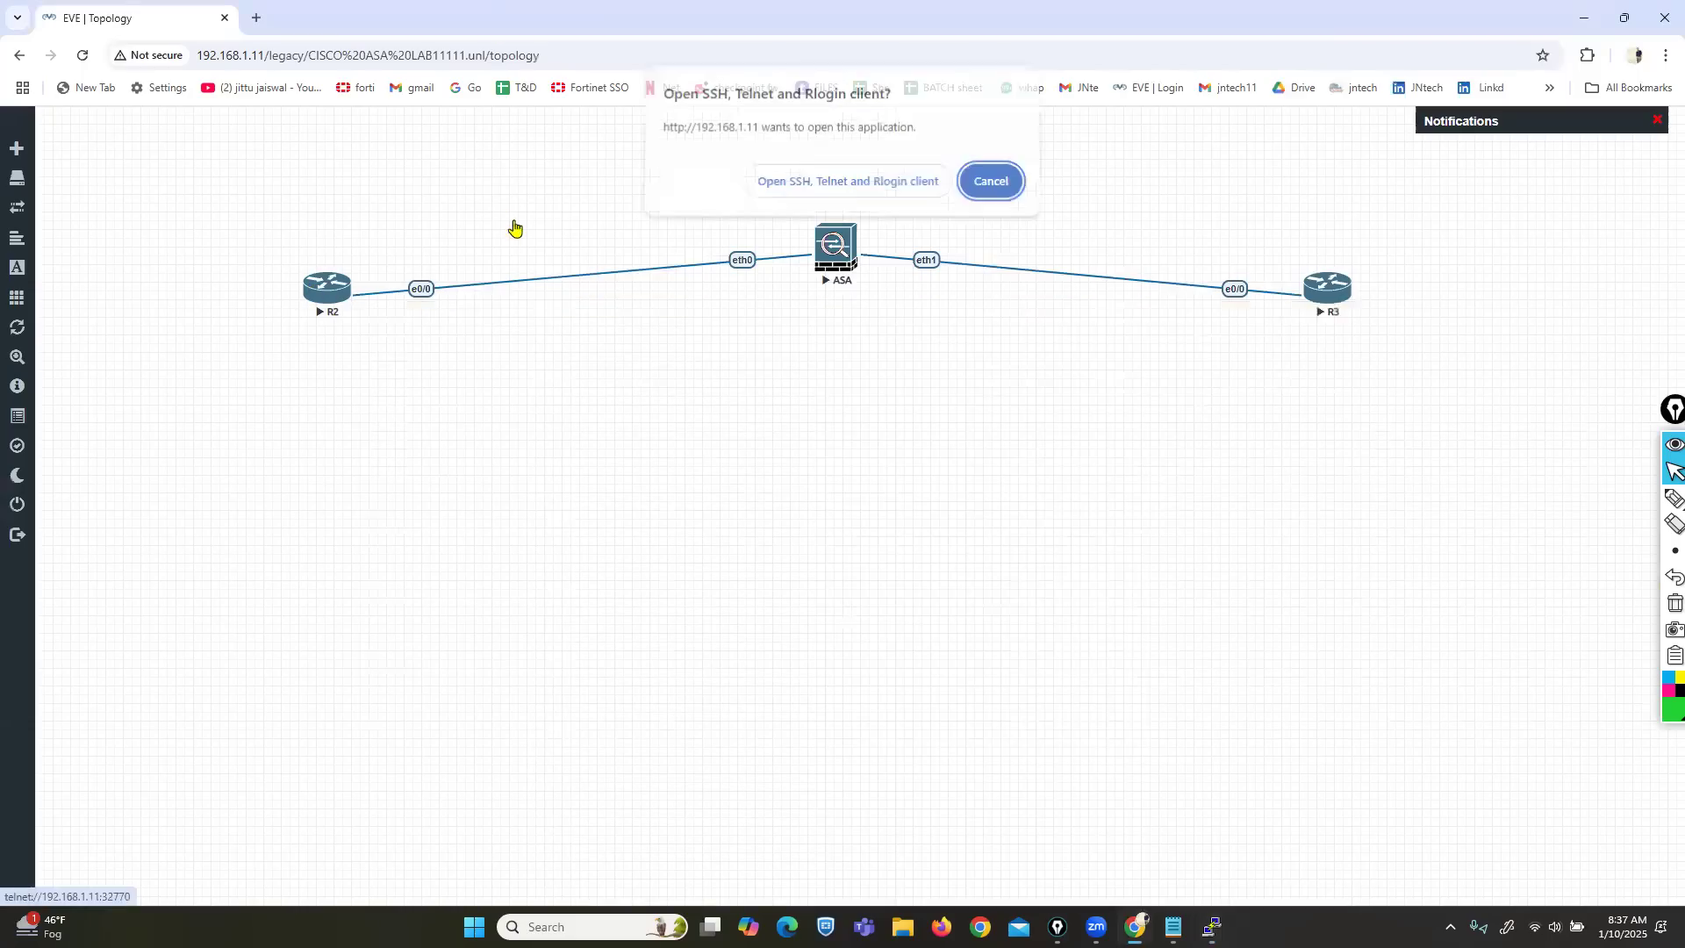
{"action": "left_click", "coordinate": [786, 188]}
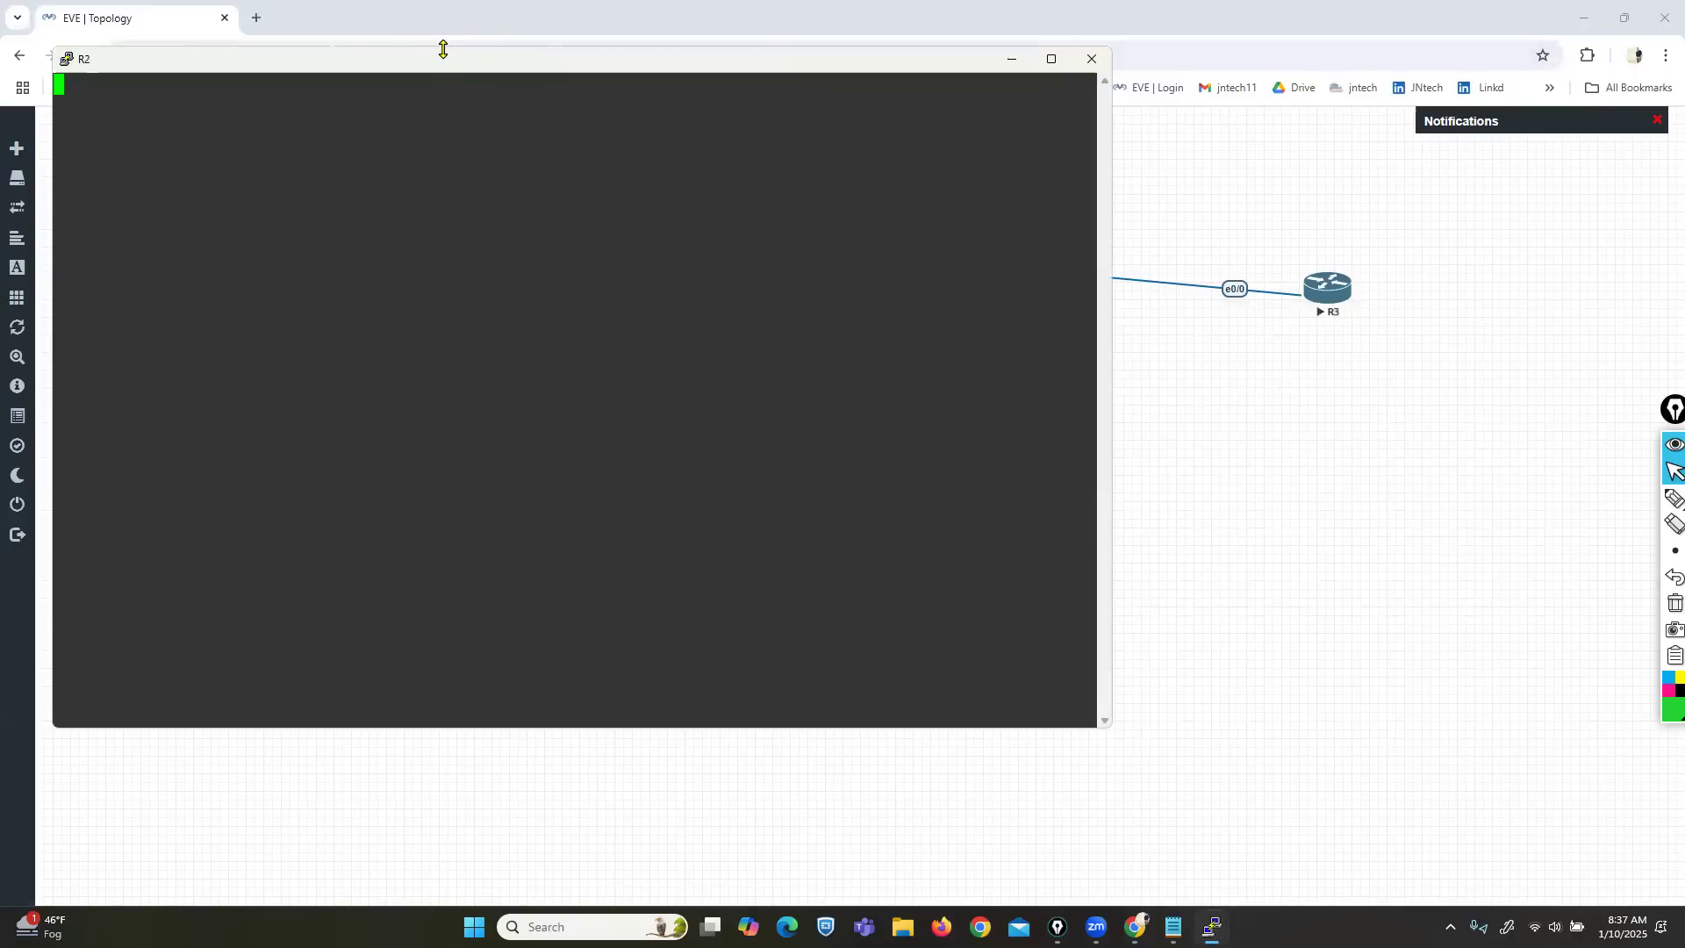
{"action": "left_click_drag", "start_coordinate": [443, 49], "coordinate": [464, 389]}
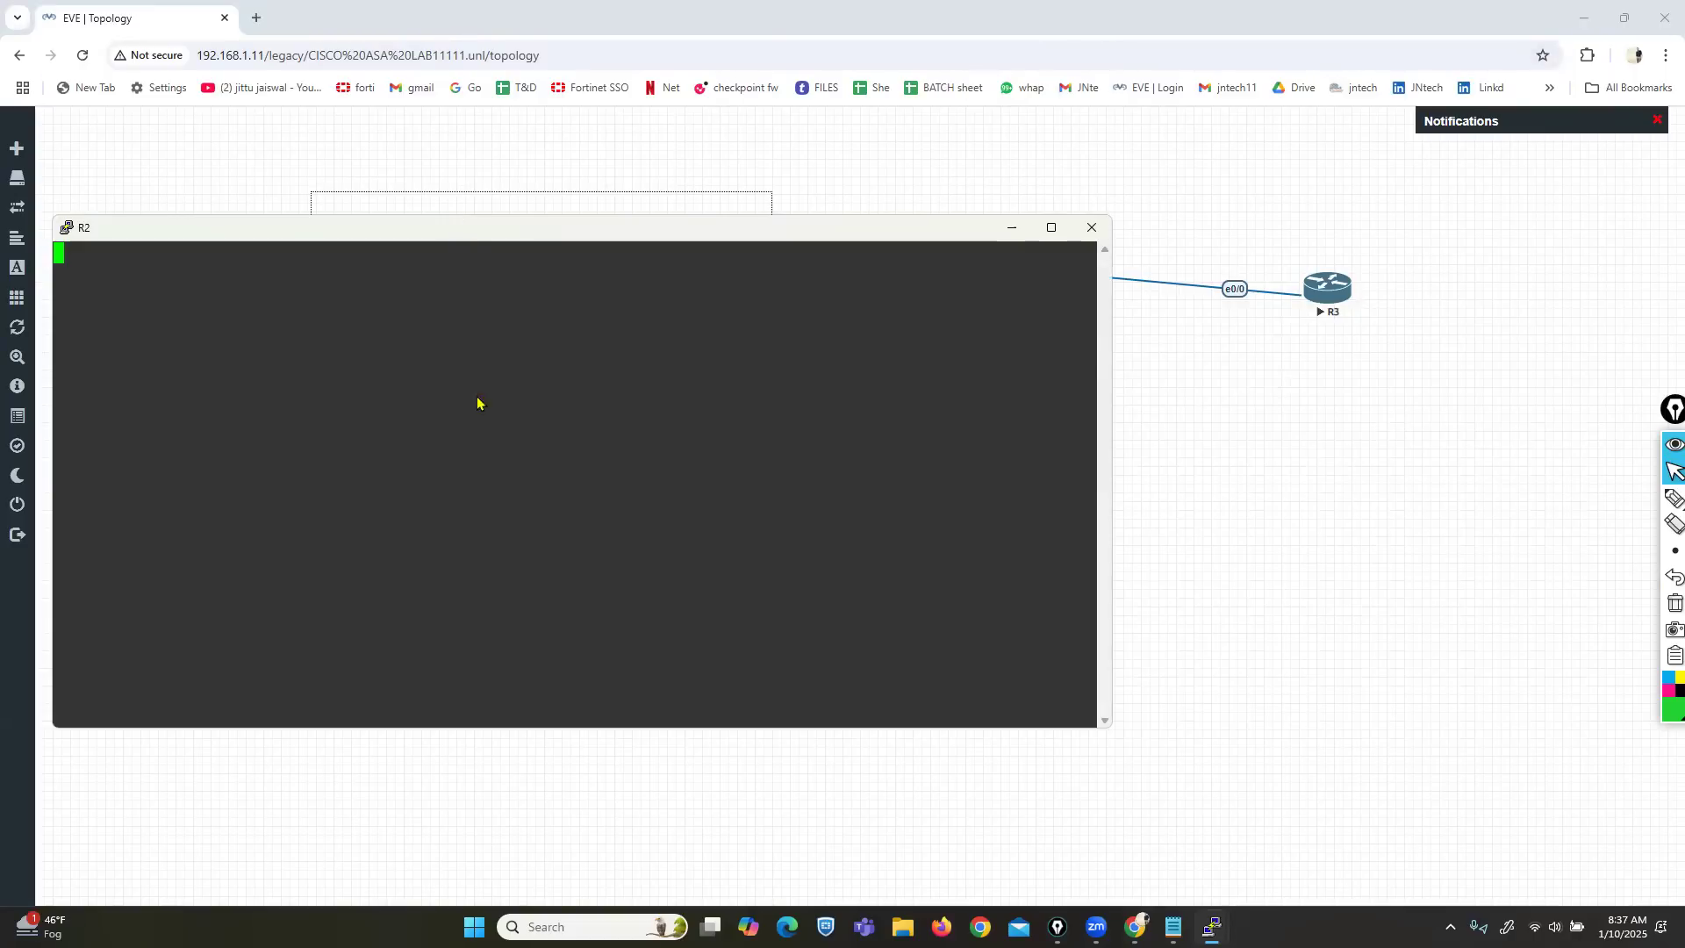
{"action": "type", "text": "no"}
{"action": "key", "text": "Return"}
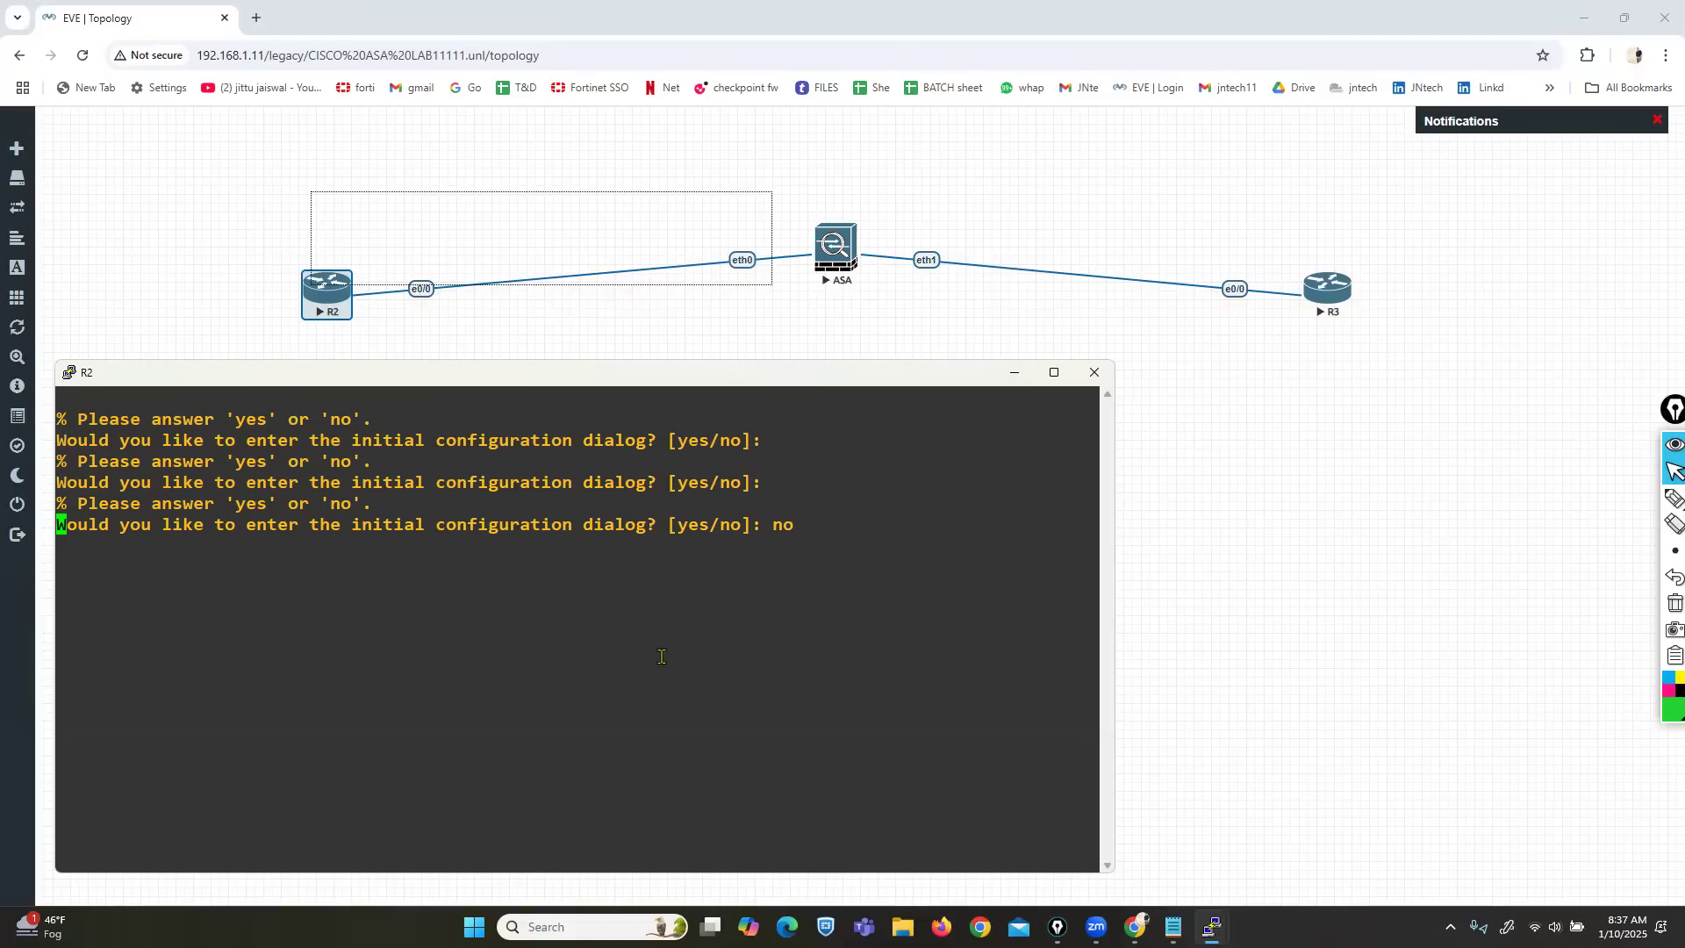
{"action": "left_click", "coordinate": [734, 346]}
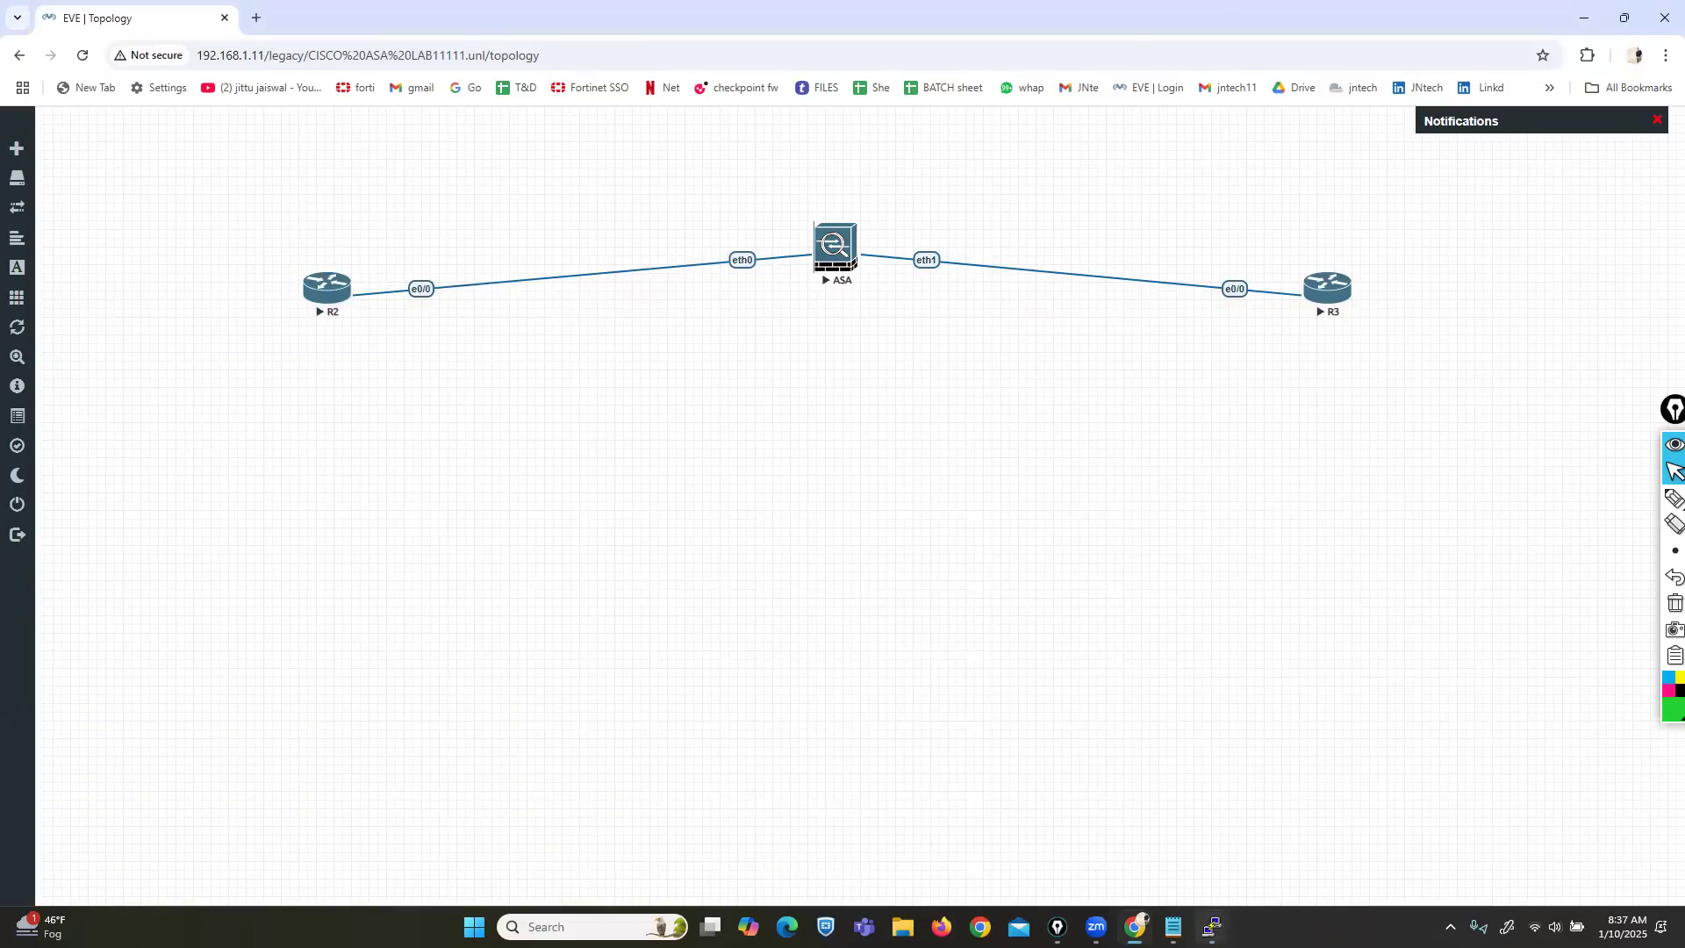
{"action": "mouse_move", "coordinate": [1212, 927]}
{"action": "left_click", "coordinate": [1289, 847]}
On R2, assign Ethernet0/0 the address 200.200.200.10 255.255.255.0.
{"action": "type", "text": "ENA"}
{"action": "key", "text": "Tab"}
{"action": "key", "text": "Return"}
{"action": "key", "text": "Return"}
{"action": "type", "text": "CONF T"}
{"action": "key", "text": "Return"}
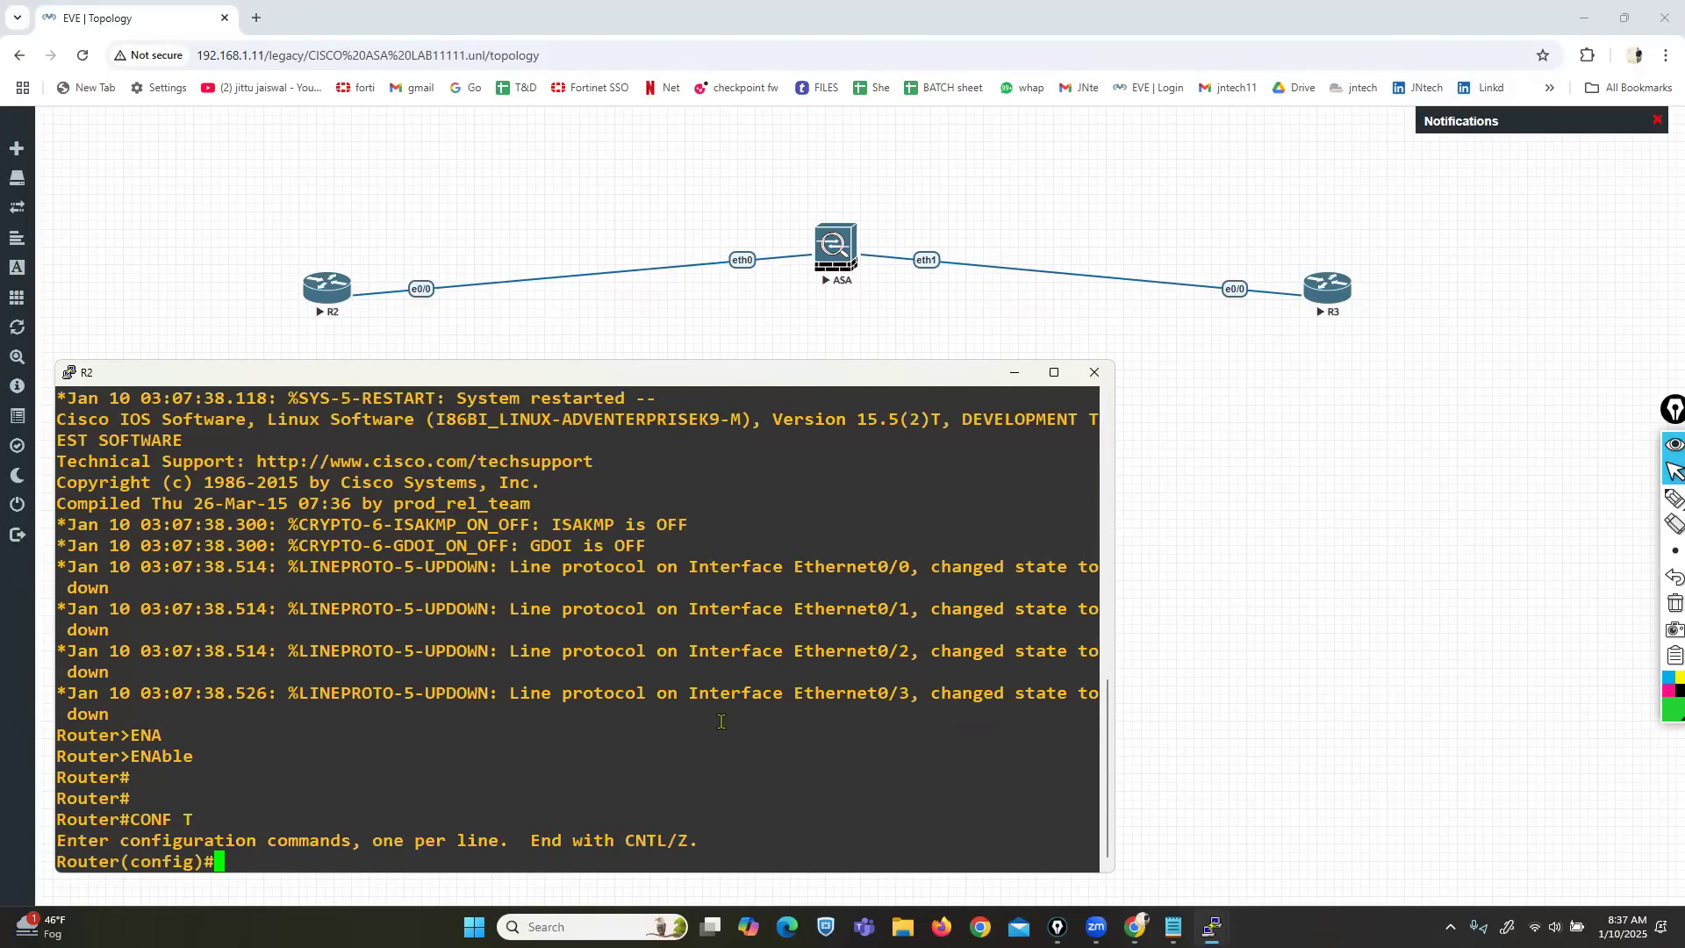
{"action": "type", "text": "IN"}
{"action": "key", "text": "Tab"}
{"action": "type", "text": "E"}
{"action": "key", "text": "Tab"}
{"action": "type", "text": "0/0"}
{"action": "key", "text": "Return"}
{"action": "type", "text": "IP ADD"}
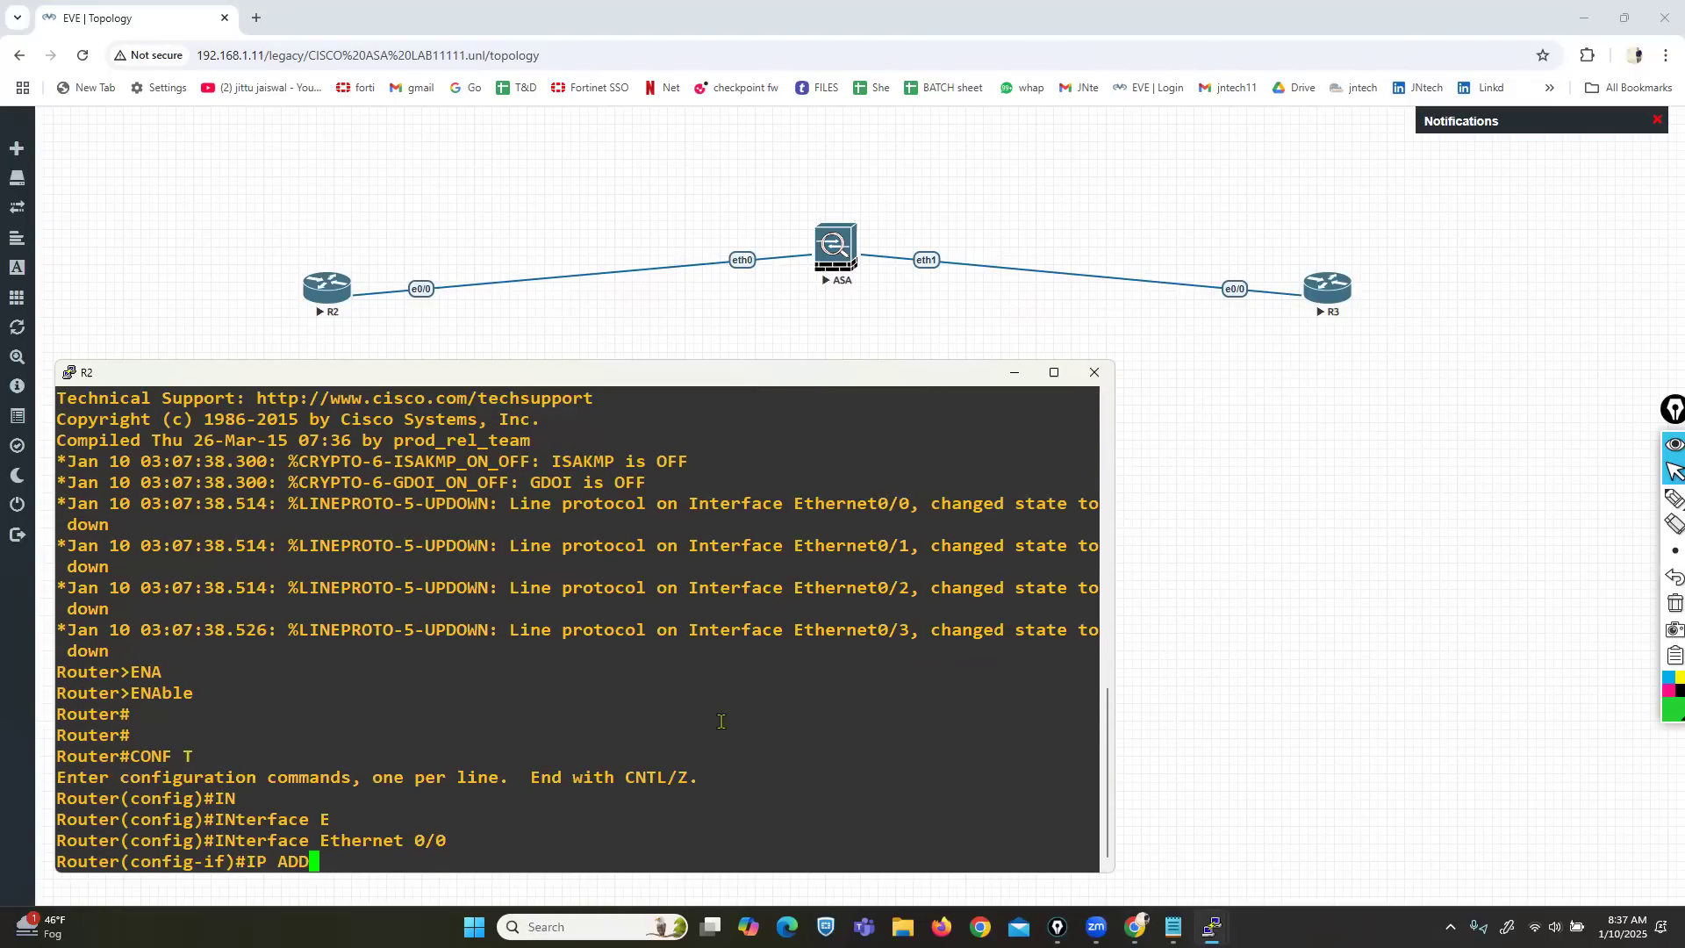
{"action": "key", "text": "Tab"}
{"action": "type", "text": "200"}
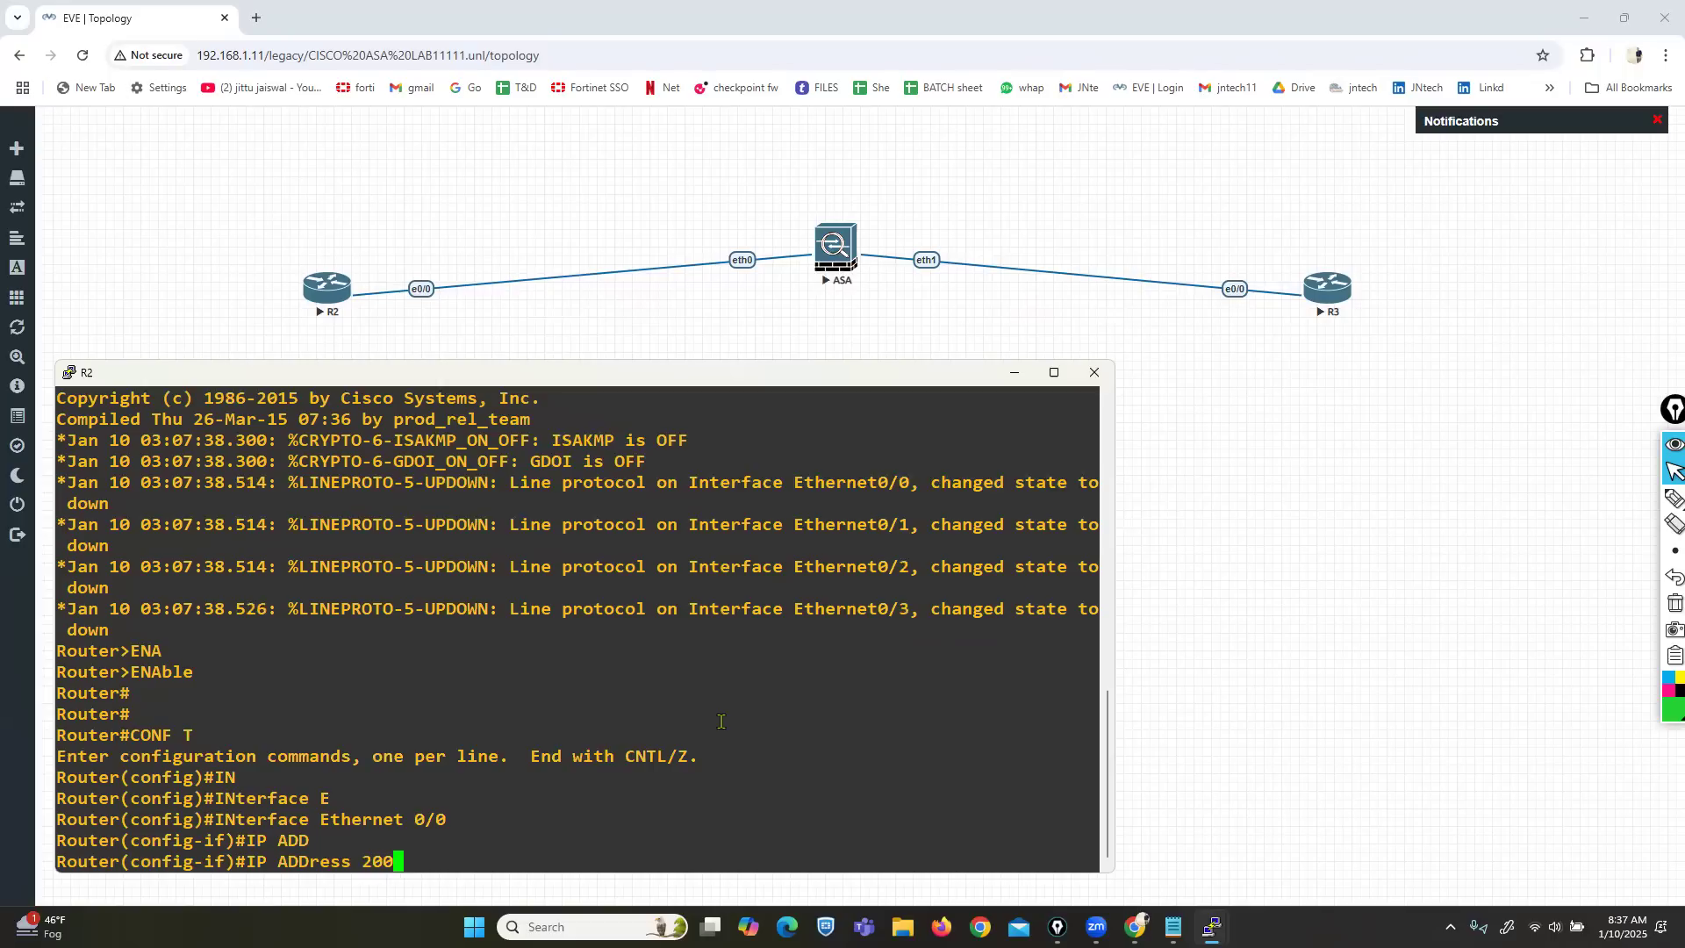
{"action": "type", "text": ".200.200.10 255.255.255.0"}
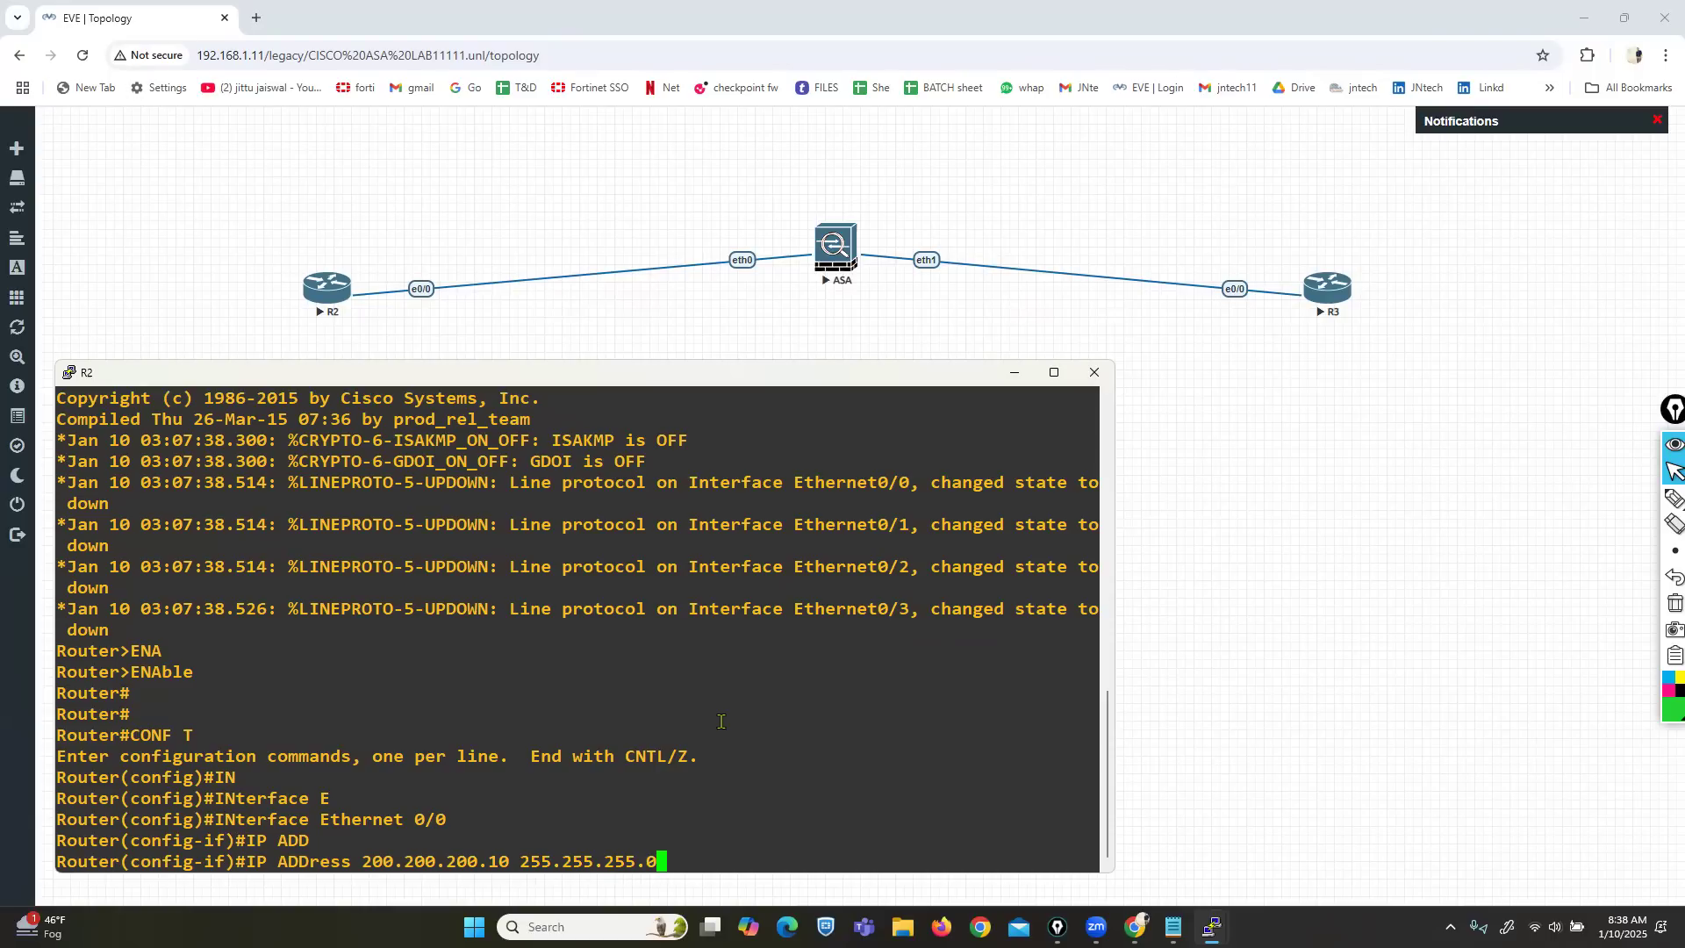
{"action": "key", "text": "Return"}
{"action": "key", "text": "Return"}
{"action": "key", "text": "Return"}
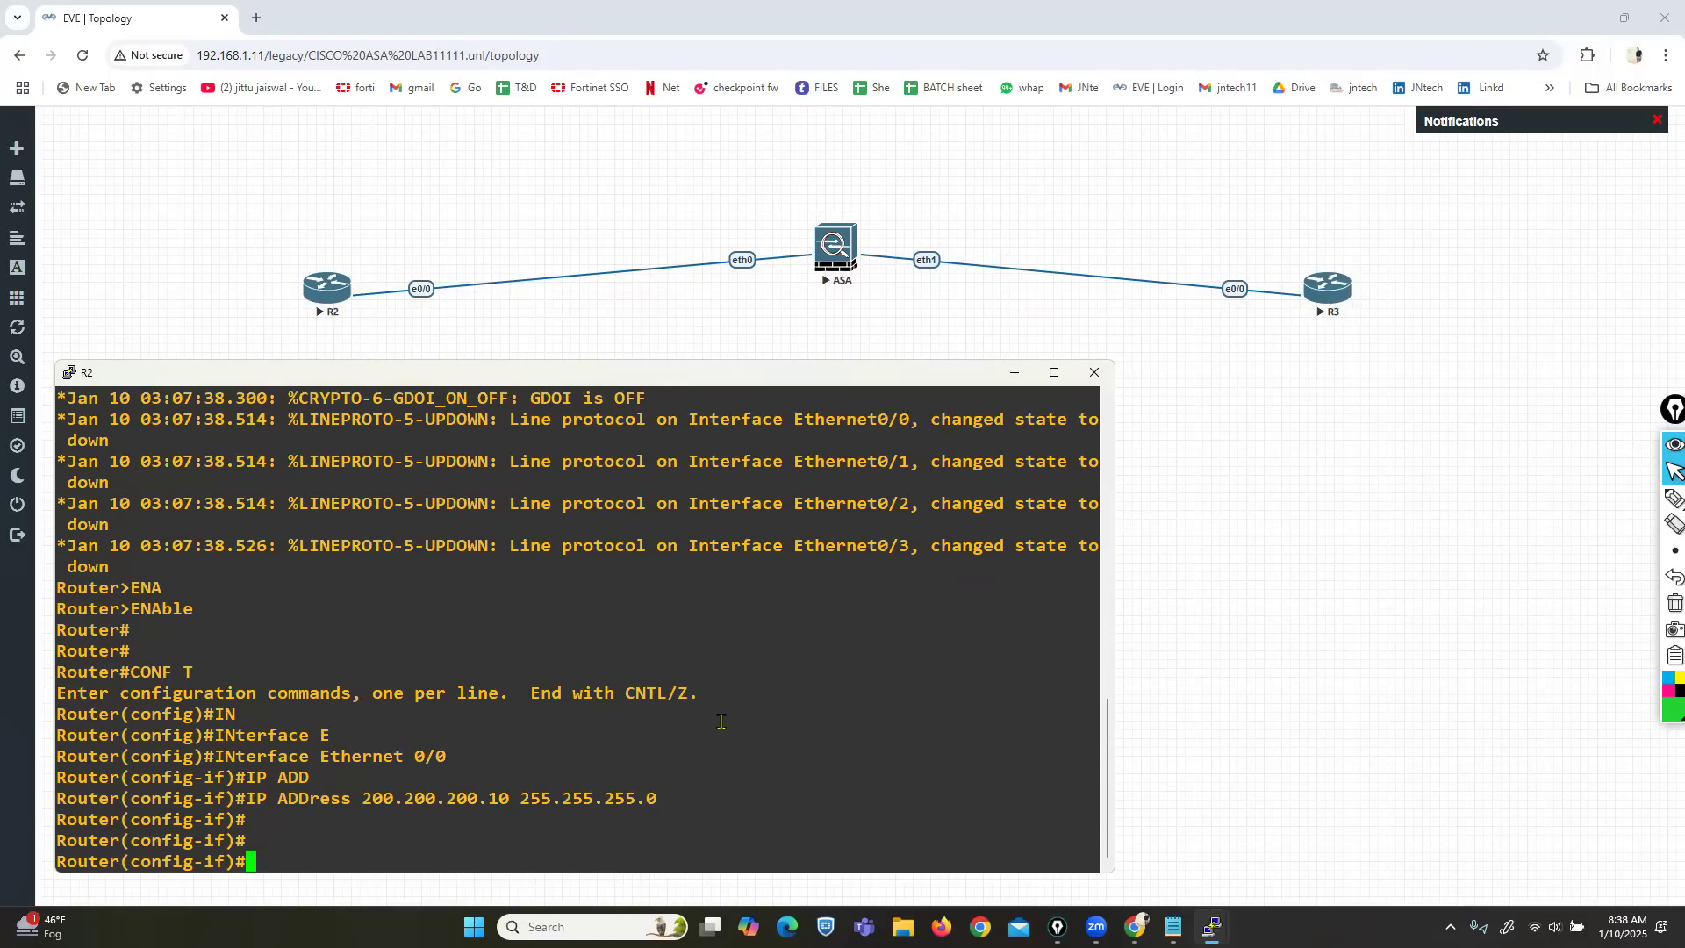
Bring Ethernet0/0 up and add default route 0.0.0.0 0.0.0.0 via 200.200.200.1.
{"action": "type", "text": "NOS H"}
{"action": "key", "text": "Return"}
{"action": "type", "text": "E"}
{"action": "key", "text": "BackSpace"}
{"action": "type", "text": "NO SH"}
{"action": "key", "text": "Return"}
{"action": "type", "text": "EX"}
{"action": "key", "text": "Return"}
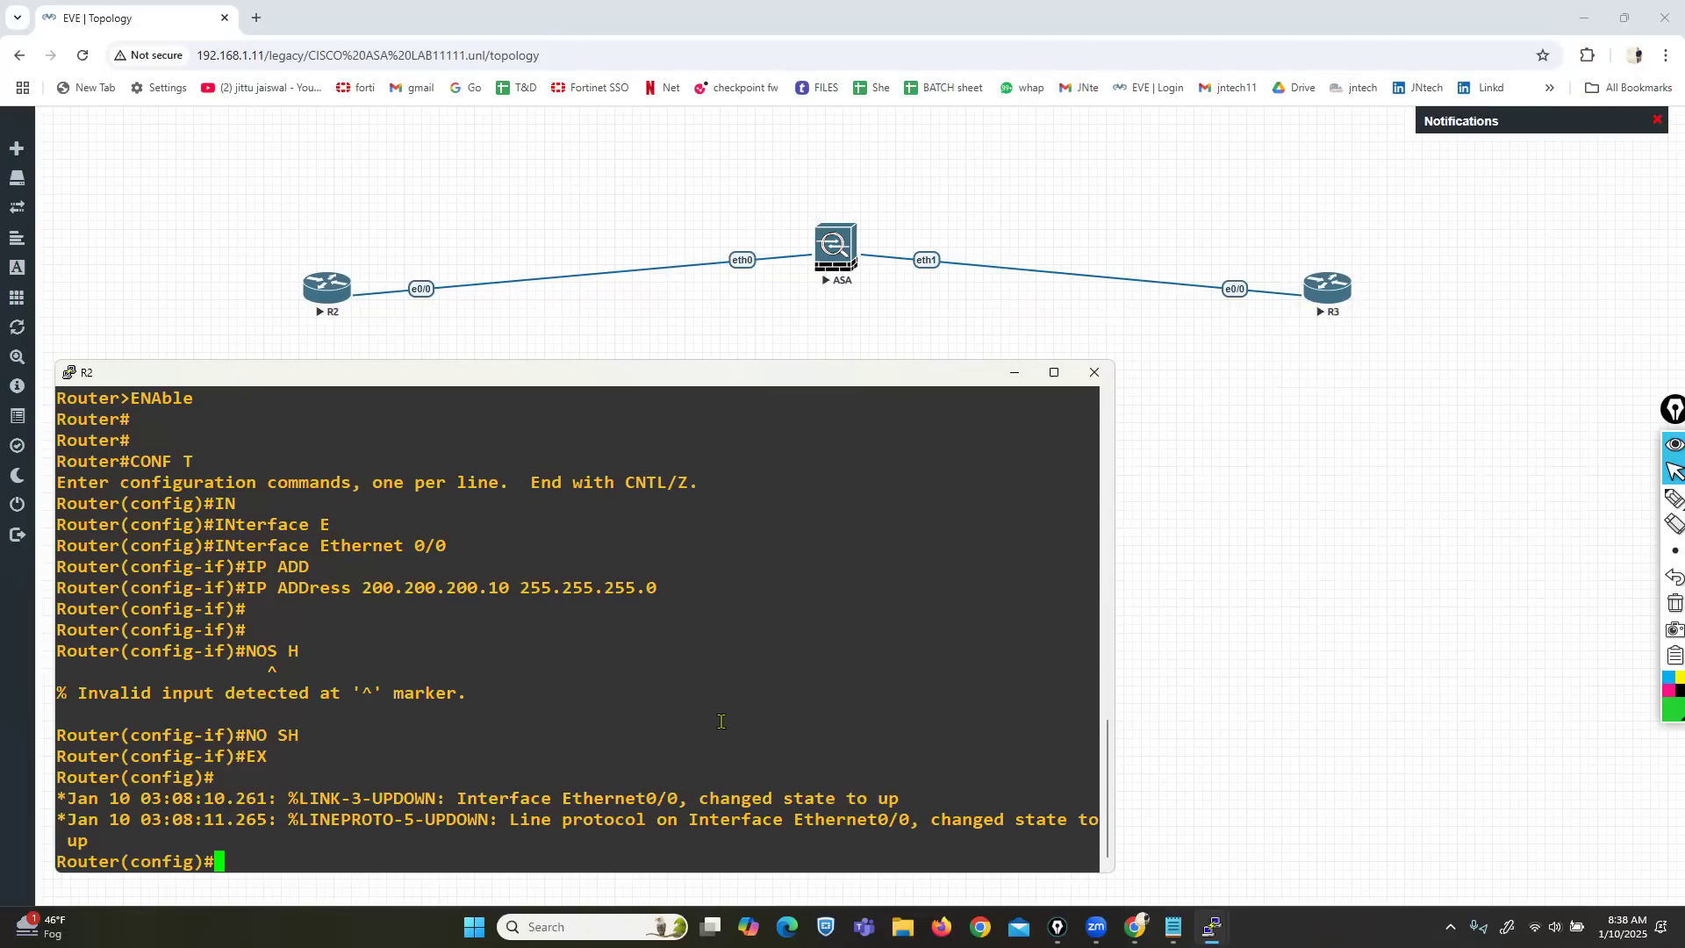
{"action": "type", "text": "IP ROUTE 0.0.0.0 0.0."}
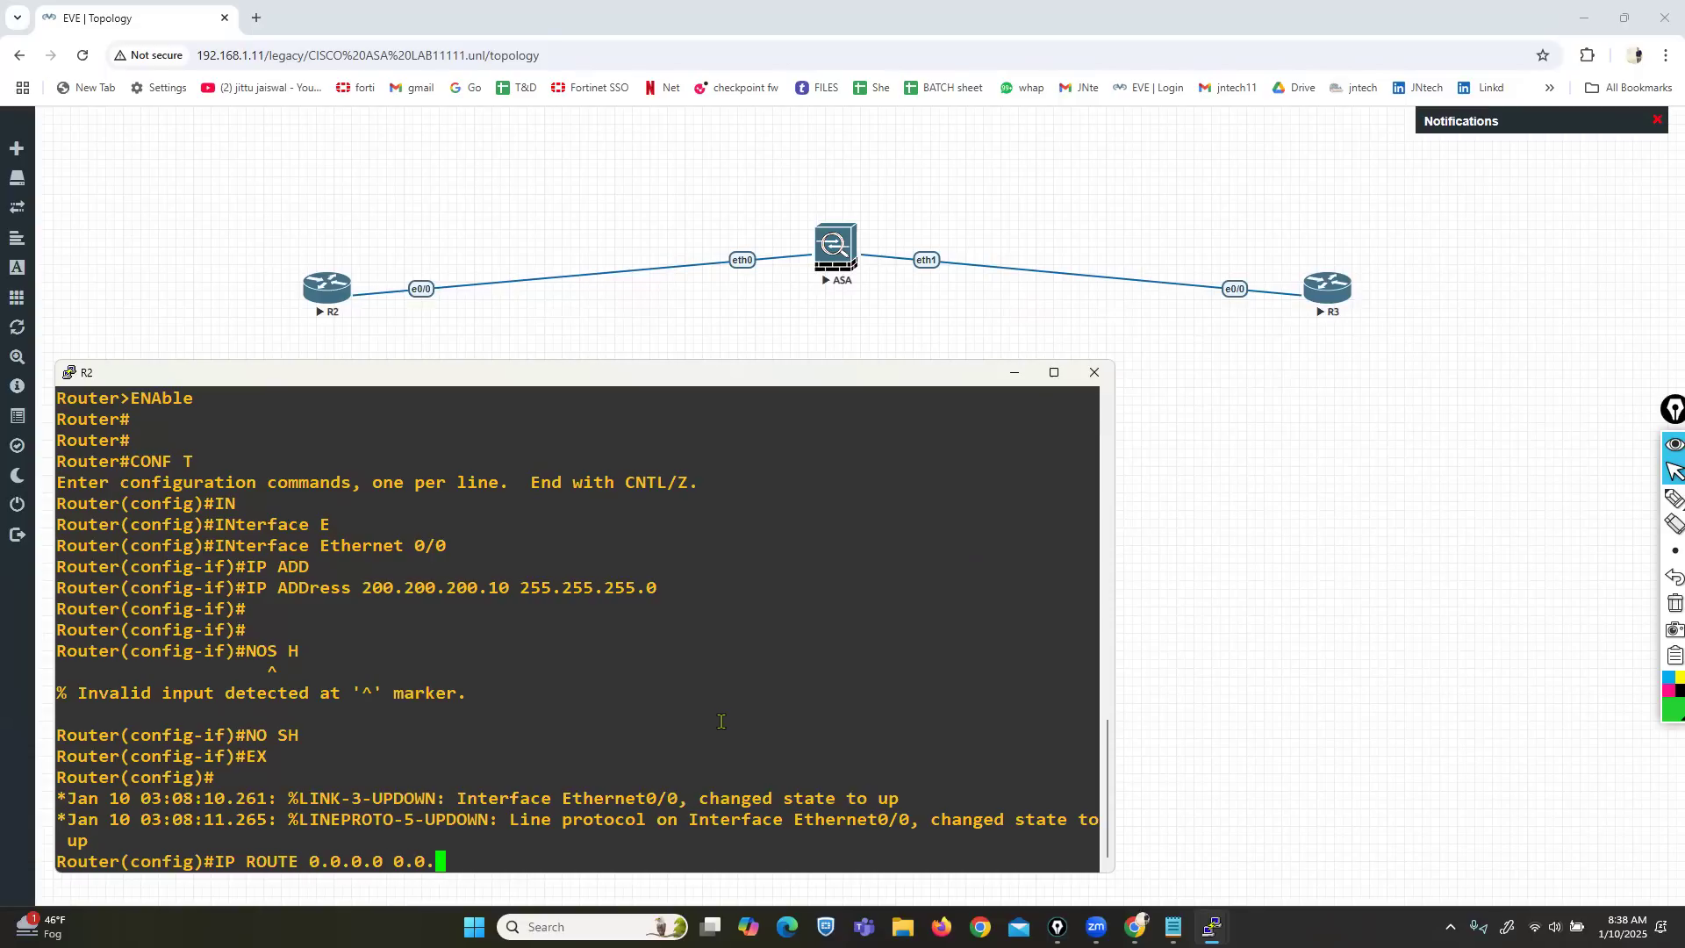
{"action": "type", "text": "0.0 200.200.200.1"}
{"action": "key", "text": "Return"}
{"action": "key", "text": "Return"}
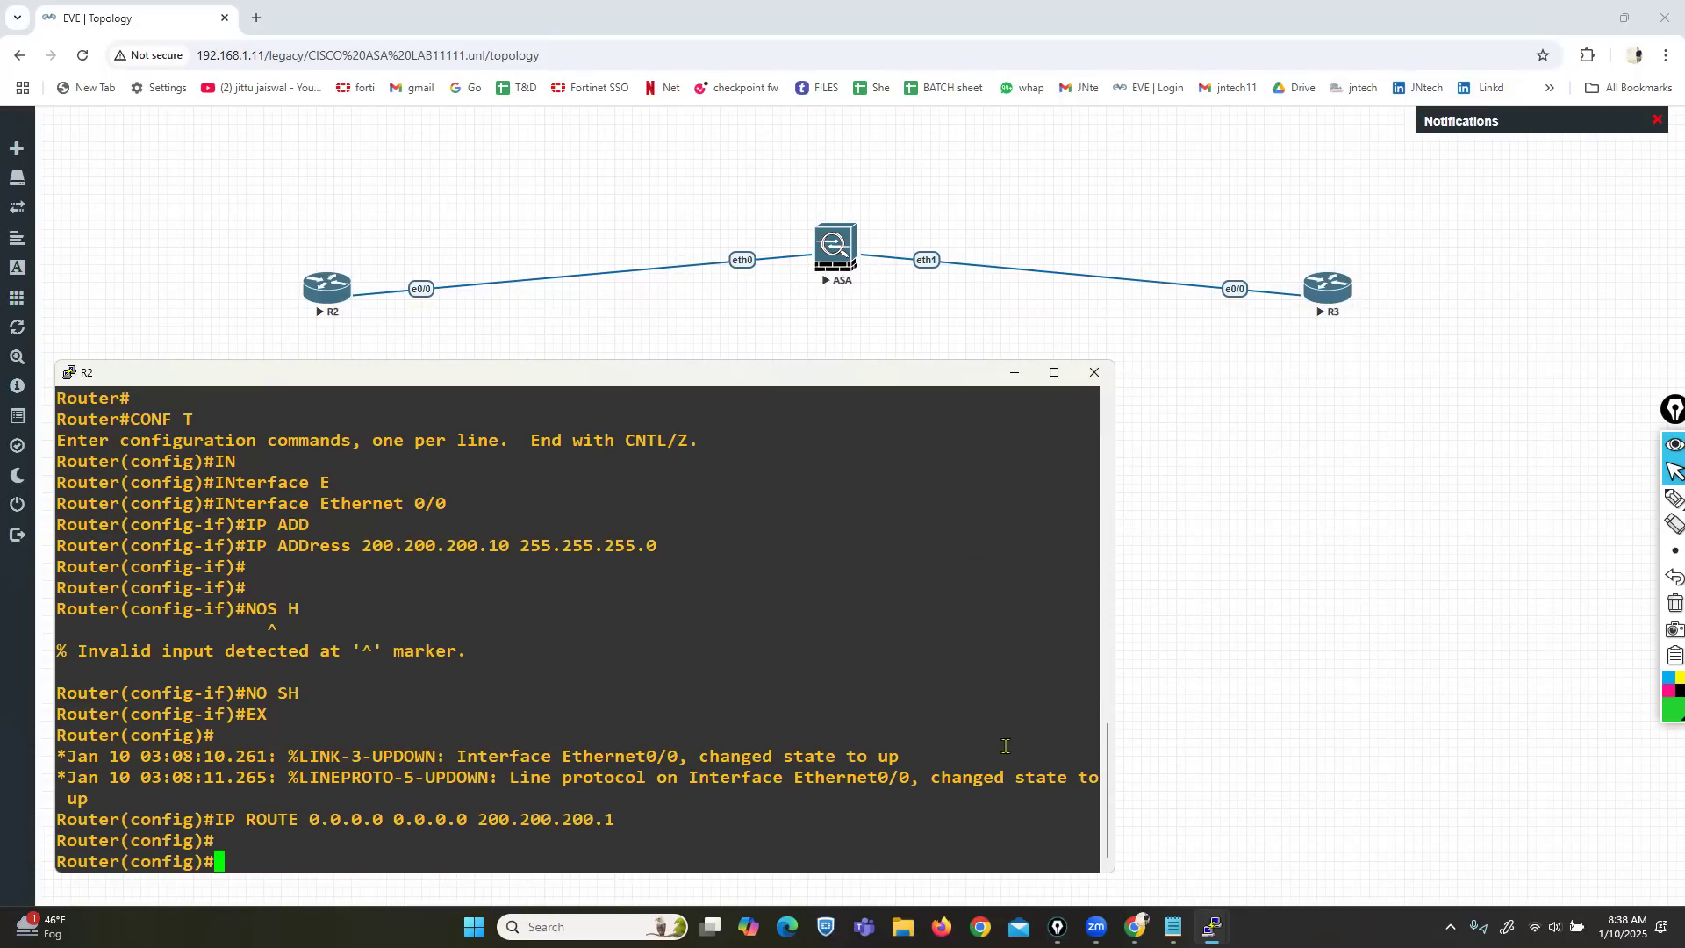
{"action": "mouse_move", "coordinate": [1212, 927]}
{"action": "left_click", "coordinate": [1088, 838]}
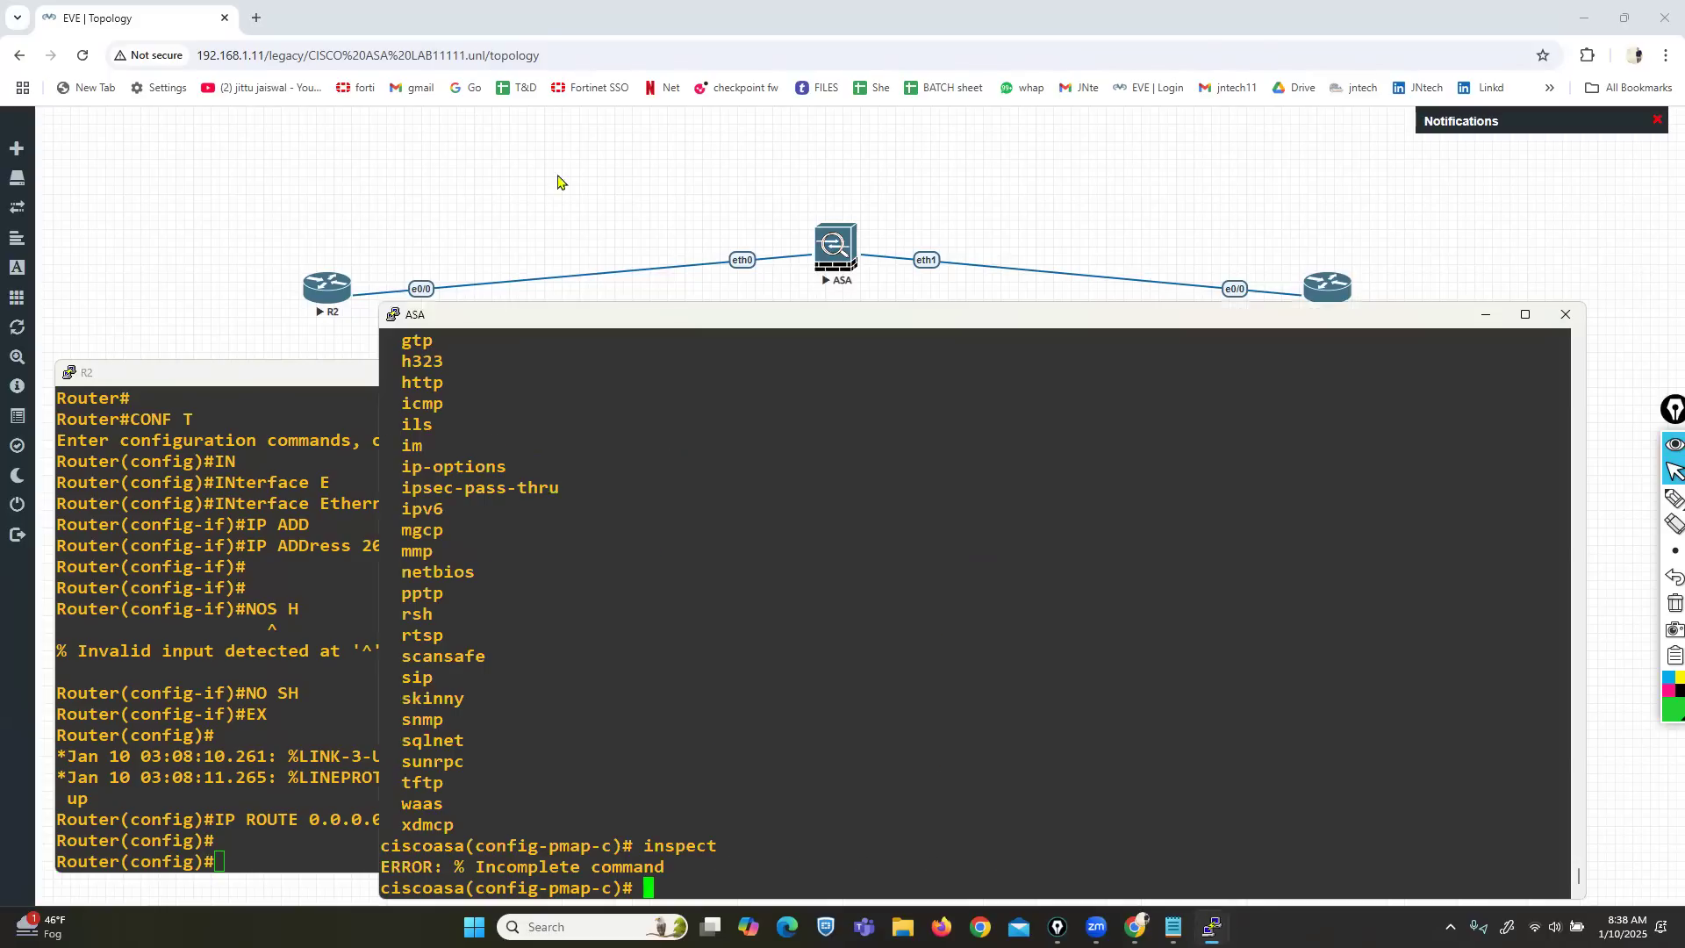
Open R3's console through the telnet client and decline the initial configuration dialog.
{"action": "left_click", "coordinate": [1323, 292]}
{"action": "left_click", "coordinate": [821, 190]}
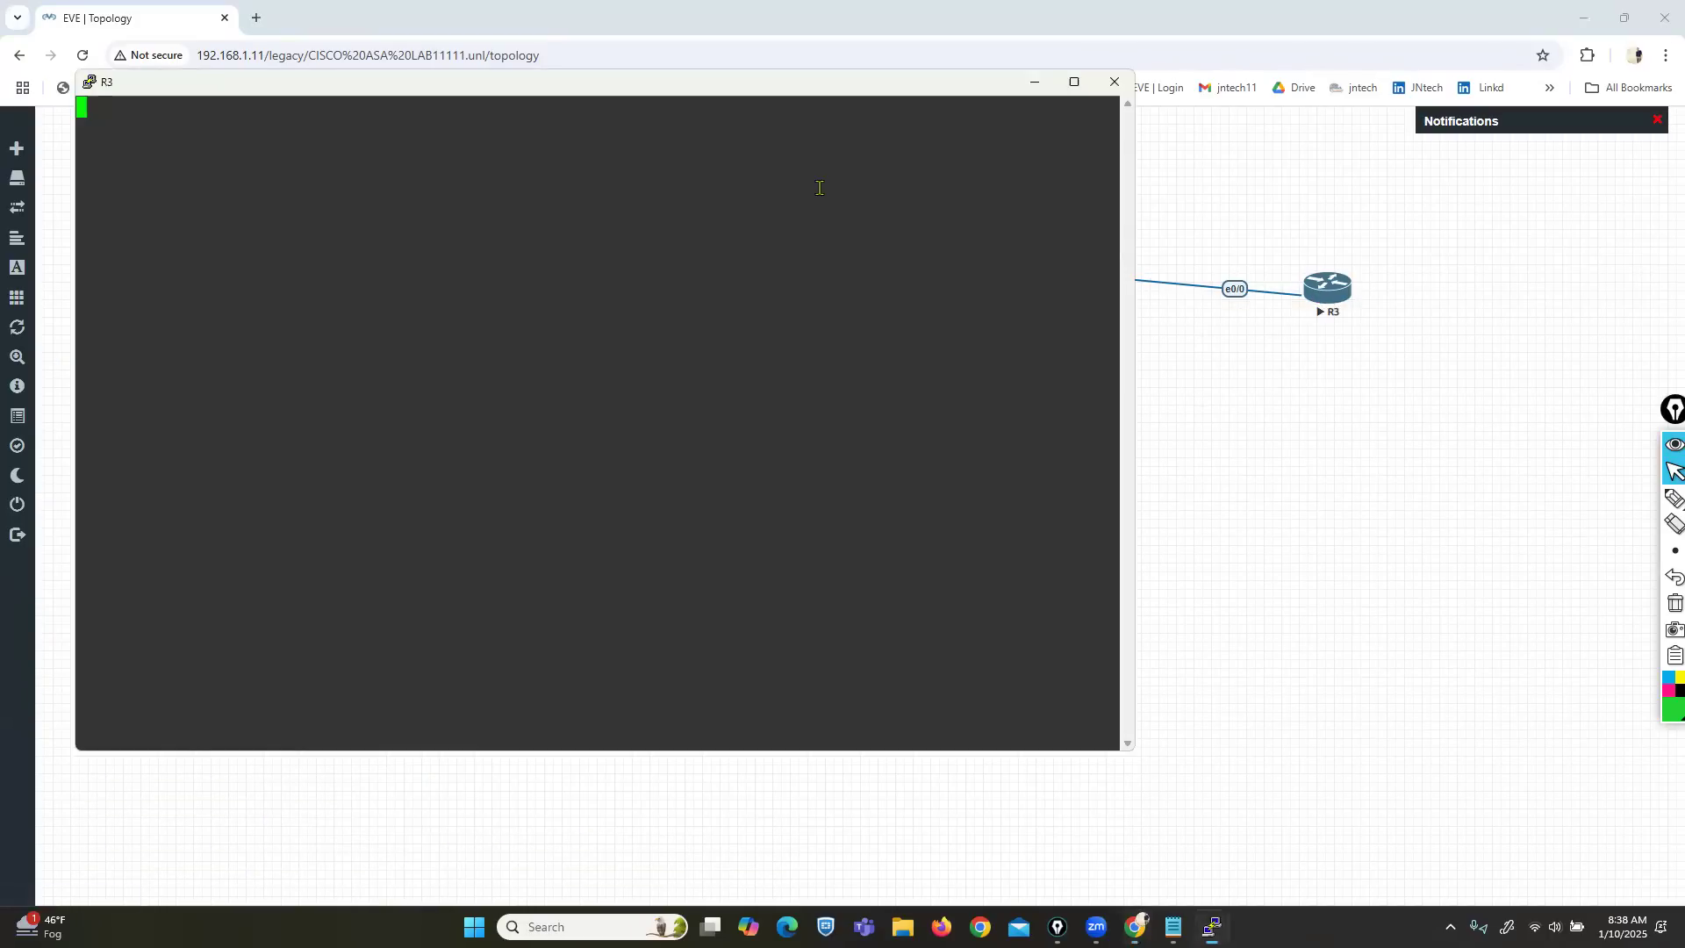
{"action": "left_click_drag", "start_coordinate": [563, 91], "coordinate": [1098, 339]}
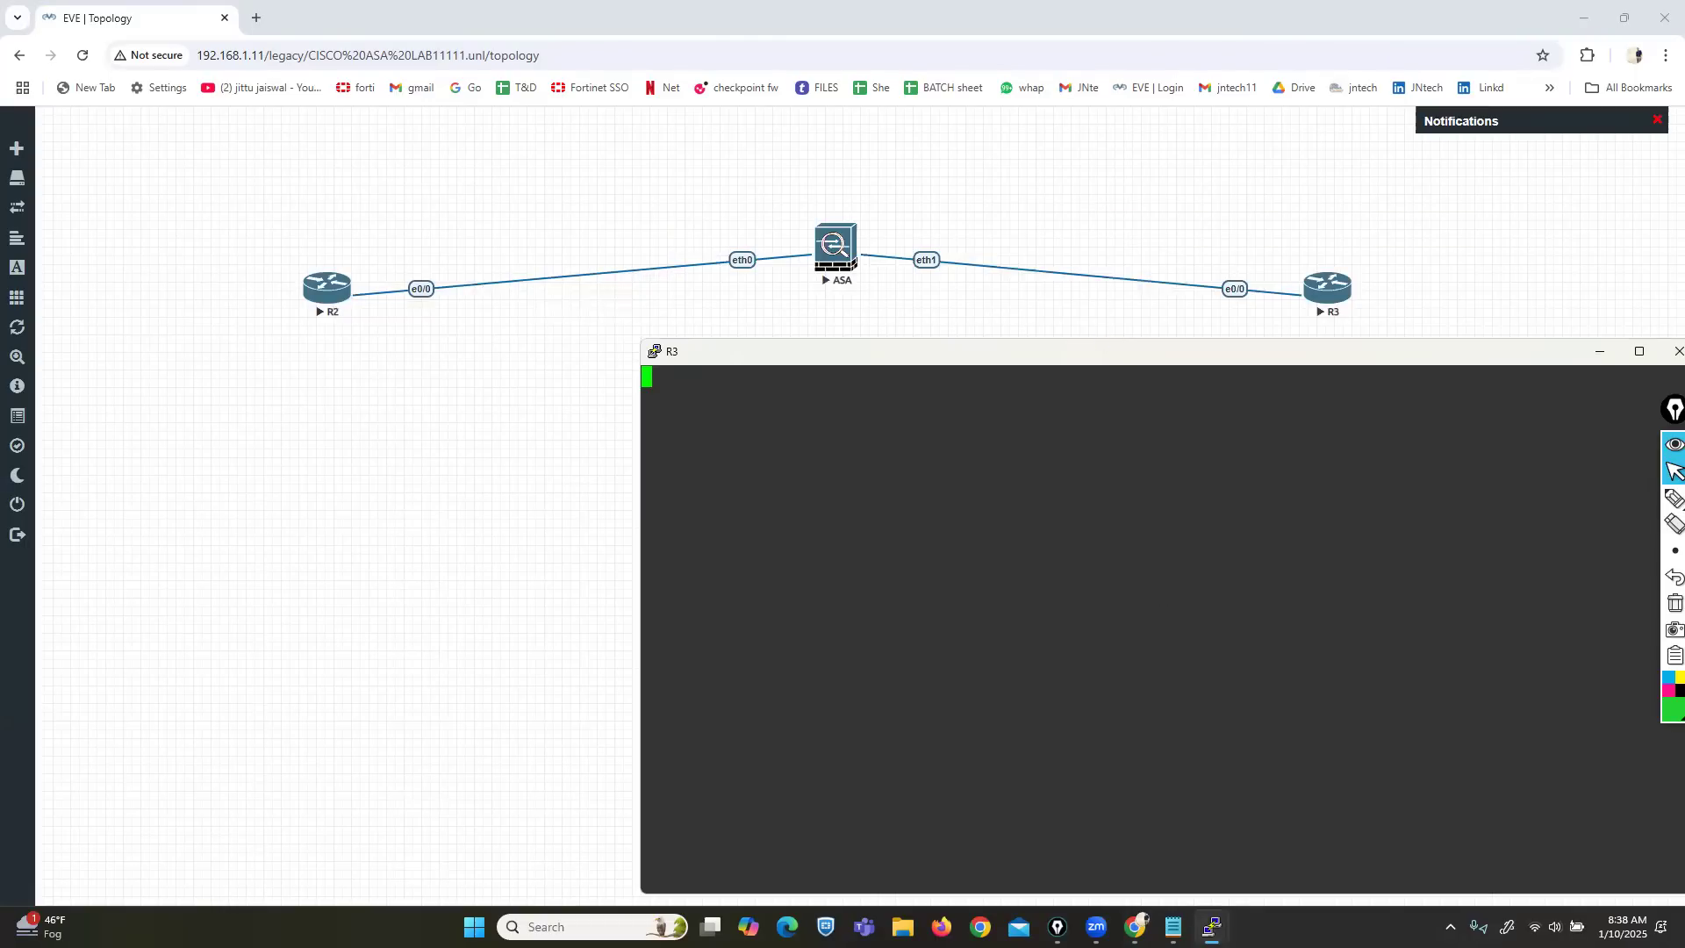
{"action": "mouse_move", "coordinate": [1212, 927]}
{"action": "left_click", "coordinate": [1192, 838]}
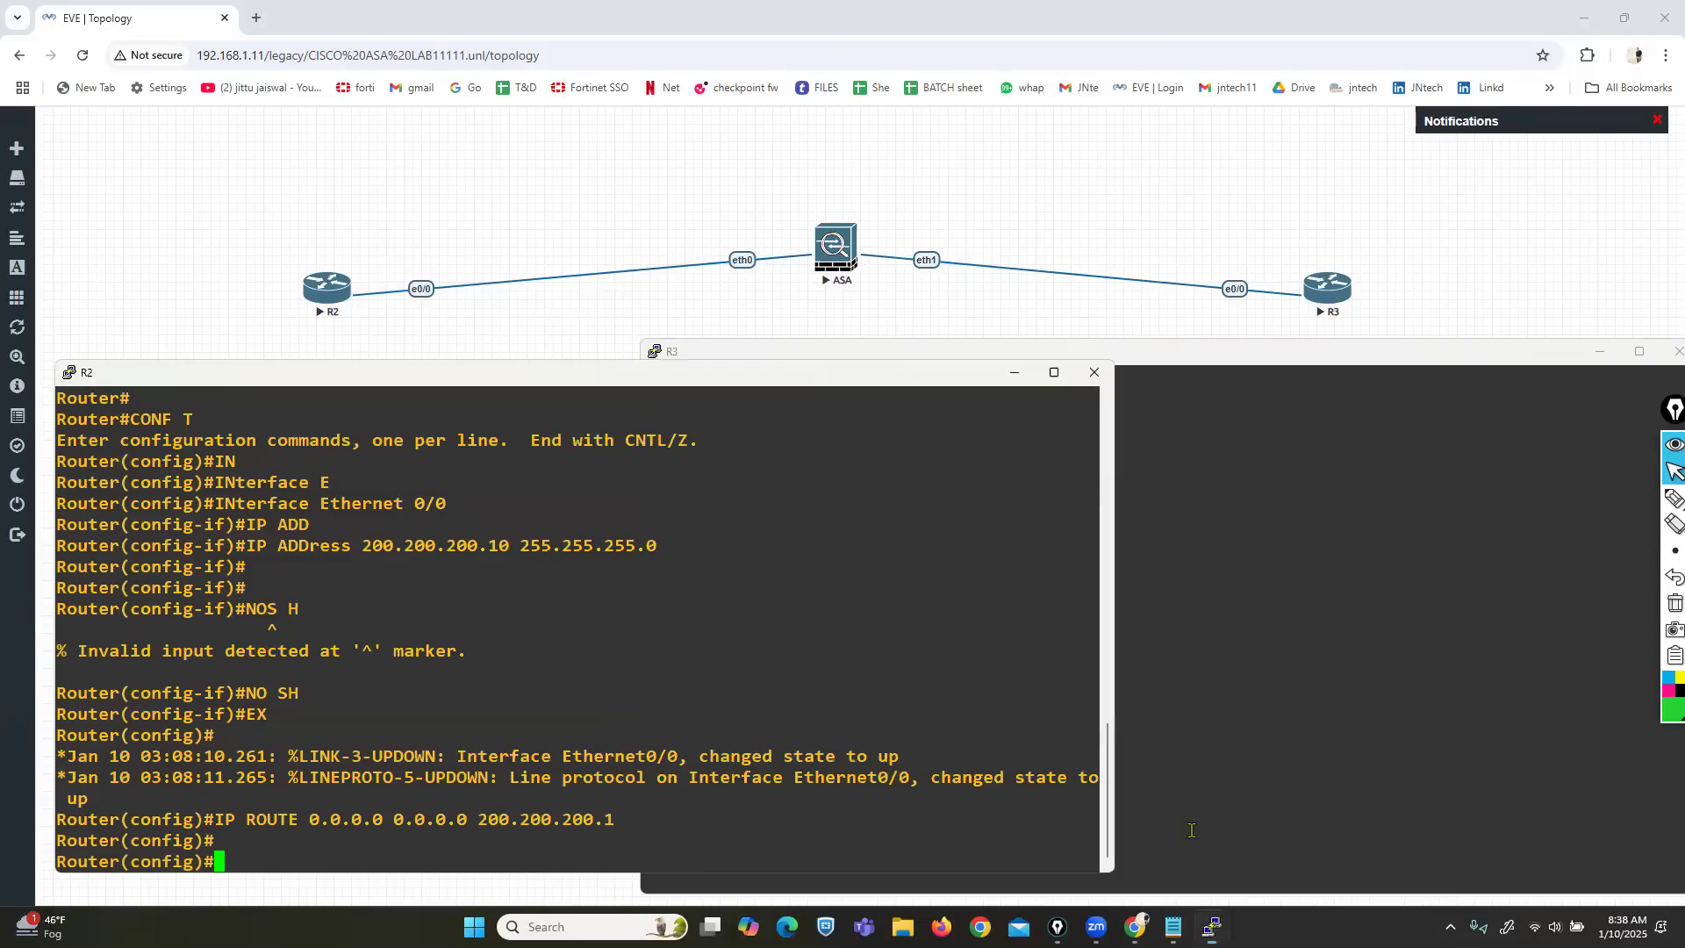
{"action": "left_click", "coordinate": [1360, 845]}
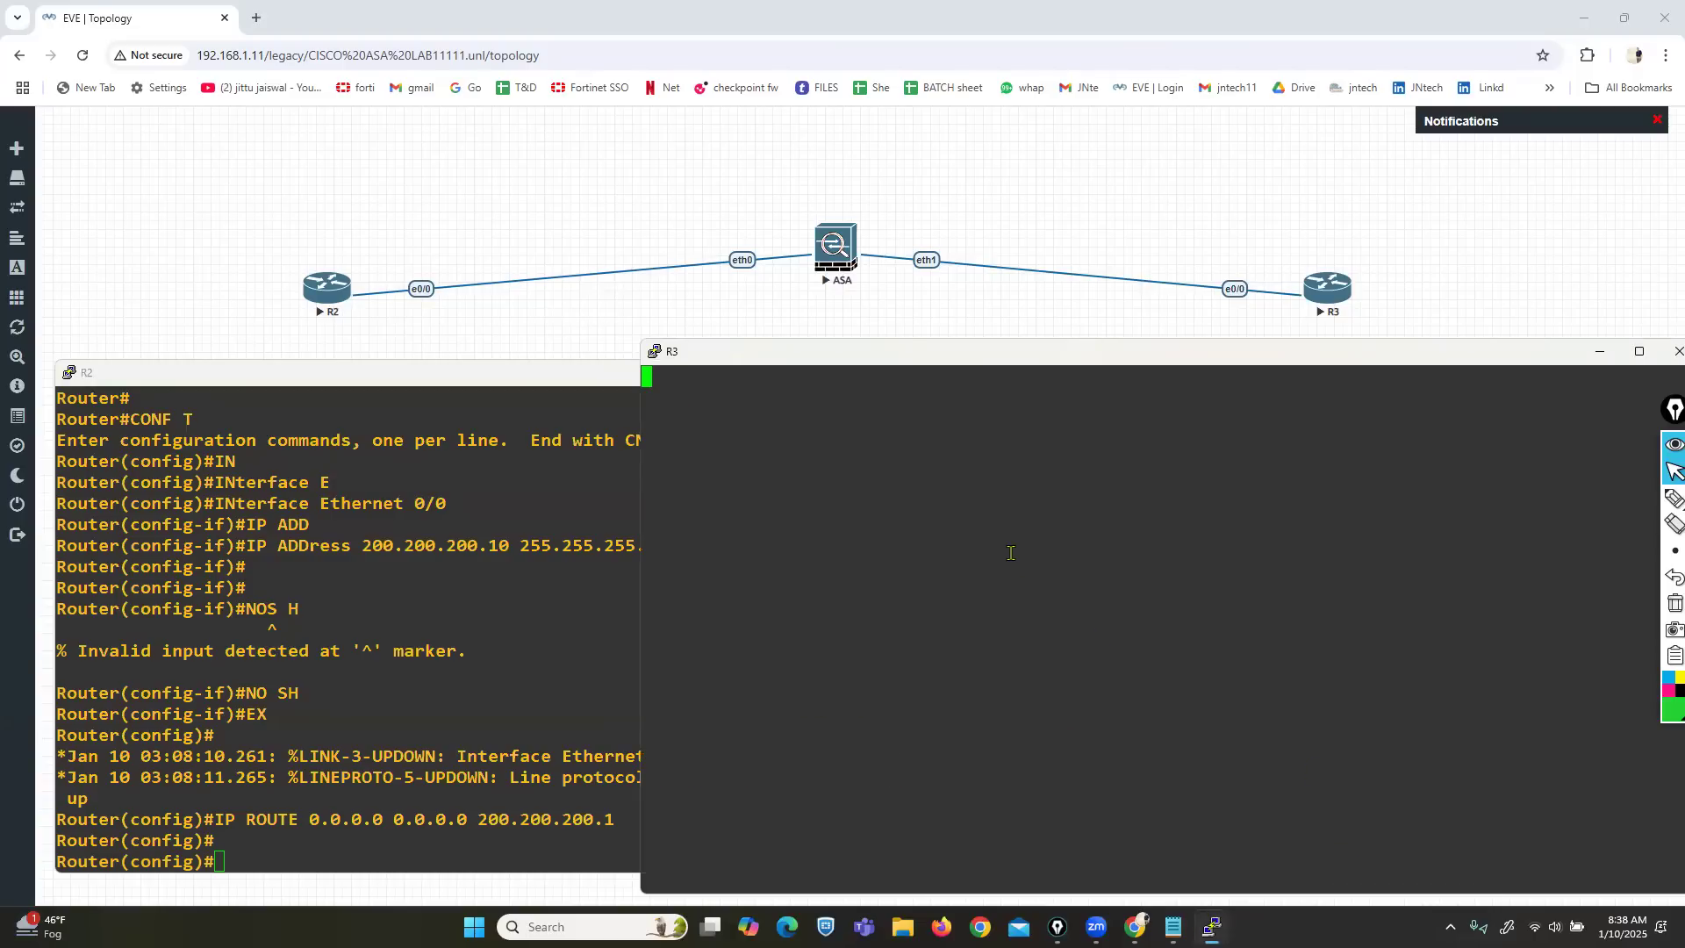
{"action": "key", "text": "Return"}
{"action": "key", "text": "Return"}
{"action": "type", "text": "NO"}
{"action": "key", "text": "Return"}
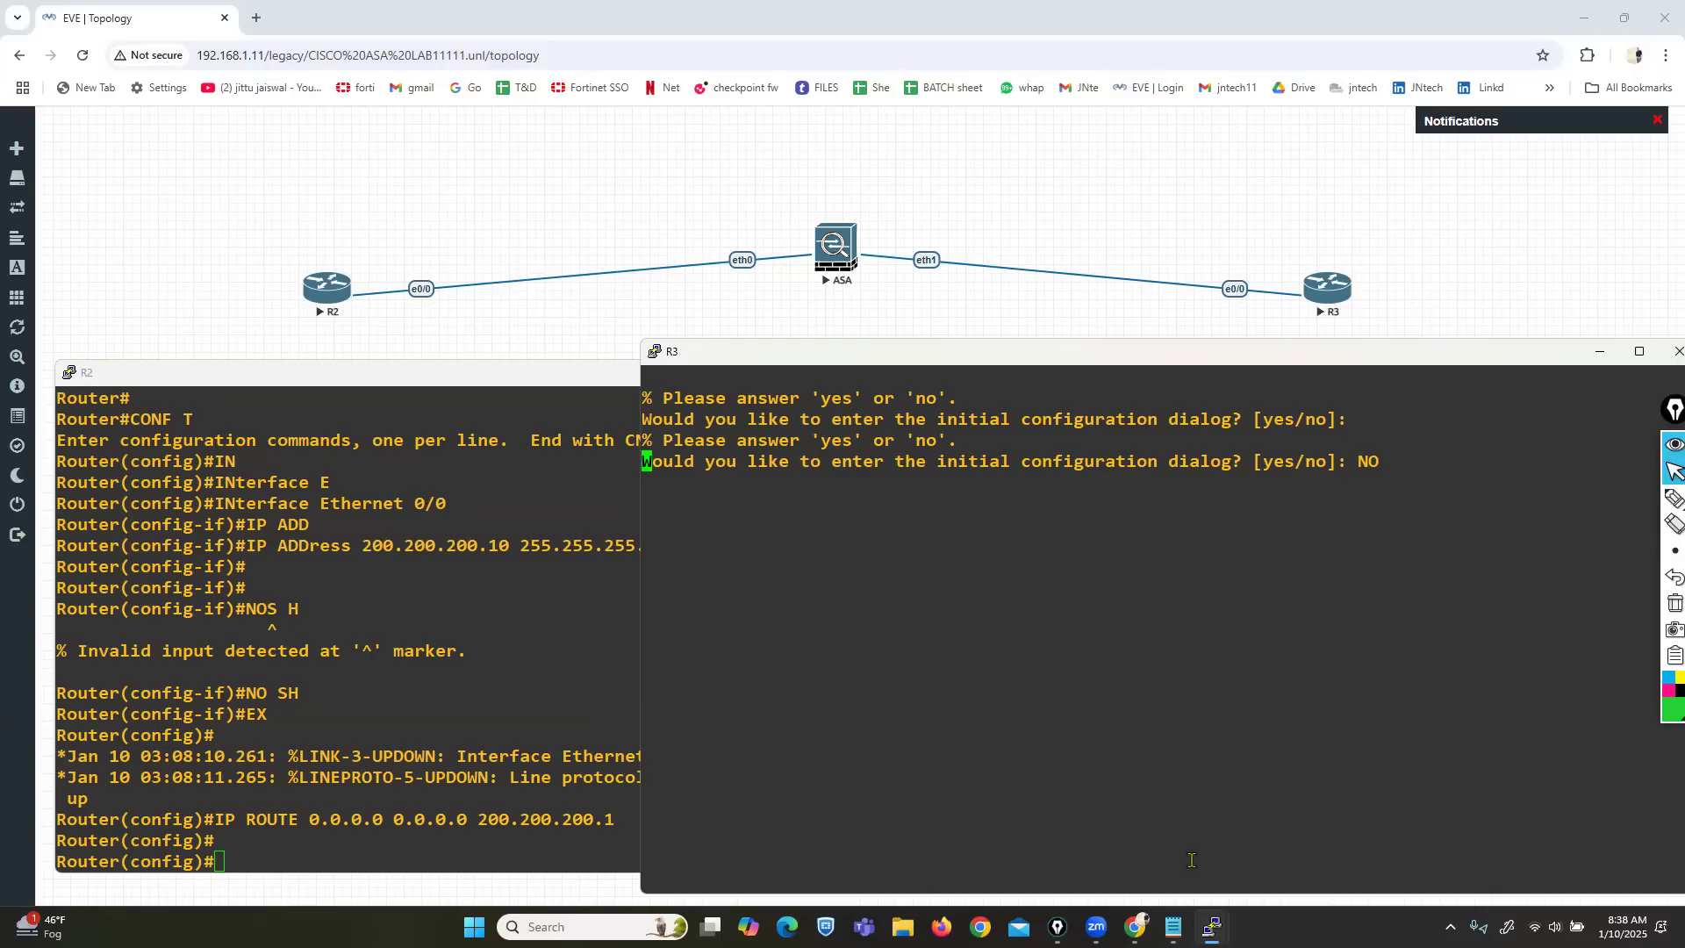
{"action": "key", "text": "Return"}
{"action": "key", "text": "Return"}
{"action": "key", "text": "Return"}
{"action": "key", "text": "Return"}
On R3, assign Ethernet0/0 the address 10.1.23.10 255.255.255.0.
{"action": "type", "text": "ena"}
{"action": "key", "text": "Tab"}
{"action": "key", "text": "Return"}
{"action": "key", "text": "Return"}
{"action": "type", "text": "conf t"}
{"action": "key", "text": "Return"}
{"action": "type", "text": "in"}
{"action": "key", "text": "Tab"}
{"action": "type", "text": "e"}
{"action": "key", "text": "Tab"}
{"action": "type", "text": "thernet 0/0"}
{"action": "key", "text": "Return"}
{"action": "type", "text": "ip add"}
{"action": "key", "text": "Tab"}
{"action": "type", "text": "10.1.23.10 255.255.255."}
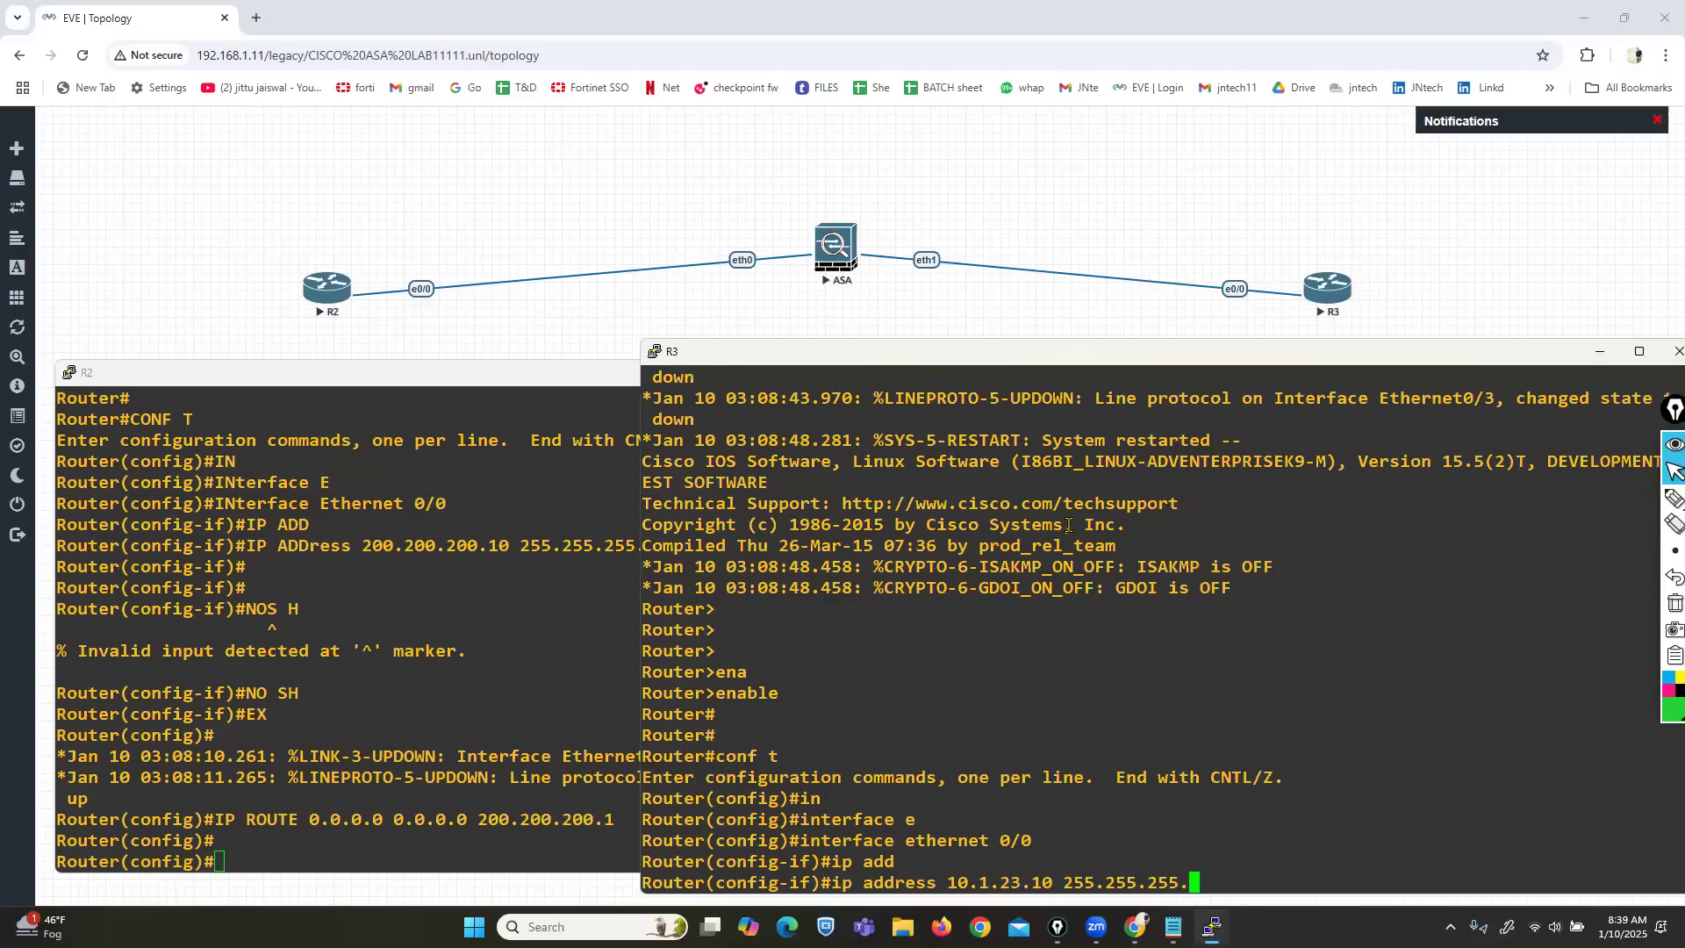
{"action": "type", "text": "0"}
{"action": "key", "text": "Return"}
Bring Ethernet0/0 up and add default route 0.0.0.0 0.0.0.0 via 10.1.23.1.
{"action": "type", "text": "no sh"}
{"action": "key", "text": "Return"}
{"action": "type", "text": "ex"}
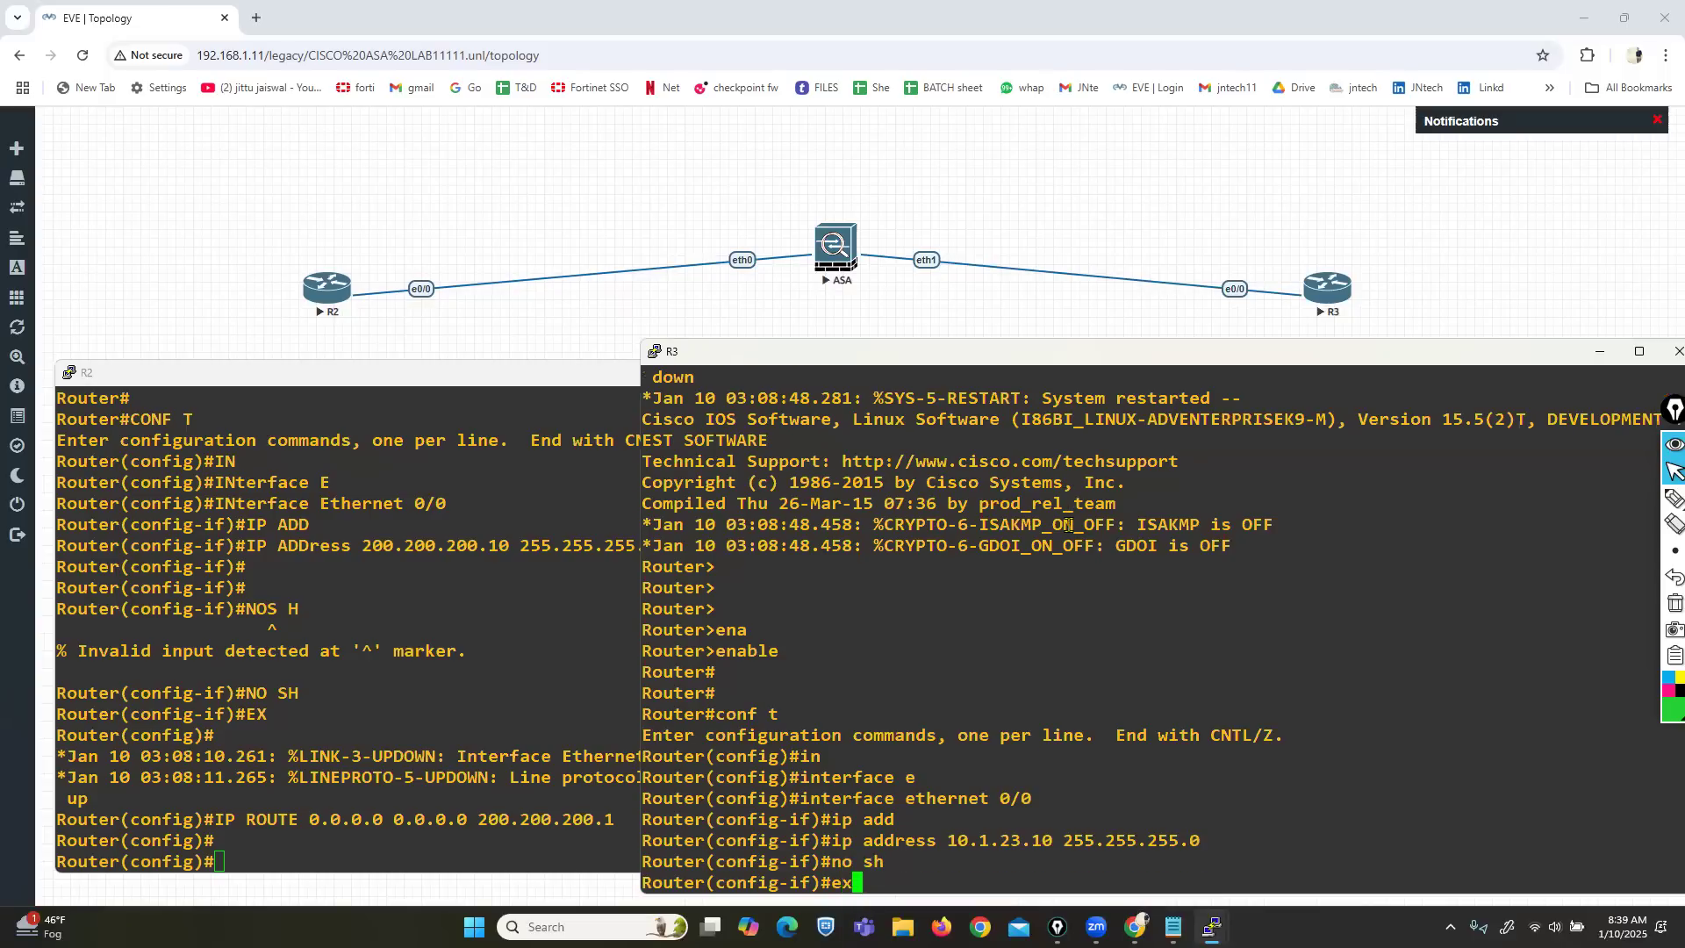
{"action": "key", "text": "Return"}
{"action": "key", "text": "Return"}
{"action": "key", "text": "Return"}
{"action": "key", "text": "Return"}
{"action": "key", "text": "Return"}
{"action": "type", "text": "ip route 0"}
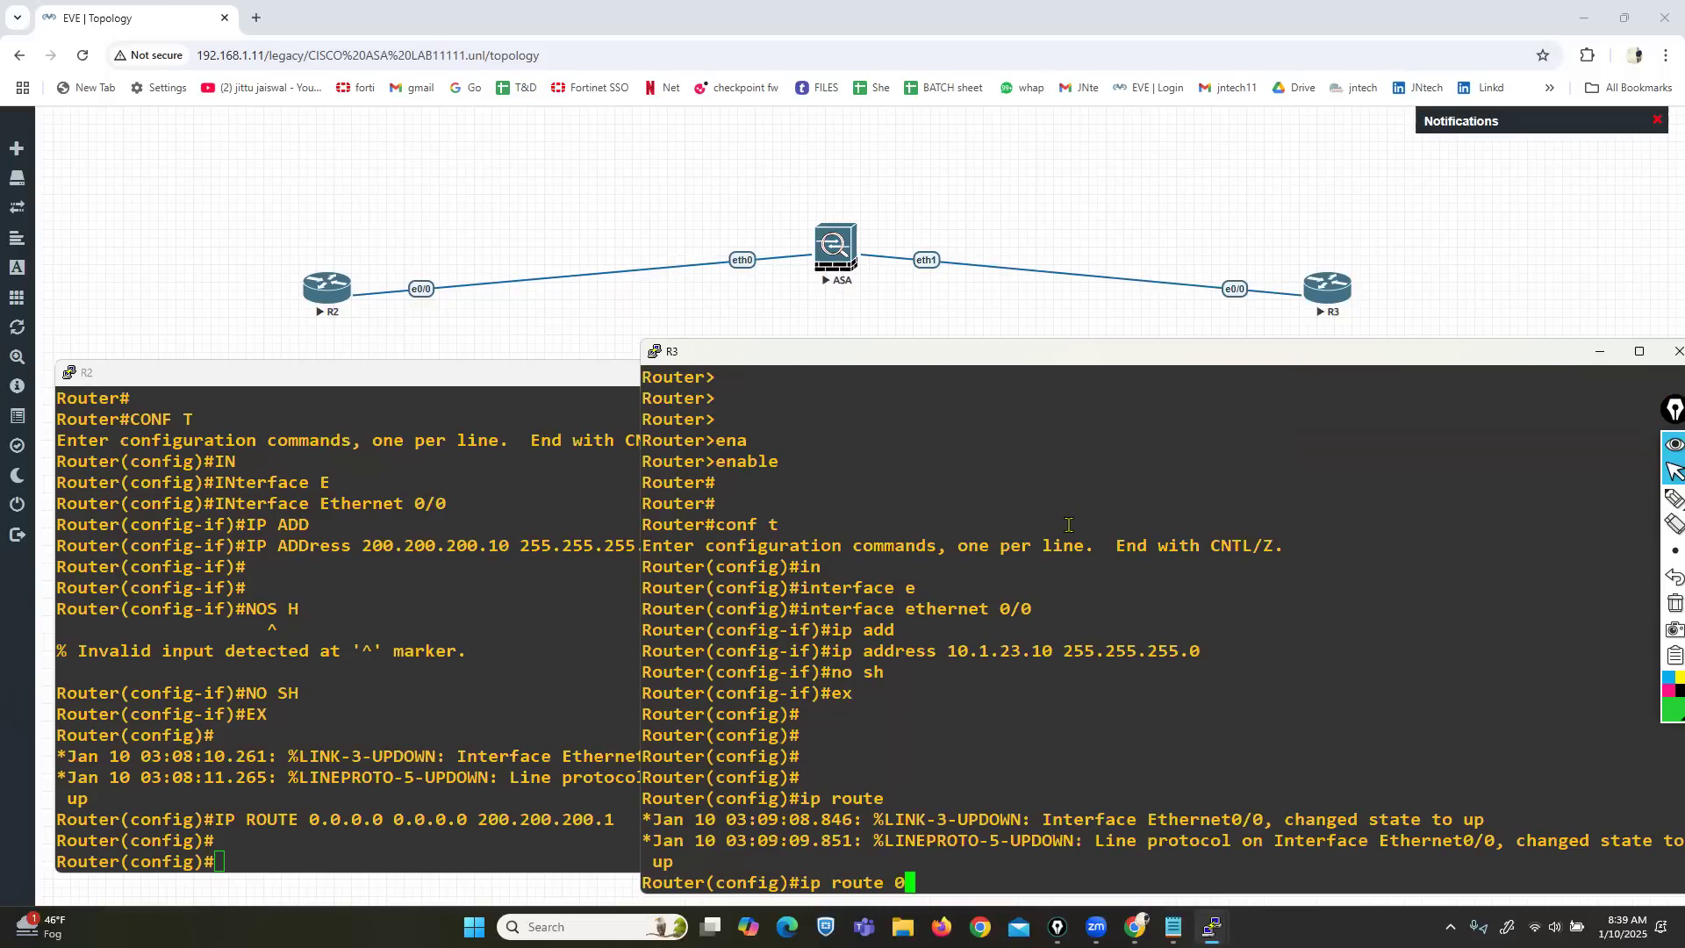
{"action": "type", "text": ".0.0.0 0.0.00"}
{"action": "key", "text": "Left"}
{"action": "type", "text": "."}
{"action": "key", "text": "Right"}
{"action": "type", "text": "10.1.23.1"}
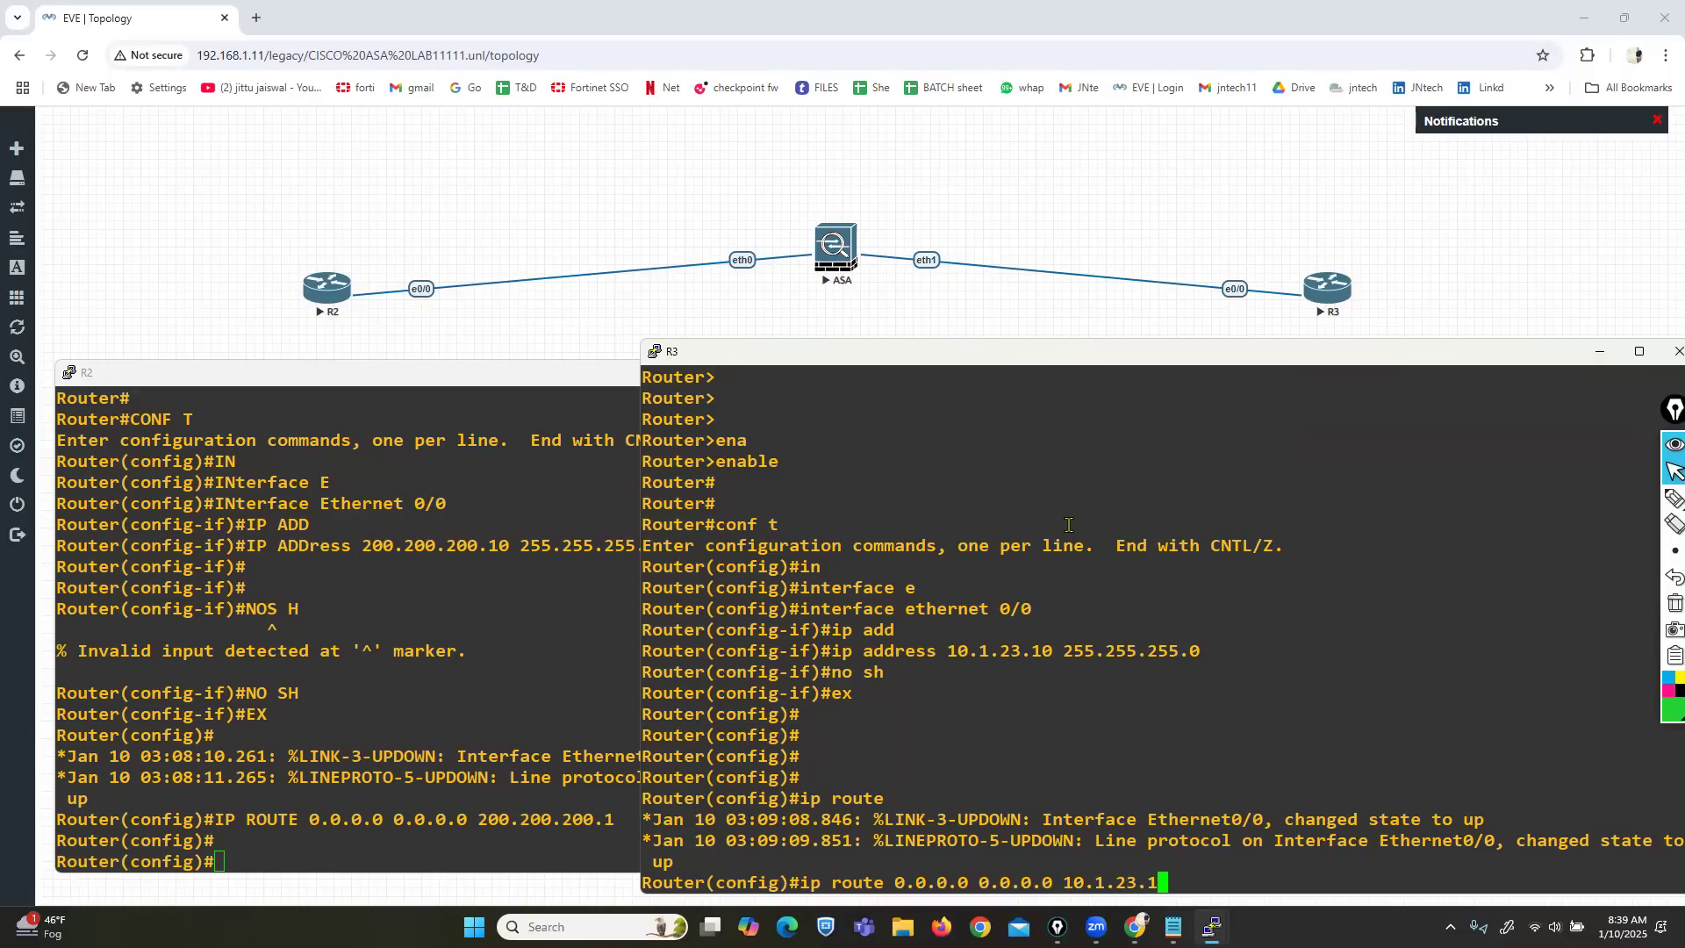
{"action": "key", "text": "Return"}
{"action": "key", "text": "Return"}
{"action": "key", "text": "ctrl+z"}
{"action": "key", "text": "Return"}
{"action": "key", "text": "Return"}
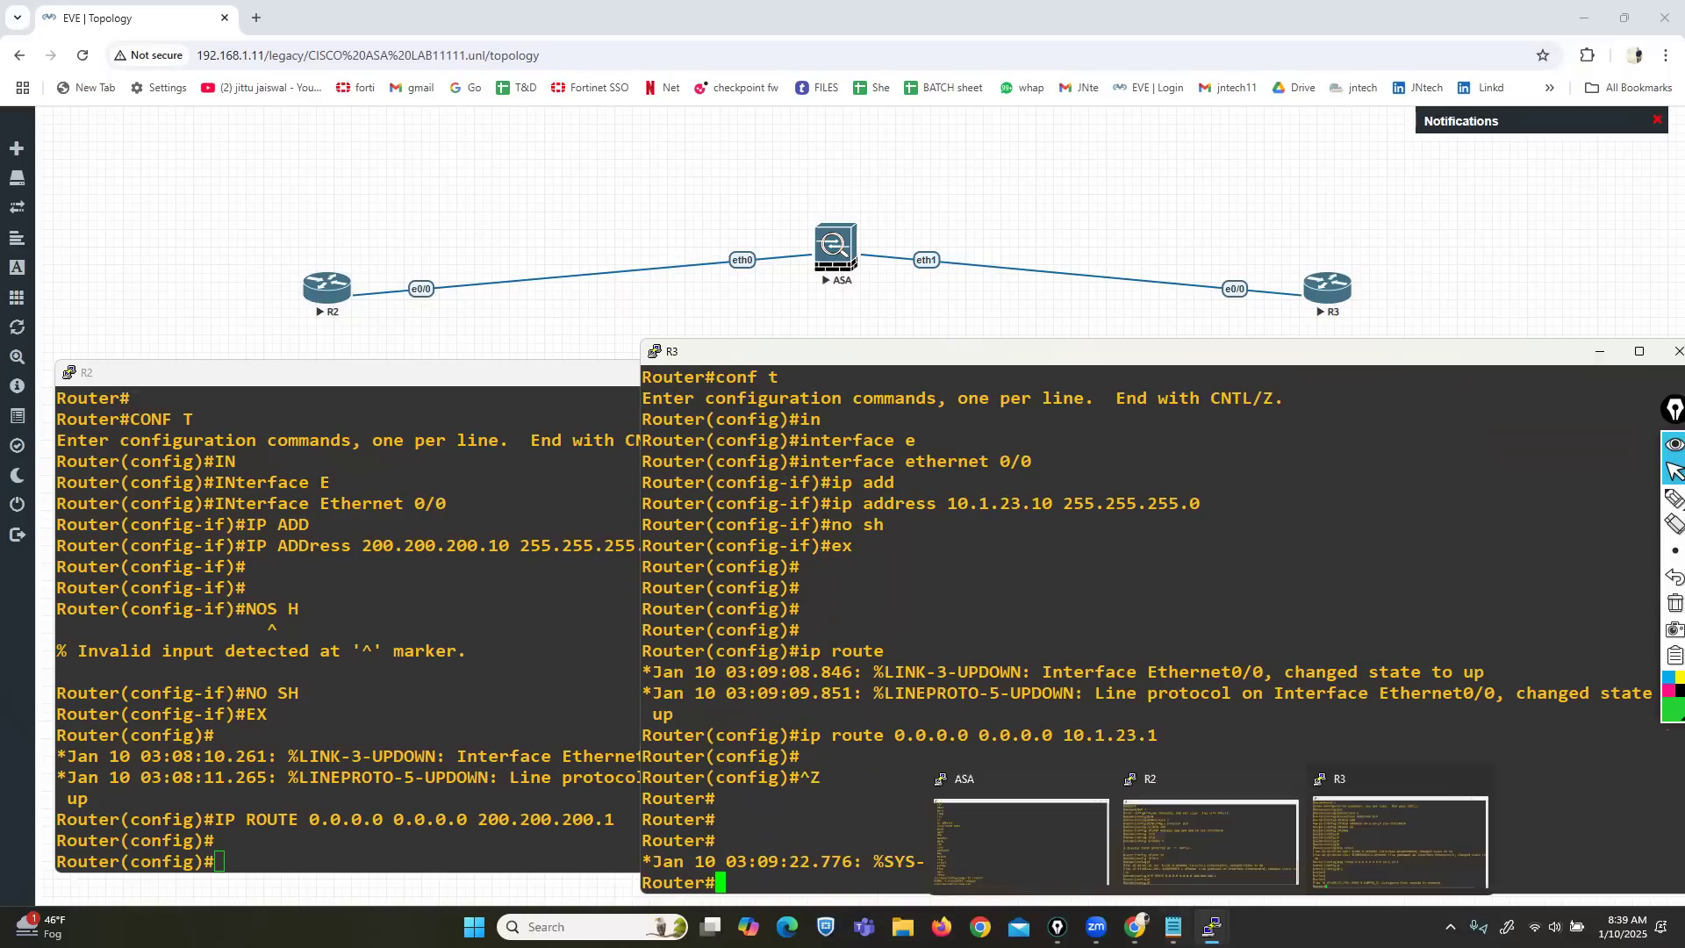
Rename router R3 to hostname OUTSIDE.
{"action": "type", "text": "con"}
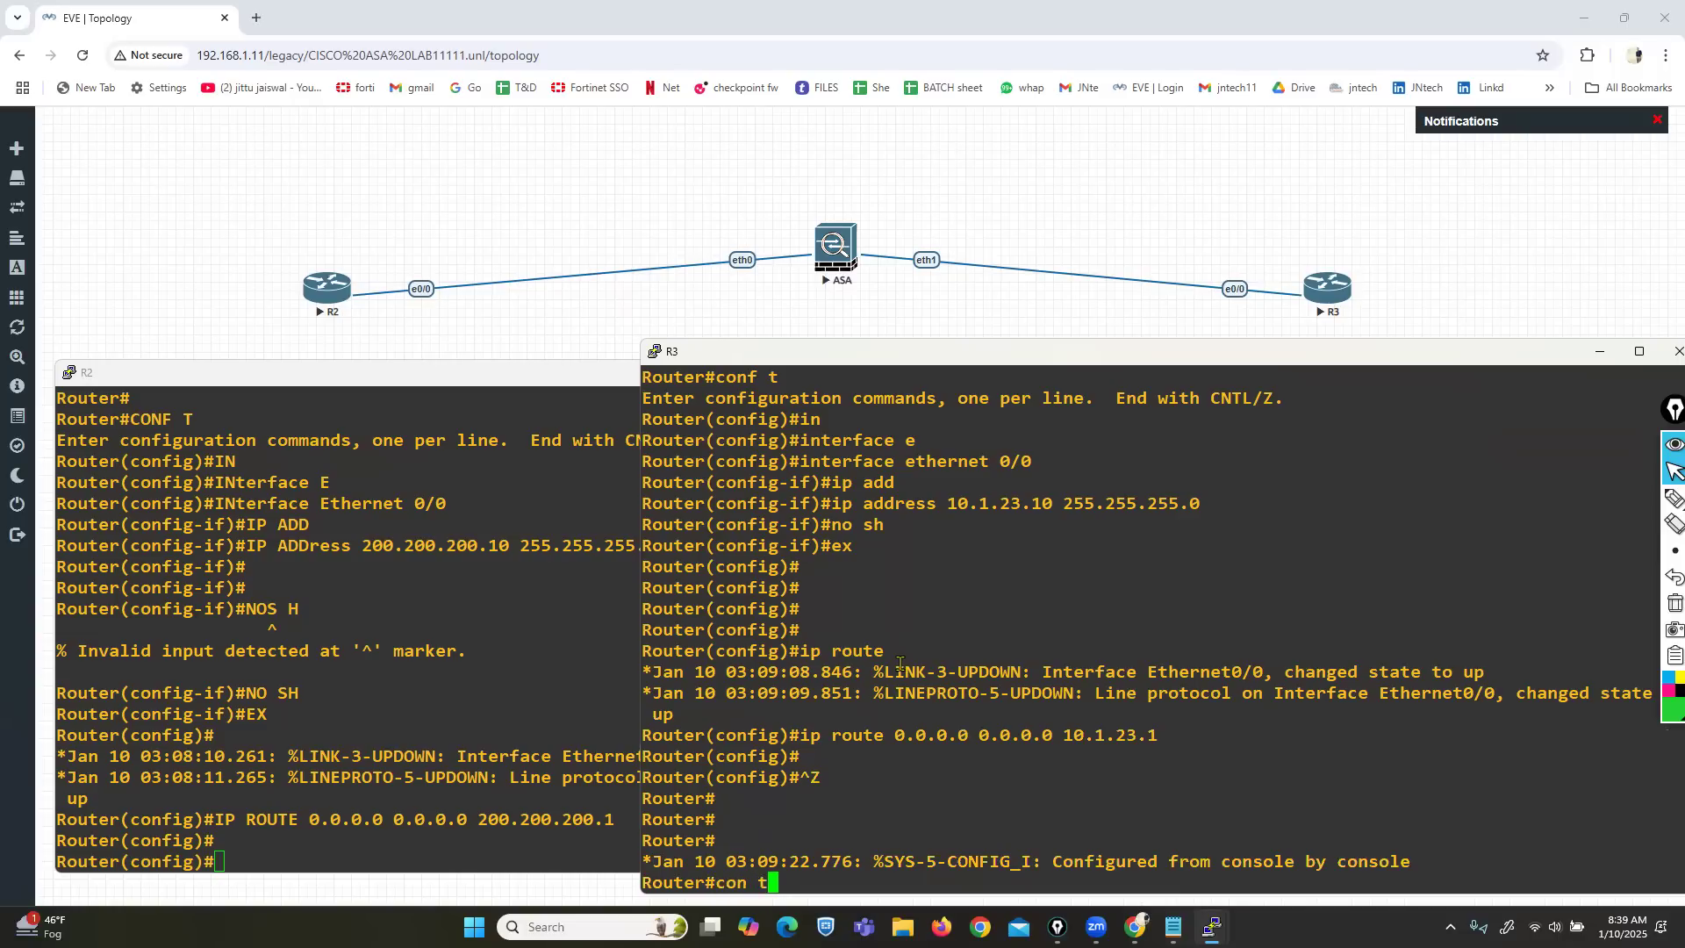
{"action": "type", "text": "f t"}
{"action": "key", "text": "Return"}
{"action": "type", "text": "hostname OUTSIDE"}
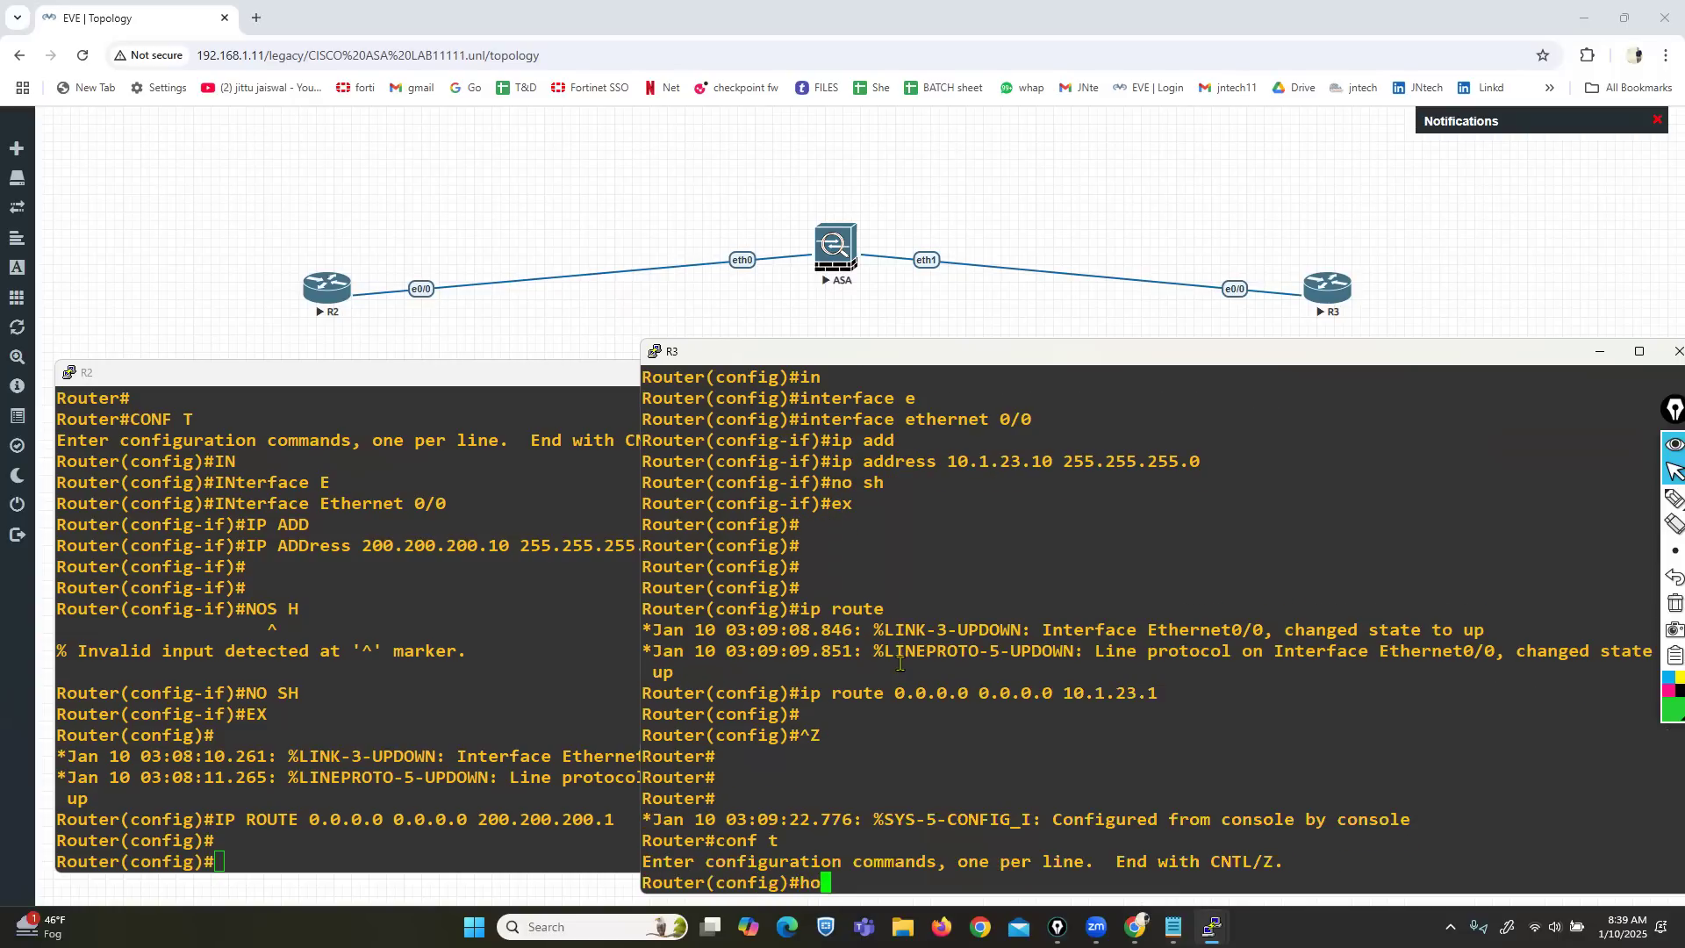
{"action": "key", "text": "Tab"}
{"action": "type", "text": "OUTSIDE"}
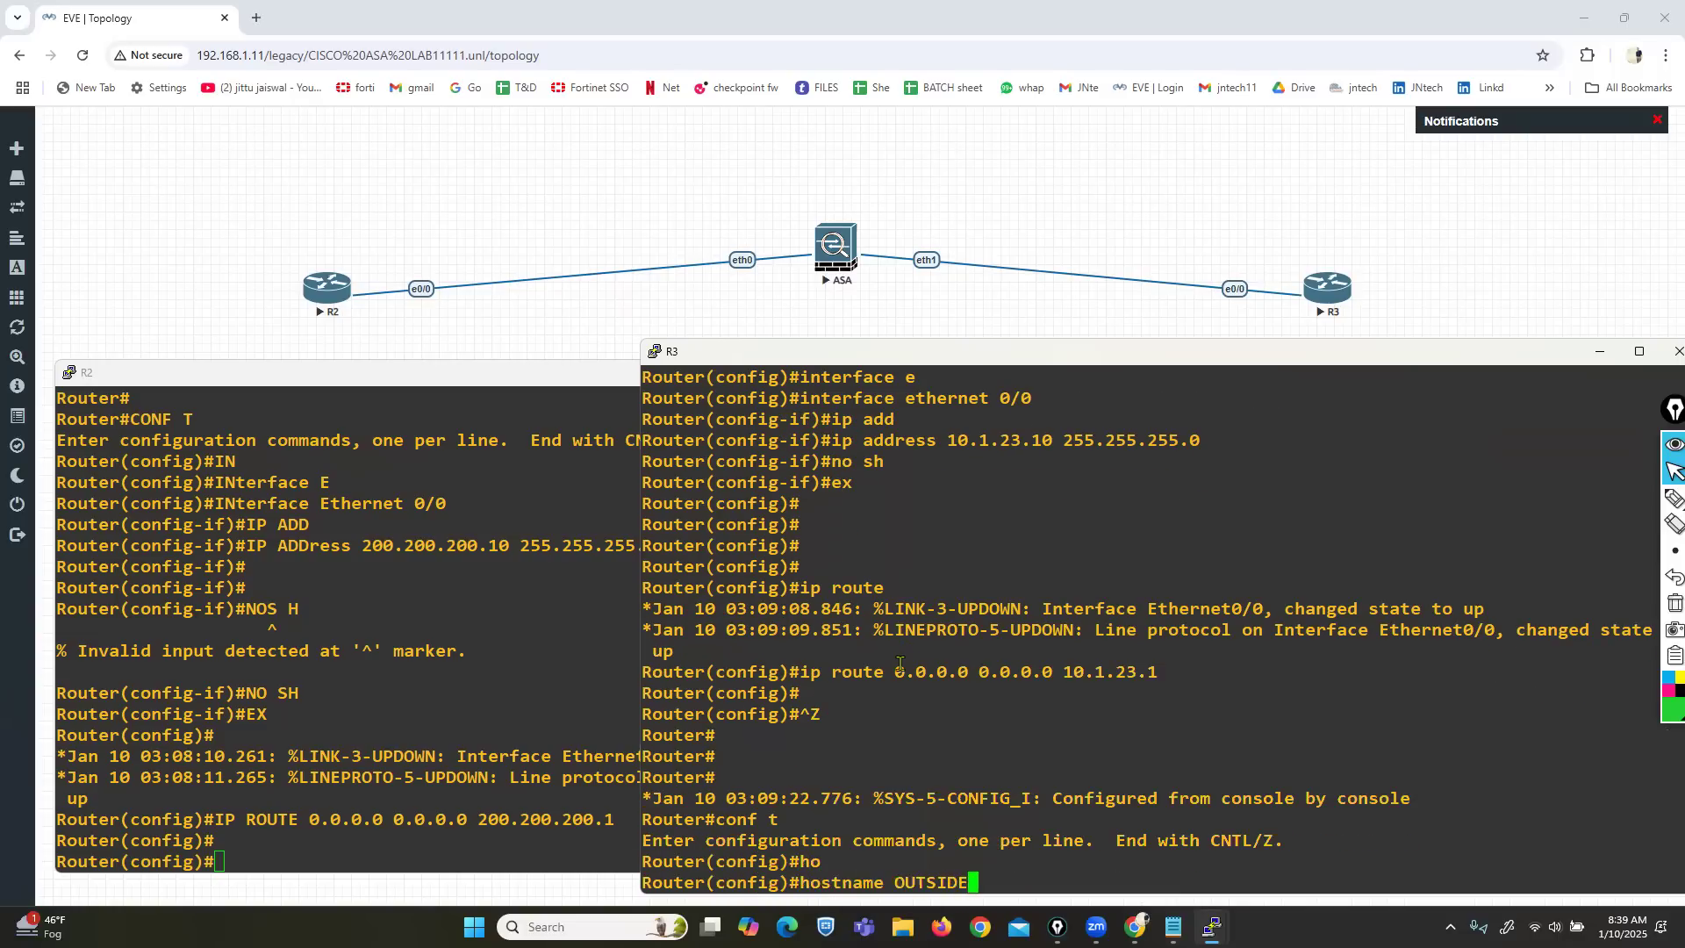
{"action": "key", "text": "Return"}
{"action": "key", "text": "Return"}
{"action": "key", "text": "Return"}
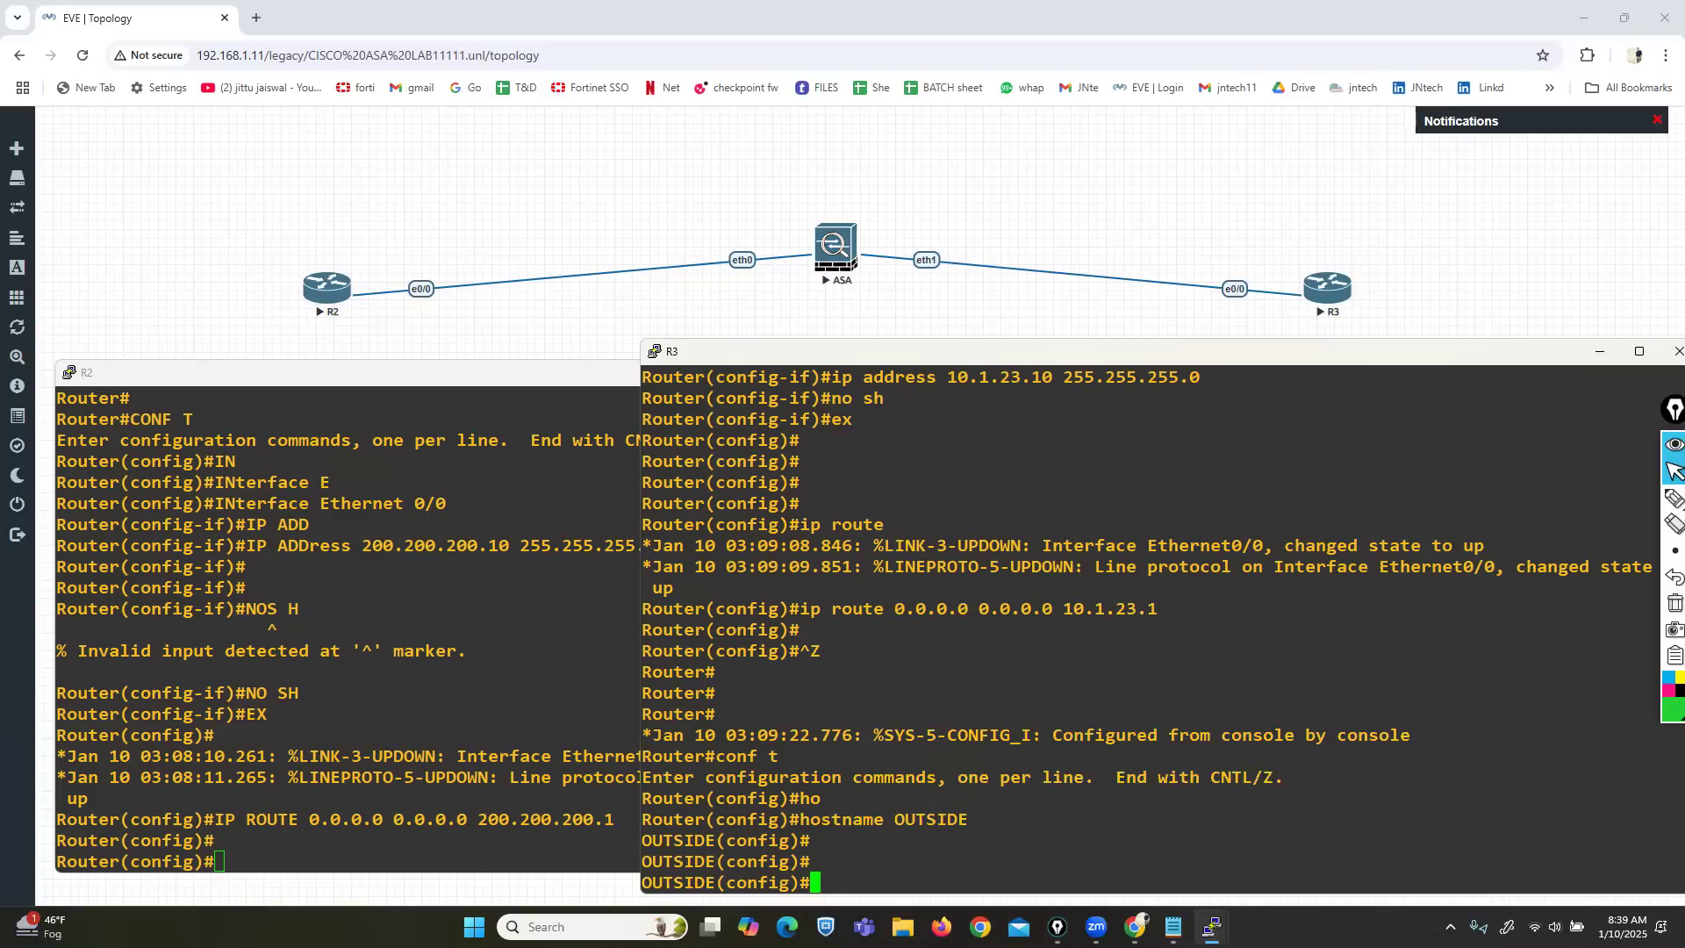
On the ASA, exit the policy-map class and the policy-map configuration.
{"action": "mouse_move", "coordinate": [1212, 926]}
{"action": "left_click", "coordinate": [935, 757]}
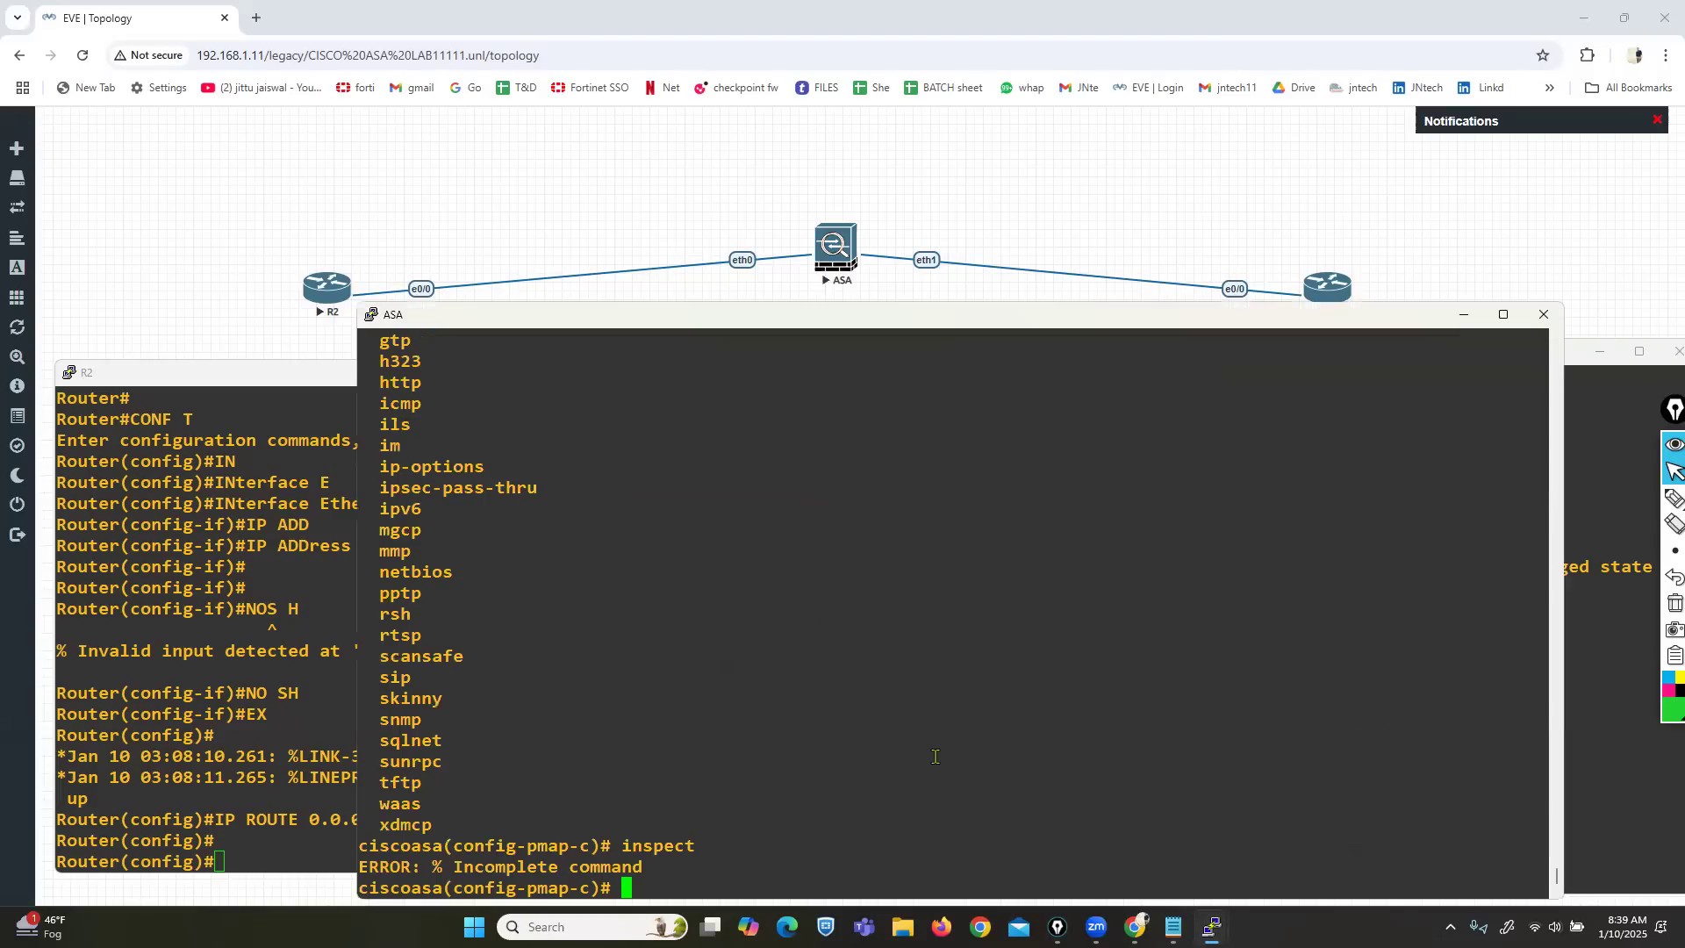
{"action": "type", "text": "EXI"}
{"action": "key", "text": "Return"}
{"action": "key", "text": "Return"}
{"action": "key", "text": "Return"}
{"action": "key", "text": "Return"}
{"action": "type", "text": "exit"}
{"action": "key", "text": "Return"}
{"action": "key", "text": "Return"}
{"action": "key", "text": "Return"}
{"action": "key", "text": "Return"}
{"action": "key", "text": "Return"}
Enter interface Ethernet0 and name it inside.
{"action": "type", "text": "in"}
{"action": "key", "text": "Tab"}
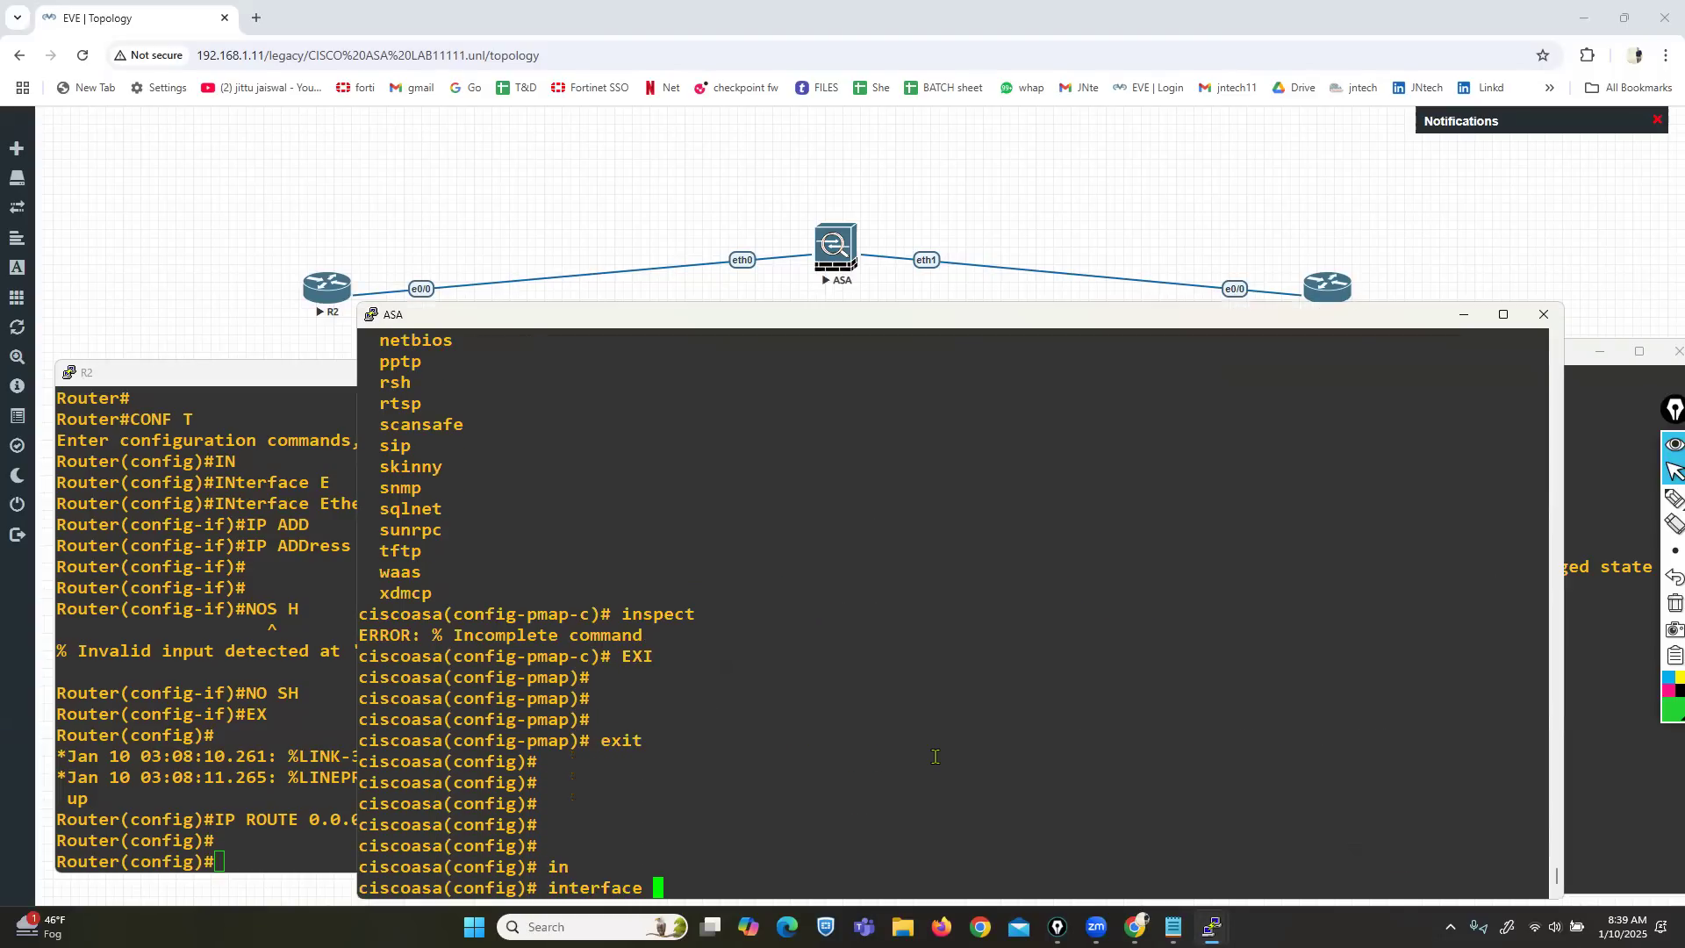
{"action": "type", "text": "e"}
{"action": "key", "text": "Tab"}
{"action": "type", "text": "0"}
{"action": "key", "text": "Return"}
{"action": "type", "text": "nam"}
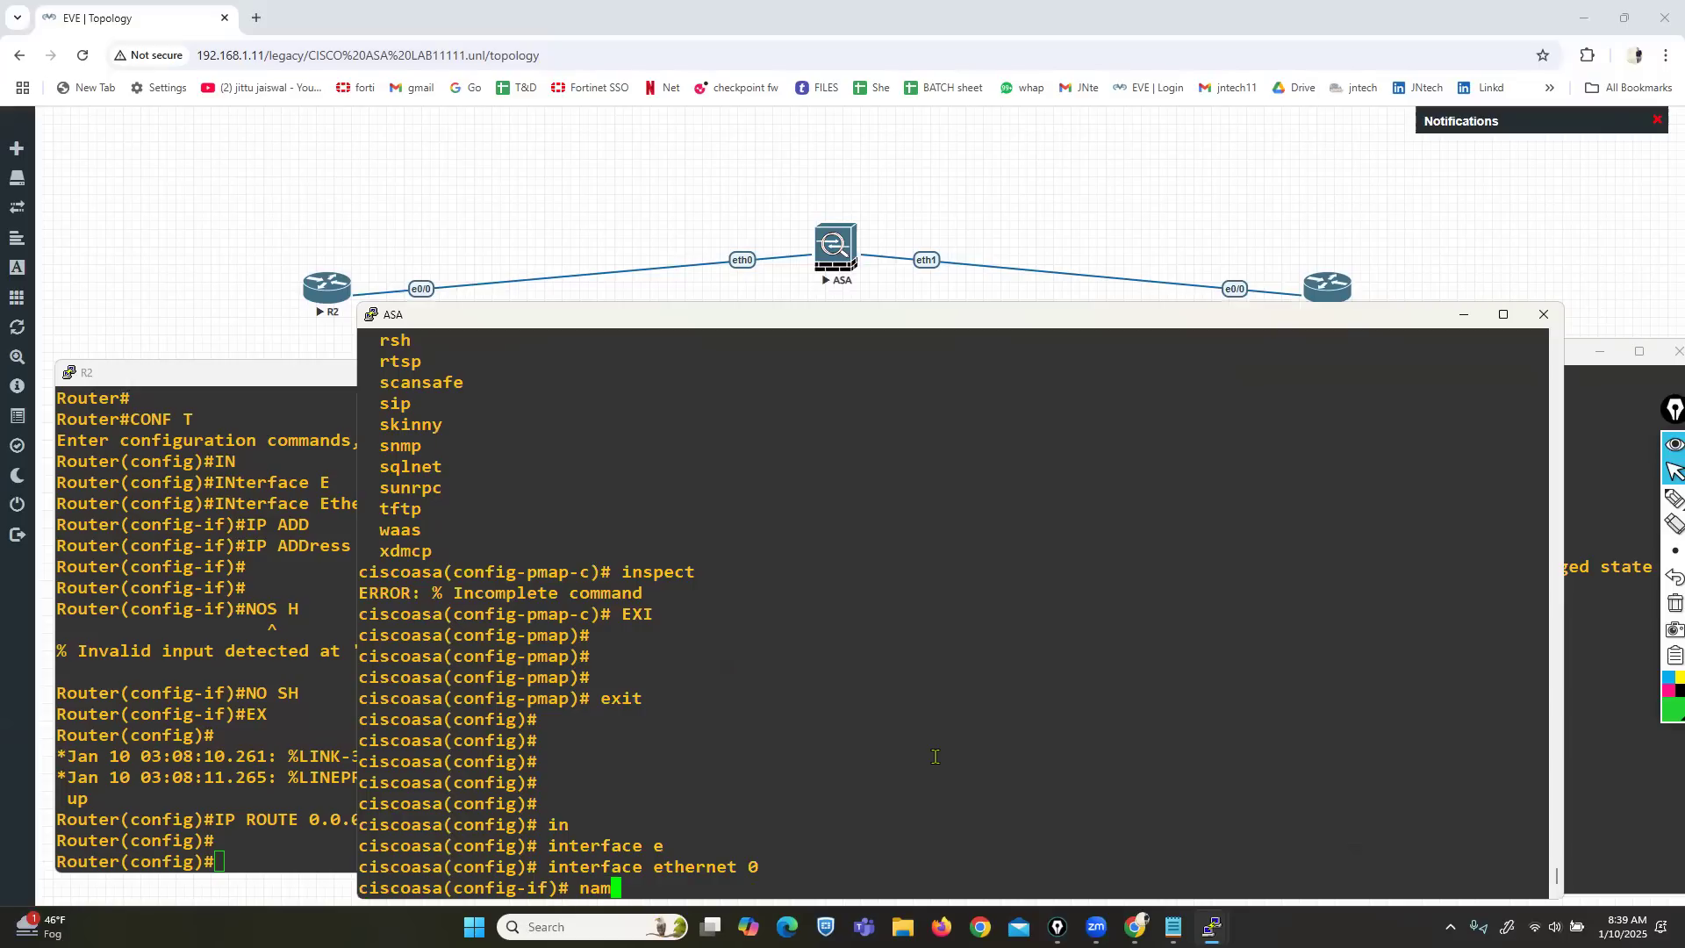
{"action": "type", "text": "eif inside"}
{"action": "key", "text": "Return"}
Give the inside interface 200.200.200.1 255.255.255.0 and enable it with no shutdown.
{"action": "type", "text": "ip add"}
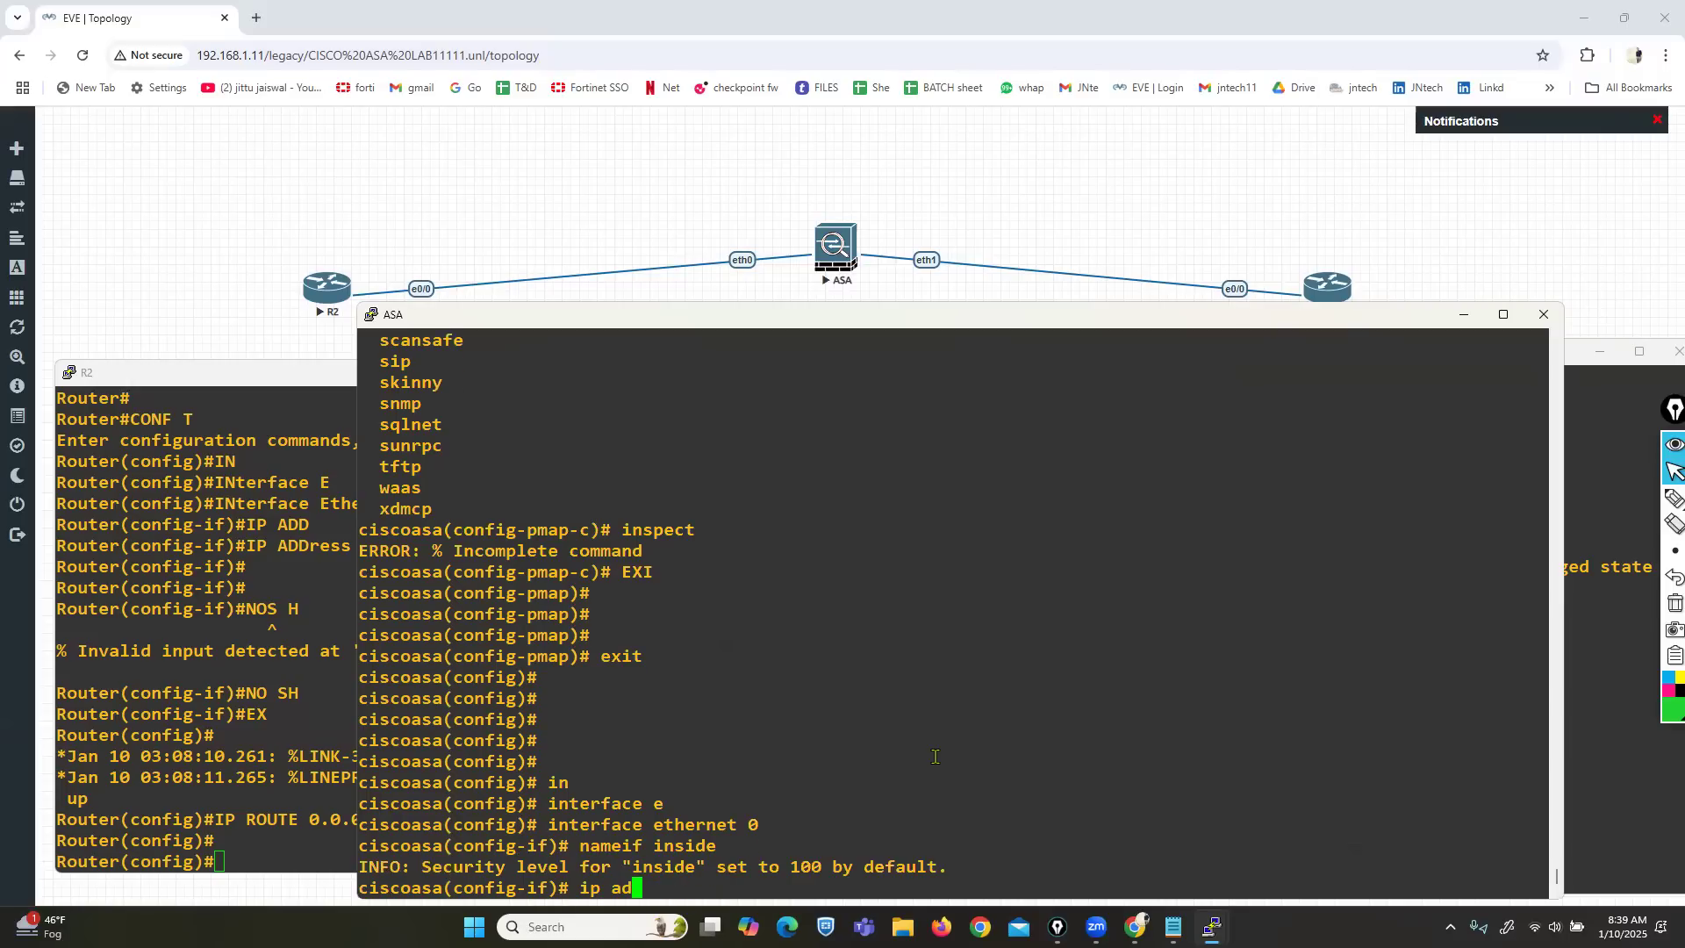
{"action": "key", "text": "Tab"}
{"action": "type", "text": "200.200"}
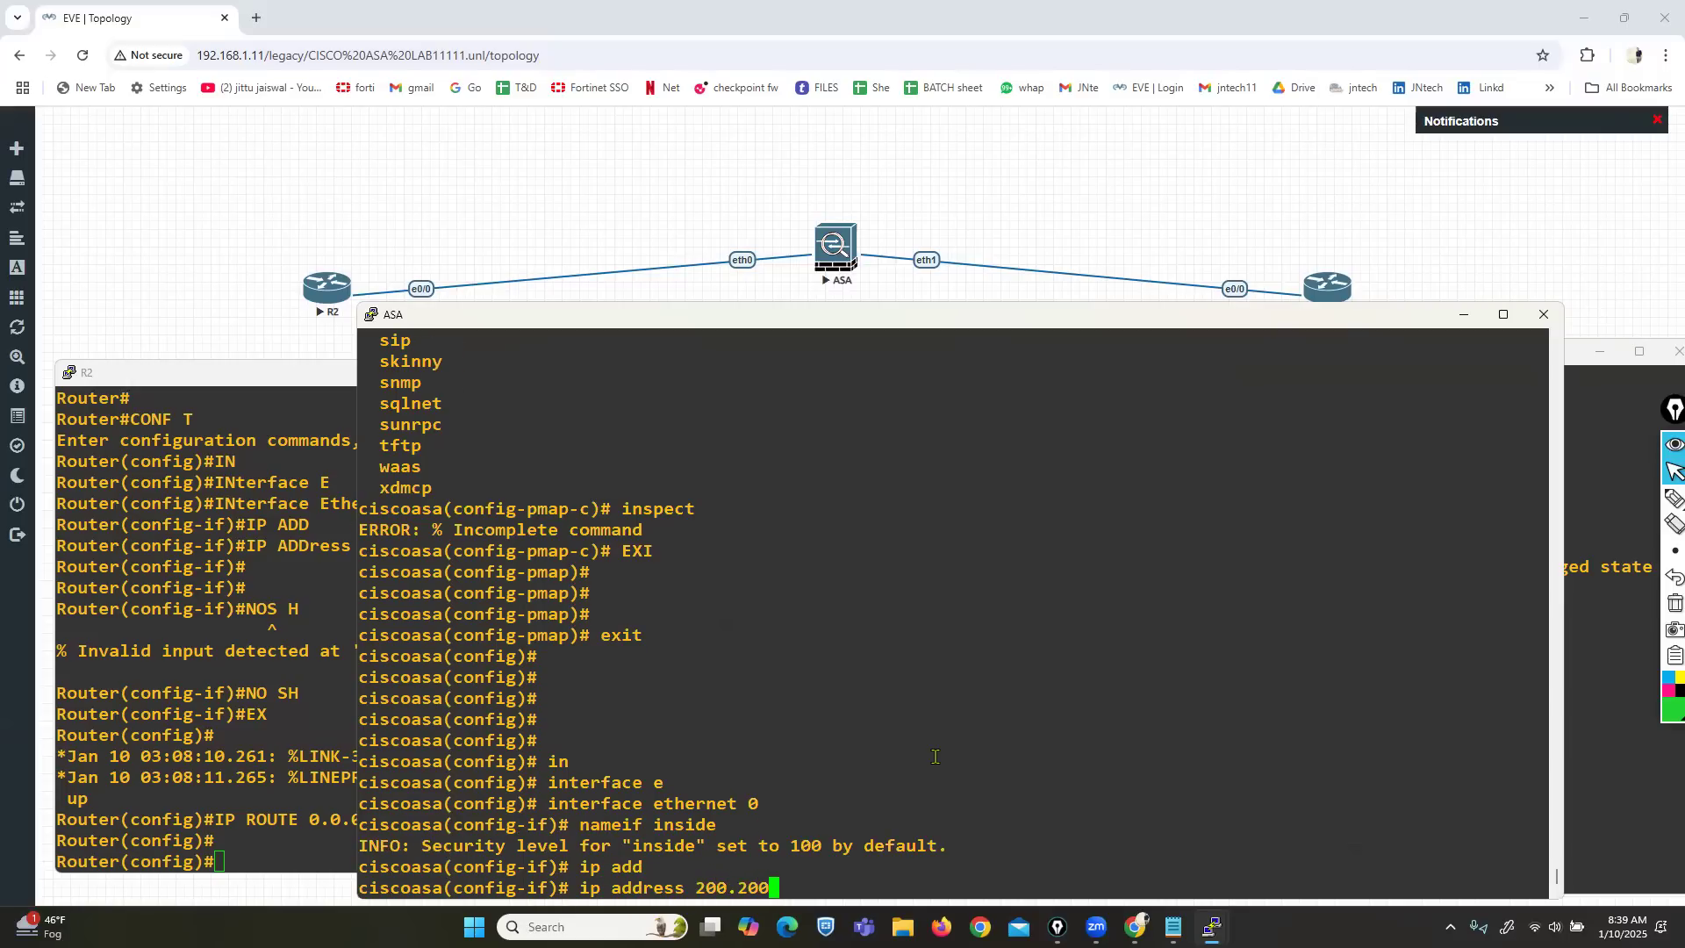
{"action": "type", "text": ".200.1 255.22"}
{"action": "type", "text": "5.255.2"}
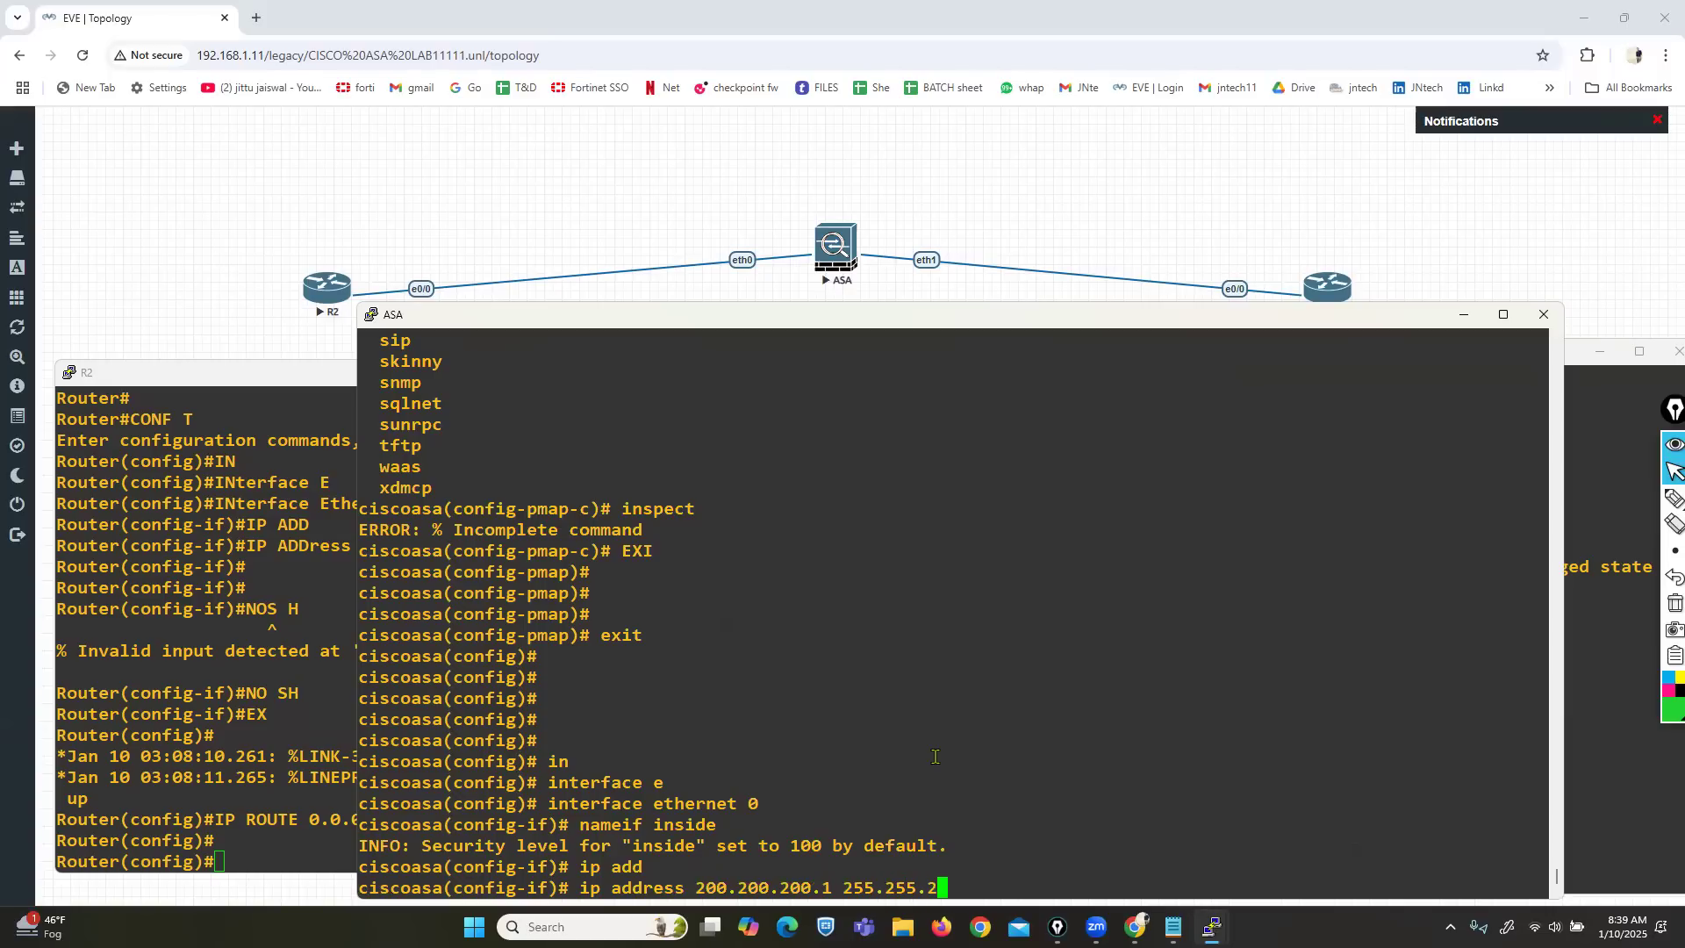
{"action": "type", "text": "55.0"}
{"action": "key", "text": "Return"}
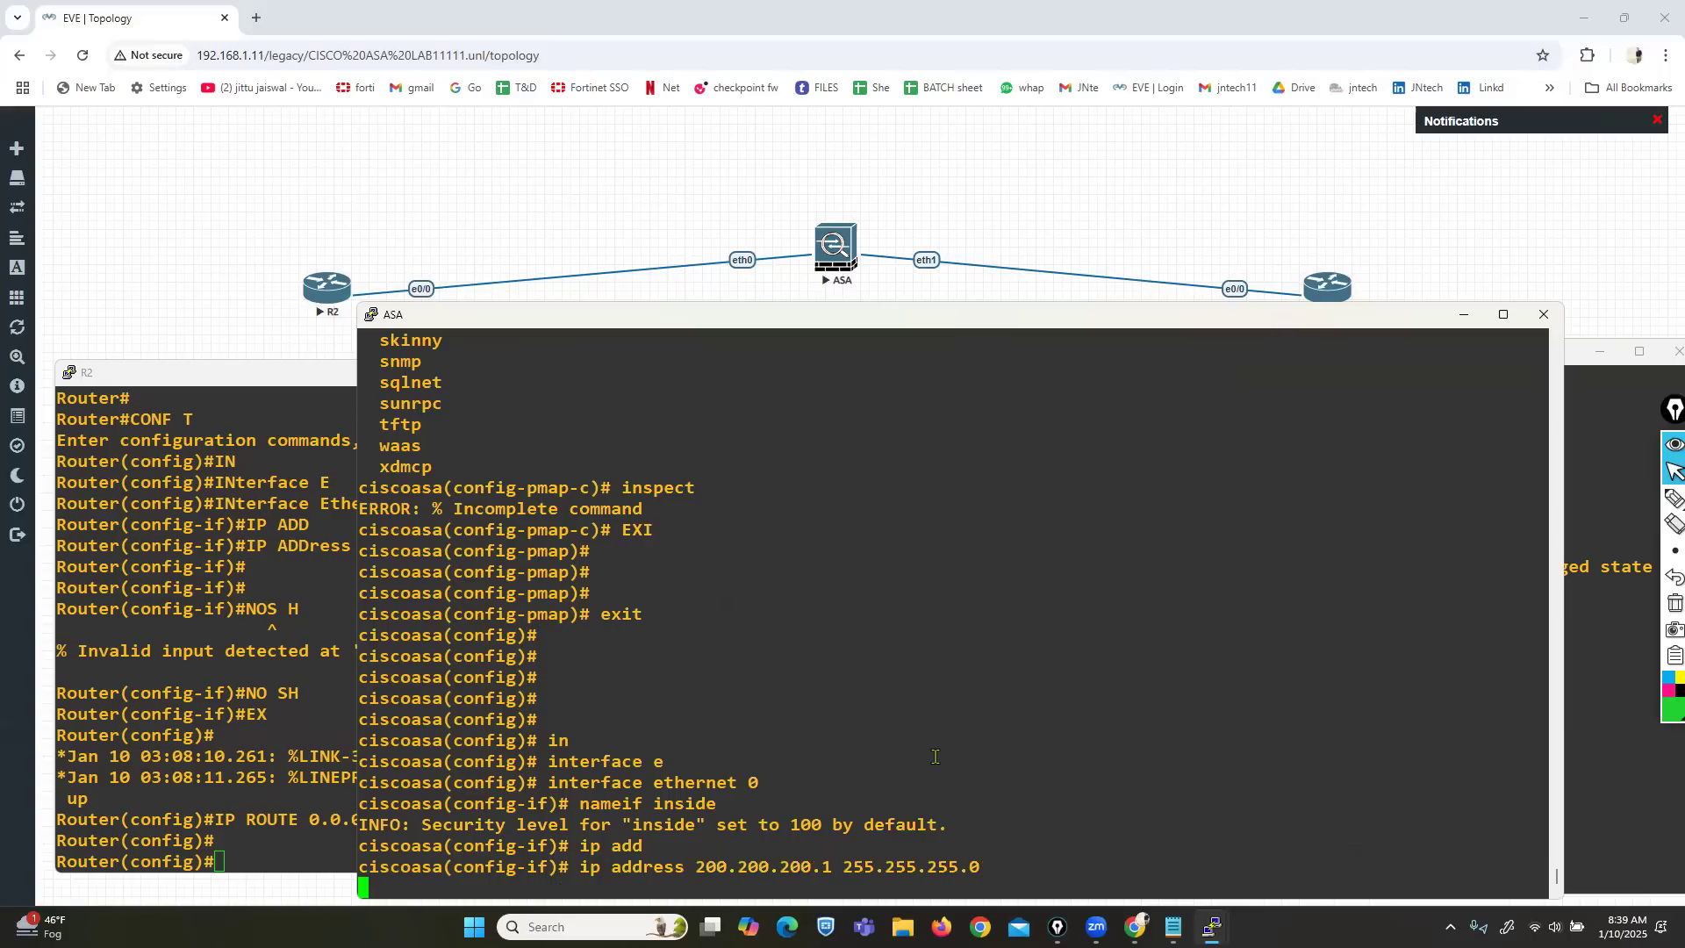
{"action": "type", "text": "no sh"}
{"action": "key", "text": "Return"}
{"action": "type", "text": "ex"}
{"action": "key", "text": "Return"}
{"action": "key", "text": "Return"}
{"action": "key", "text": "Return"}
Name Ethernet1 outside and address it 10.1.23.1 255.255.255.0.
{"action": "type", "text": "in"}
{"action": "key", "text": "Tab"}
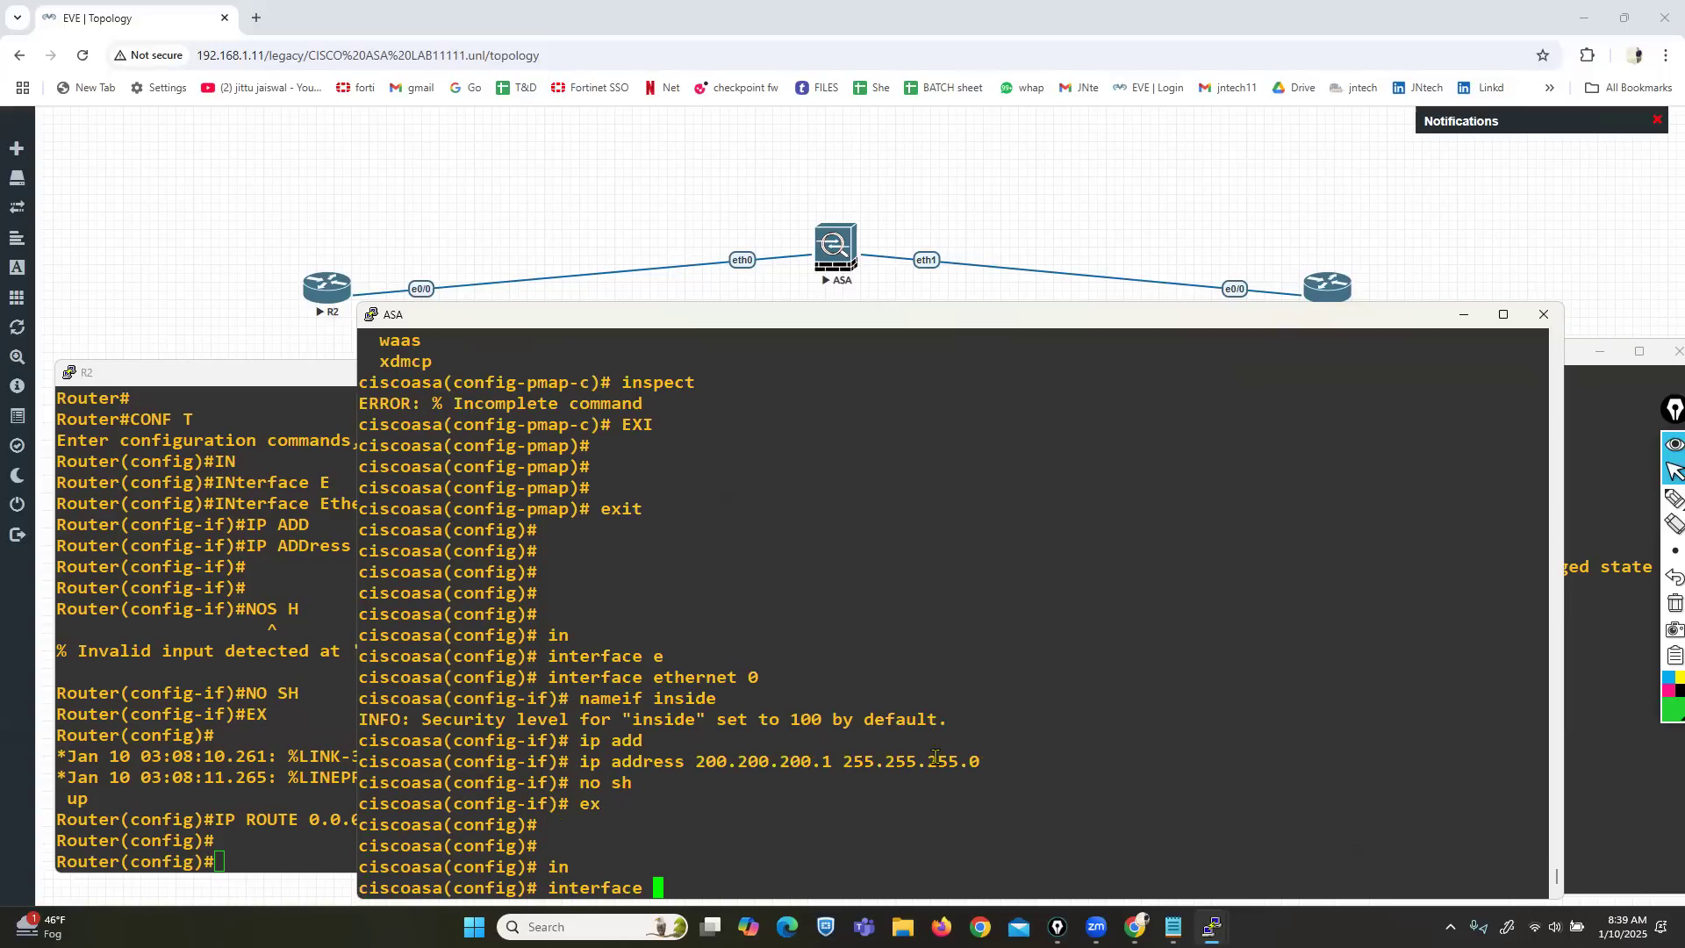
{"action": "type", "text": "e"}
{"action": "key", "text": "Tab"}
{"action": "type", "text": "1"}
{"action": "key", "text": "Return"}
{"action": "type", "text": "nam"}
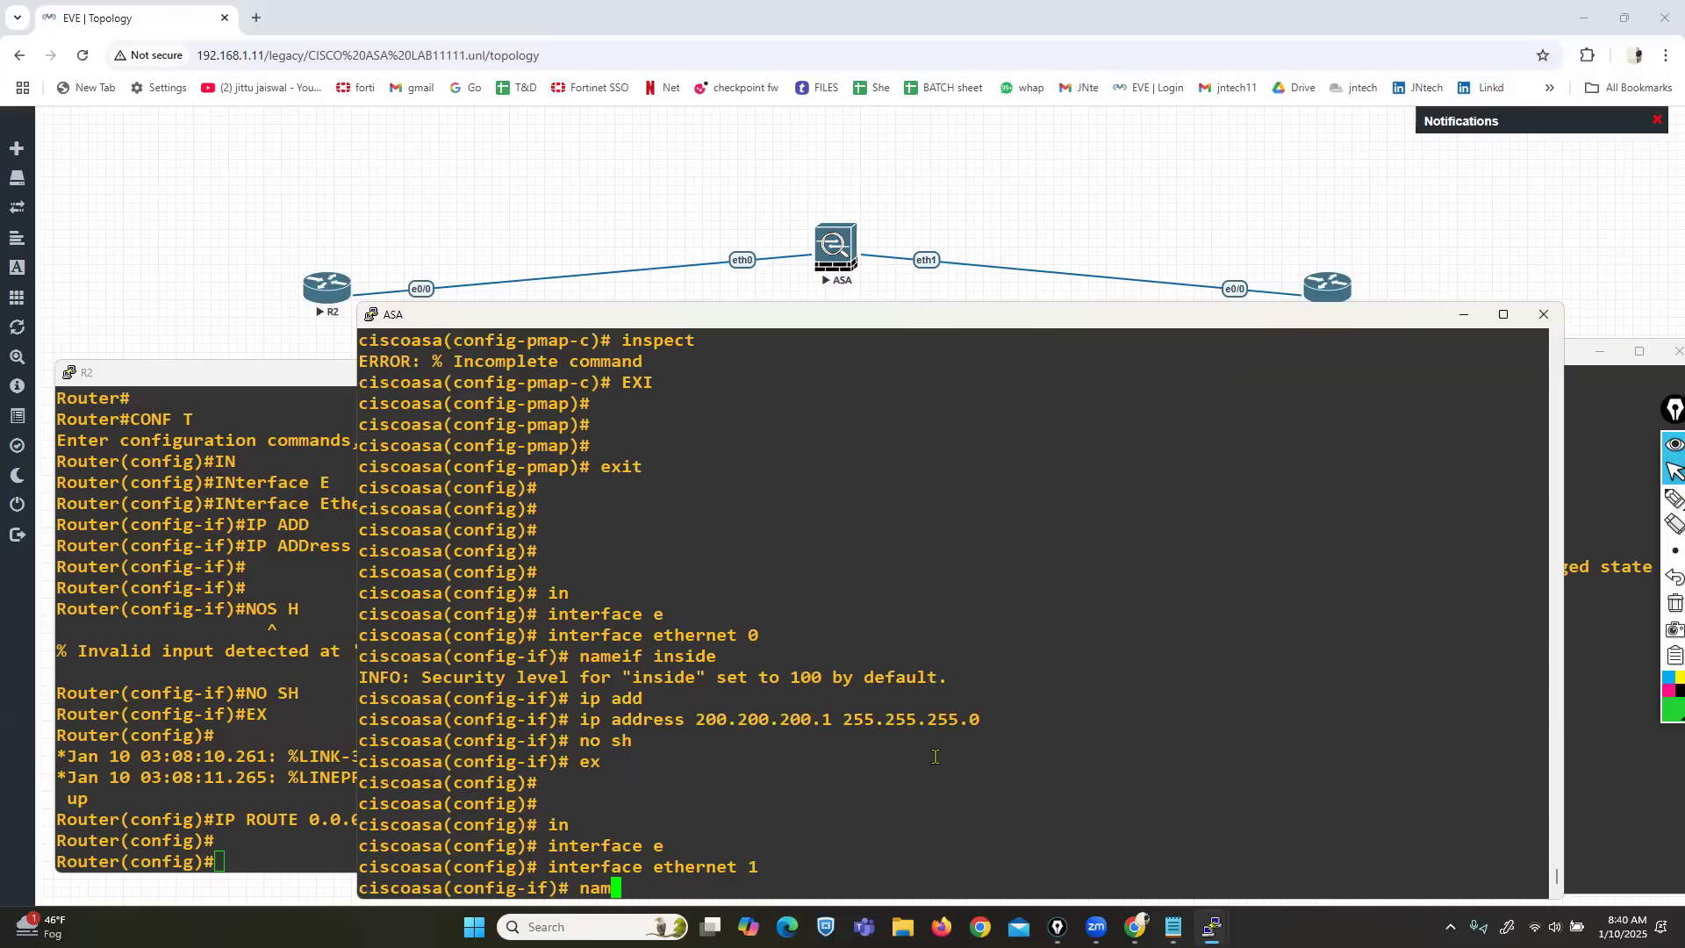
{"action": "type", "text": "eif outsie"}
{"action": "type", "text": "e"}
{"action": "key", "text": "Return"}
{"action": "type", "text": "ip add"}
{"action": "key", "text": "Tab"}
{"action": "type", "text": "10.1.23.1 25"}
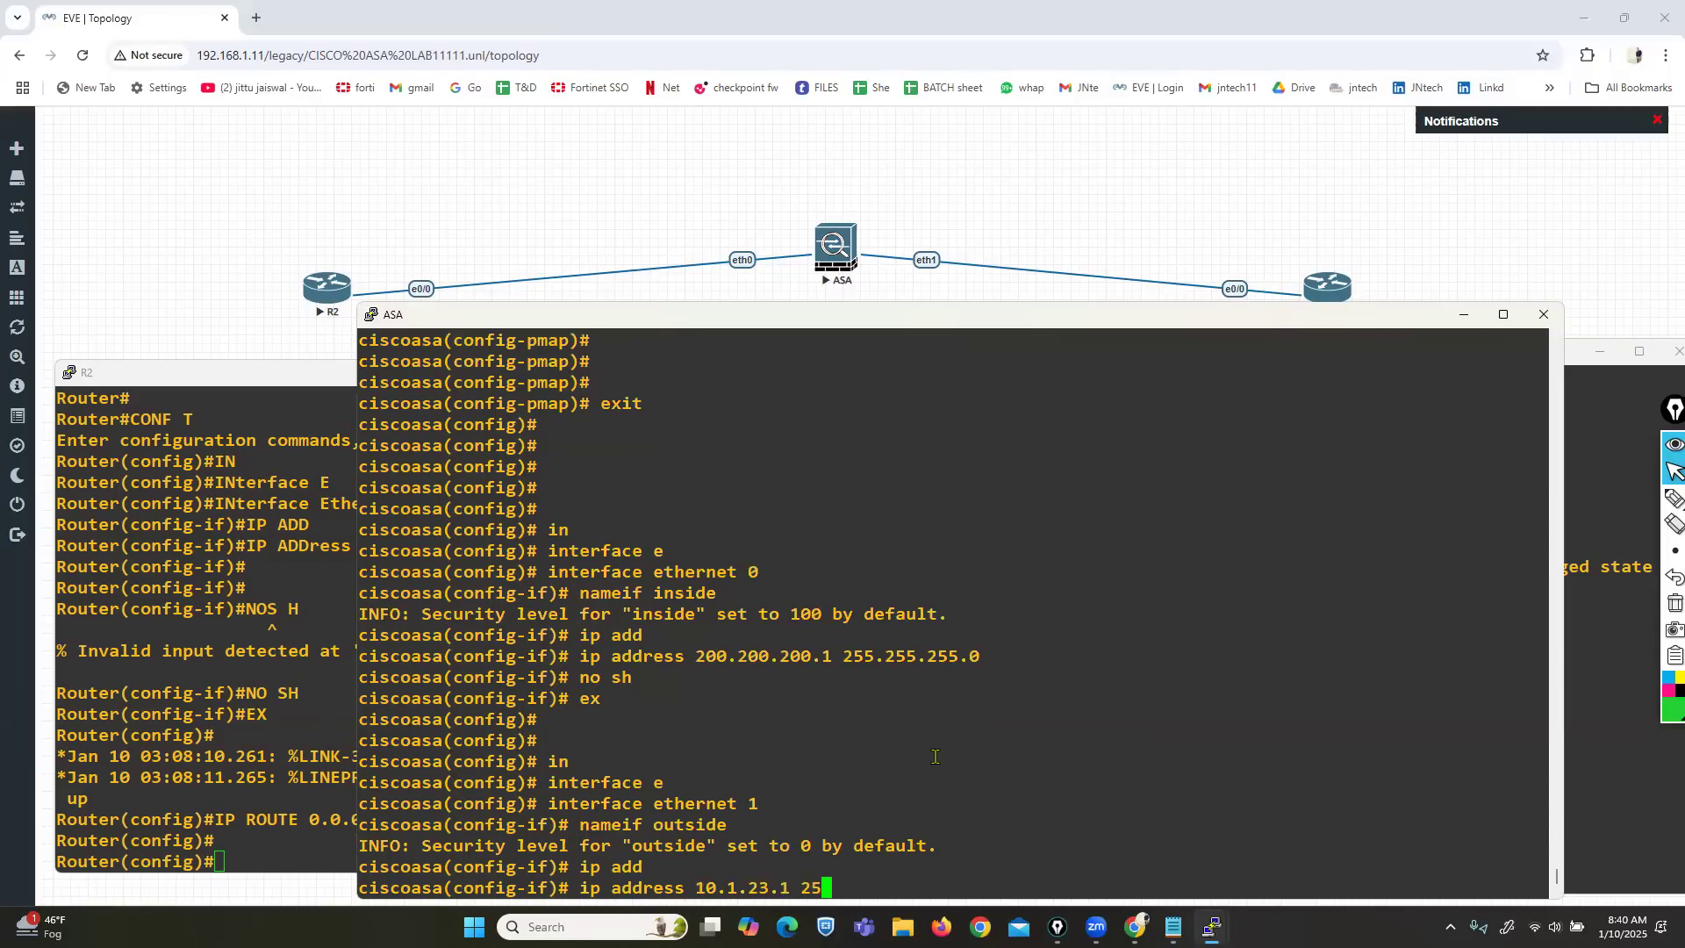
{"action": "type", "text": "5.255.255.0"}
{"action": "key", "text": "Return"}
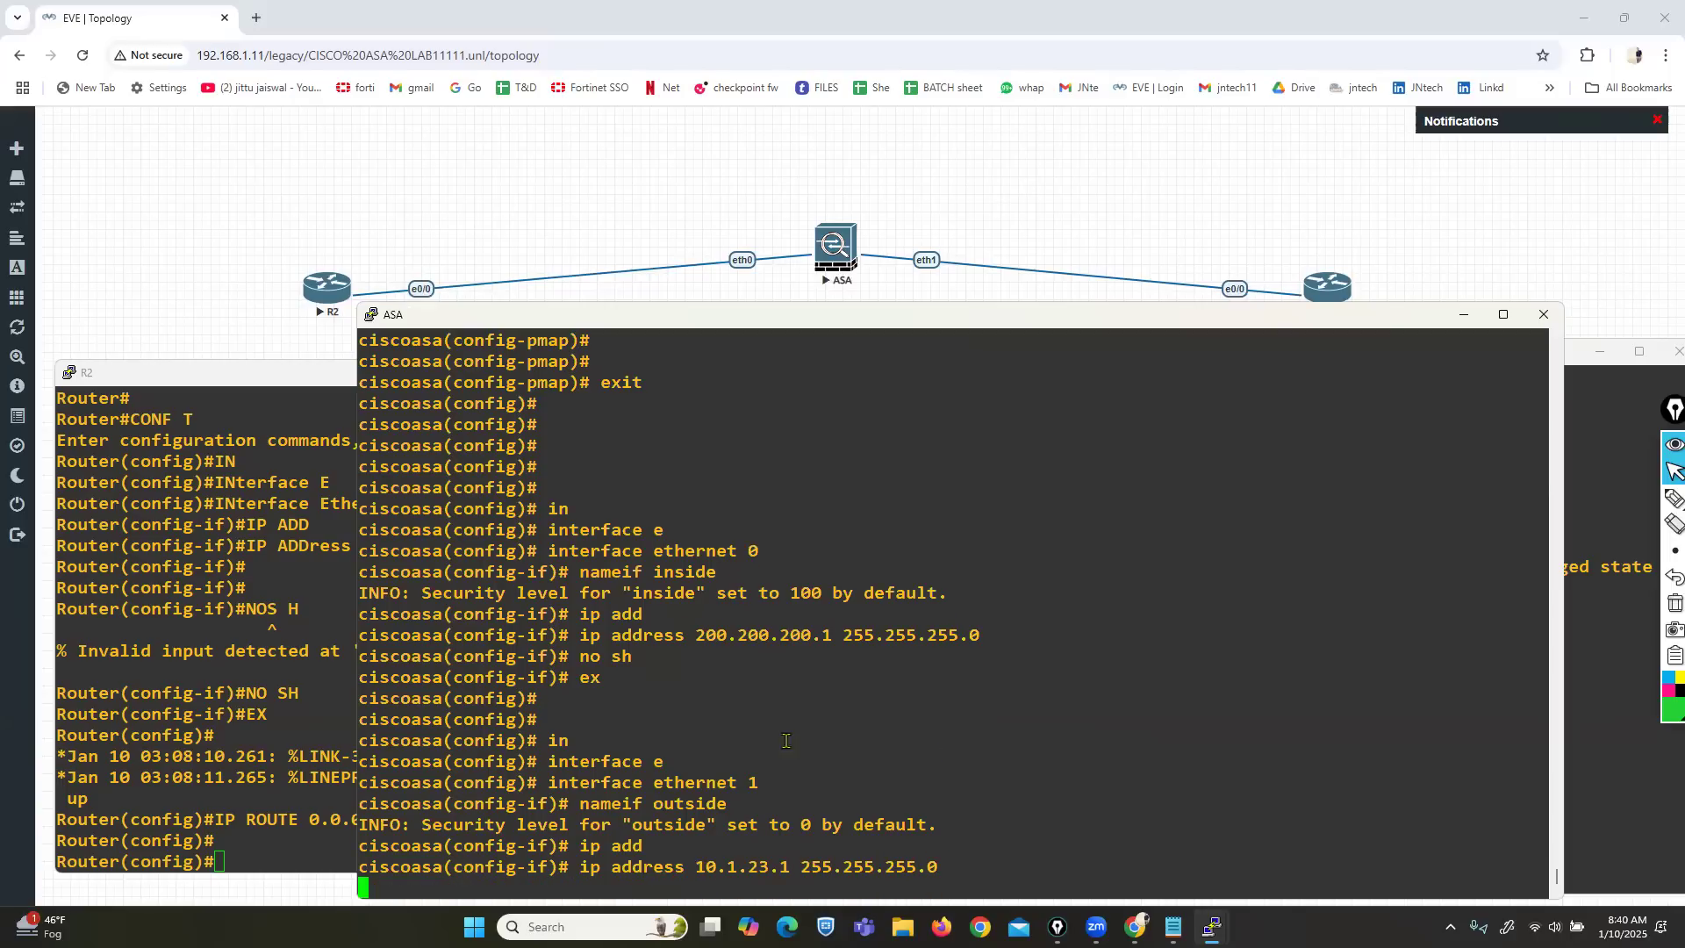
Ping 10.1.23.10 from R2, which fails (0/5), then bring up R3's console.
{"action": "left_click", "coordinate": [235, 662]}
{"action": "key", "text": "ctrl+z"}
{"action": "key", "text": "Return"}
{"action": "key", "text": "Return"}
{"action": "key", "text": "Return"}
{"action": "key", "text": "Return"}
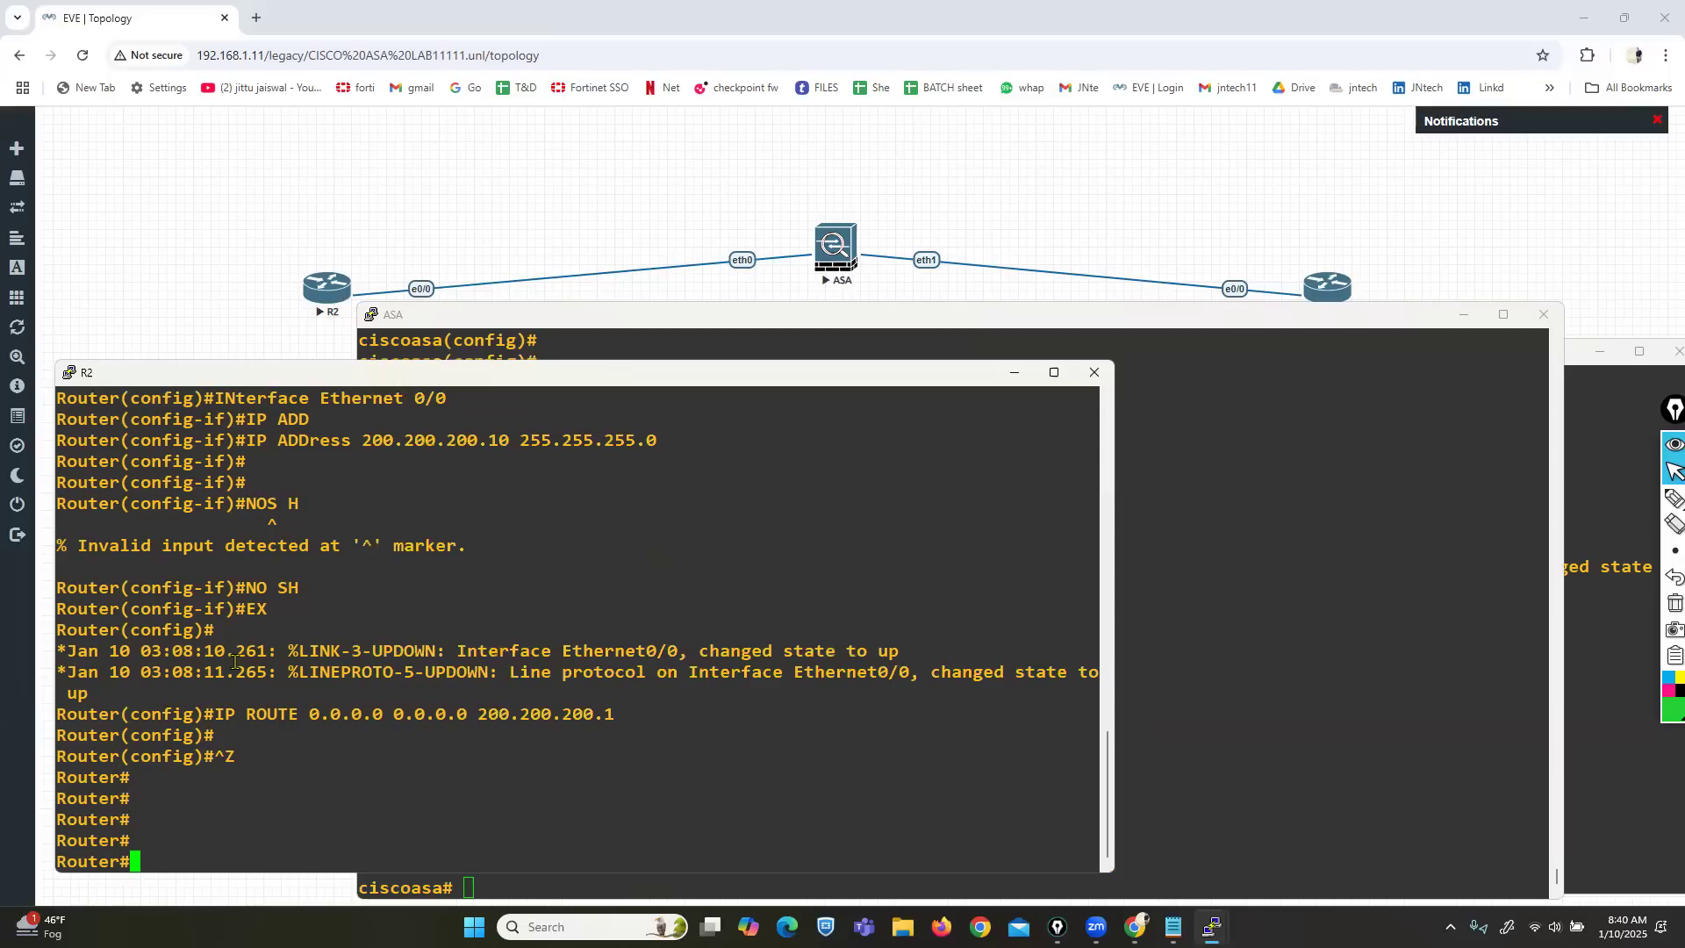
{"action": "type", "text": "ping 1"}
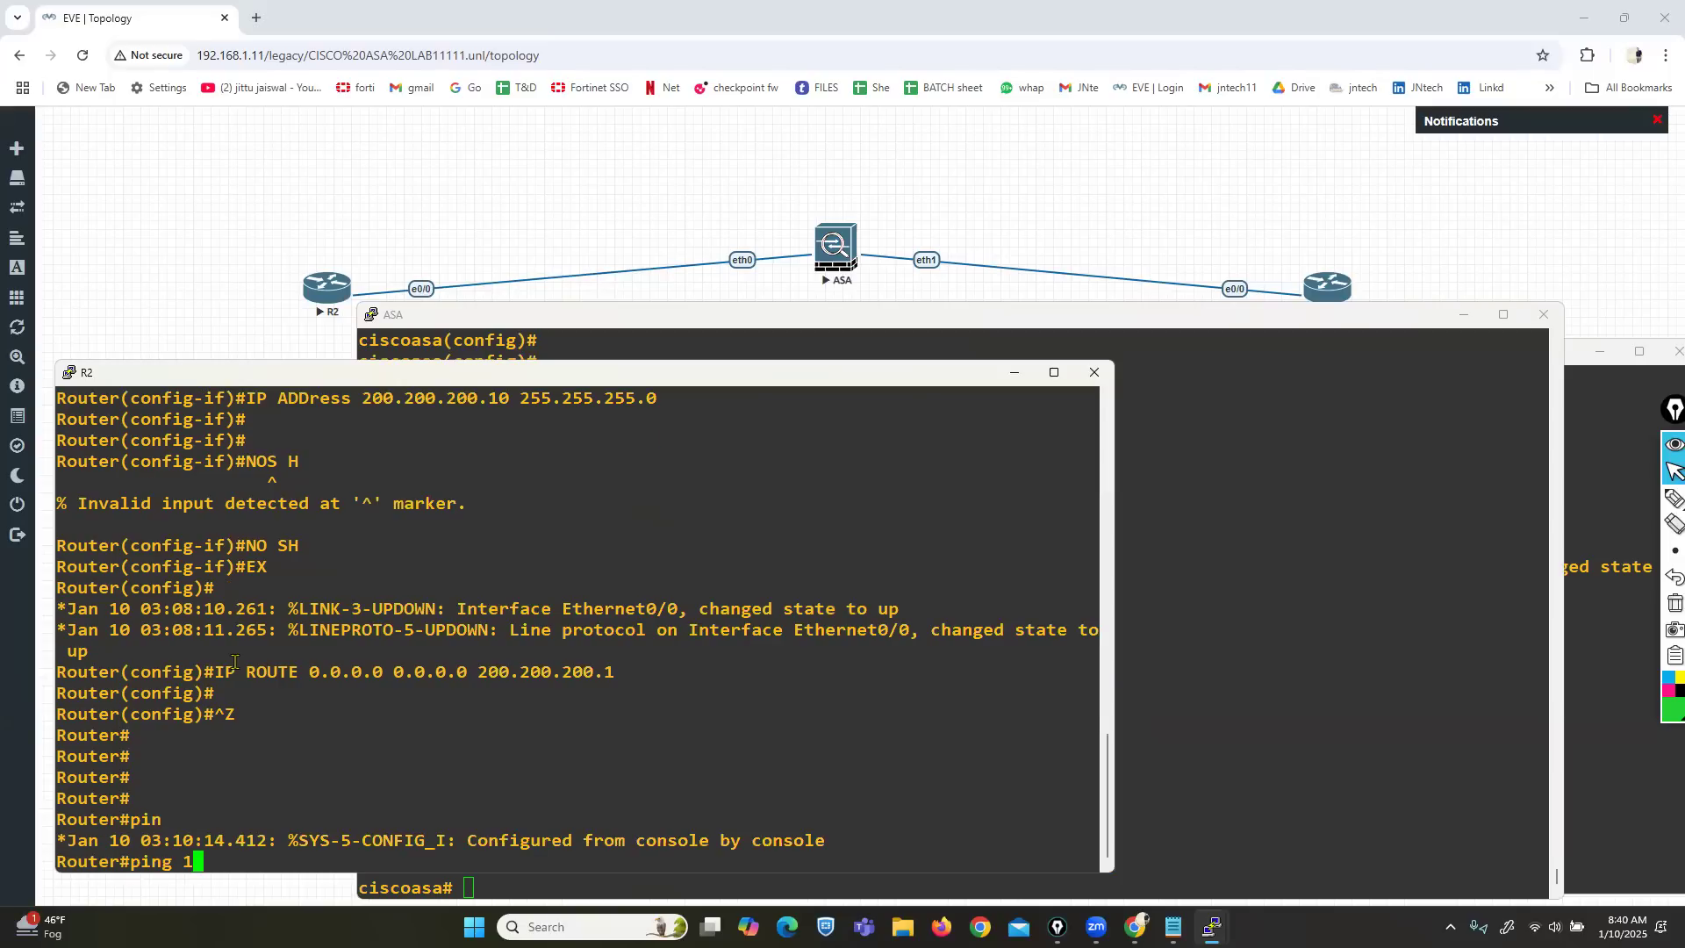
{"action": "type", "text": "0.1.23.10"}
{"action": "key", "text": "Return"}
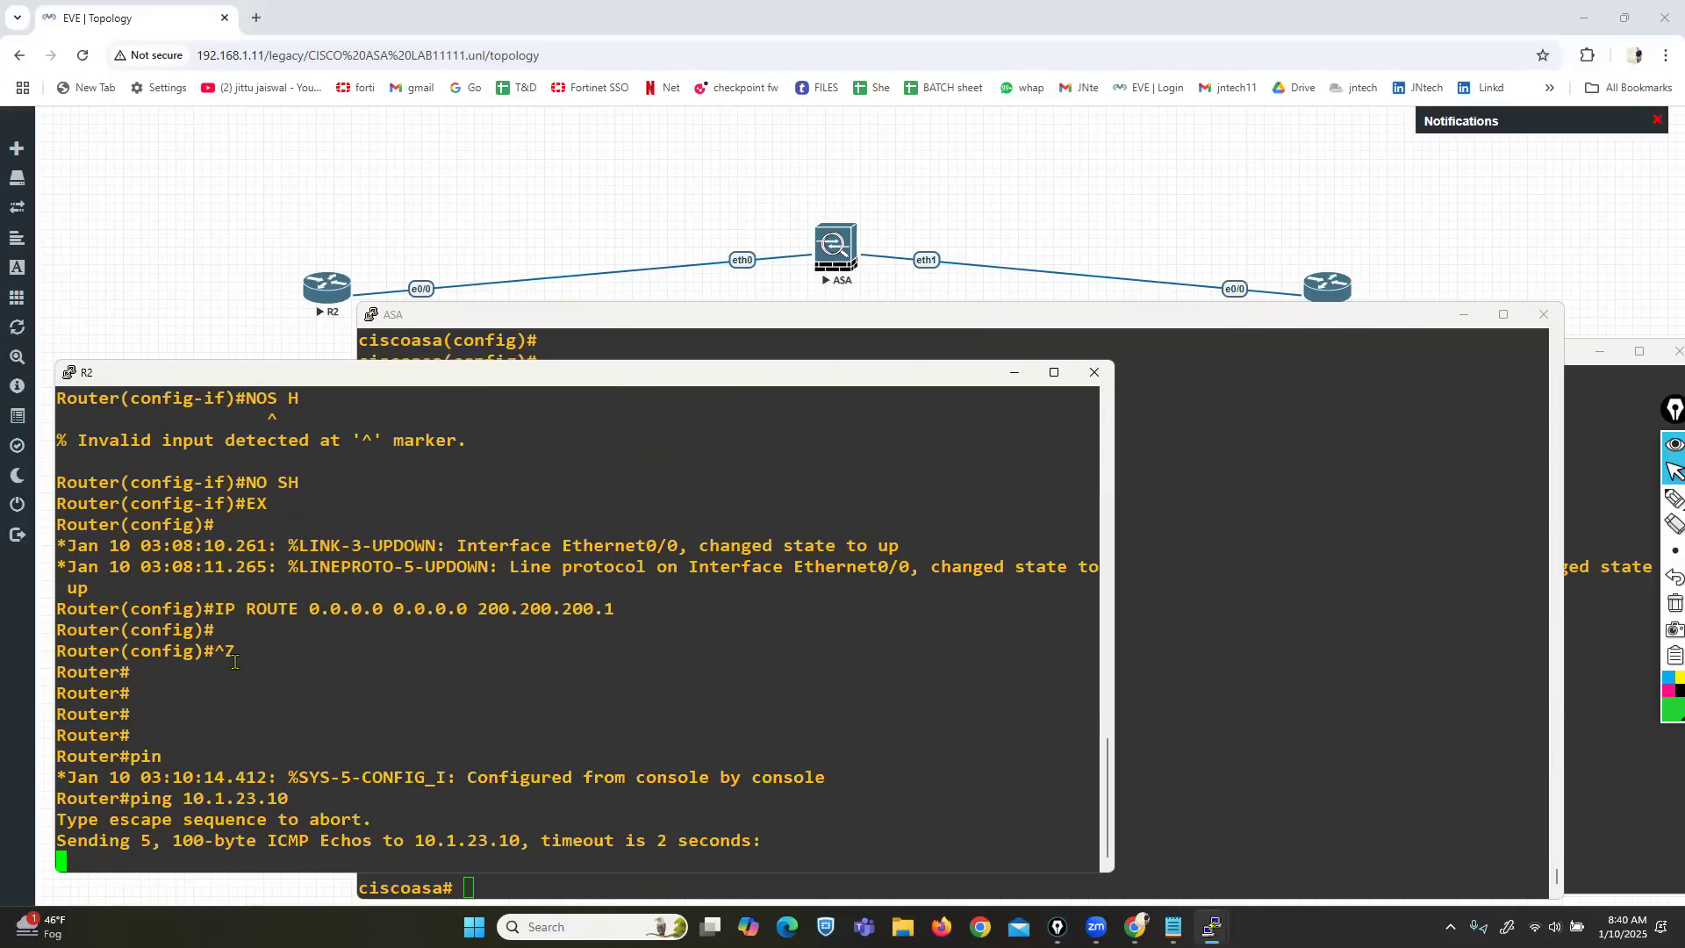
{"action": "left_click", "coordinate": [1618, 730]}
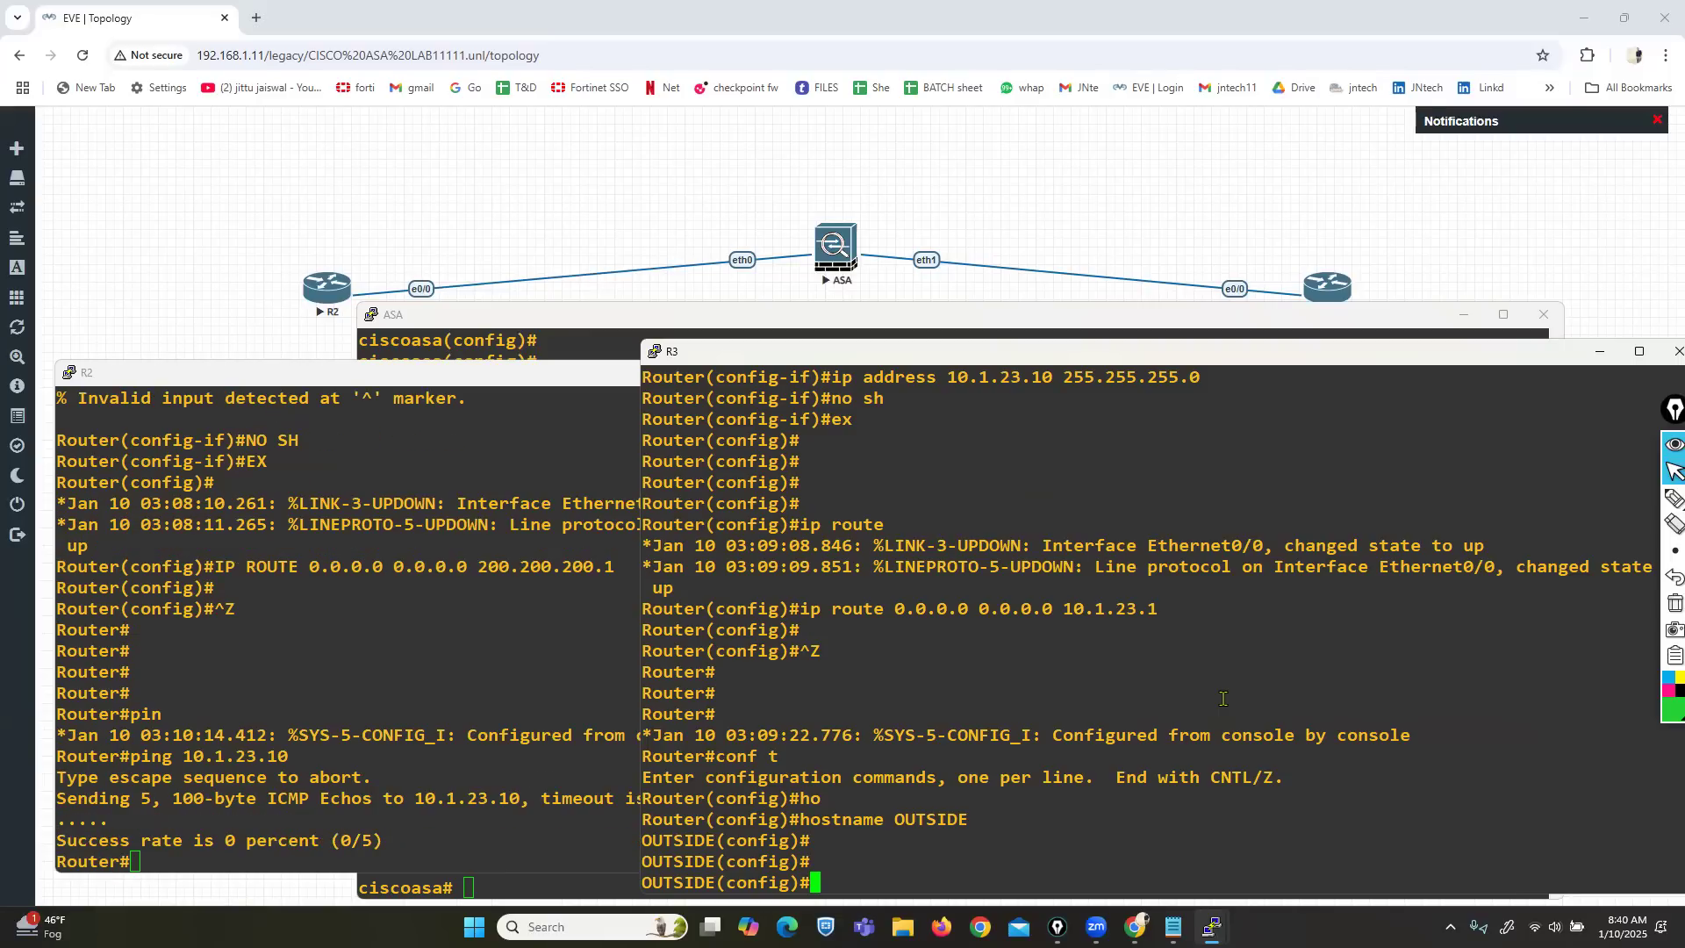
On R3, set a vty 0 4 line password, require login, and allow telnet input.
{"action": "type", "text": "line vty 0 4"}
{"action": "key", "text": "Return"}
{"action": "type", "text": "pas"}
{"action": "key", "text": "Tab"}
{"action": "type", "text": "cisco123"}
{"action": "key", "text": "Return"}
{"action": "type", "text": "logi"}
{"action": "key", "text": "Tab"}
{"action": "key", "text": "Return"}
{"action": "type", "text": "tr"}
{"action": "key", "text": "Tab"}
{"action": "type", "text": "in"}
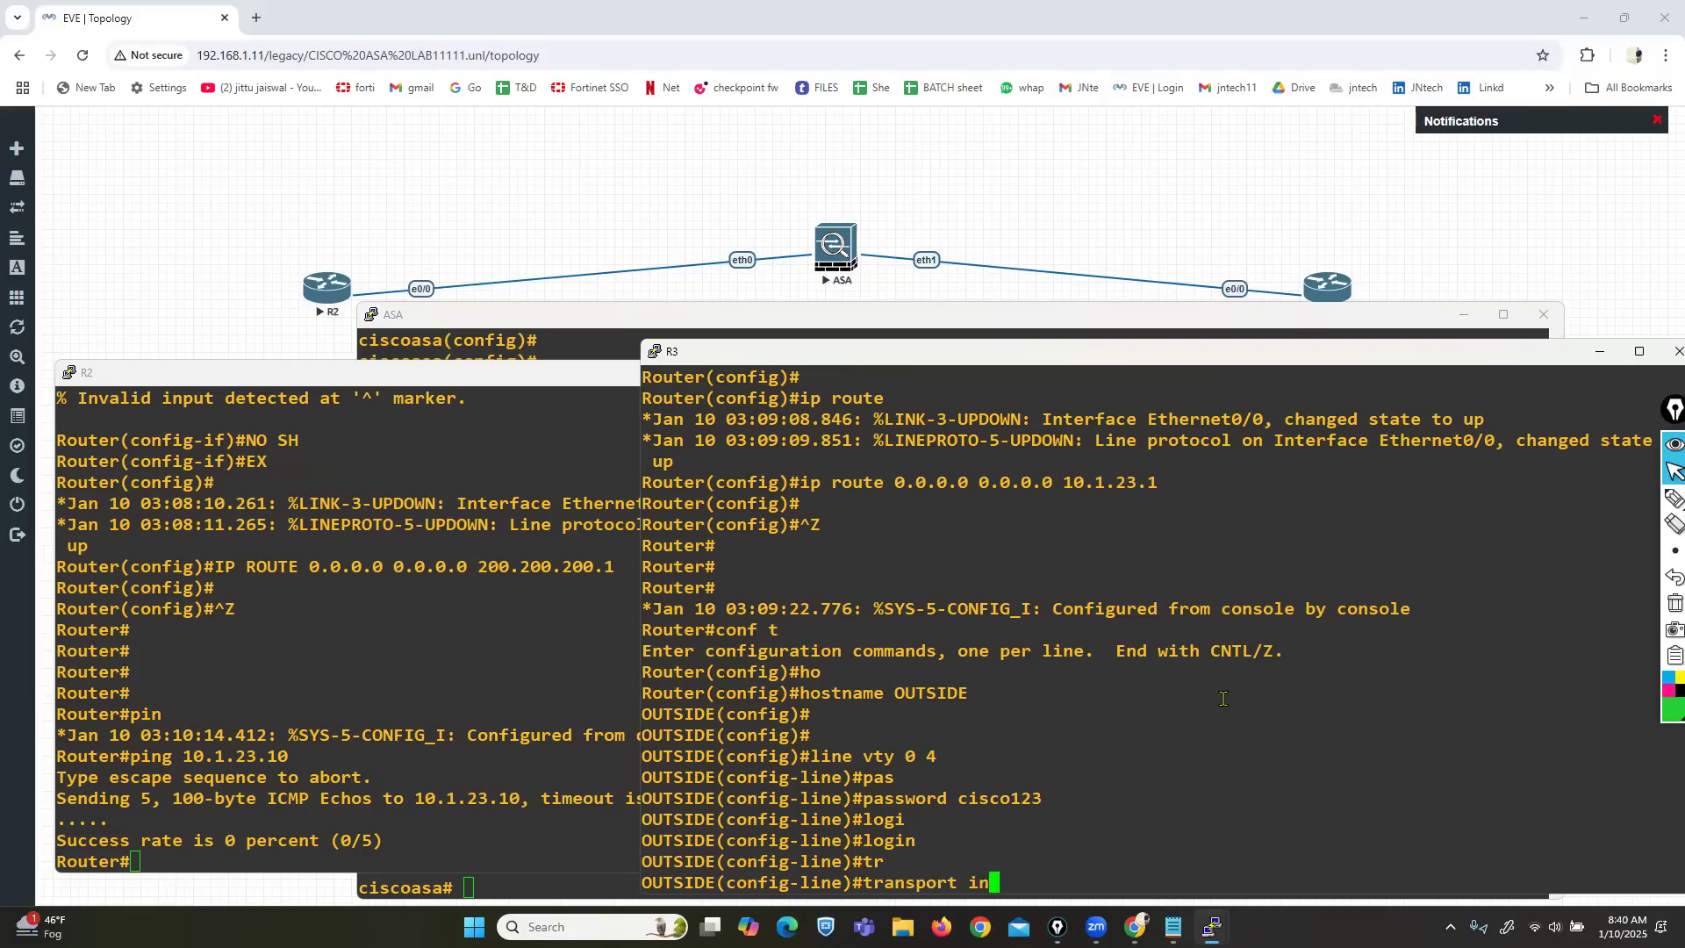
{"action": "key", "text": "Tab"}
{"action": "type", "text": "t"}
{"action": "key", "text": "Tab"}
{"action": "key", "text": "Return"}
{"action": "key", "text": "Return"}
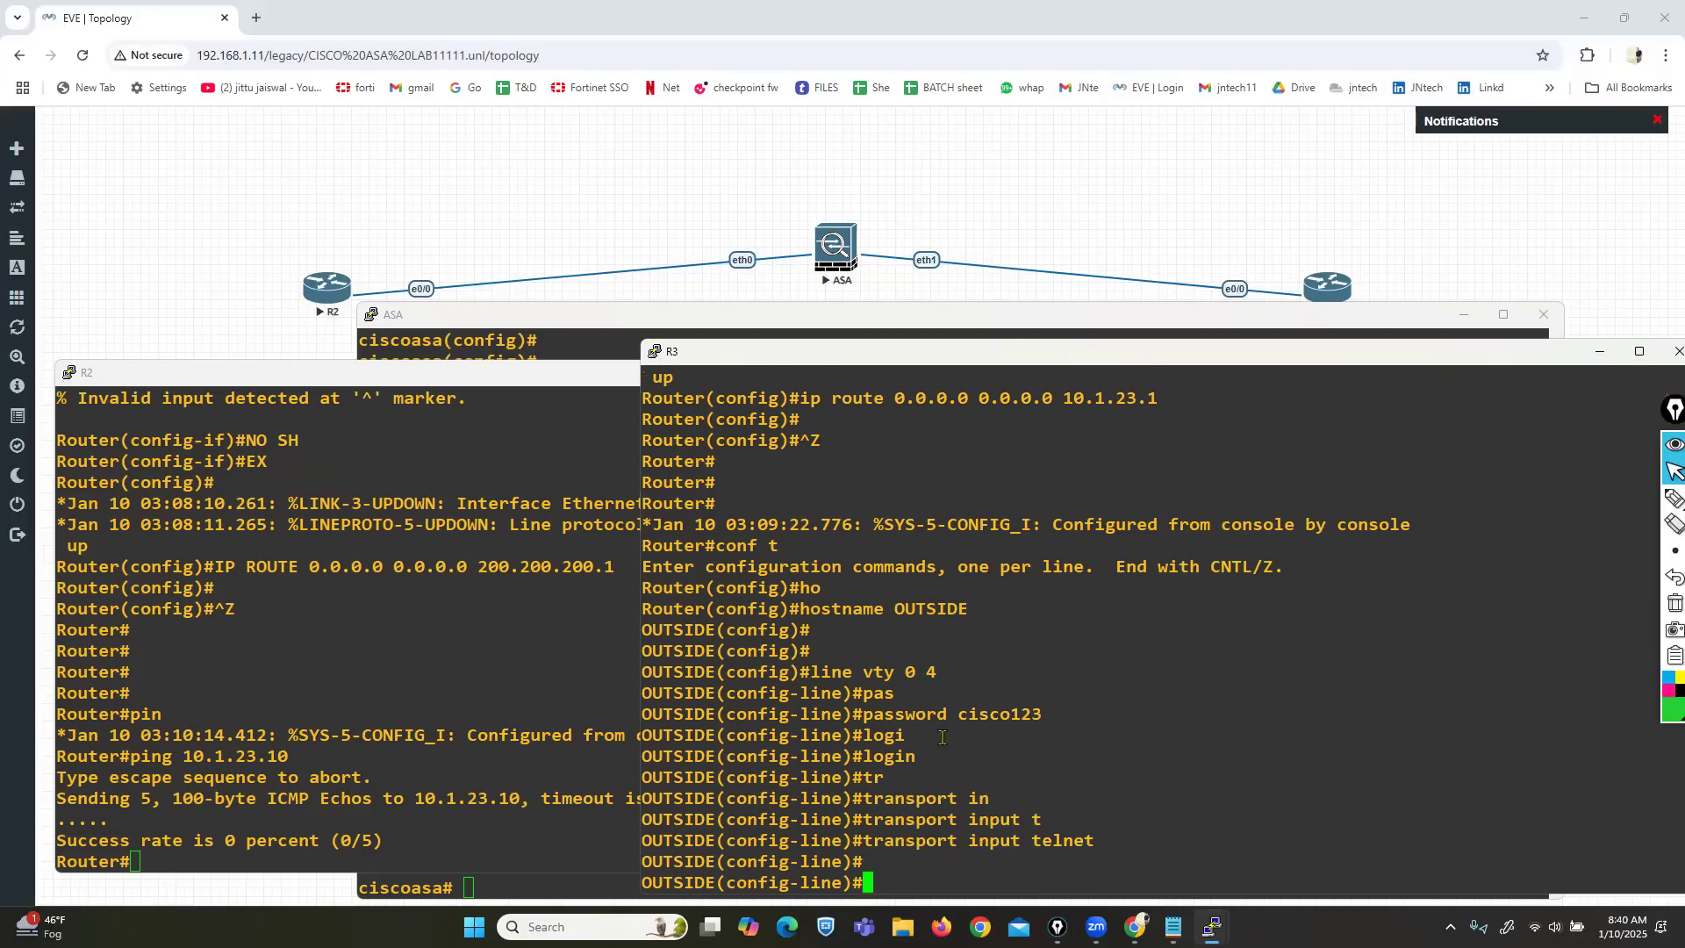
Telnet from R2 to 10.1.23.10 and attempt a password.
{"action": "left_click", "coordinate": [196, 835]}
{"action": "double_click", "coordinate": [299, 839]}
{"action": "type", "text": "te"}
{"action": "type", "text": "lnet "}
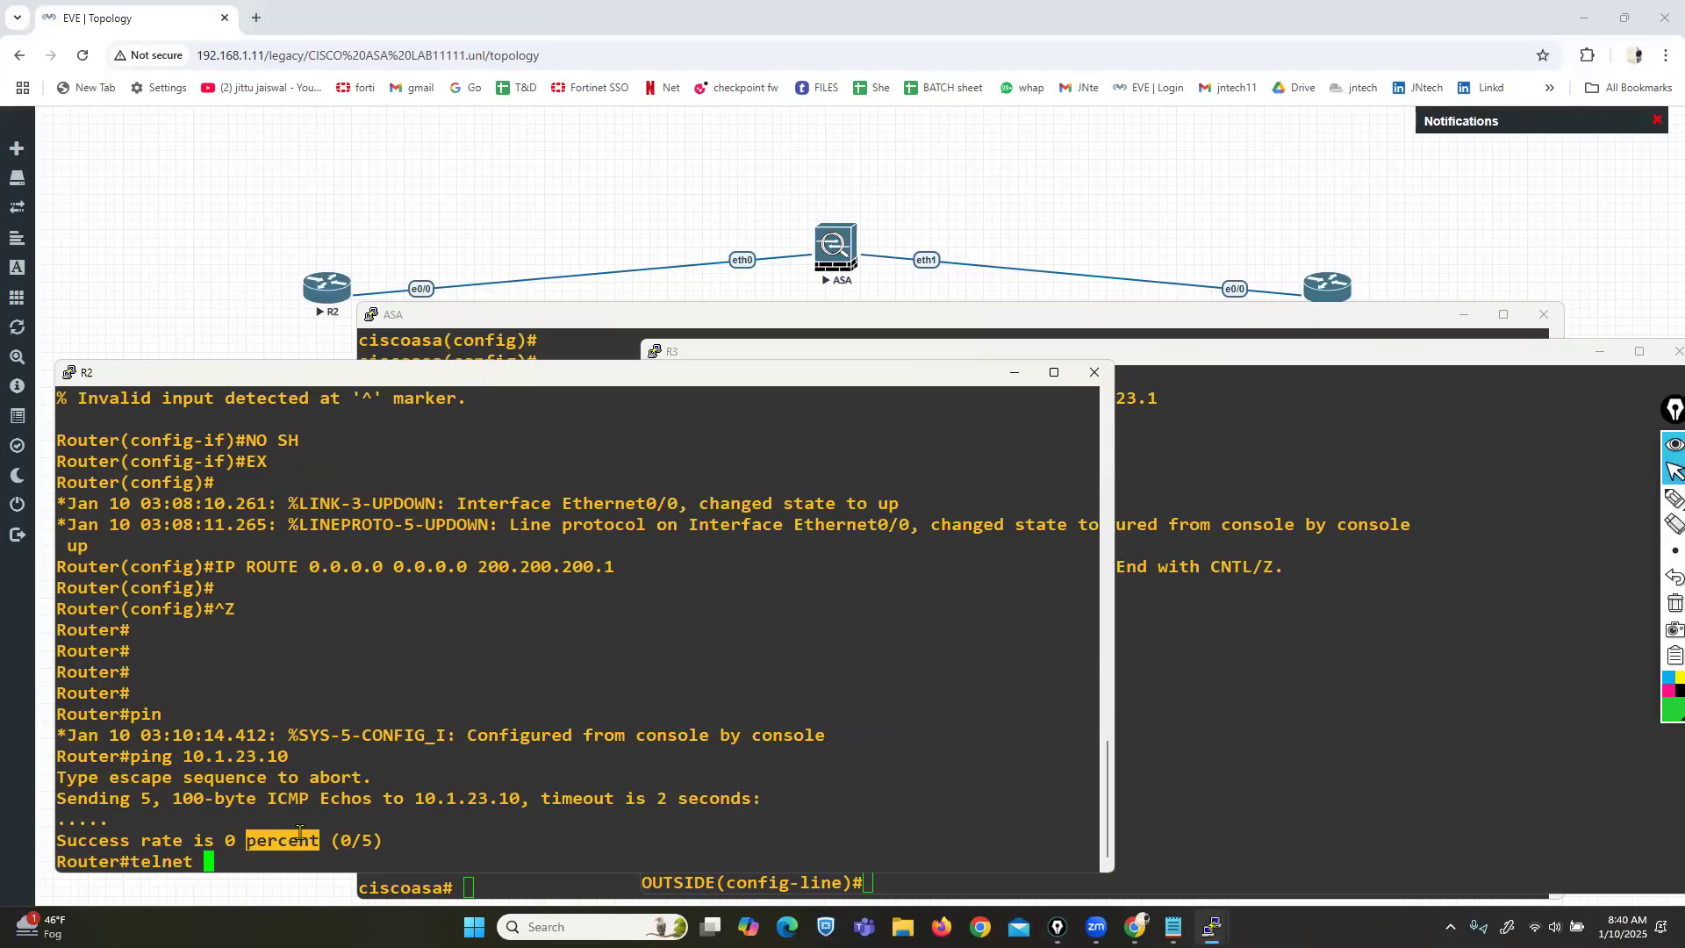
{"action": "type", "text": "10.1.23."}
{"action": "type", "text": "10"}
{"action": "key", "text": "Return"}
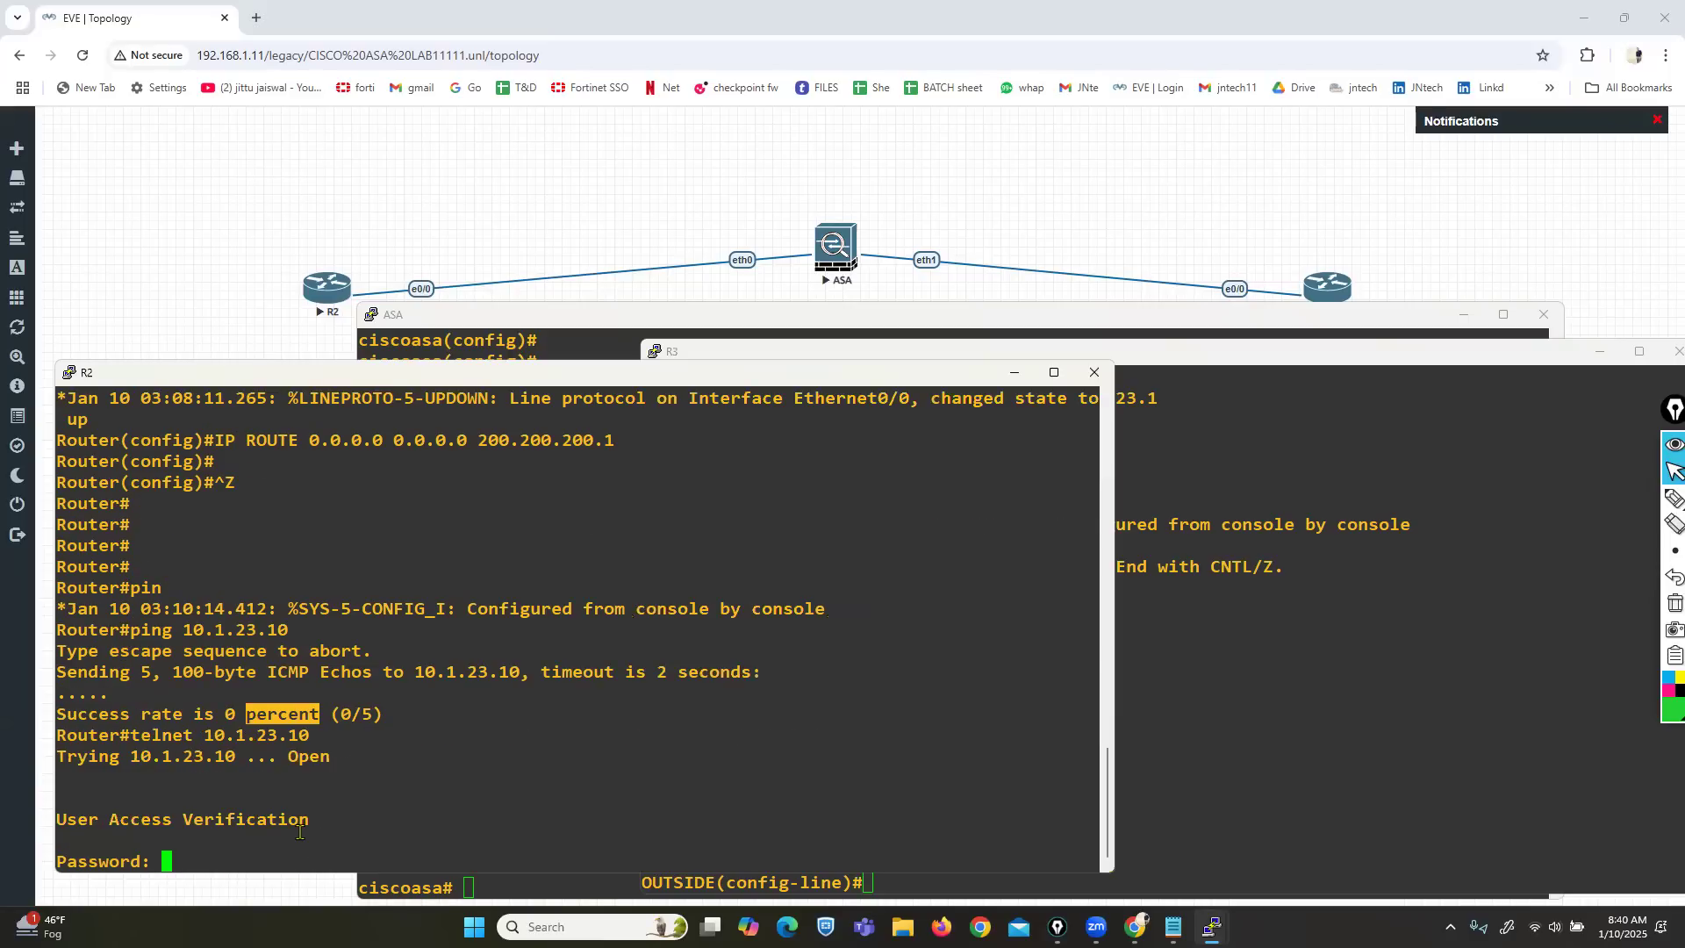
{"action": "key", "text": "Return"}
{"action": "key", "text": "Return"}
{"action": "key", "text": "Return"}
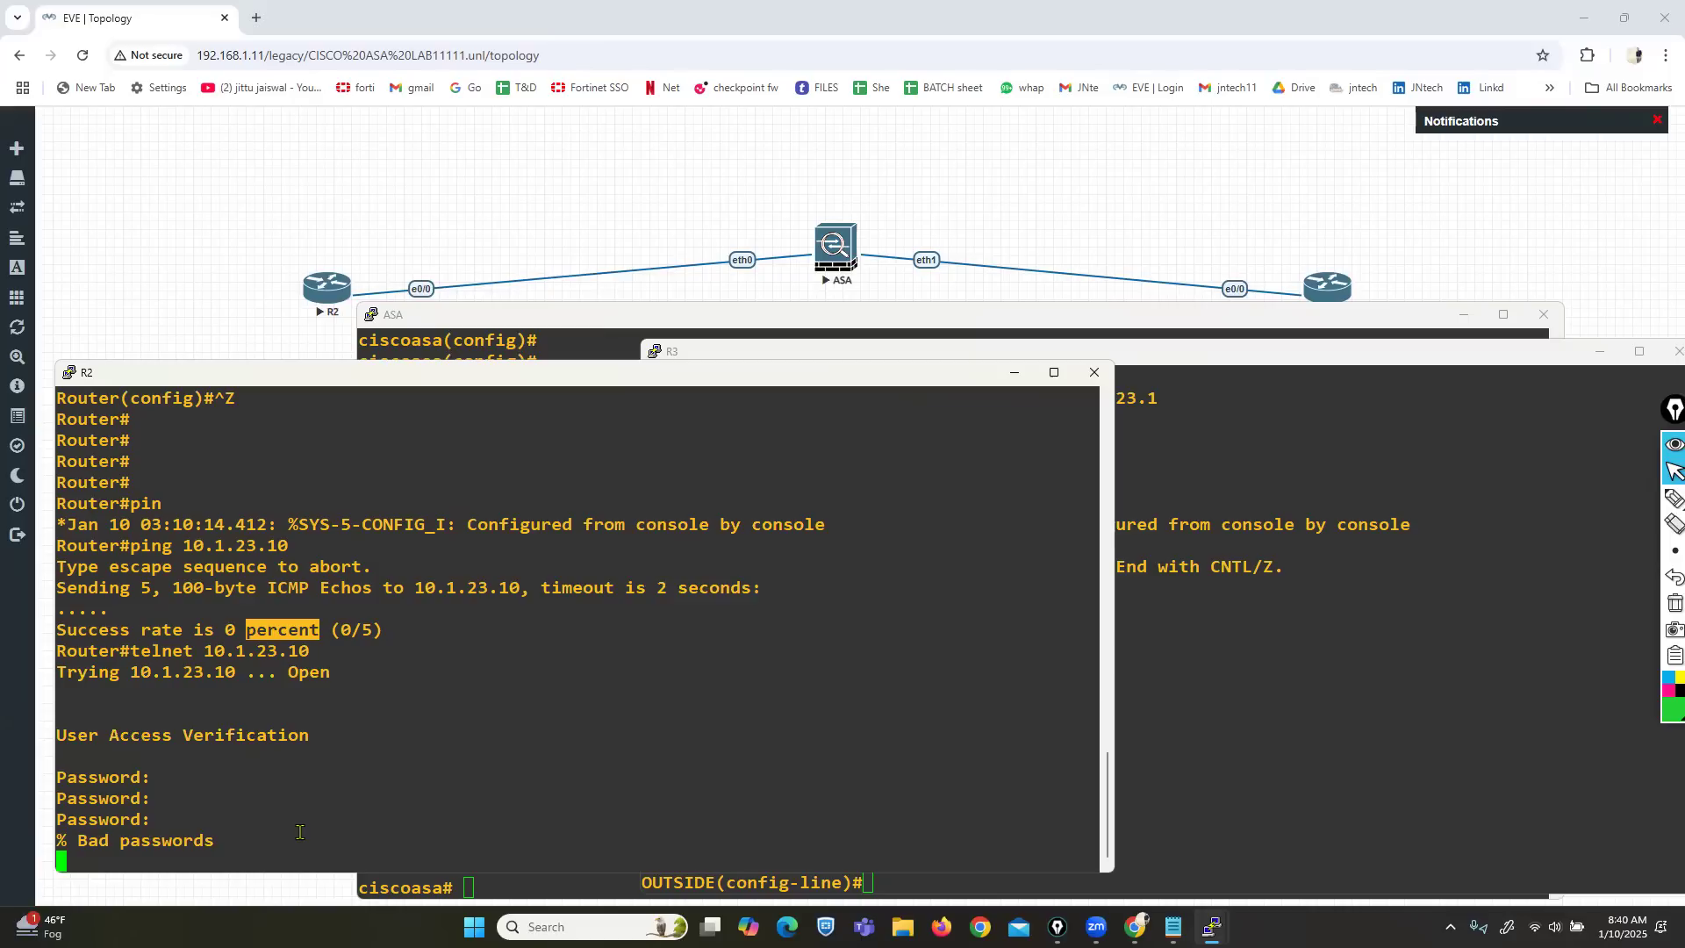
Display and page through the ASA running configuration with sh run.
{"action": "left_click", "coordinate": [558, 338]}
{"action": "key", "text": "Return"}
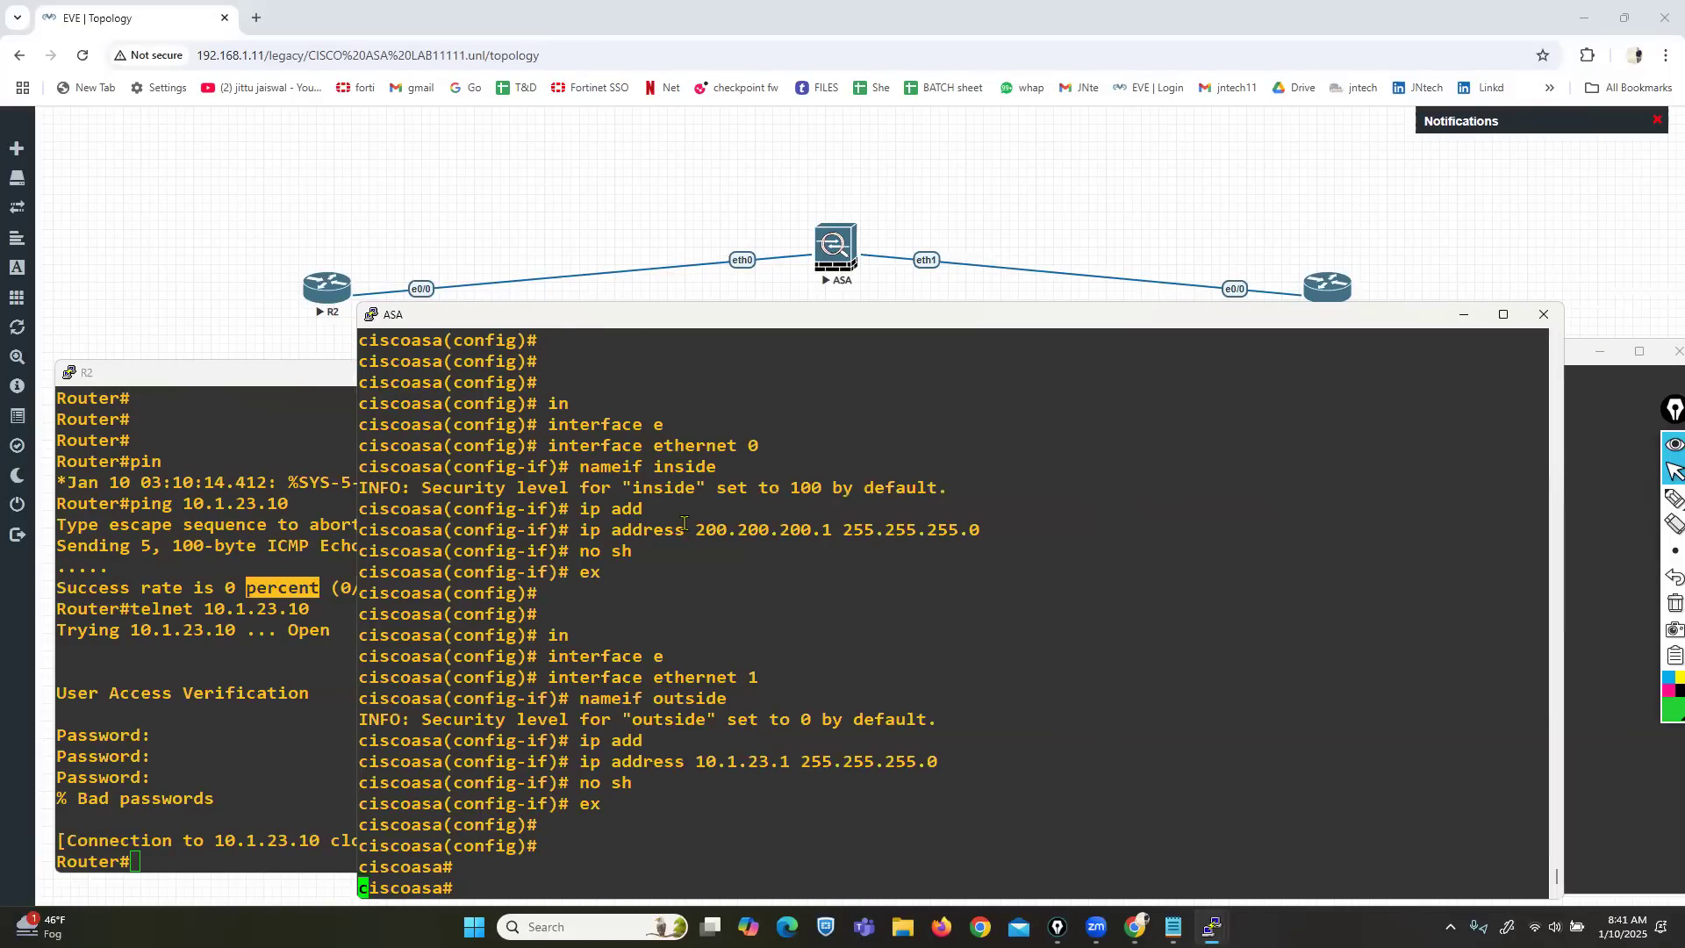
{"action": "type", "text": "sh run"}
{"action": "key", "text": "Return"}
{"action": "key", "text": "Return"}
{"action": "key", "text": "Return"}
{"action": "key", "text": "Return"}
{"action": "key", "text": "Return"}
{"action": "key", "text": "Return"}
{"action": "key", "text": "Return"}
{"action": "key", "text": "Return"}
{"action": "key", "text": "Return"}
{"action": "key", "text": "Return"}
{"action": "key", "text": "Return"}
{"action": "key", "text": "Return"}
{"action": "key", "text": "Return"}
{"action": "key", "text": "Return"}
{"action": "key", "text": "Return"}
{"action": "key", "text": "Return"}
{"action": "key", "text": "Return"}
{"action": "key", "text": "Return"}
{"action": "key", "text": "Return"}
{"action": "key", "text": "Return"}
{"action": "key", "text": "Return"}
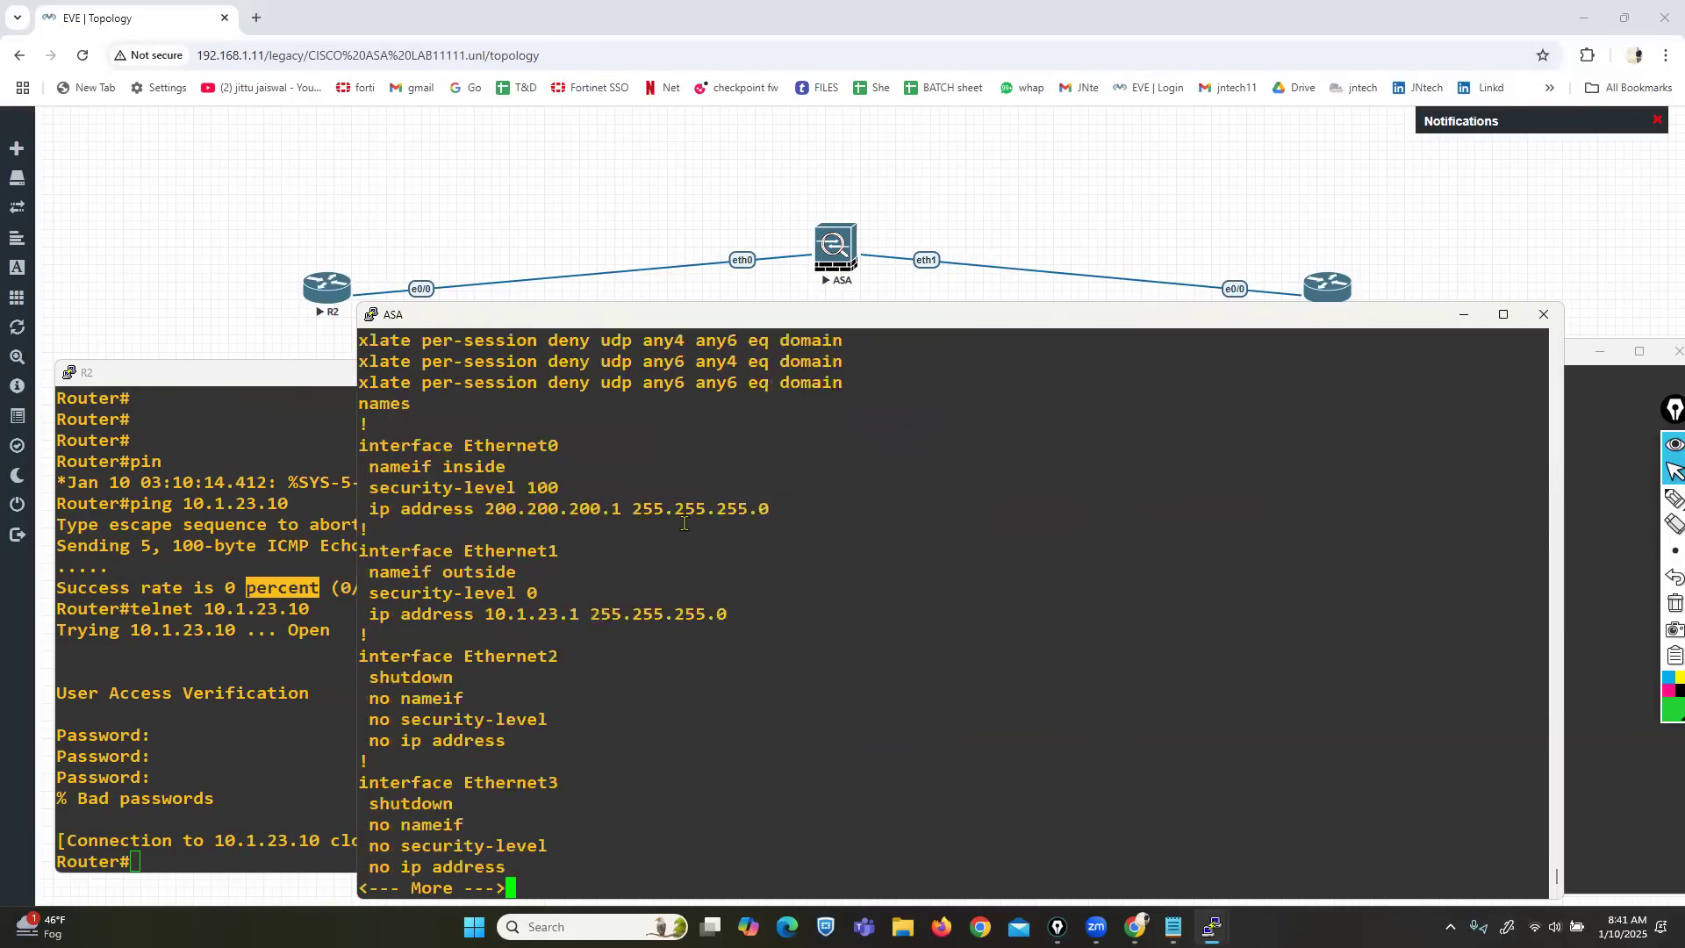
{"action": "key", "text": "Return"}
{"action": "key", "text": "Return"}
{"action": "key", "text": "Return"}
{"action": "key", "text": "Return"}
{"action": "key", "text": "Return"}
{"action": "key", "text": "Return"}
{"action": "key", "text": "Return"}
{"action": "key", "text": "Return"}
{"action": "key", "text": "Return"}
{"action": "key", "text": "Return"}
{"action": "key", "text": "Return"}
{"action": "key", "text": "Return"}
{"action": "key", "text": "Return"}
{"action": "key", "text": "Return"}
{"action": "key", "text": "Return"}
{"action": "key", "text": "Return"}
{"action": "key", "text": "Return"}
{"action": "key", "text": "Return"}
{"action": "key", "text": "Return"}
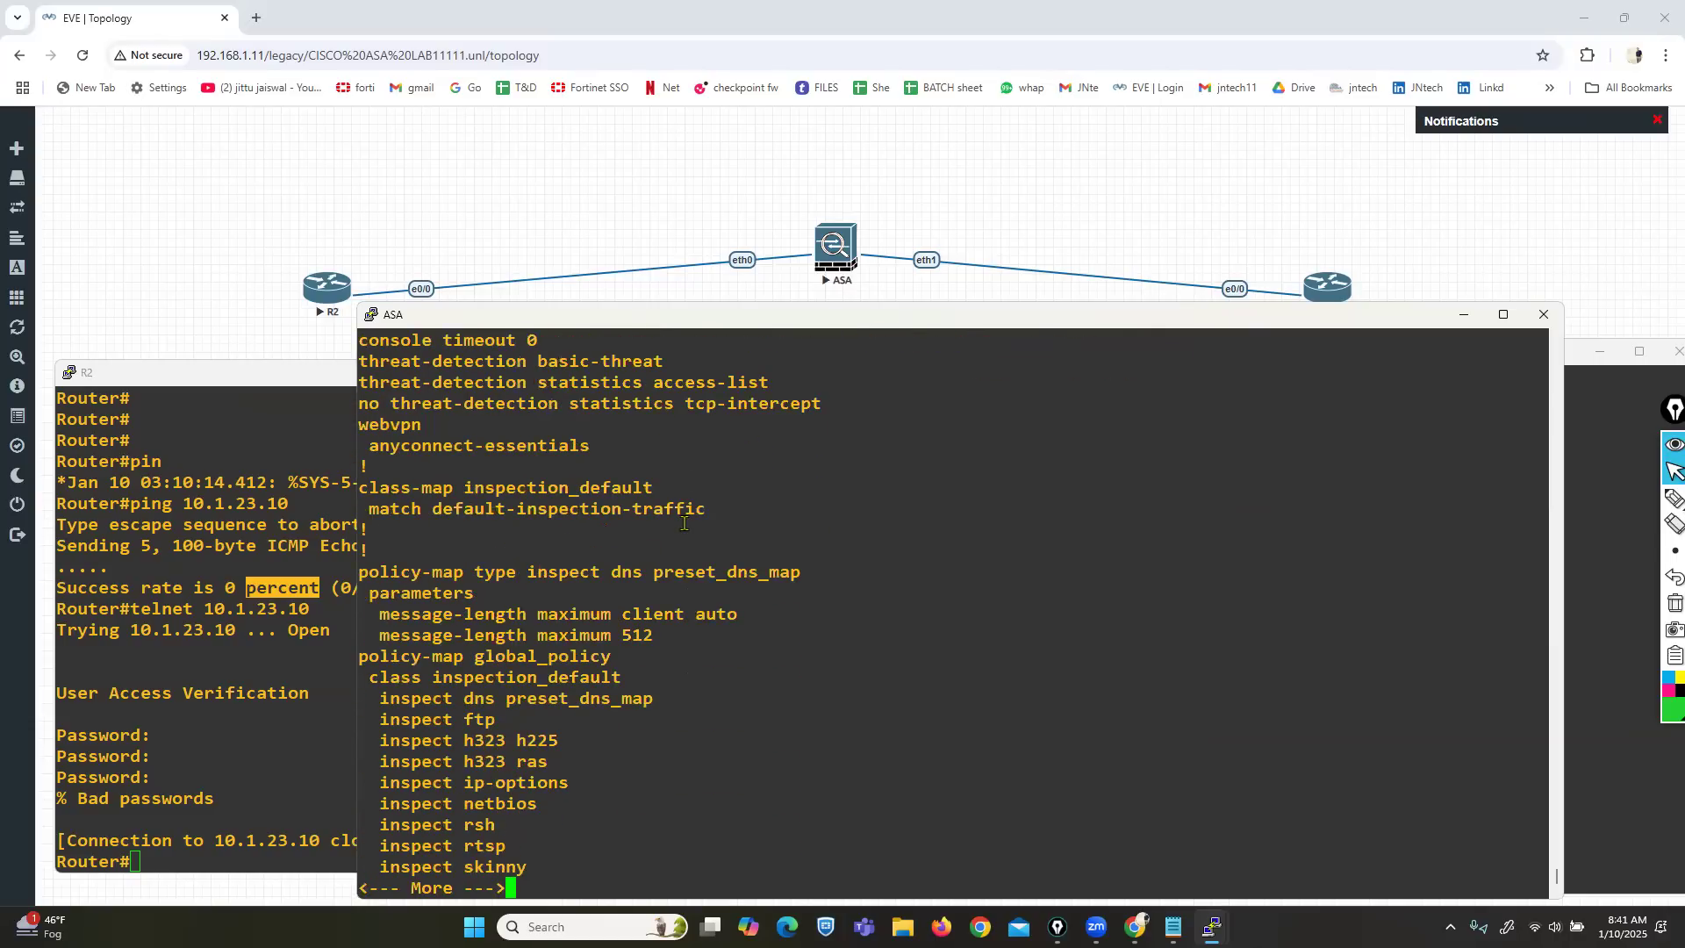
Add inspect icmp to class inspection_default under policy-map global_policy, then exit the class.
{"action": "key", "text": "Return"}
{"action": "type", "text": "conf t"}
{"action": "key", "text": "Return"}
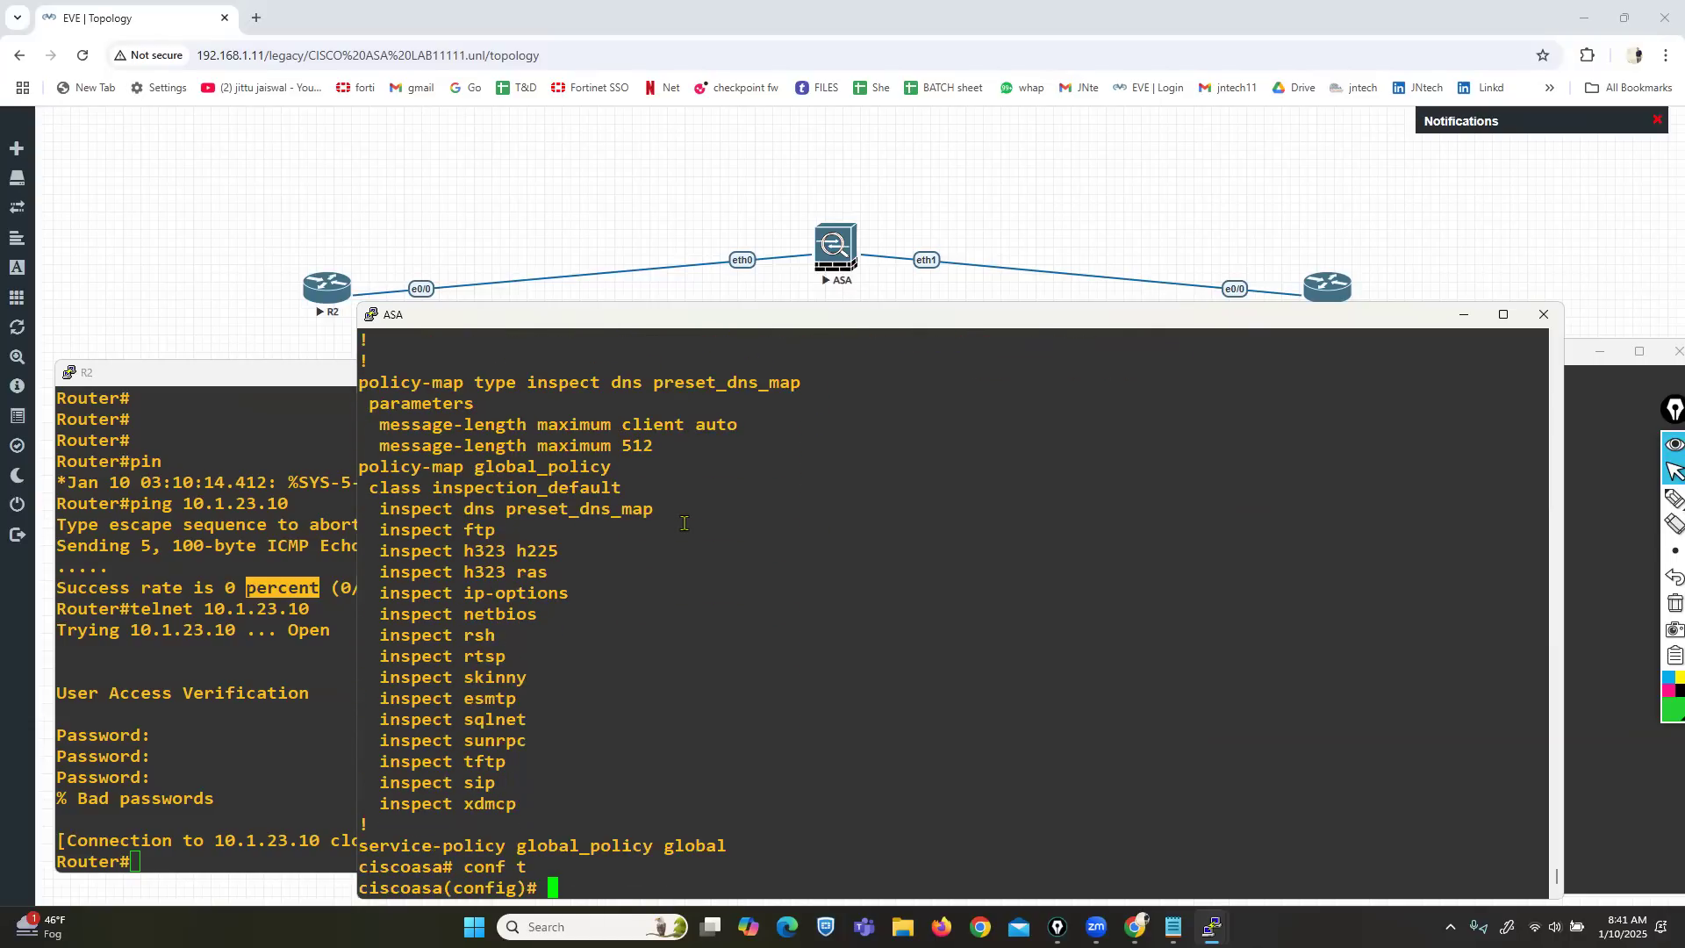
{"action": "triple_click", "coordinate": [544, 466]}
{"action": "right_click", "coordinate": [601, 512]}
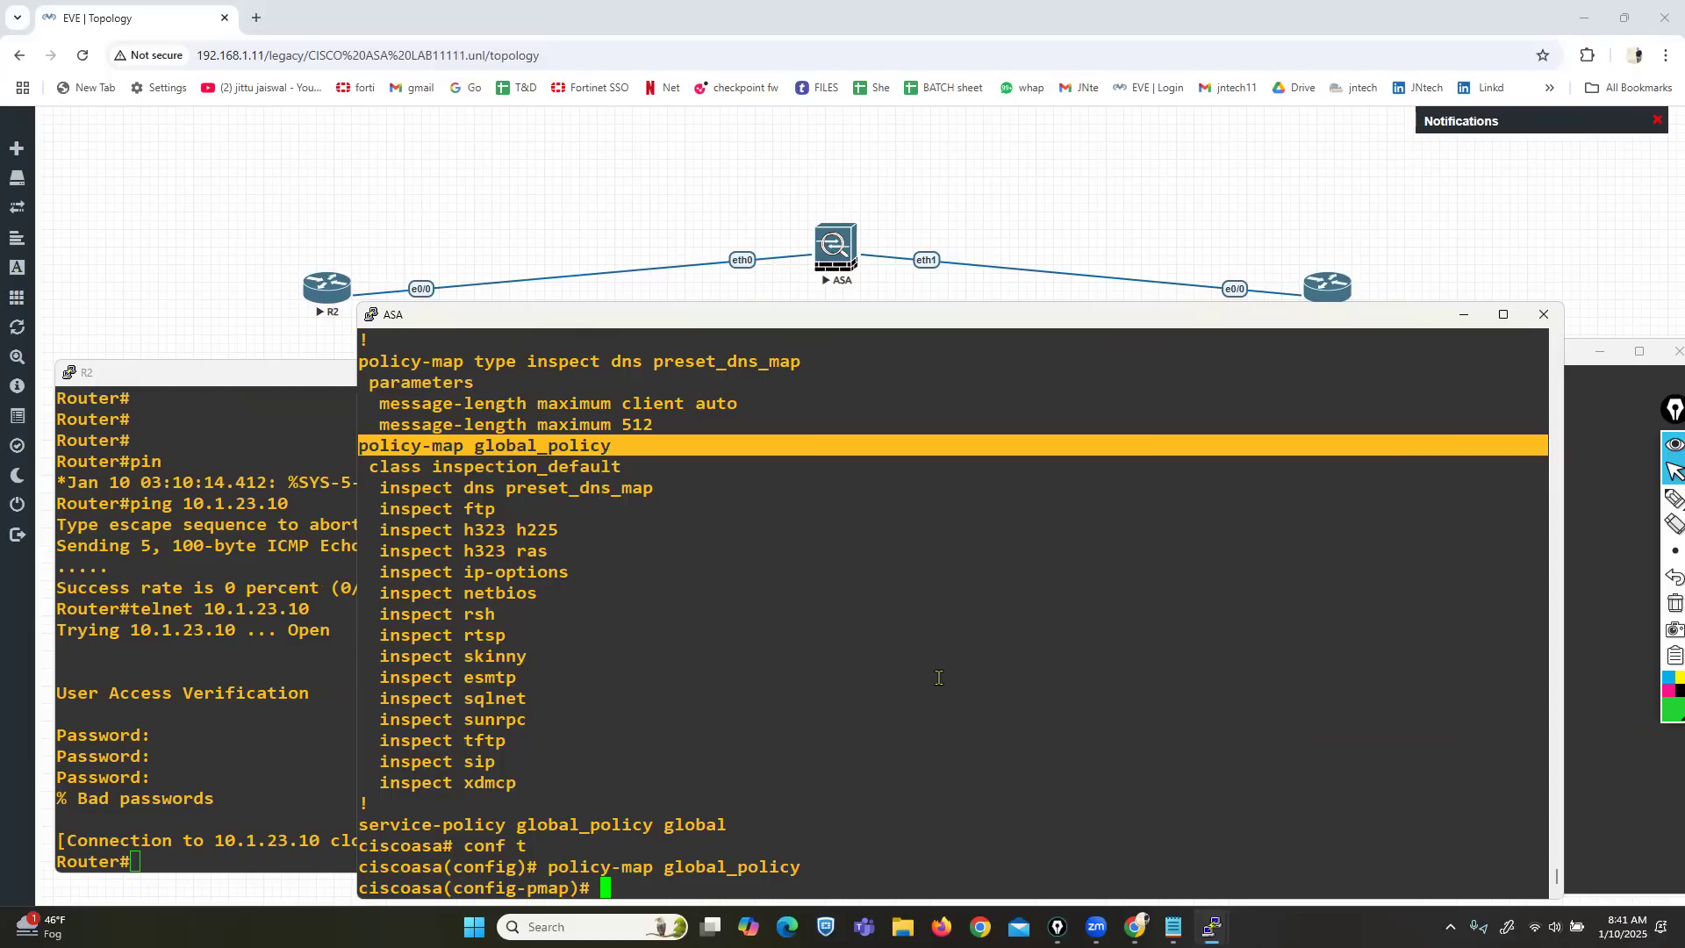
{"action": "triple_click", "coordinate": [539, 465]}
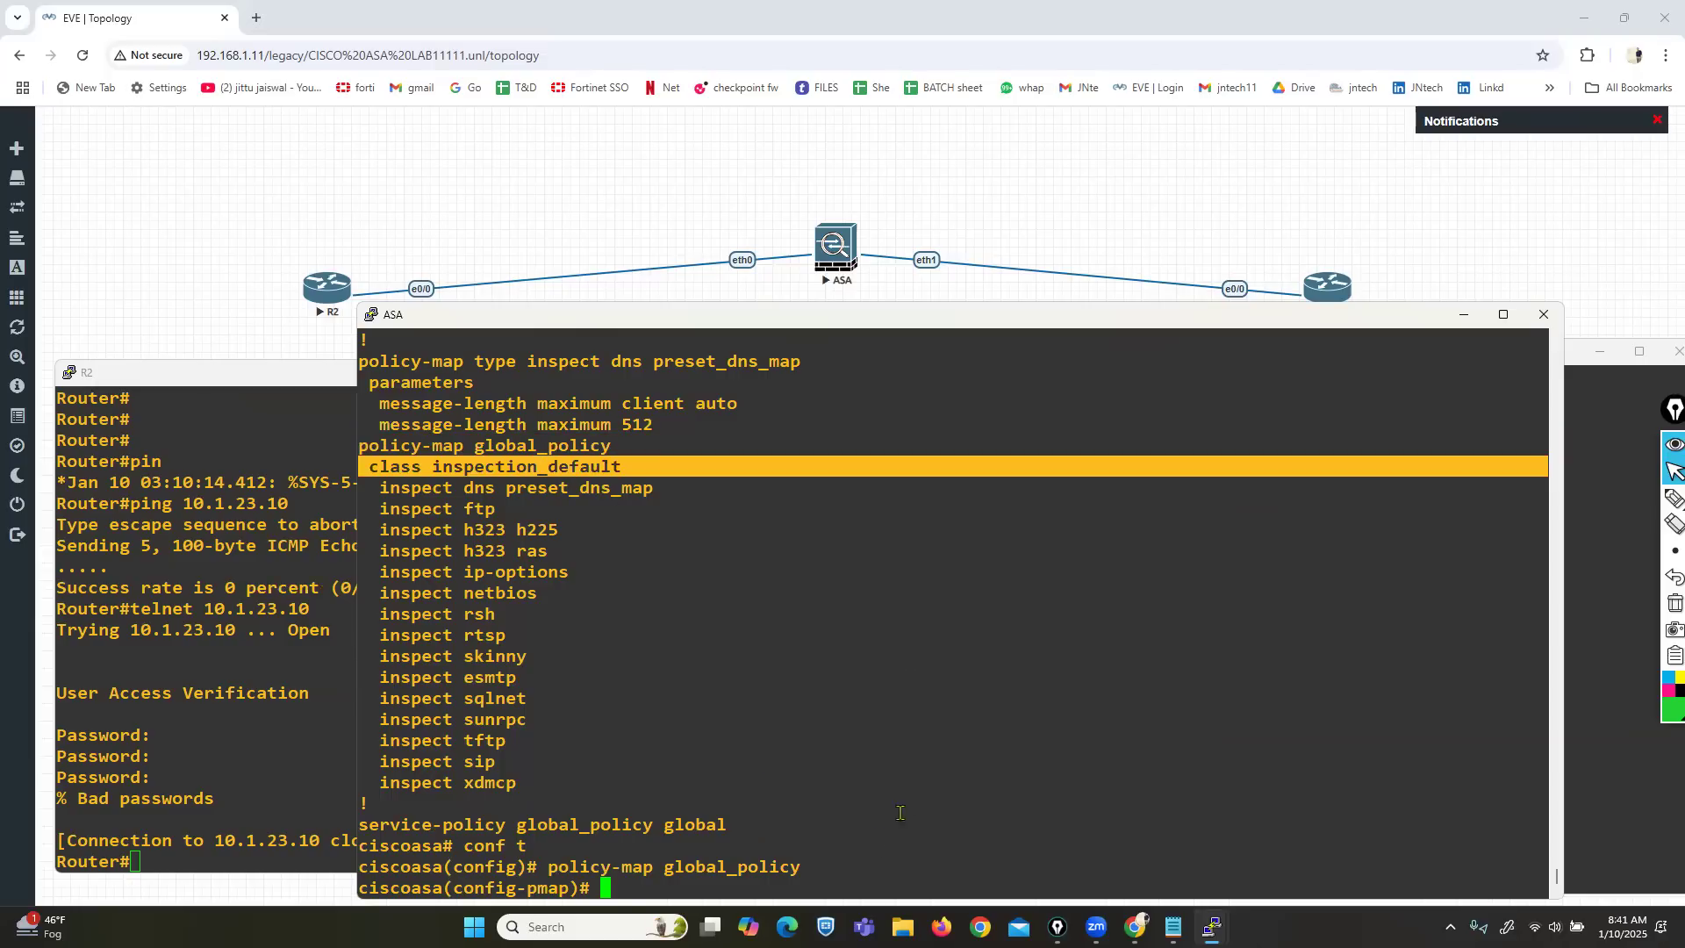
{"action": "right_click", "coordinate": [927, 799]}
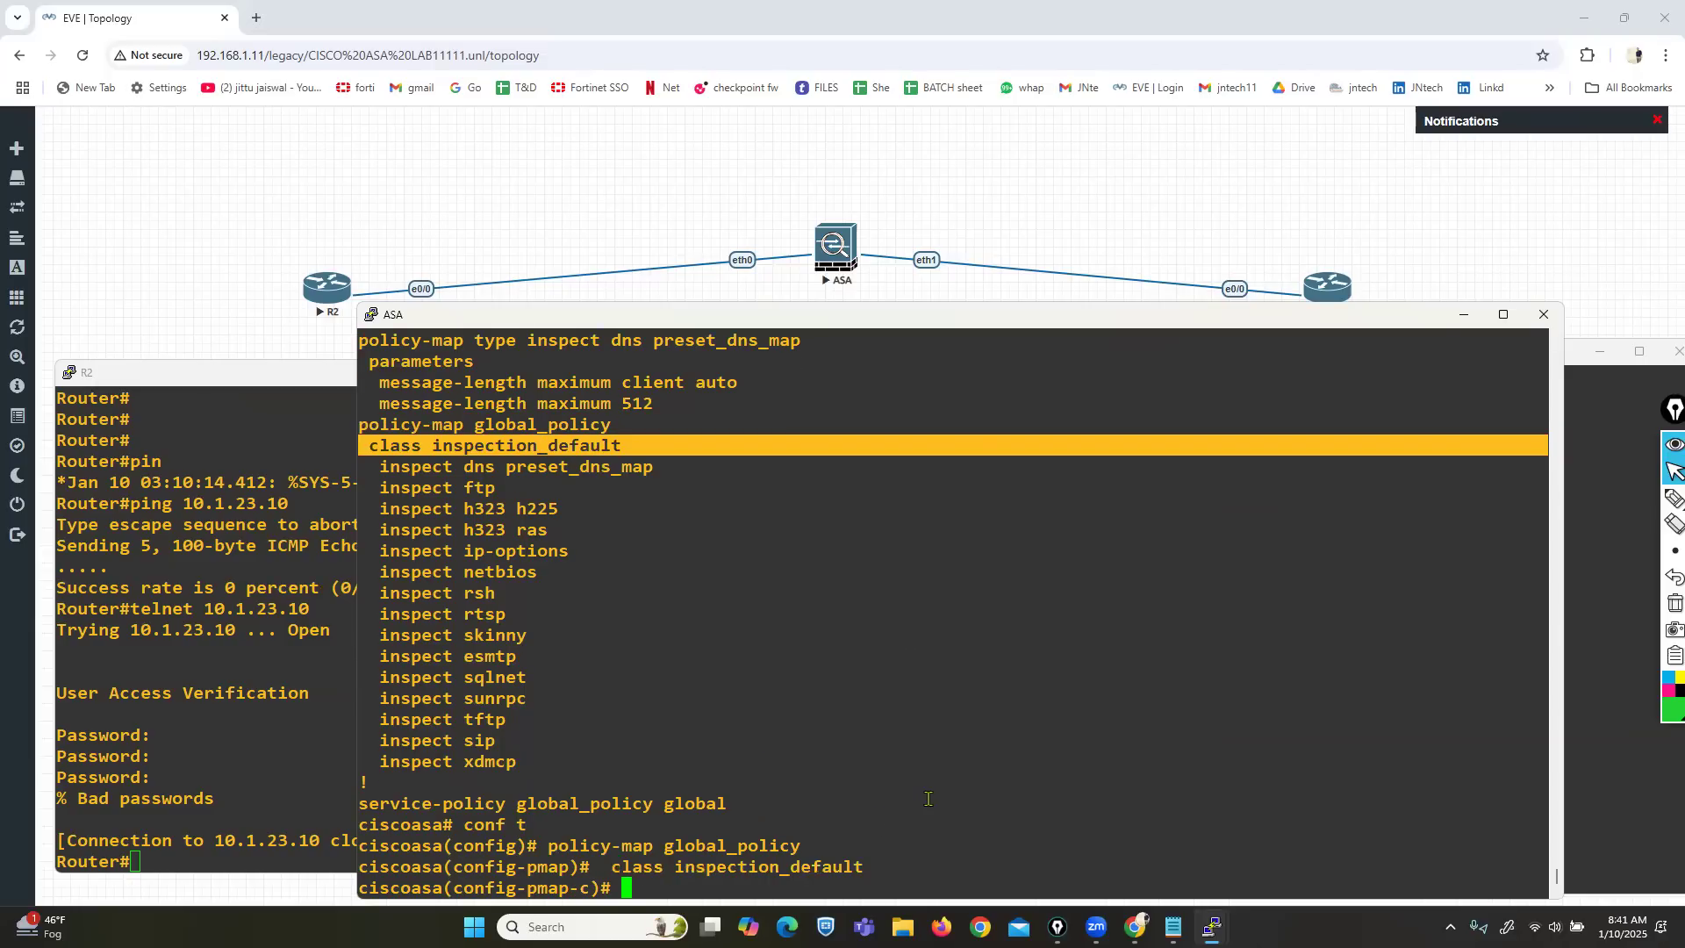
{"action": "type", "text": "inst"}
{"action": "key", "text": "Return"}
{"action": "type", "text": "ins"}
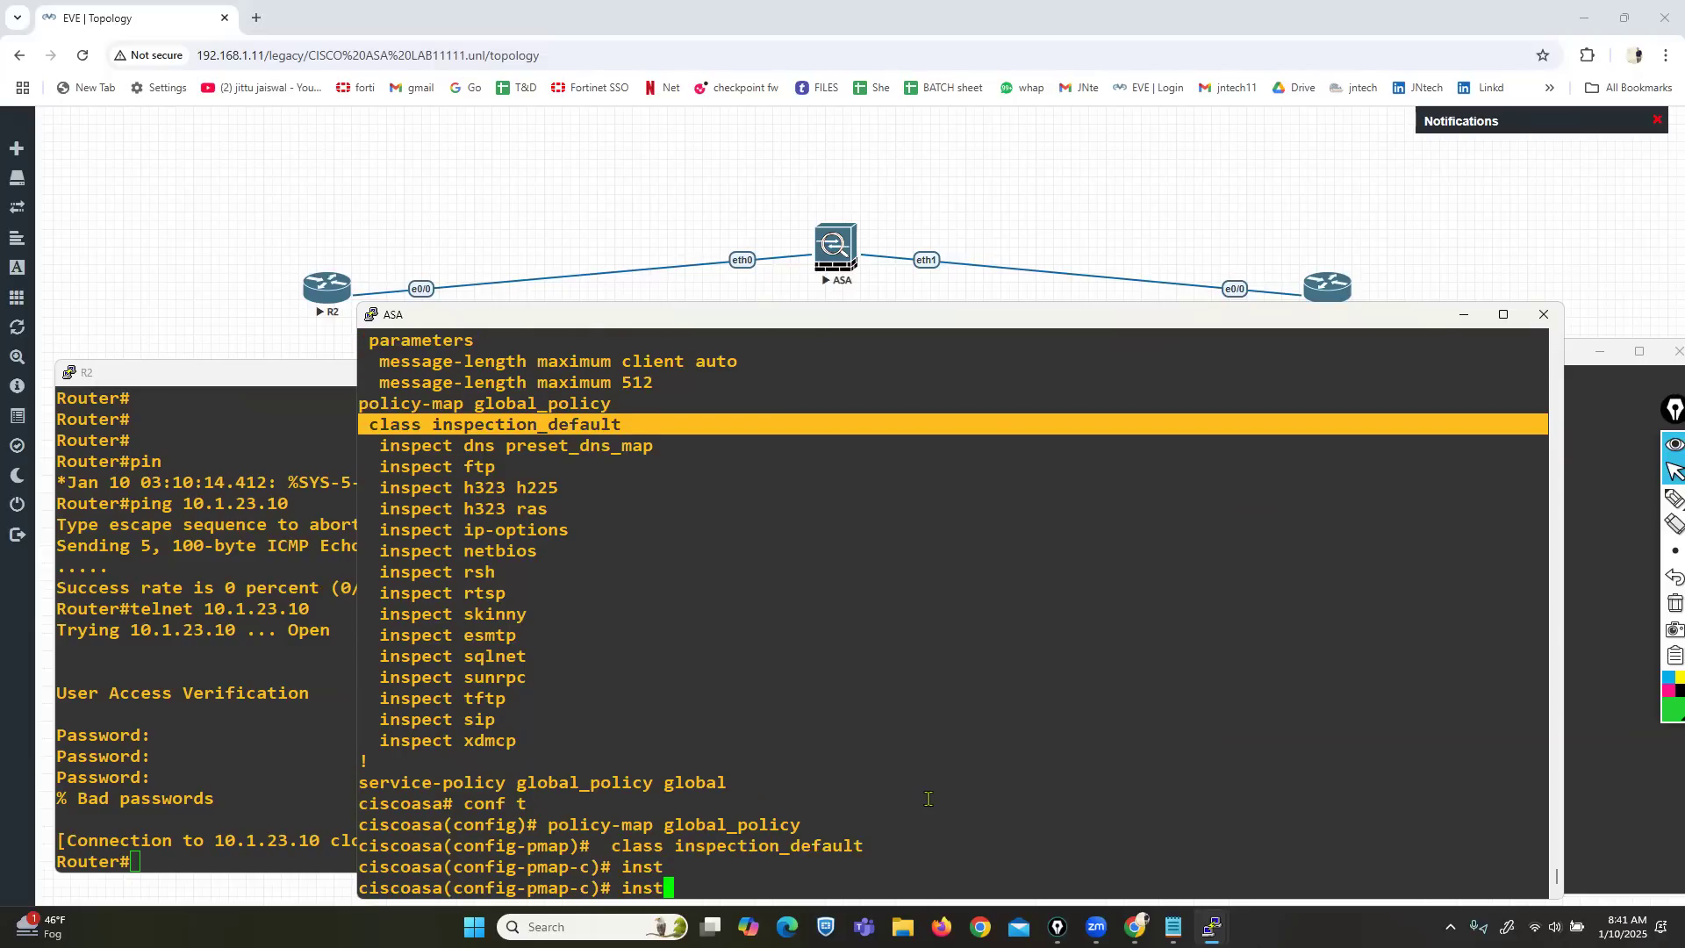
{"action": "key", "text": "Tab"}
{"action": "type", "text": "ic"}
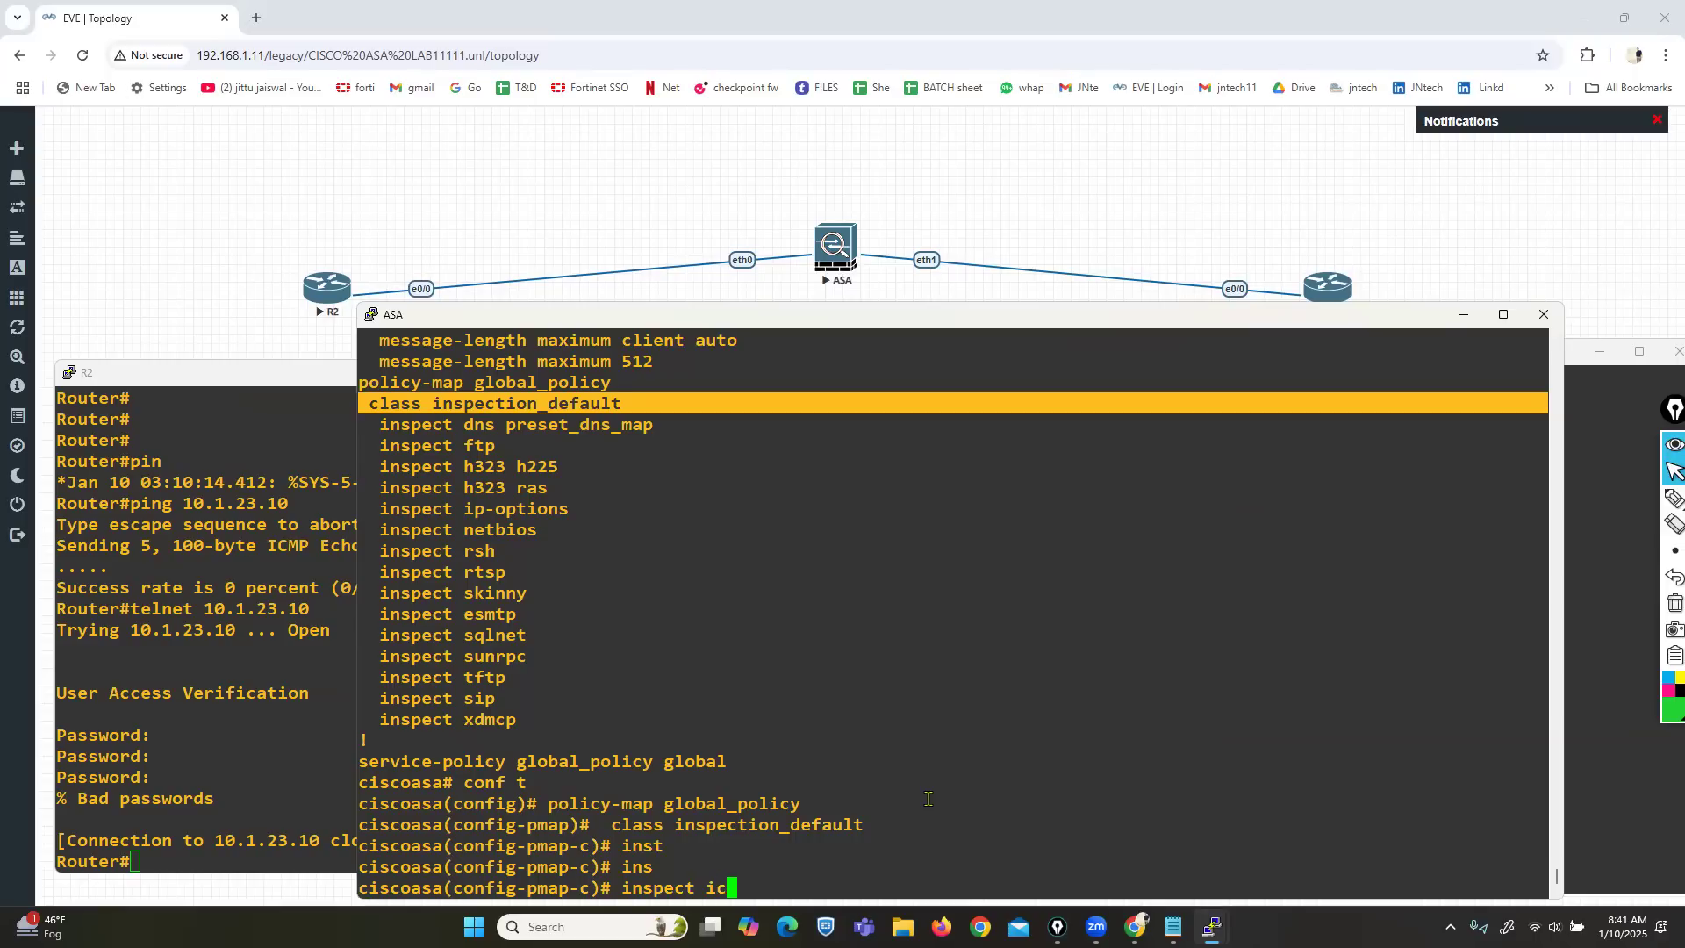
{"action": "key", "text": "Tab"}
{"action": "key", "text": "Return"}
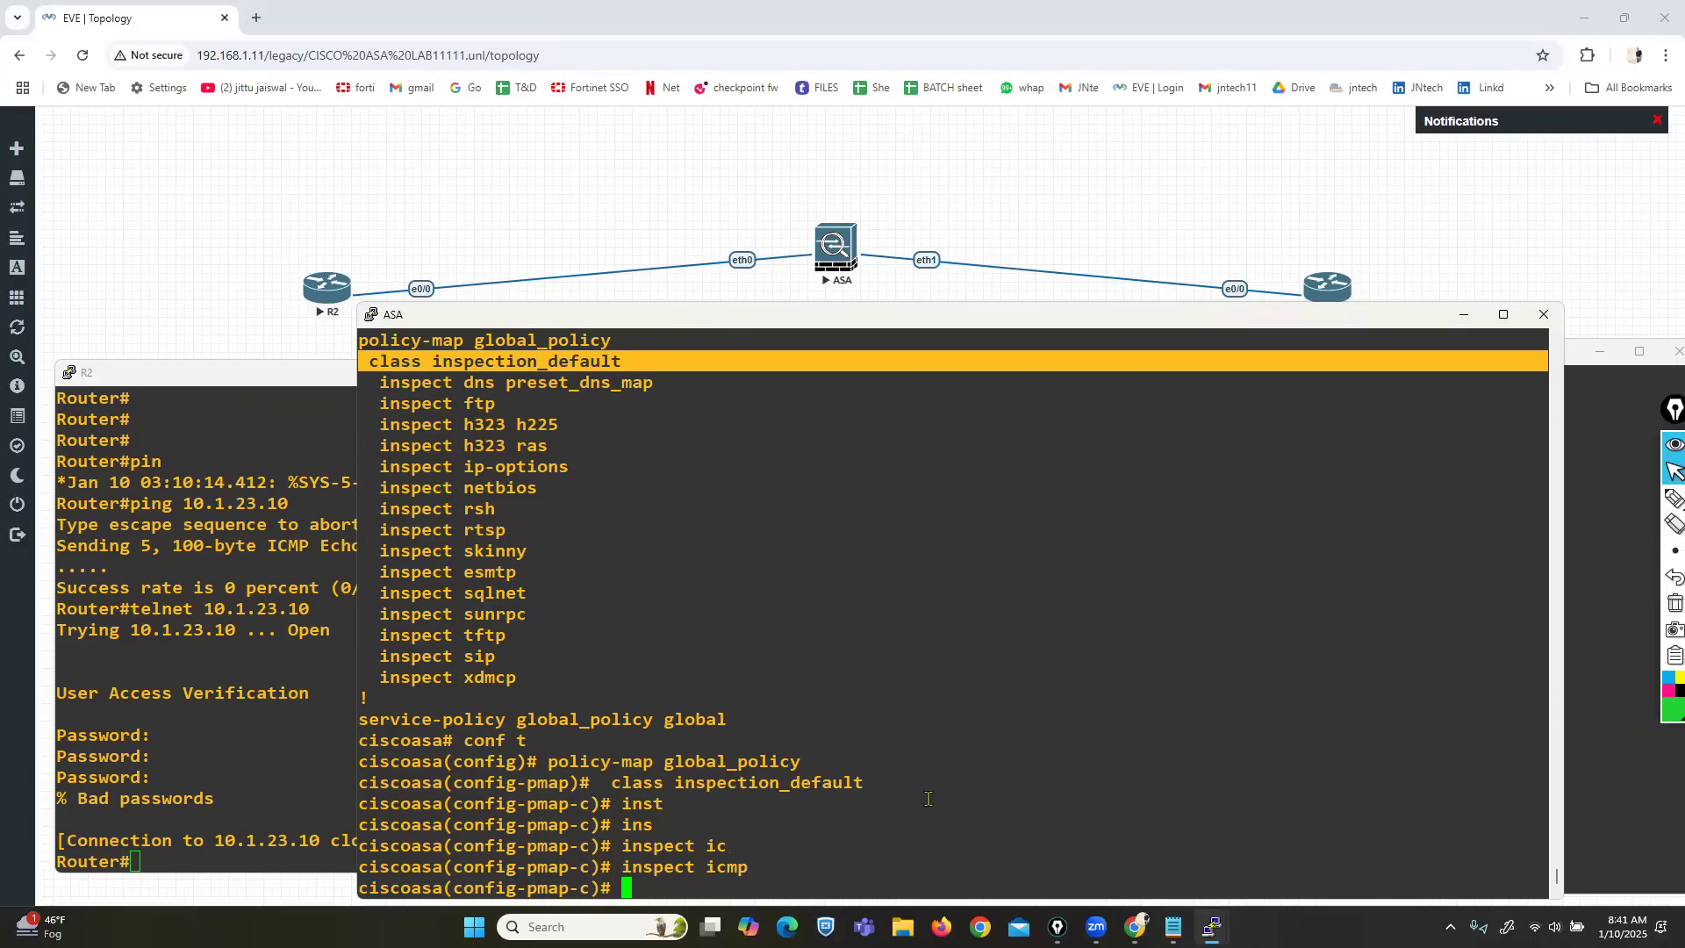
{"action": "type", "text": "exi"}
{"action": "key", "text": "Return"}
{"action": "key", "text": "Return"}
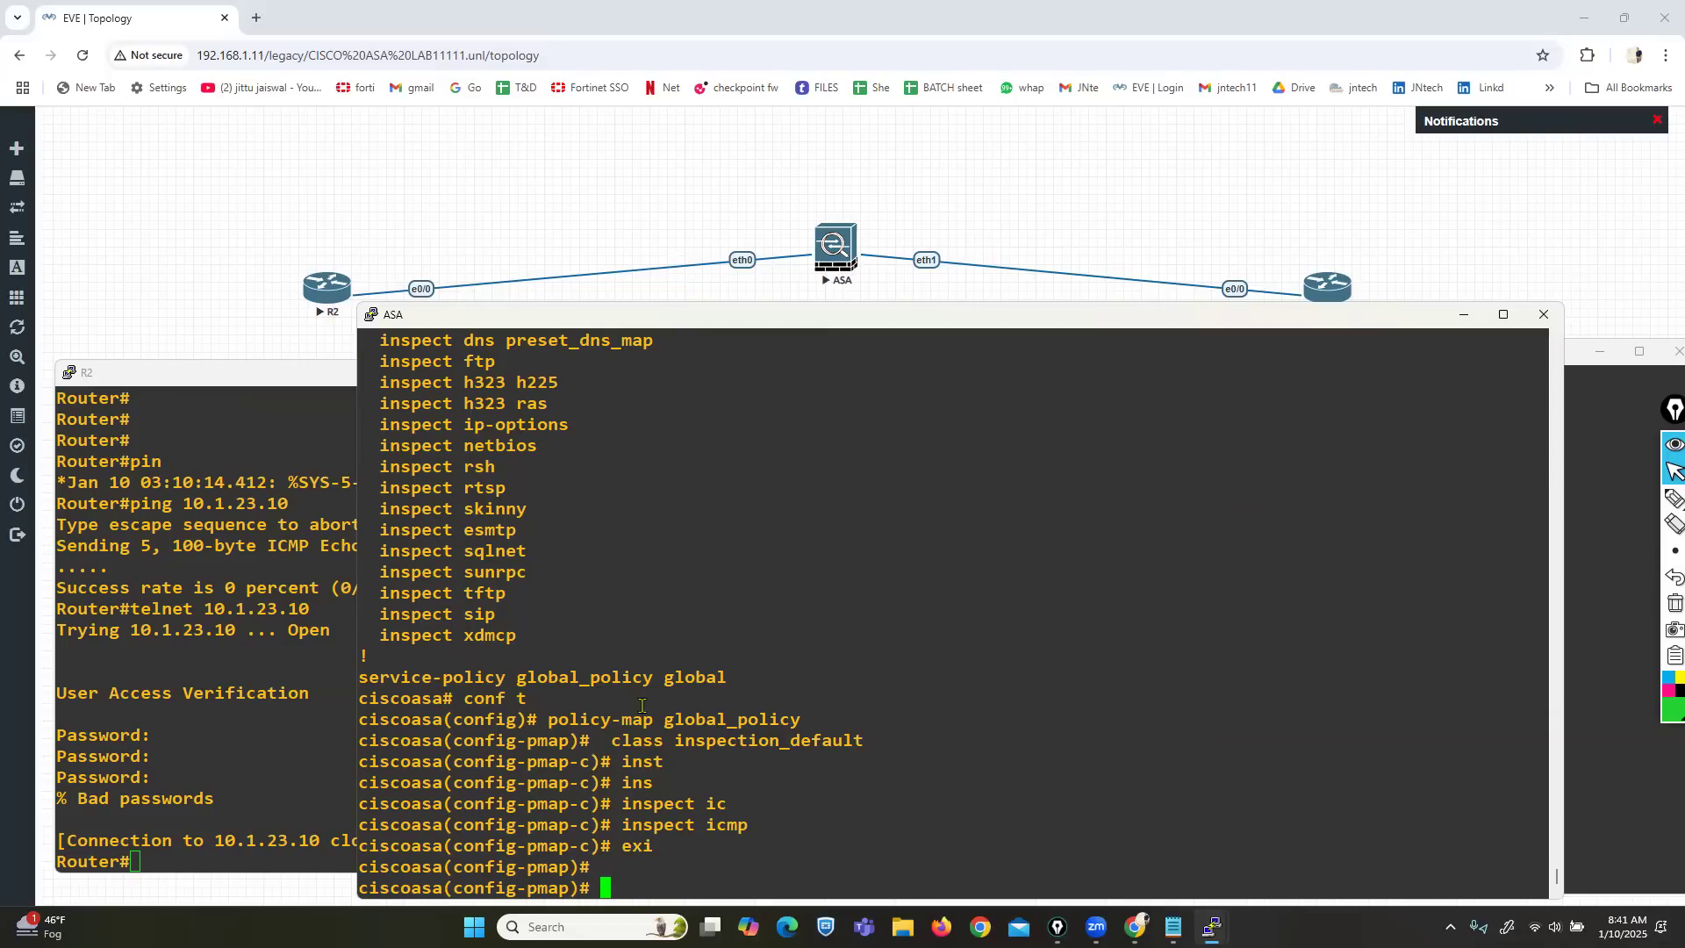
Enlarge the ASA console and highlight the policy-map global_policy line.
{"action": "left_click_drag", "start_coordinate": [676, 720], "coordinate": [790, 720]}
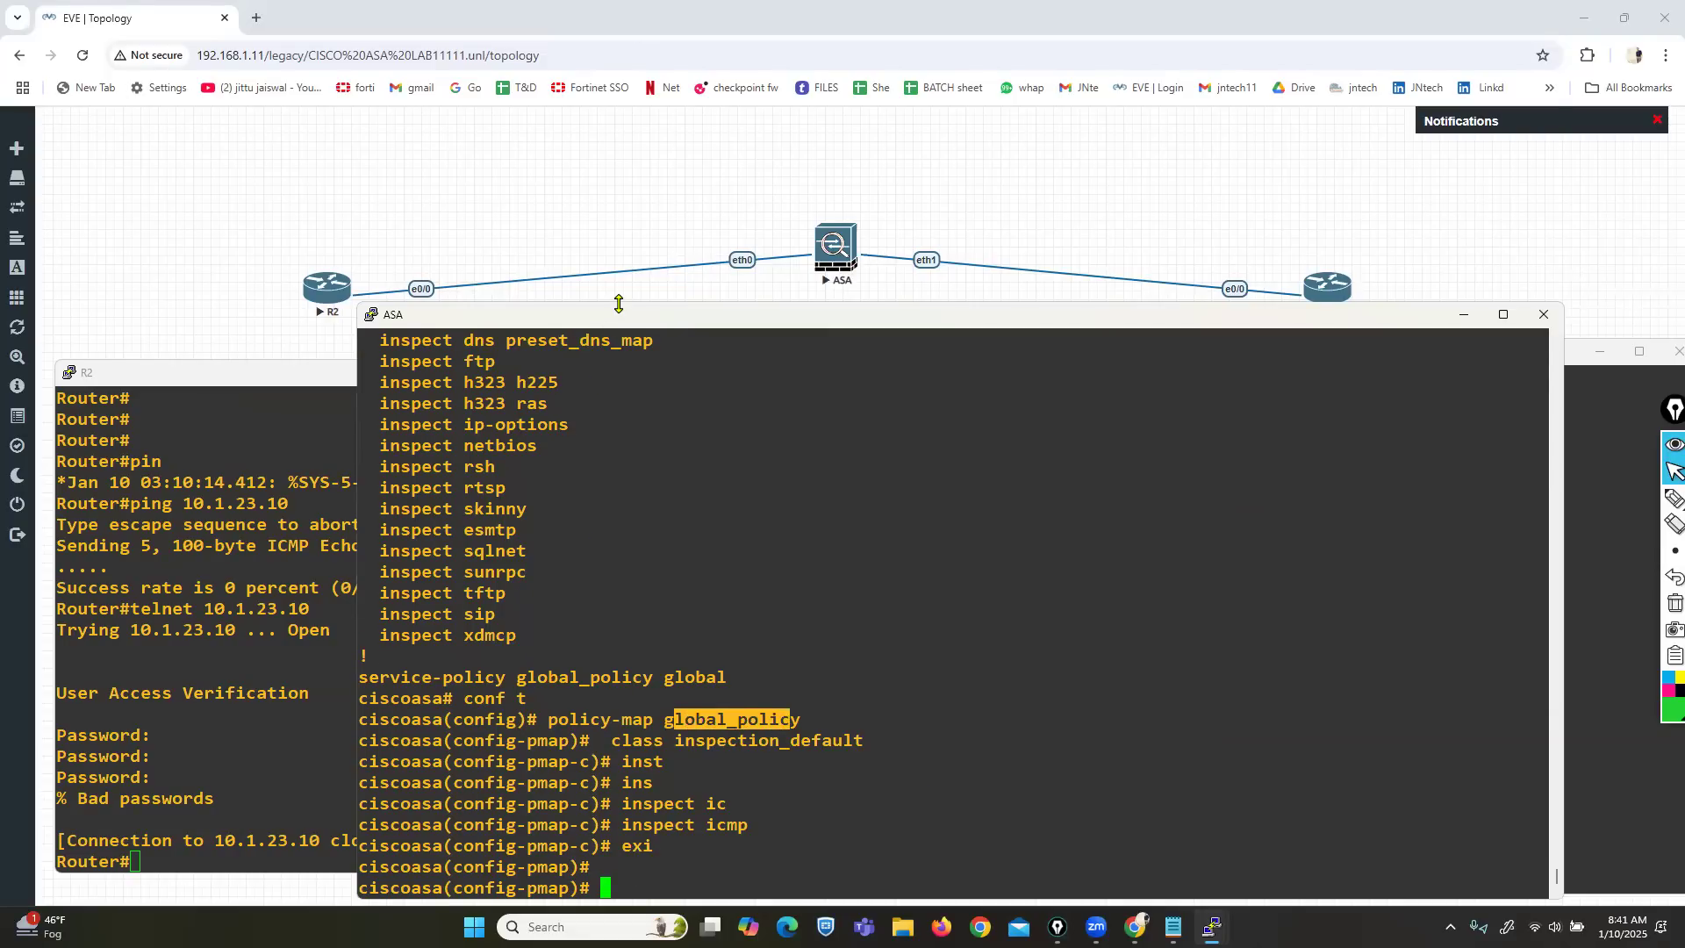
{"action": "left_click_drag", "start_coordinate": [619, 304], "coordinate": [618, 50]}
{"action": "left_click_drag", "start_coordinate": [422, 299], "coordinate": [614, 289]}
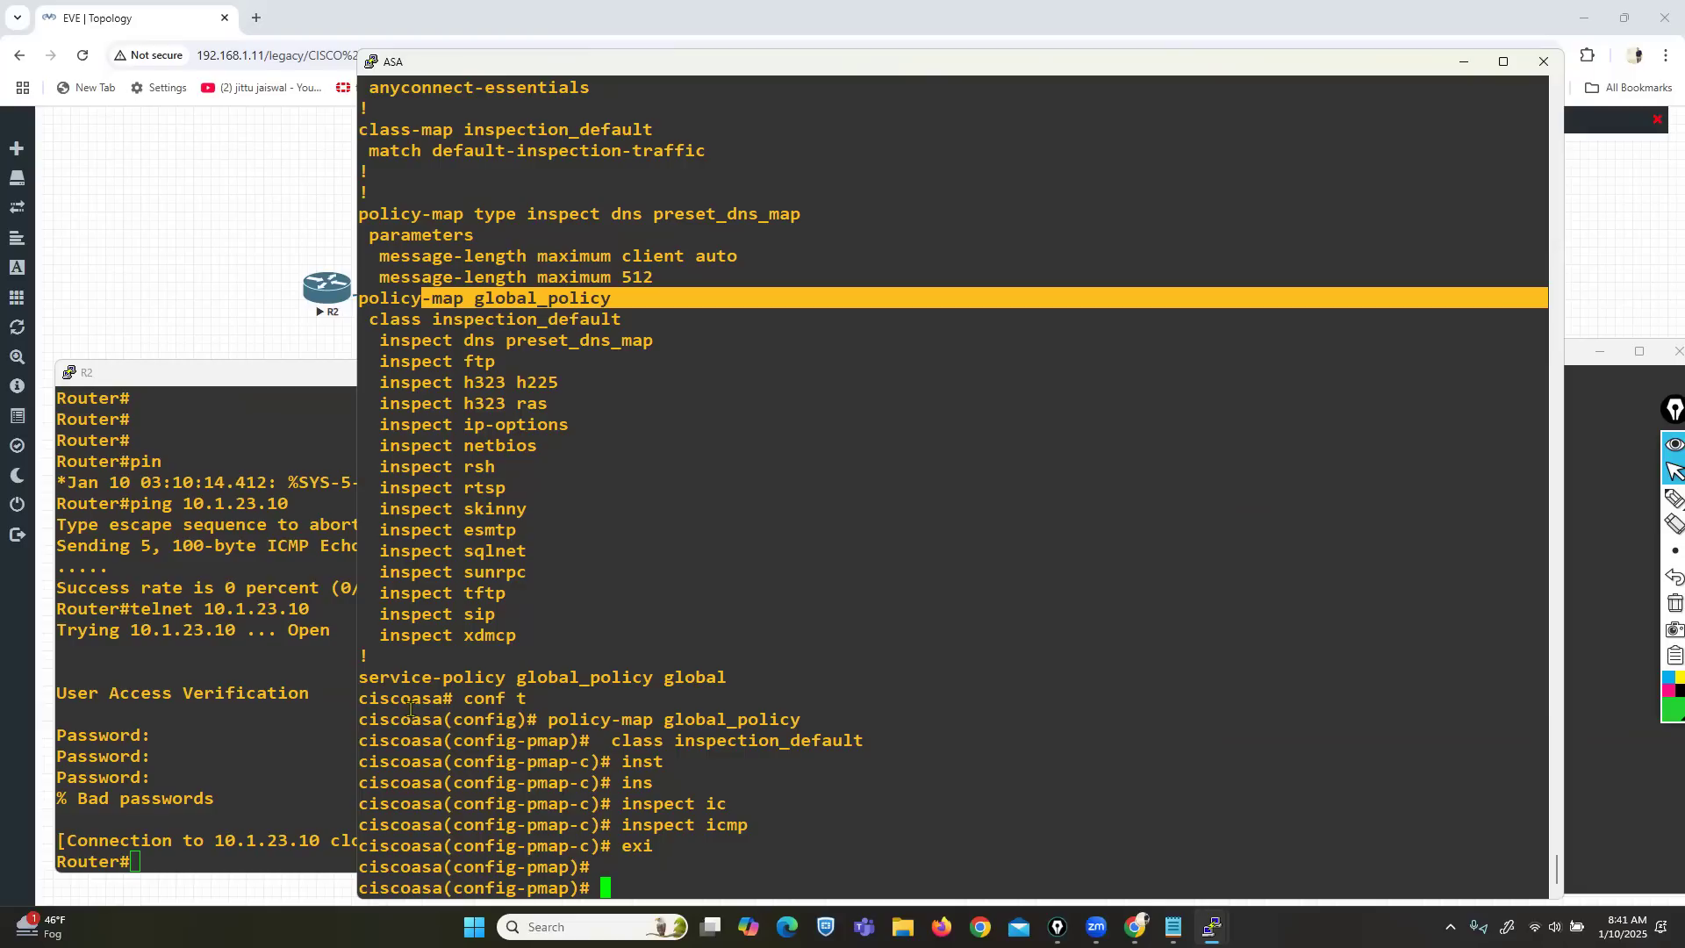
Point out the global_policy service-policy line, exit the policy-map, and copy the service-policy text.
{"action": "left_click", "coordinate": [367, 675]}
{"action": "left_click_drag", "start_coordinate": [368, 675], "coordinate": [624, 676]}
{"action": "left_click_drag", "start_coordinate": [465, 298], "coordinate": [605, 303]}
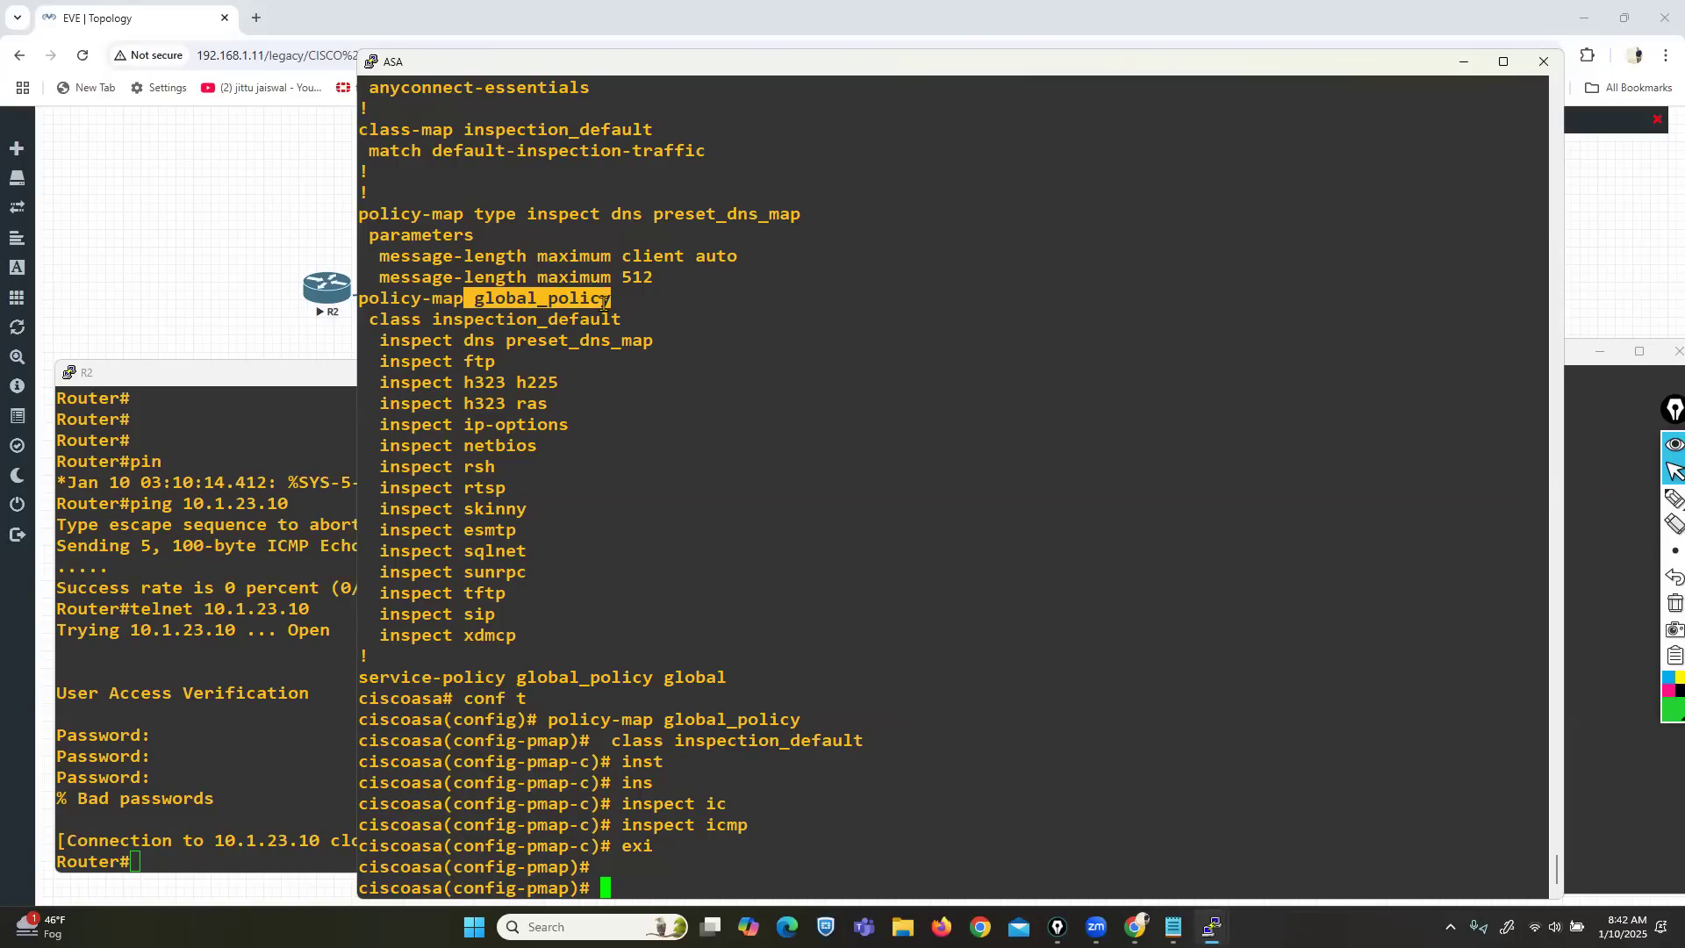
{"action": "left_click_drag", "start_coordinate": [390, 678], "coordinate": [729, 675]}
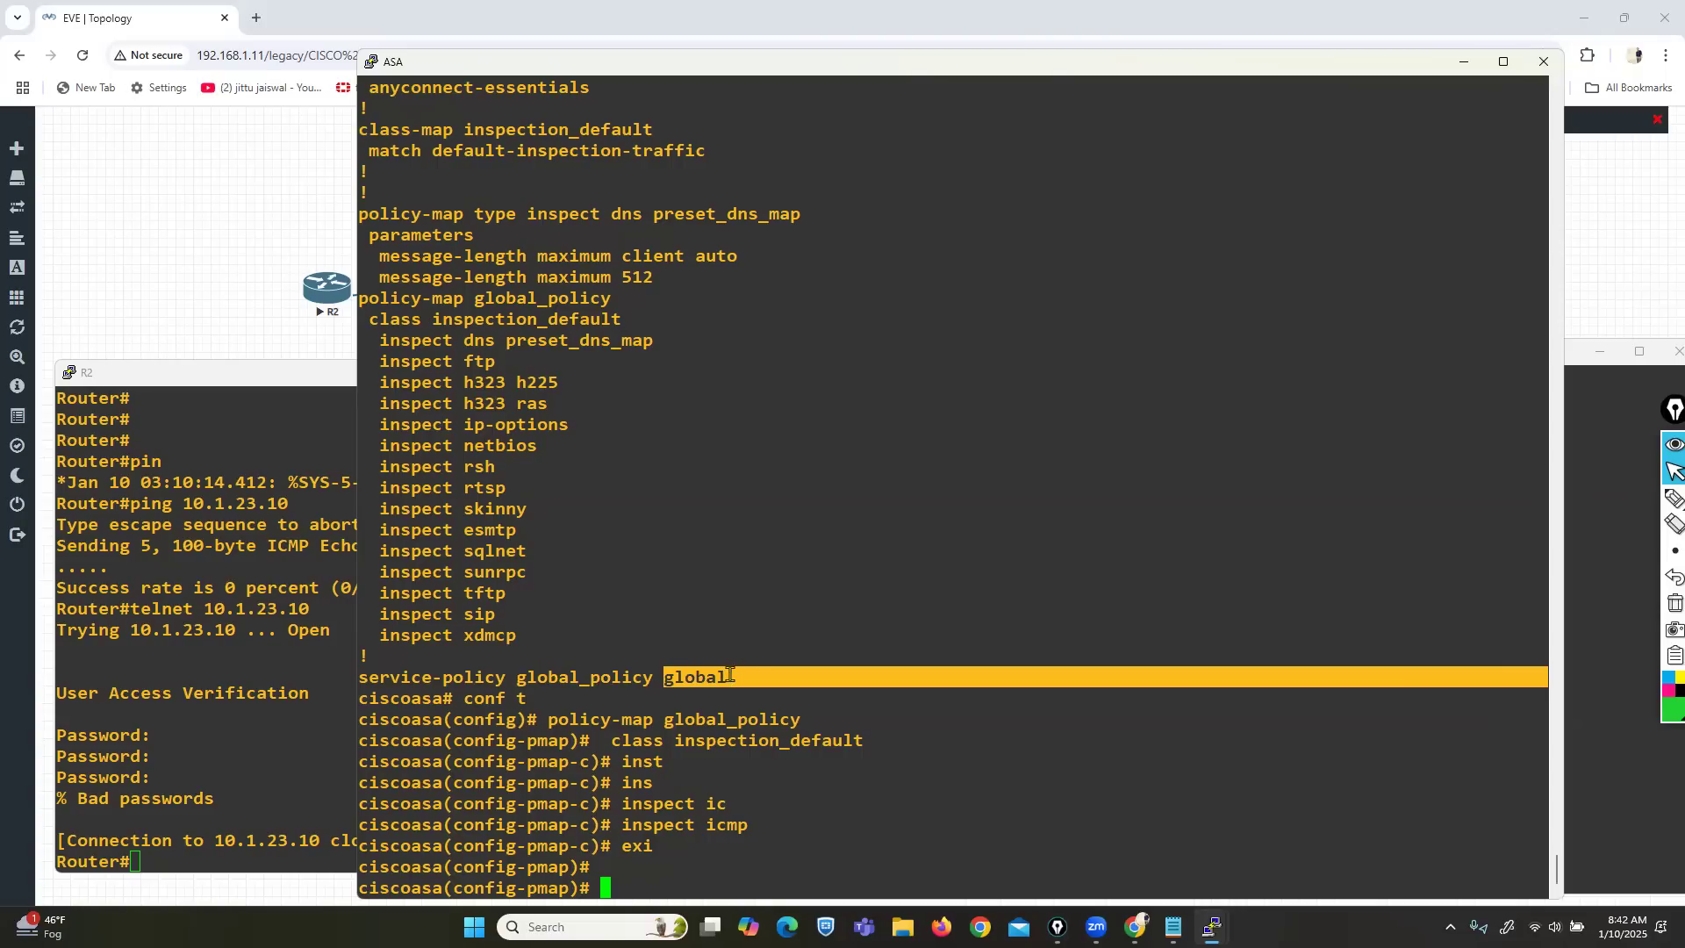
{"action": "left_click", "coordinate": [746, 677]}
{"action": "type", "text": "exit"}
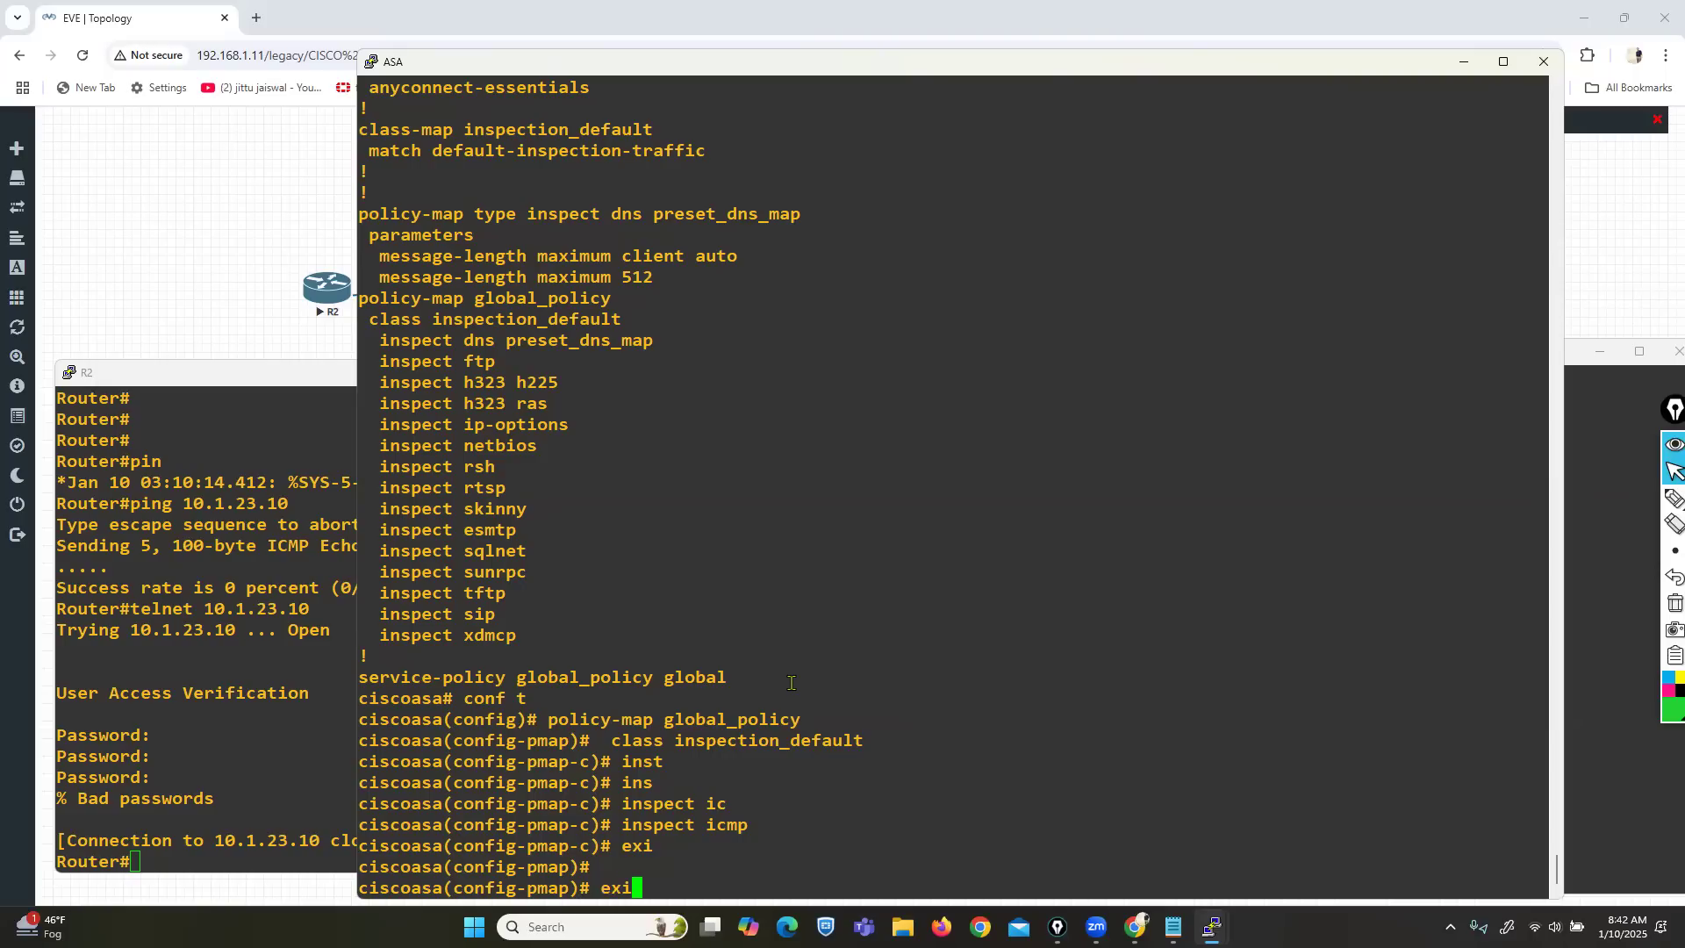
{"action": "key", "text": "Return"}
{"action": "key", "text": "Return"}
{"action": "key", "text": "Return"}
{"action": "left_click_drag", "start_coordinate": [653, 614], "coordinate": [363, 616]}
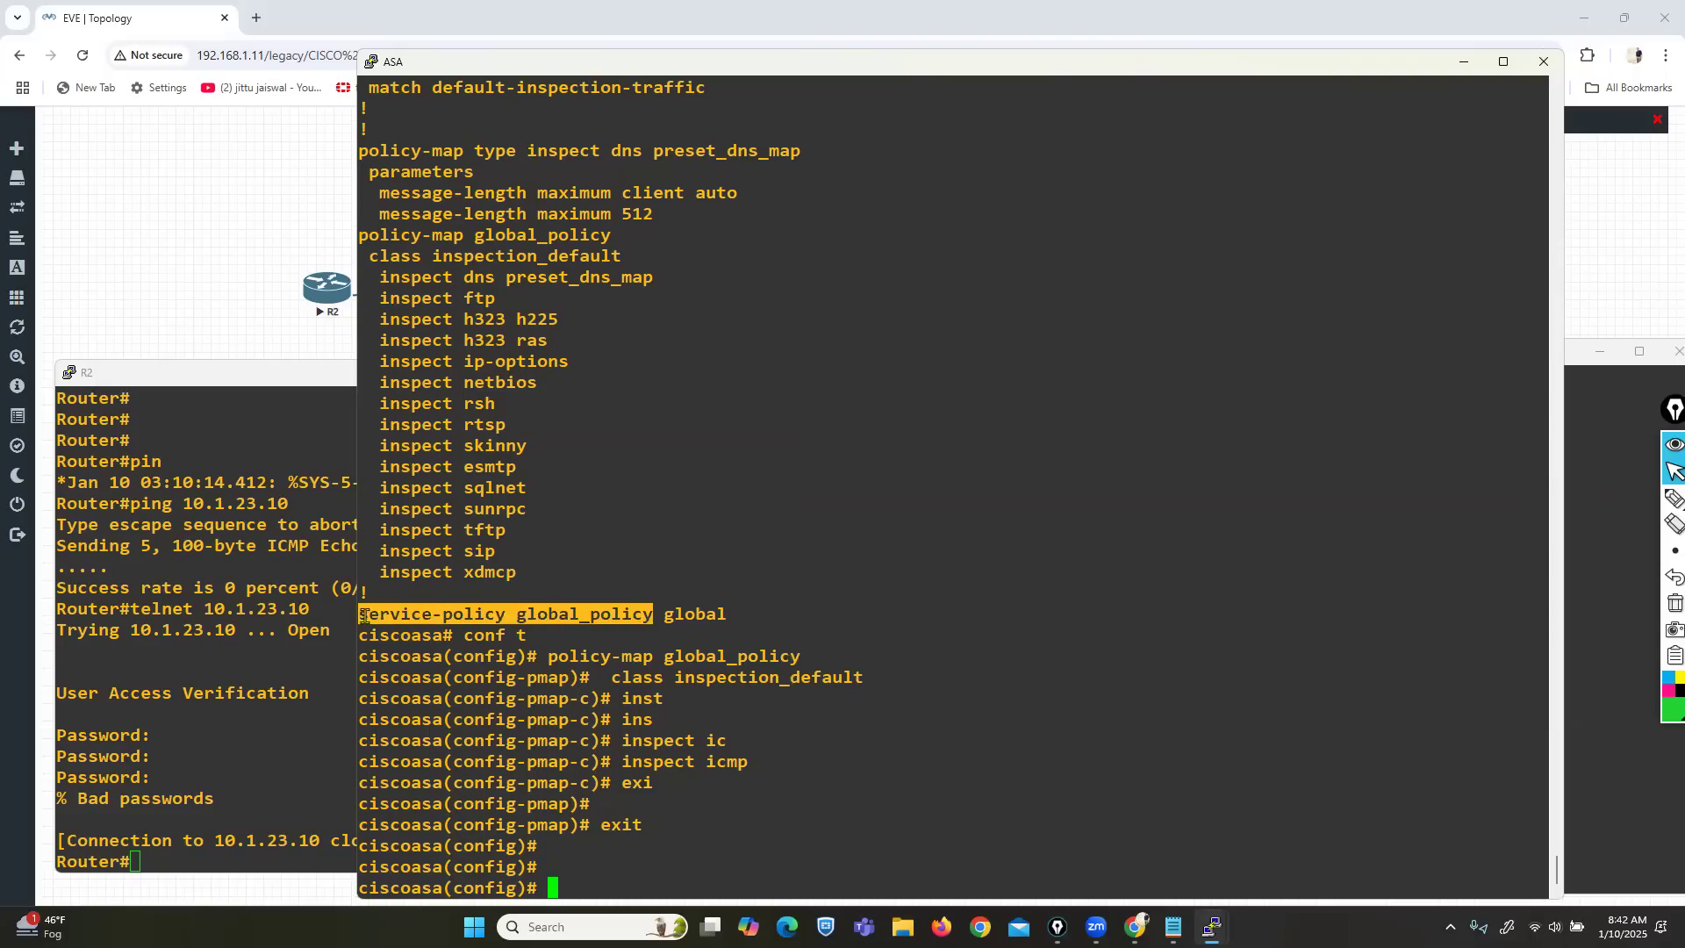
Query 'service-policy global_policy ?' on the ASA to compare global and interface options, then erase it.
{"action": "right_click", "coordinate": [718, 797]}
{"action": "type", "text": "?"}
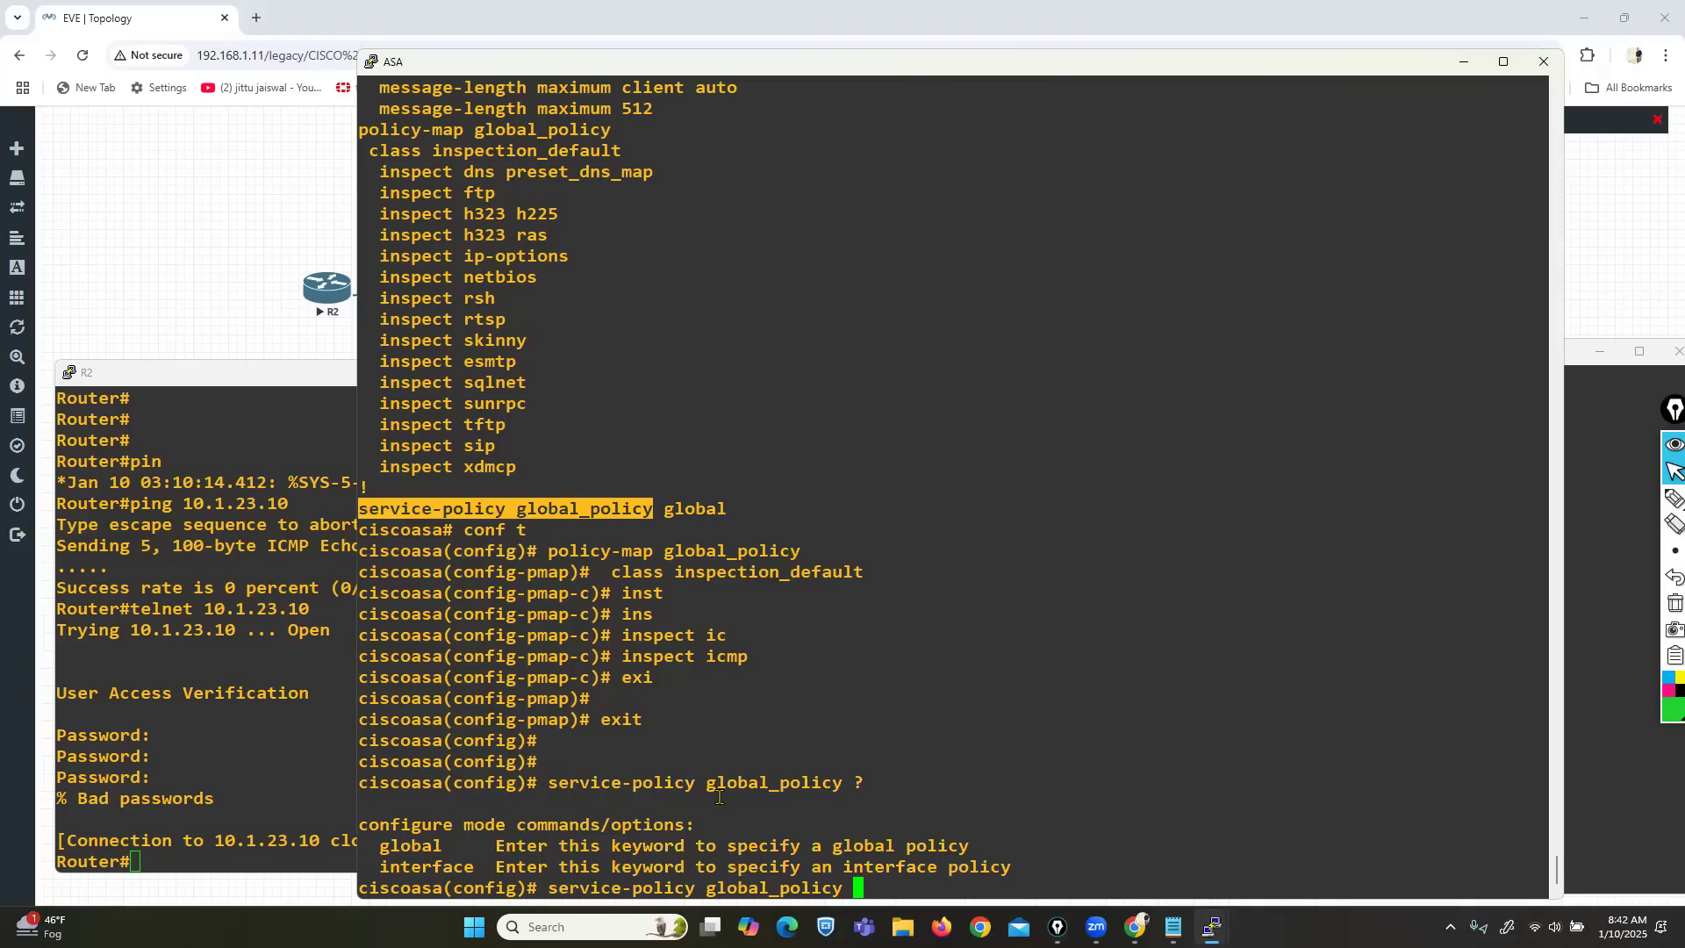
{"action": "left_click", "coordinate": [405, 867]}
{"action": "left_click_drag", "start_coordinate": [392, 867], "coordinate": [465, 865]}
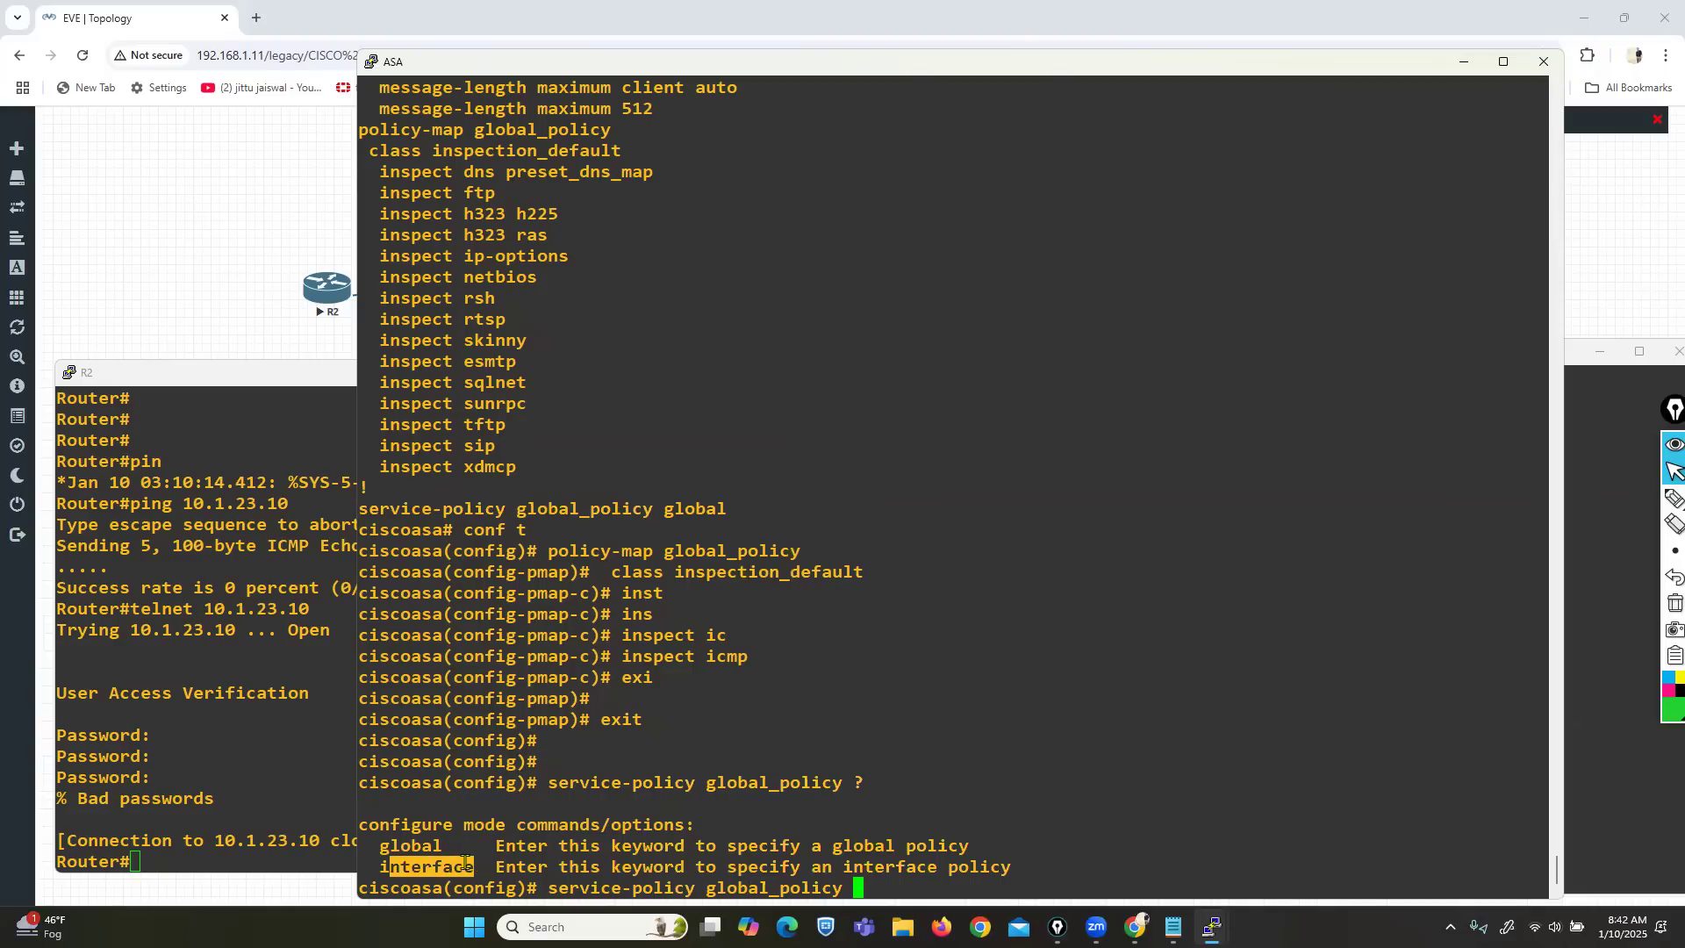
{"action": "left_click_drag", "start_coordinate": [663, 508], "coordinate": [735, 506]}
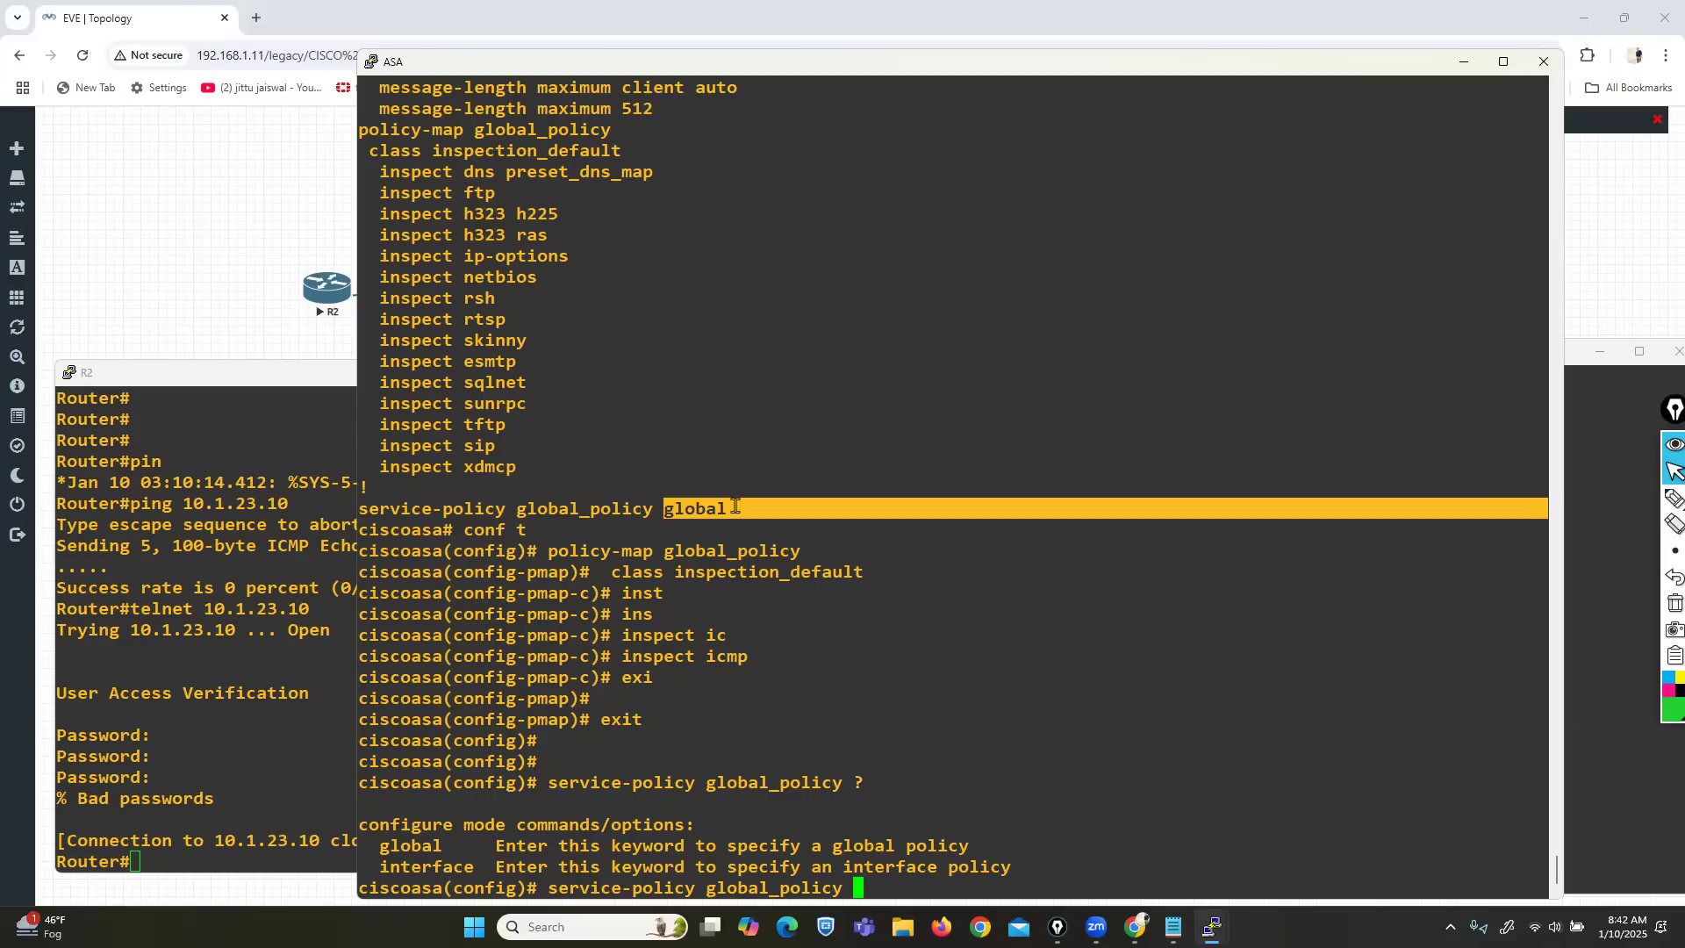
{"action": "key", "text": "BackSpace"}
{"action": "key", "text": "BackSpace"}
{"action": "key", "text": "BackSpace"}
{"action": "key", "text": "BackSpace"}
{"action": "key", "text": "BackSpace"}
{"action": "key", "text": "BackSpace"}
{"action": "key", "text": "BackSpace"}
{"action": "key", "text": "BackSpace"}
{"action": "key", "text": "BackSpace"}
{"action": "key", "text": "BackSpace"}
{"action": "key", "text": "BackSpace"}
{"action": "key", "text": "BackSpace"}
{"action": "key", "text": "BackSpace"}
{"action": "key", "text": "BackSpace"}
{"action": "key", "text": "BackSpace"}
{"action": "key", "text": "BackSpace"}
{"action": "key", "text": "BackSpace"}
{"action": "key", "text": "BackSpace"}
{"action": "key", "text": "BackSpace"}
{"action": "key", "text": "BackSpace"}
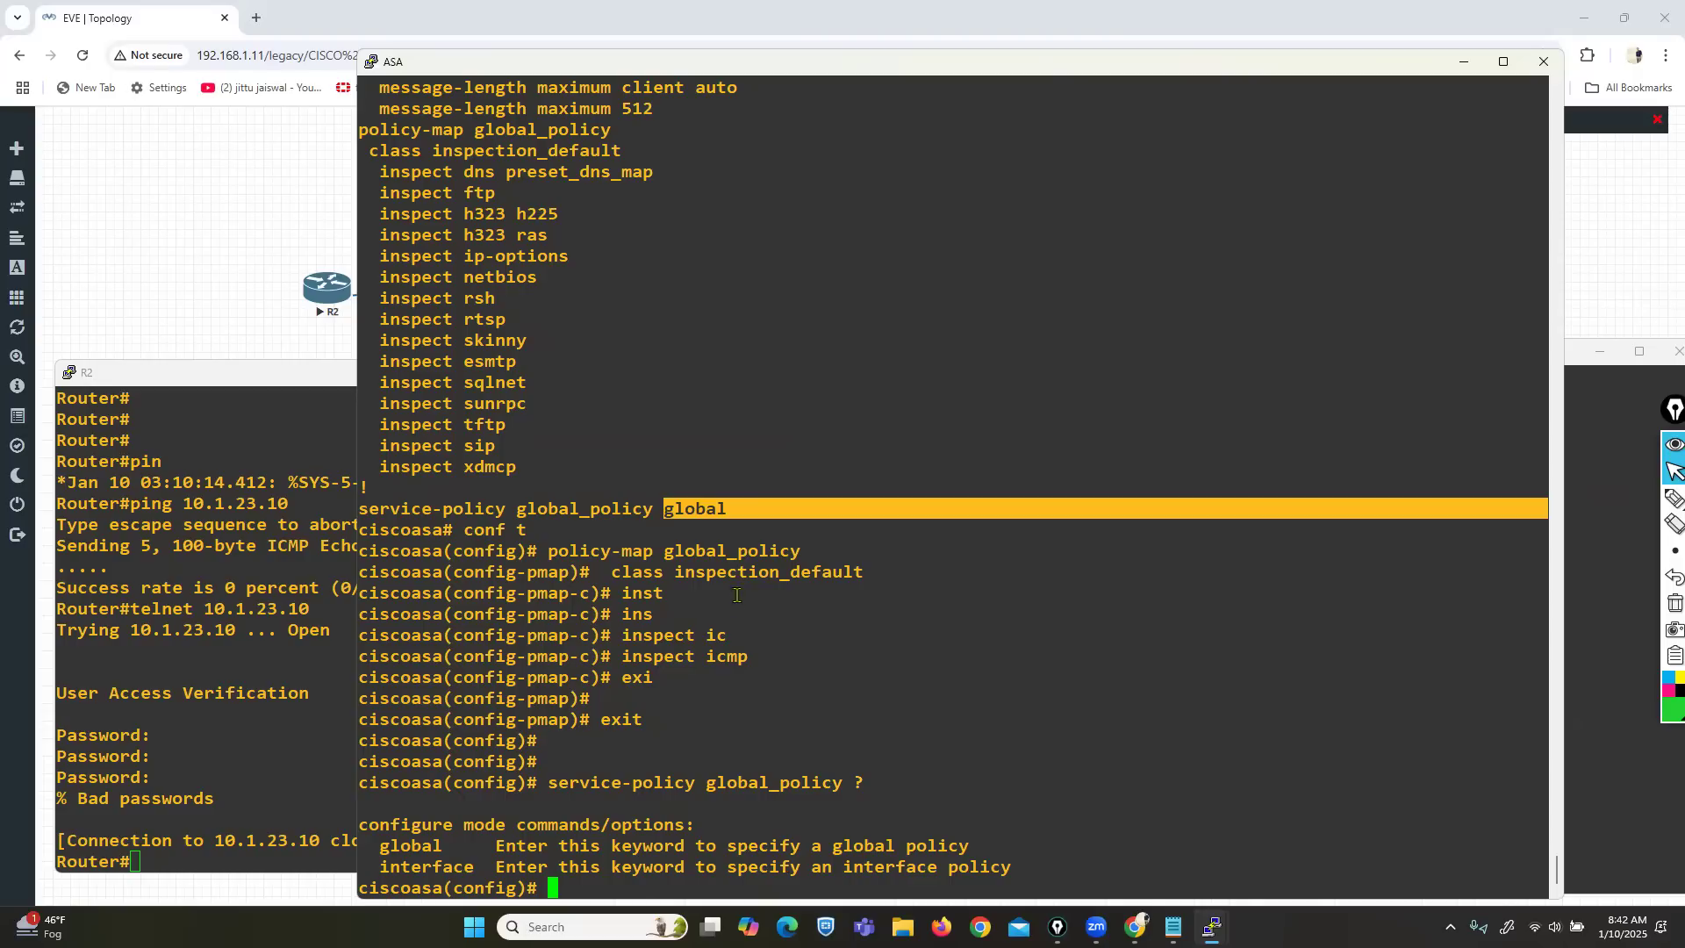
Point out inspect icmp, then recall the previous ping command on R2.
{"action": "left_click_drag", "start_coordinate": [707, 654], "coordinate": [747, 653]}
{"action": "left_click", "coordinate": [222, 649]}
{"action": "key", "text": "Up"}
Rerun the ping to 10.1.23.10 (100 percent), review the ASA inspect list, and open File Explorer.
{"action": "key", "text": "Return"}
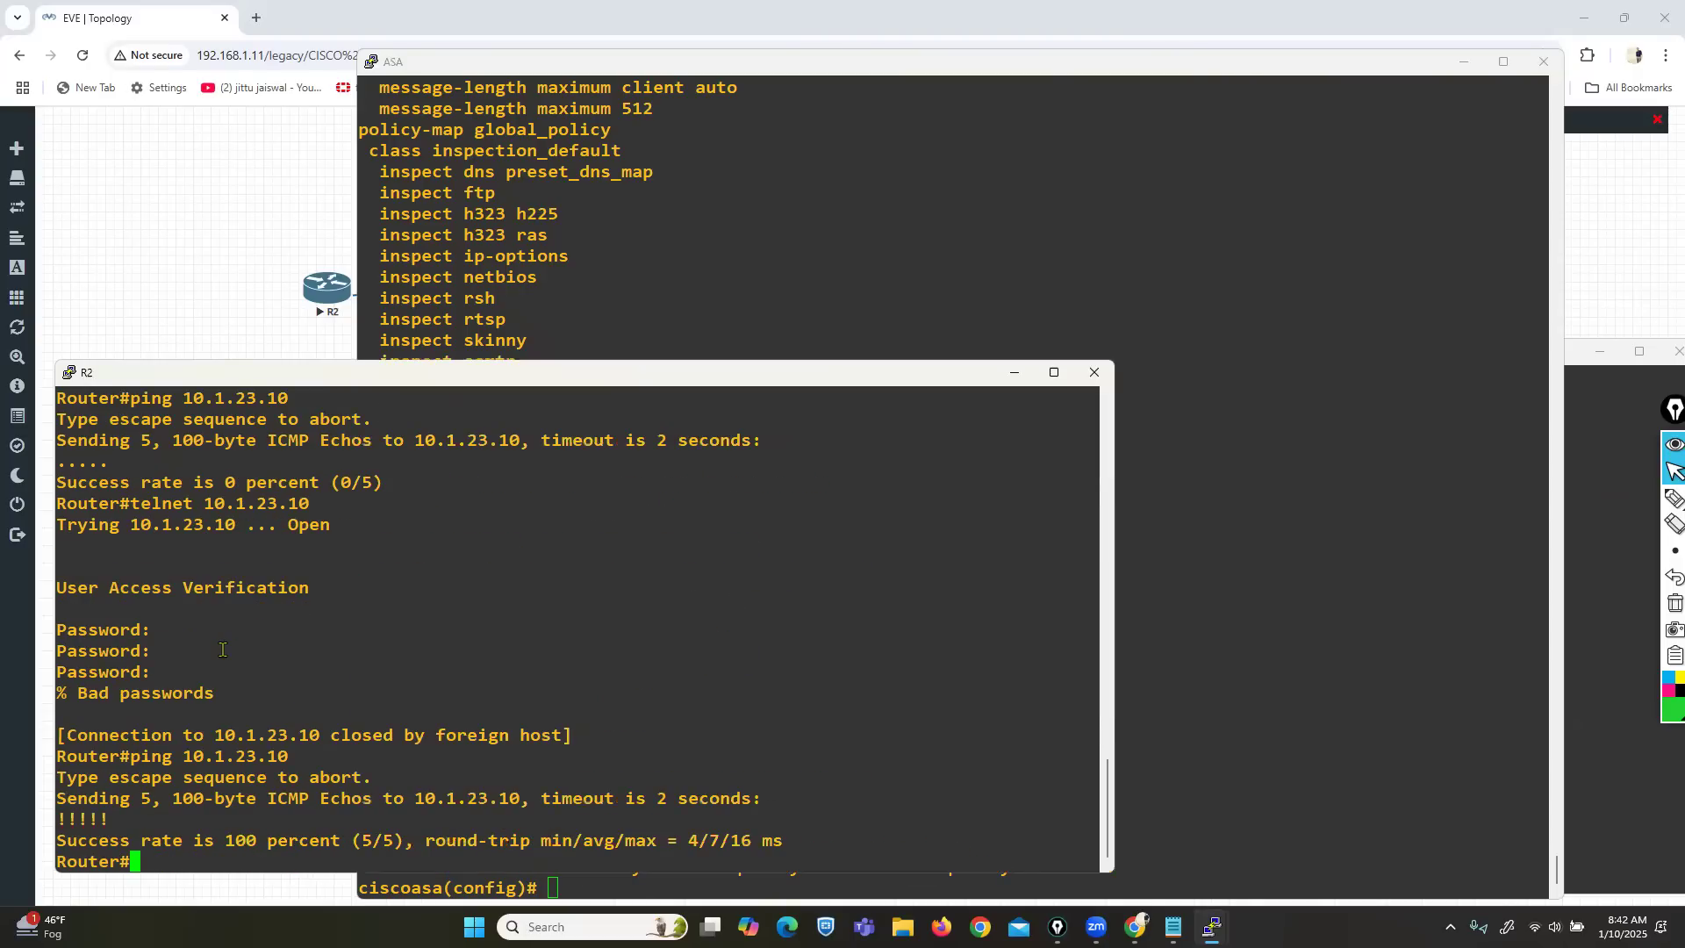
{"action": "left_click_drag", "start_coordinate": [175, 840], "coordinate": [299, 840]}
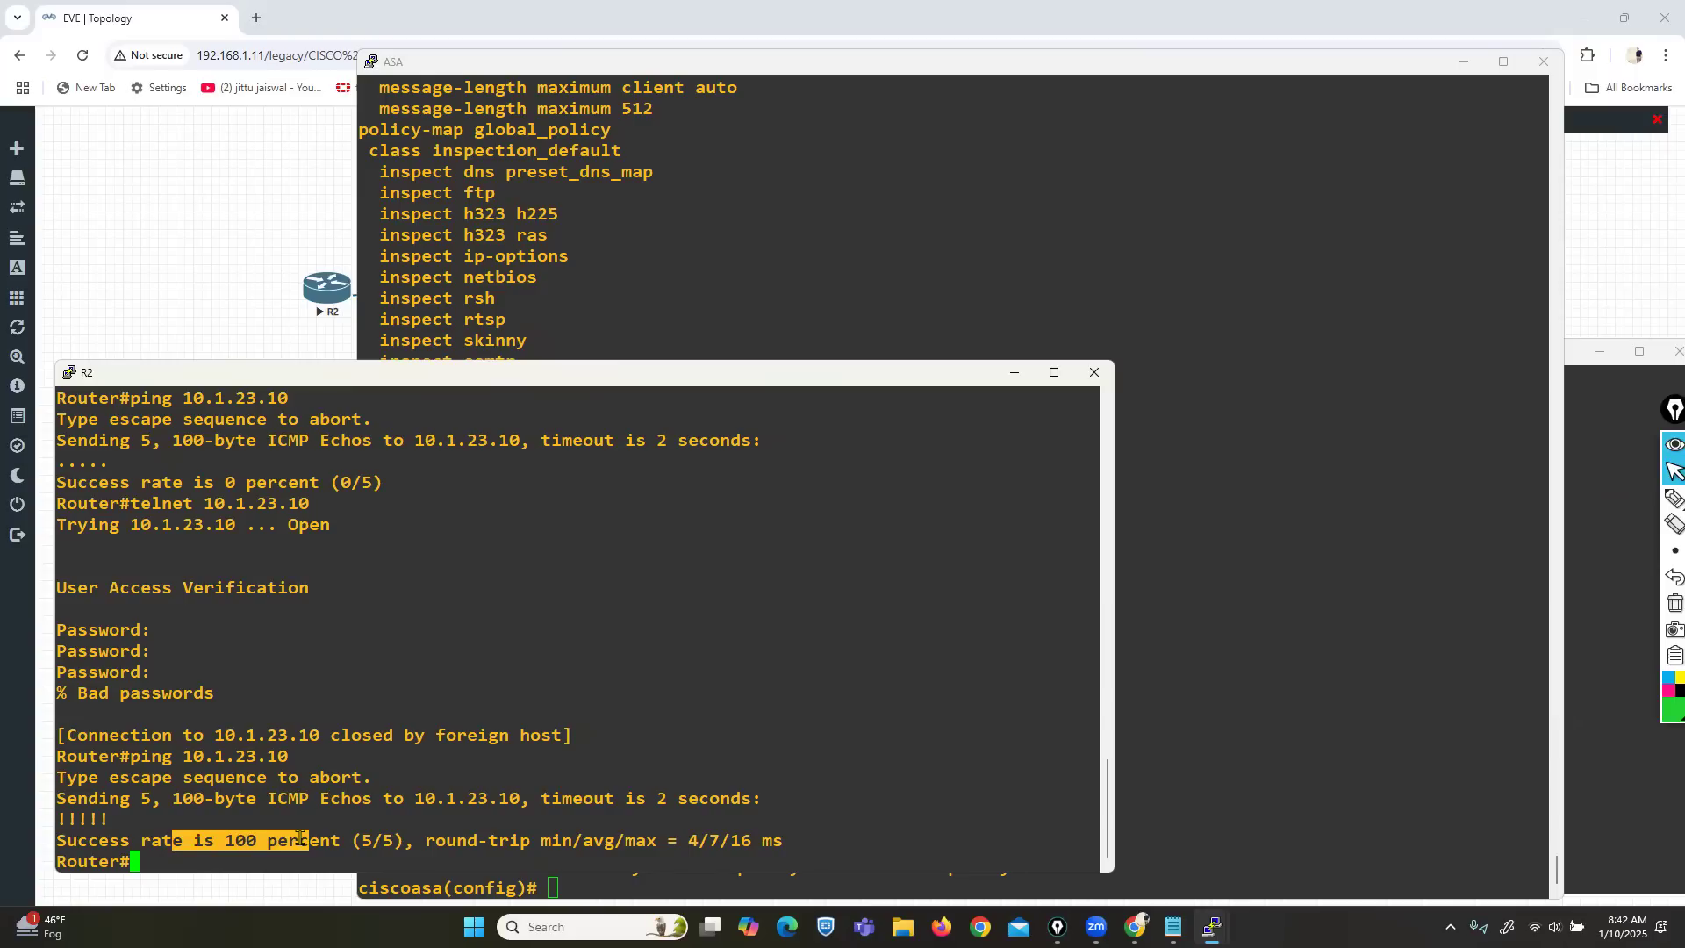
{"action": "left_click", "coordinate": [624, 267]}
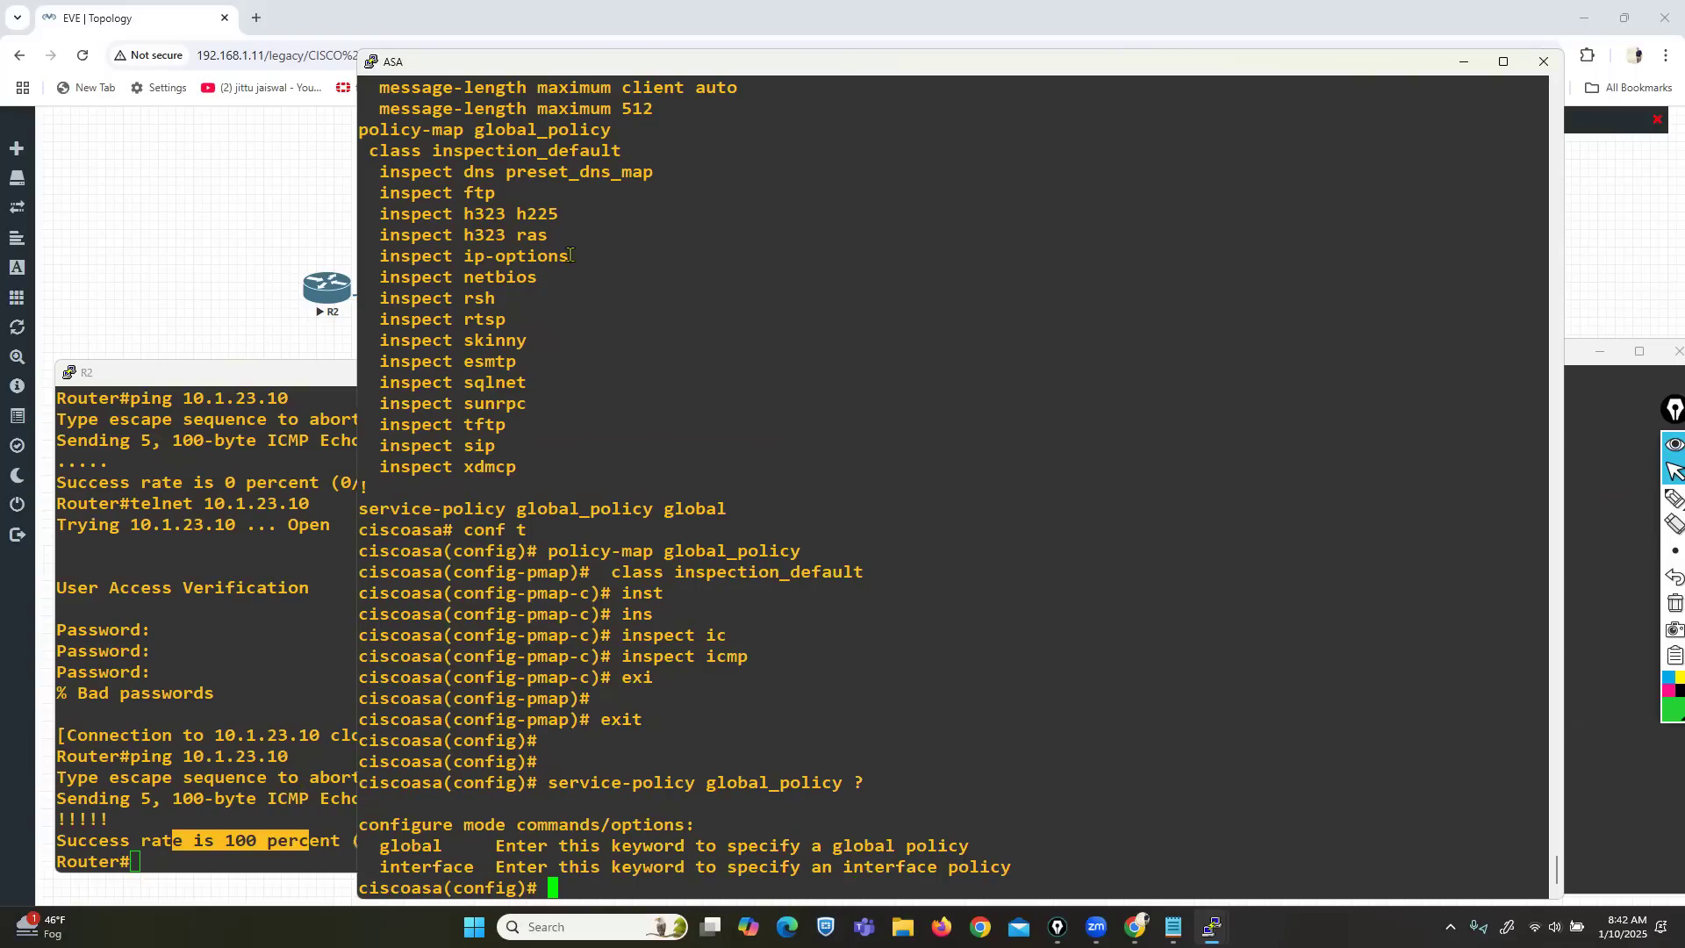
{"action": "left_click_drag", "start_coordinate": [465, 168], "coordinate": [554, 462]}
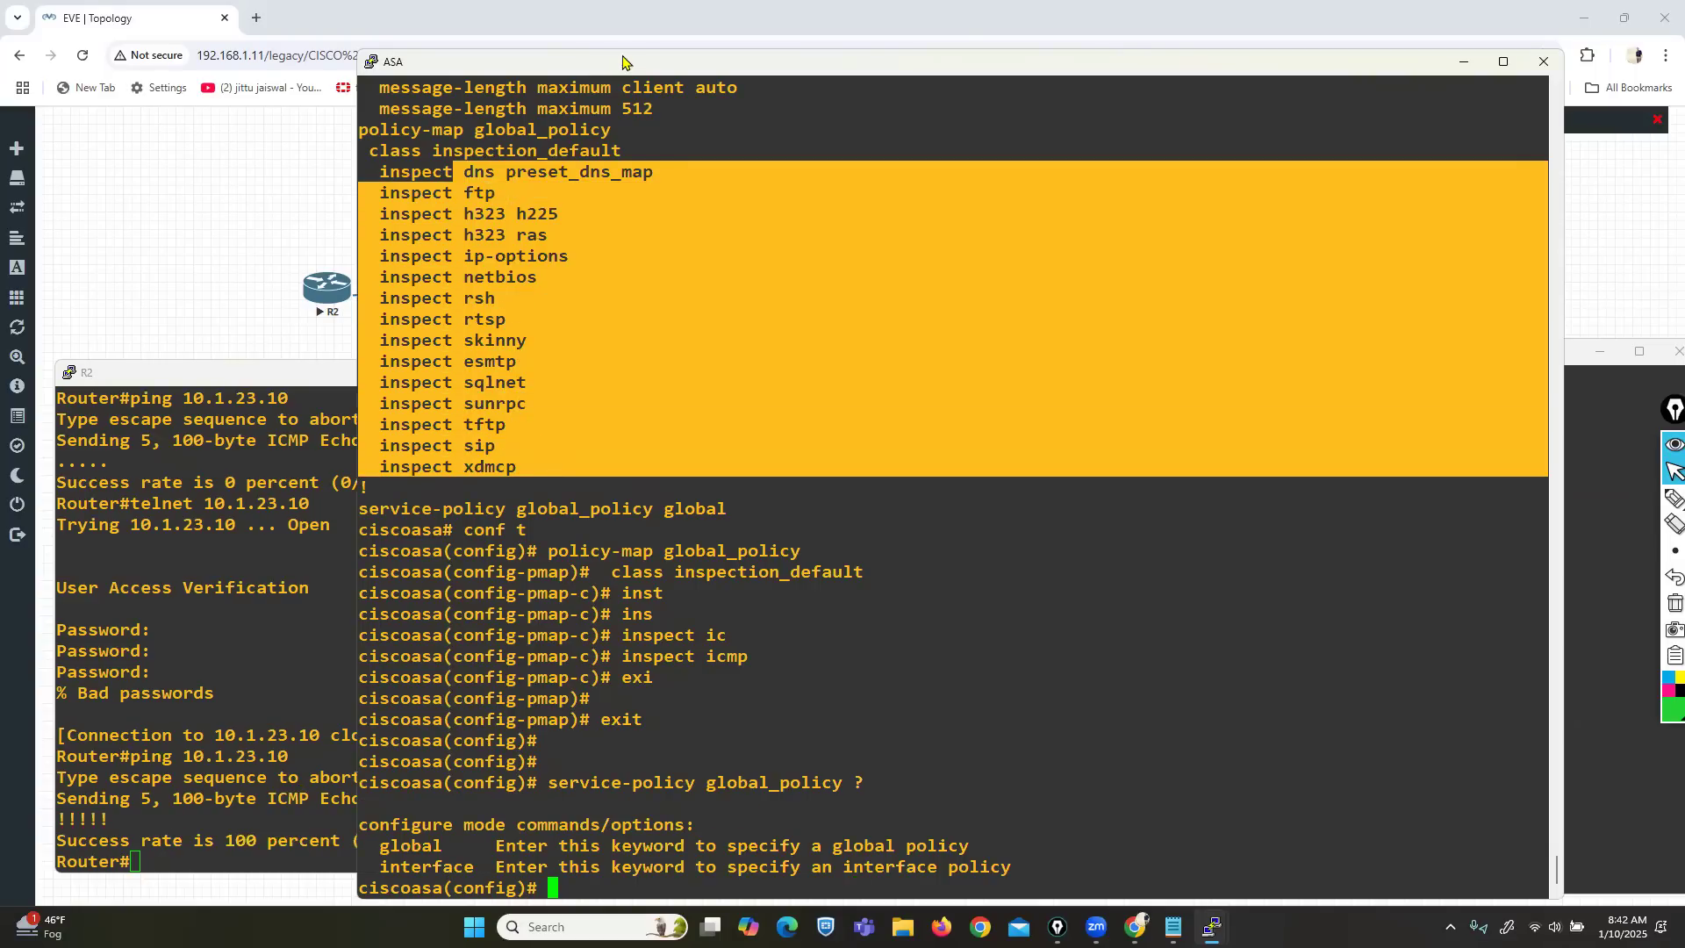
{"action": "left_click_drag", "start_coordinate": [622, 50], "coordinate": [641, 346]}
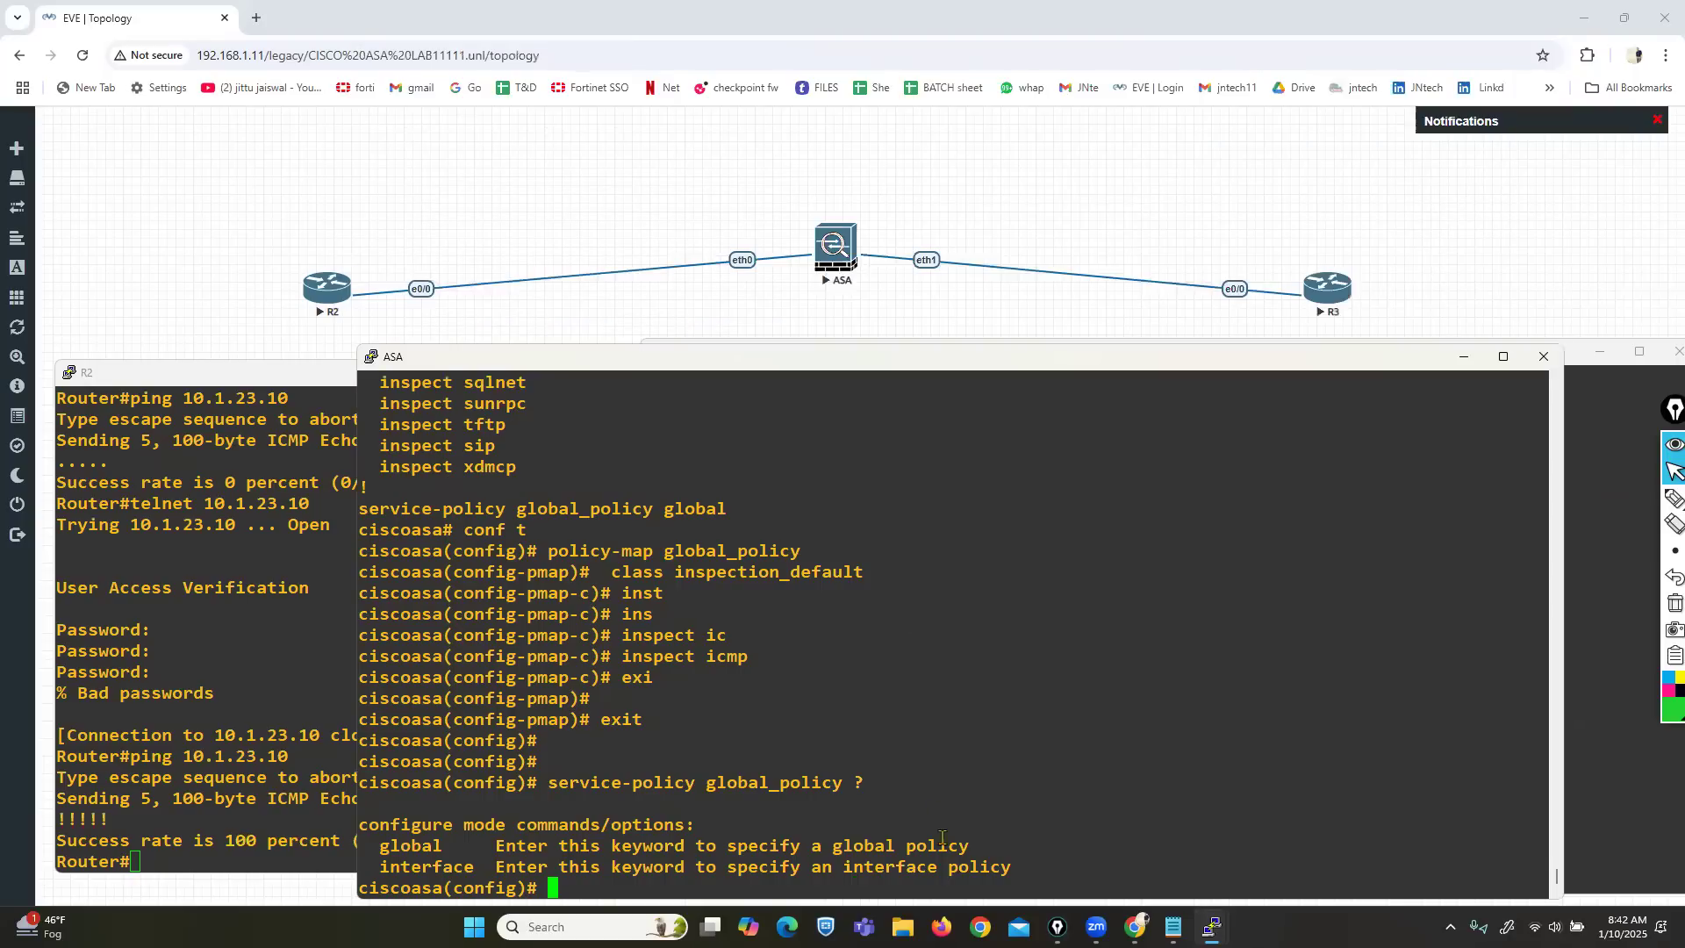
{"action": "left_click", "coordinate": [901, 927]}
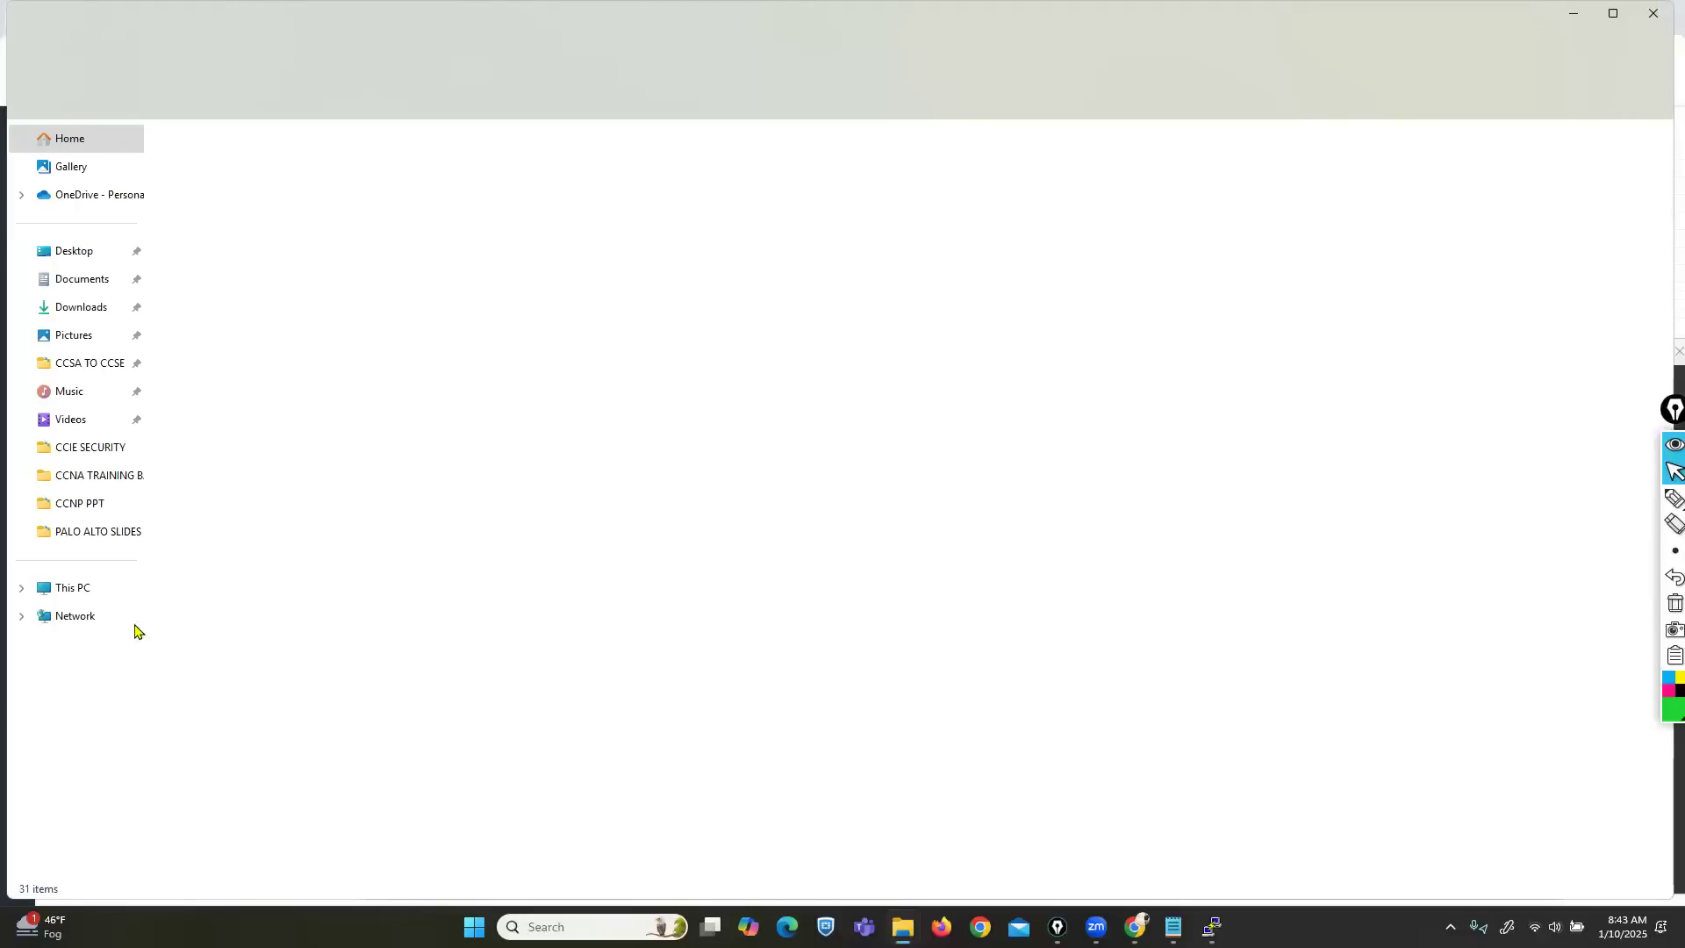
Show This PC in File Explorer and bring the R2 and ASA consoles forward.
{"action": "left_click", "coordinate": [76, 590]}
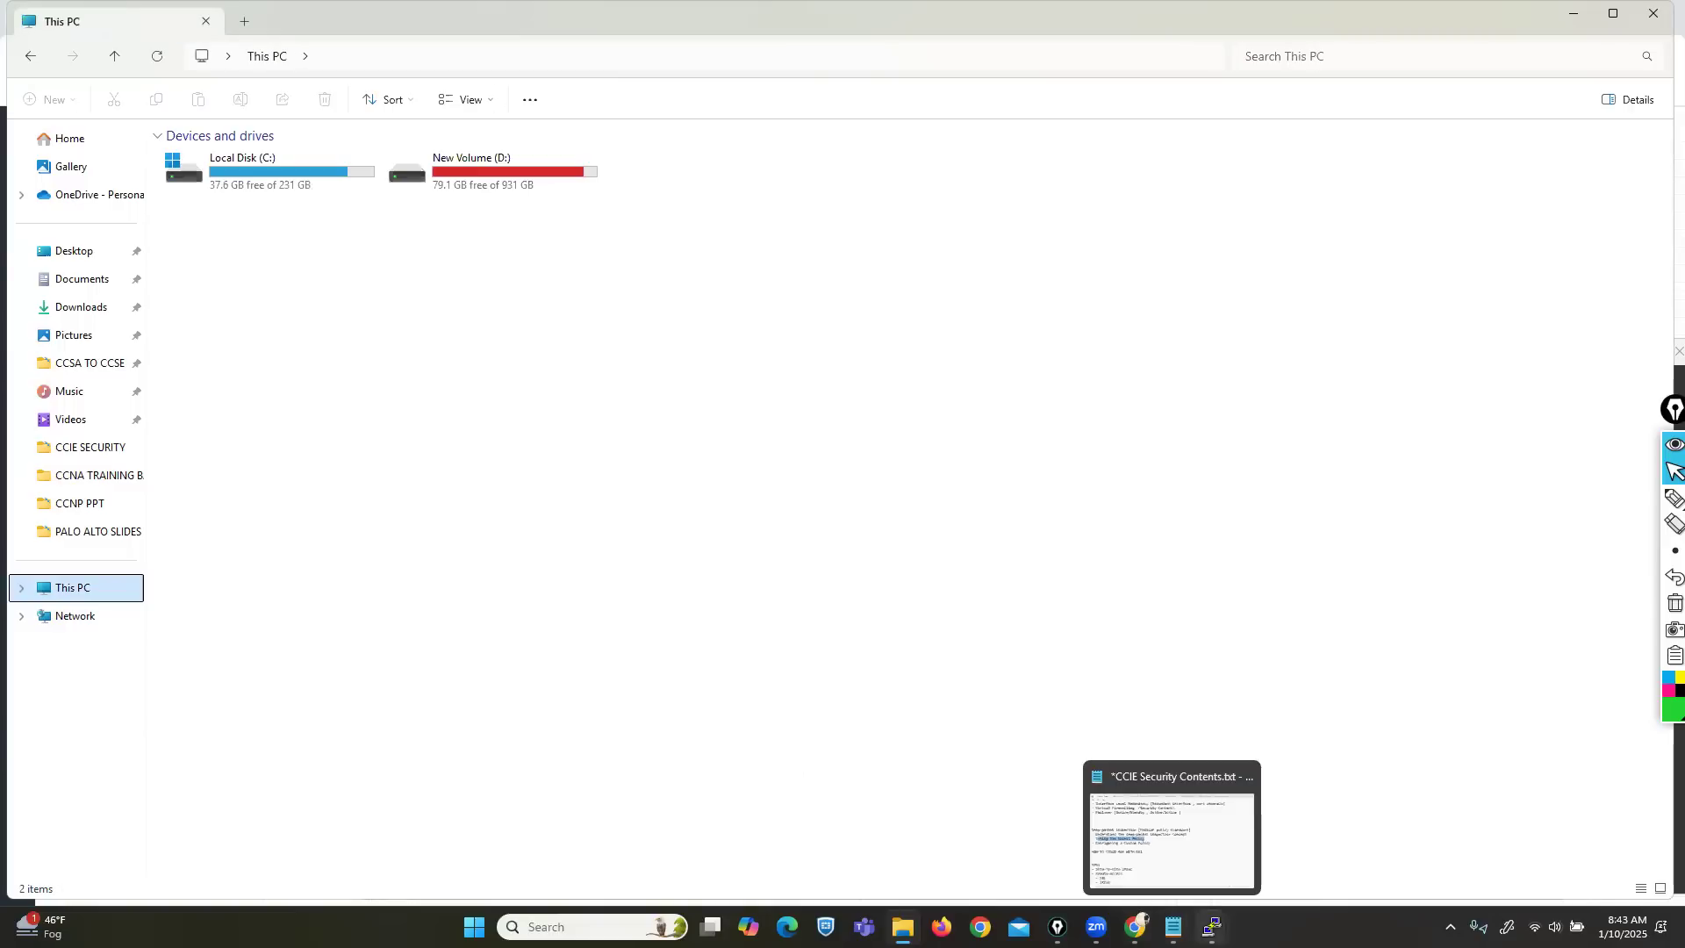
{"action": "mouse_move", "coordinate": [1212, 927]}
{"action": "left_click", "coordinate": [1167, 851]}
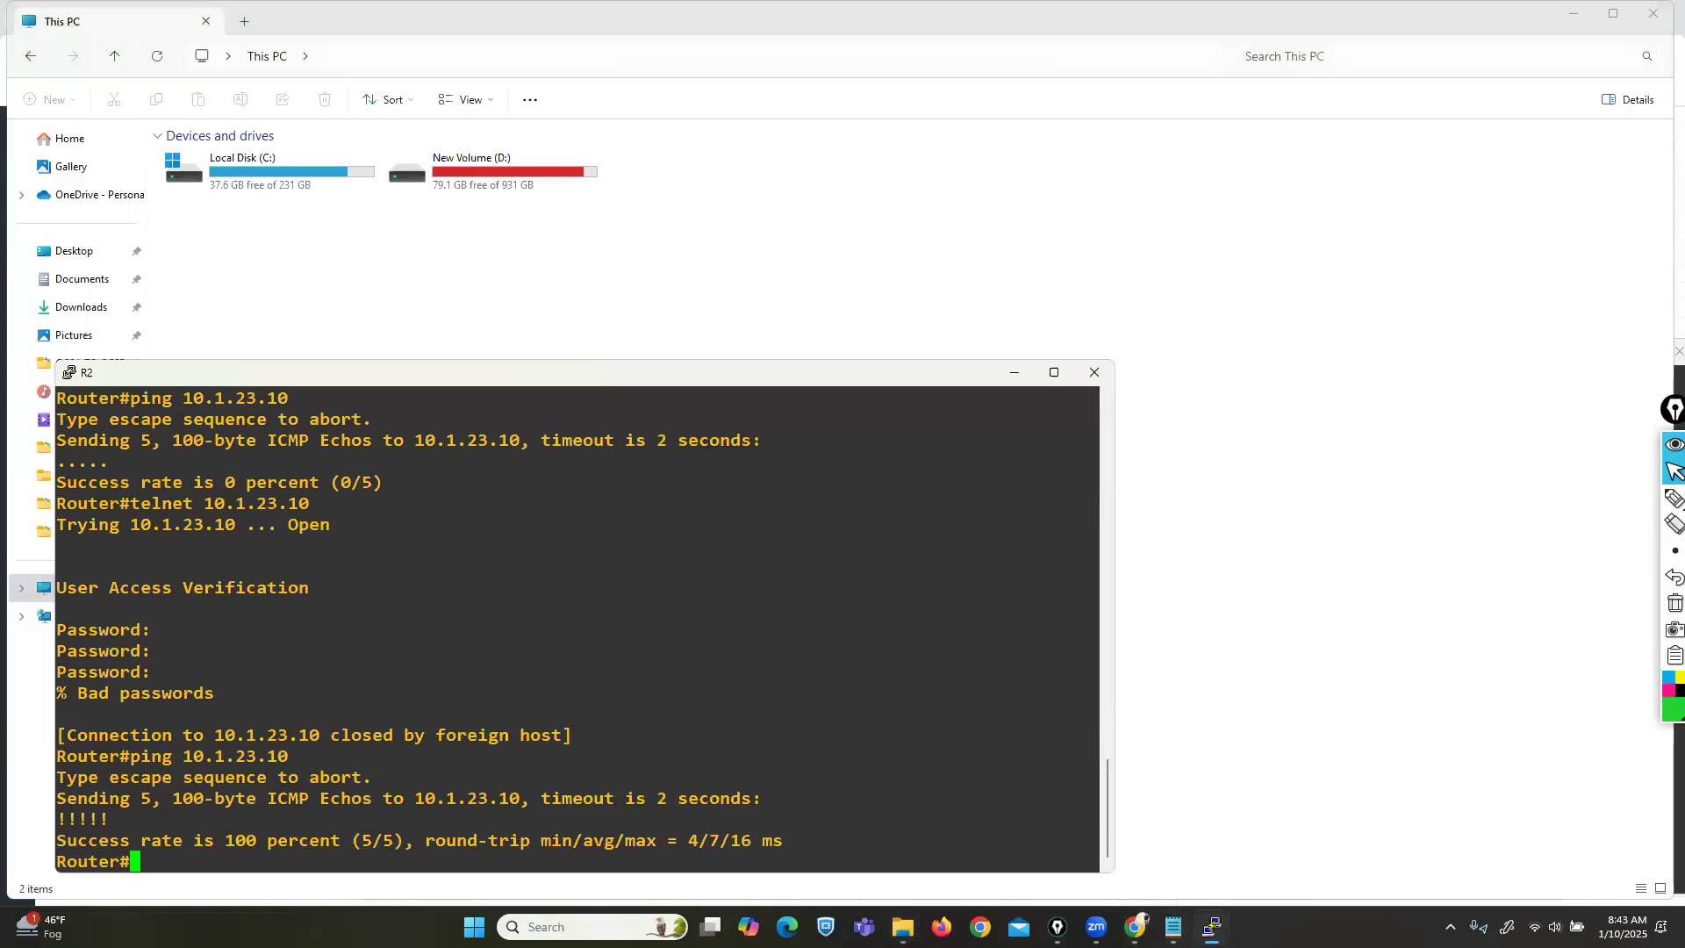
{"action": "left_click", "coordinate": [983, 843]}
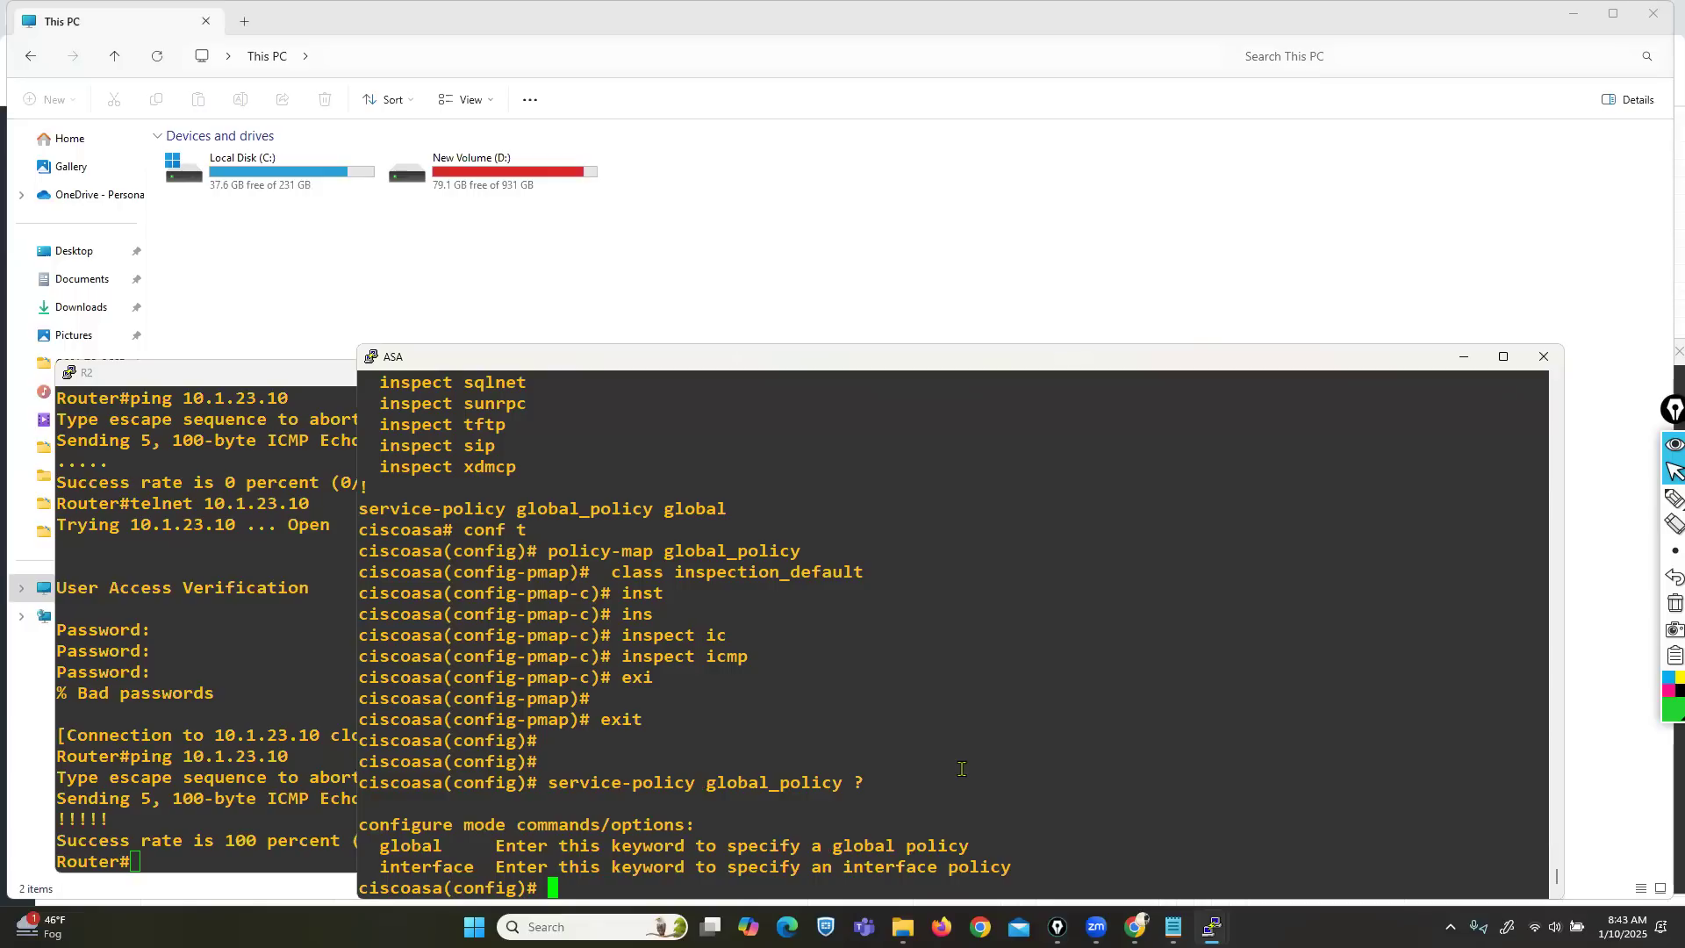
Open New Volume (D:) and move through data and desktop toward the deep packet inspection MPF notes.
{"action": "left_click", "coordinate": [472, 182]}
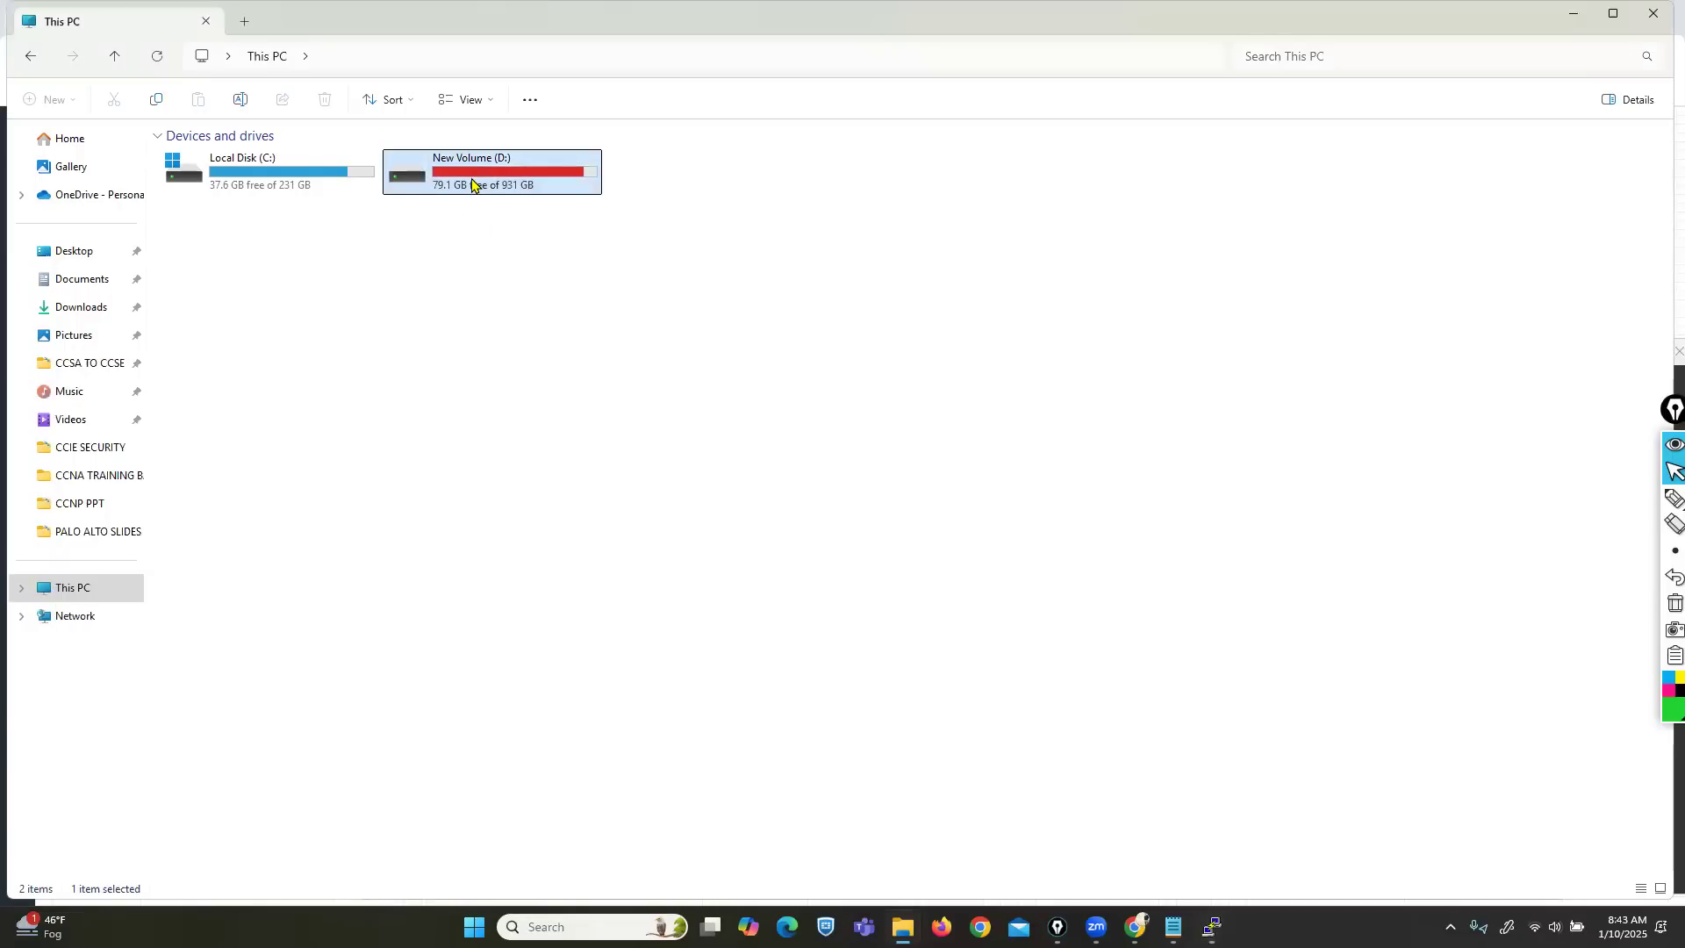
{"action": "double_click", "coordinate": [472, 182]}
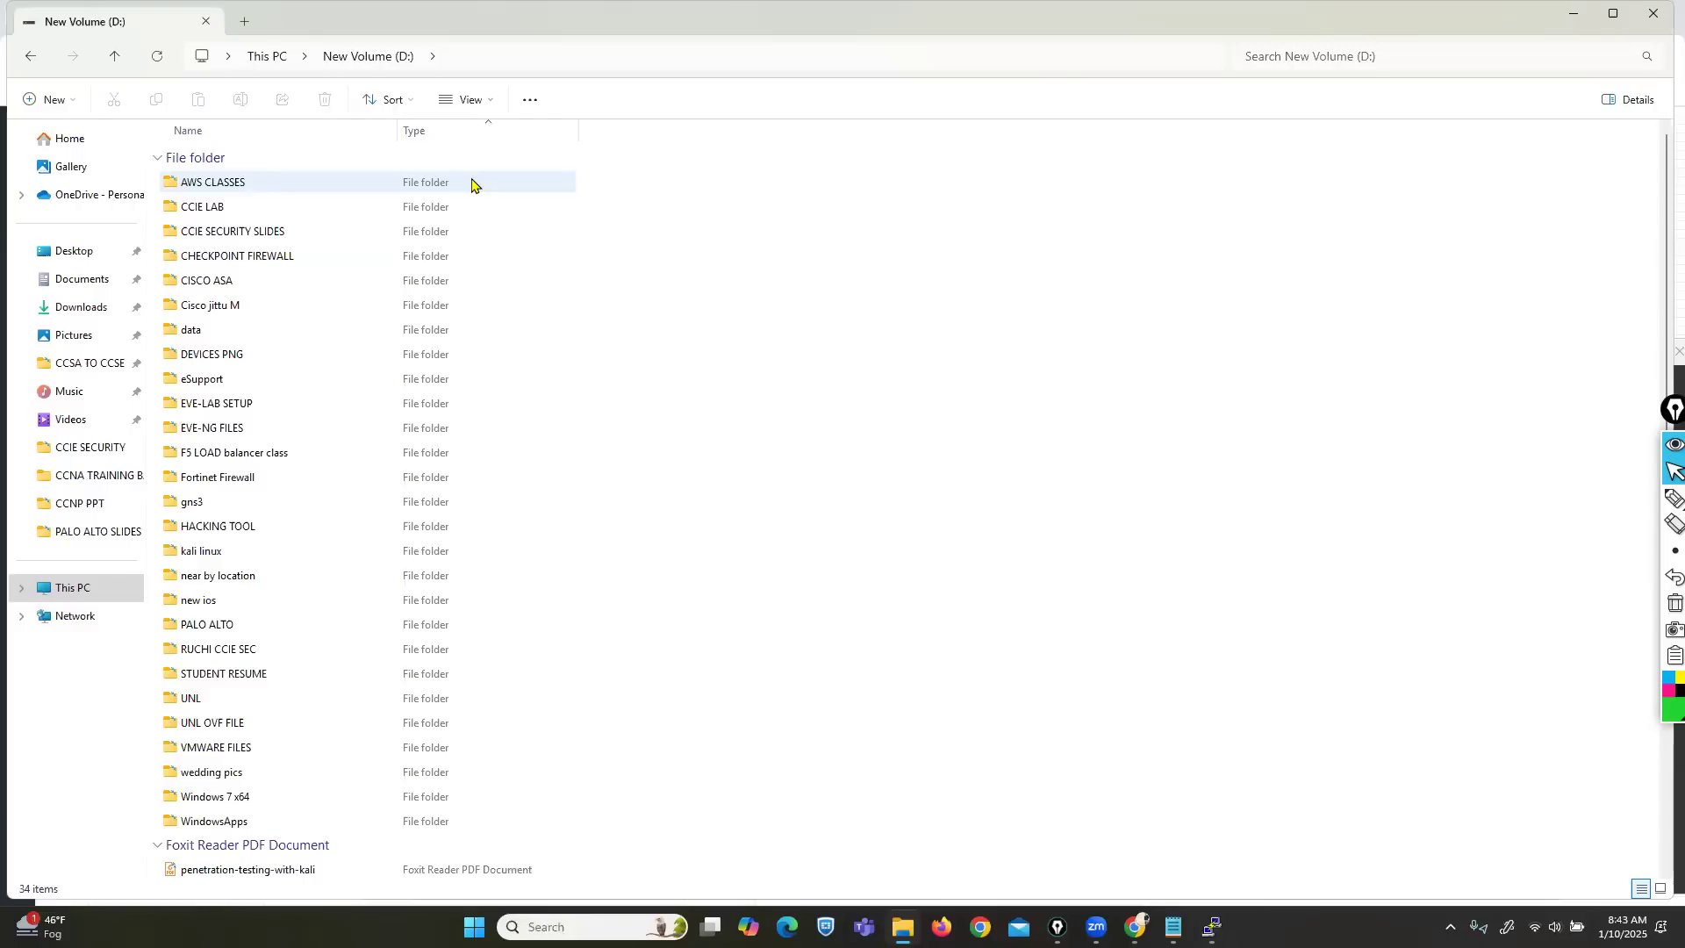
{"action": "key", "text": "Down"}
{"action": "key", "text": "Down"}
{"action": "key", "text": "Down"}
{"action": "key", "text": "Down"}
{"action": "key", "text": "Down"}
{"action": "key", "text": "Down"}
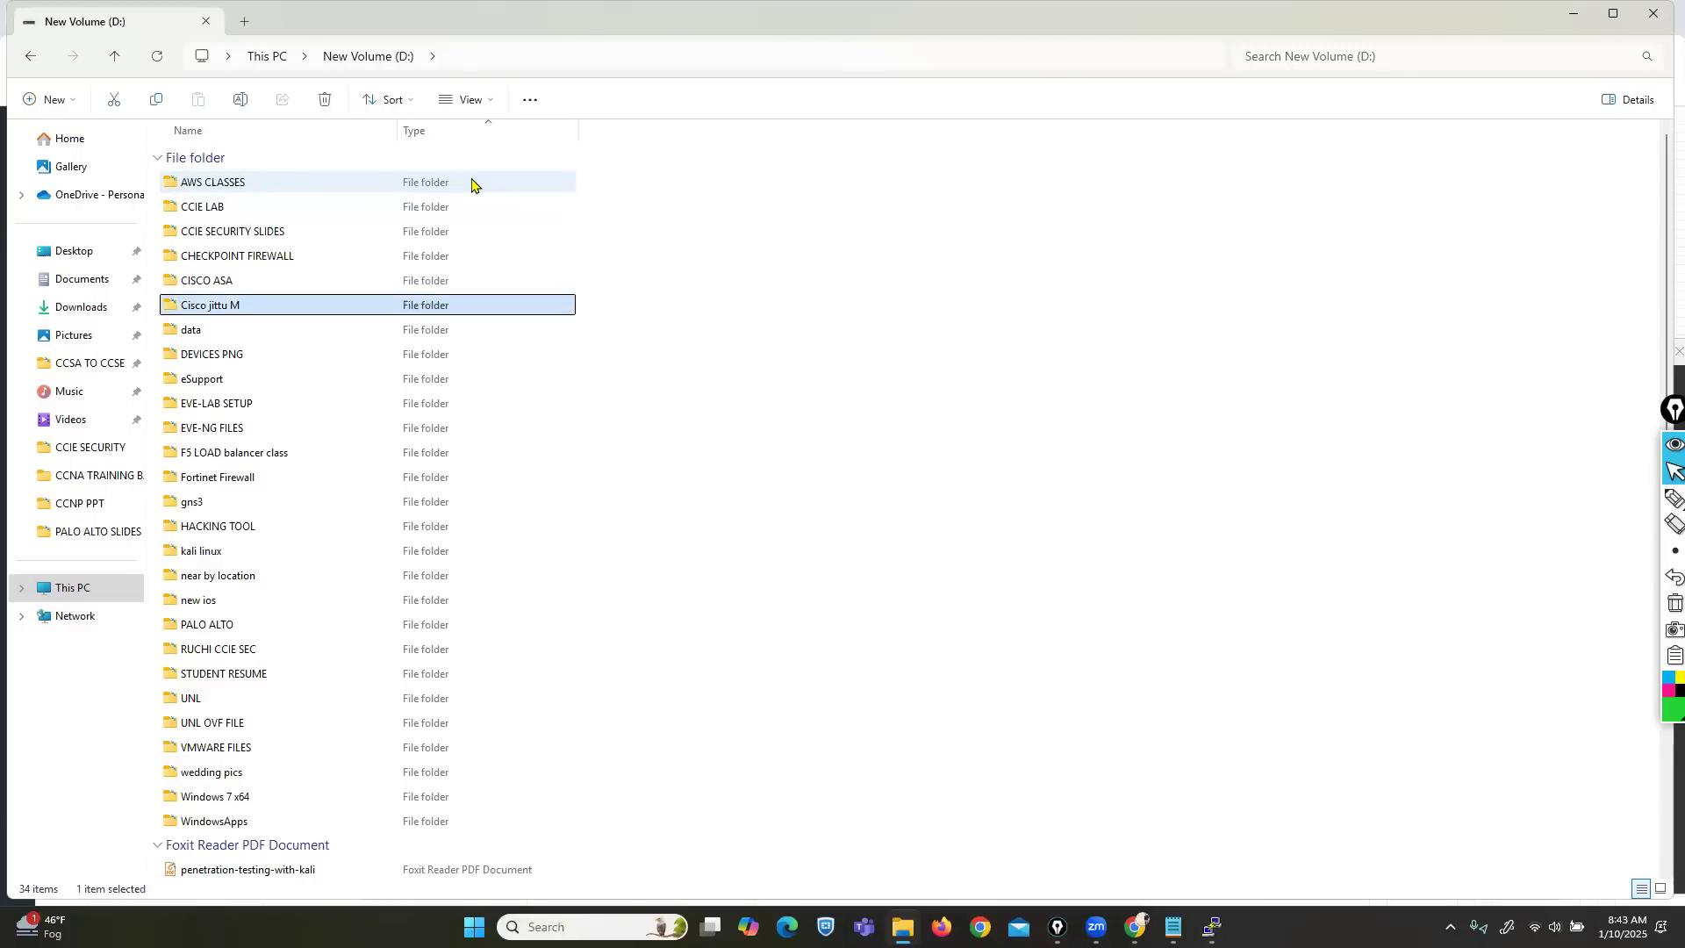
{"action": "key", "text": "Return"}
{"action": "key", "text": "Down"}
{"action": "key", "text": "Down"}
{"action": "key", "text": "Down"}
{"action": "key", "text": "Down"}
{"action": "key", "text": "Down"}
{"action": "key", "text": "Down"}
{"action": "key", "text": "Down"}
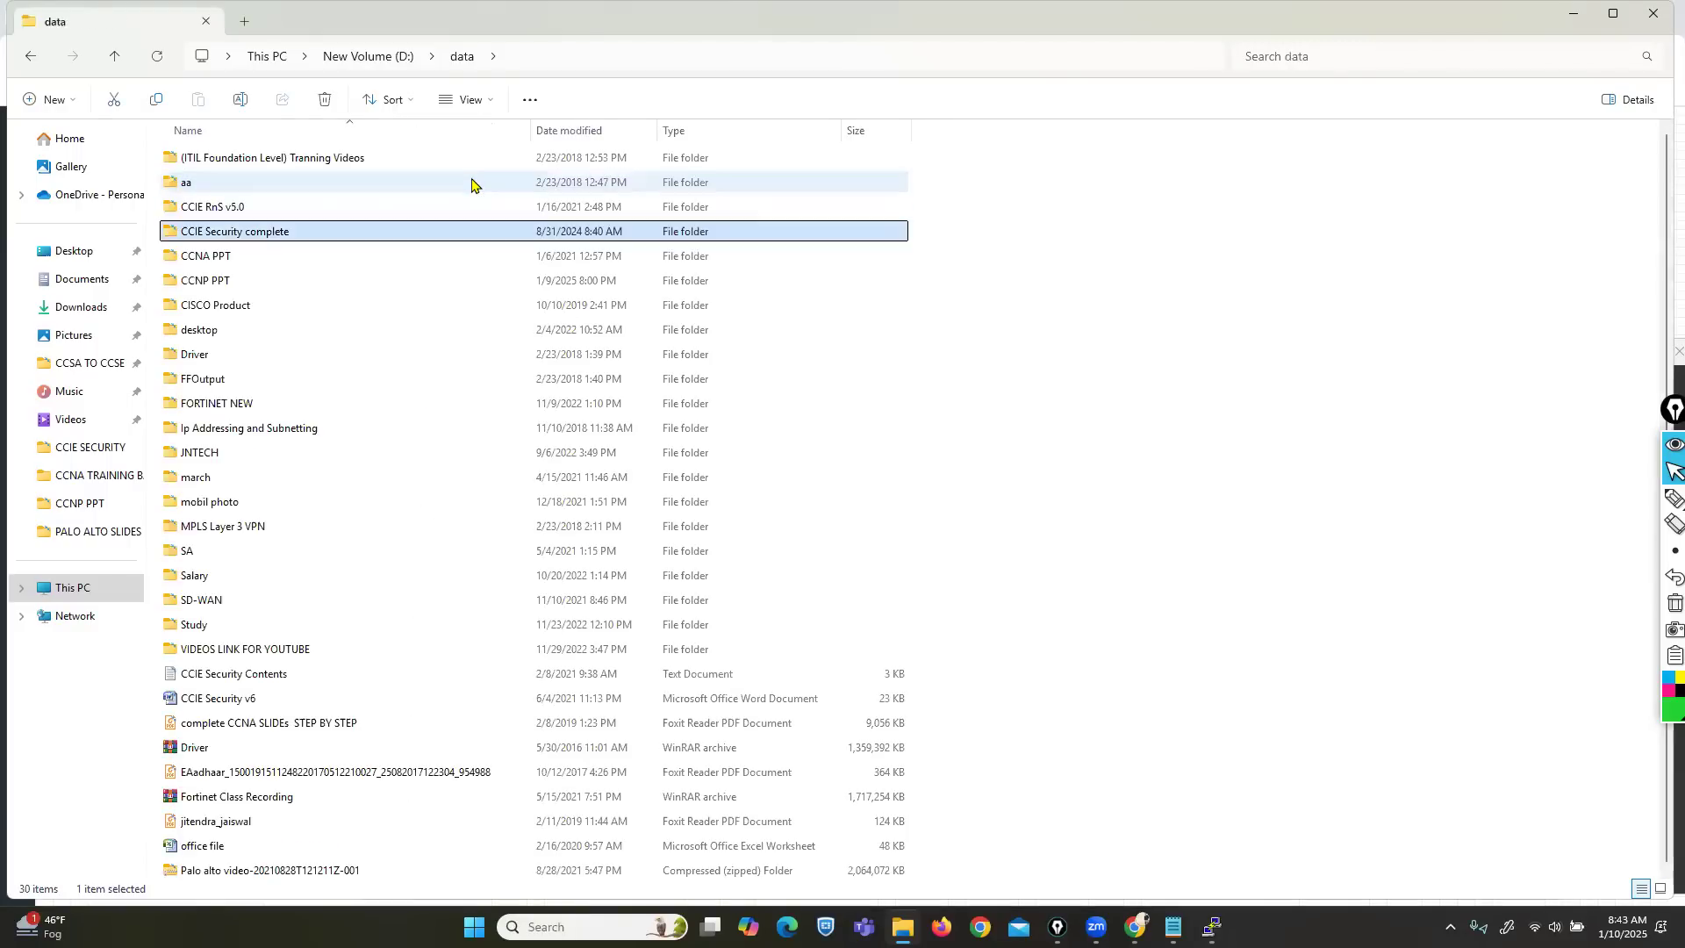
{"action": "key", "text": "Return"}
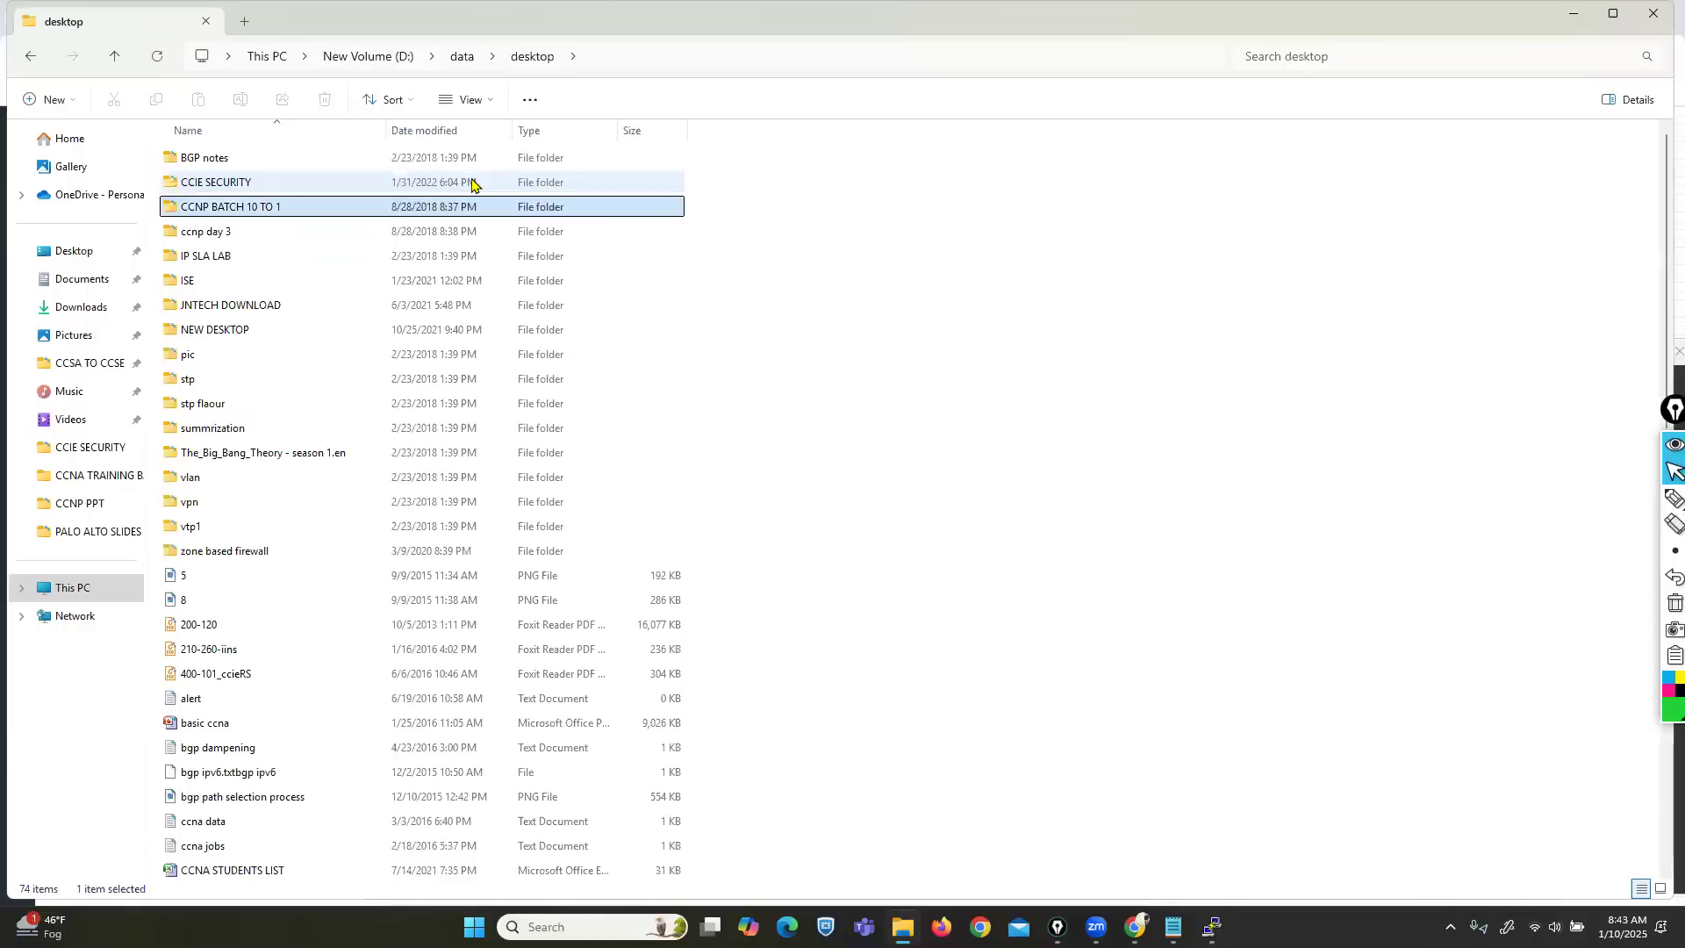
{"action": "key", "text": "Down"}
{"action": "key", "text": "Down"}
{"action": "key", "text": "Down"}
{"action": "key", "text": "Down"}
{"action": "key", "text": "Down"}
{"action": "key", "text": "Down"}
{"action": "key", "text": "Down"}
{"action": "key", "text": "Down"}
{"action": "key", "text": "Down"}
{"action": "key", "text": "Down"}
{"action": "key", "text": "Down"}
{"action": "key", "text": "Down"}
{"action": "key", "text": "Down"}
{"action": "key", "text": "Down"}
{"action": "key", "text": "Down"}
{"action": "key", "text": "Down"}
{"action": "key", "text": "Down"}
{"action": "key", "text": "Down"}
{"action": "key", "text": "Down"}
{"action": "key", "text": "Down"}
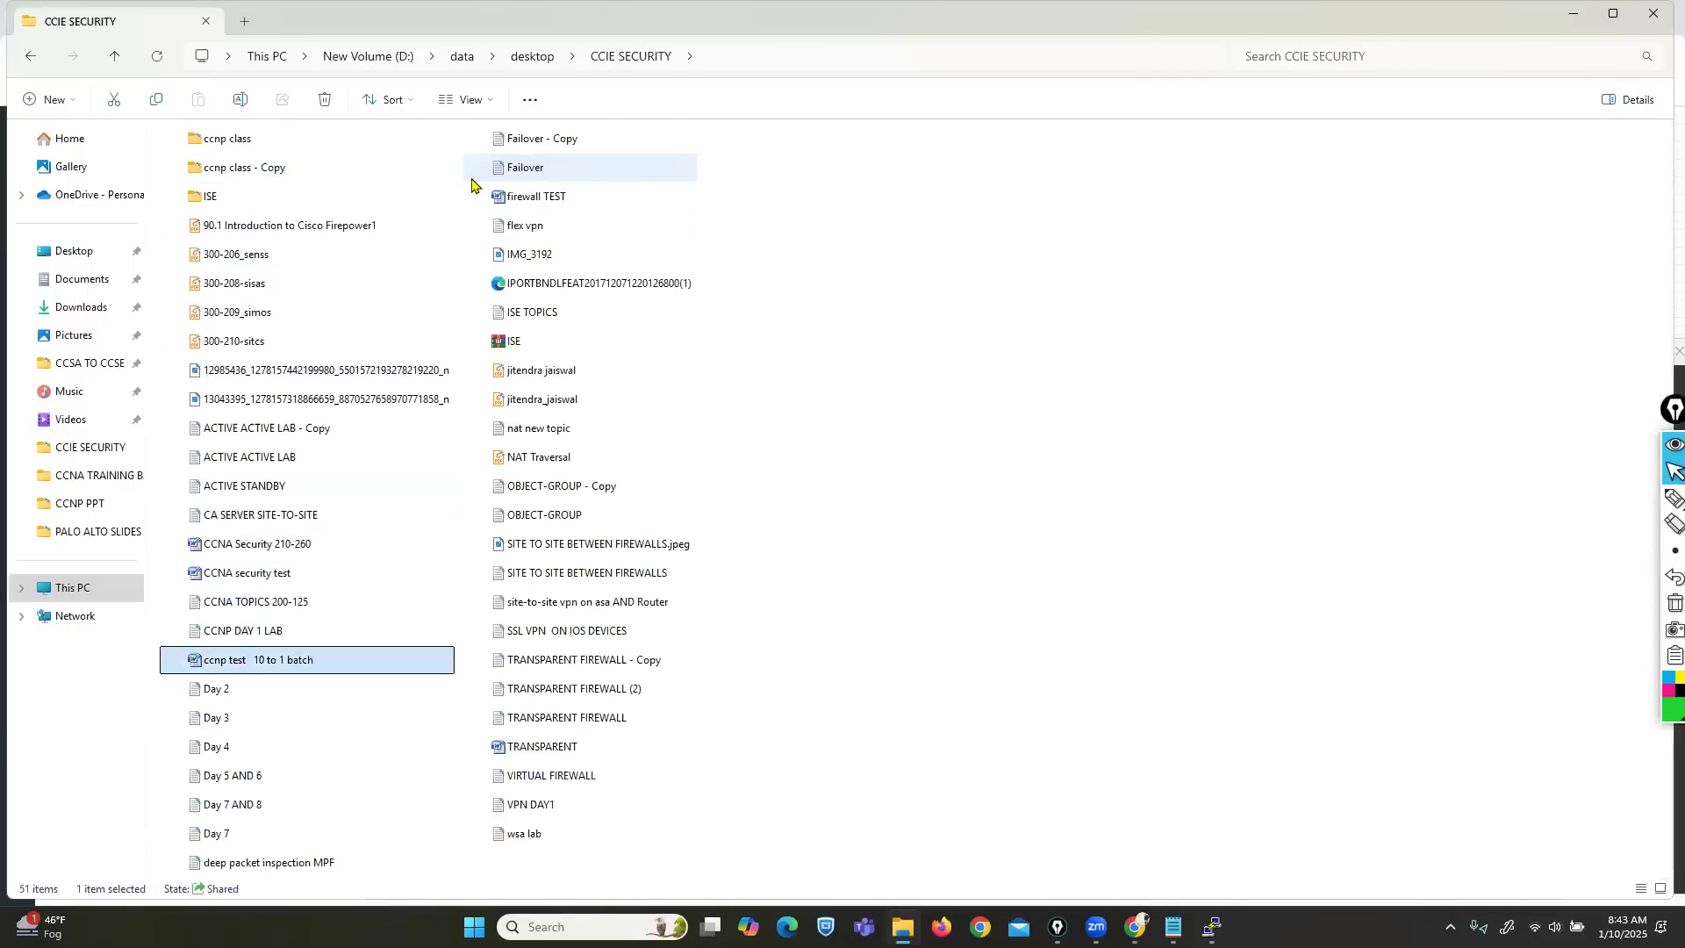
Open the deep packet inspection MPF notes and review the inspection_default class with its ftp and esmtp entries.
{"action": "key", "text": "Return"}
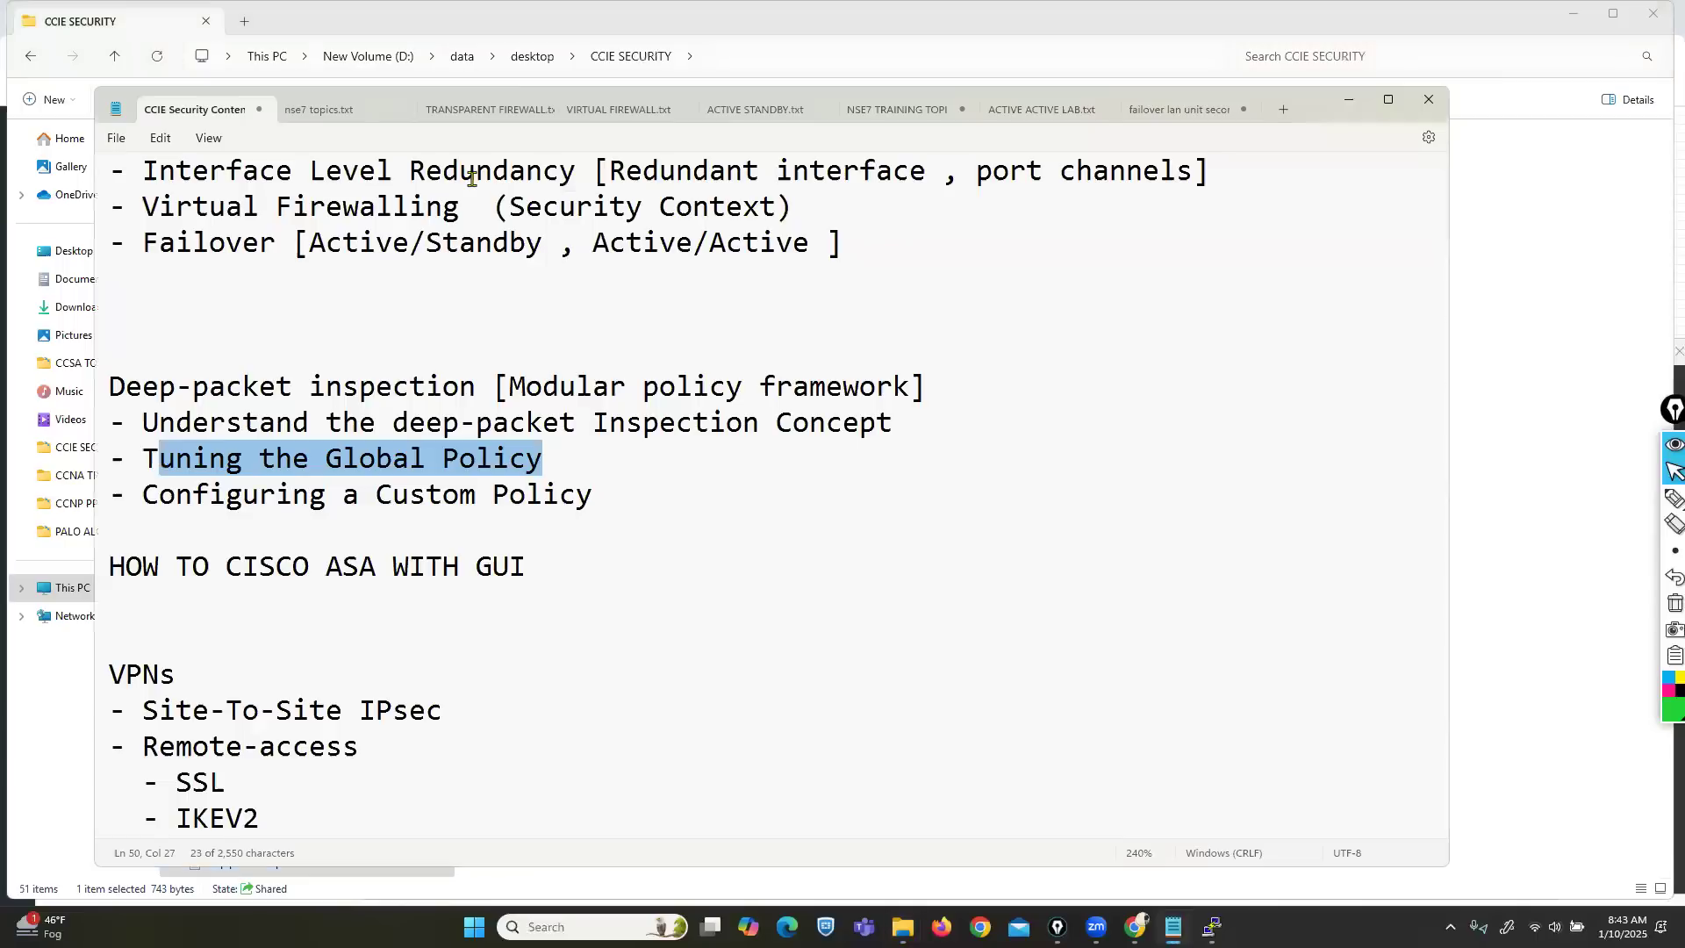
{"action": "scroll", "coordinate": [842, 579], "scroll_direction": "down", "scroll_amount": 1}
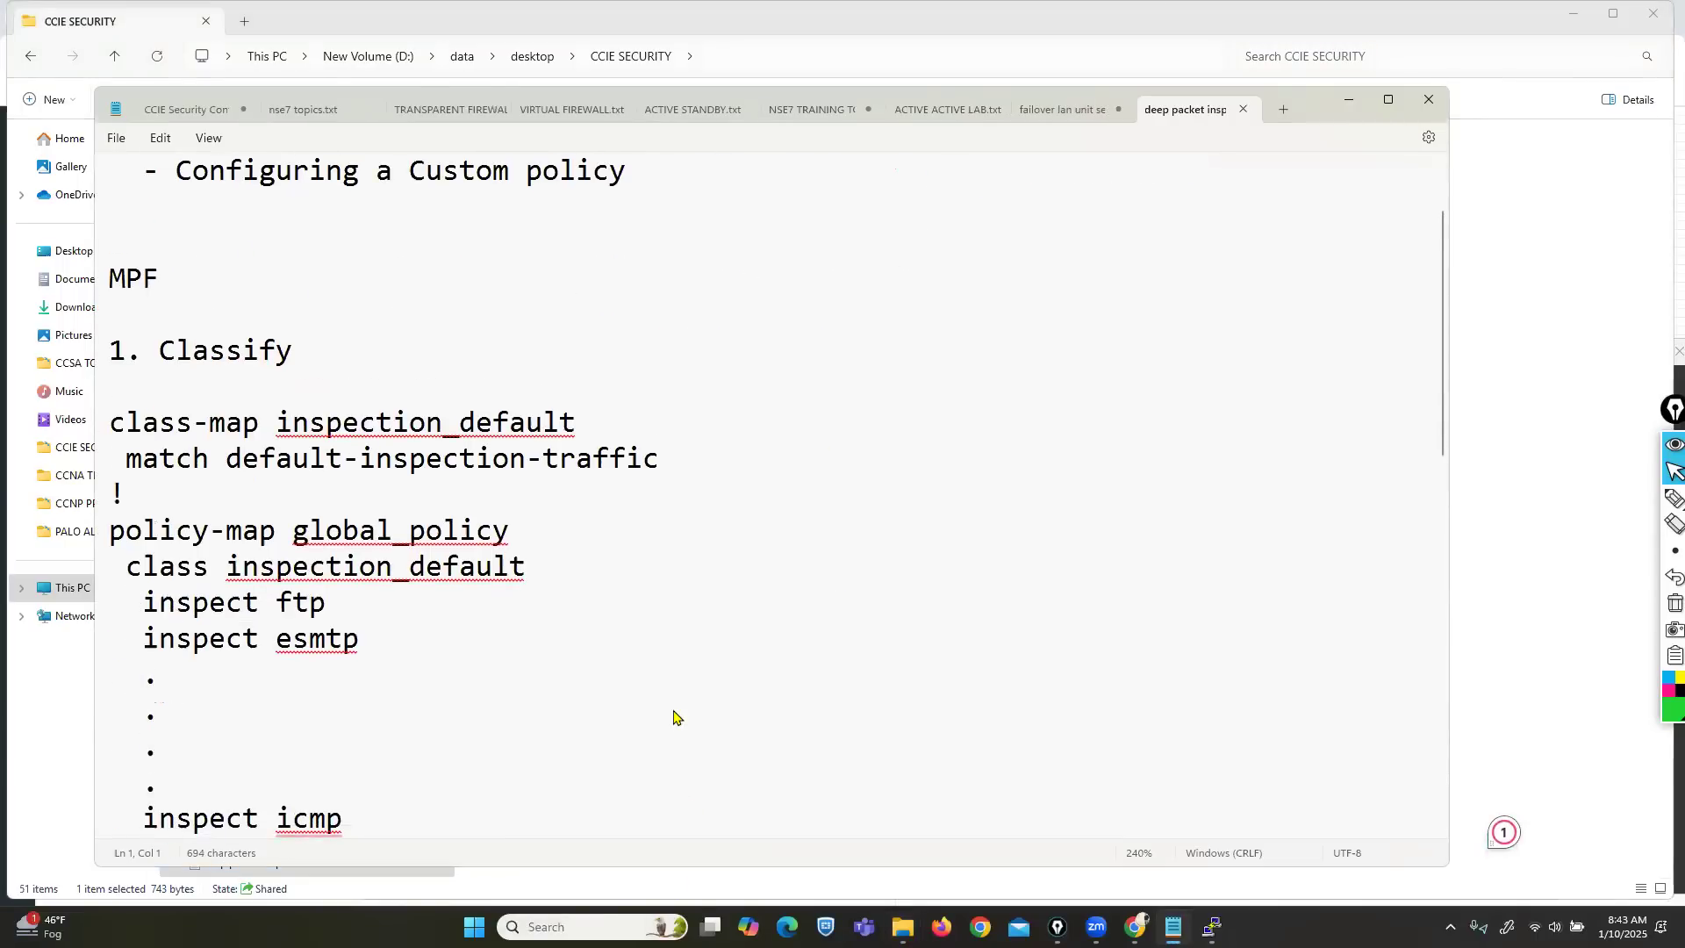
{"action": "scroll", "coordinate": [677, 715], "scroll_direction": "down", "scroll_amount": 1}
{"action": "left_click_drag", "start_coordinate": [141, 317], "coordinate": [492, 317]}
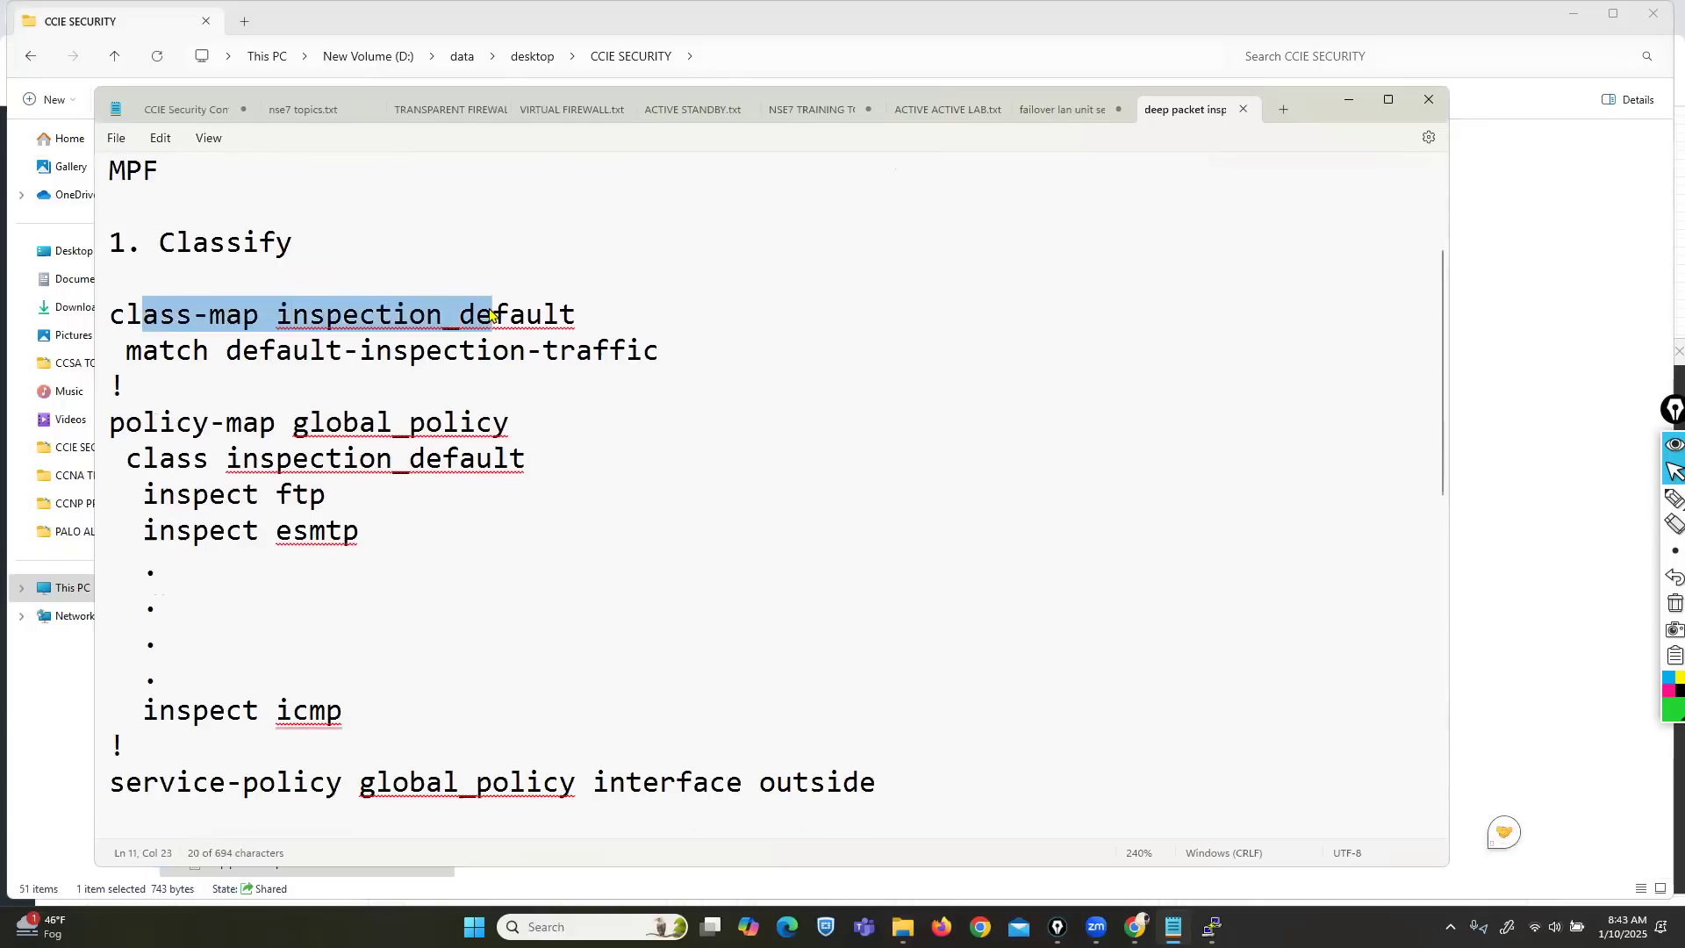
{"action": "left_click_drag", "start_coordinate": [261, 496], "coordinate": [328, 497]}
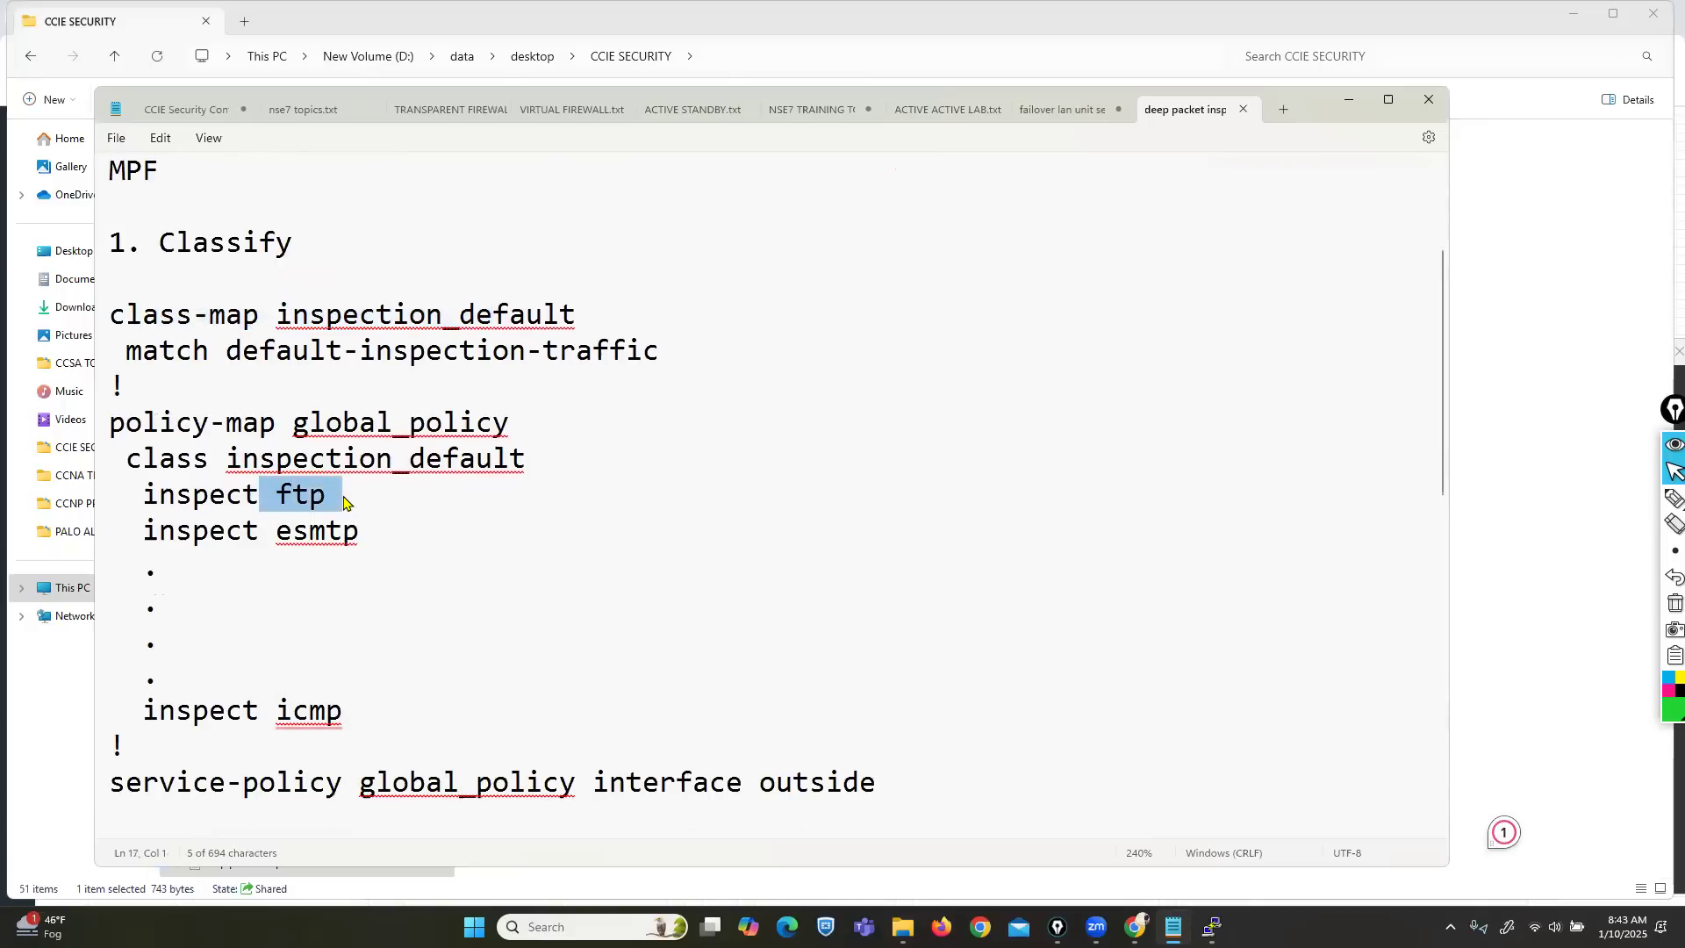
{"action": "left_click_drag", "start_coordinate": [261, 530], "coordinate": [343, 535]}
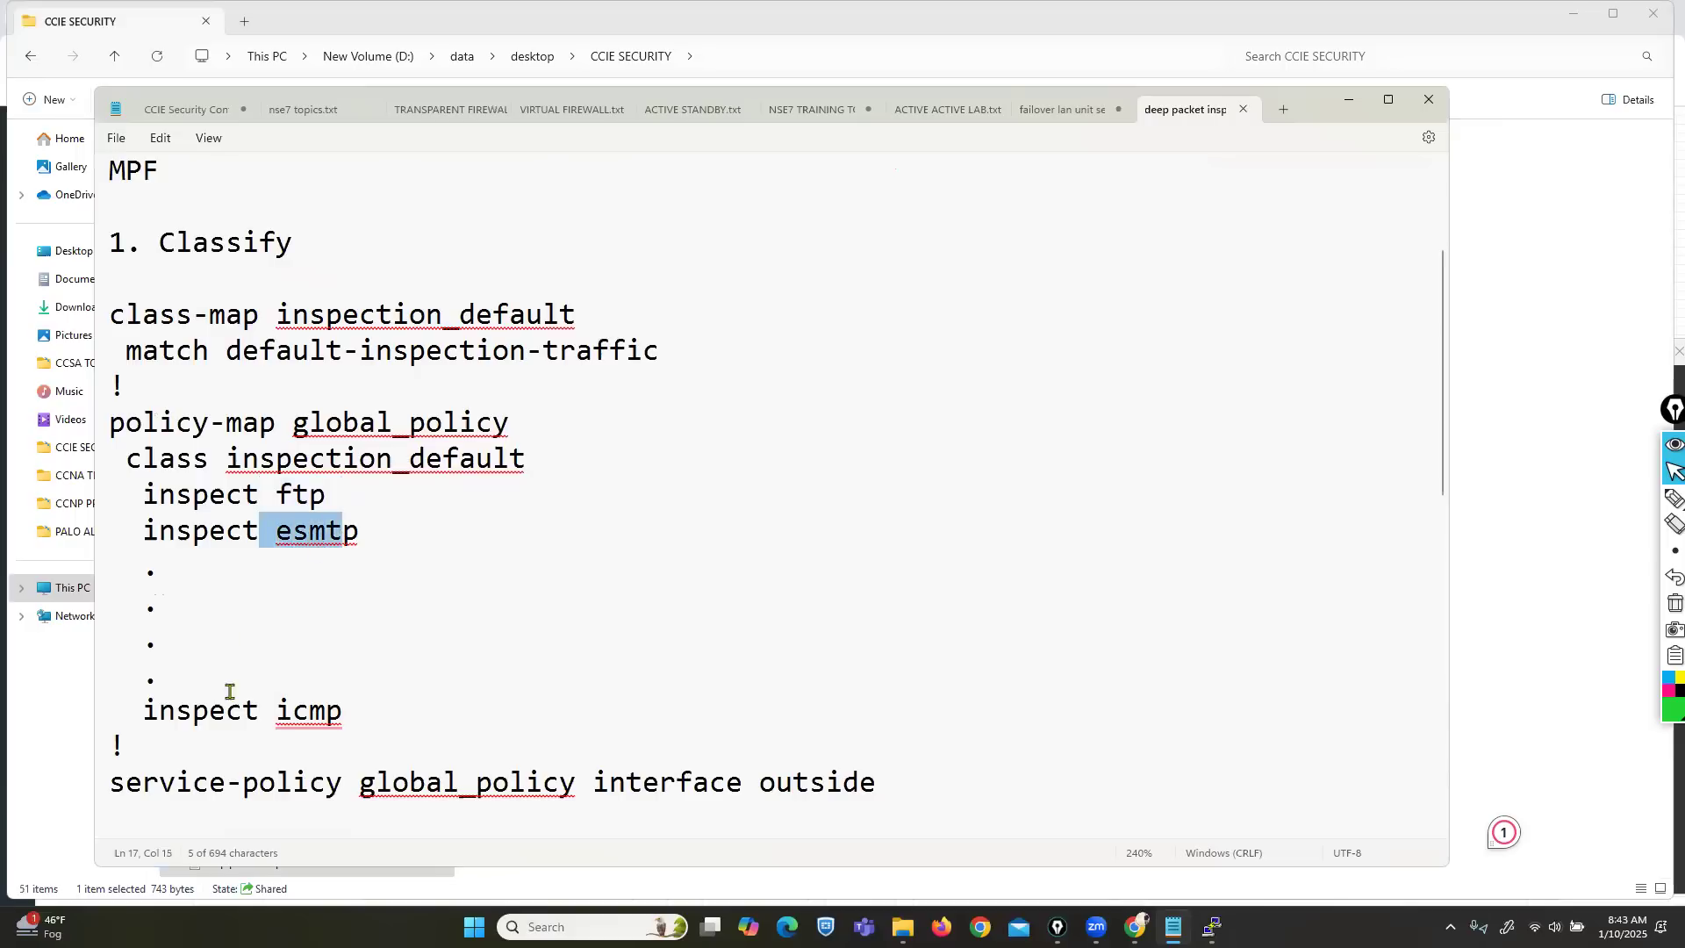
{"action": "left_click_drag", "start_coordinate": [243, 713], "coordinate": [342, 712]}
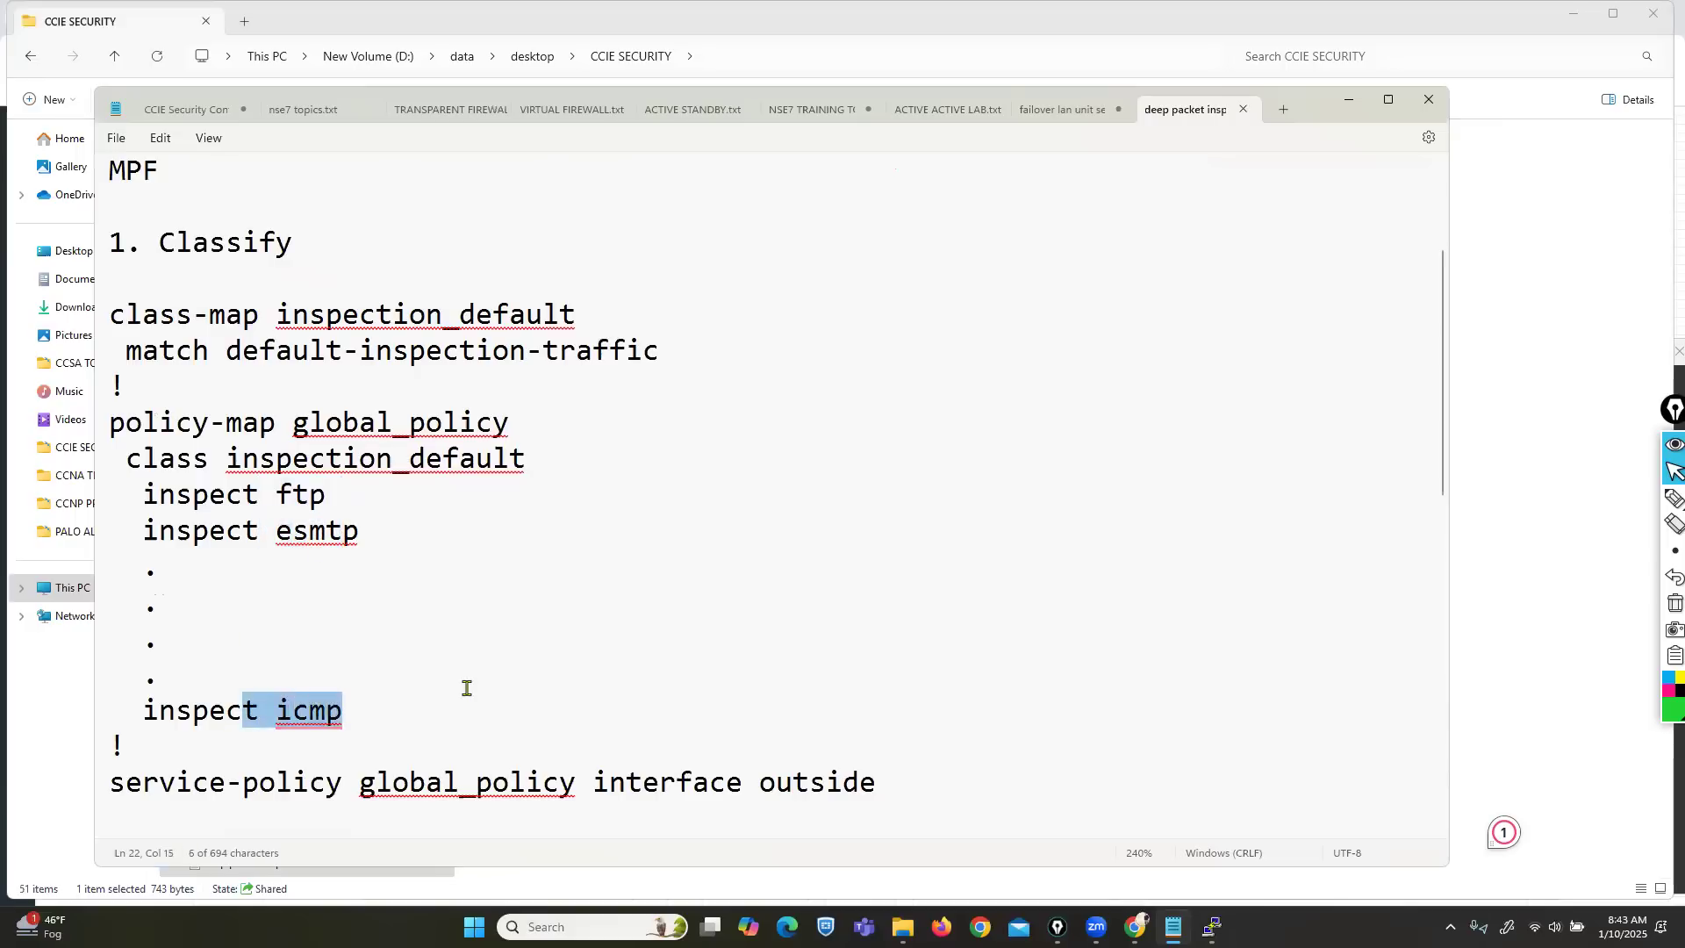
Review the policy-map and interface outside binding, then add blank lines before the FTP section.
{"action": "scroll", "coordinate": [365, 426], "scroll_direction": "down", "scroll_amount": 1}
{"action": "left_click_drag", "start_coordinate": [195, 313], "coordinate": [259, 321]}
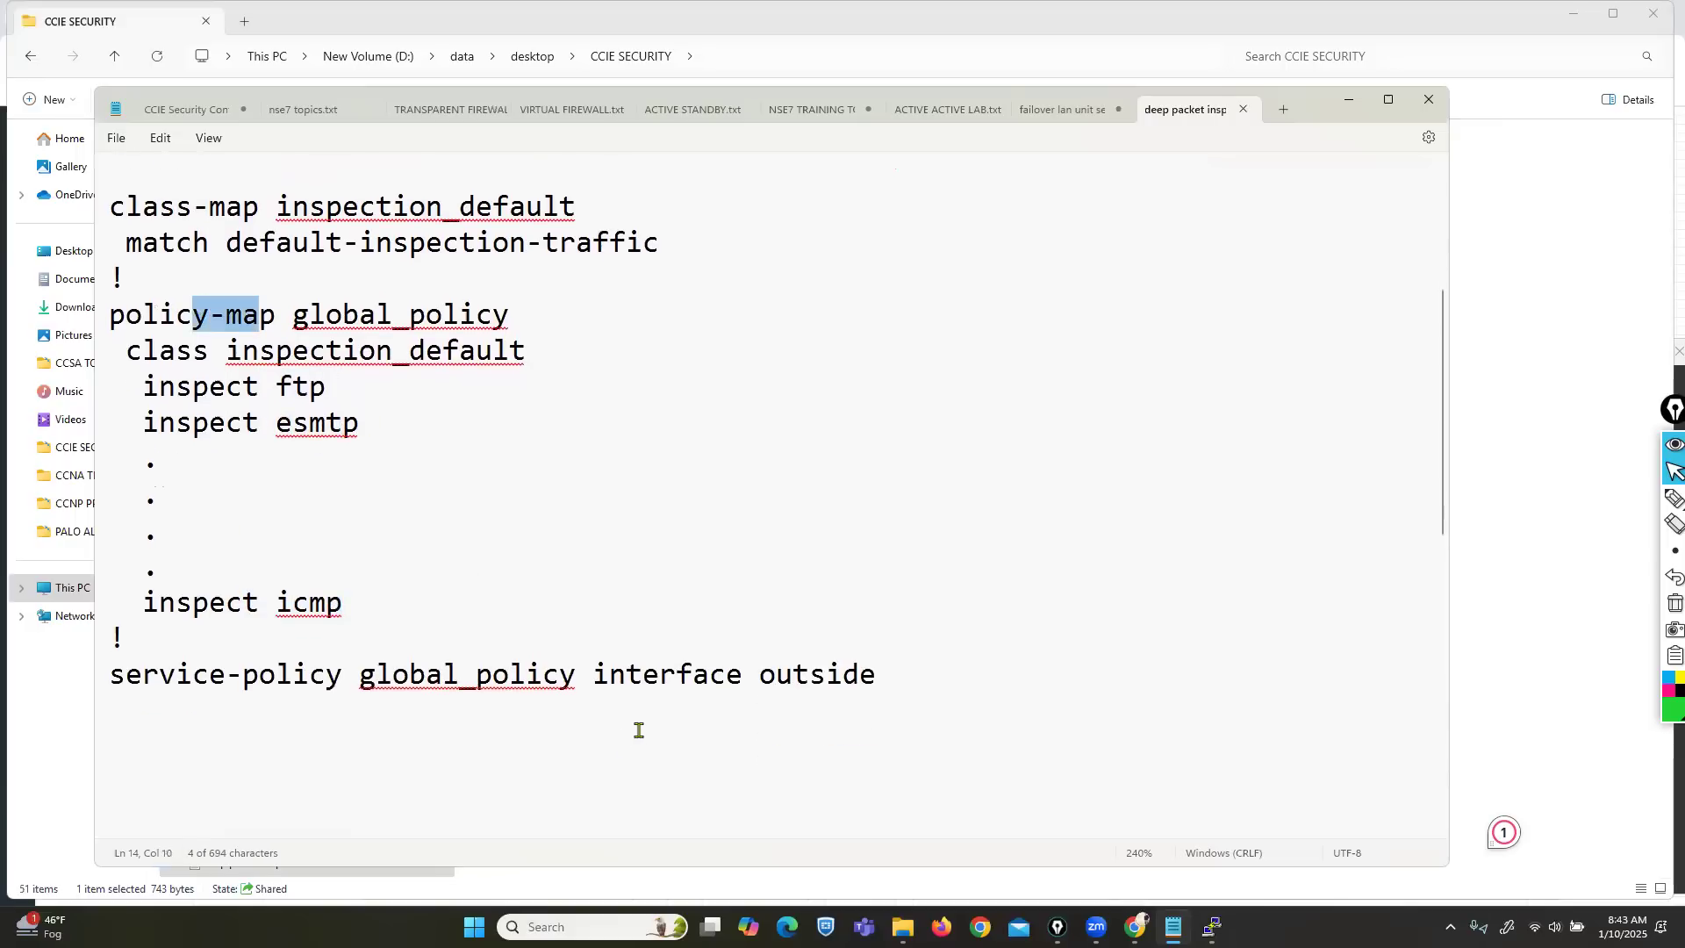
{"action": "left_click_drag", "start_coordinate": [609, 676], "coordinate": [847, 674]}
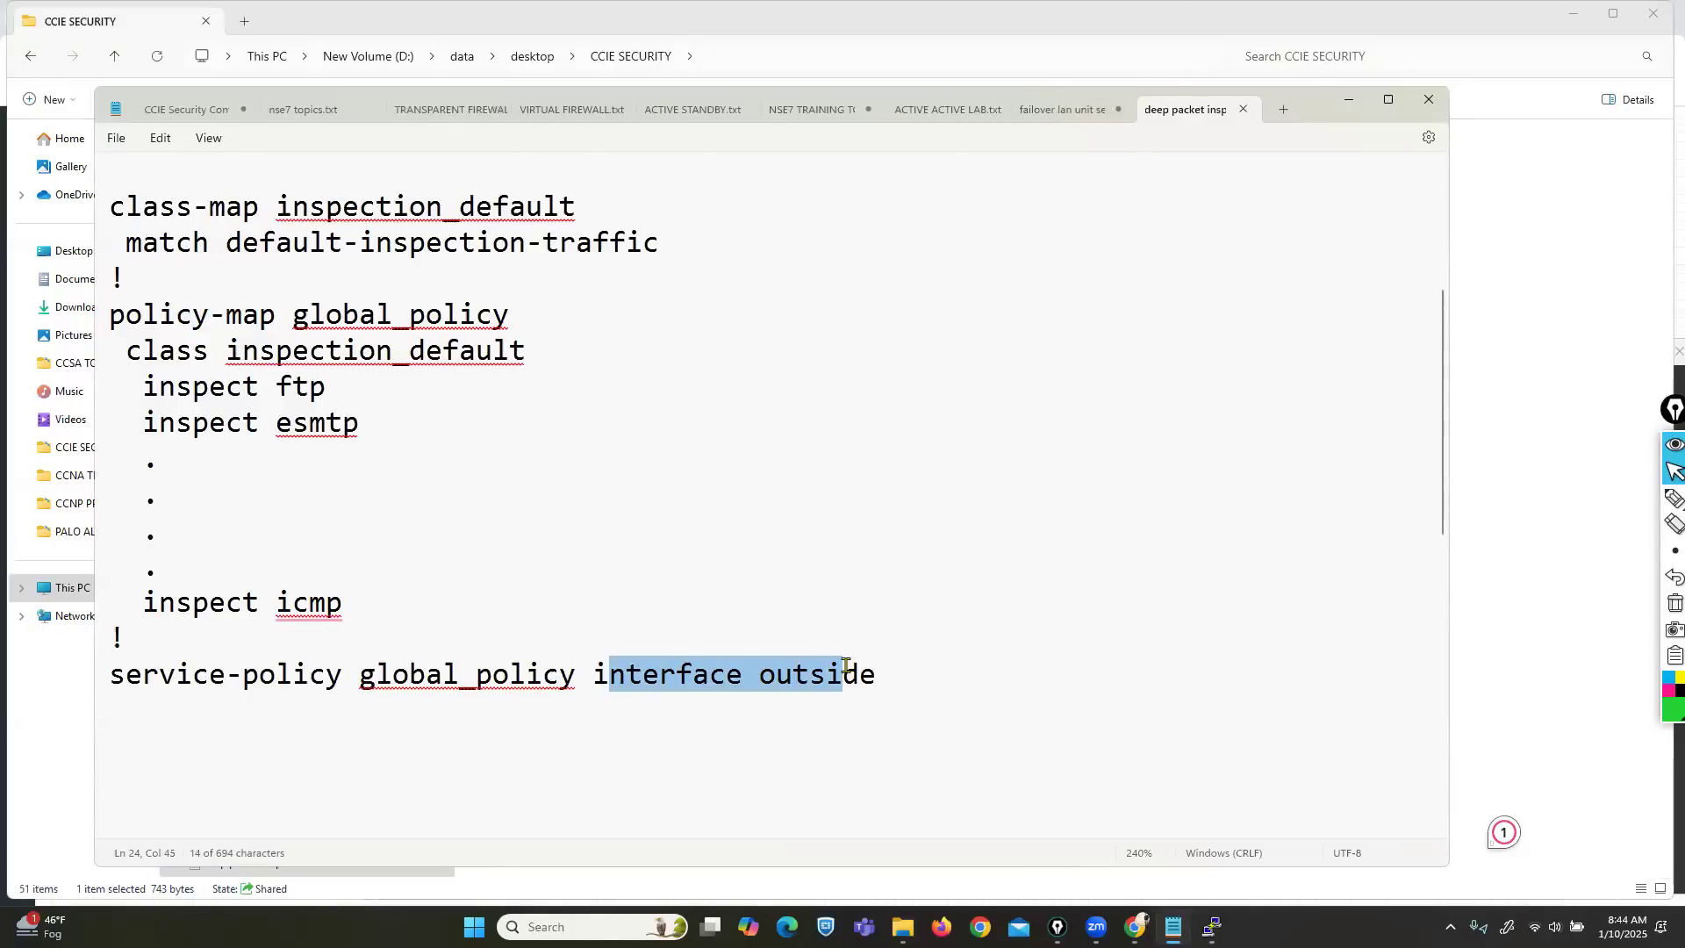
{"action": "left_click_drag", "start_coordinate": [905, 685], "coordinate": [95, 207]}
{"action": "scroll", "coordinate": [636, 564], "scroll_direction": "down", "scroll_amount": 2}
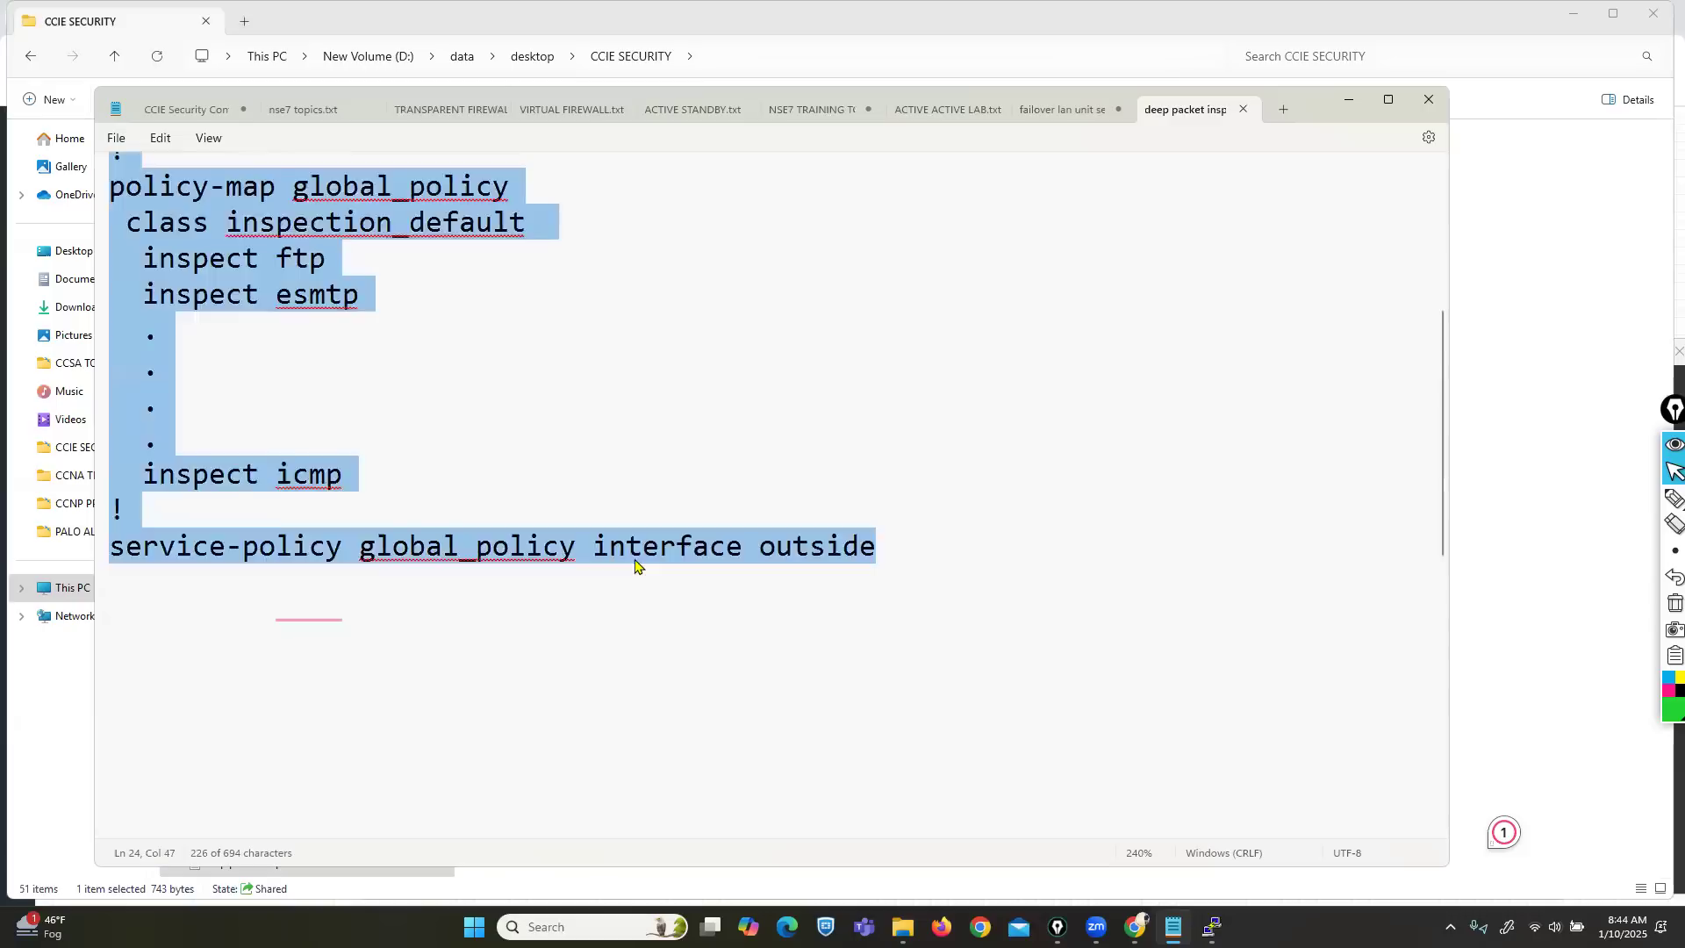
{"action": "scroll", "coordinate": [637, 564], "scroll_direction": "down", "scroll_amount": 3}
{"action": "left_click", "coordinate": [162, 549]}
{"action": "key", "text": "Return"}
{"action": "key", "text": "Return"}
{"action": "key", "text": "Return"}
{"action": "key", "text": "Return"}
{"action": "key", "text": "Return"}
{"action": "key", "text": "Return"}
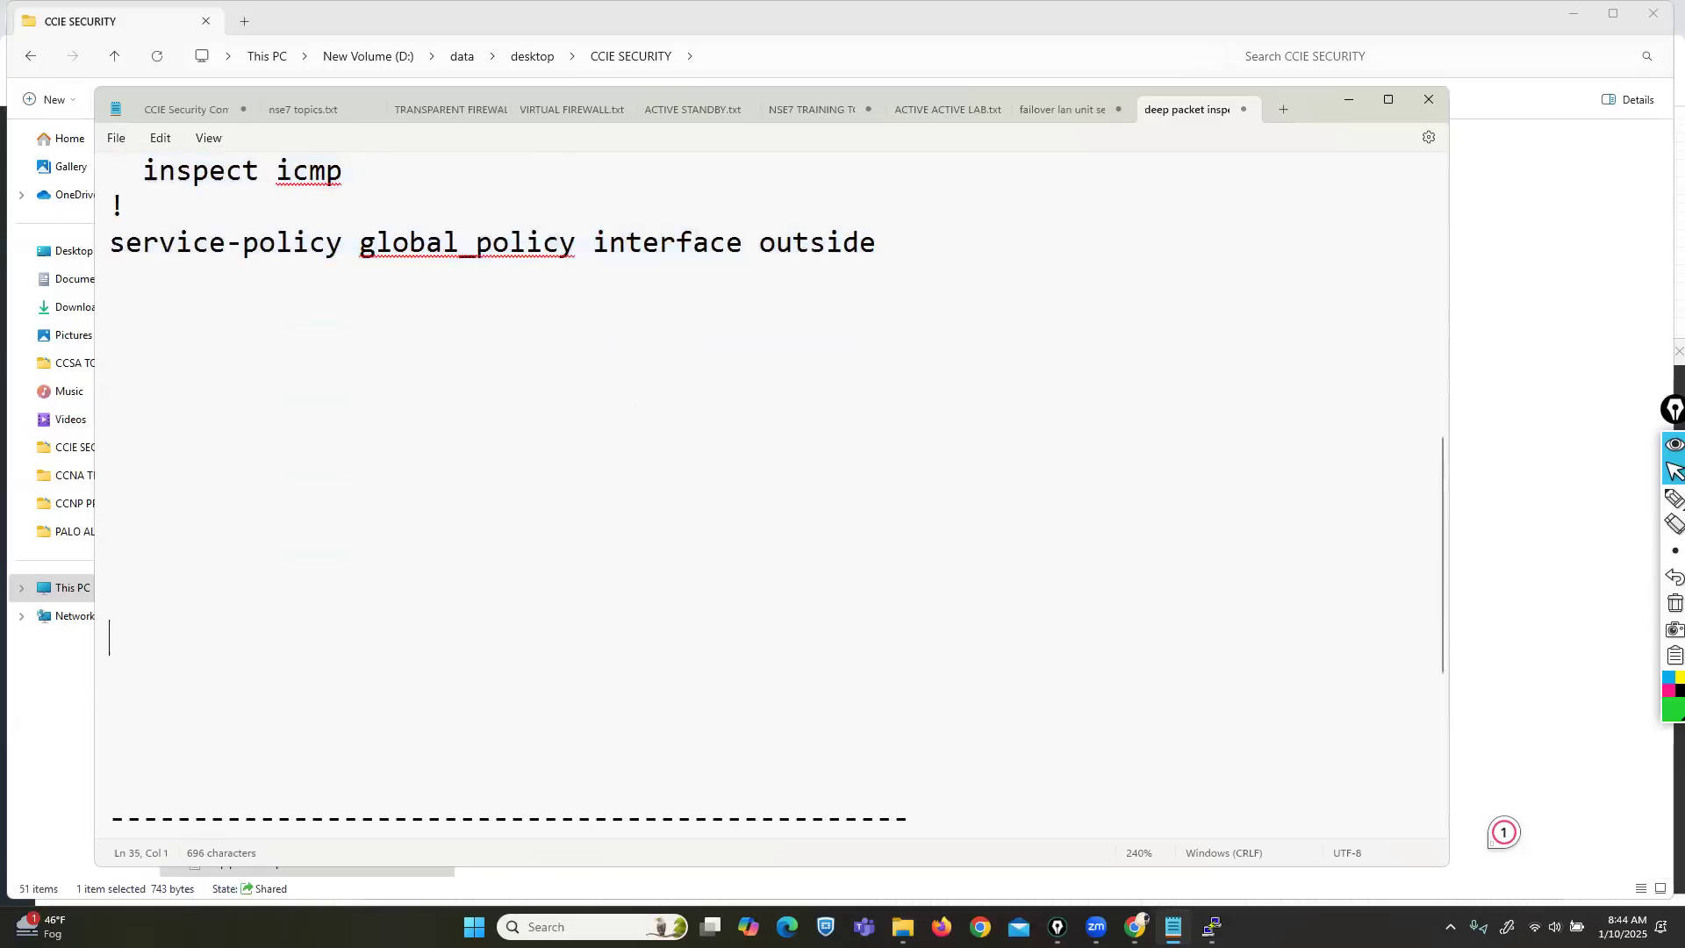
Review the Inspecting FTP on a Non-Standard Port example using tcp port 2100.
{"action": "scroll", "coordinate": [162, 548], "scroll_direction": "down", "scroll_amount": 5}
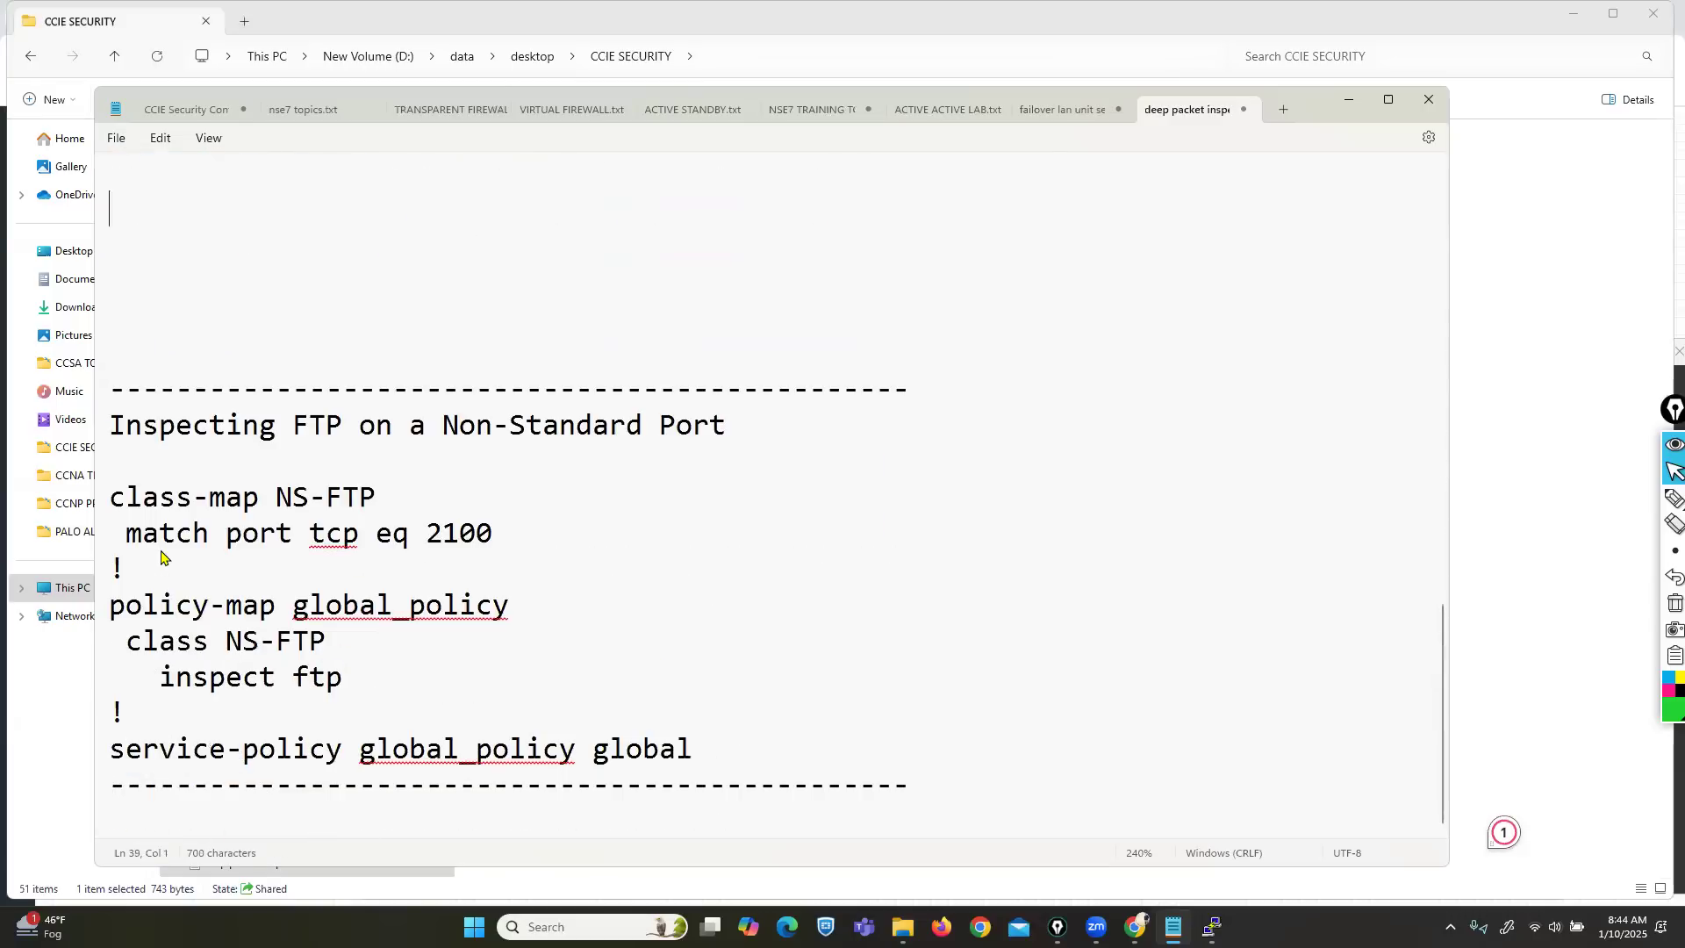
{"action": "left_click_drag", "start_coordinate": [427, 427], "coordinate": [709, 430]}
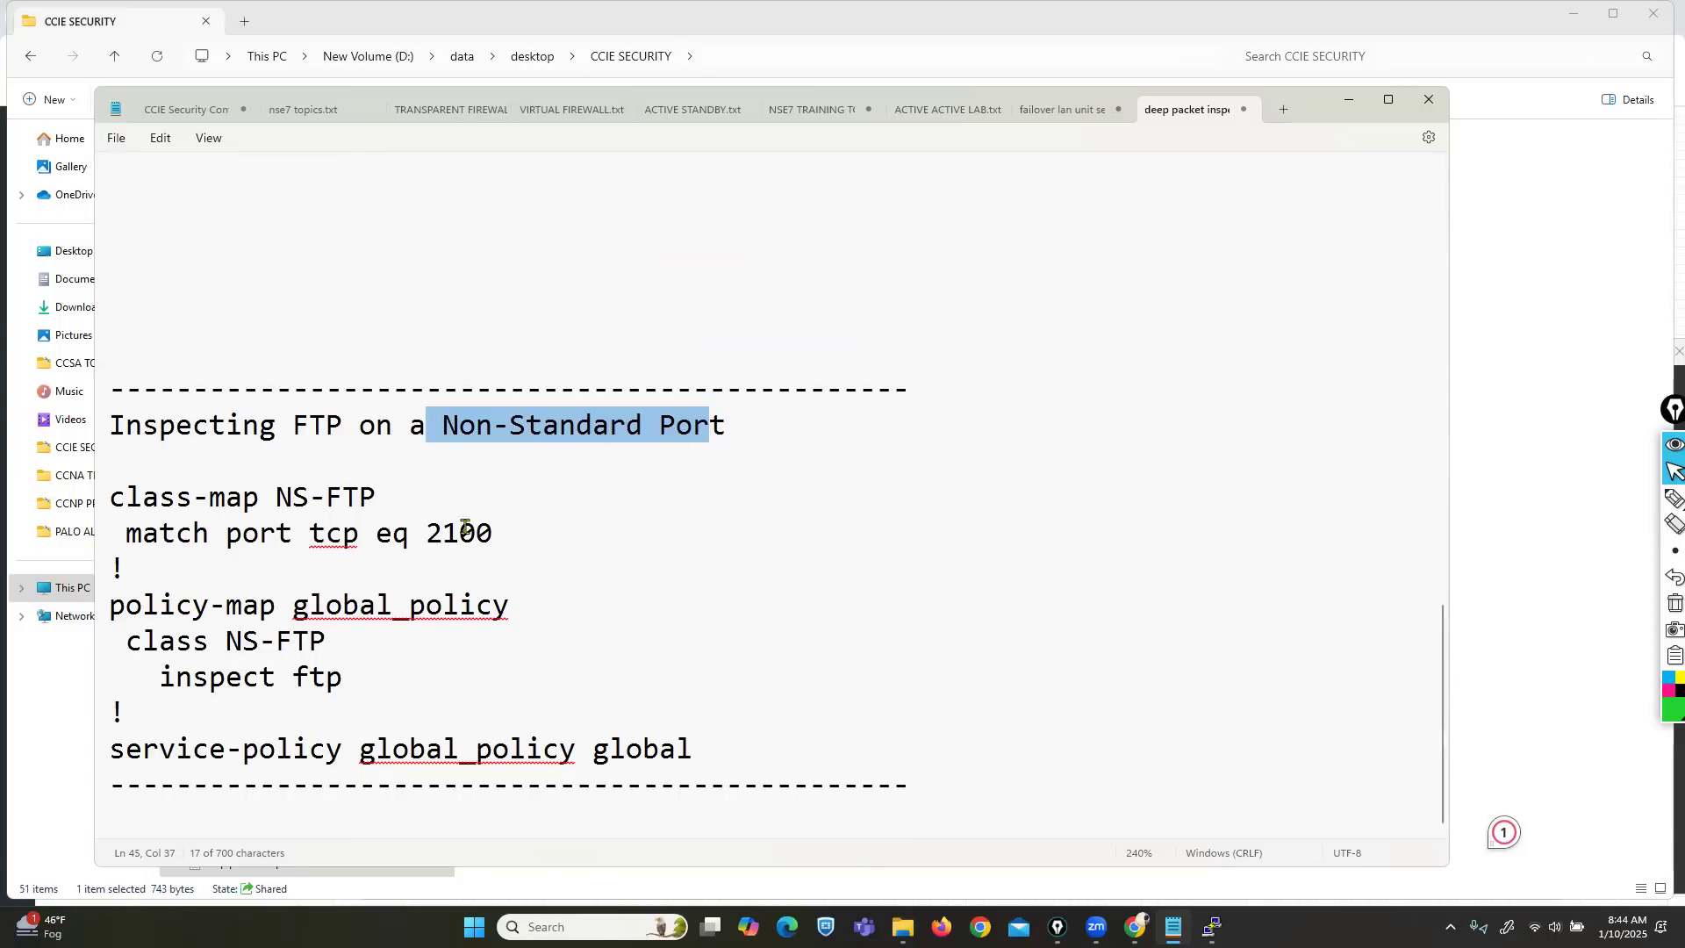
{"action": "left_click_drag", "start_coordinate": [431, 532], "coordinate": [485, 536]}
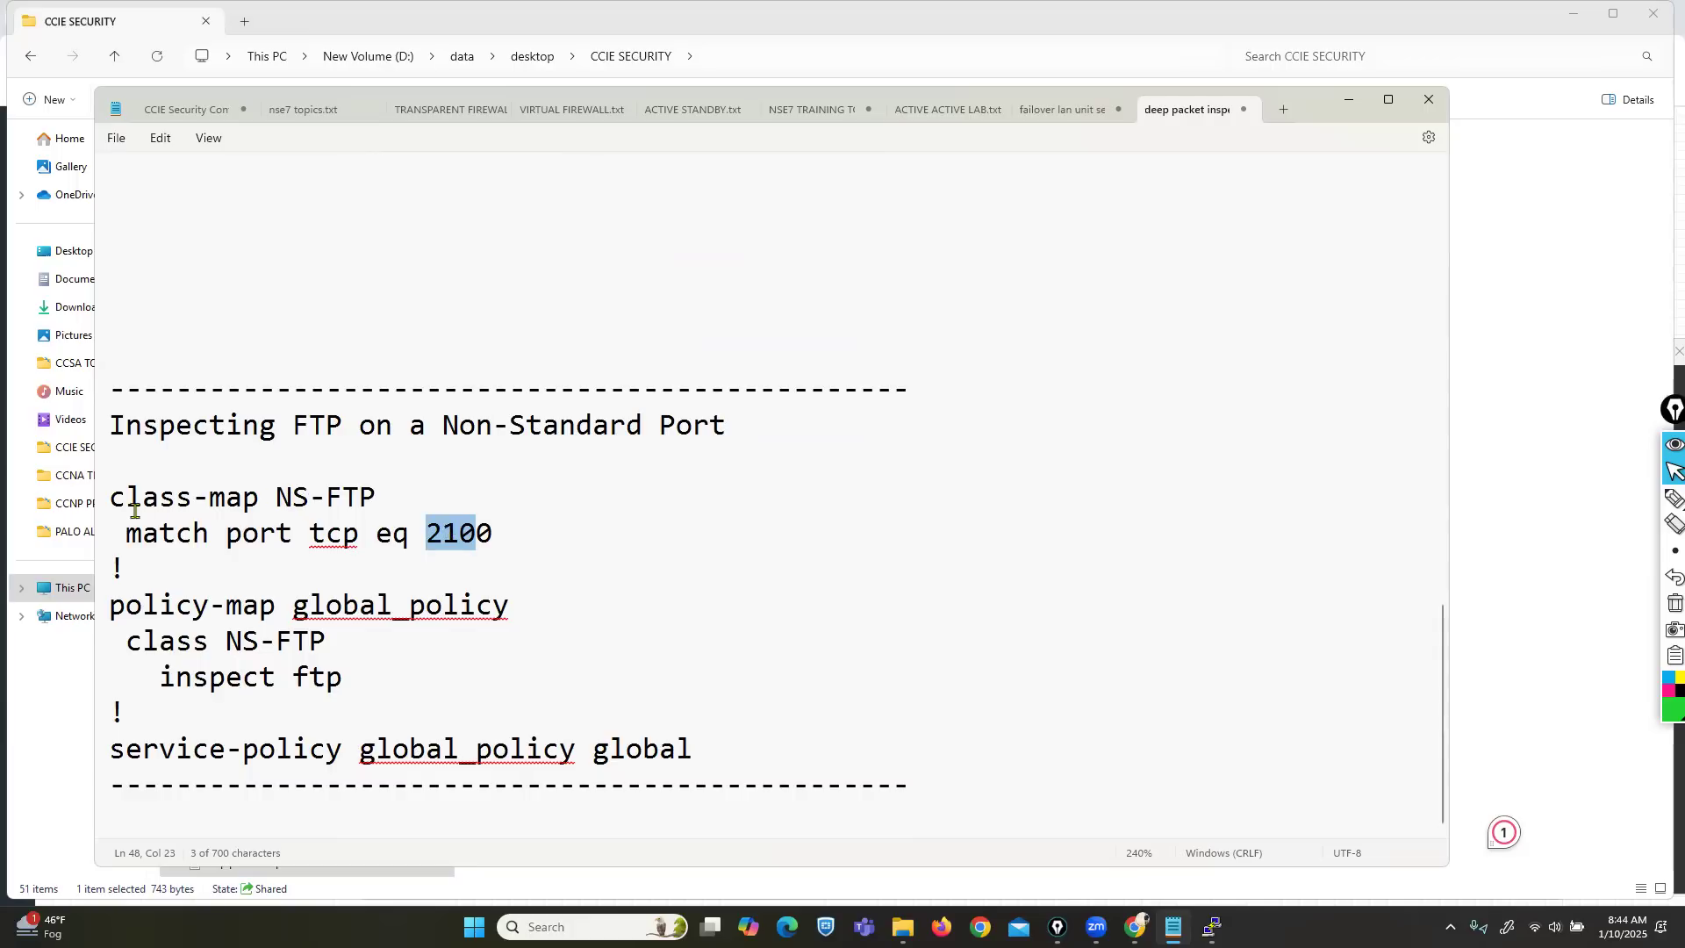
{"action": "left_click_drag", "start_coordinate": [114, 499], "coordinate": [244, 507]}
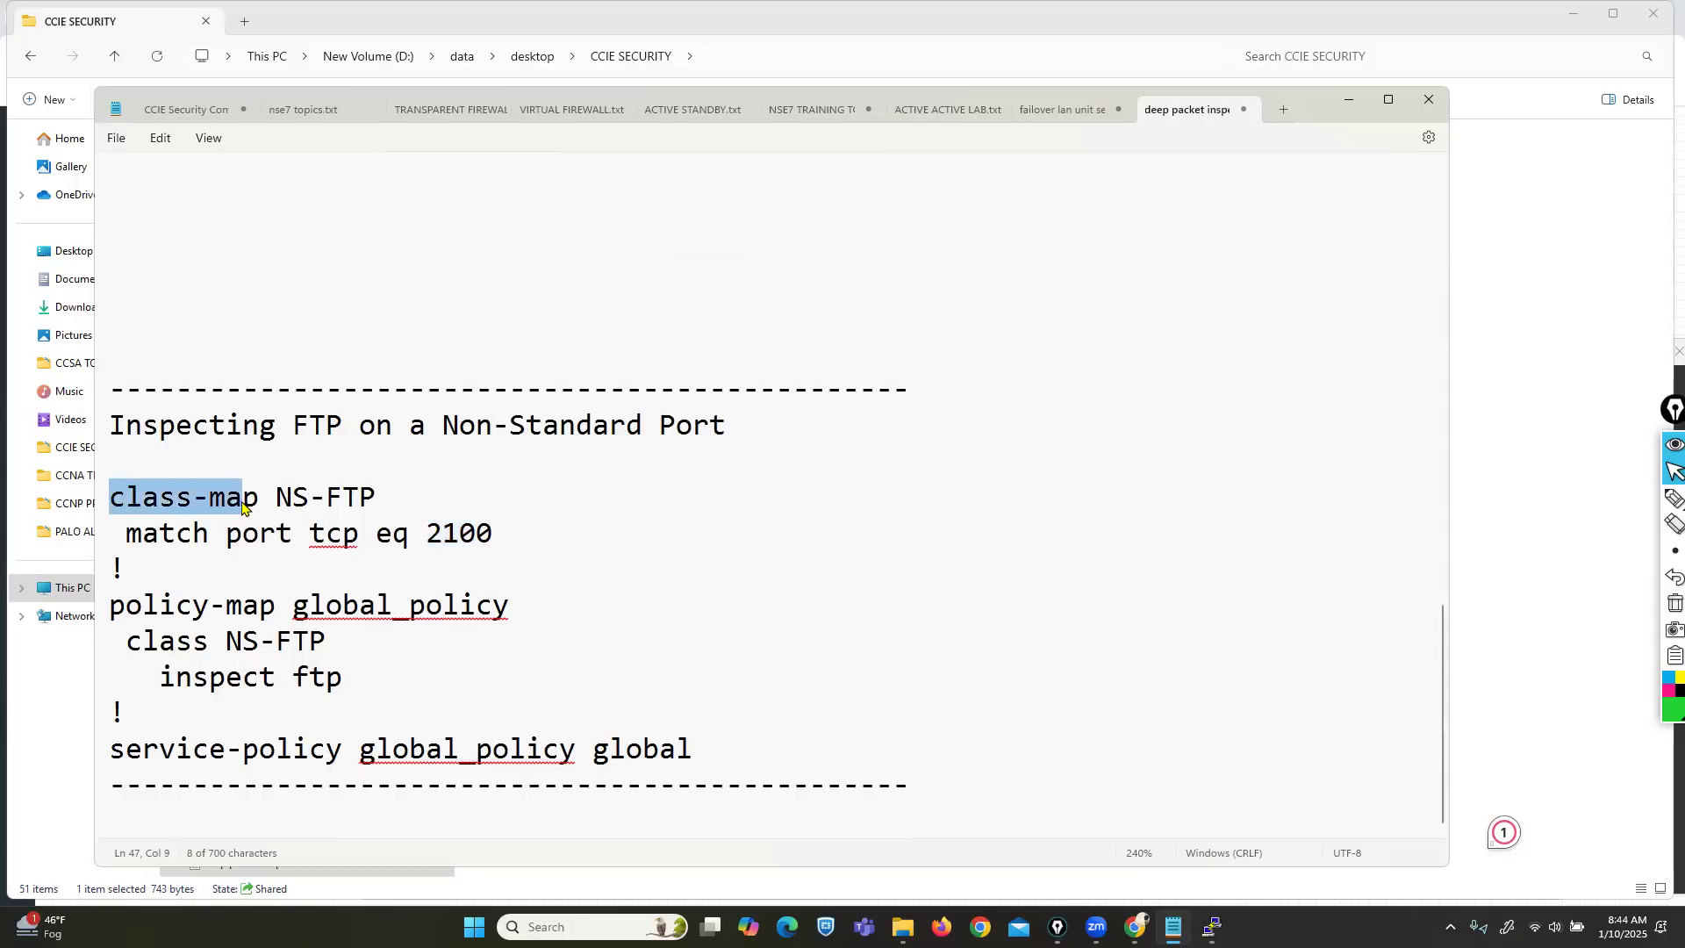
Bring the ASA console in front of the notes and move it up and right.
{"action": "mouse_move", "coordinate": [1212, 927]}
{"action": "left_click", "coordinate": [1209, 834]}
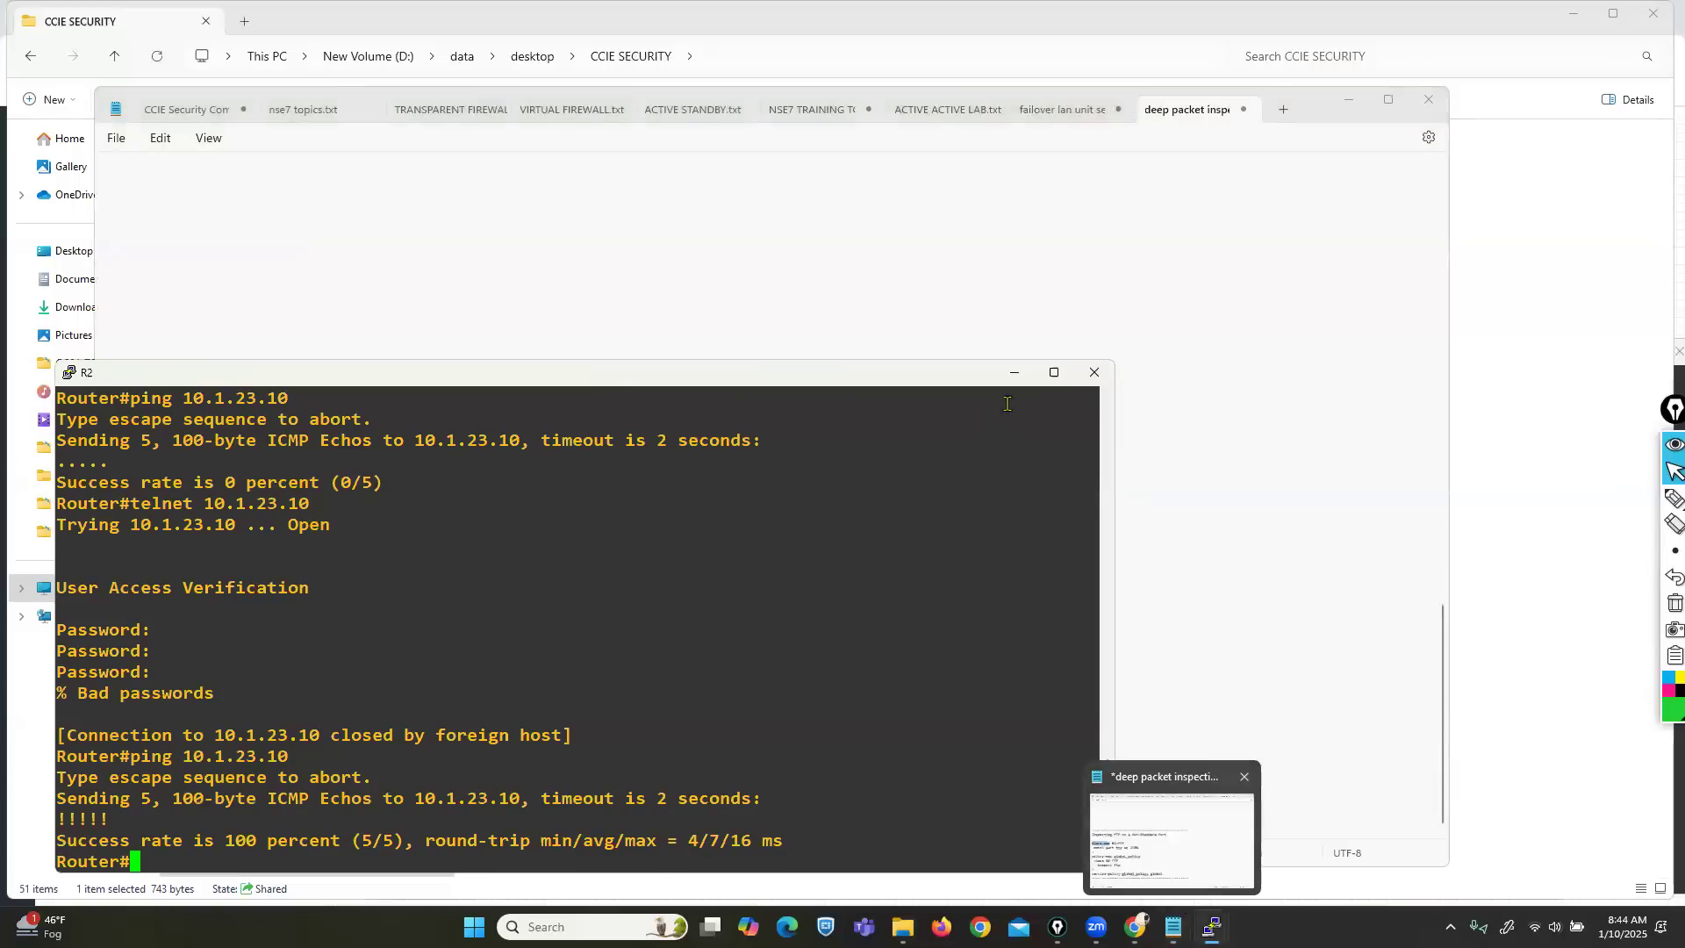
{"action": "left_click", "coordinate": [1013, 372]}
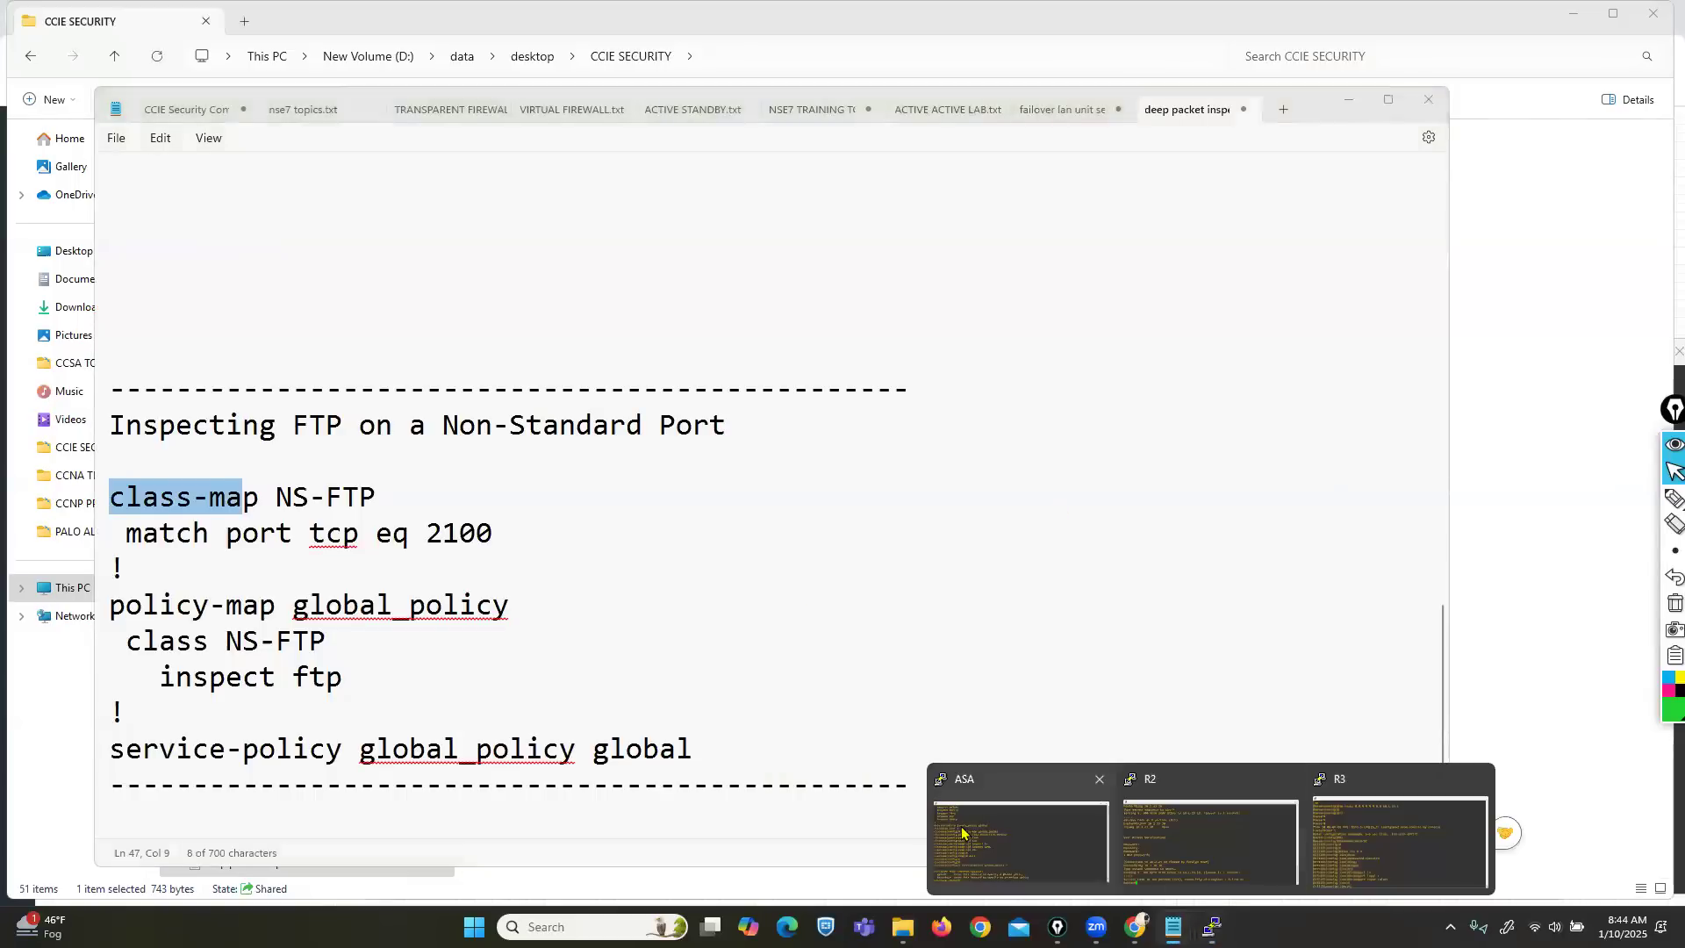
{"action": "left_click", "coordinate": [962, 832]}
{"action": "left_click_drag", "start_coordinate": [566, 365], "coordinate": [862, 279]}
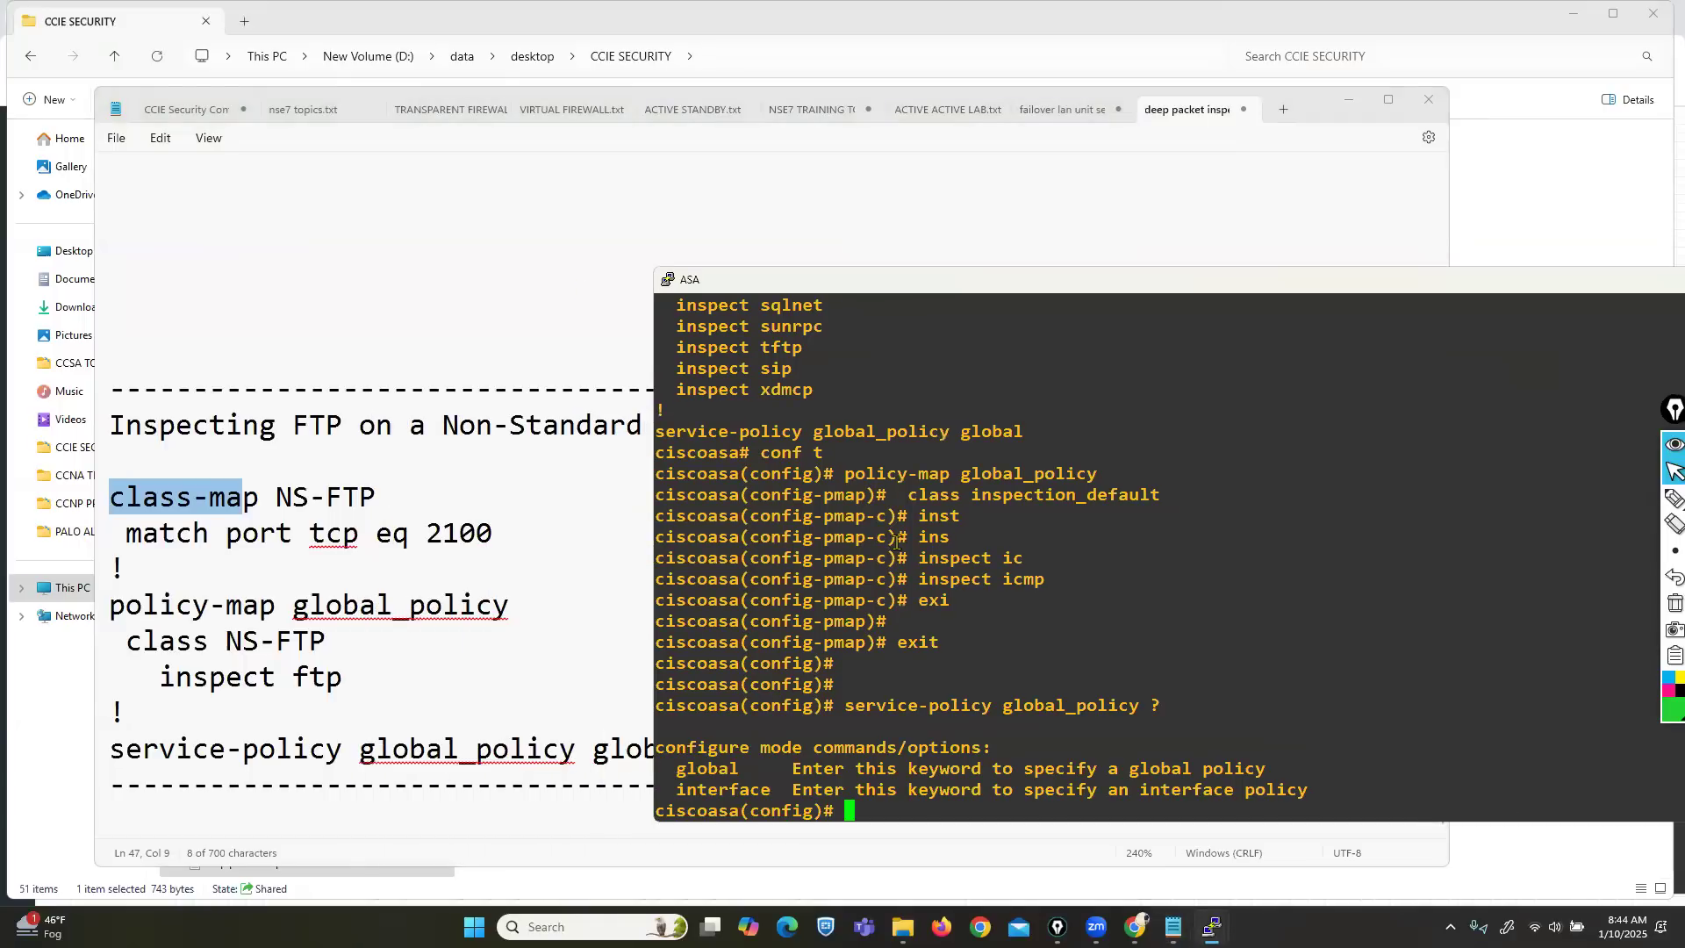
Exit configuration mode on the ASA and page through the sh run output.
{"action": "key", "text": "ctrl+z"}
{"action": "key", "text": "Return"}
{"action": "key", "text": "Return"}
{"action": "type", "text": "sh run"}
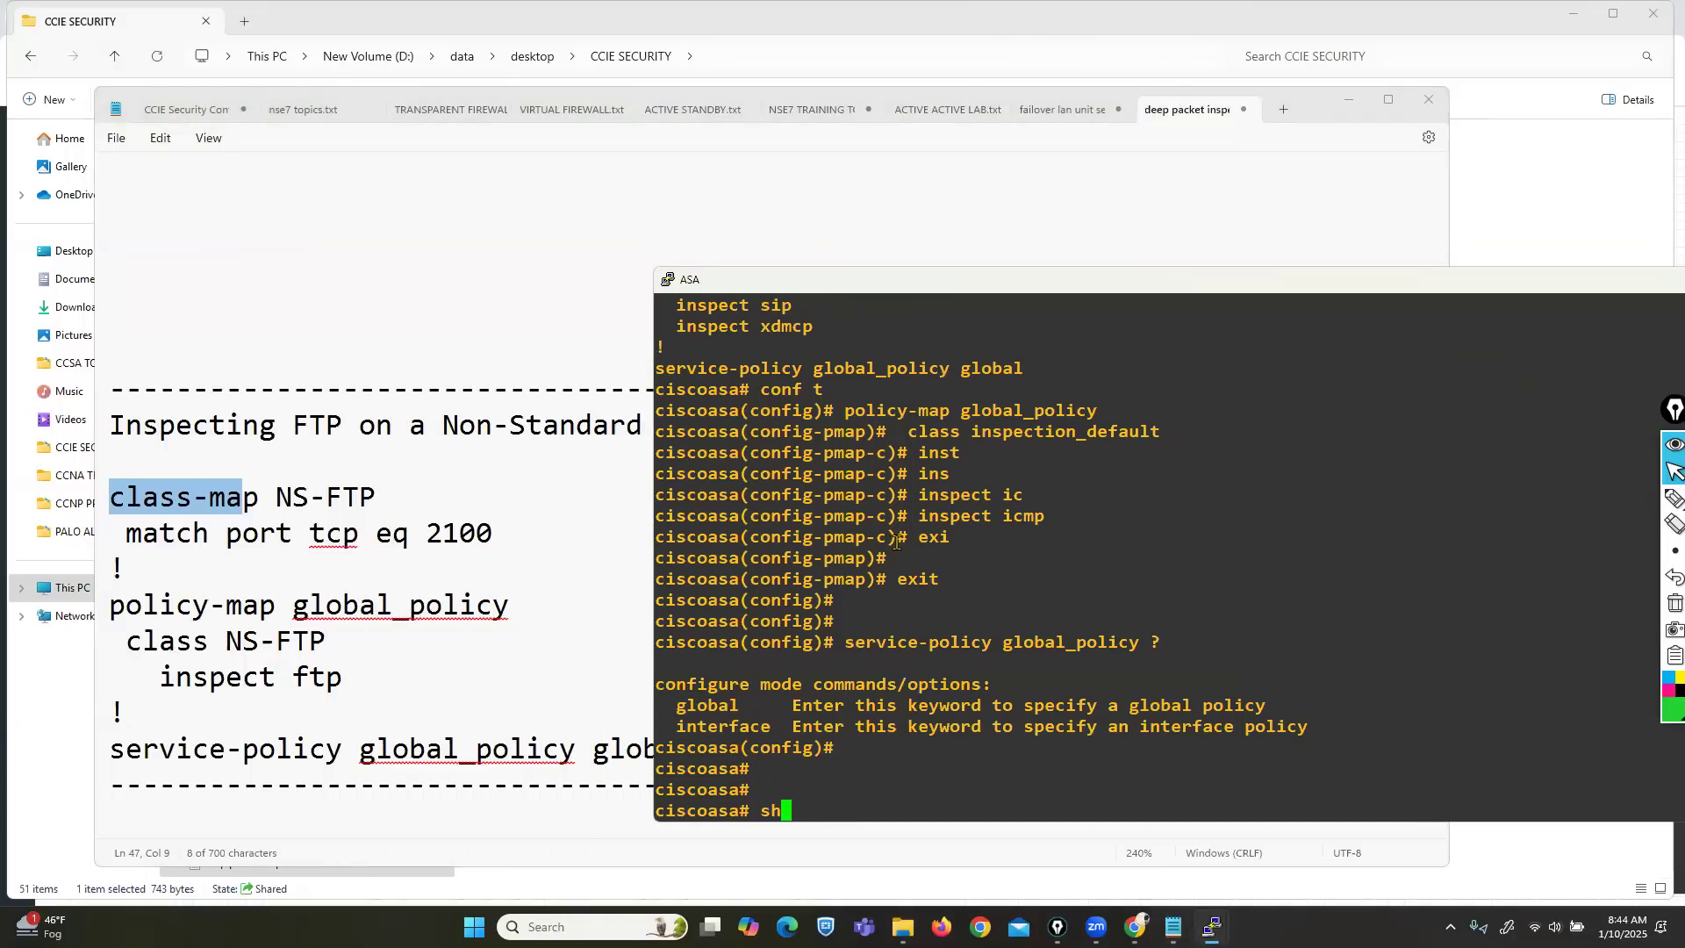
{"action": "key", "text": "Return"}
{"action": "key", "text": "Return"}
{"action": "key", "text": "Return"}
{"action": "key", "text": "Return"}
{"action": "key", "text": "Return"}
{"action": "key", "text": "Return"}
{"action": "key", "text": "Return"}
{"action": "key", "text": "Return"}
{"action": "key", "text": "Return"}
{"action": "key", "text": "Return"}
{"action": "key", "text": "Return"}
{"action": "key", "text": "Return"}
{"action": "key", "text": "Return"}
{"action": "key", "text": "Return"}
{"action": "key", "text": "Return"}
{"action": "key", "text": "Return"}
{"action": "key", "text": "Return"}
{"action": "key", "text": "Return"}
{"action": "key", "text": "Return"}
{"action": "key", "text": "Return"}
{"action": "key", "text": "Return"}
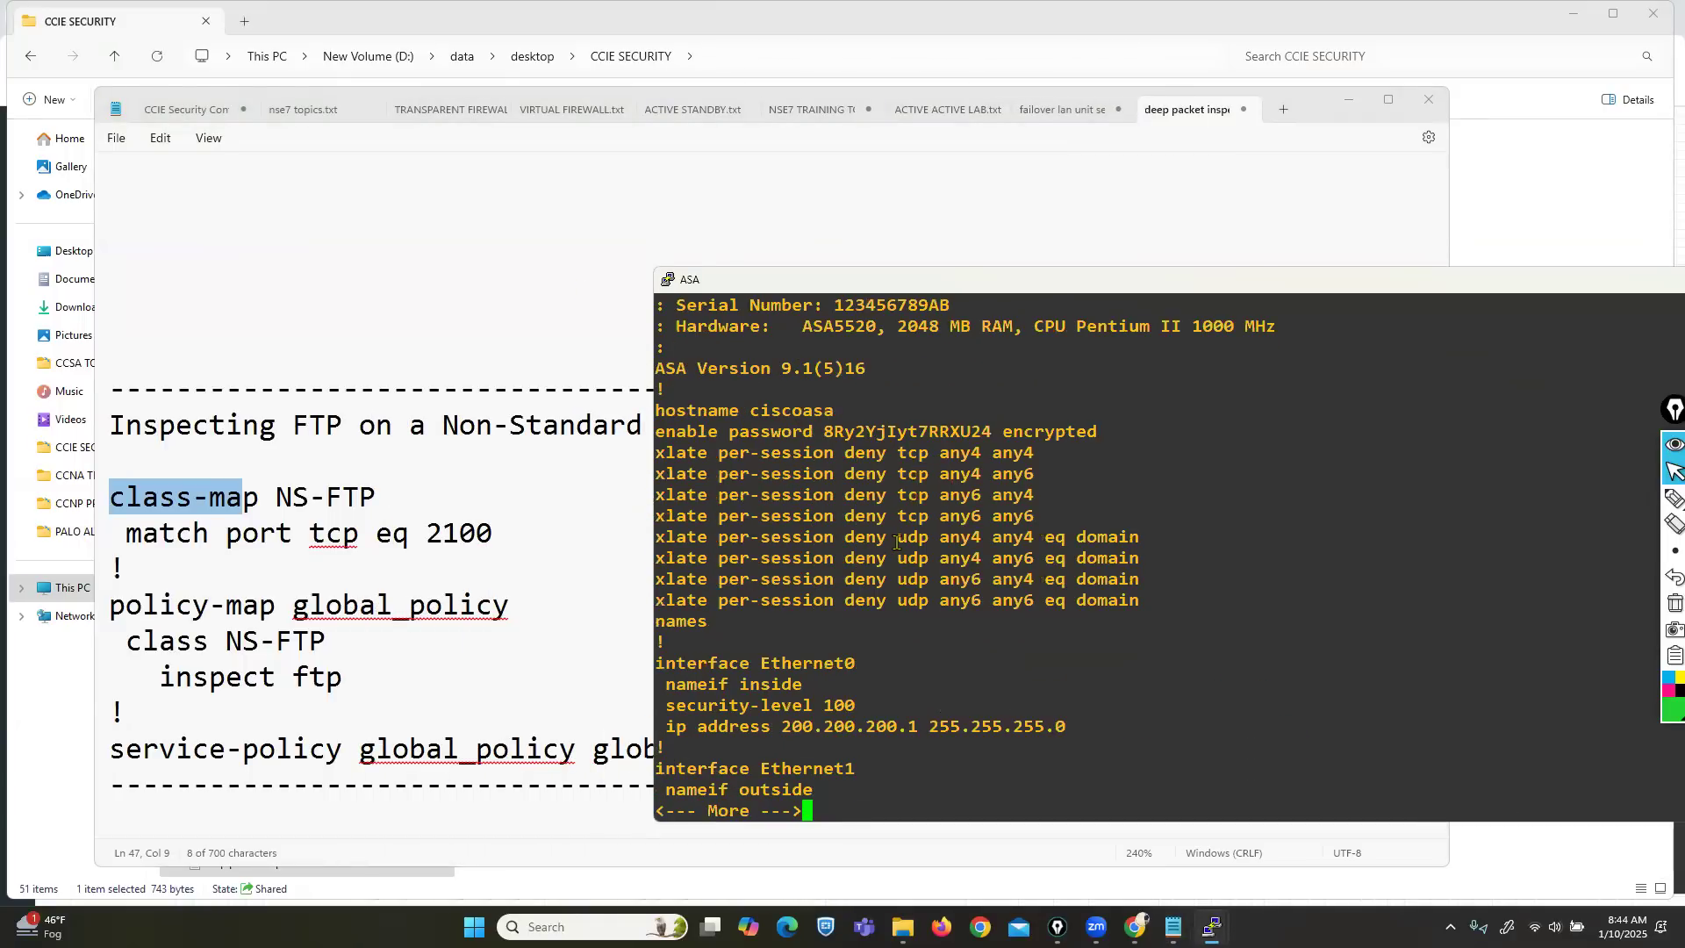
{"action": "key", "text": "Return"}
{"action": "key", "text": "Return"}
{"action": "key", "text": "Return"}
{"action": "key", "text": "Return"}
{"action": "key", "text": "Return"}
{"action": "key", "text": "Return"}
{"action": "key", "text": "Return"}
{"action": "key", "text": "Return"}
{"action": "key", "text": "Return"}
{"action": "key", "text": "Return"}
{"action": "key", "text": "Return"}
{"action": "key", "text": "Return"}
{"action": "key", "text": "Return"}
{"action": "key", "text": "Return"}
{"action": "key", "text": "Return"}
{"action": "key", "text": "Return"}
{"action": "key", "text": "Return"}
{"action": "key", "text": "Return"}
{"action": "key", "text": "Return"}
{"action": "key", "text": "Return"}
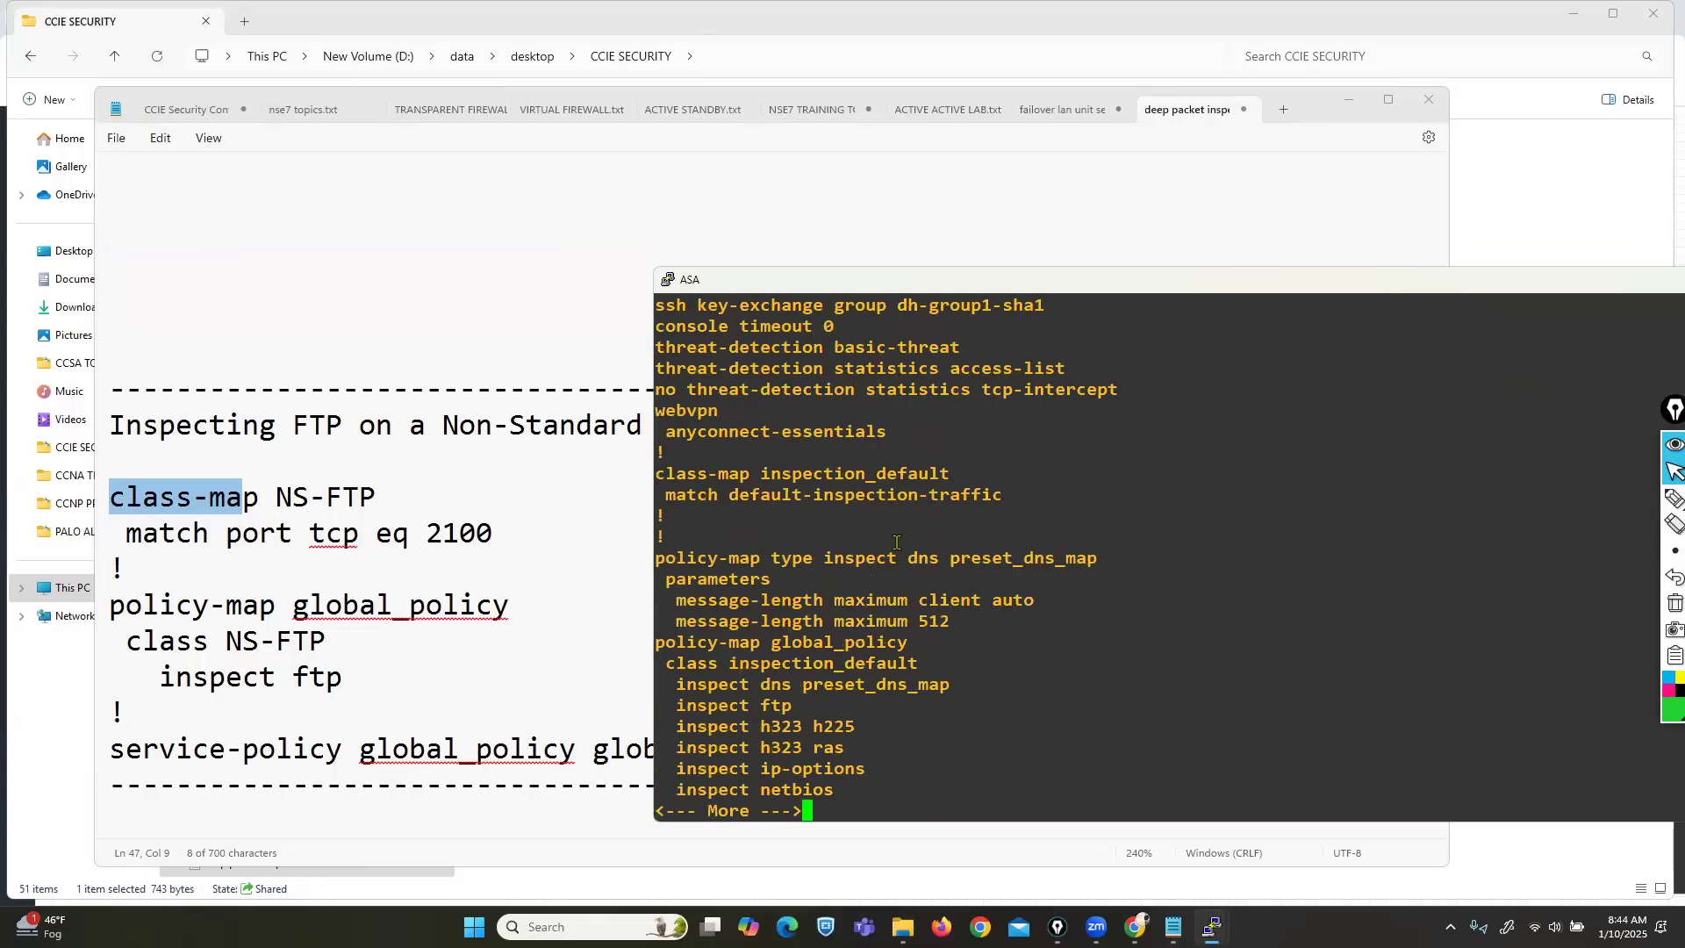
{"action": "key", "text": "Return"}
{"action": "key", "text": "Return"}
{"action": "key", "text": "Return"}
{"action": "key", "text": "Return"}
{"action": "key", "text": "Return"}
{"action": "key", "text": "Return"}
{"action": "key", "text": "Return"}
{"action": "key", "text": "Return"}
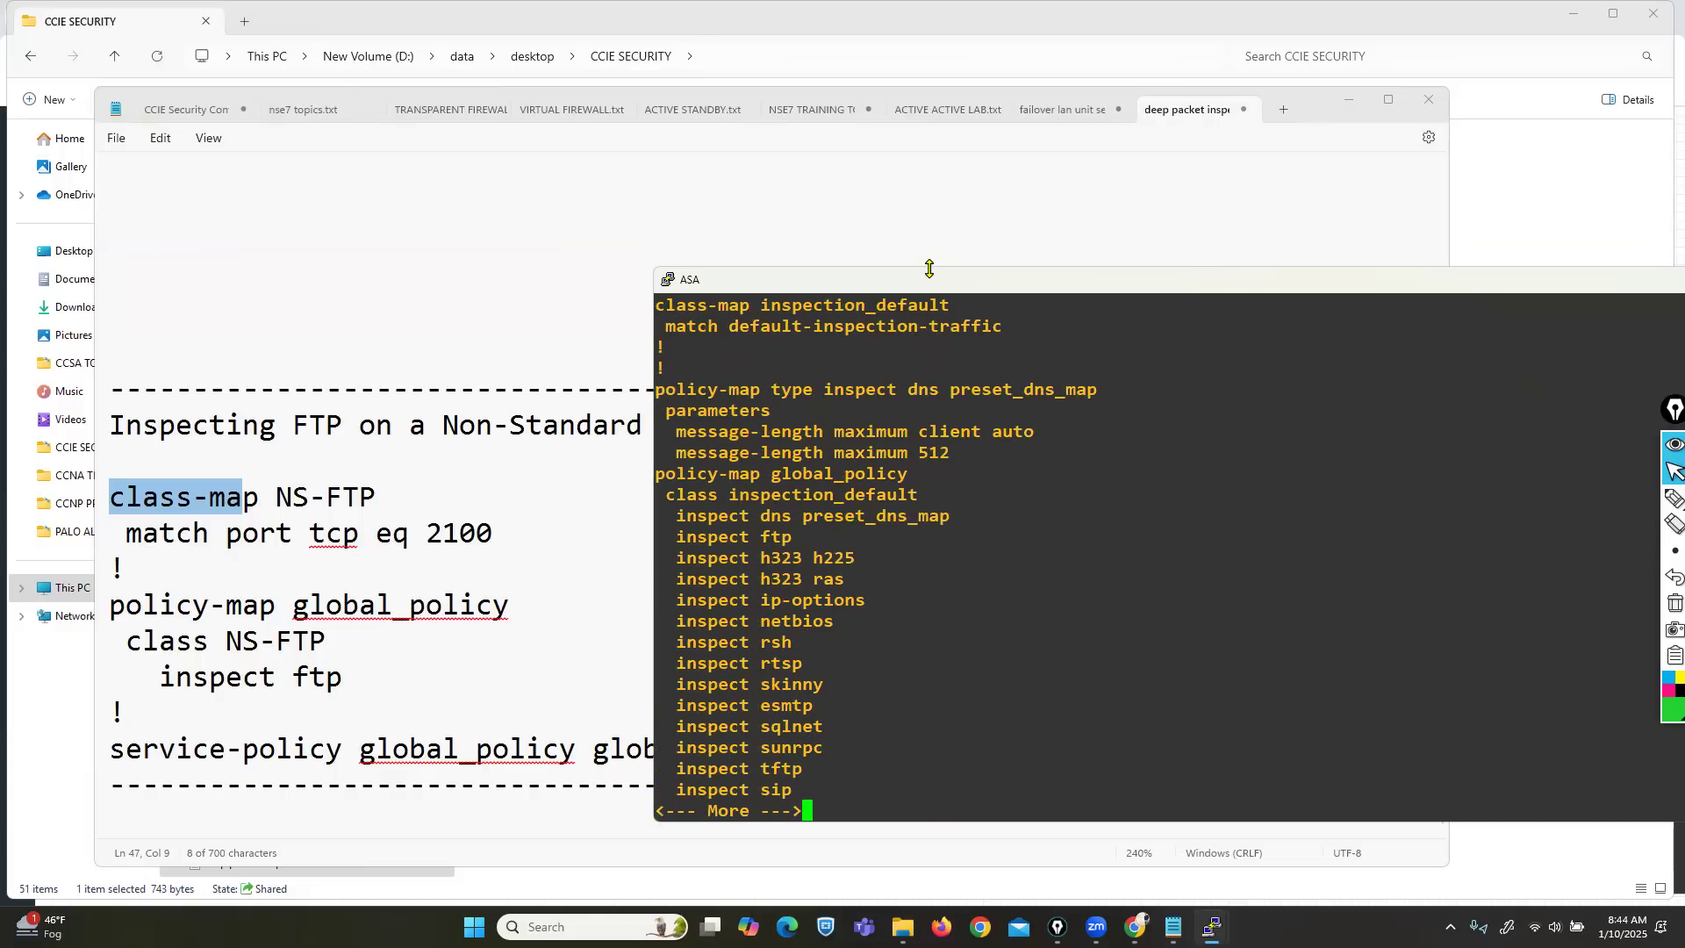
Enlarge the console and mark class-map inspection_default, NS-FTP and match default-inspection-traffic.
{"action": "mouse_move", "coordinate": [929, 268]}
{"action": "left_mouse_down"}
{"action": "mouse_move", "coordinate": [919, 122]}
{"action": "mouse_move", "coordinate": [1033, 148]}
{"action": "left_mouse_up"}
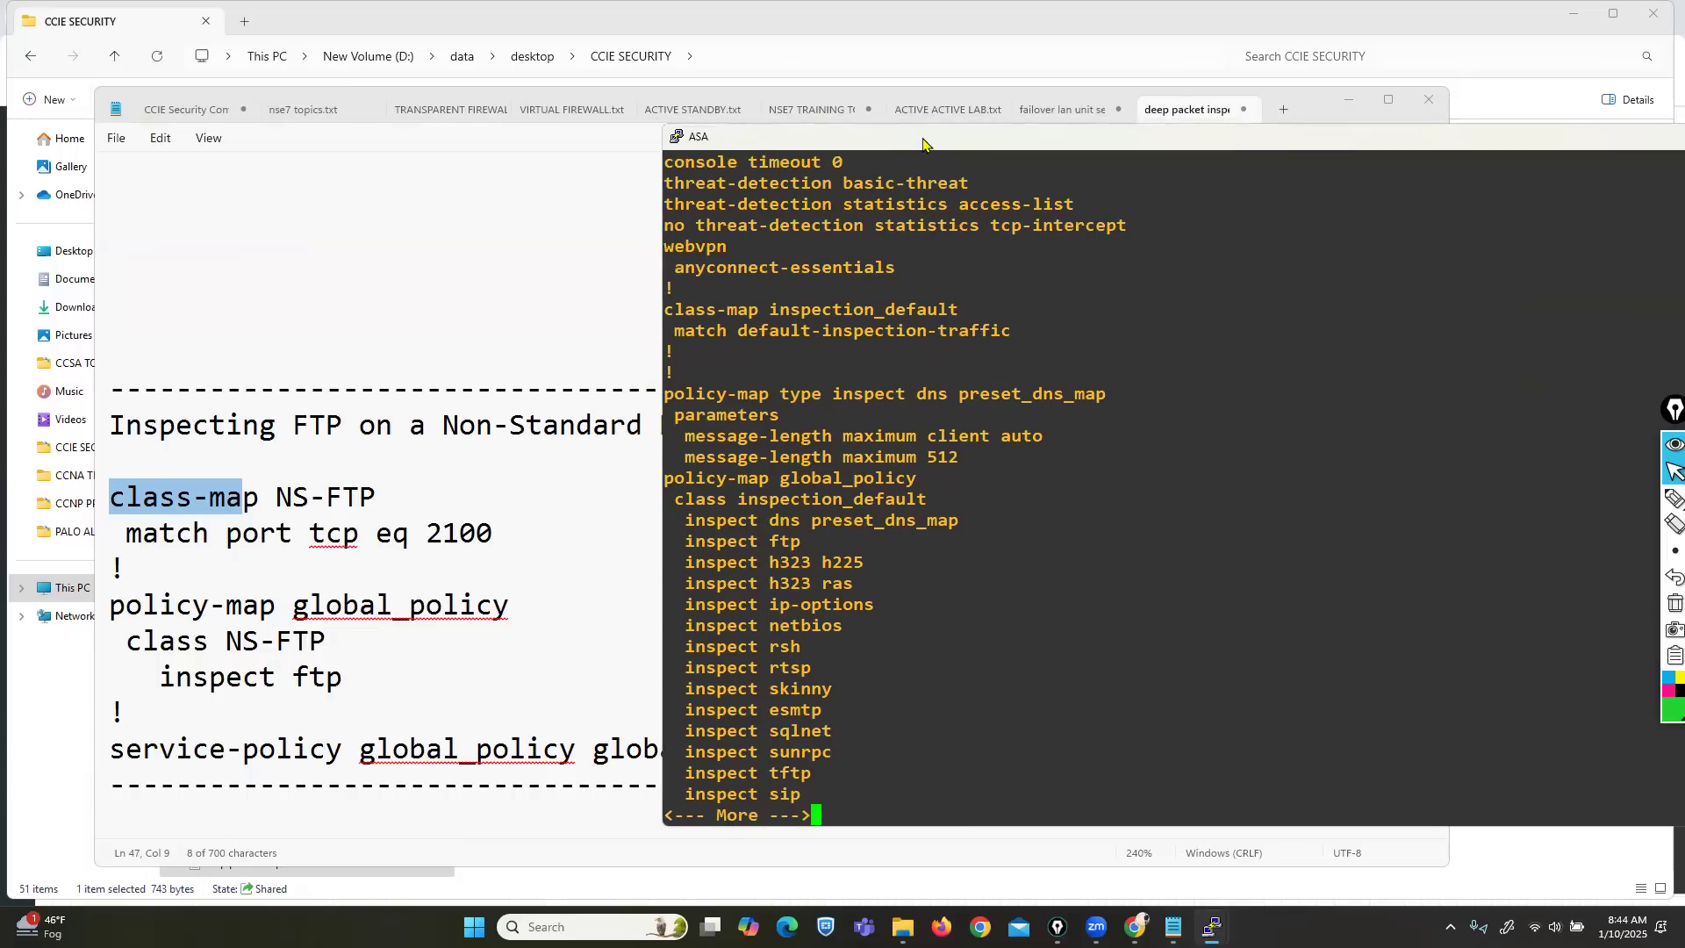
{"action": "mouse_move", "coordinate": [1672, 498]}
{"action": "left_click", "coordinate": [1618, 500]}
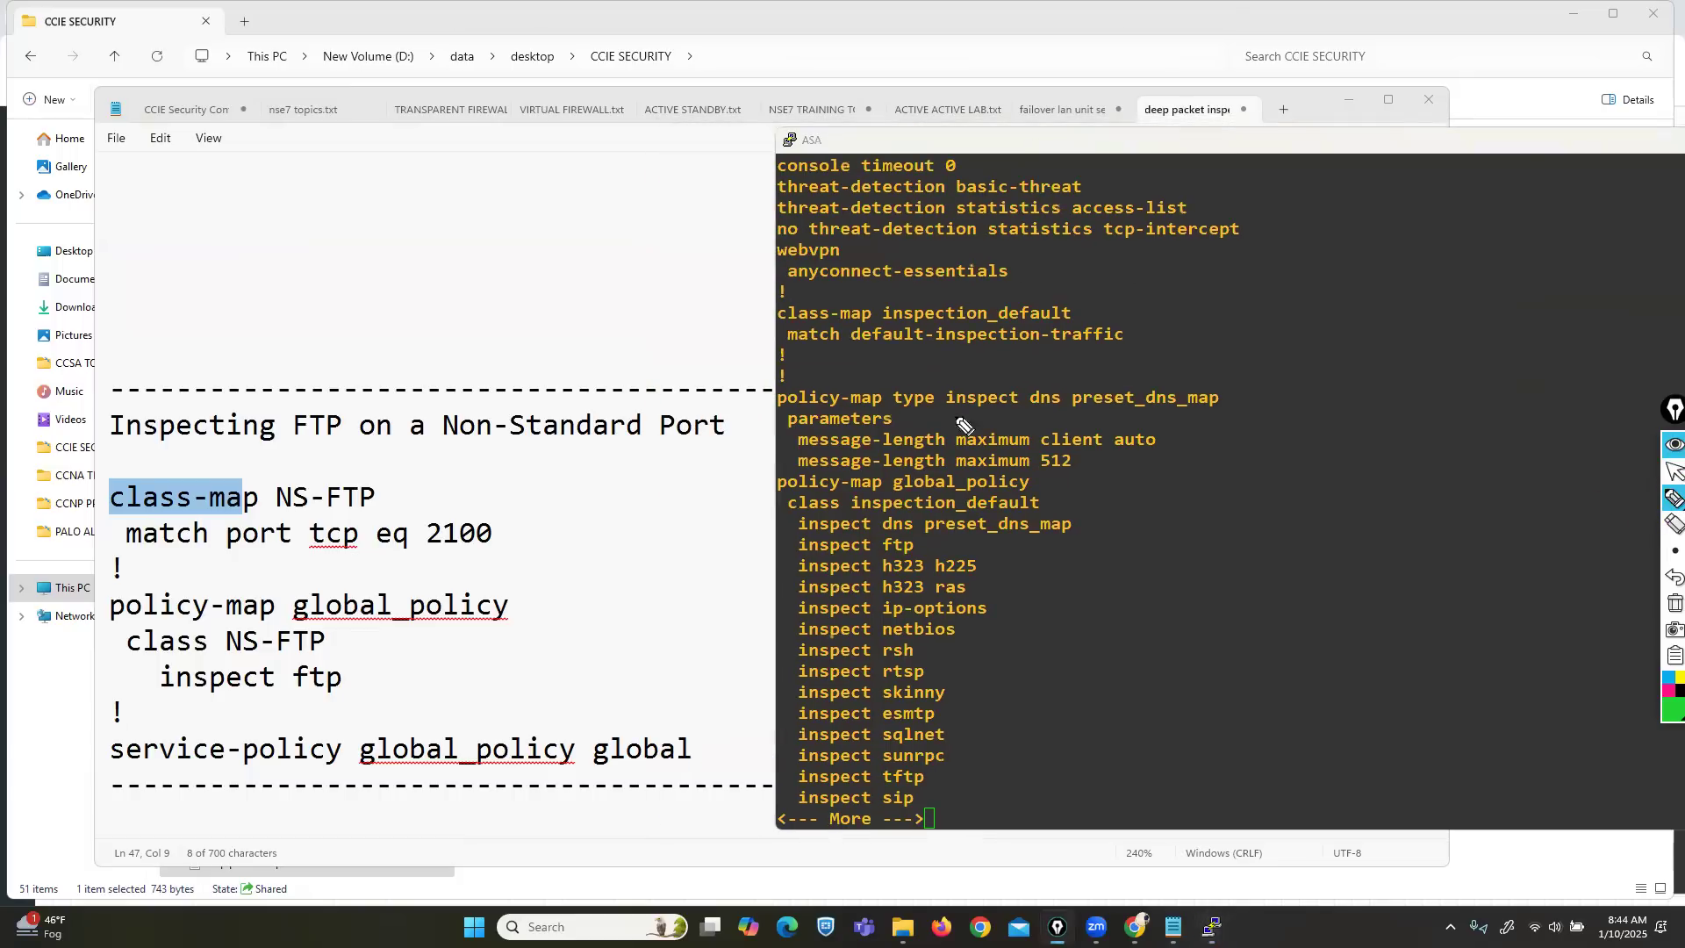
{"action": "left_click_drag", "start_coordinate": [774, 329], "coordinate": [992, 323]}
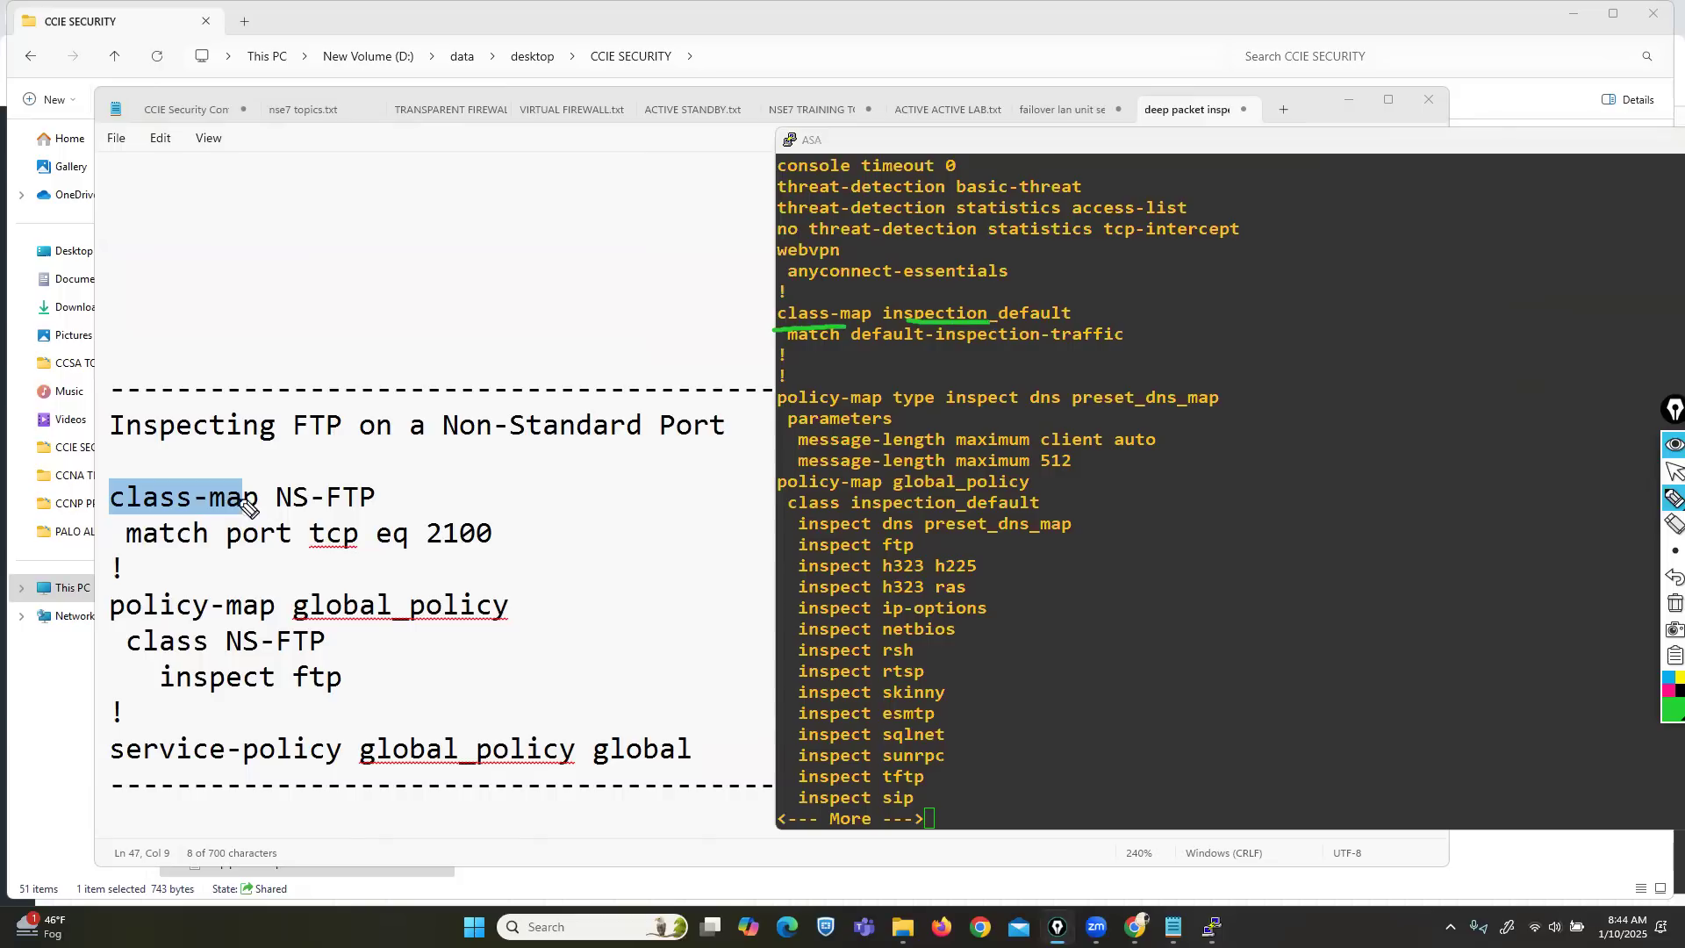
{"action": "left_click", "coordinate": [277, 514]}
{"action": "left_click_drag", "start_coordinate": [290, 515], "coordinate": [359, 513]}
{"action": "mouse_move", "coordinate": [789, 352]}
{"action": "left_mouse_down"}
{"action": "mouse_move", "coordinate": [1147, 355]}
{"action": "mouse_move", "coordinate": [1110, 323]}
{"action": "left_mouse_up"}
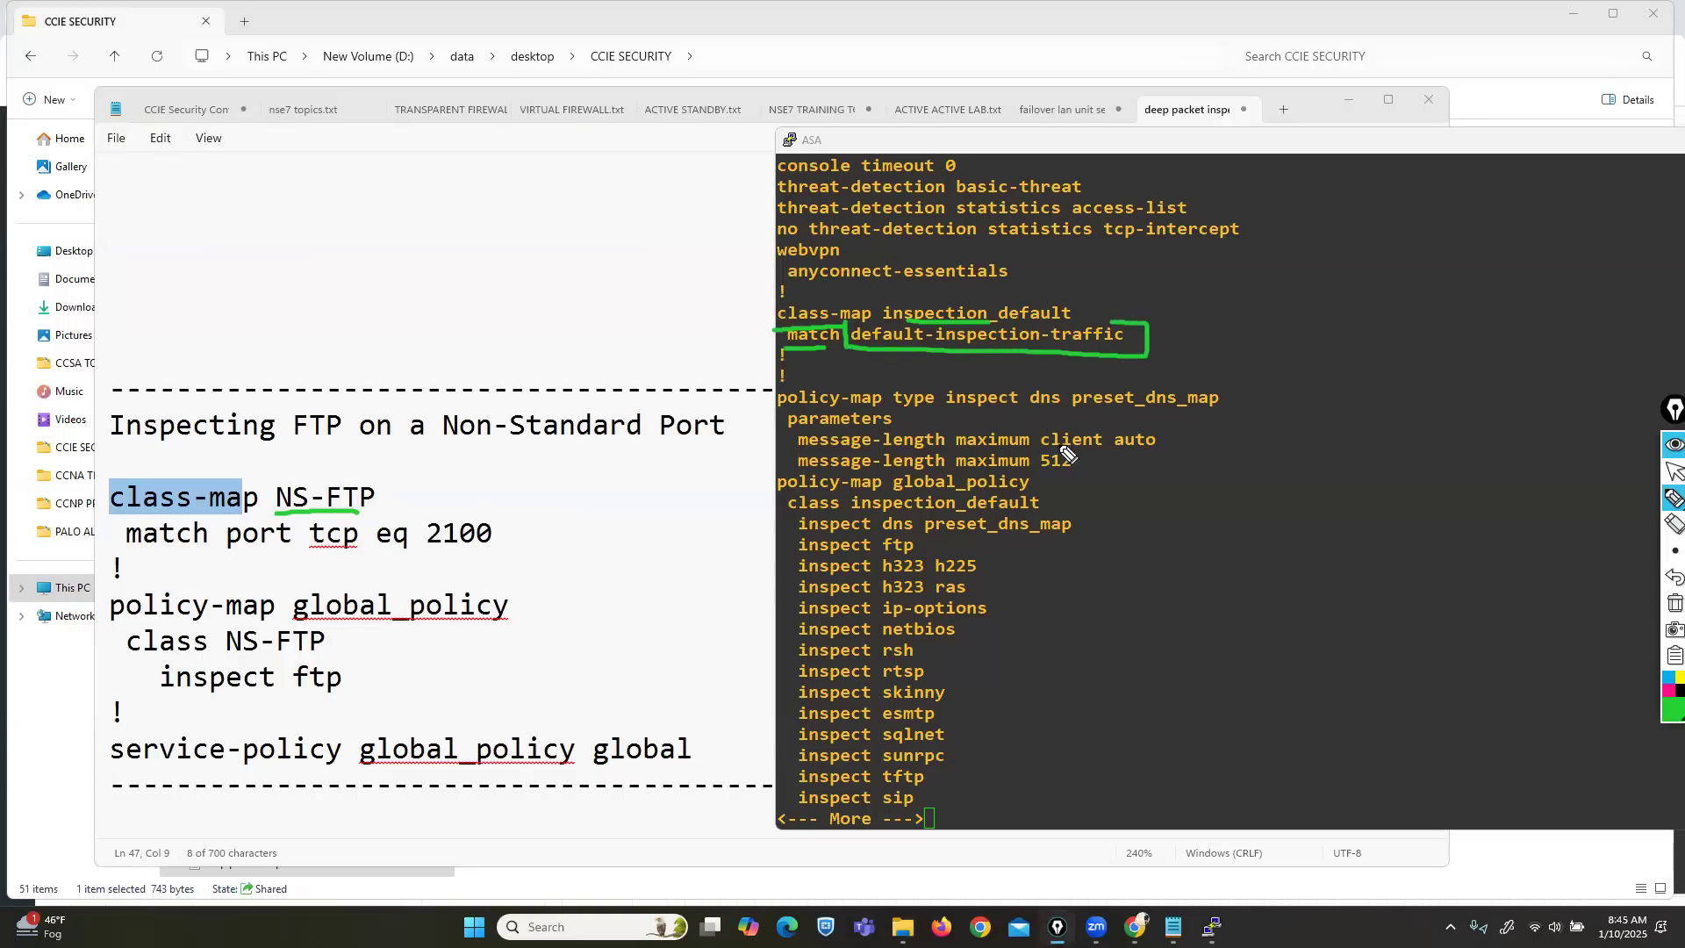
{"action": "left_click", "coordinate": [1674, 473]}
Stop the paged output and enter global configuration mode with conf t.
{"action": "left_click", "coordinate": [1440, 511]}
{"action": "key", "text": "space"}
{"action": "type", "text": "conf t"}
{"action": "key", "text": "Return"}
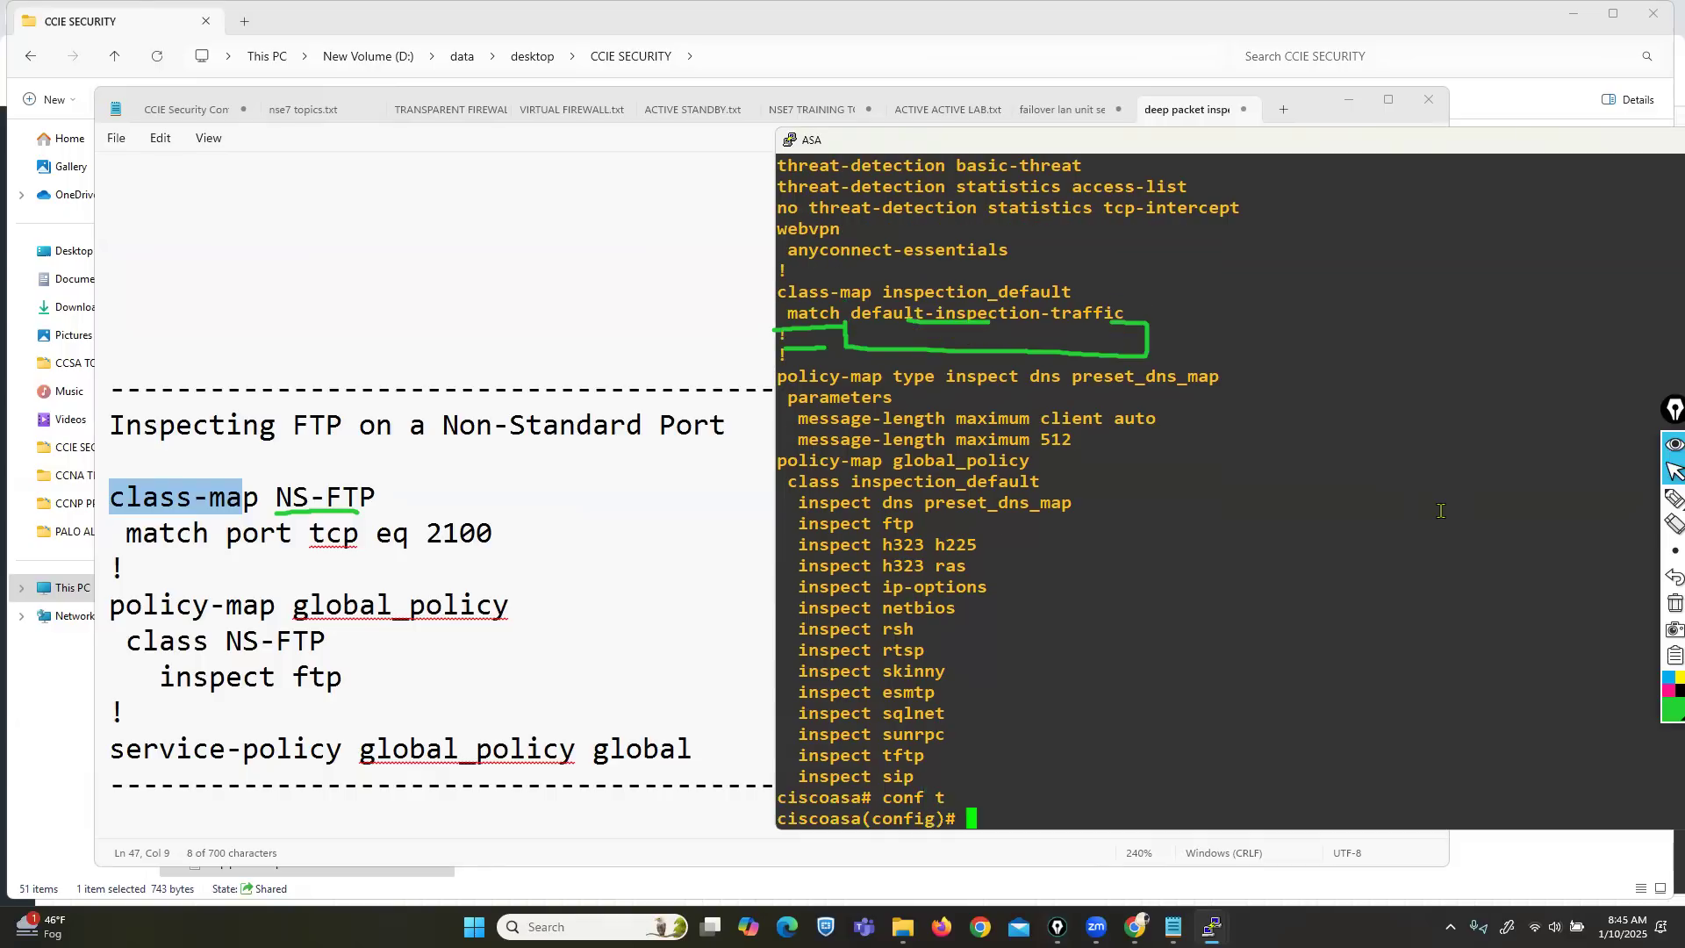
Enter class-map inspection_default and list the match options, highlighting the default inspected protocols and ports.
{"action": "triple_click", "coordinate": [966, 294]}
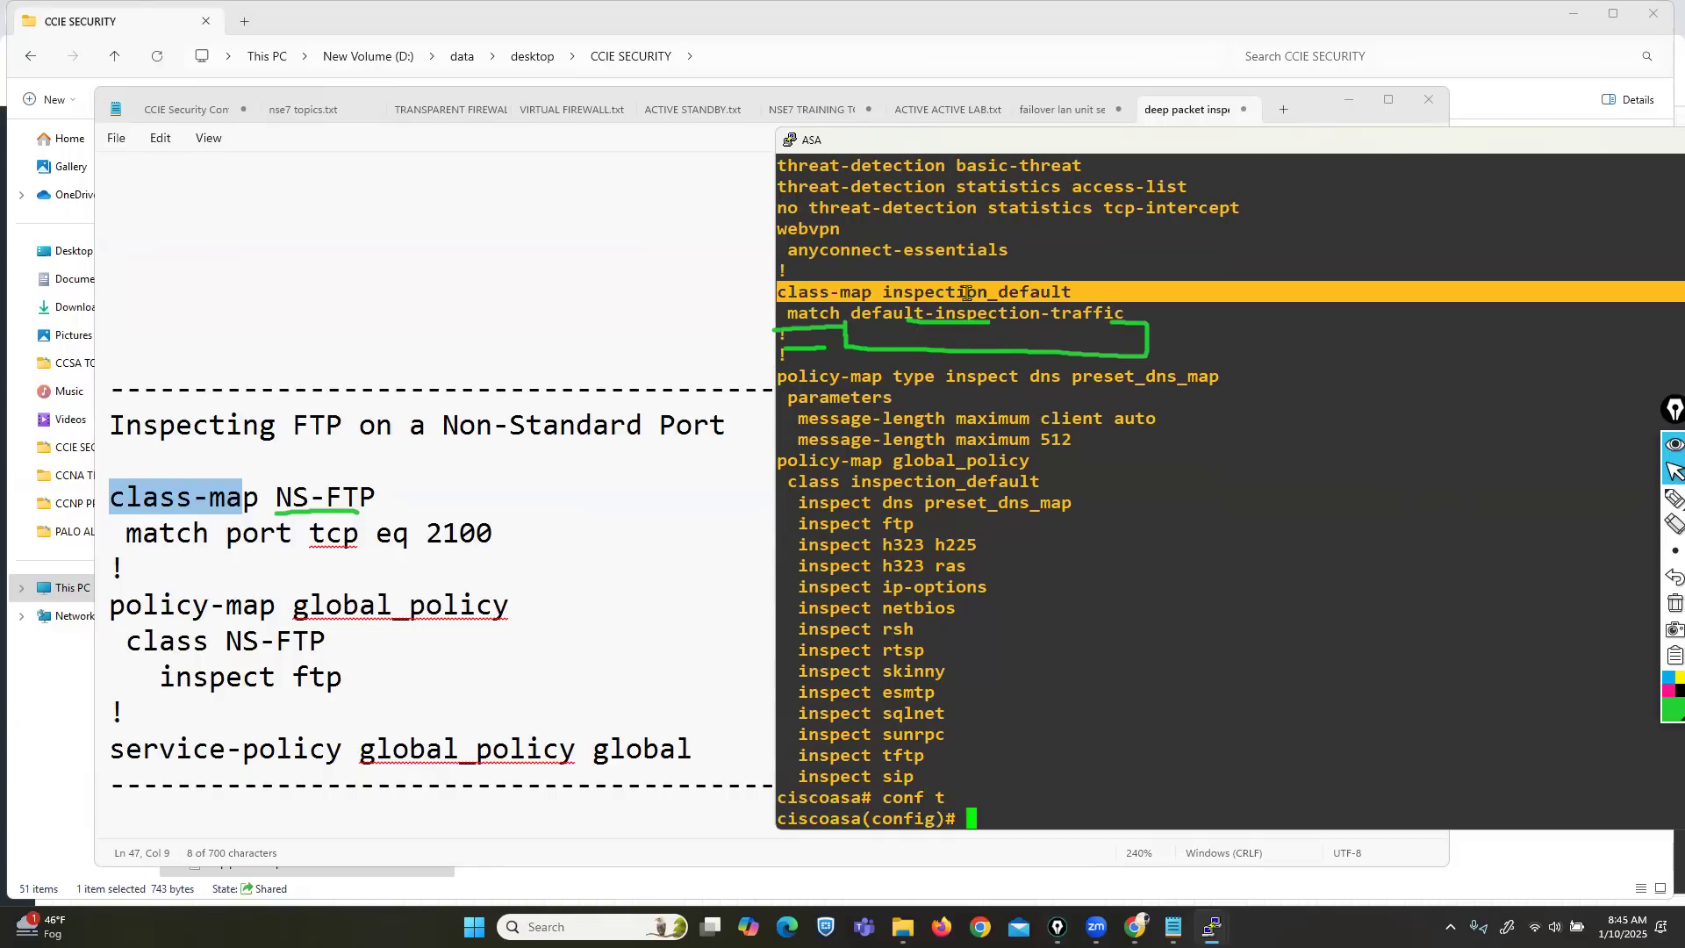
{"action": "right_click", "coordinate": [966, 294]}
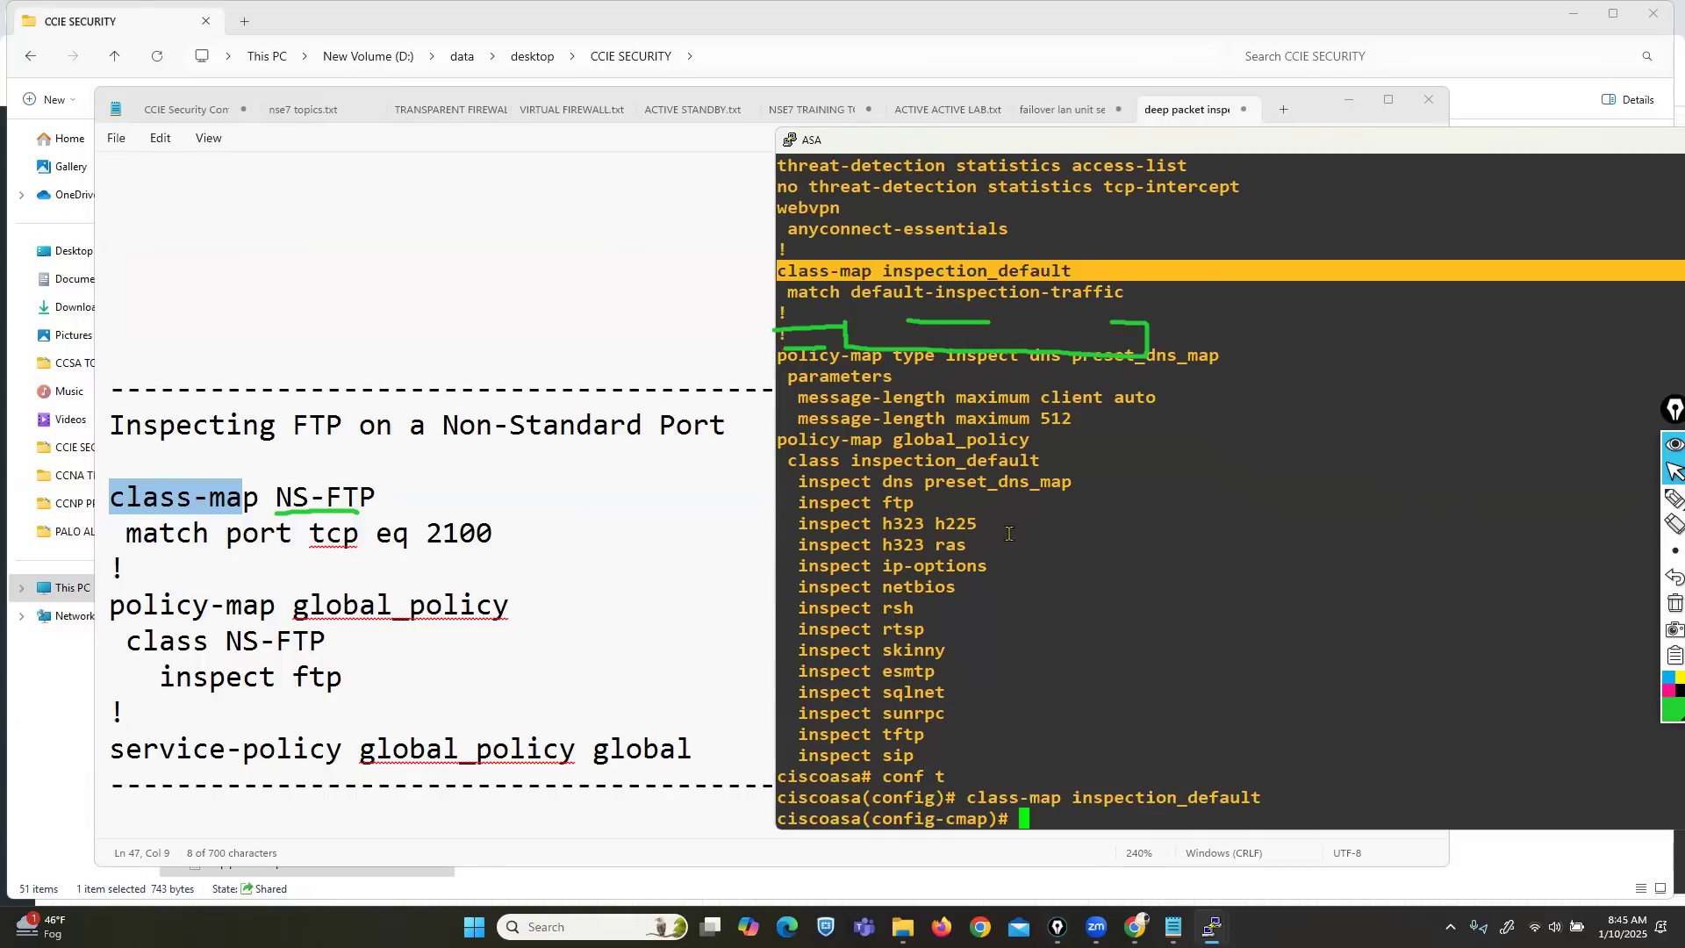
{"action": "type", "text": "match ?"}
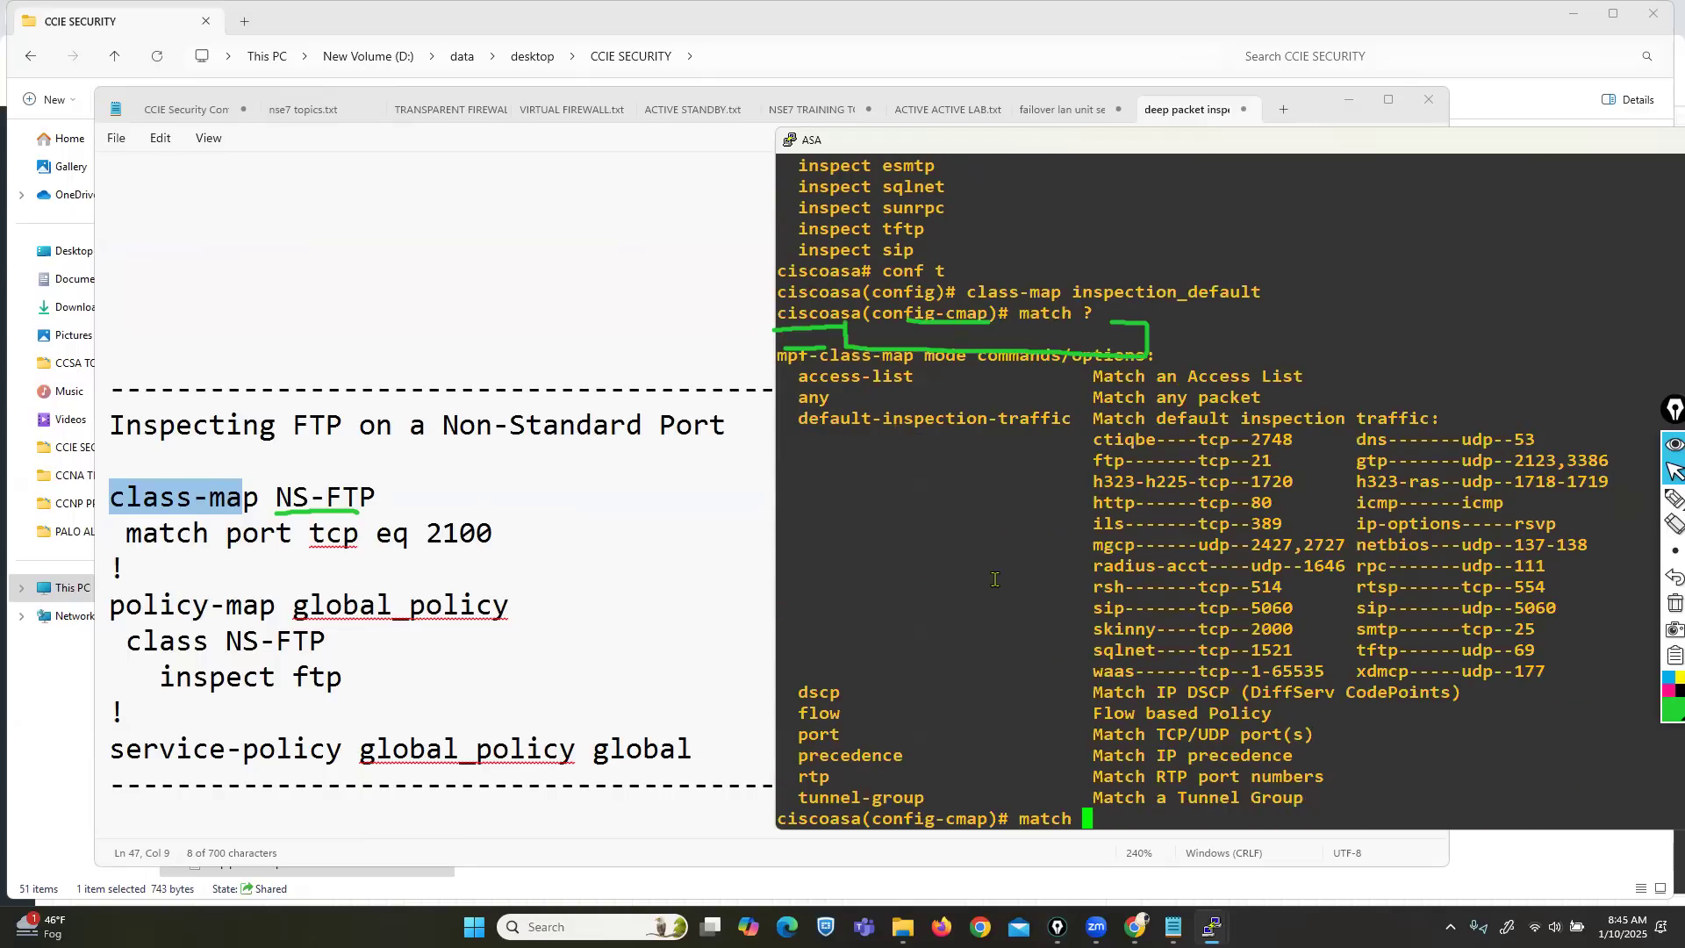
{"action": "left_click_drag", "start_coordinate": [806, 421], "coordinate": [1525, 668]}
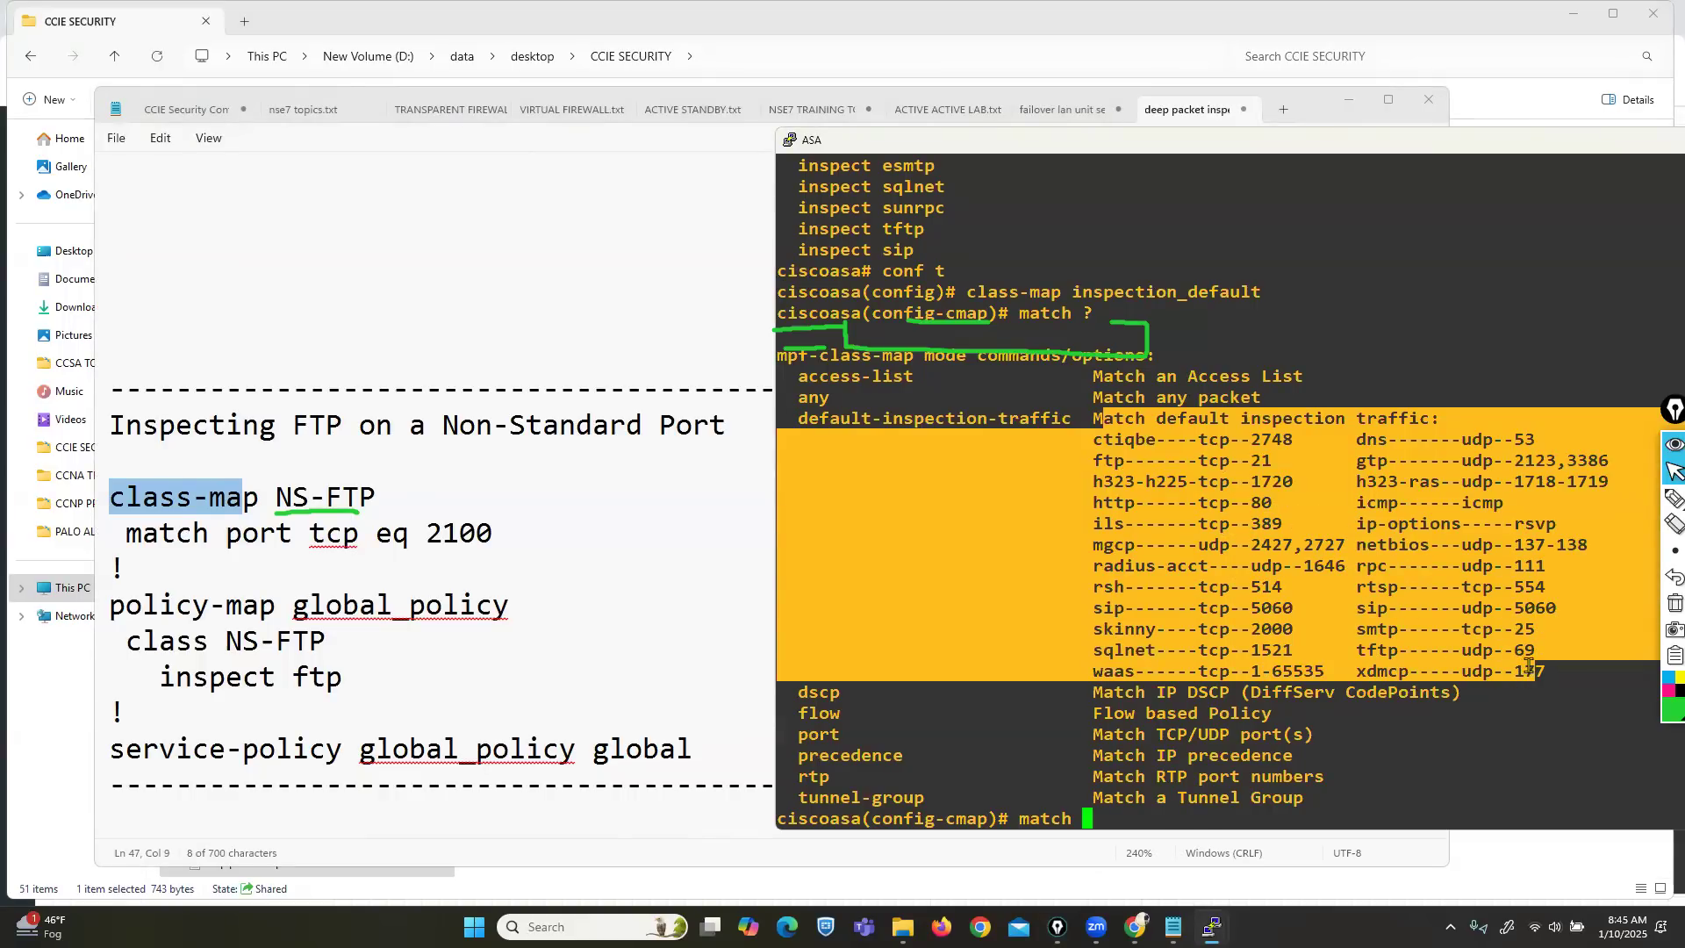
{"action": "left_click", "coordinate": [1432, 614]}
{"action": "left_click_drag", "start_coordinate": [1166, 441], "coordinate": [1532, 654]}
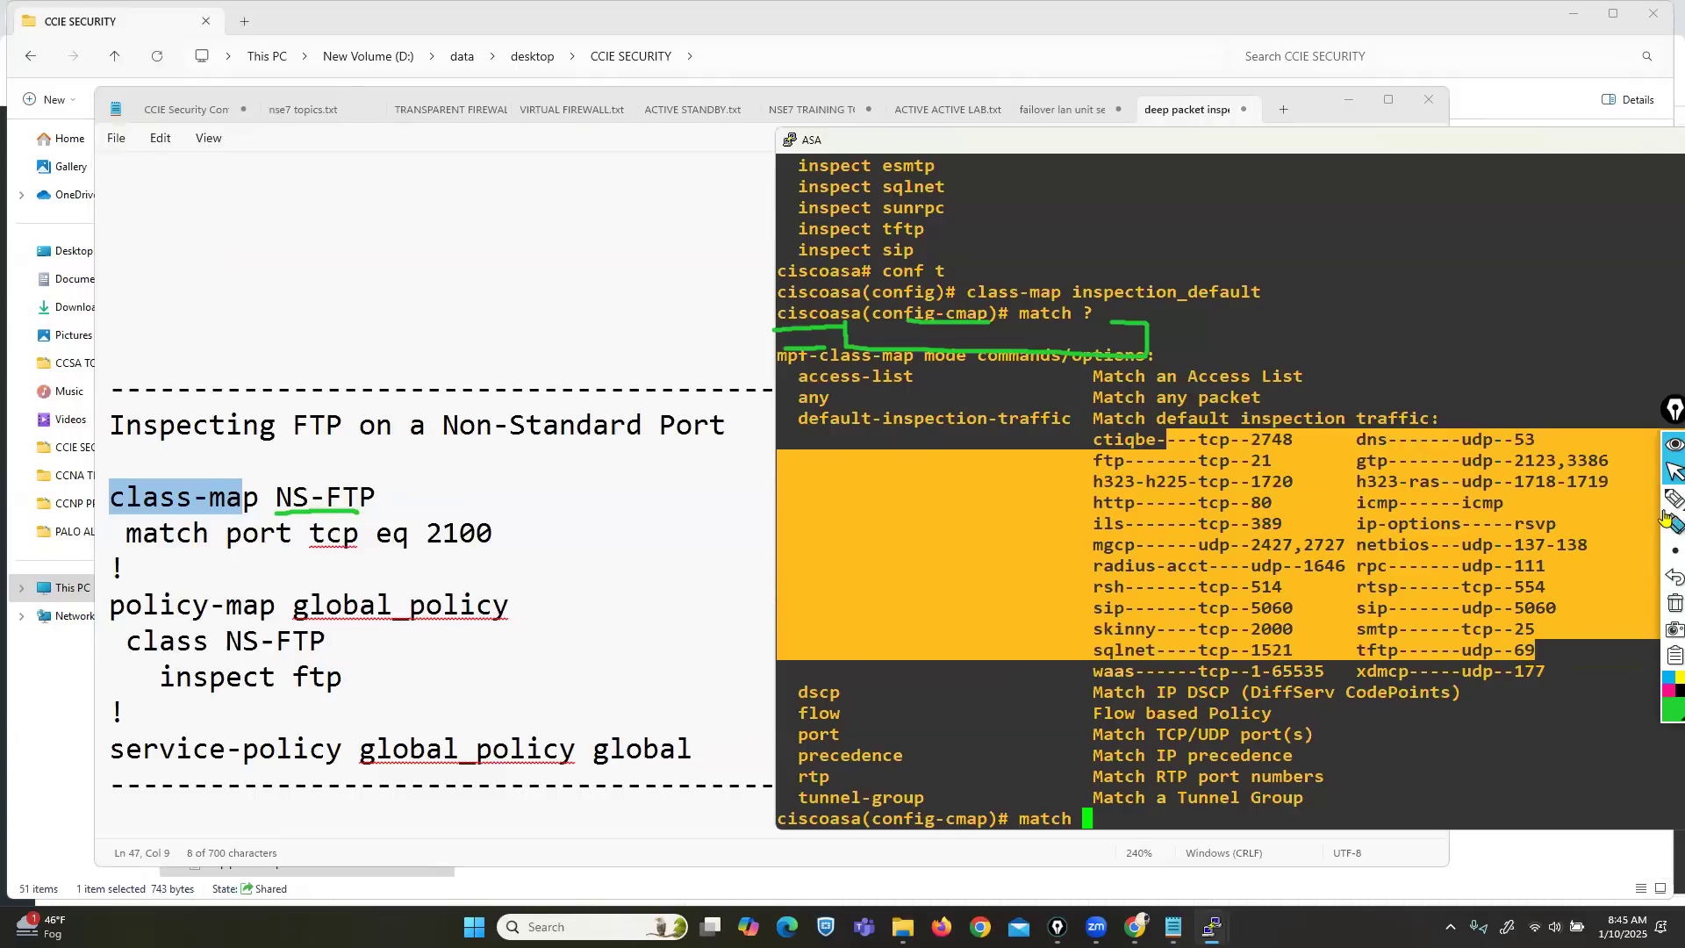
Annotate match in the notes and the port option in the help list, then clear the marks.
{"action": "left_click", "coordinate": [1621, 498]}
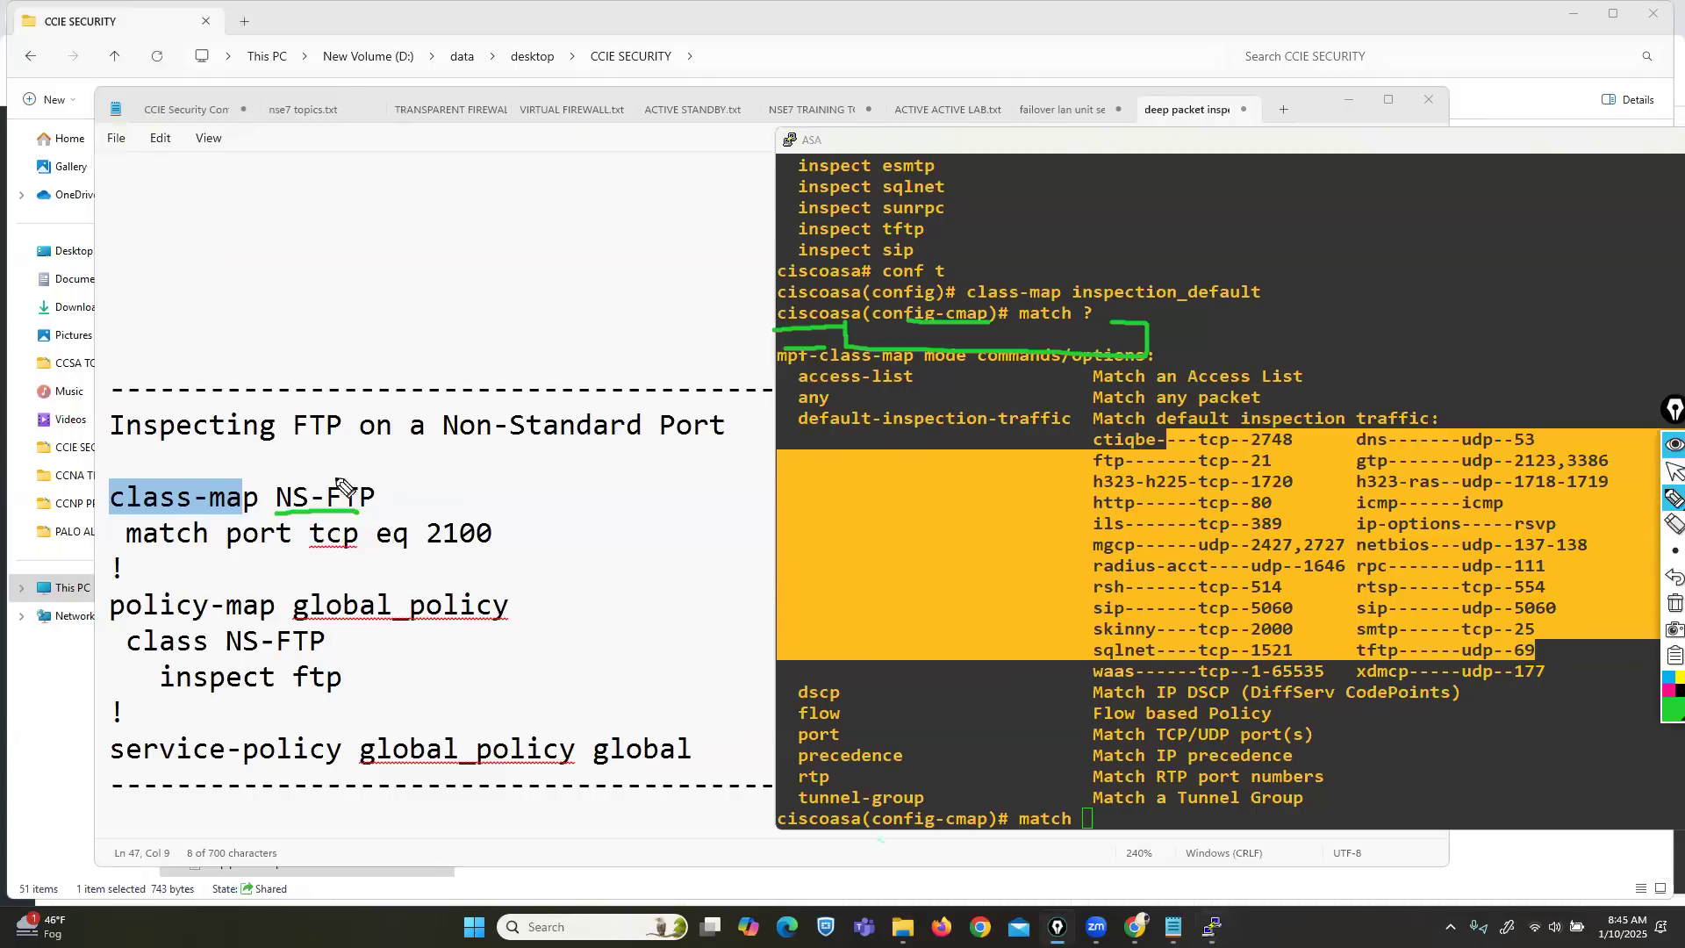
{"action": "left_click_drag", "start_coordinate": [139, 555], "coordinate": [255, 555]}
{"action": "mouse_move", "coordinate": [806, 755]}
{"action": "left_mouse_down"}
{"action": "mouse_move", "coordinate": [864, 747]}
{"action": "mouse_move", "coordinate": [812, 725]}
{"action": "mouse_move", "coordinate": [800, 756]}
{"action": "left_mouse_up"}
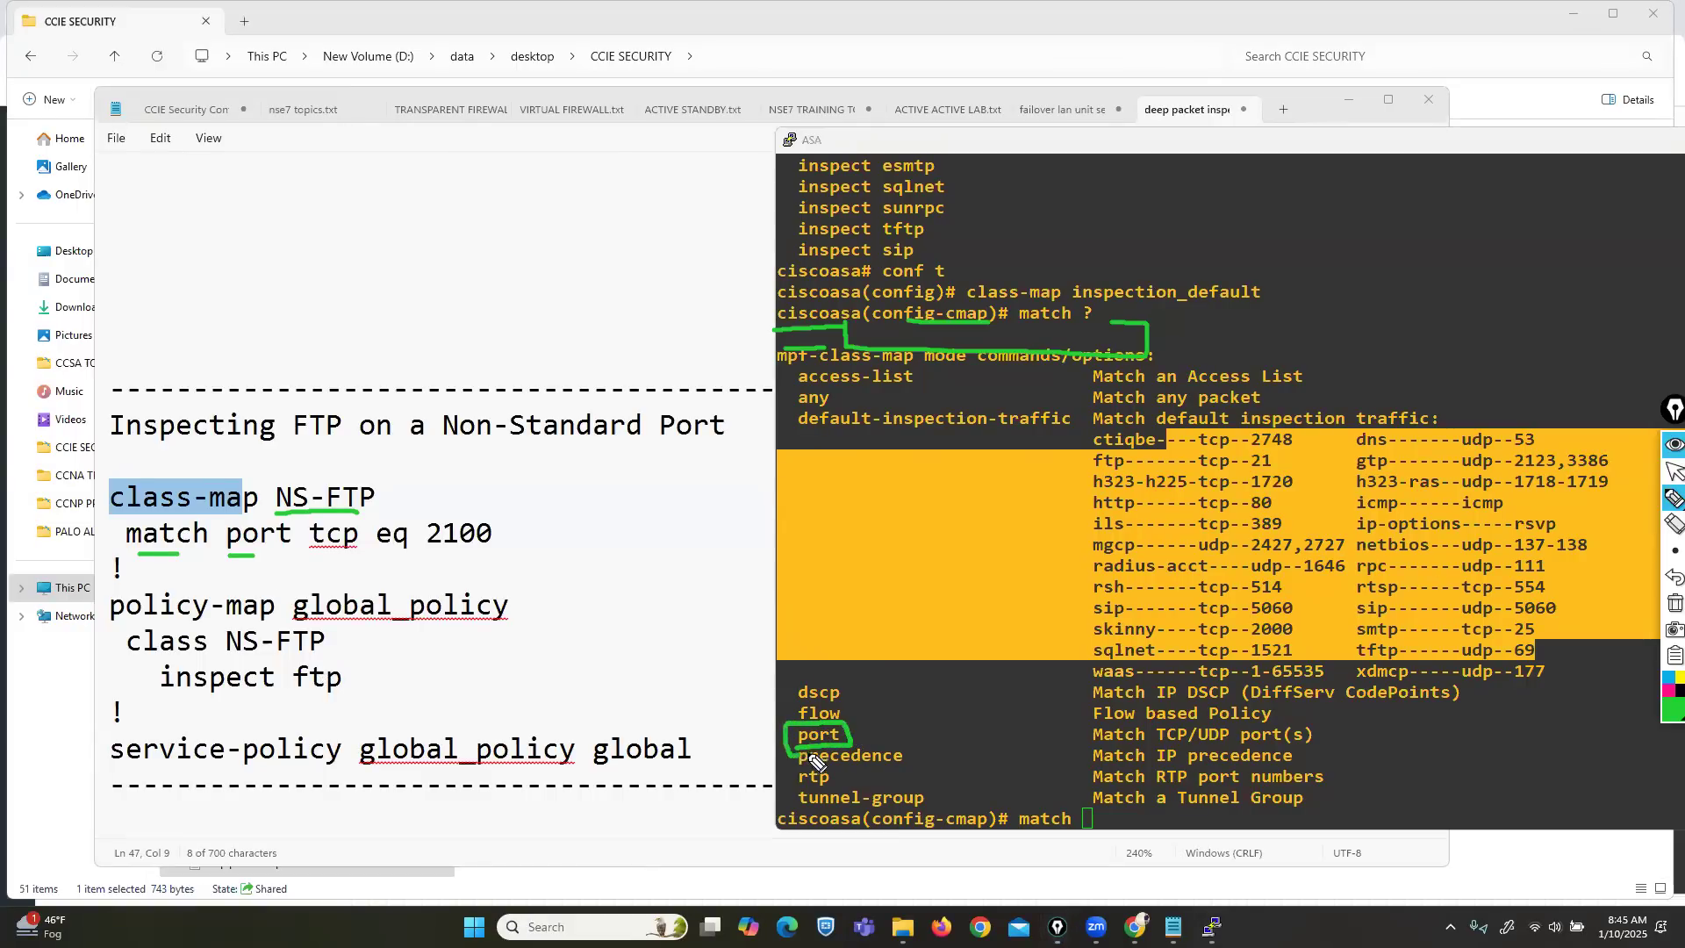
{"action": "left_click", "coordinate": [1674, 603]}
{"action": "left_click", "coordinate": [1674, 472]}
{"action": "left_click", "coordinate": [1105, 628]}
Abandon the partial match command, leave configuration mode, and run sh run.
{"action": "key", "text": "BackSpace"}
{"action": "key", "text": "BackSpace"}
{"action": "key", "text": "BackSpace"}
{"action": "key", "text": "BackSpace"}
{"action": "key", "text": "BackSpace"}
{"action": "key", "text": "BackSpace"}
{"action": "key", "text": "ctrl+z"}
{"action": "key", "text": "Return"}
{"action": "key", "text": "Return"}
{"action": "key", "text": "Return"}
{"action": "type", "text": "sh run"}
{"action": "key", "text": "Return"}
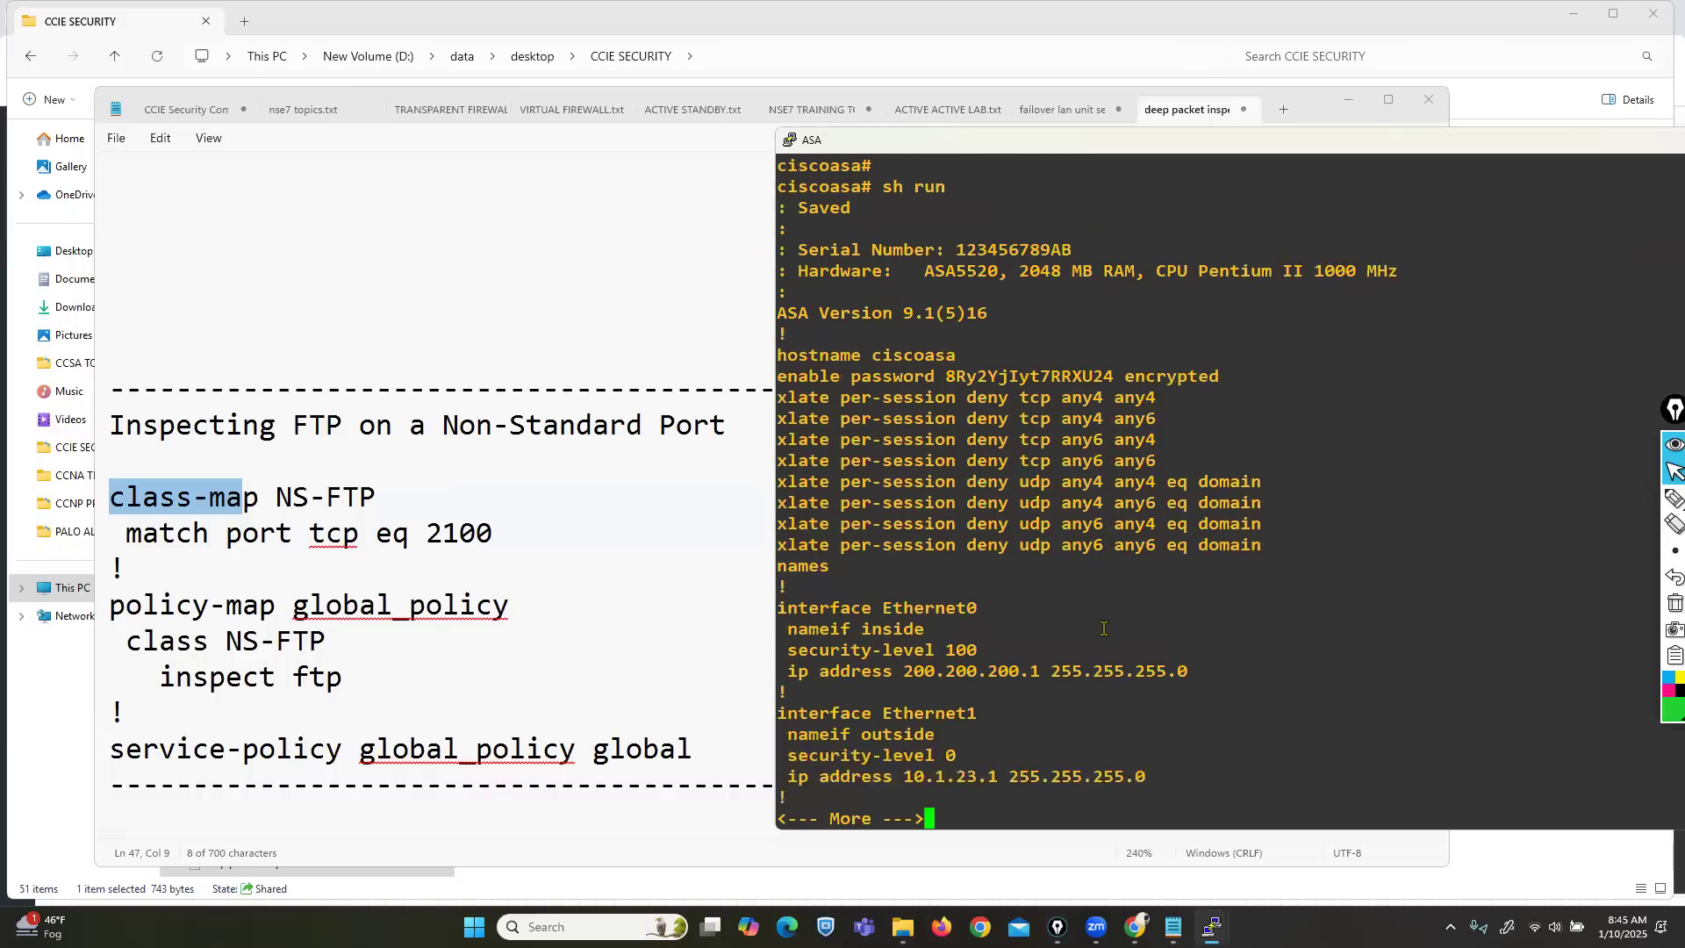
Page the running config to global_policy and underline match port tcp in the notes.
{"action": "key", "text": "Return"}
{"action": "key", "text": "Return"}
{"action": "key", "text": "Return"}
{"action": "key", "text": "Return"}
{"action": "key", "text": "Return"}
{"action": "key", "text": "Return"}
{"action": "key", "text": "Return"}
{"action": "key", "text": "Return"}
{"action": "key", "text": "Return"}
{"action": "key", "text": "Return"}
{"action": "key", "text": "Return"}
{"action": "key", "text": "Return"}
{"action": "key", "text": "Return"}
{"action": "key", "text": "Return"}
{"action": "key", "text": "Return"}
{"action": "key", "text": "Return"}
{"action": "key", "text": "Return"}
{"action": "key", "text": "Return"}
{"action": "key", "text": "Return"}
{"action": "key", "text": "Return"}
{"action": "key", "text": "Return"}
{"action": "key", "text": "Return"}
{"action": "key", "text": "Return"}
{"action": "key", "text": "Return"}
{"action": "key", "text": "Return"}
{"action": "key", "text": "Return"}
{"action": "key", "text": "Return"}
{"action": "key", "text": "Return"}
{"action": "key", "text": "Return"}
{"action": "key", "text": "Return"}
{"action": "key", "text": "Return"}
{"action": "key", "text": "Return"}
{"action": "key", "text": "Return"}
{"action": "key", "text": "Return"}
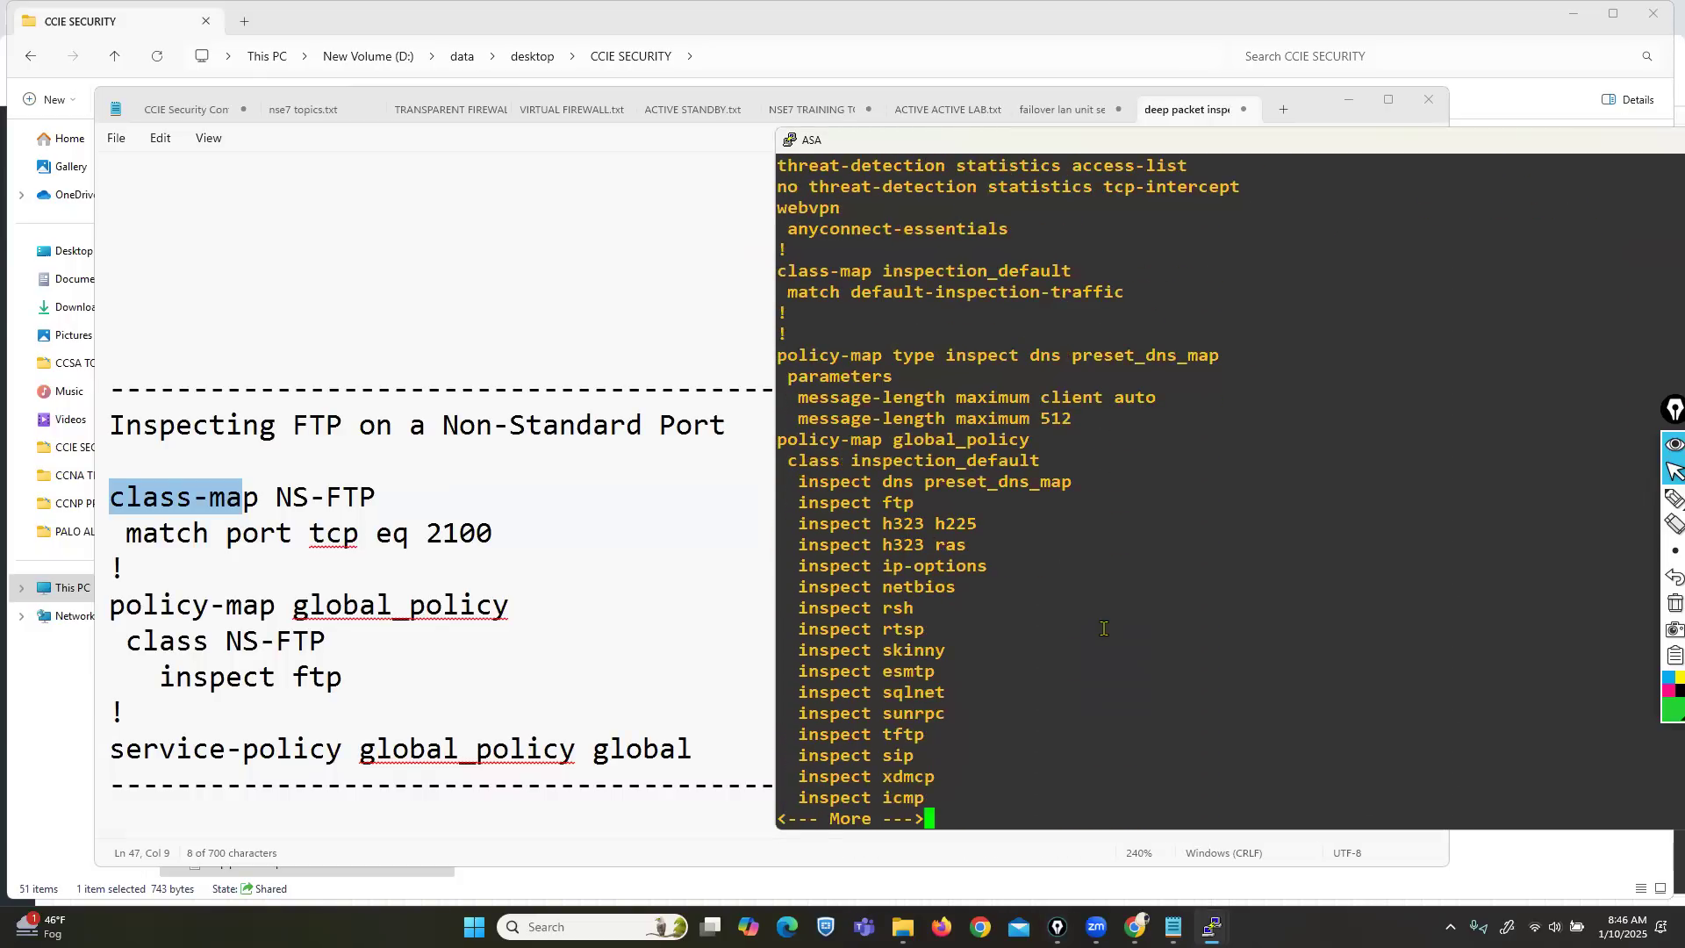
{"action": "left_click", "coordinate": [1674, 498]}
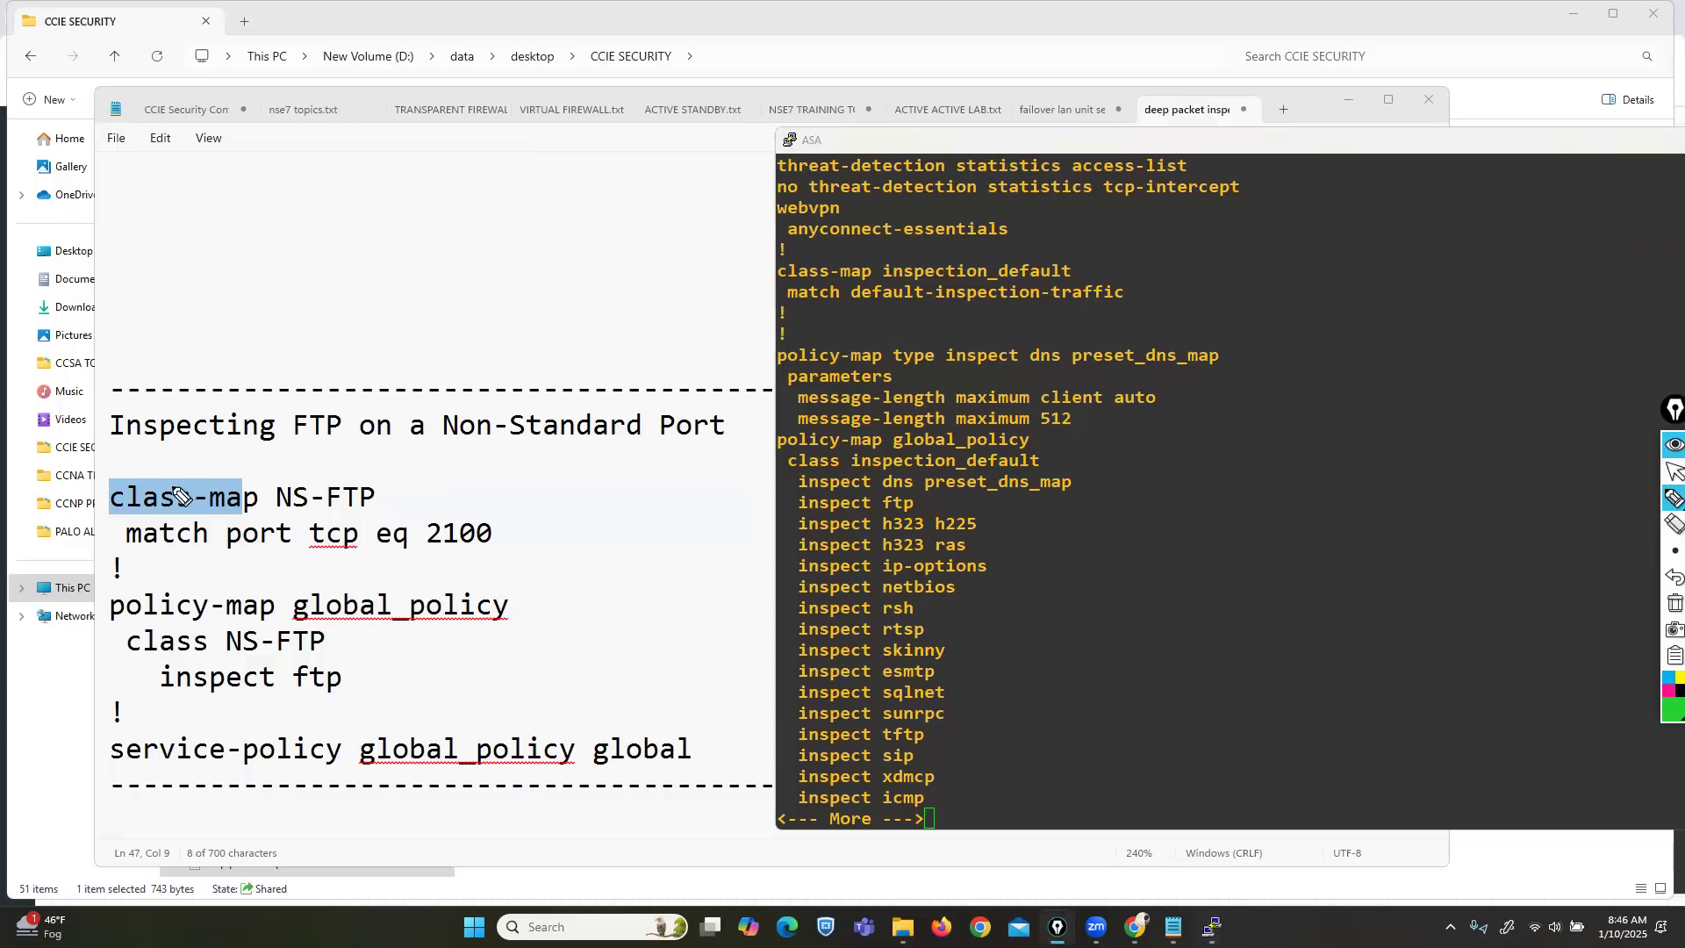
{"action": "mouse_move", "coordinate": [164, 556]}
{"action": "left_mouse_down"}
{"action": "mouse_move", "coordinate": [417, 554]}
{"action": "mouse_move", "coordinate": [506, 543]}
{"action": "mouse_move", "coordinate": [437, 508]}
{"action": "mouse_move", "coordinate": [502, 535]}
{"action": "mouse_move", "coordinate": [593, 506]}
{"action": "left_mouse_up"}
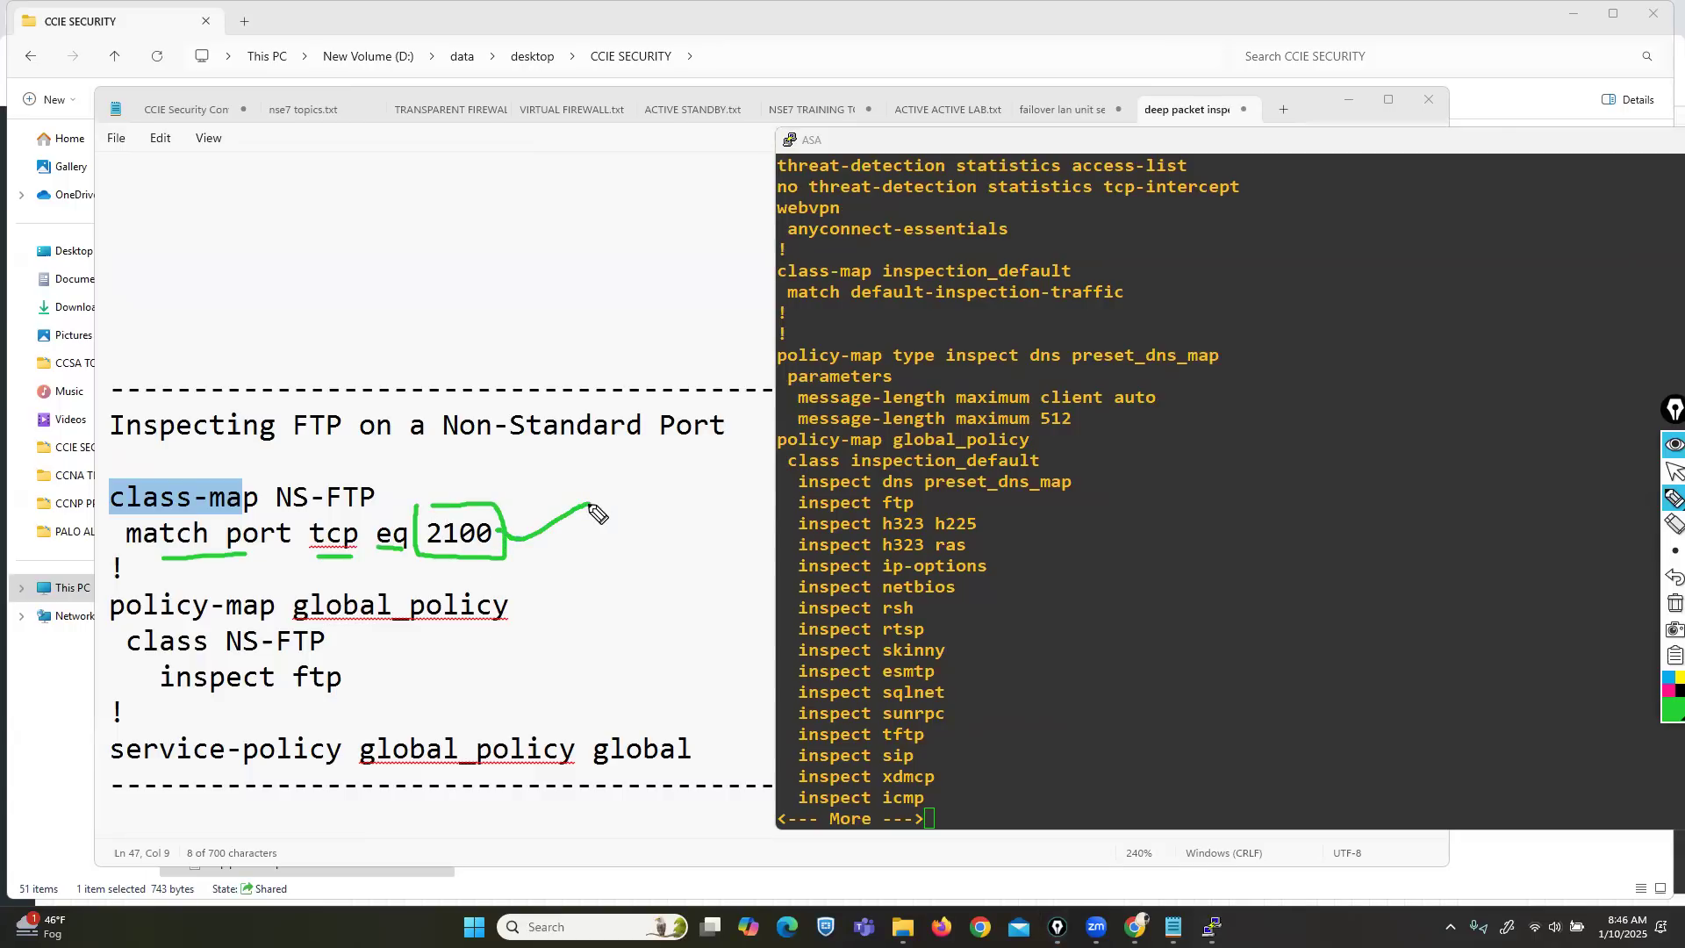
{"action": "left_click", "coordinate": [590, 506]}
{"action": "left_click", "coordinate": [1674, 602]}
Annotate the NS-FTP class-map, port 2100, policy-map, class NS-FTP and inspect ftp lines.
{"action": "mouse_move", "coordinate": [510, 468]}
{"action": "left_mouse_down"}
{"action": "mouse_move", "coordinate": [75, 483]}
{"action": "mouse_move", "coordinate": [61, 562]}
{"action": "mouse_move", "coordinate": [514, 570]}
{"action": "mouse_move", "coordinate": [558, 505]}
{"action": "mouse_move", "coordinate": [459, 455]}
{"action": "left_mouse_up"}
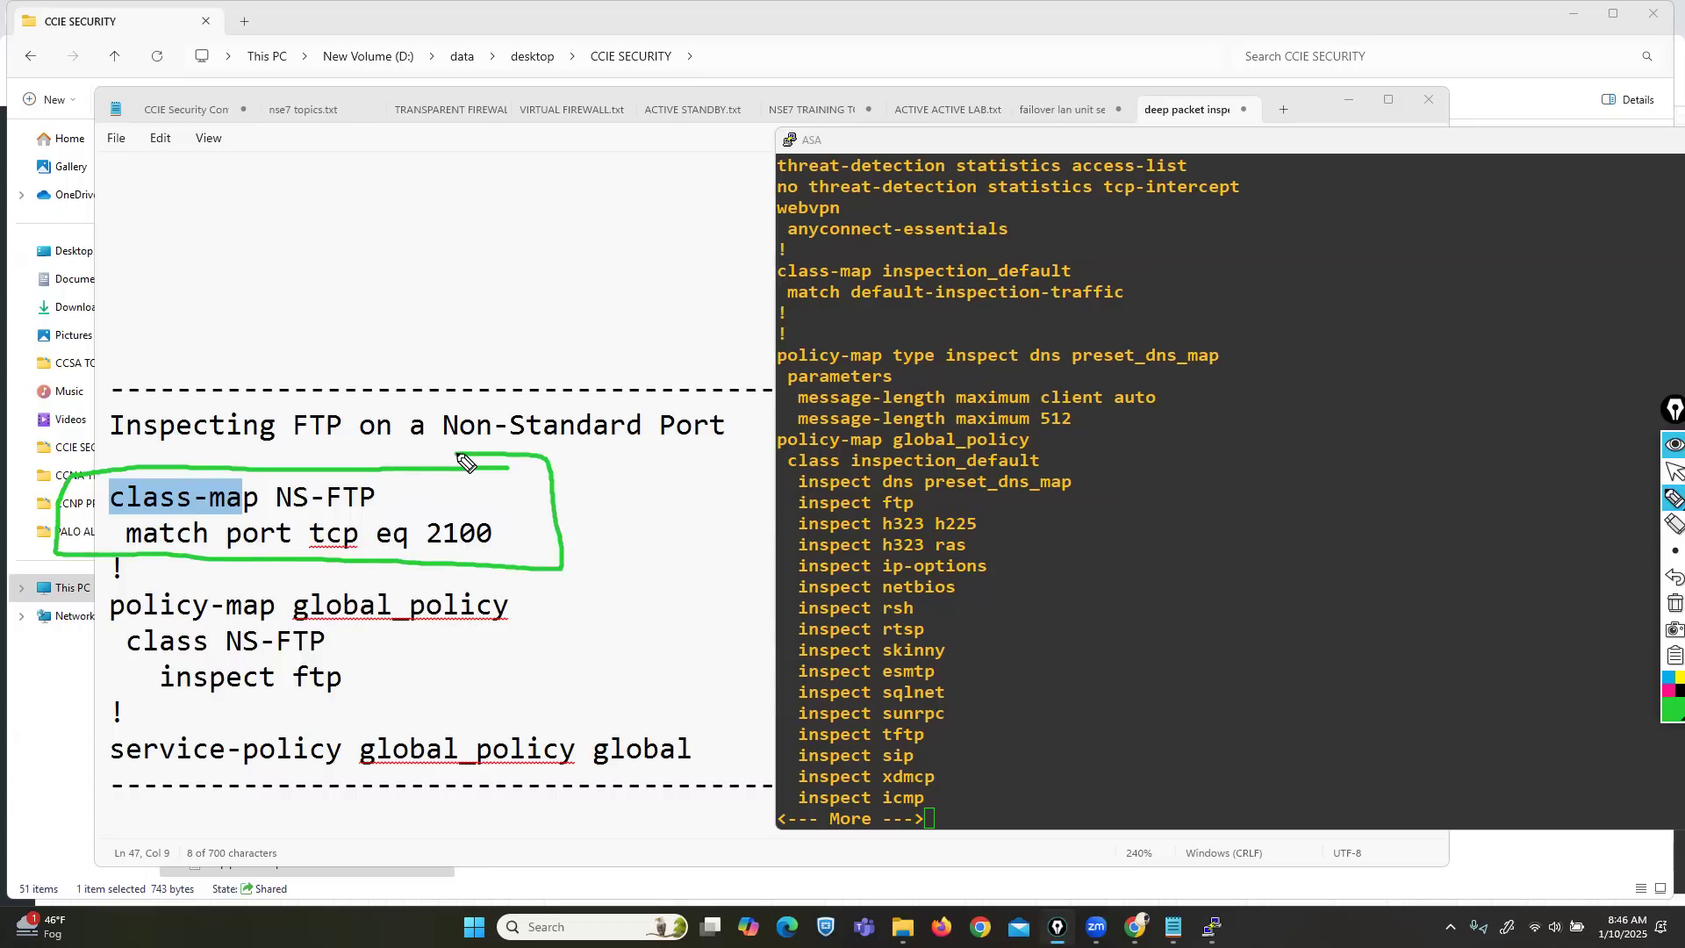
{"action": "left_click_drag", "start_coordinate": [11, 611], "coordinate": [91, 617]}
{"action": "left_click_drag", "start_coordinate": [165, 523], "coordinate": [358, 512]}
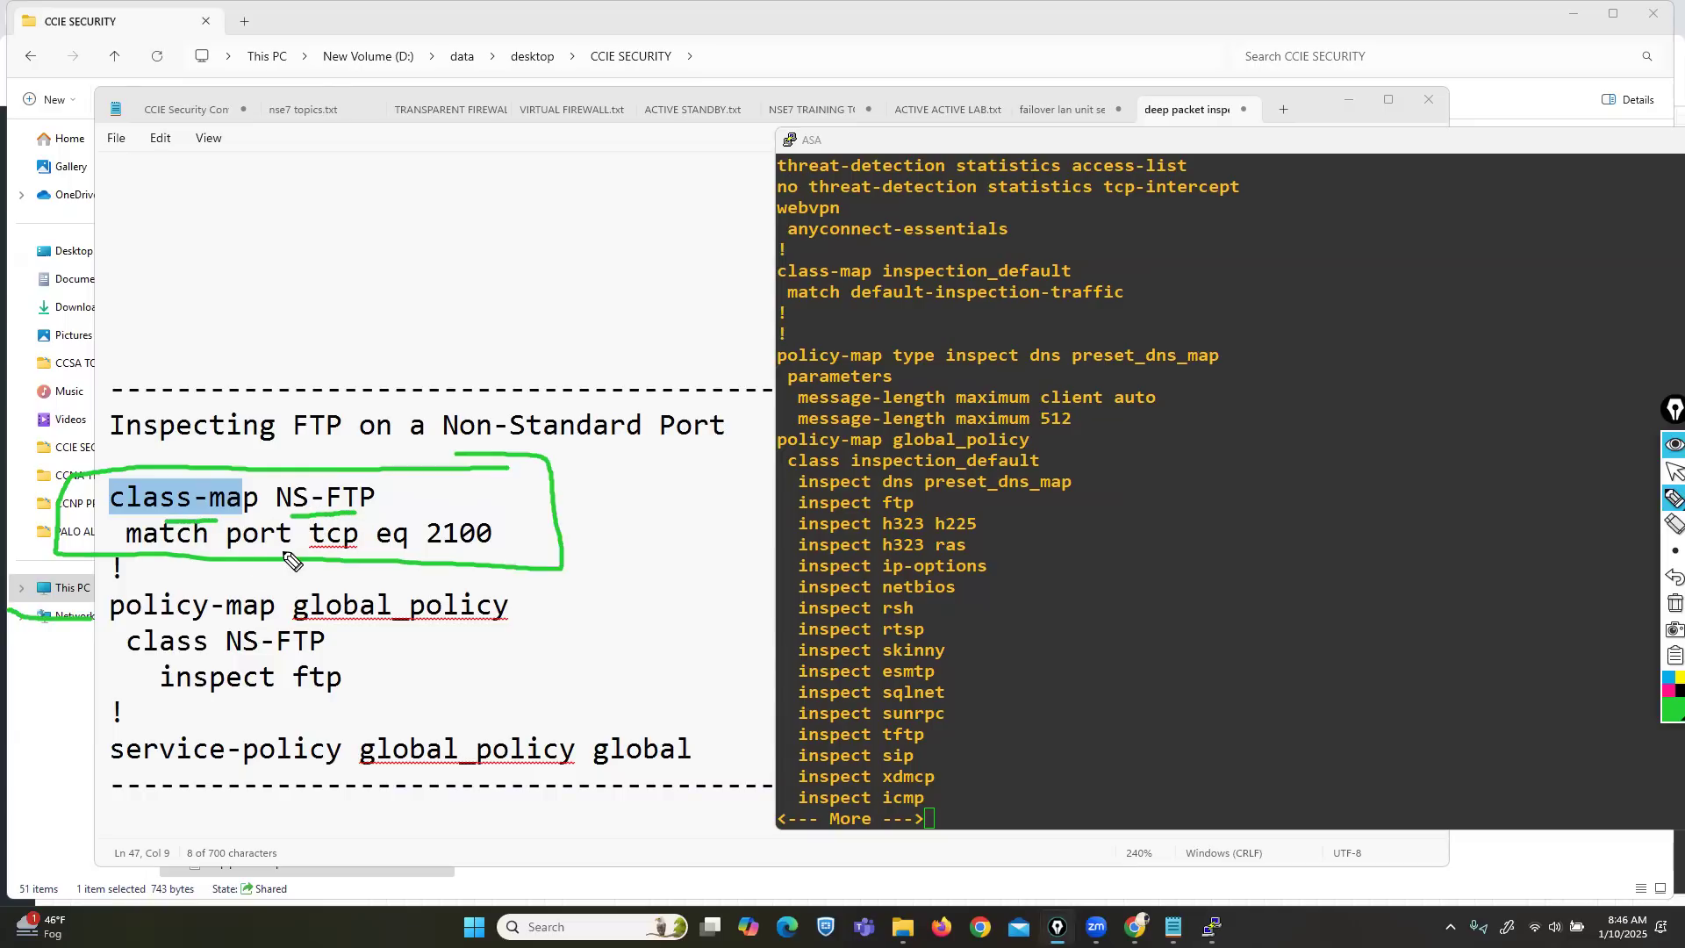
{"action": "left_click_drag", "start_coordinate": [428, 549], "coordinate": [484, 548]}
{"action": "left_click_drag", "start_coordinate": [132, 622], "coordinate": [446, 628]}
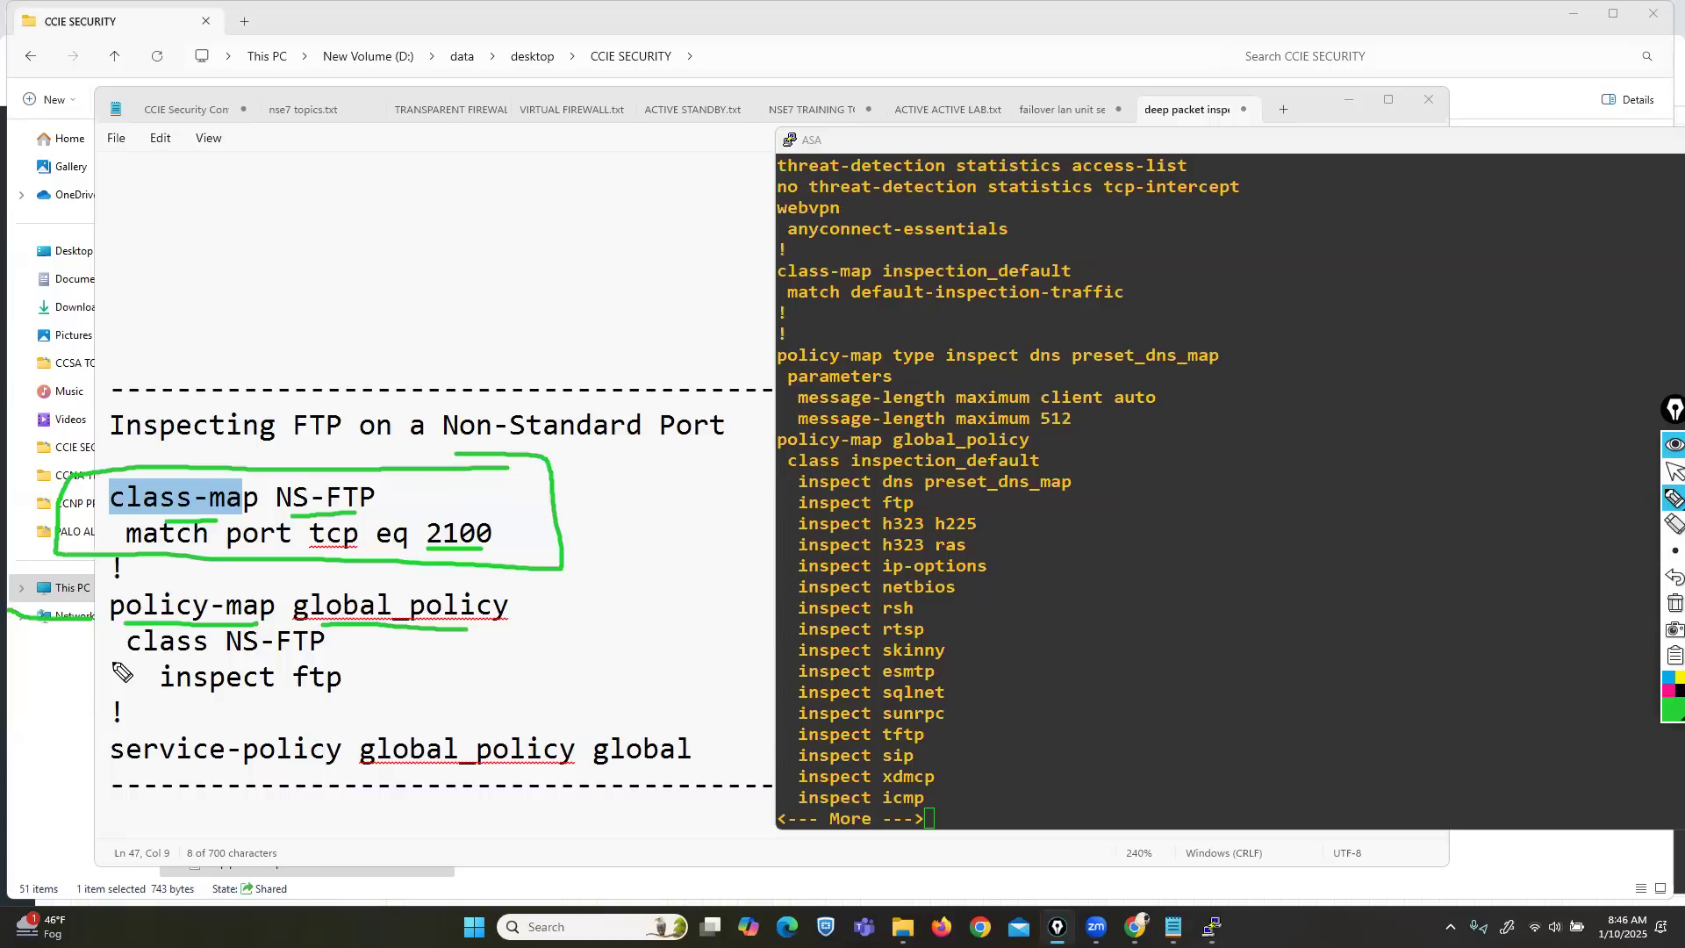
{"action": "mouse_move", "coordinate": [128, 654]}
{"action": "left_mouse_down"}
{"action": "mouse_move", "coordinate": [290, 671]}
{"action": "mouse_move", "coordinate": [338, 623]}
{"action": "mouse_move", "coordinate": [237, 632]}
{"action": "left_mouse_up"}
{"action": "mouse_move", "coordinate": [364, 478]}
{"action": "left_mouse_down"}
{"action": "mouse_move", "coordinate": [311, 483]}
{"action": "mouse_move", "coordinate": [279, 518]}
{"action": "mouse_move", "coordinate": [384, 522]}
{"action": "mouse_move", "coordinate": [367, 475]}
{"action": "left_mouse_up"}
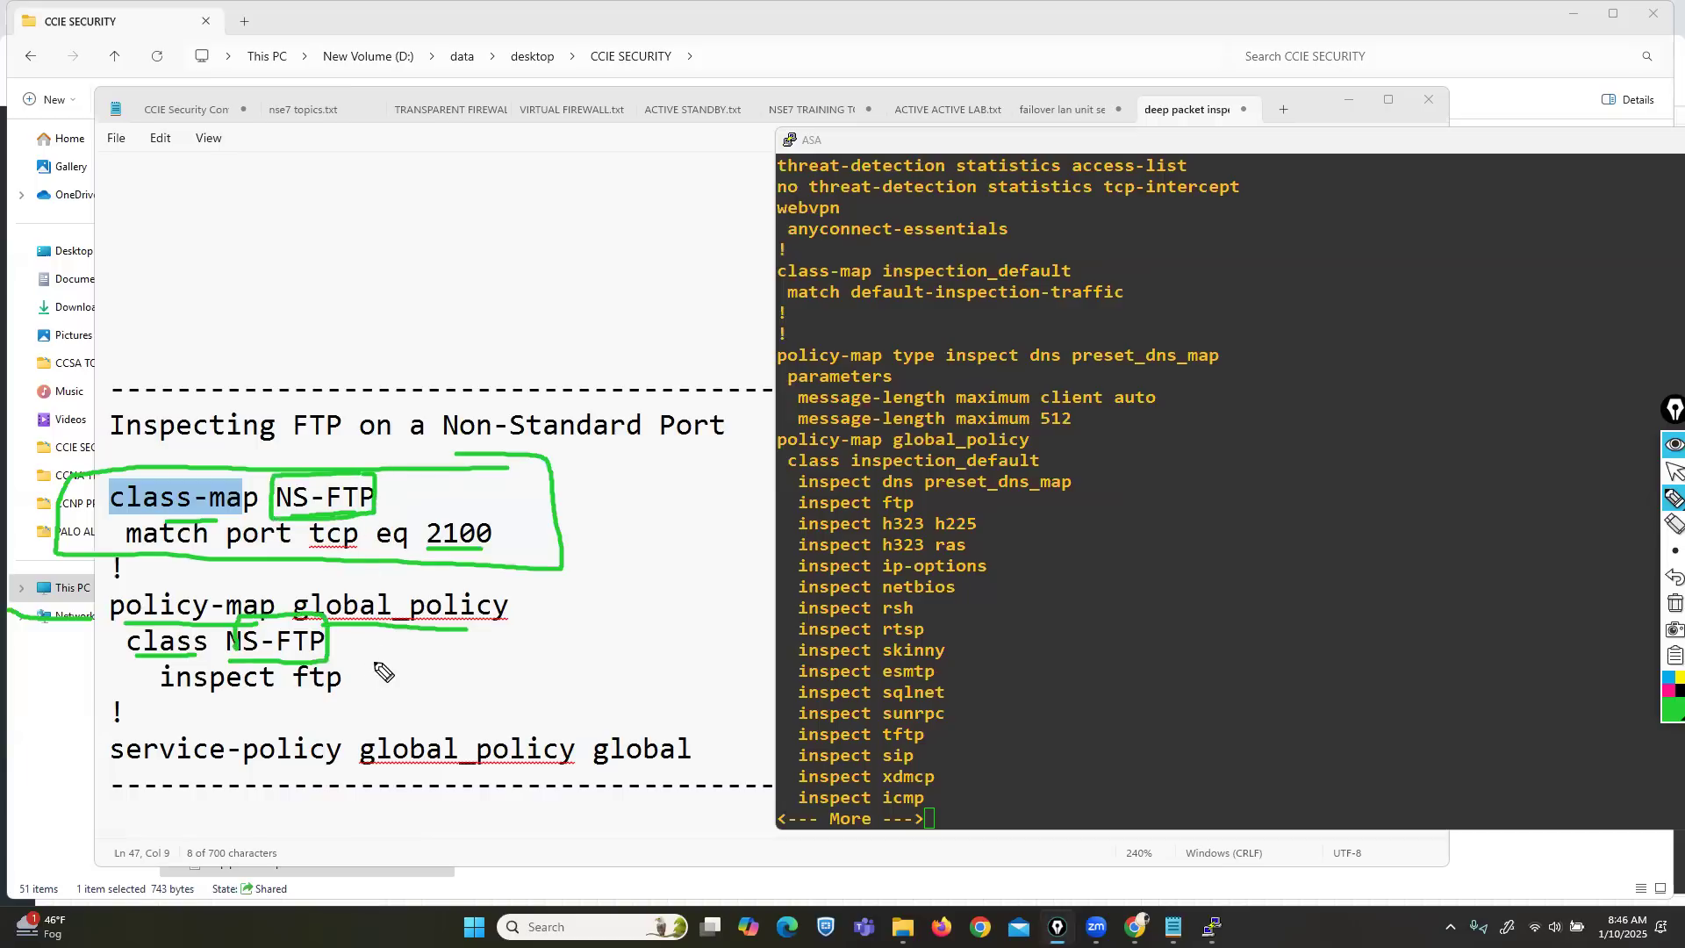
{"action": "mouse_move", "coordinate": [386, 626]}
{"action": "left_mouse_down"}
{"action": "mouse_move", "coordinate": [333, 654]}
{"action": "mouse_move", "coordinate": [351, 656]}
{"action": "left_mouse_up"}
{"action": "left_click_drag", "start_coordinate": [156, 699], "coordinate": [337, 698]}
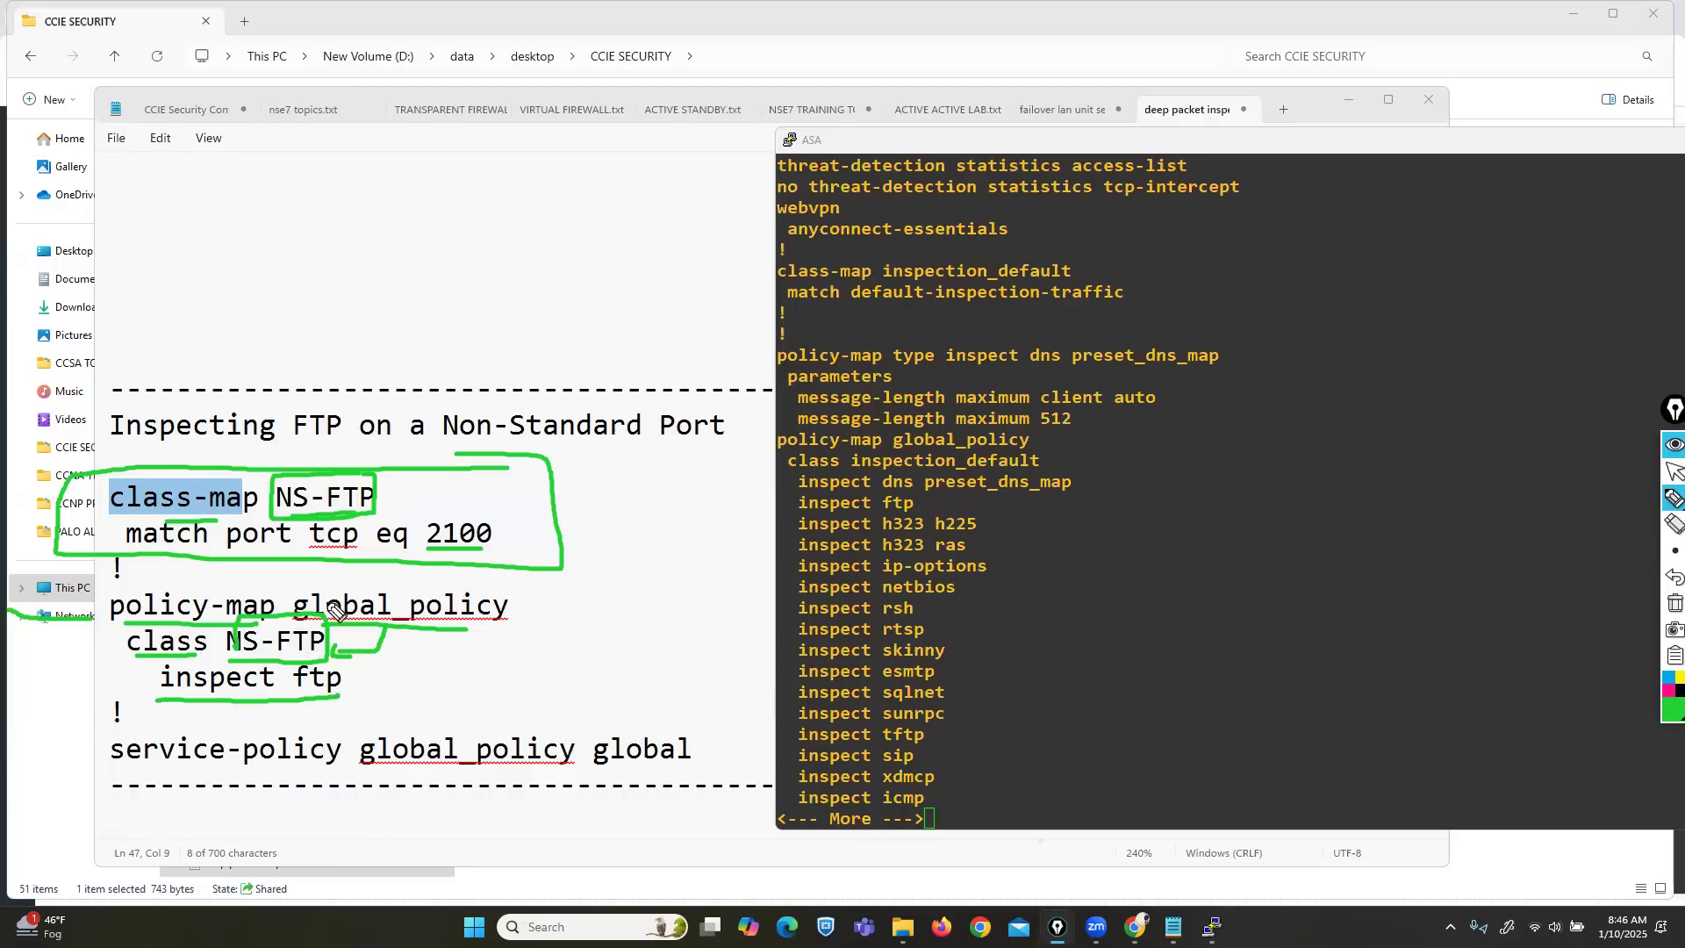
{"action": "left_click_drag", "start_coordinate": [333, 652], "coordinate": [350, 637]}
{"action": "mouse_move", "coordinate": [436, 550]}
{"action": "left_mouse_down"}
{"action": "mouse_move", "coordinate": [499, 553]}
{"action": "mouse_move", "coordinate": [428, 517]}
{"action": "mouse_move", "coordinate": [417, 551]}
{"action": "mouse_move", "coordinate": [442, 556]}
{"action": "left_mouse_up"}
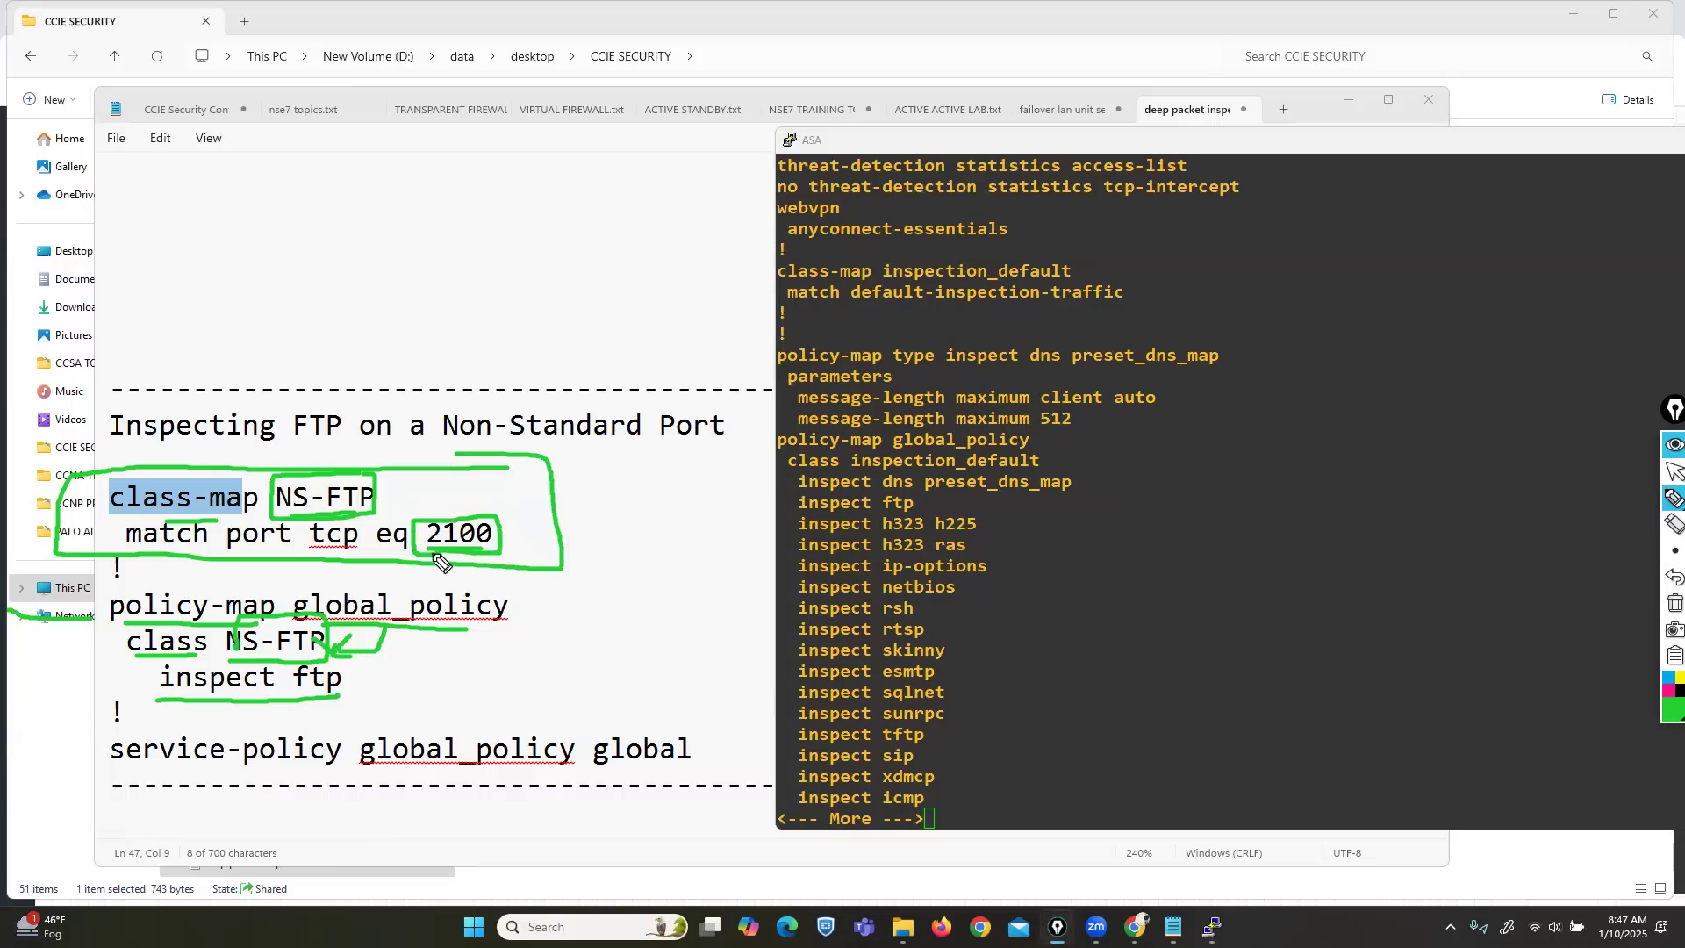
{"action": "mouse_move", "coordinate": [358, 677]}
{"action": "left_mouse_down"}
{"action": "mouse_move", "coordinate": [378, 693]}
{"action": "mouse_move", "coordinate": [435, 667]}
{"action": "left_mouse_up"}
Mark policy-map global_policy and the service-policy global_policy global line, then stop annotating.
{"action": "left_click", "coordinate": [1665, 606]}
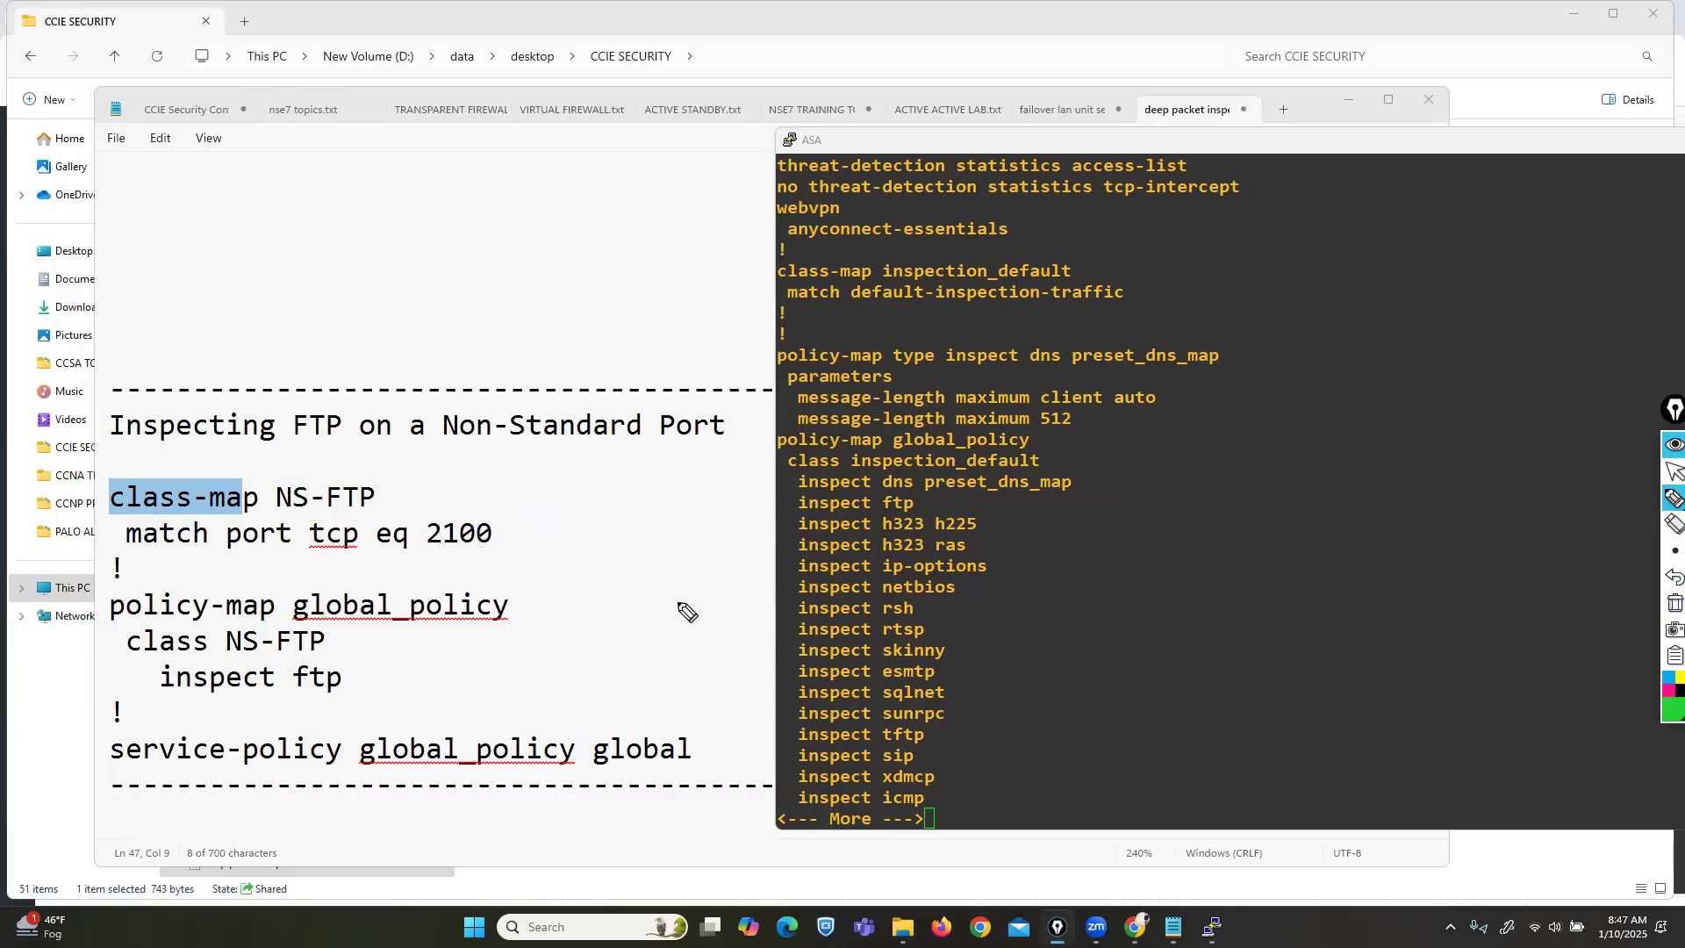
{"action": "left_click_drag", "start_coordinate": [177, 621], "coordinate": [381, 623]}
{"action": "mouse_move", "coordinate": [175, 722]}
{"action": "left_mouse_down"}
{"action": "mouse_move", "coordinate": [75, 727]}
{"action": "mouse_move", "coordinate": [419, 802]}
{"action": "mouse_move", "coordinate": [725, 792]}
{"action": "mouse_move", "coordinate": [679, 720]}
{"action": "mouse_move", "coordinate": [171, 722]}
{"action": "left_mouse_up"}
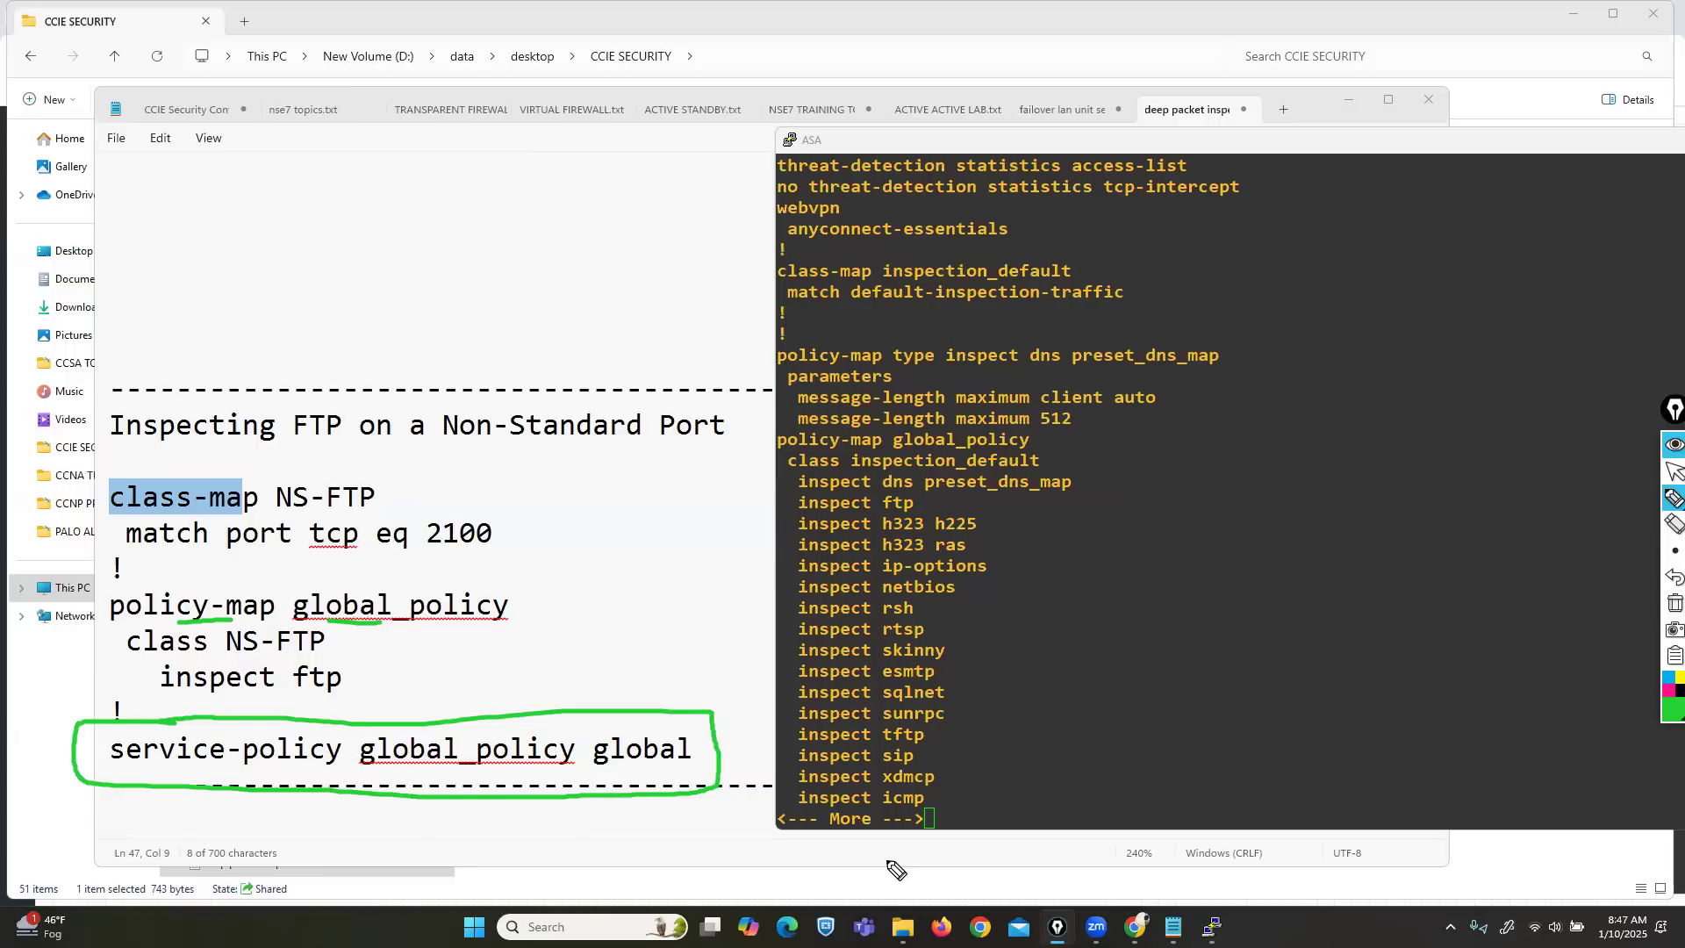
{"action": "left_click", "coordinate": [1672, 471]}
Scroll the notes up to the default inspection section and back down.
{"action": "scroll", "coordinate": [628, 594], "scroll_direction": "up", "scroll_amount": 1}
{"action": "scroll", "coordinate": [628, 594], "scroll_direction": "up", "scroll_amount": 6}
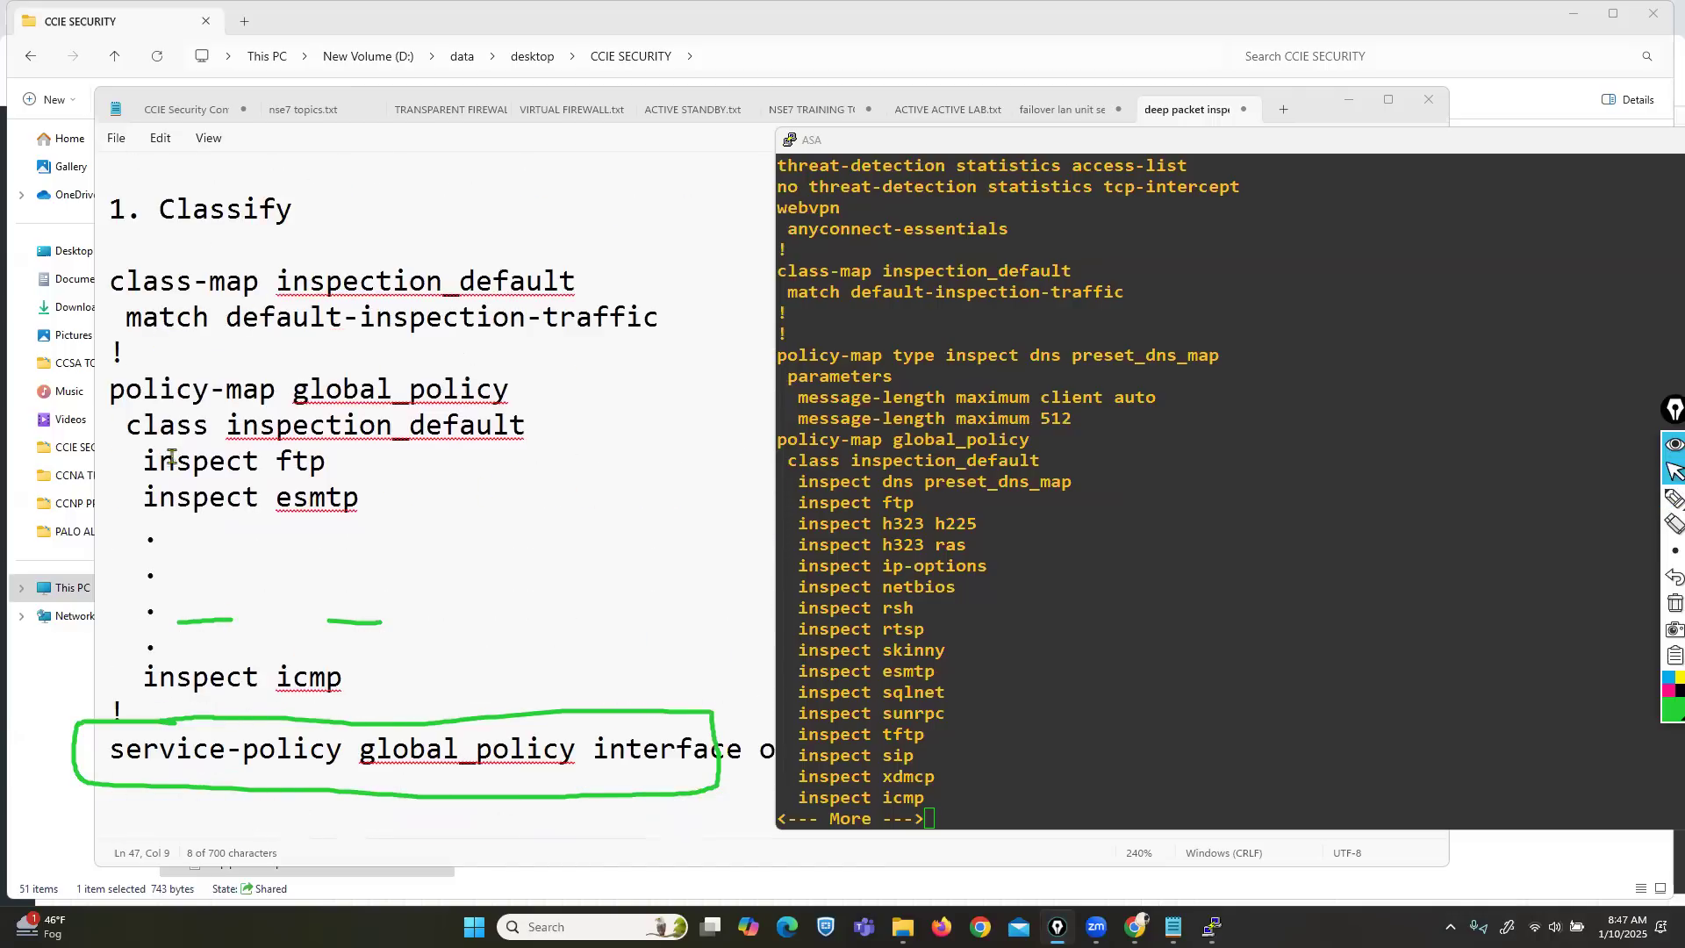
{"action": "left_click_drag", "start_coordinate": [258, 682], "coordinate": [346, 692]}
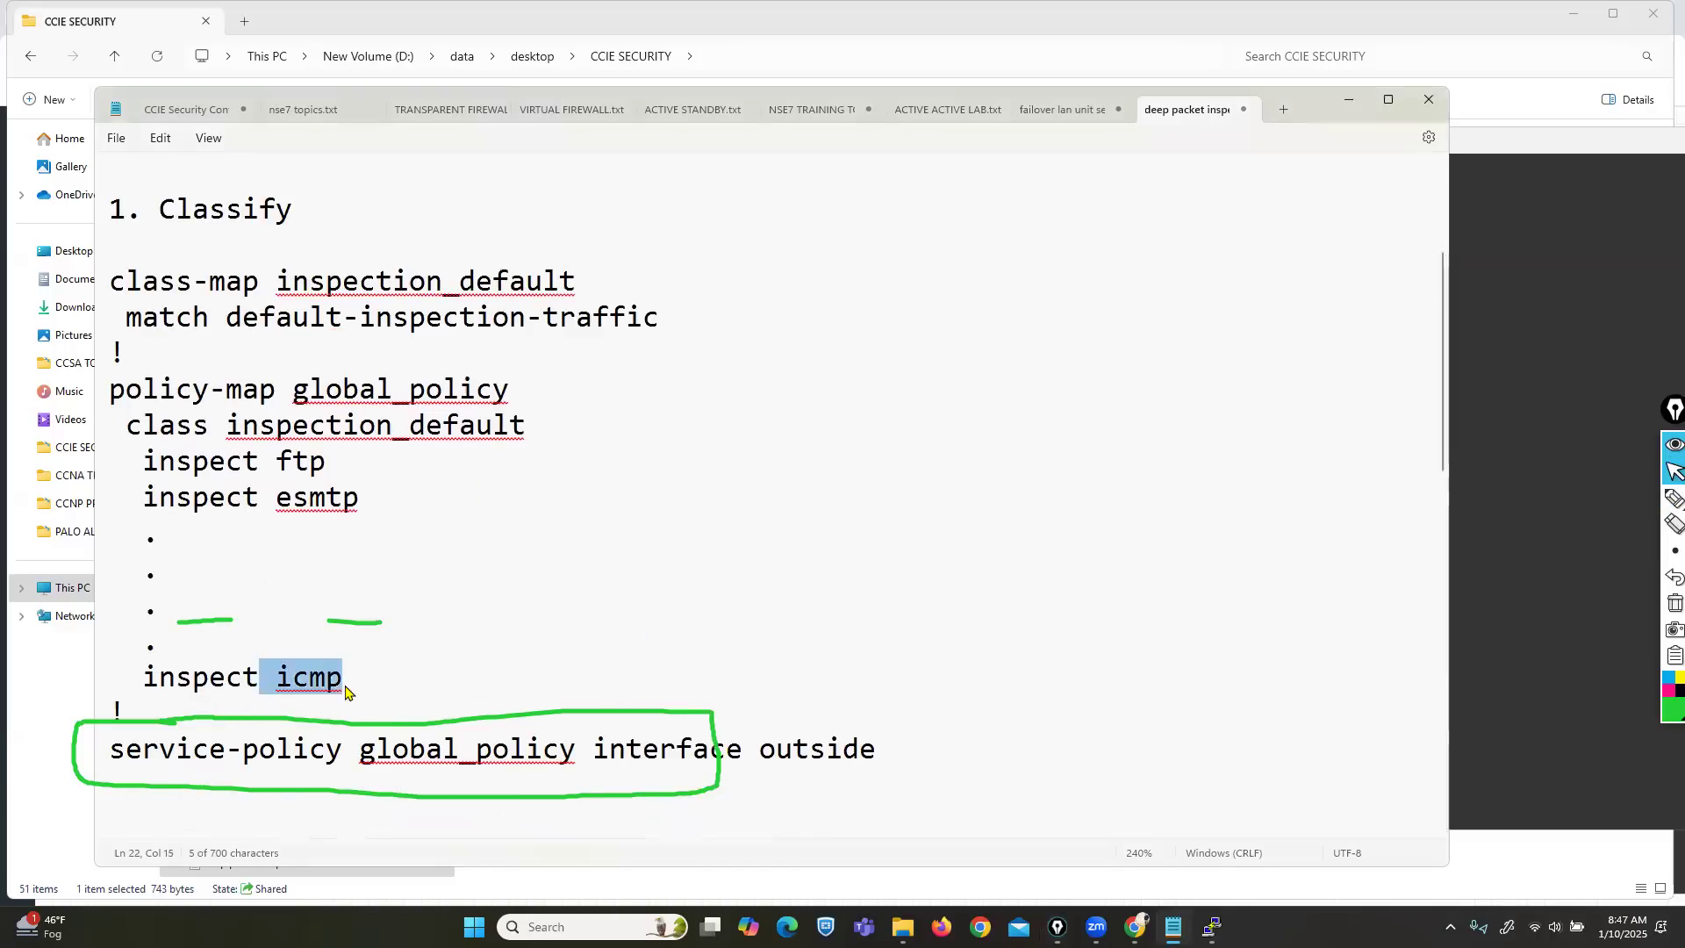
{"action": "scroll", "coordinate": [346, 693], "scroll_direction": "down", "scroll_amount": 7}
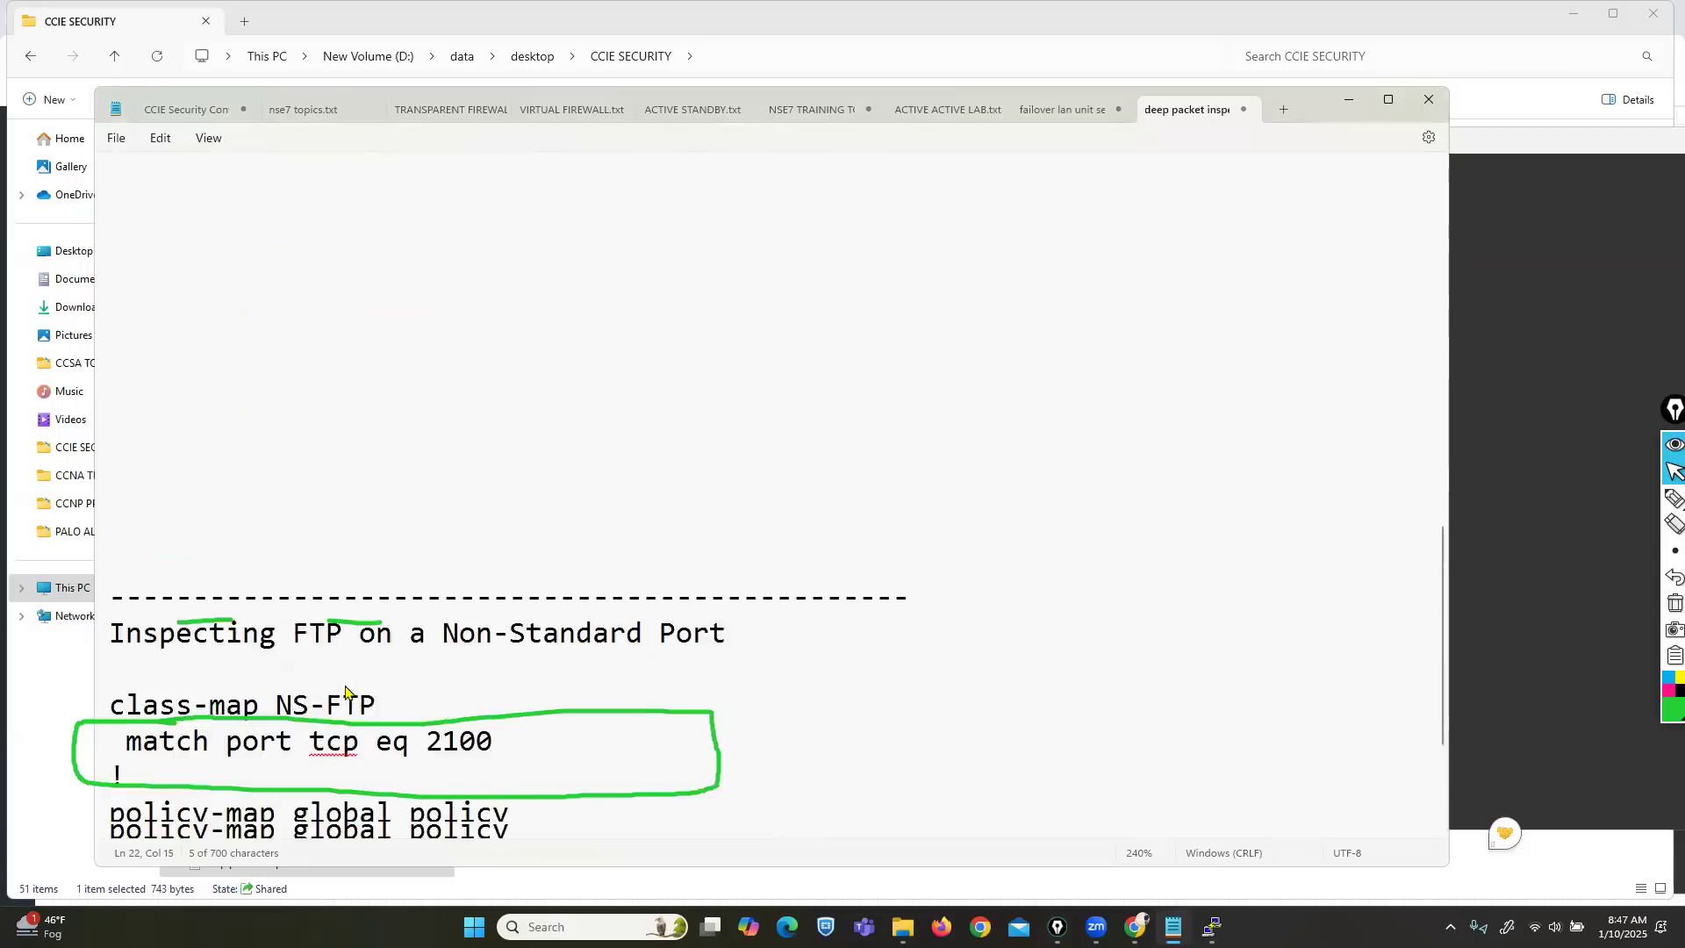
Select the Non-Standard Port heading and NS-FTP block, then show the EVE-NG lab topology.
{"action": "left_click", "coordinate": [1675, 603]}
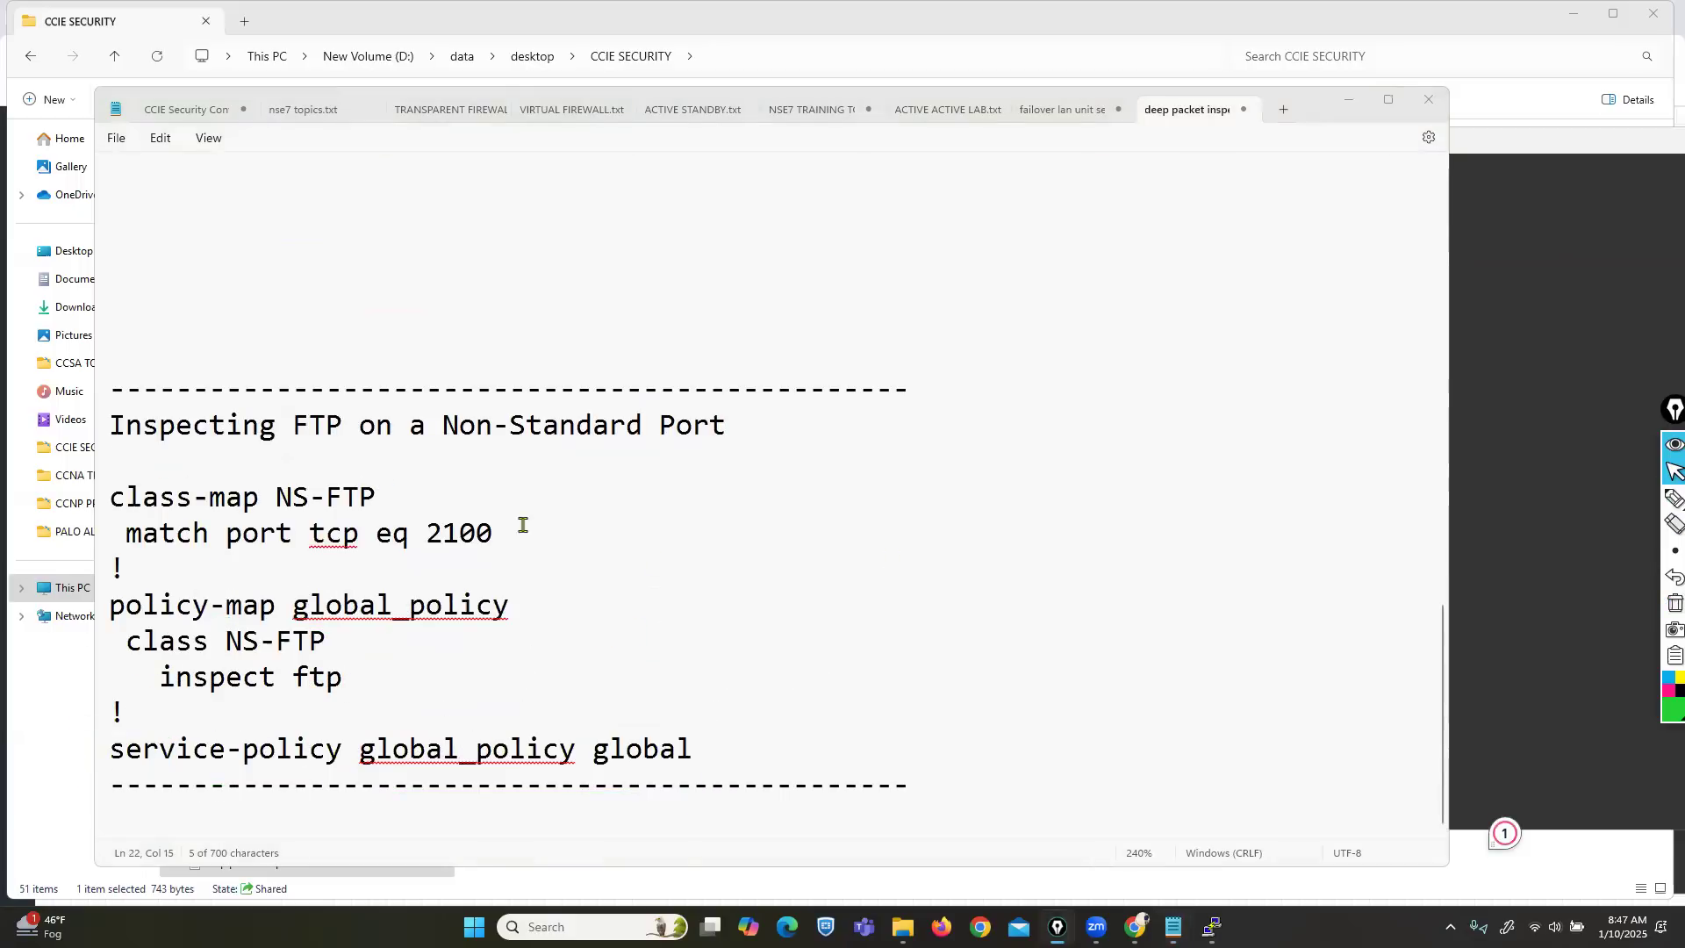
{"action": "left_click_drag", "start_coordinate": [409, 429], "coordinate": [751, 445]}
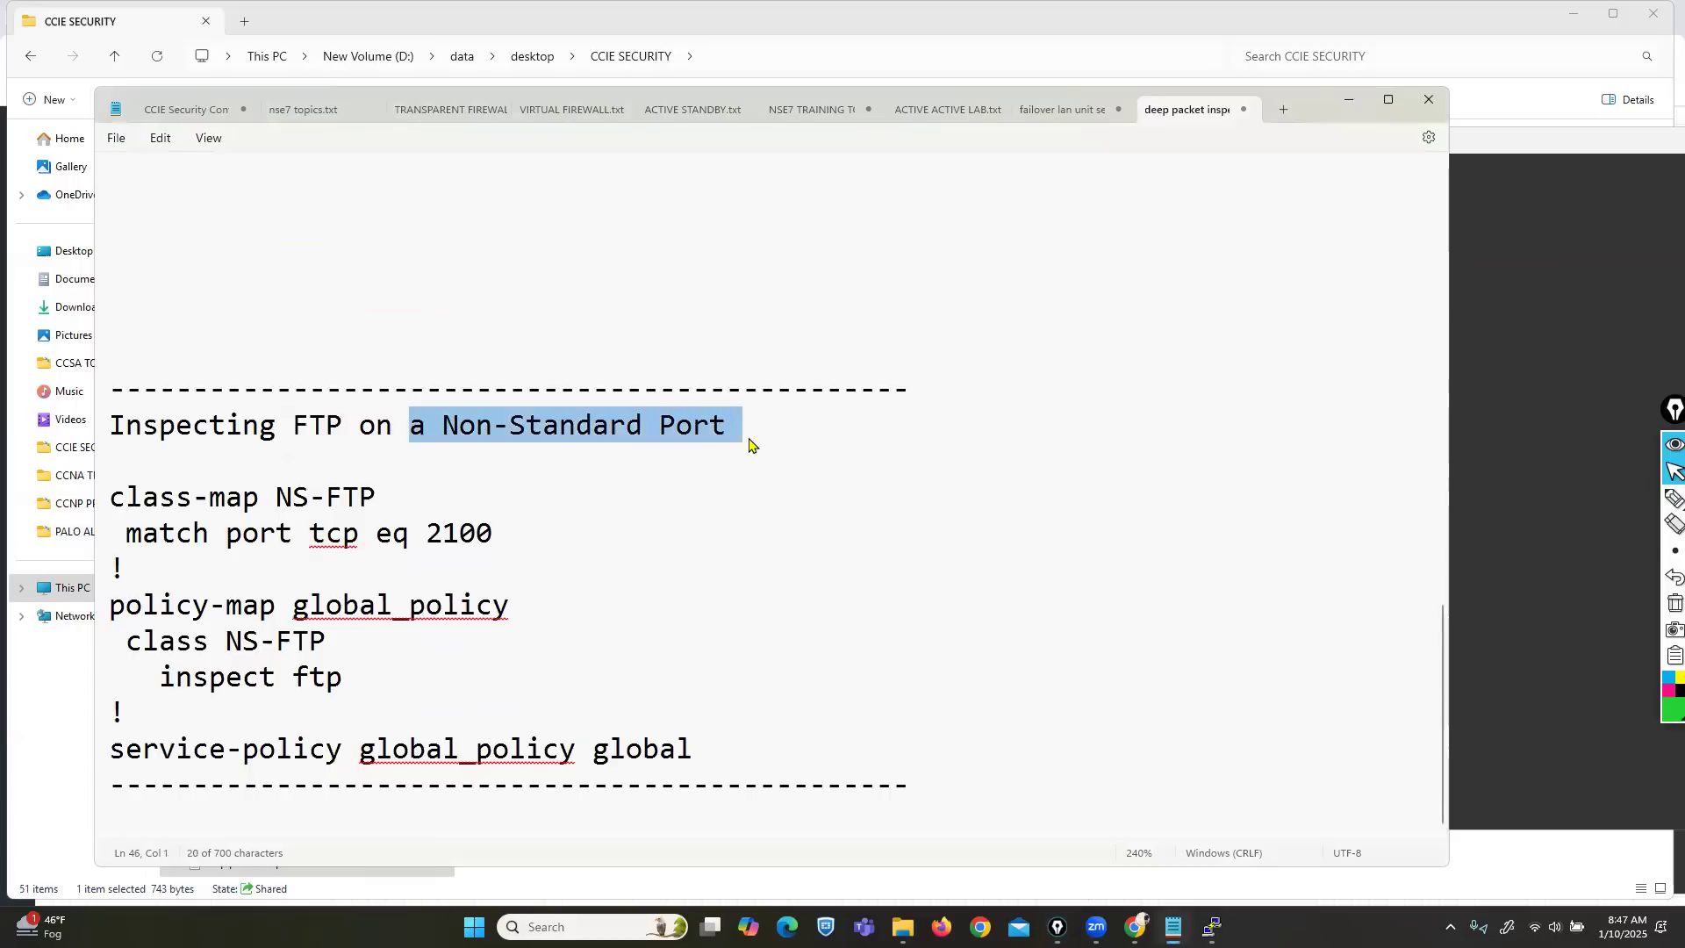
{"action": "left_click", "coordinate": [521, 526]}
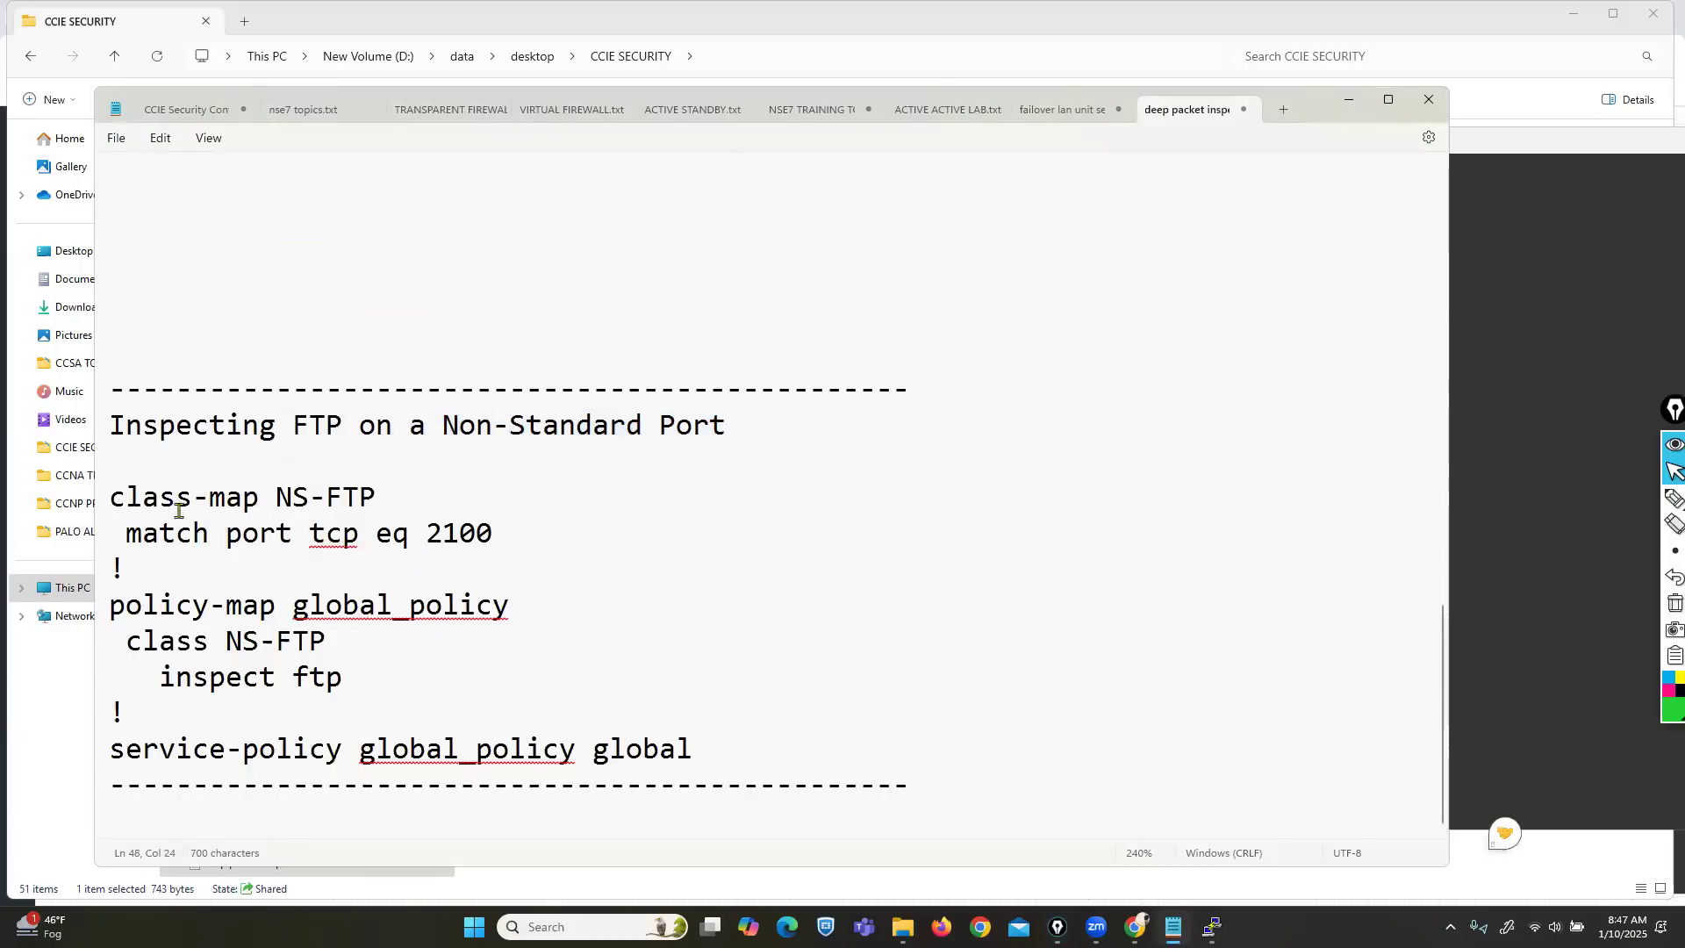
{"action": "left_click_drag", "start_coordinate": [115, 498], "coordinate": [735, 782]}
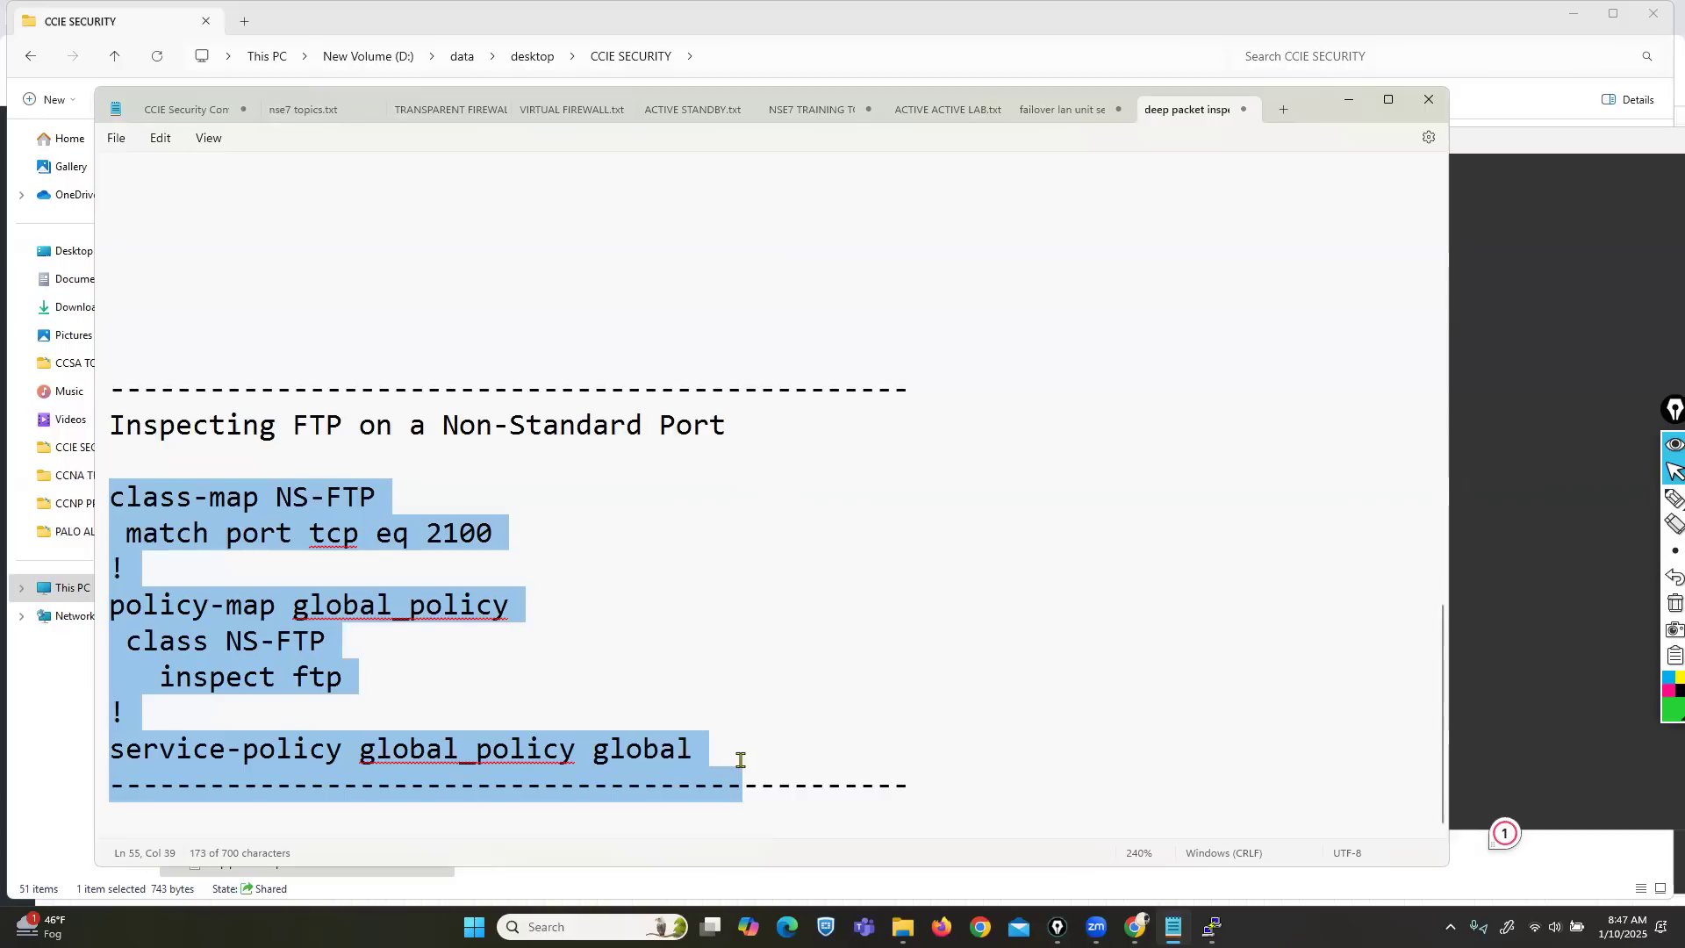
{"action": "left_click", "coordinate": [1134, 926]}
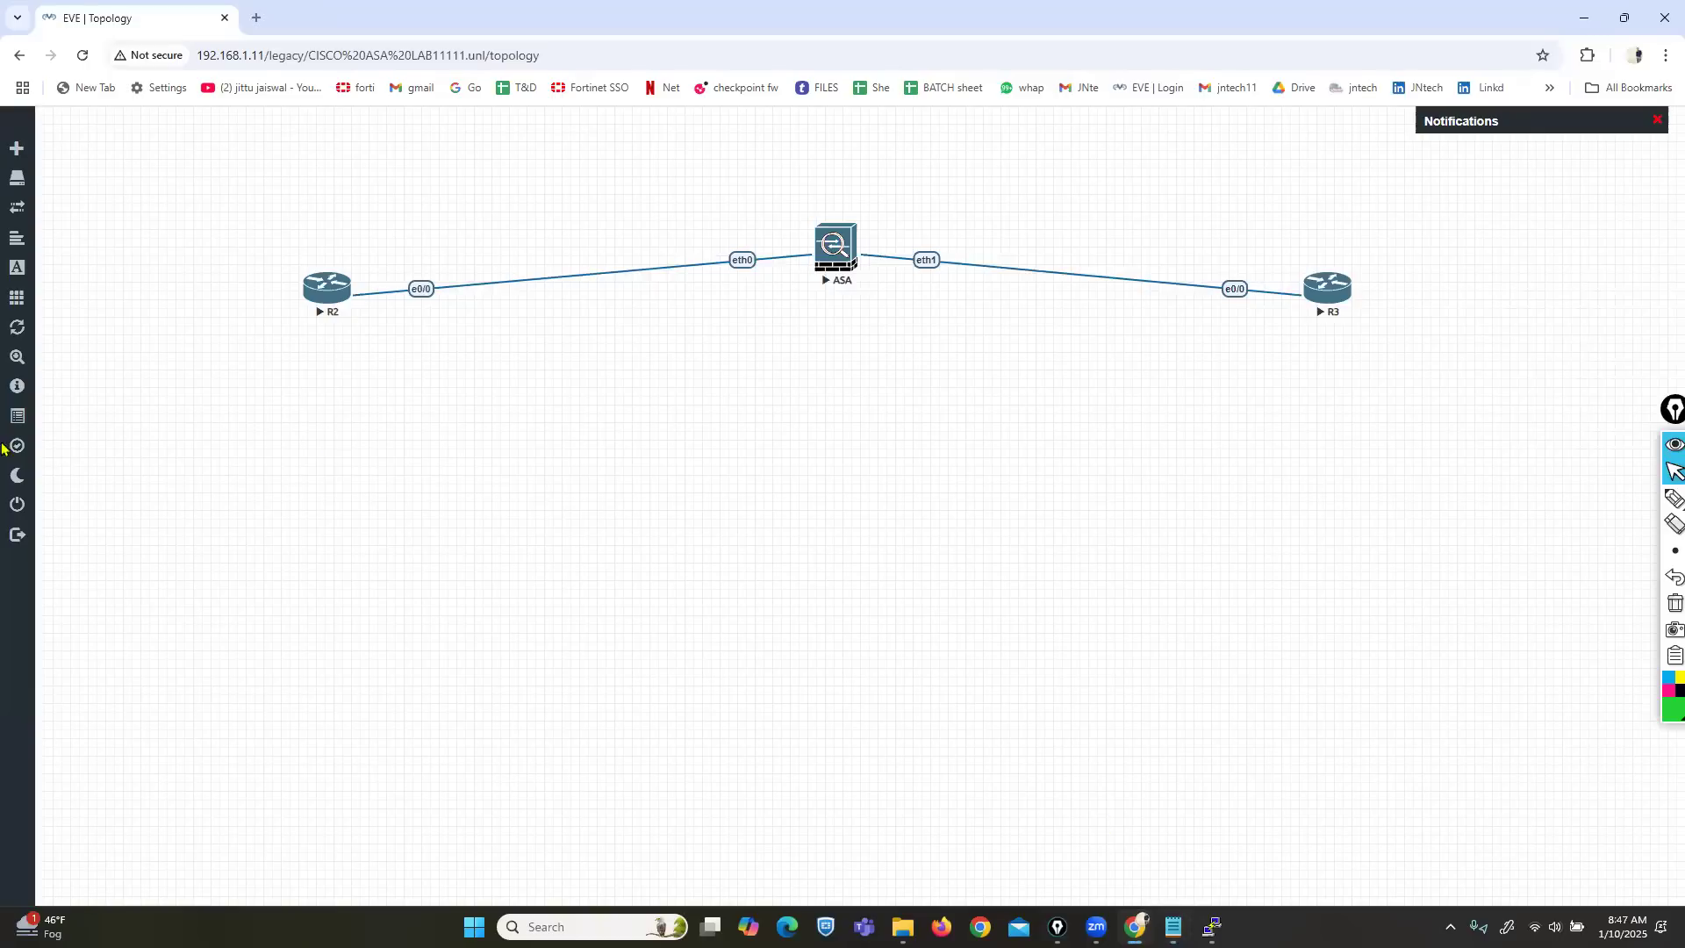
Stop all nodes in the R2–ASA–R3 lab, close it, and open CISCO ASA LAB.unl.
{"action": "left_click", "coordinate": [71, 299]}
{"action": "left_click", "coordinate": [104, 350]}
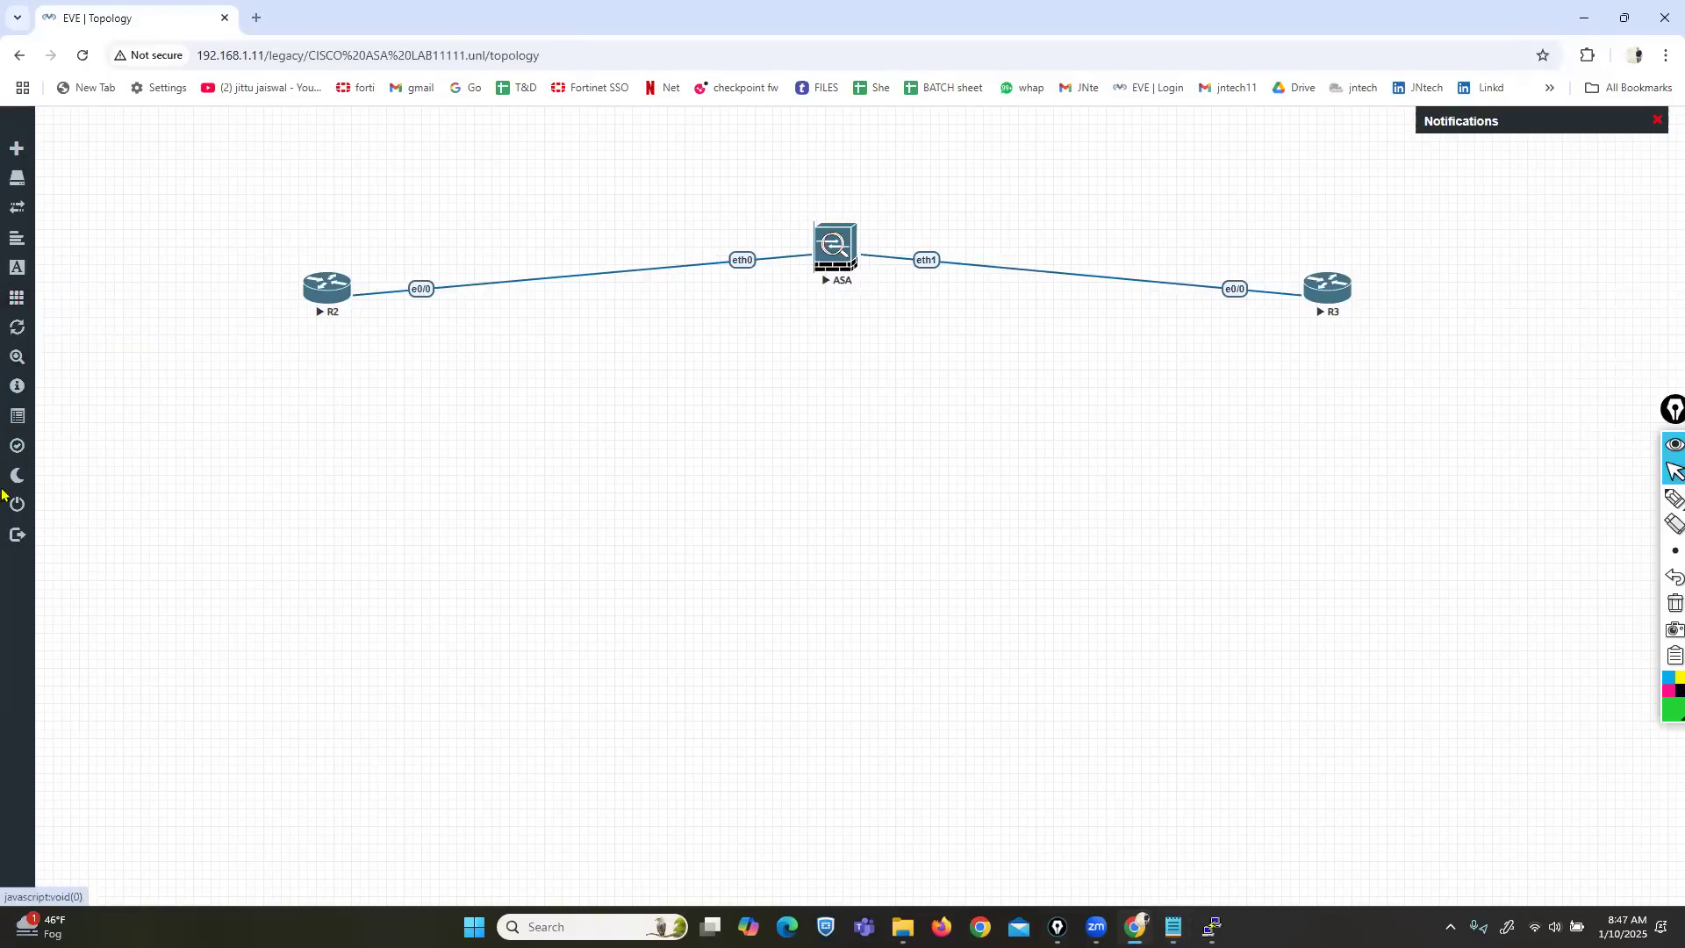
{"action": "left_click", "coordinate": [54, 509]}
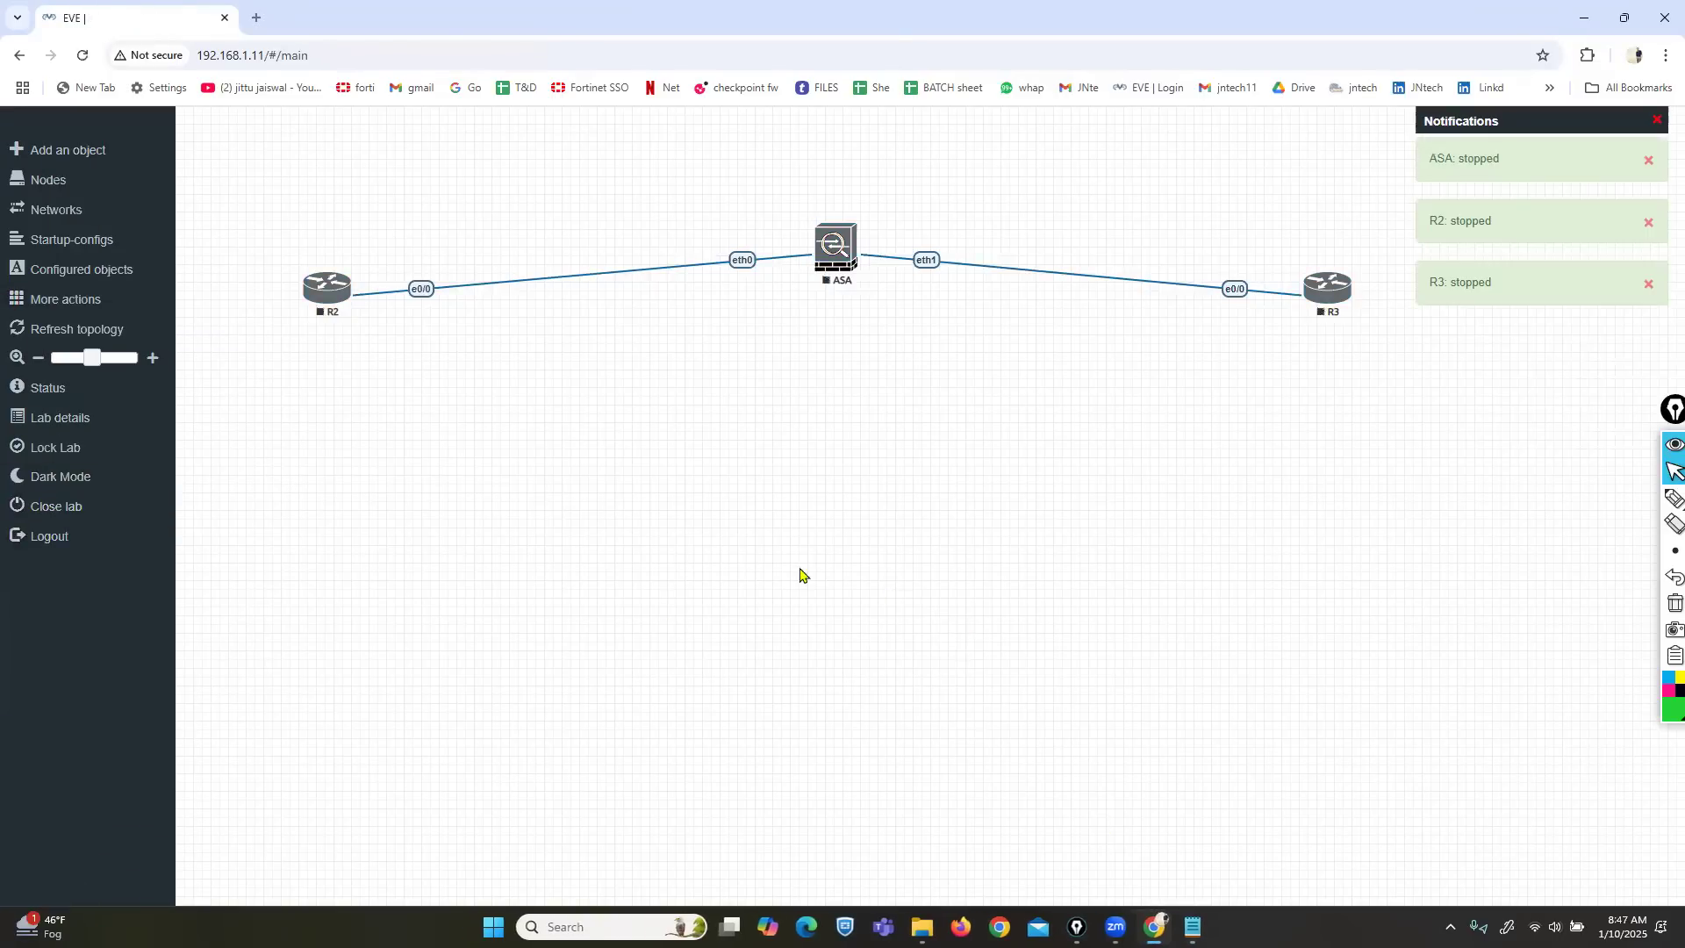
{"action": "left_click", "coordinate": [163, 645]}
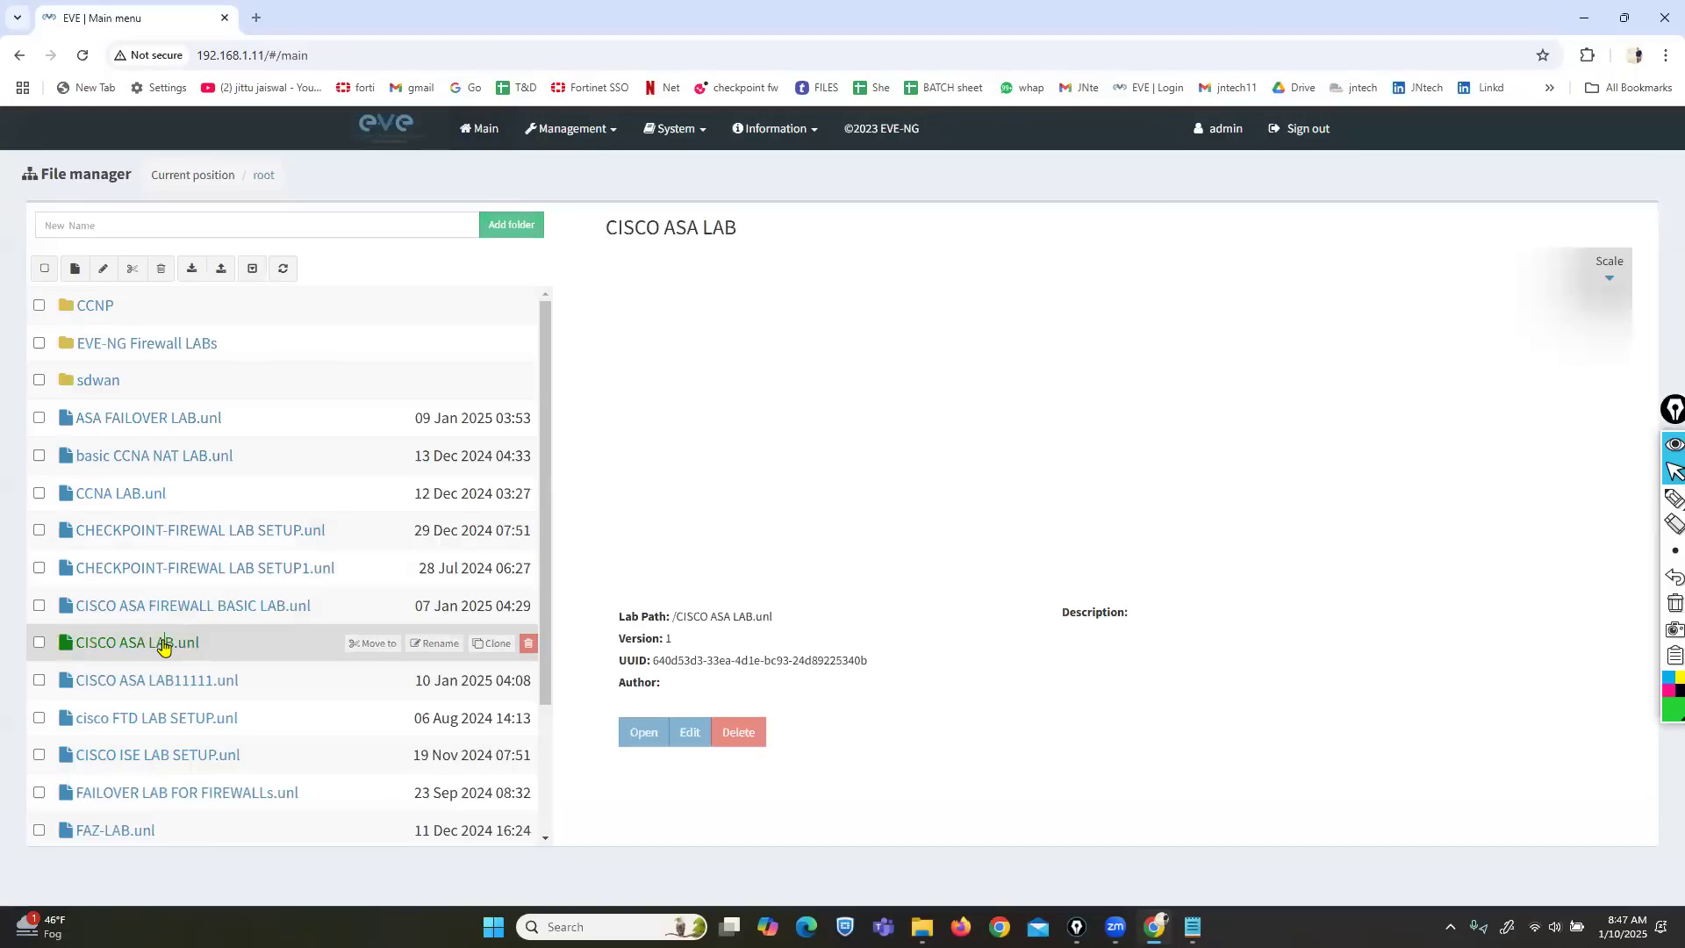
{"action": "left_click", "coordinate": [641, 736]}
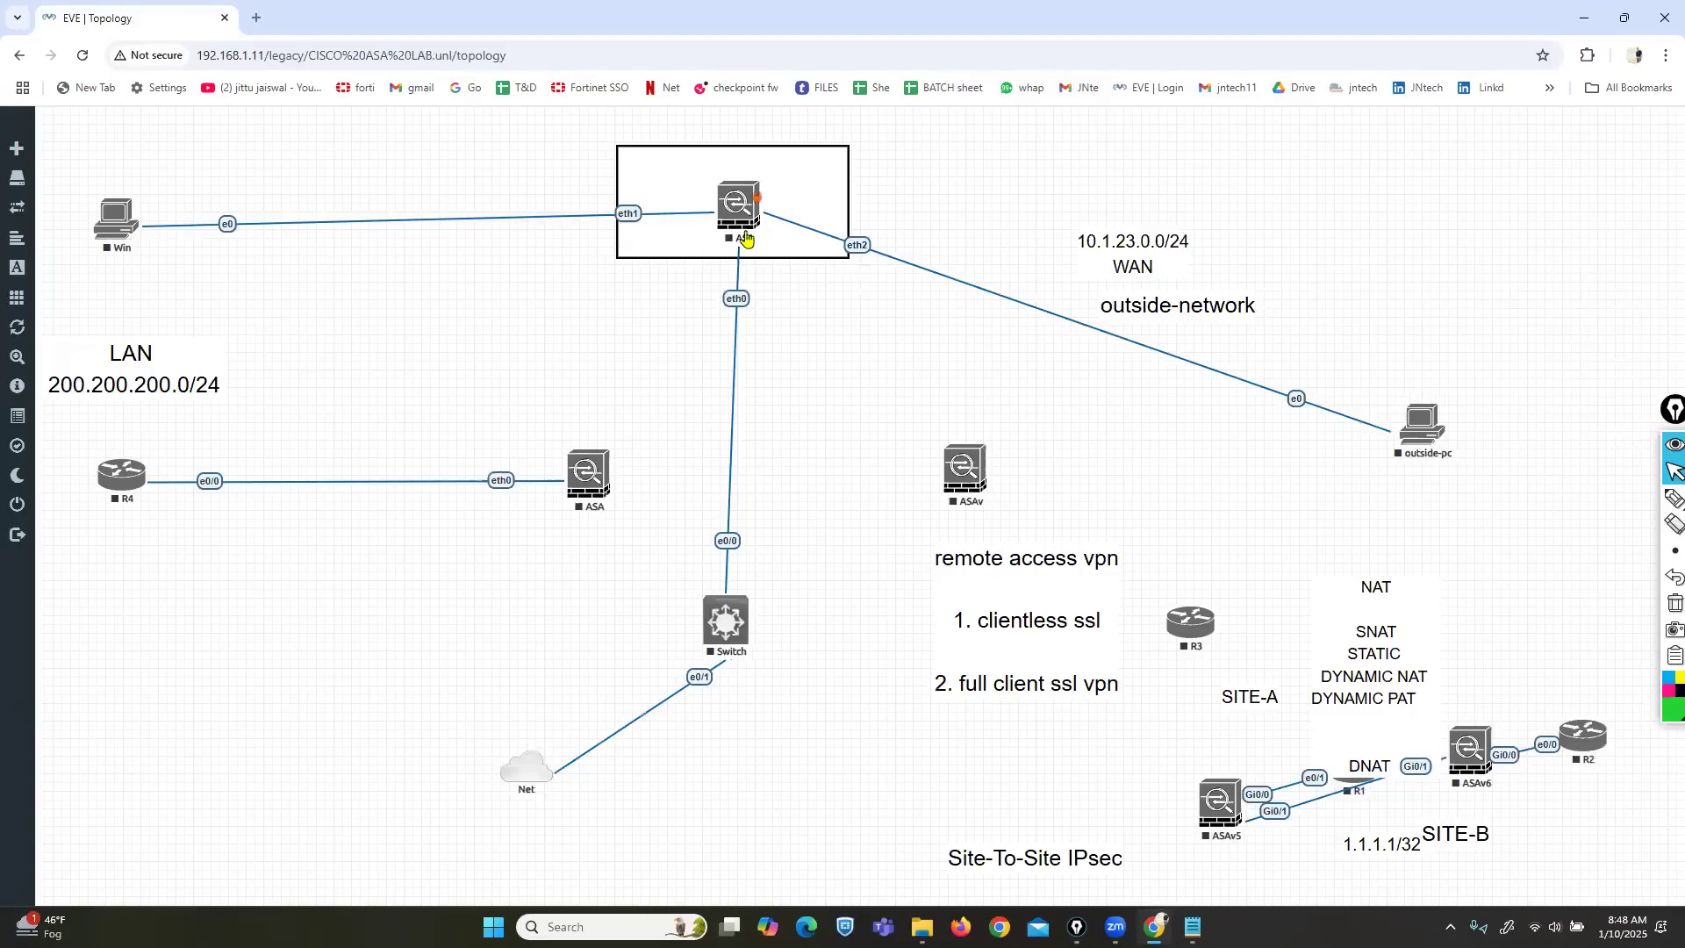
{"action": "right_click", "coordinate": [737, 216]}
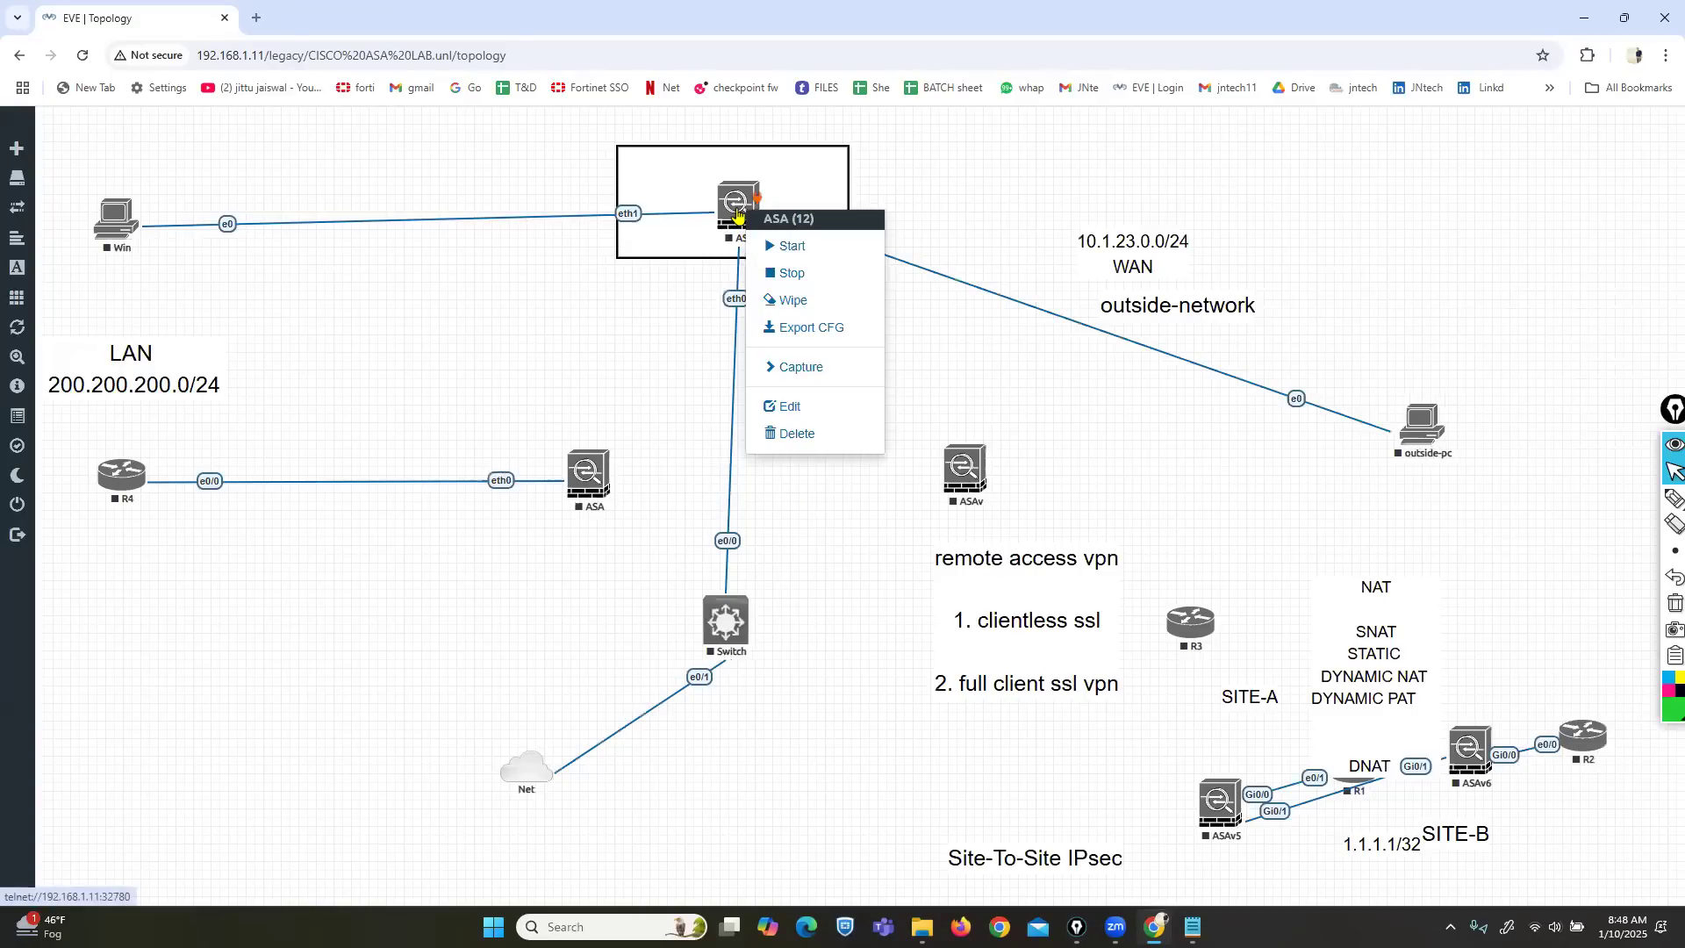
{"action": "left_click", "coordinate": [785, 406]}
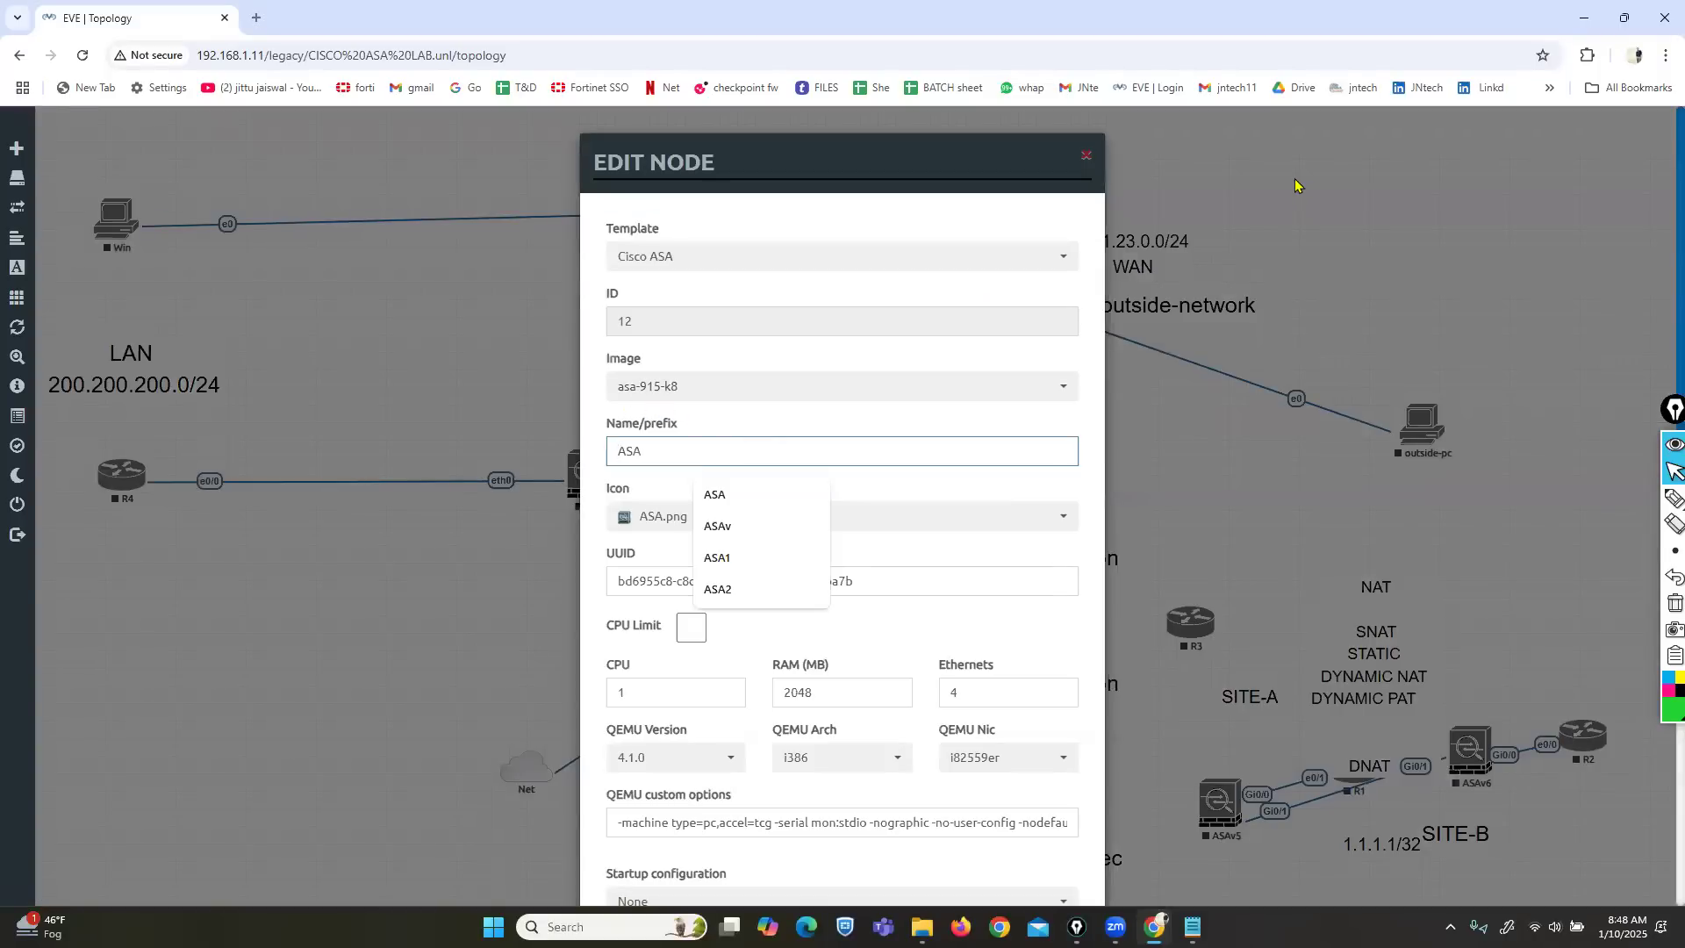
{"action": "left_click", "coordinate": [1085, 158]}
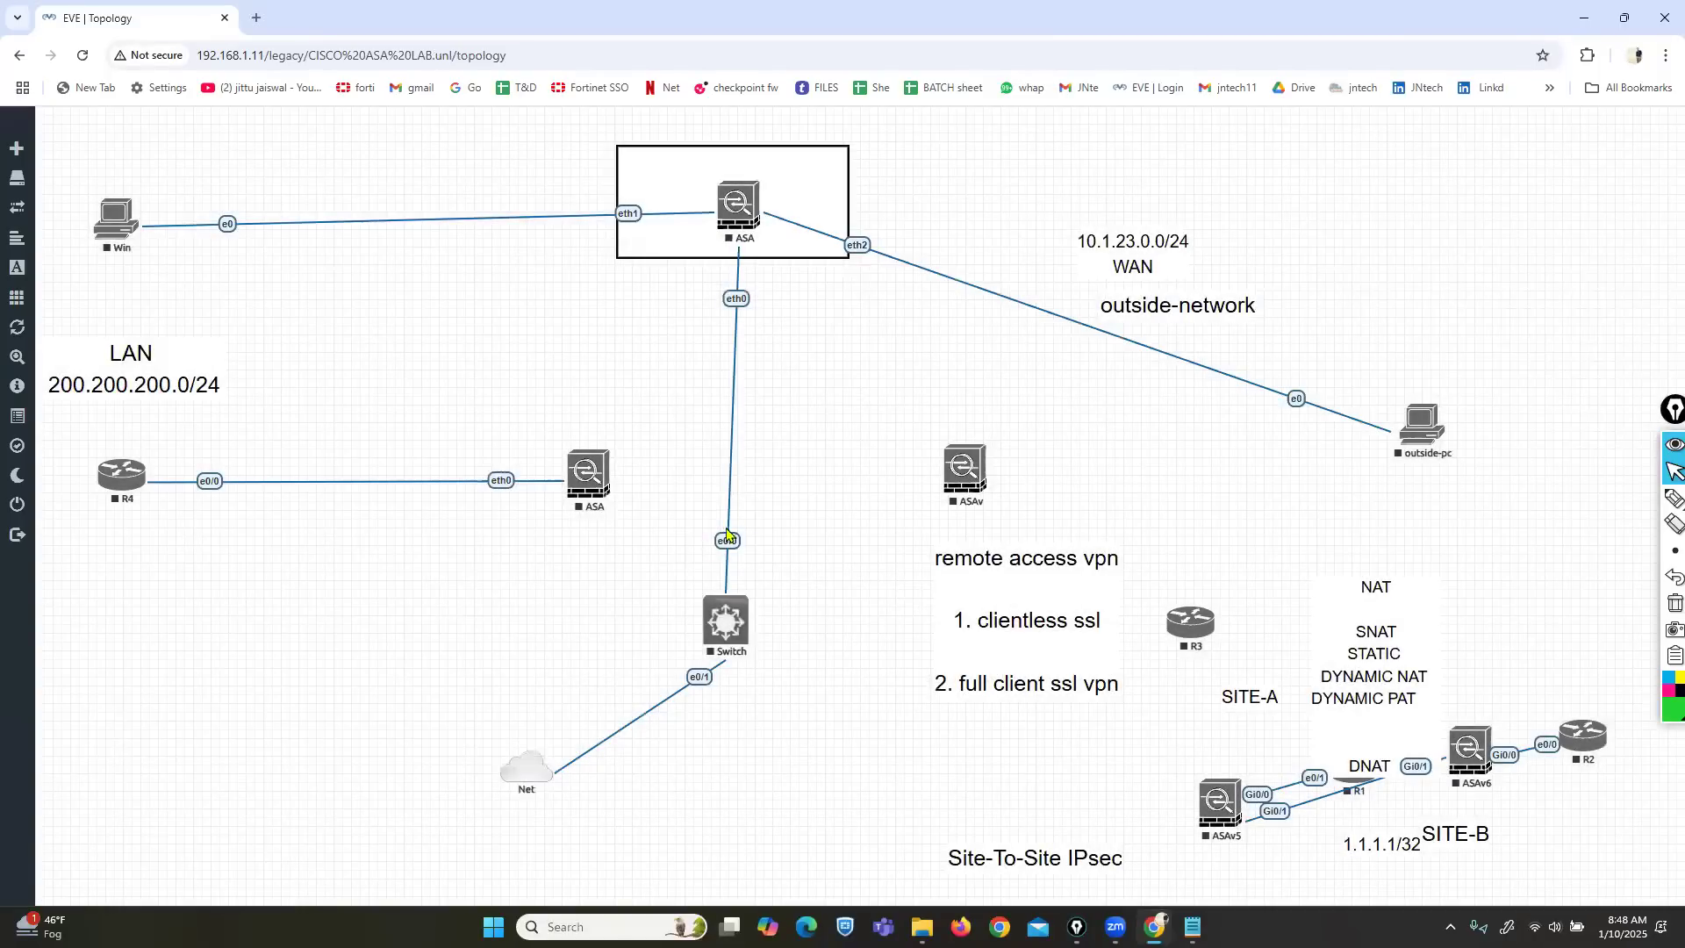
{"action": "right_click", "coordinate": [812, 390]}
{"action": "left_click", "coordinate": [845, 420]}
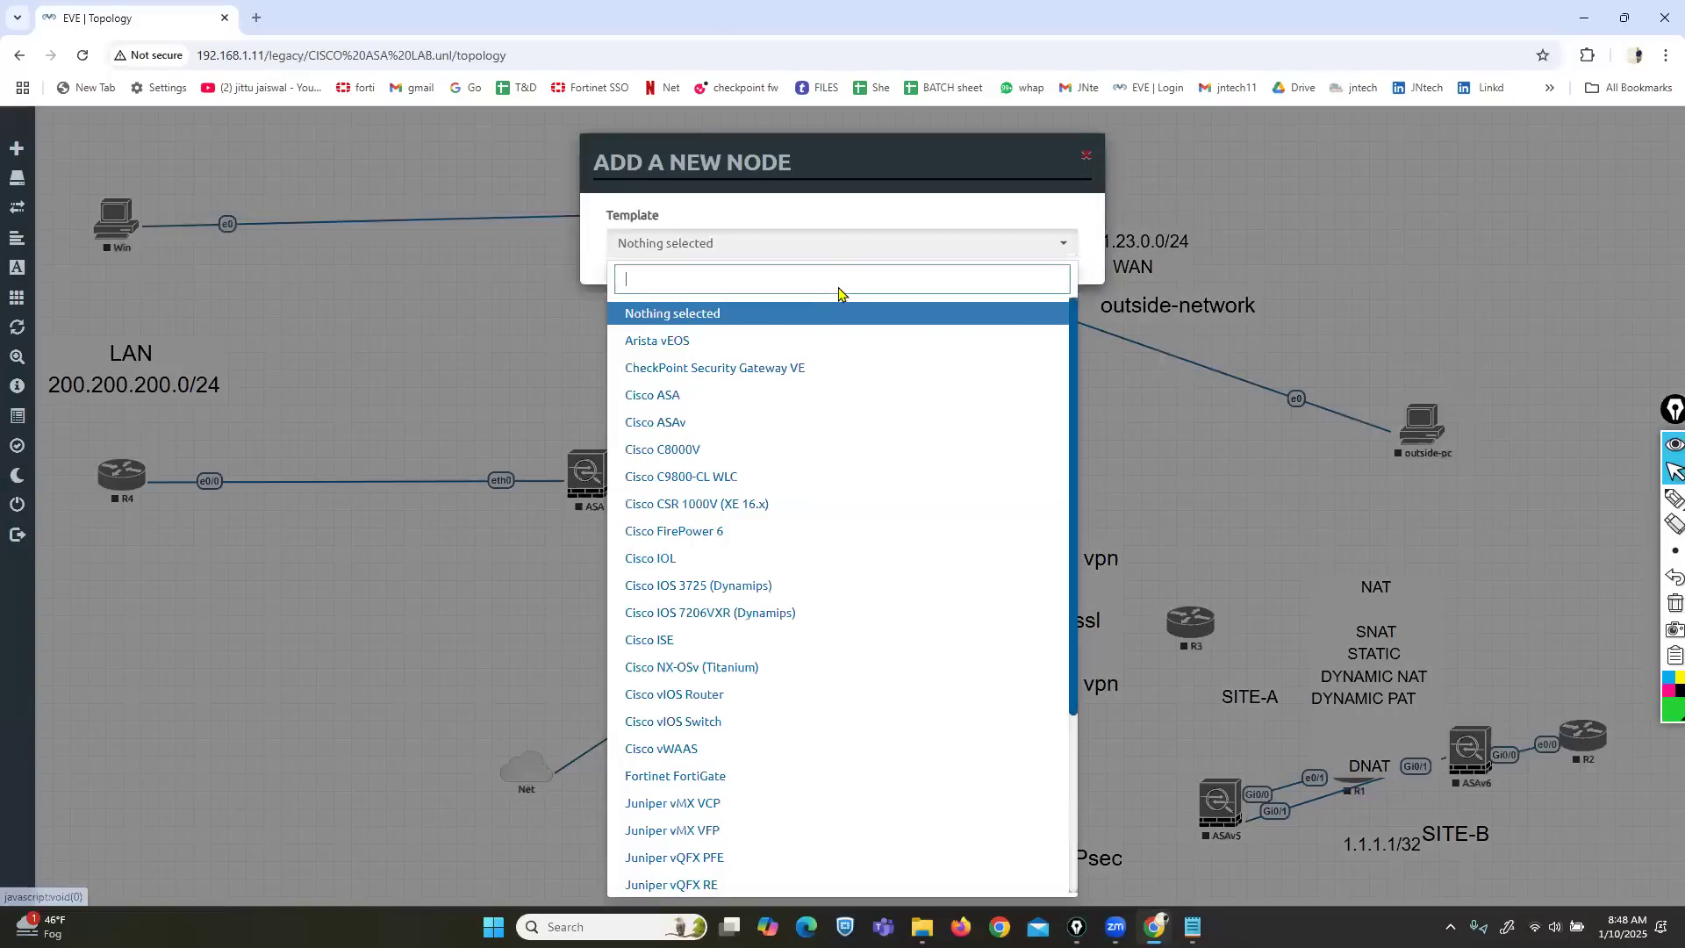
{"action": "type", "text": "asa"}
{"action": "left_click", "coordinate": [662, 344]}
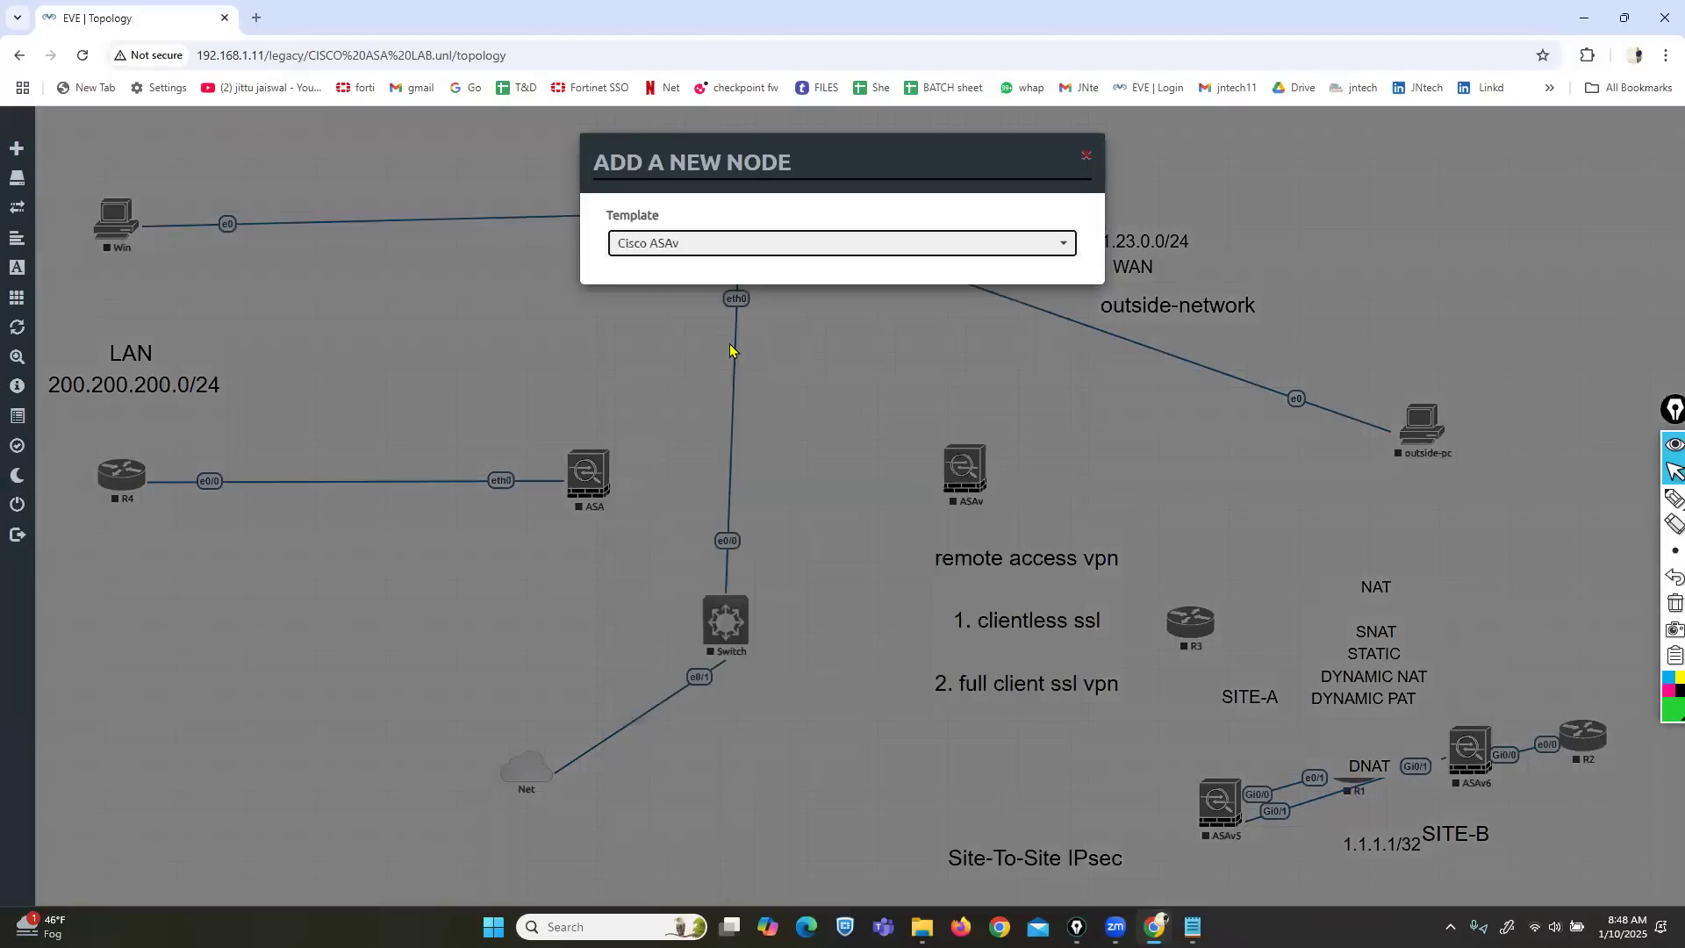
{"action": "left_click", "coordinate": [901, 323]}
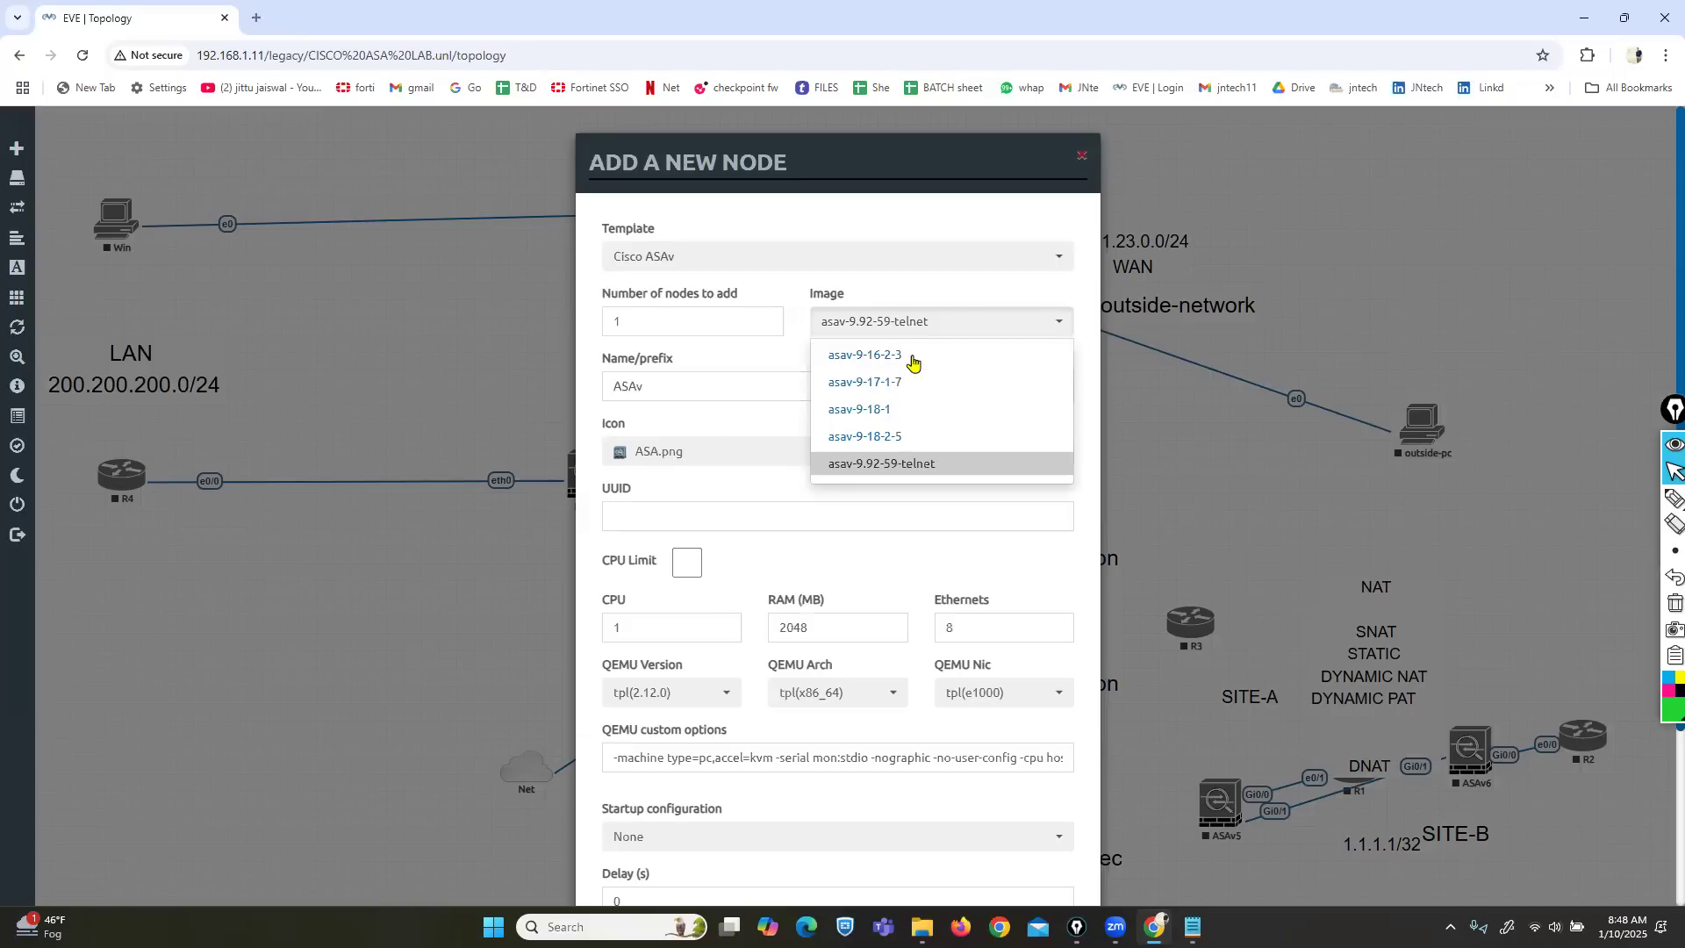
{"action": "scroll", "coordinate": [888, 407], "scroll_direction": "down", "scroll_amount": 1}
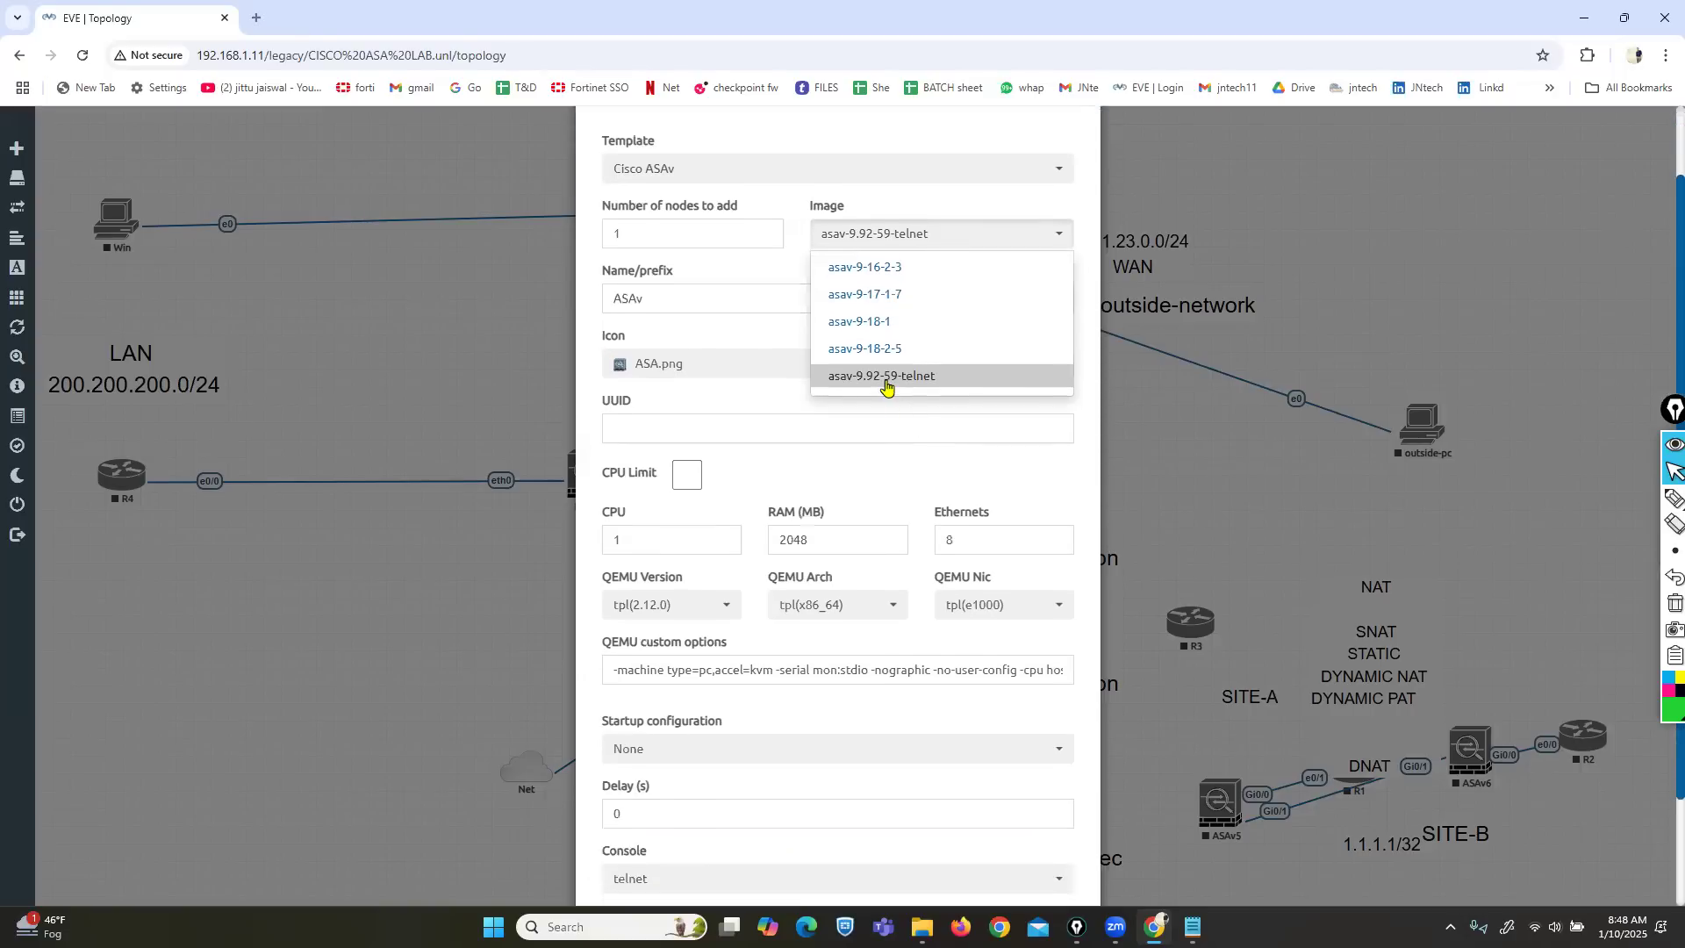
{"action": "left_click", "coordinate": [334, 607]}
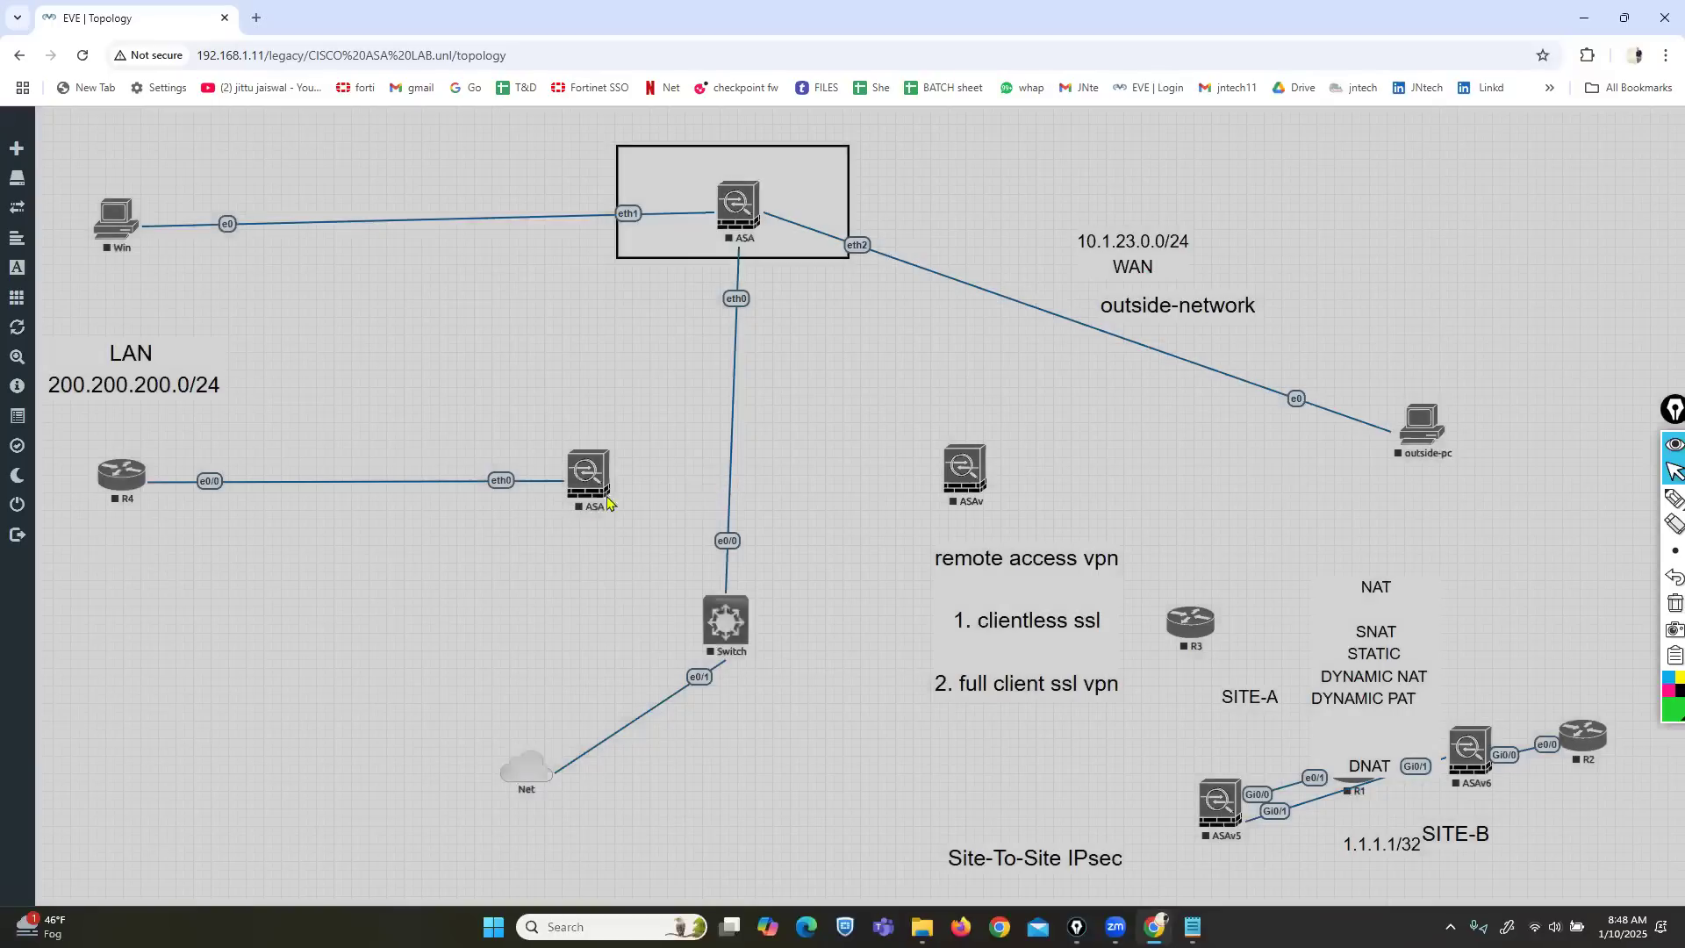
Delete the lower ASA node and the R4 router from the topology.
{"action": "right_click", "coordinate": [590, 483]}
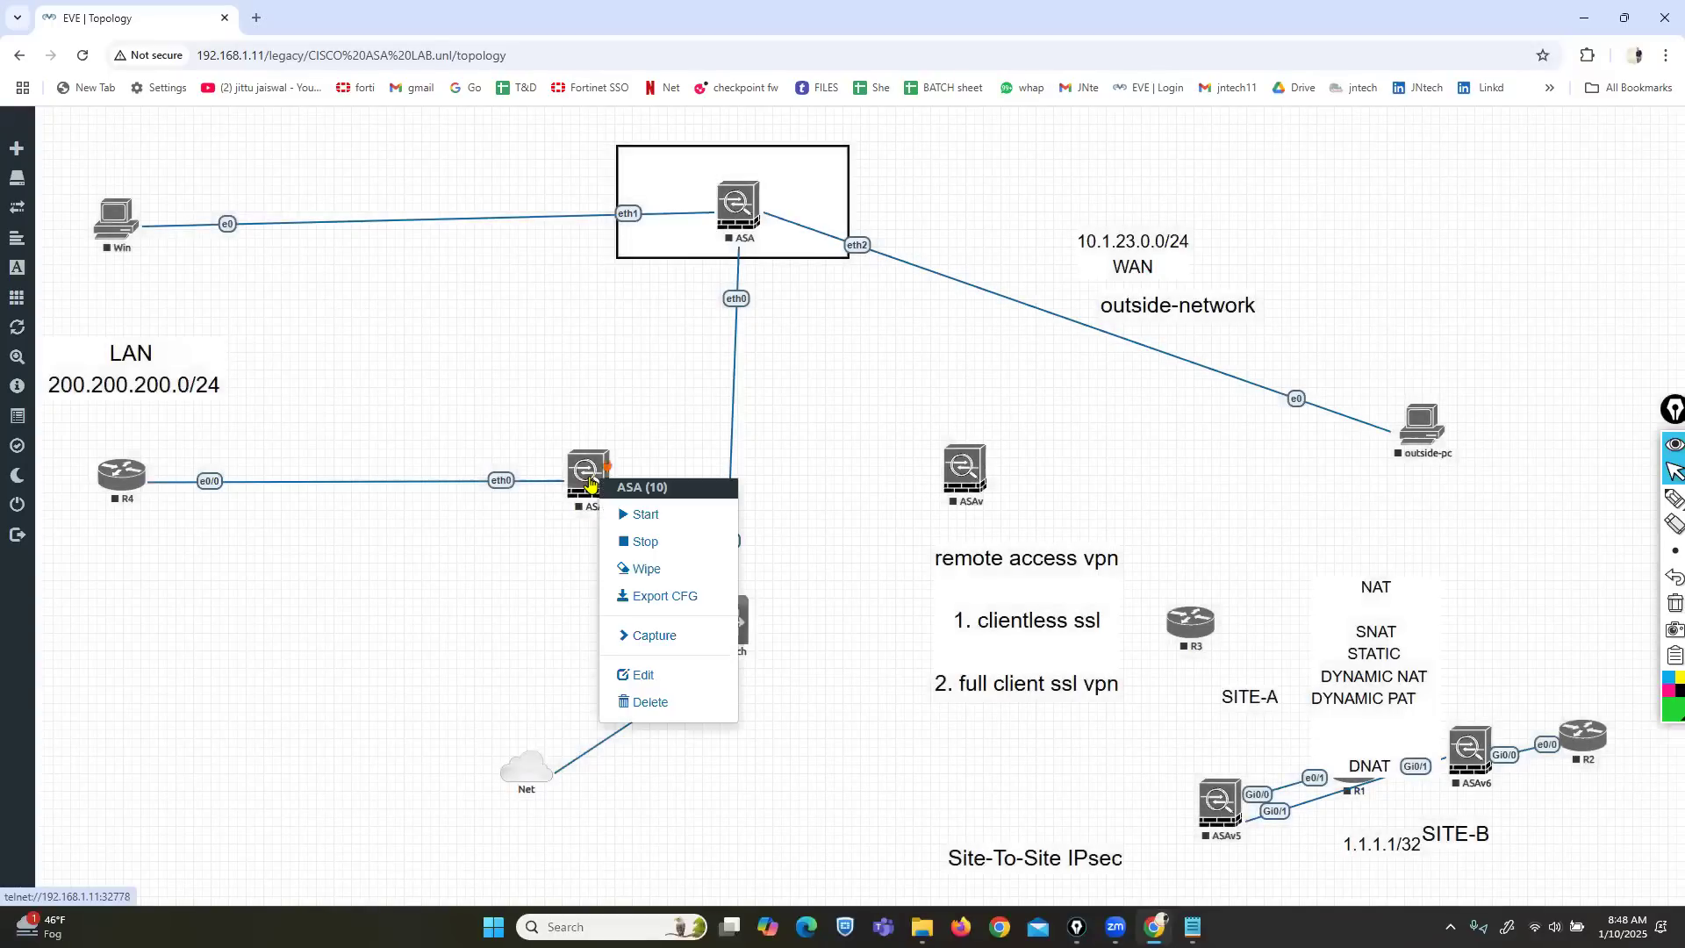
{"action": "left_click", "coordinate": [648, 702]}
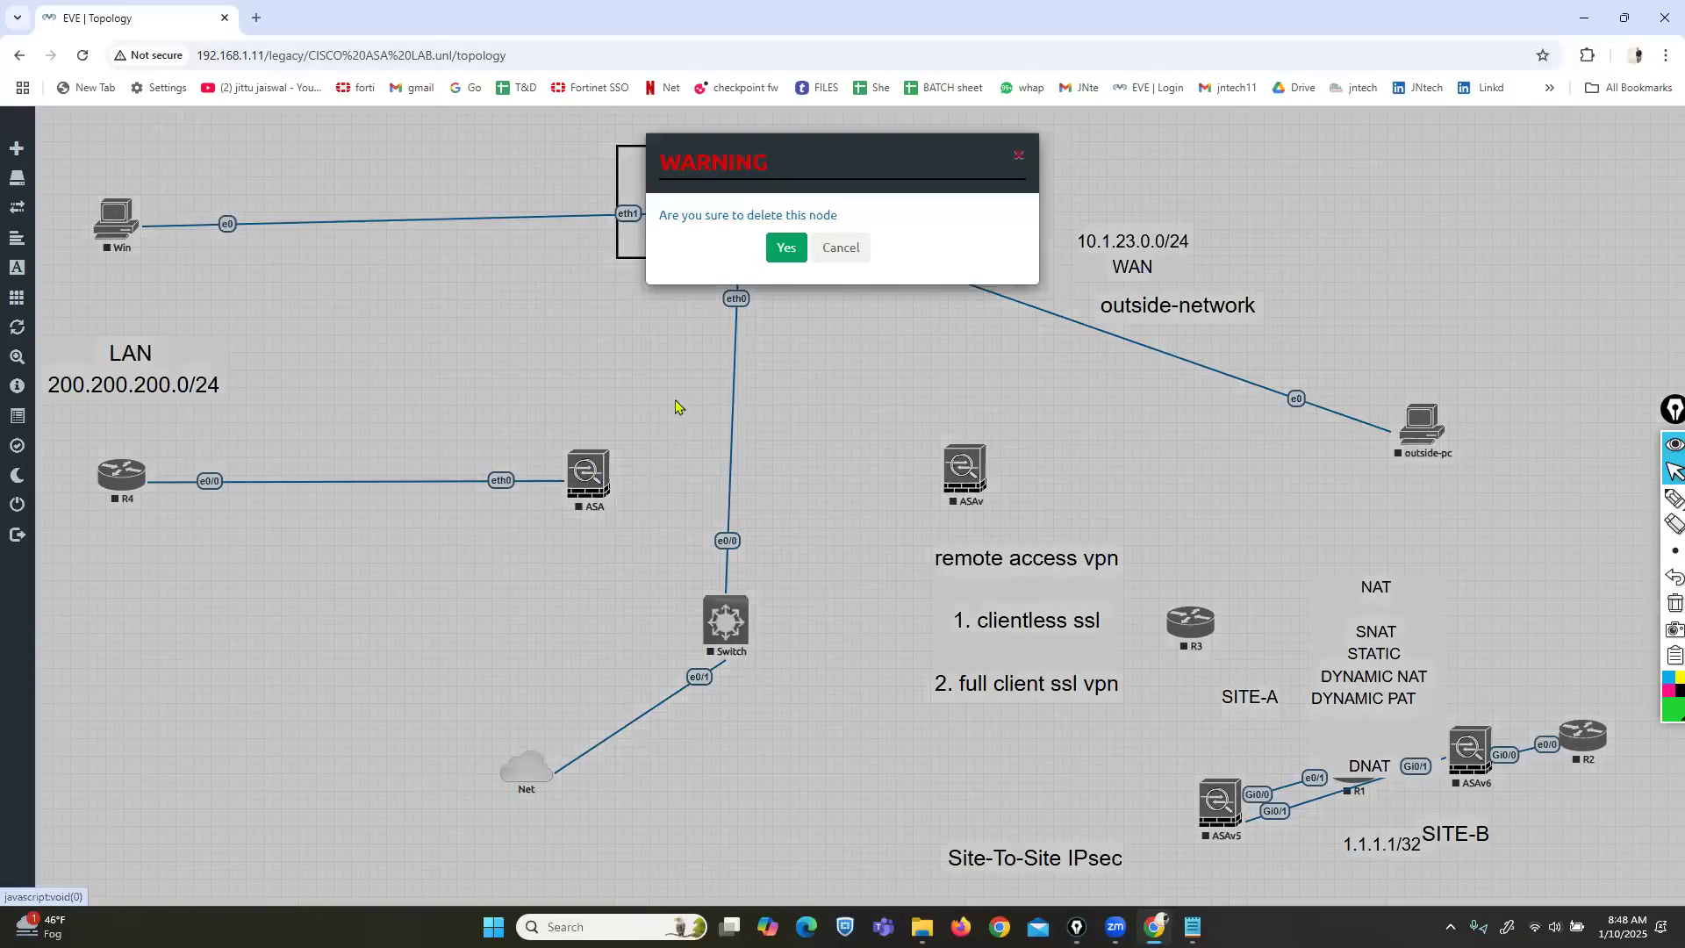
{"action": "left_click", "coordinate": [784, 249]}
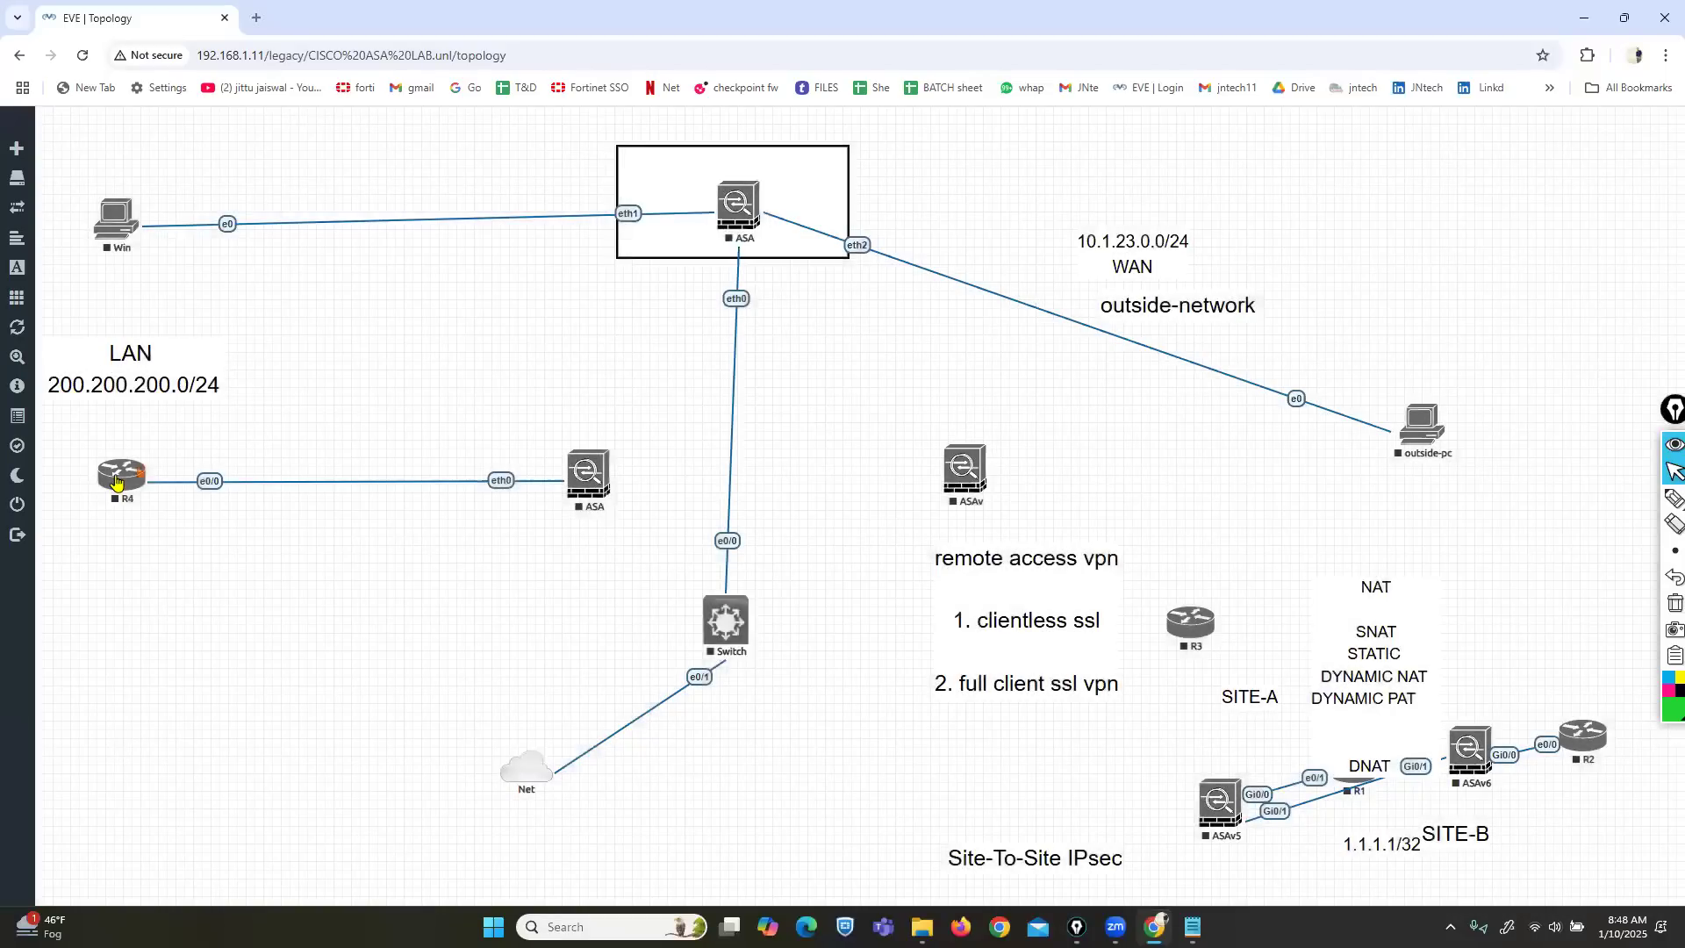
{"action": "right_click", "coordinate": [125, 478]}
{"action": "left_click", "coordinate": [173, 702]}
{"action": "left_click", "coordinate": [783, 250]}
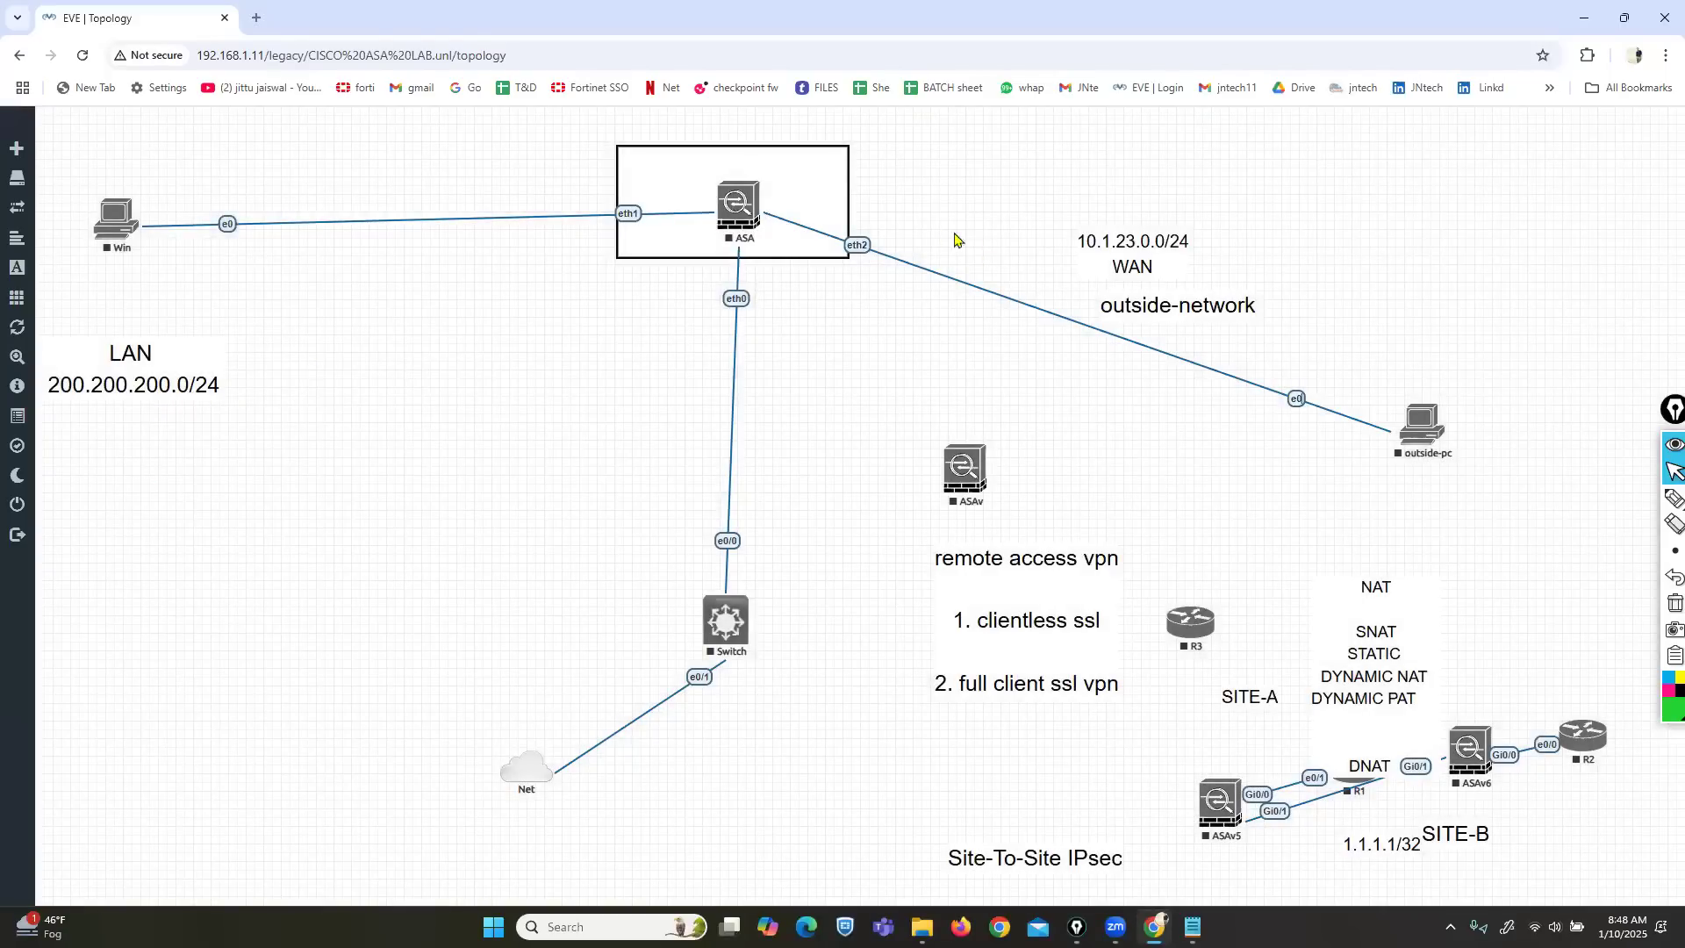
Delete the top ASA node with its links and the framing rectangle shape.
{"action": "right_click", "coordinate": [741, 221]}
{"action": "left_click", "coordinate": [784, 451]}
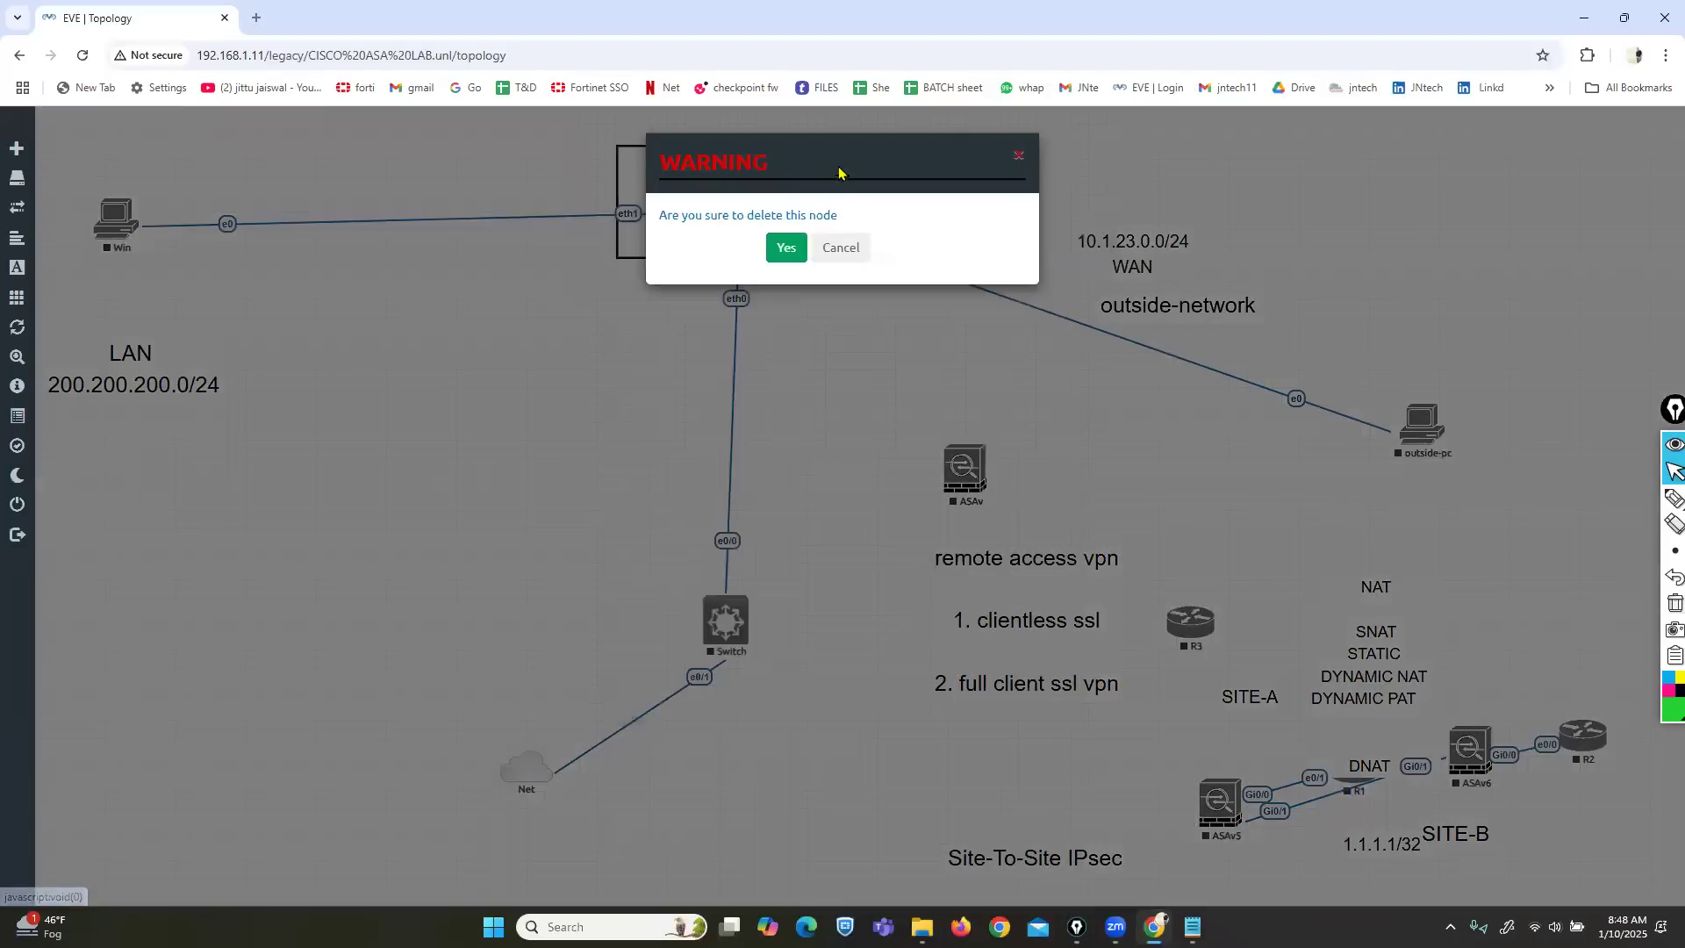
{"action": "left_click", "coordinate": [788, 250]}
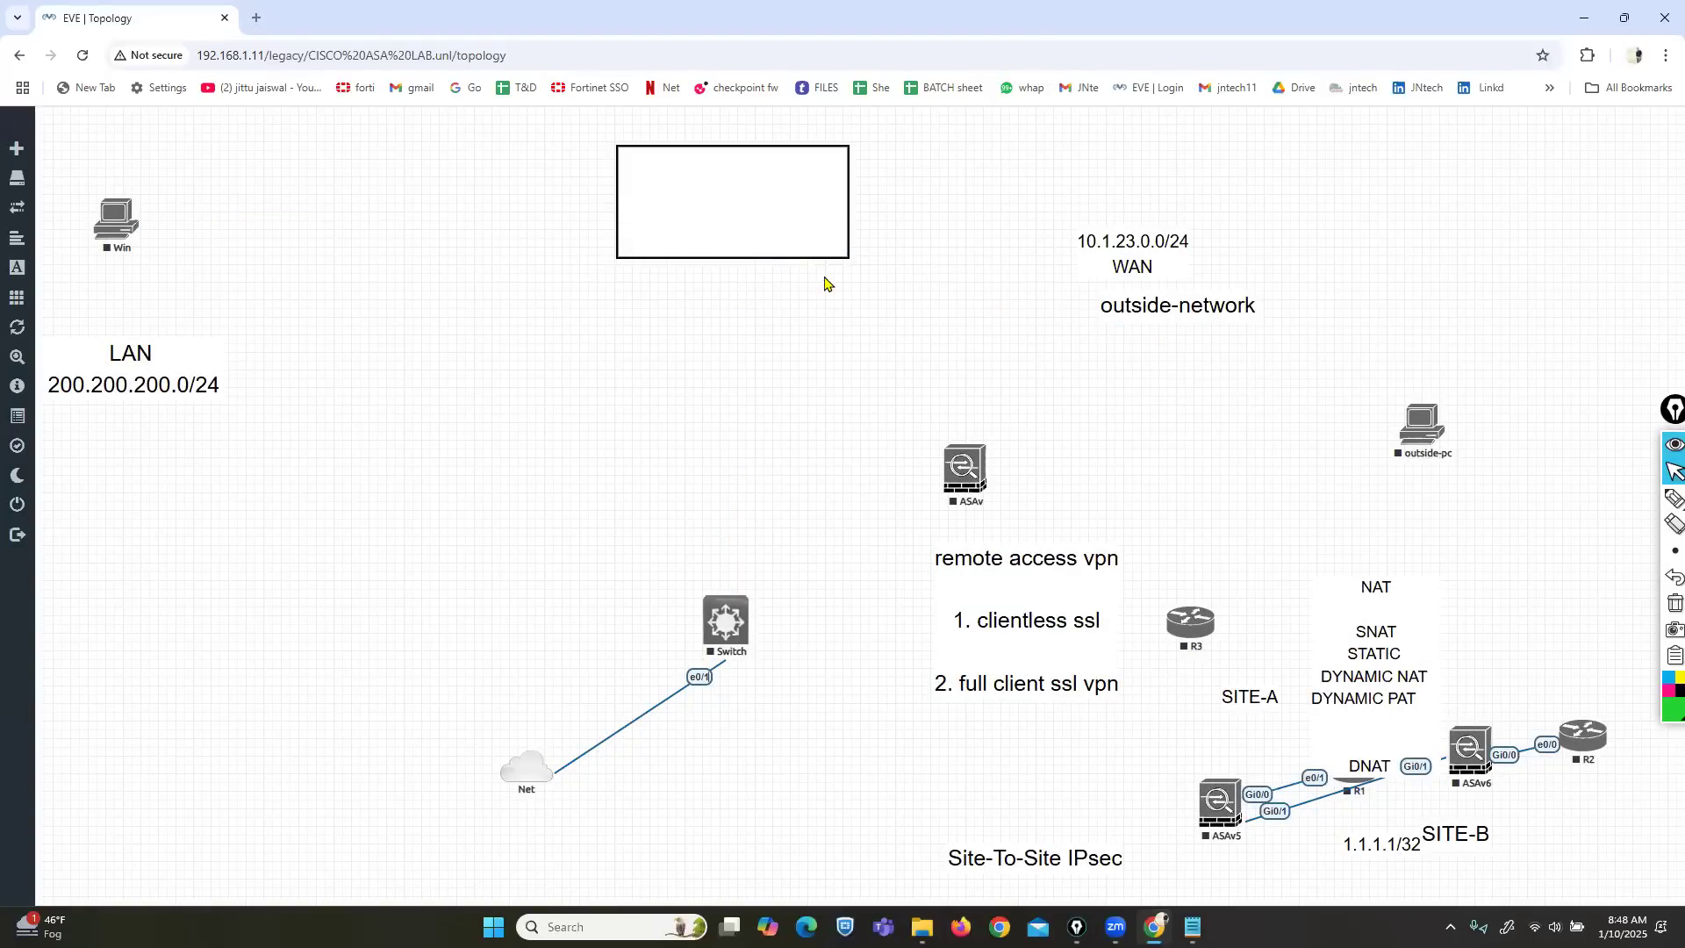
{"action": "right_click", "coordinate": [779, 222]}
{"action": "left_click", "coordinate": [833, 365]}
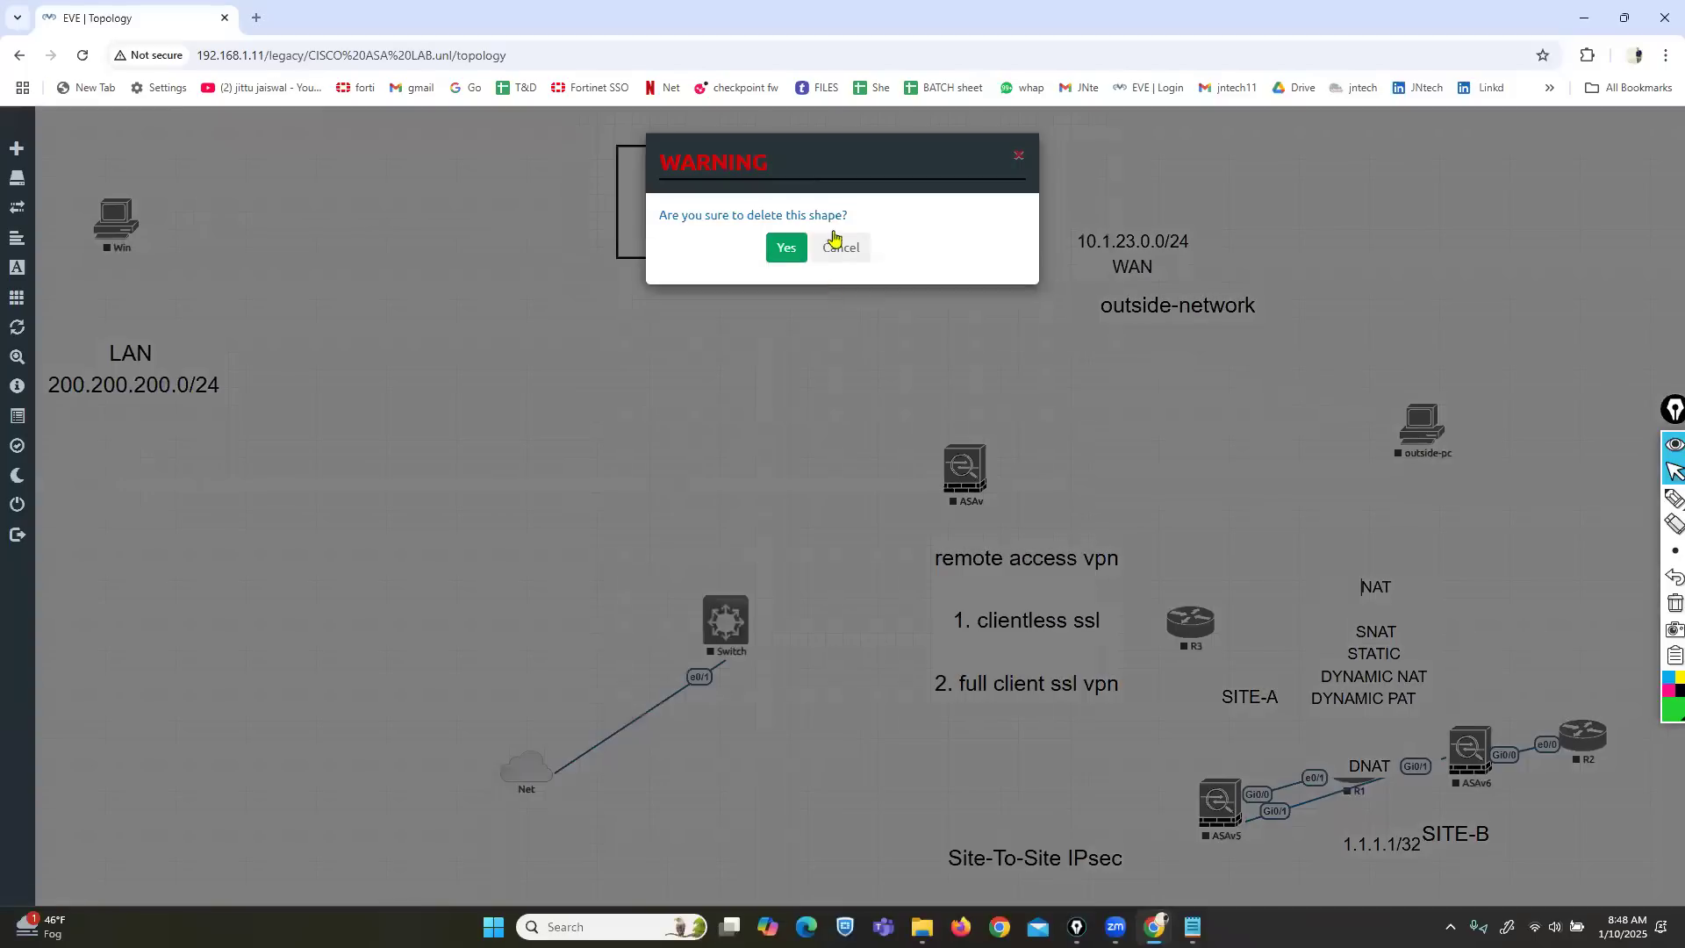
{"action": "left_click", "coordinate": [783, 256]}
Begin adding a new node to the canvas, then cancel the form.
{"action": "right_click", "coordinate": [693, 175]}
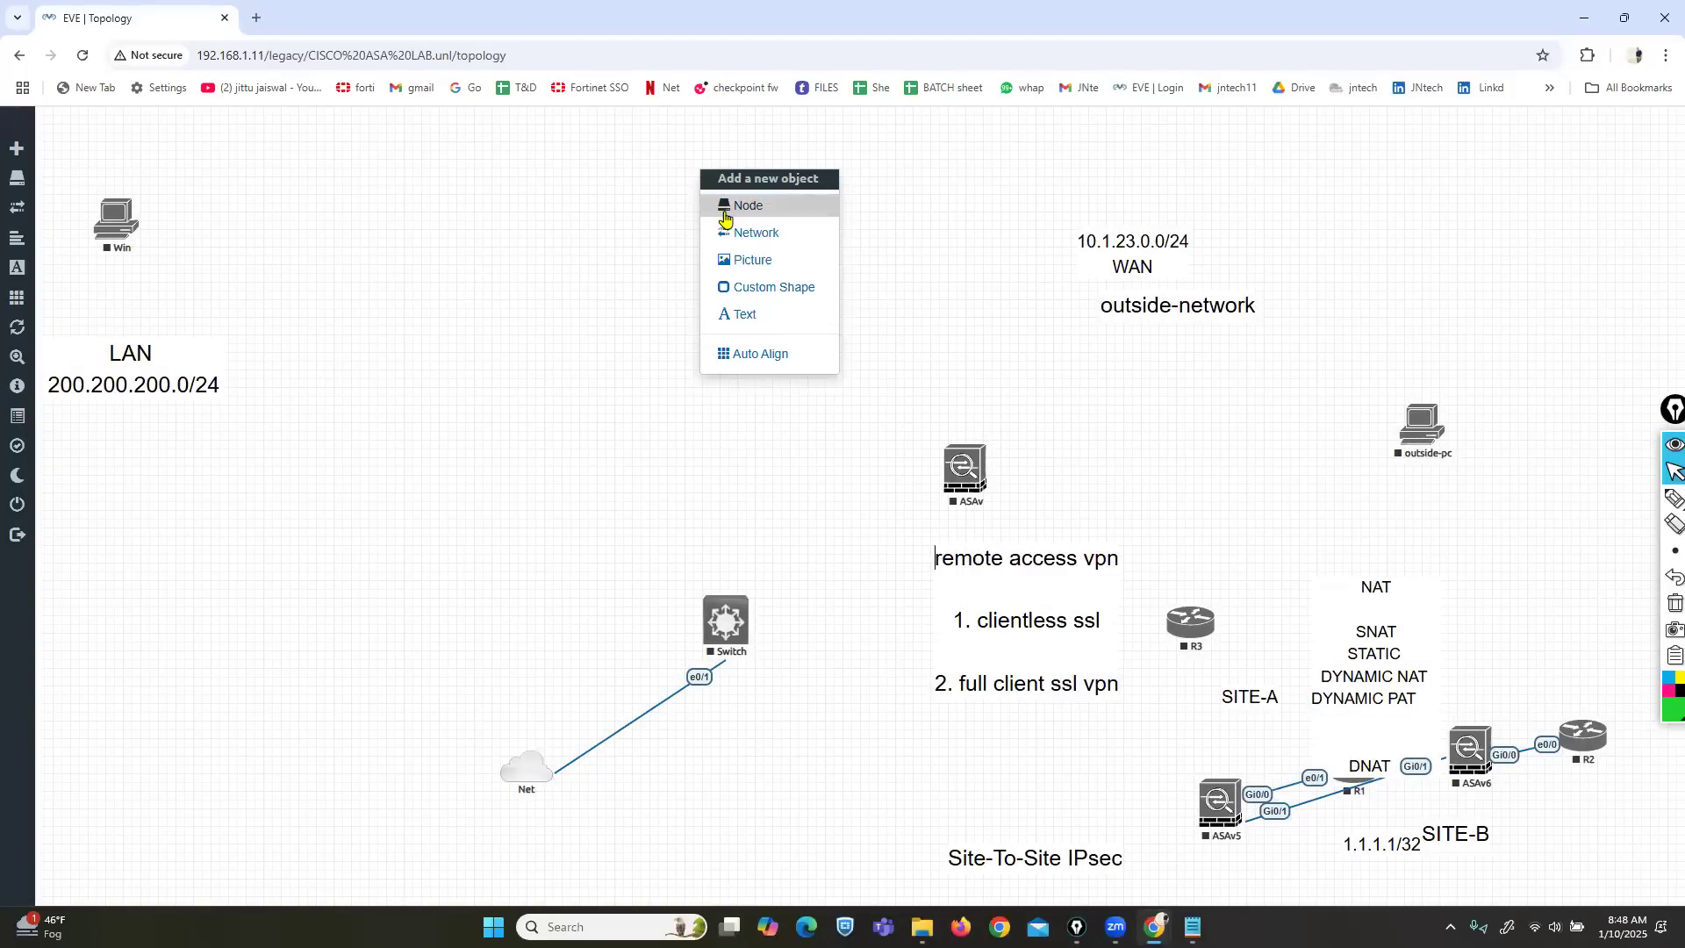
{"action": "left_click", "coordinate": [725, 210]}
{"action": "left_click", "coordinate": [1226, 369]}
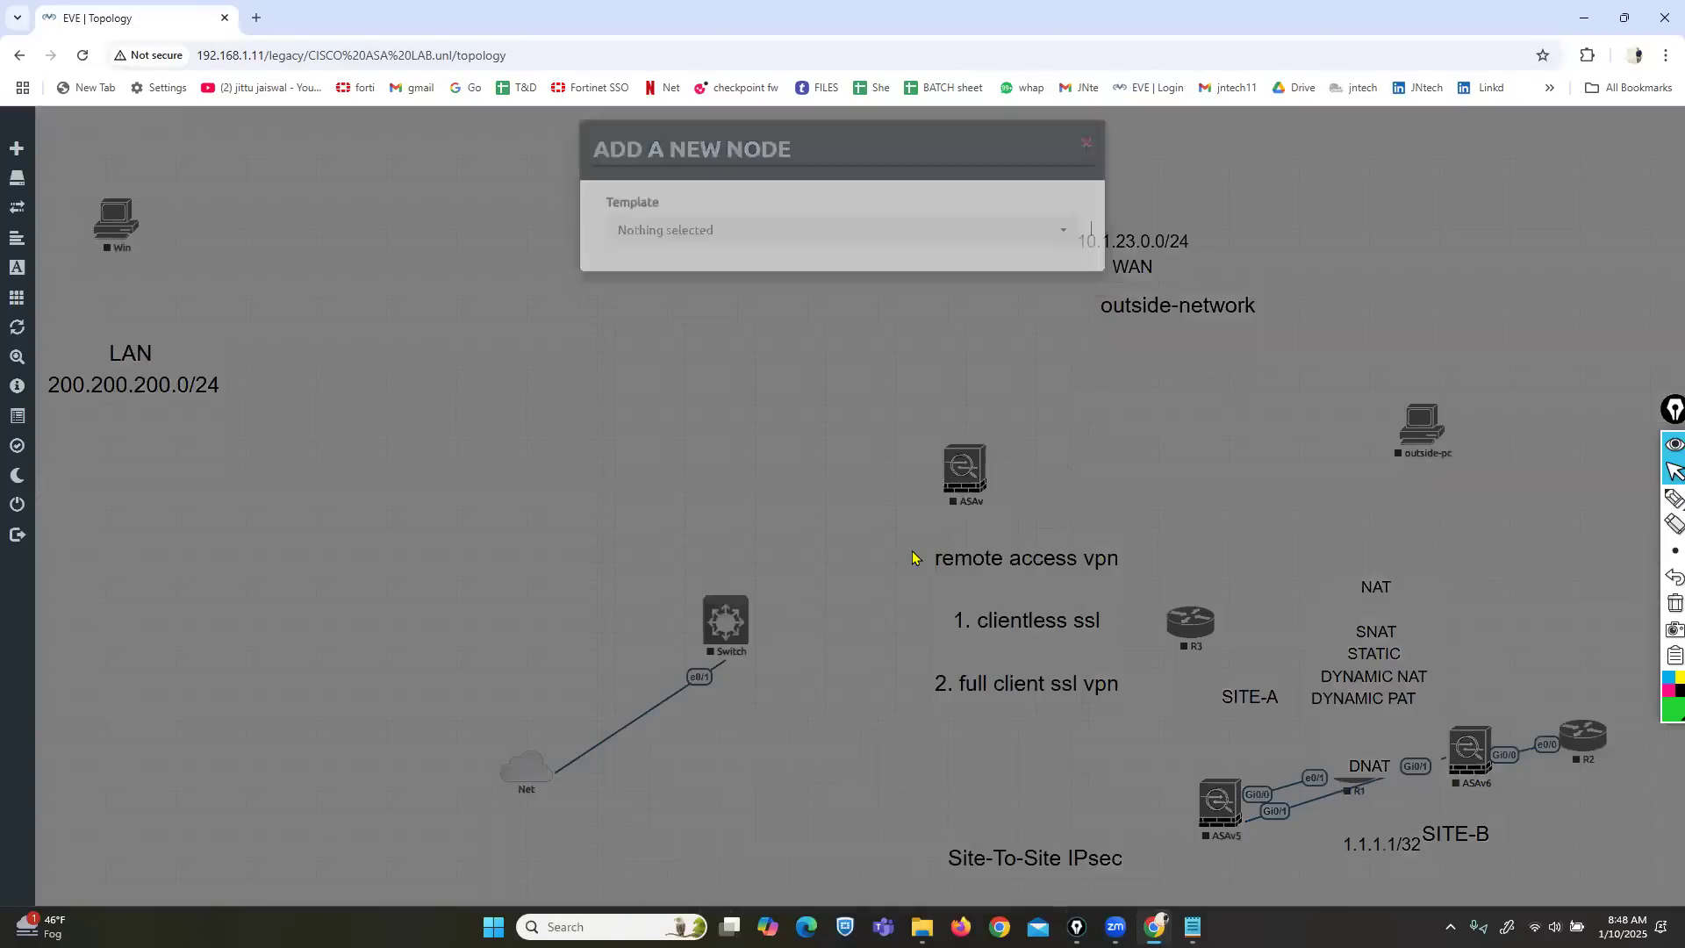
Review the existing ASAv node's settings, then open Google Drive in a new browser tab.
{"action": "right_click", "coordinate": [957, 485]}
{"action": "left_click", "coordinate": [1003, 674]}
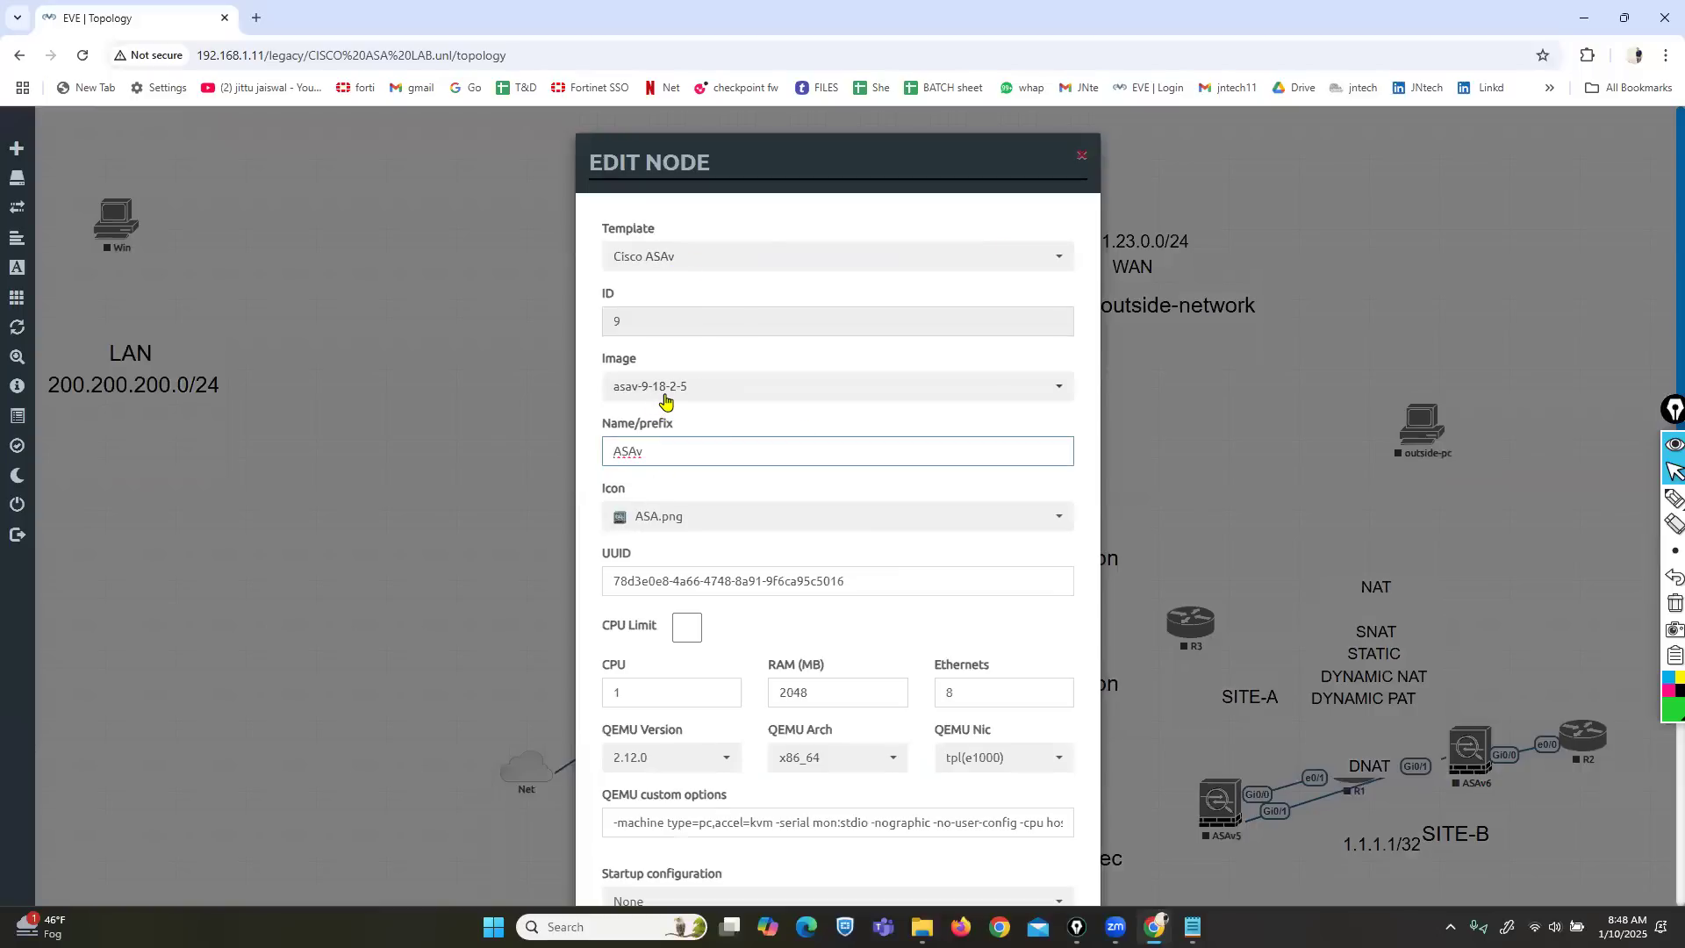
{"action": "left_click", "coordinate": [1082, 160]}
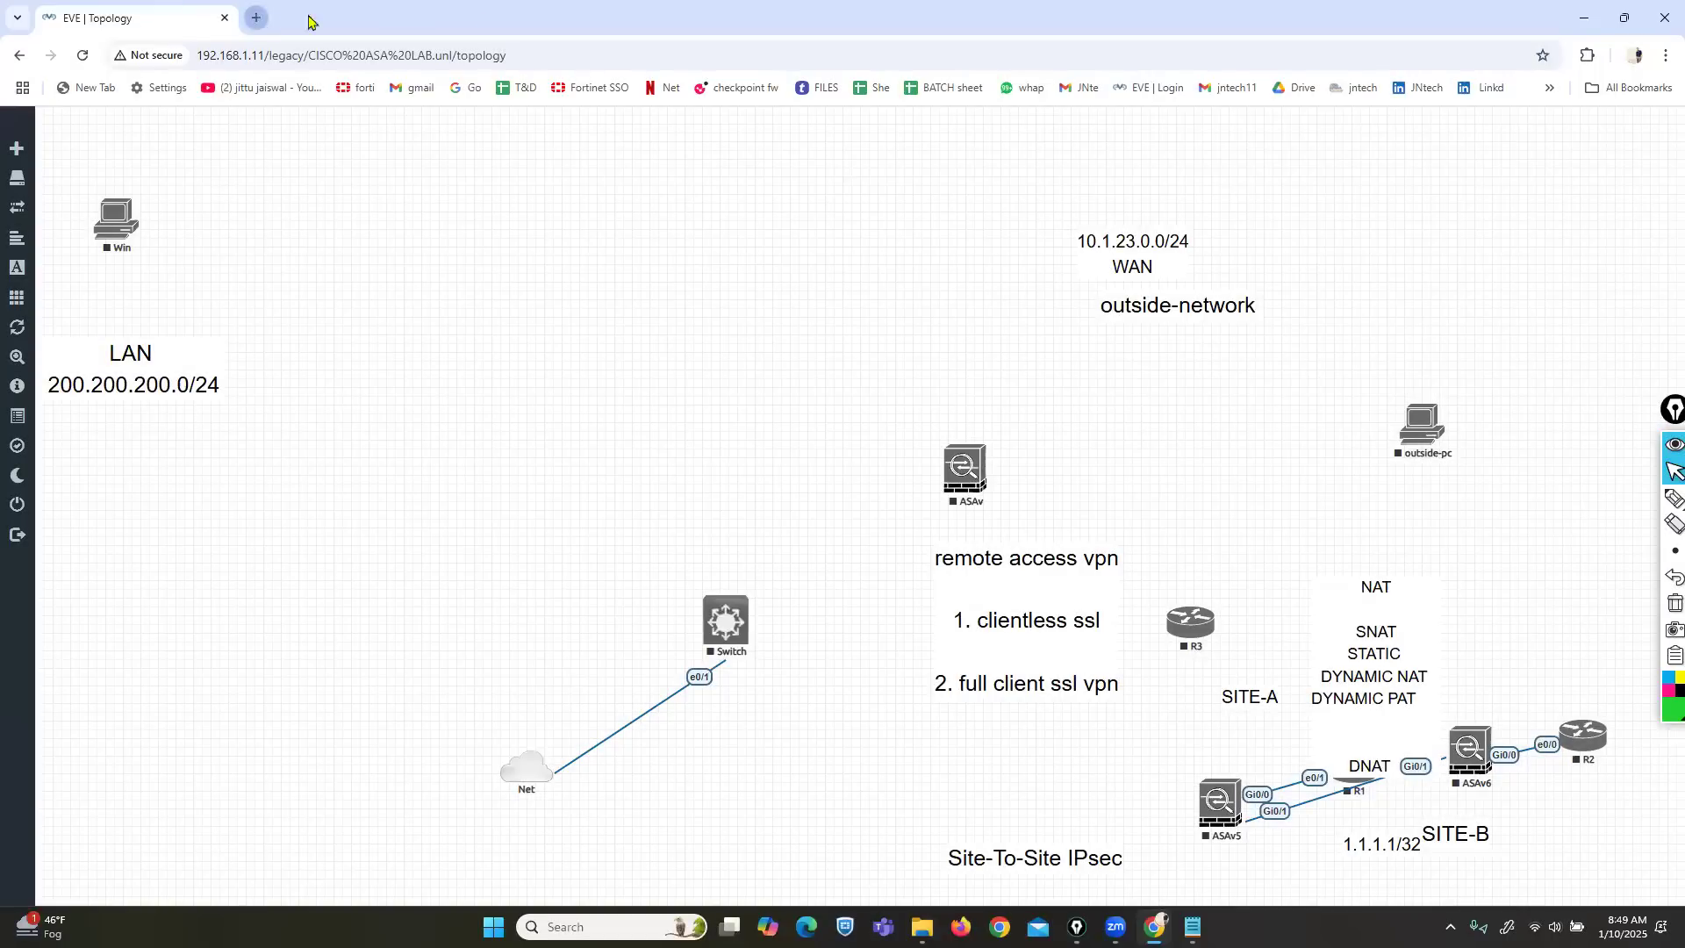
{"action": "left_click", "coordinate": [1285, 96]}
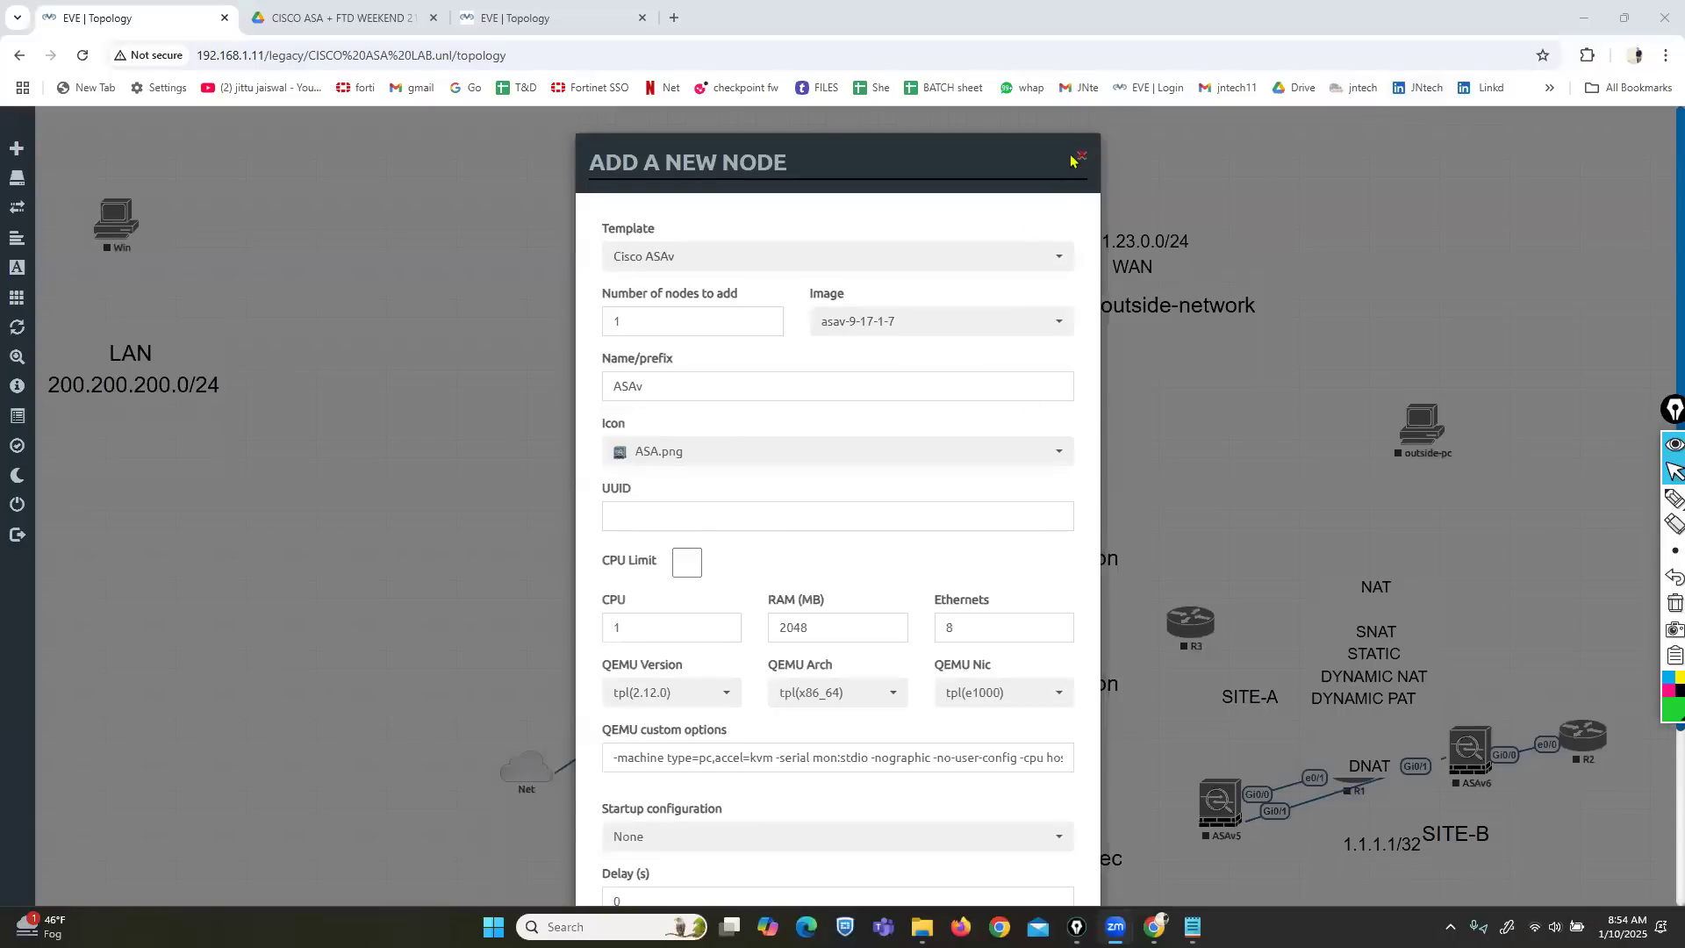
Start a new node and try the Cisco ASA template with its asa-915-k8 image.
{"action": "left_click", "coordinate": [1080, 157]}
{"action": "right_click", "coordinate": [751, 247]}
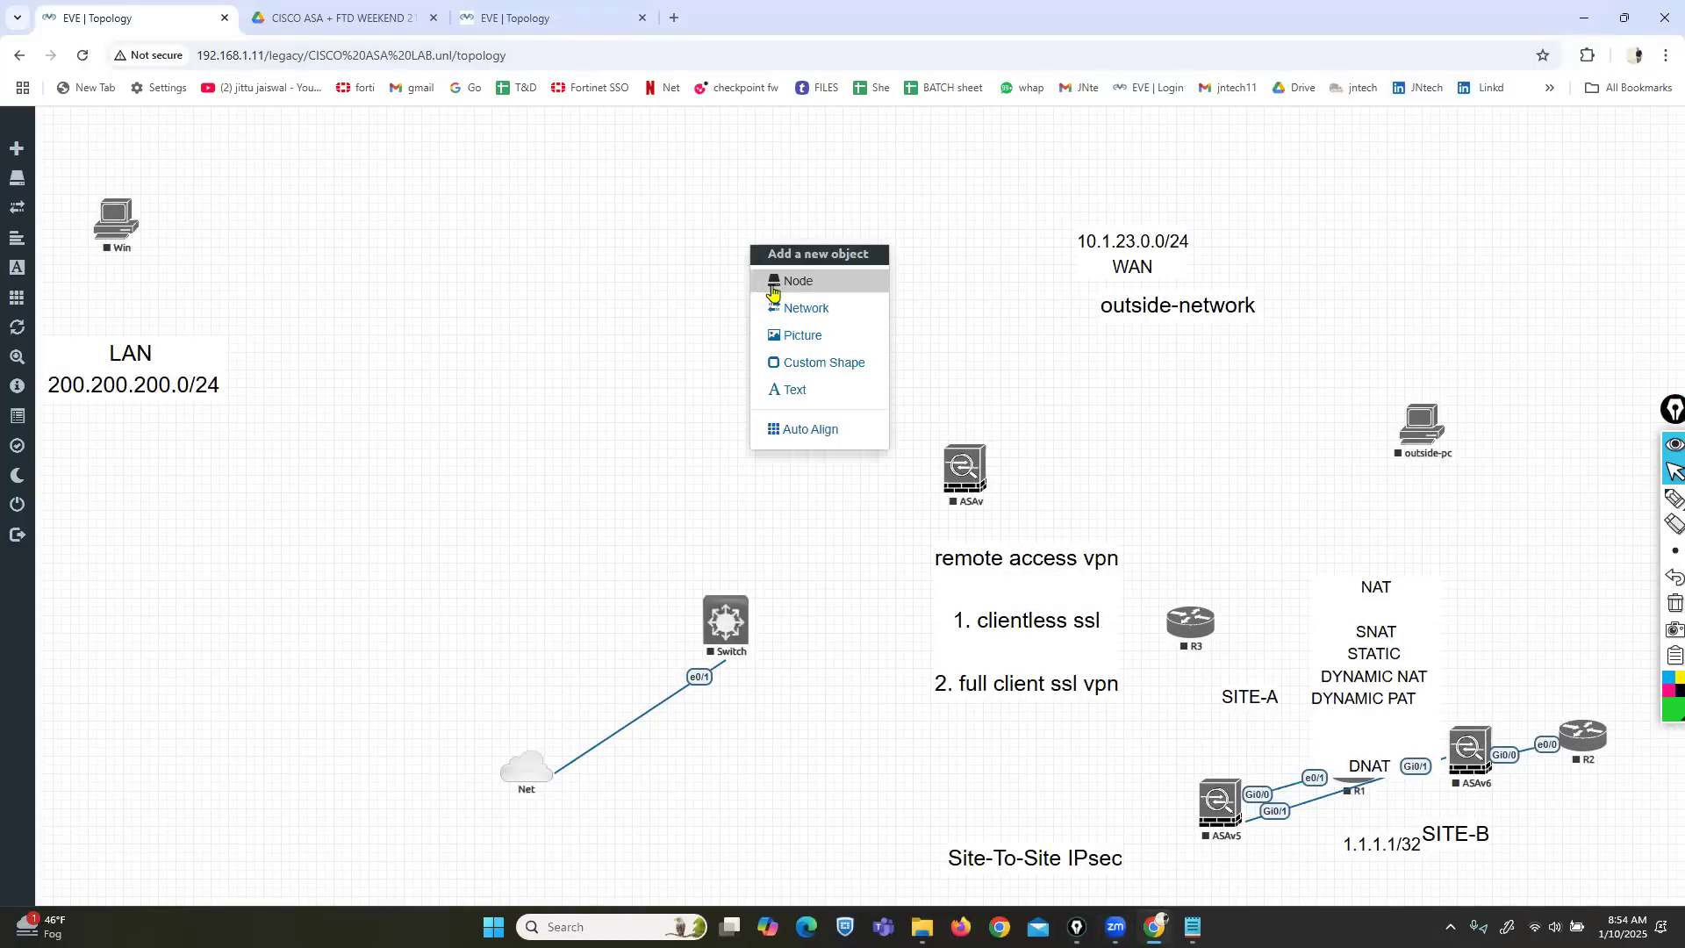
{"action": "left_click", "coordinate": [773, 283]}
{"action": "type", "text": "asa"}
{"action": "left_click", "coordinate": [670, 342]}
{"action": "left_click", "coordinate": [688, 255]}
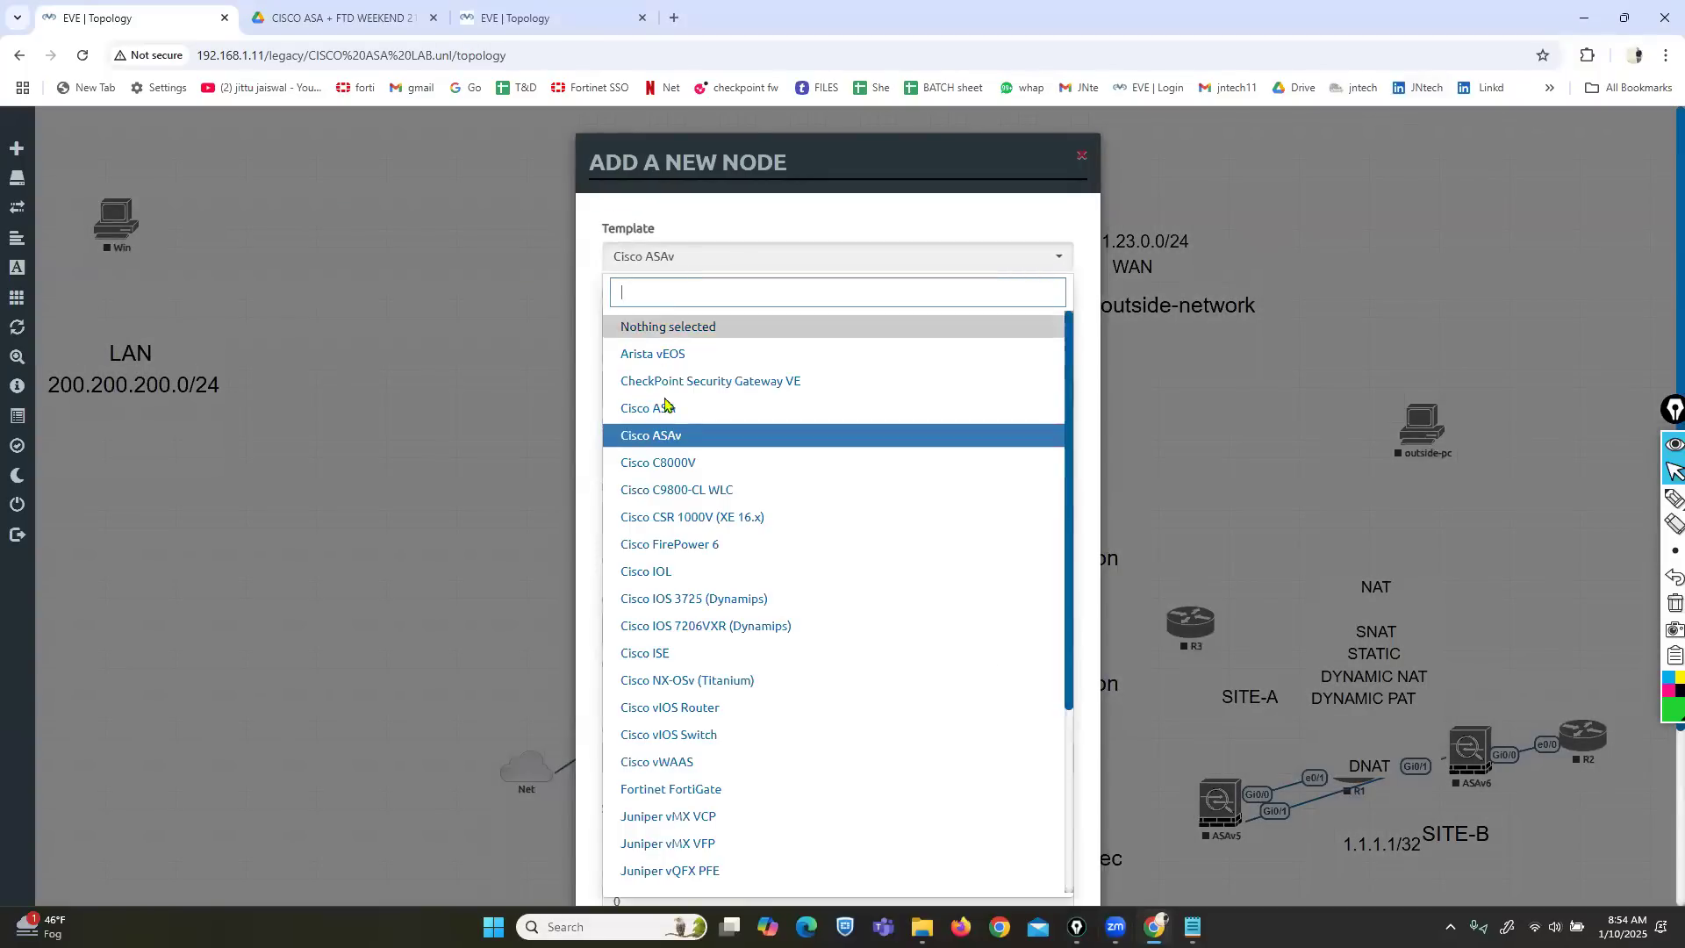
{"action": "left_click", "coordinate": [666, 408]}
{"action": "left_click", "coordinate": [868, 323]}
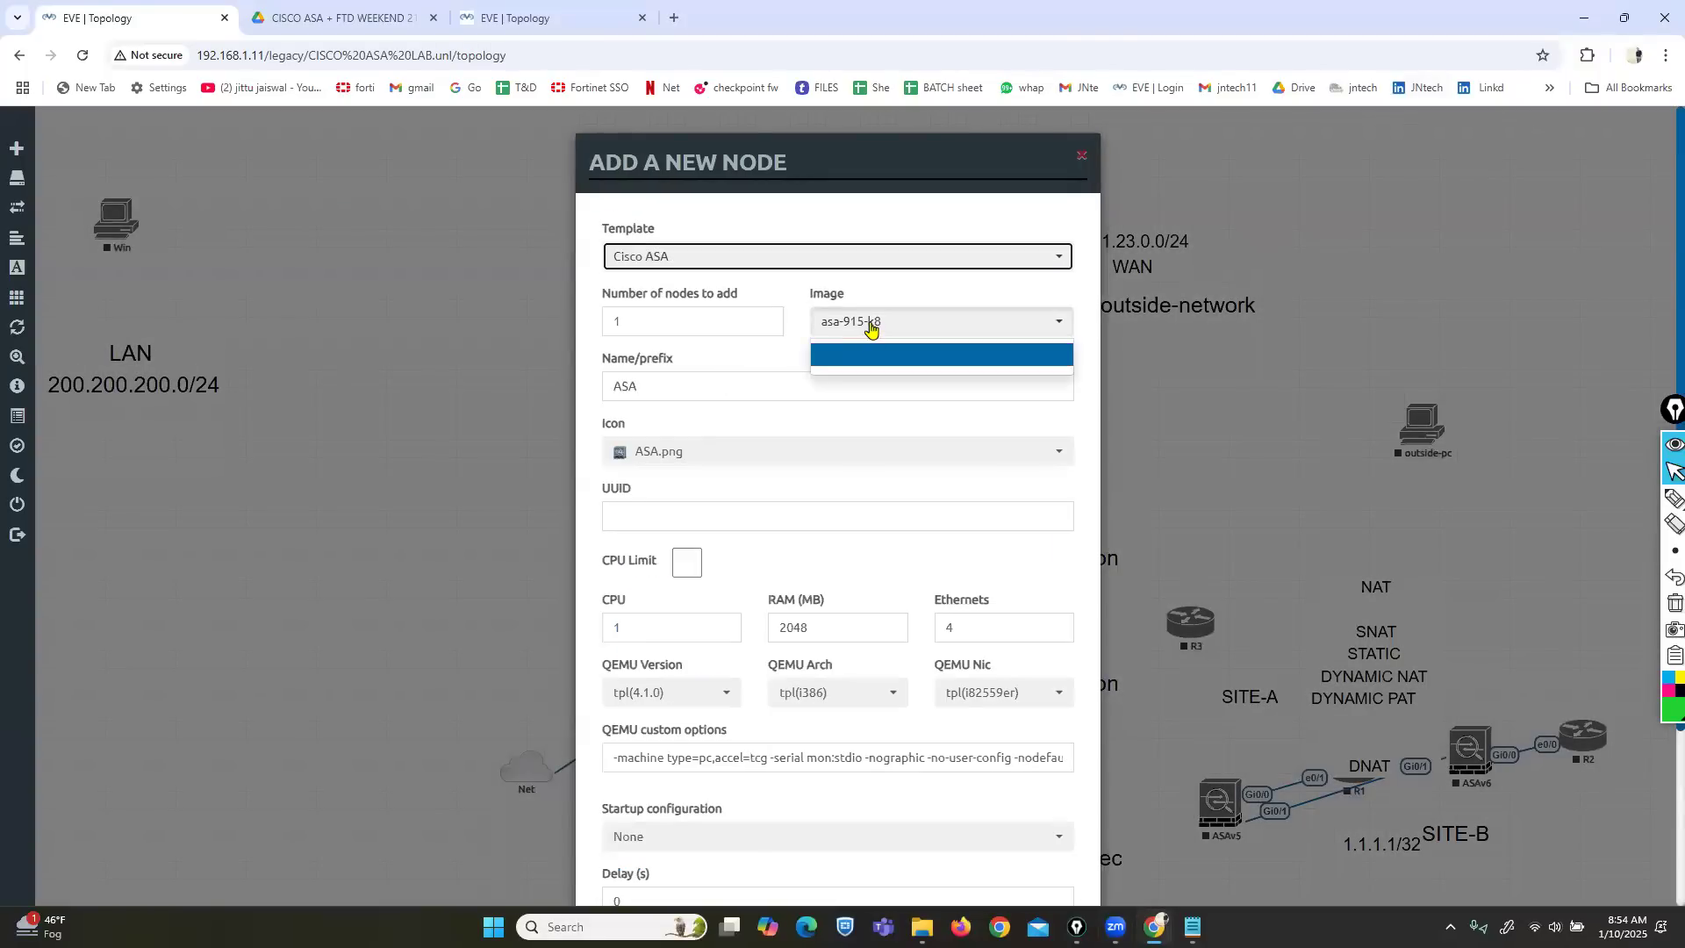
{"action": "left_click", "coordinate": [869, 327]}
Switch the template to Cisco ASAv with image asav-9-17-1-7 and save the node.
{"action": "left_click", "coordinate": [656, 265]}
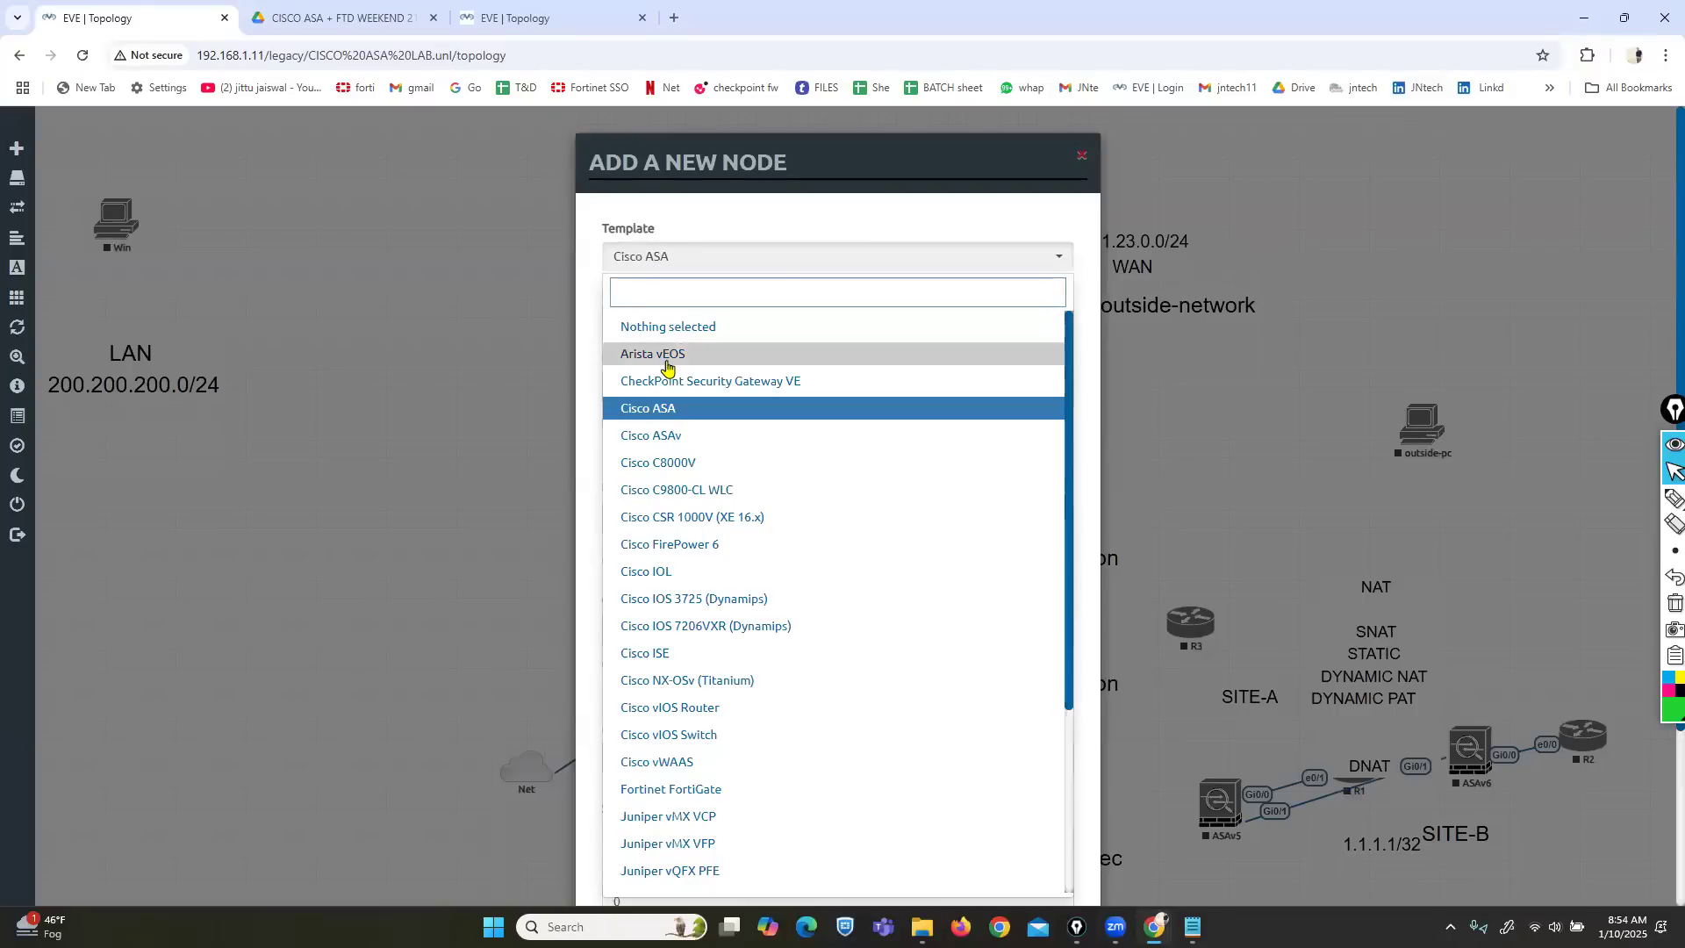
{"action": "left_click", "coordinate": [660, 434]}
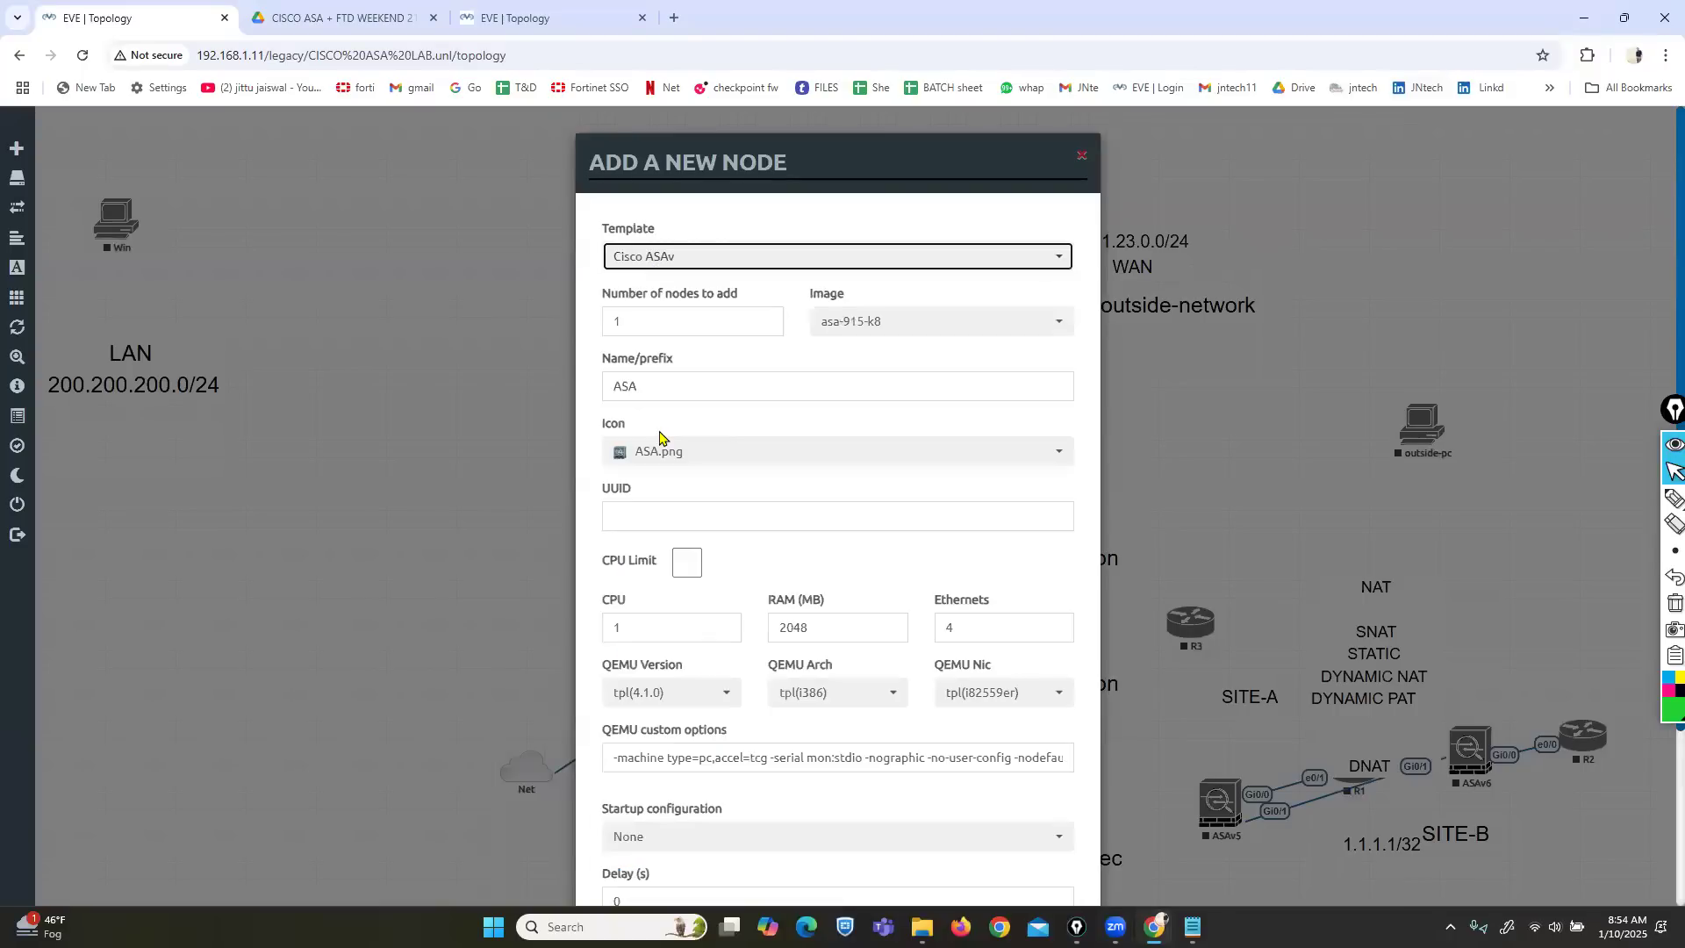
{"action": "left_click", "coordinate": [892, 328]}
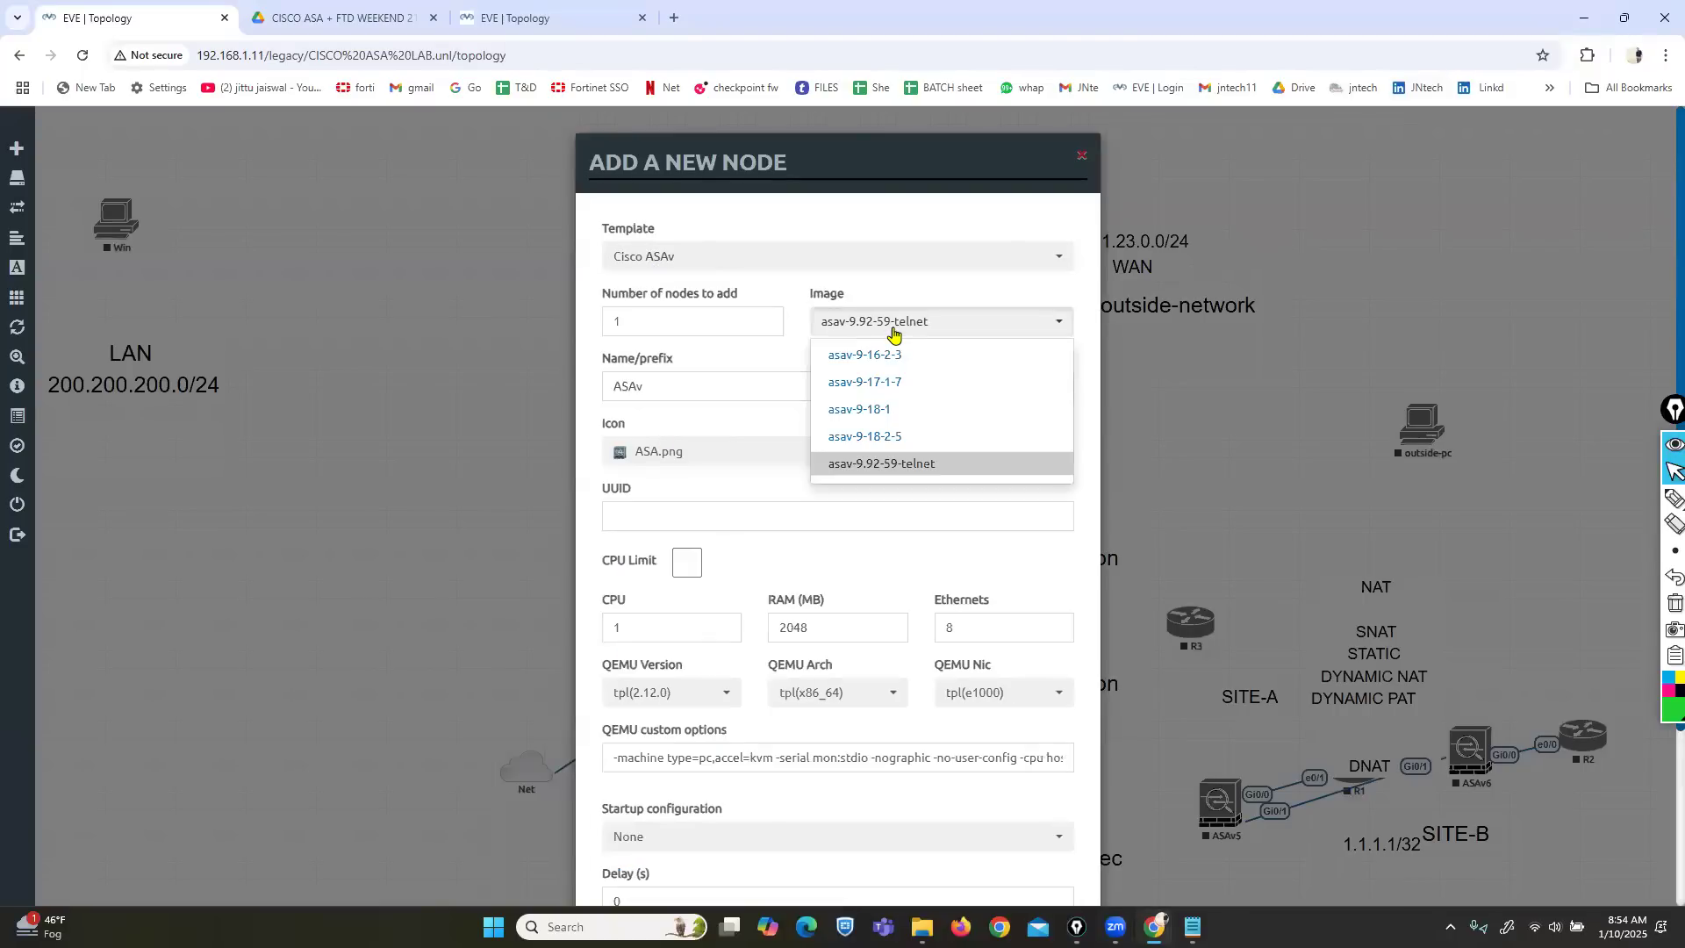
{"action": "left_click", "coordinate": [881, 381]}
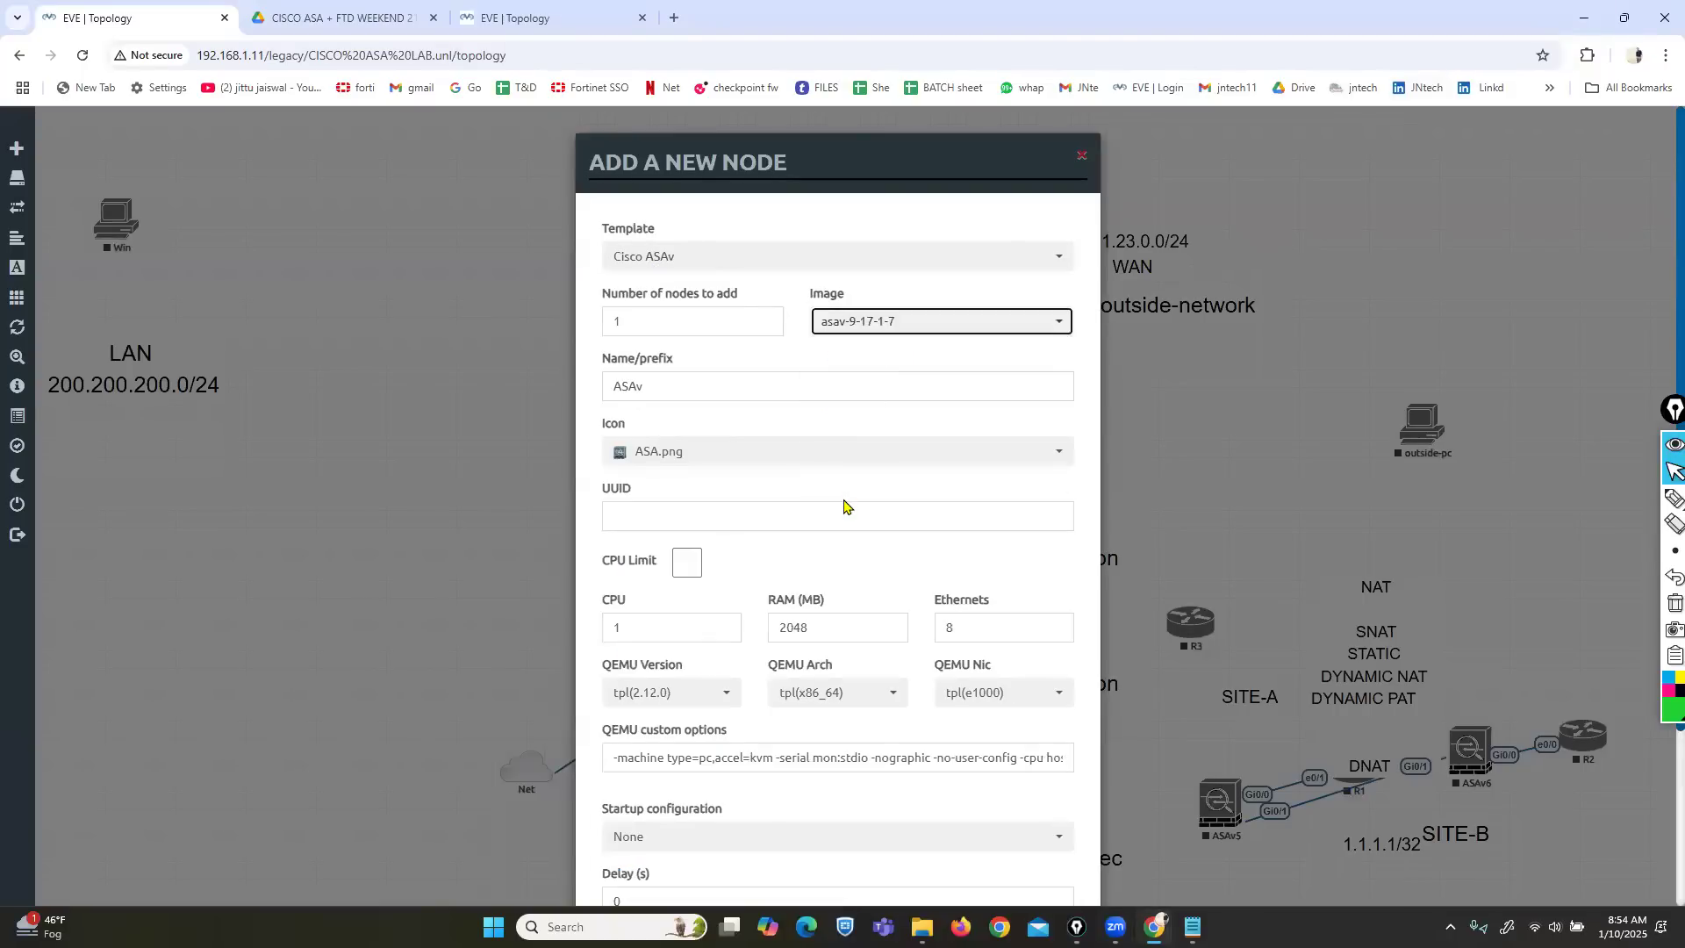
{"action": "scroll", "coordinate": [844, 507], "scroll_direction": "down", "scroll_amount": 3}
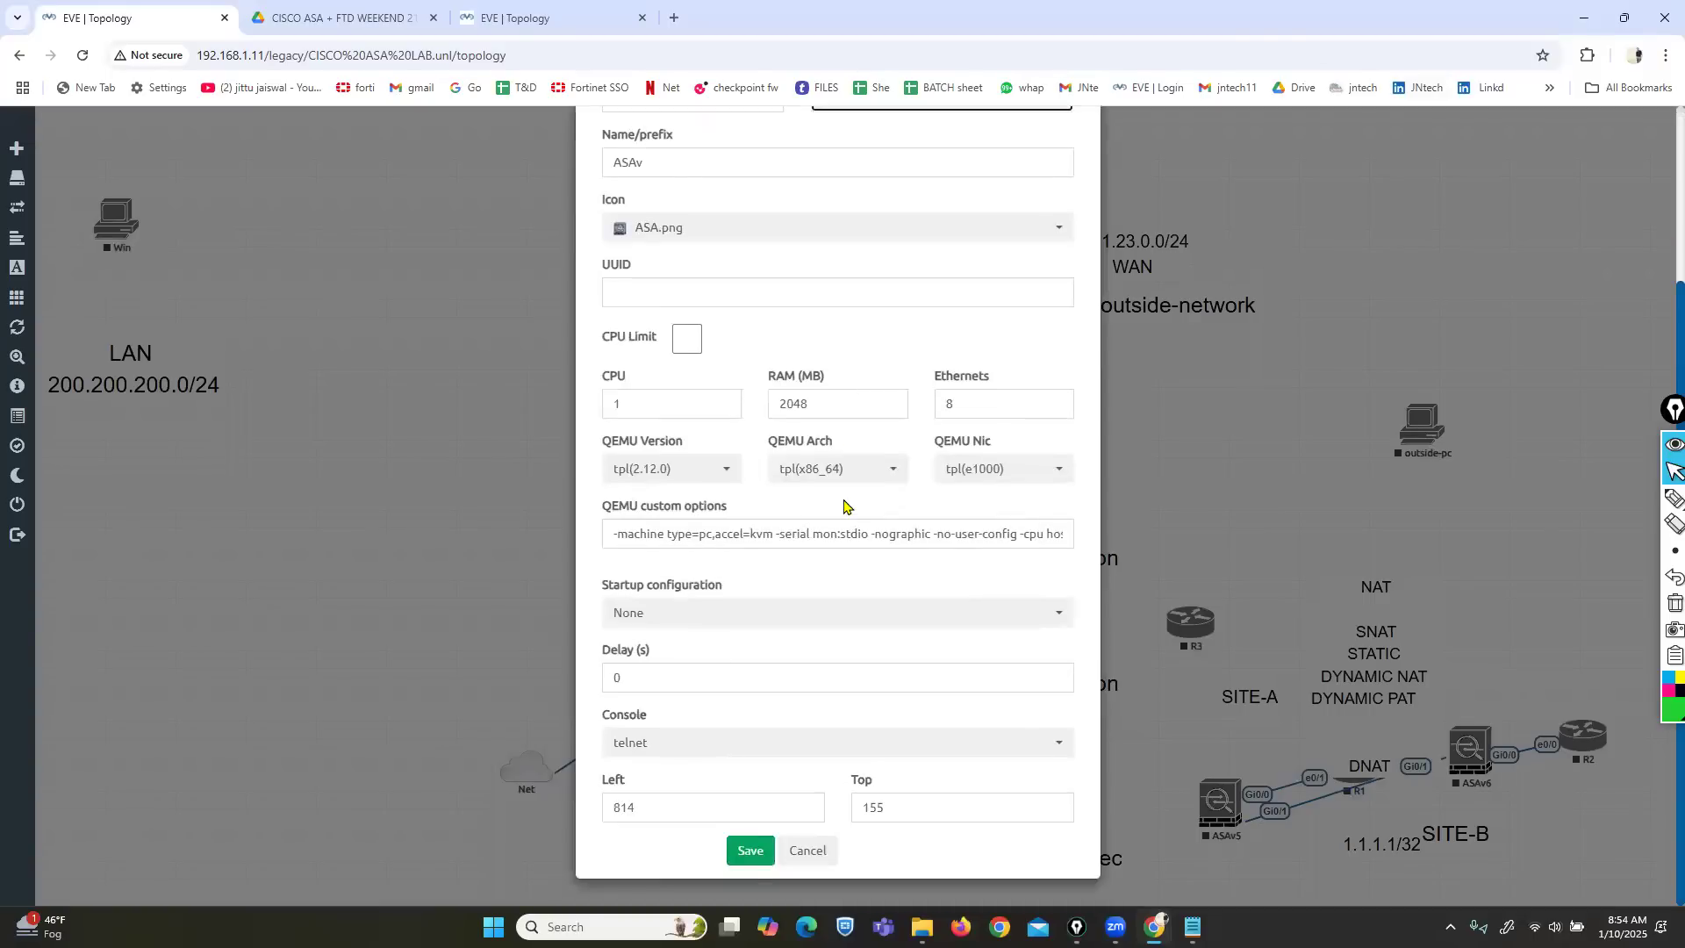
{"action": "scroll", "coordinate": [844, 506], "scroll_direction": "up", "scroll_amount": 3}
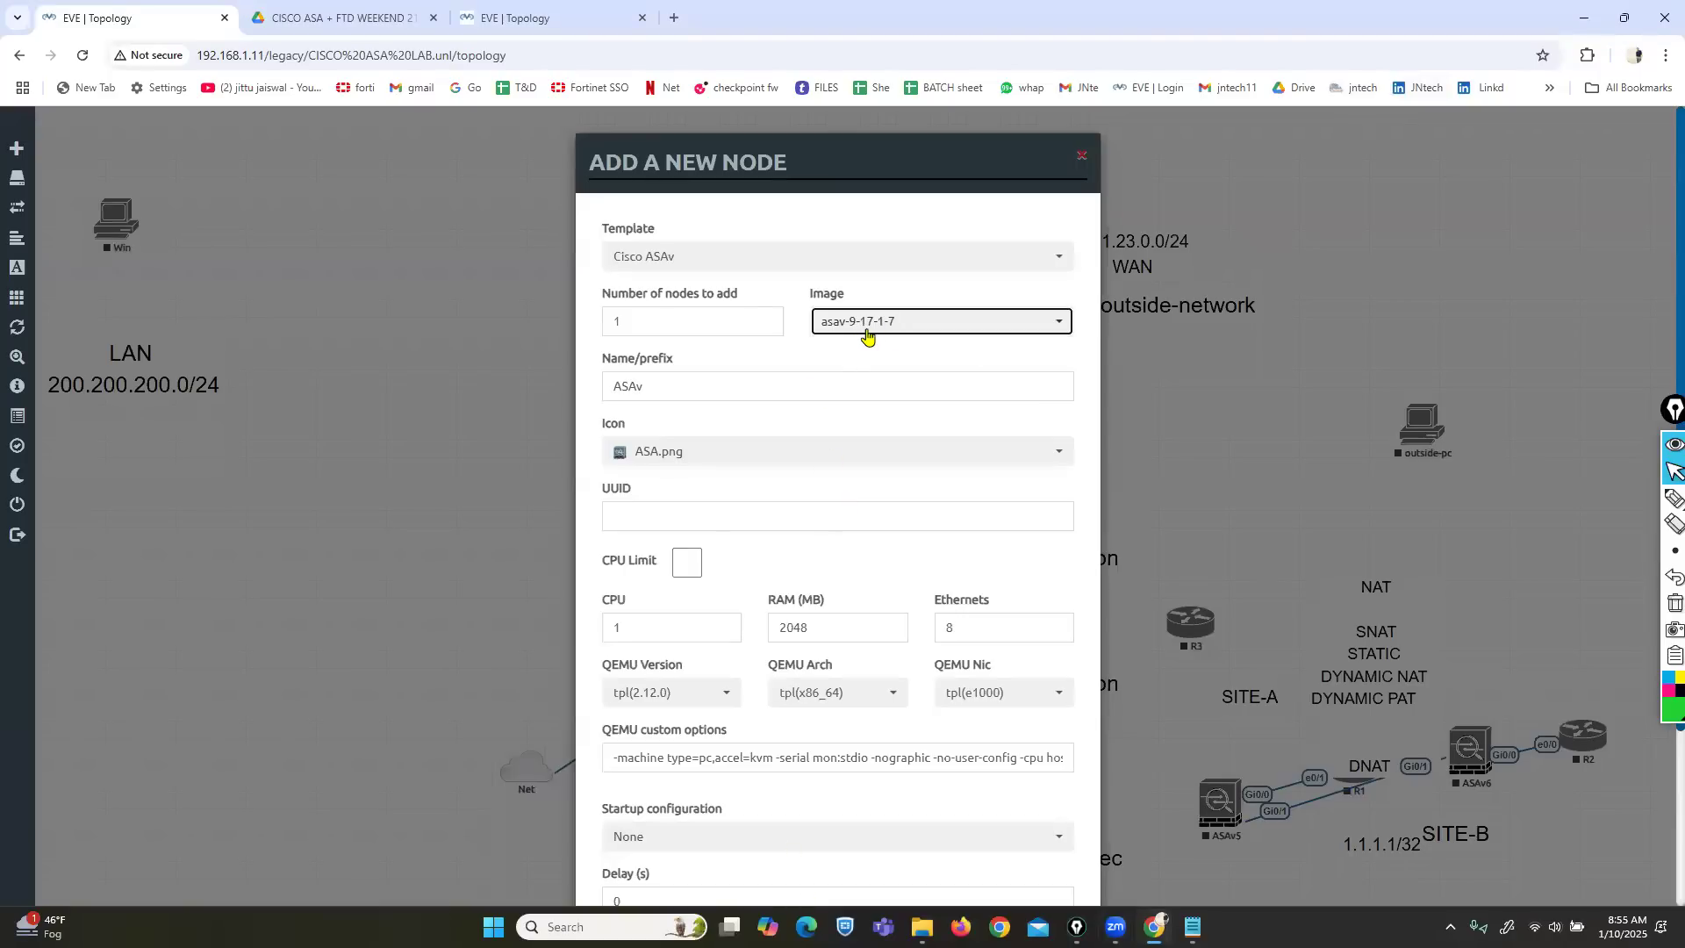
{"action": "scroll", "coordinate": [736, 816], "scroll_direction": "down", "scroll_amount": 3}
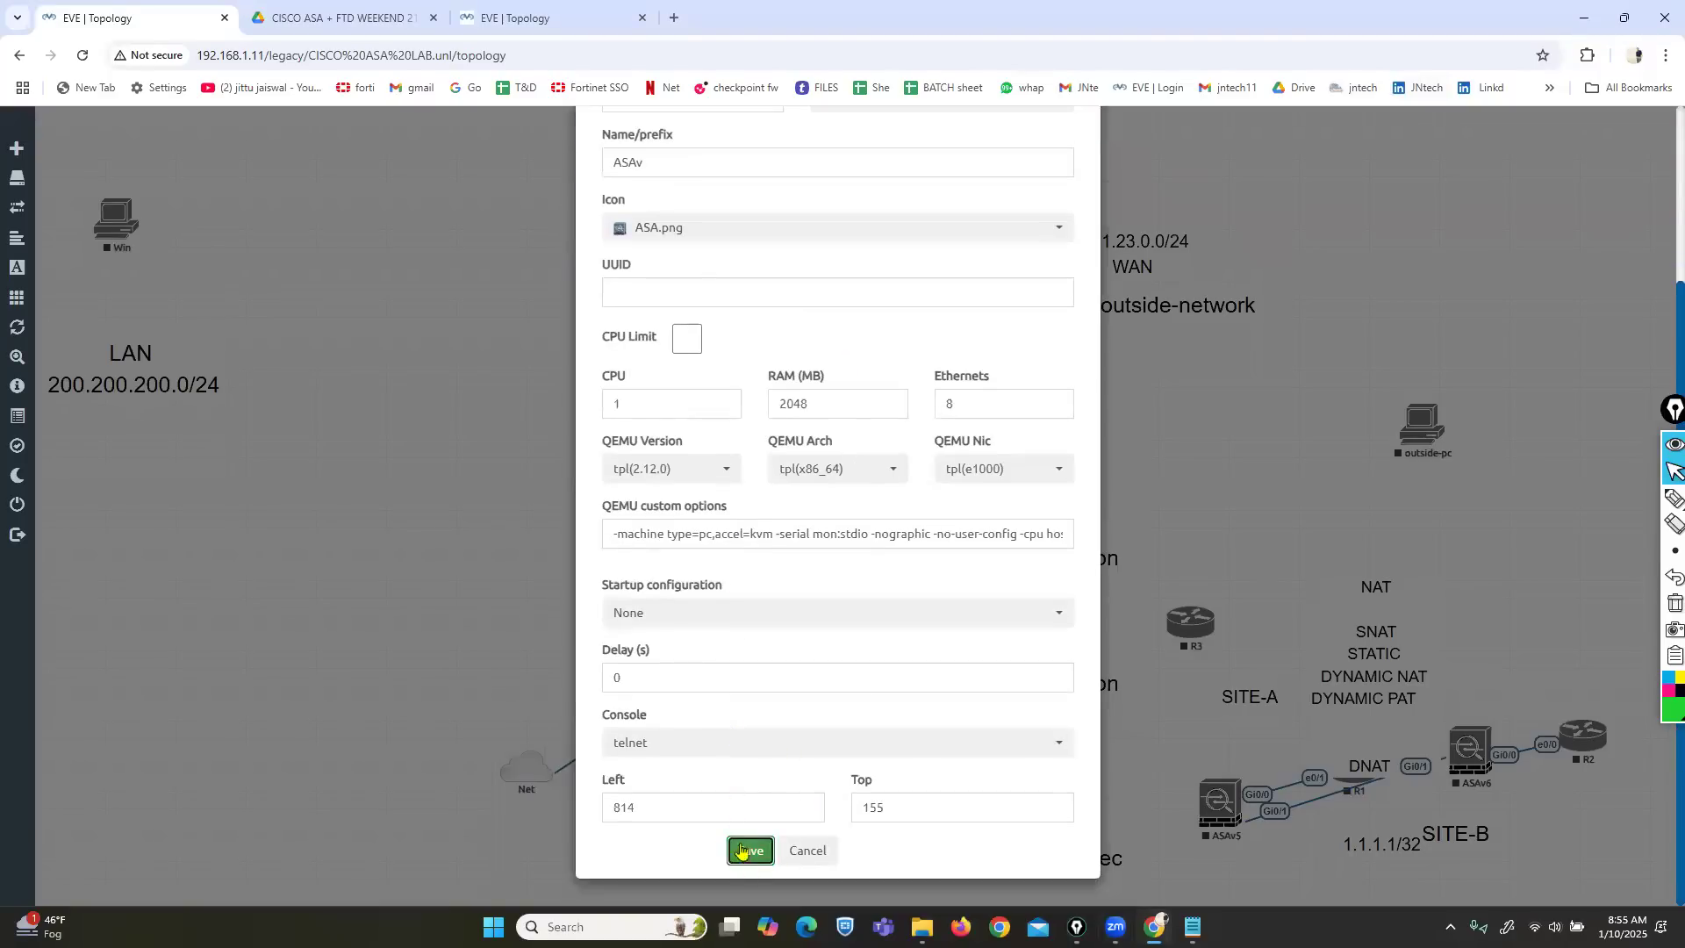
{"action": "left_click", "coordinate": [748, 849]}
Move ASAv up, Switch and Net cloud left, outside-pc below ASAv, then link ASAv to outside-pc.
{"action": "left_click_drag", "start_coordinate": [786, 293], "coordinate": [752, 227]}
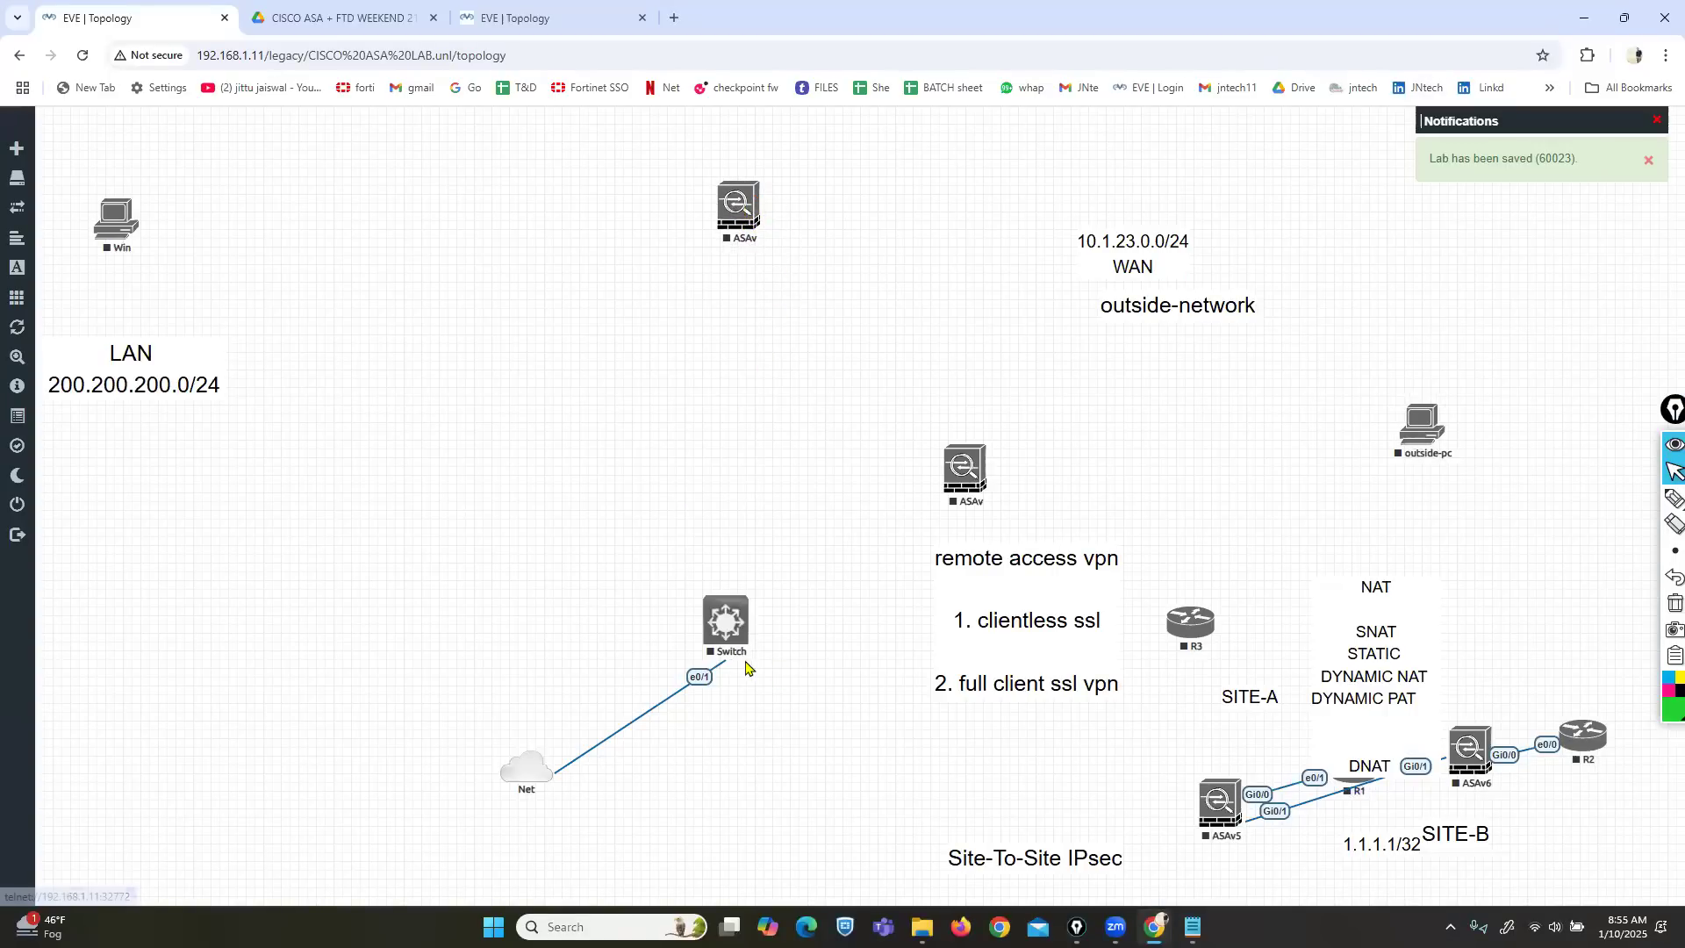
{"action": "left_click_drag", "start_coordinate": [719, 614], "coordinate": [354, 578]}
{"action": "left_click_drag", "start_coordinate": [508, 770], "coordinate": [283, 722]}
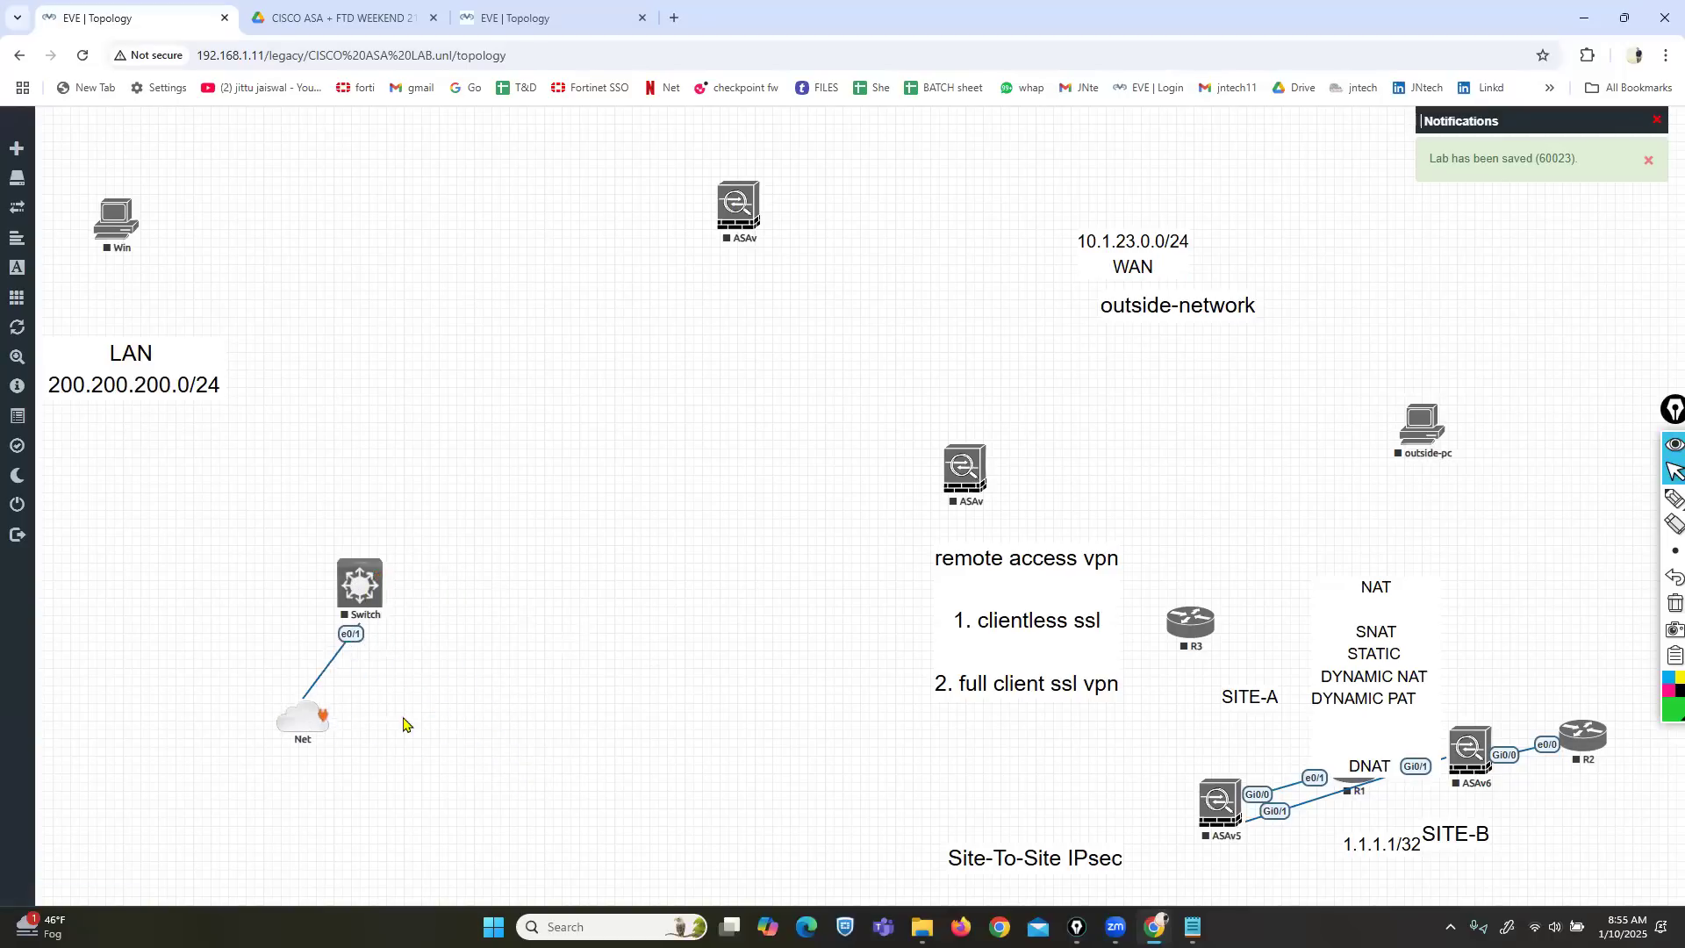
{"action": "left_click_drag", "start_coordinate": [1420, 430], "coordinate": [726, 683]}
{"action": "left_click_drag", "start_coordinate": [760, 202], "coordinate": [778, 635]}
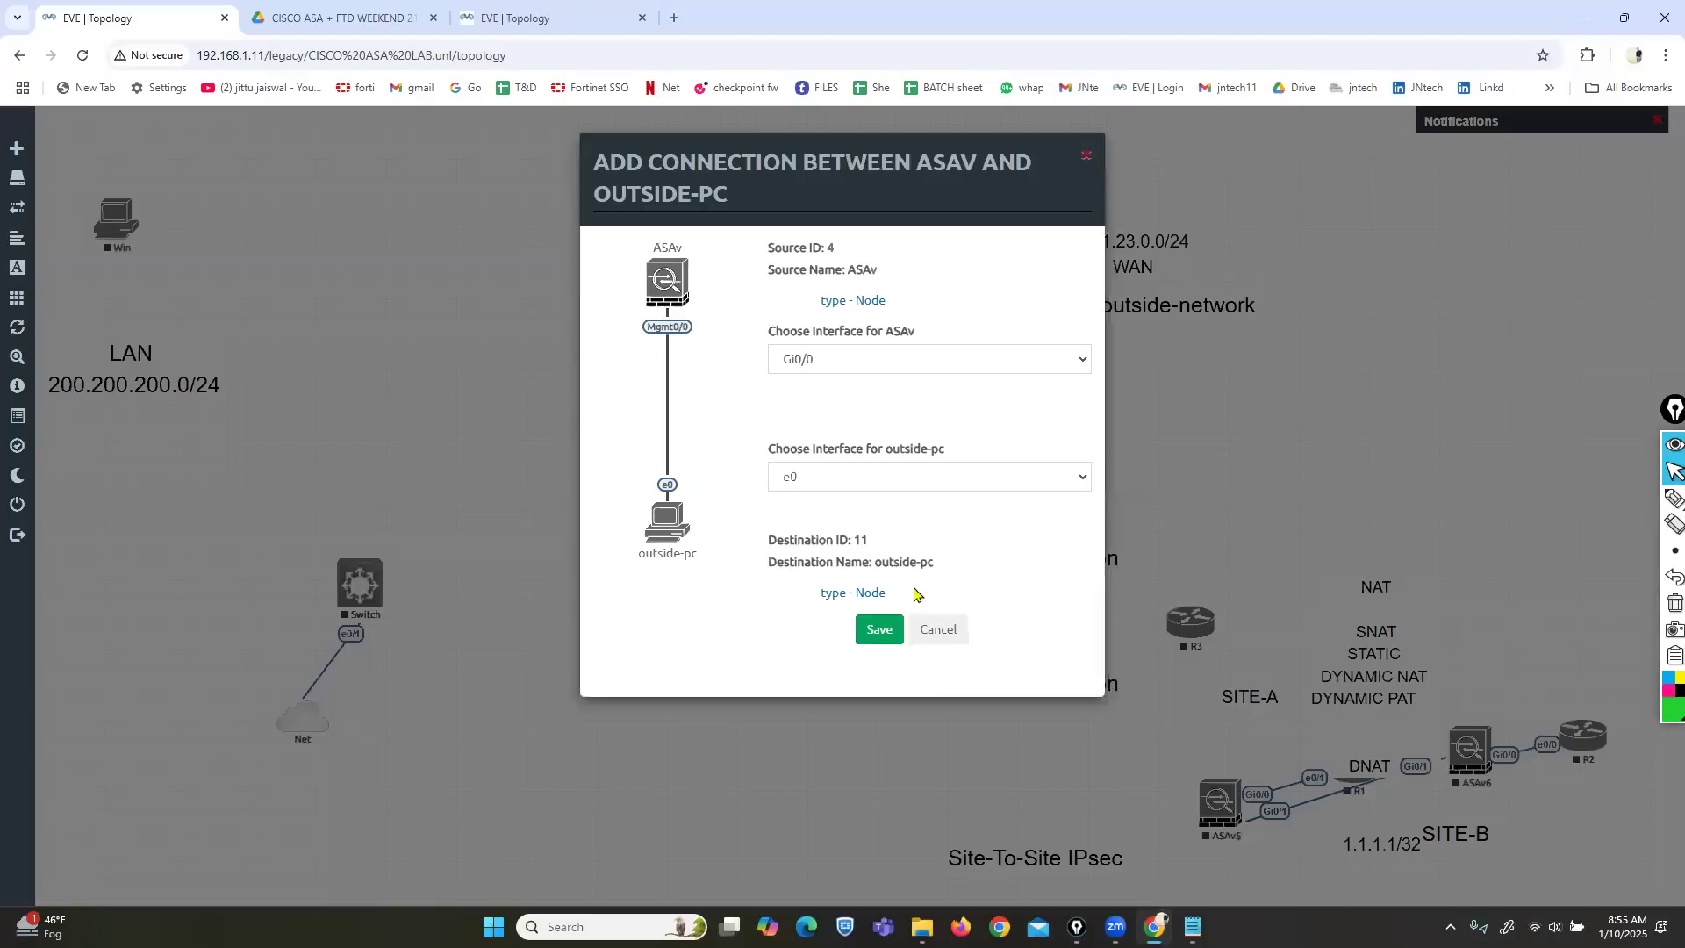
Replace the ASAv Gi0/0 link with a Mgmt0/0 link to outside-pc's e0.
{"action": "left_click", "coordinate": [880, 629]}
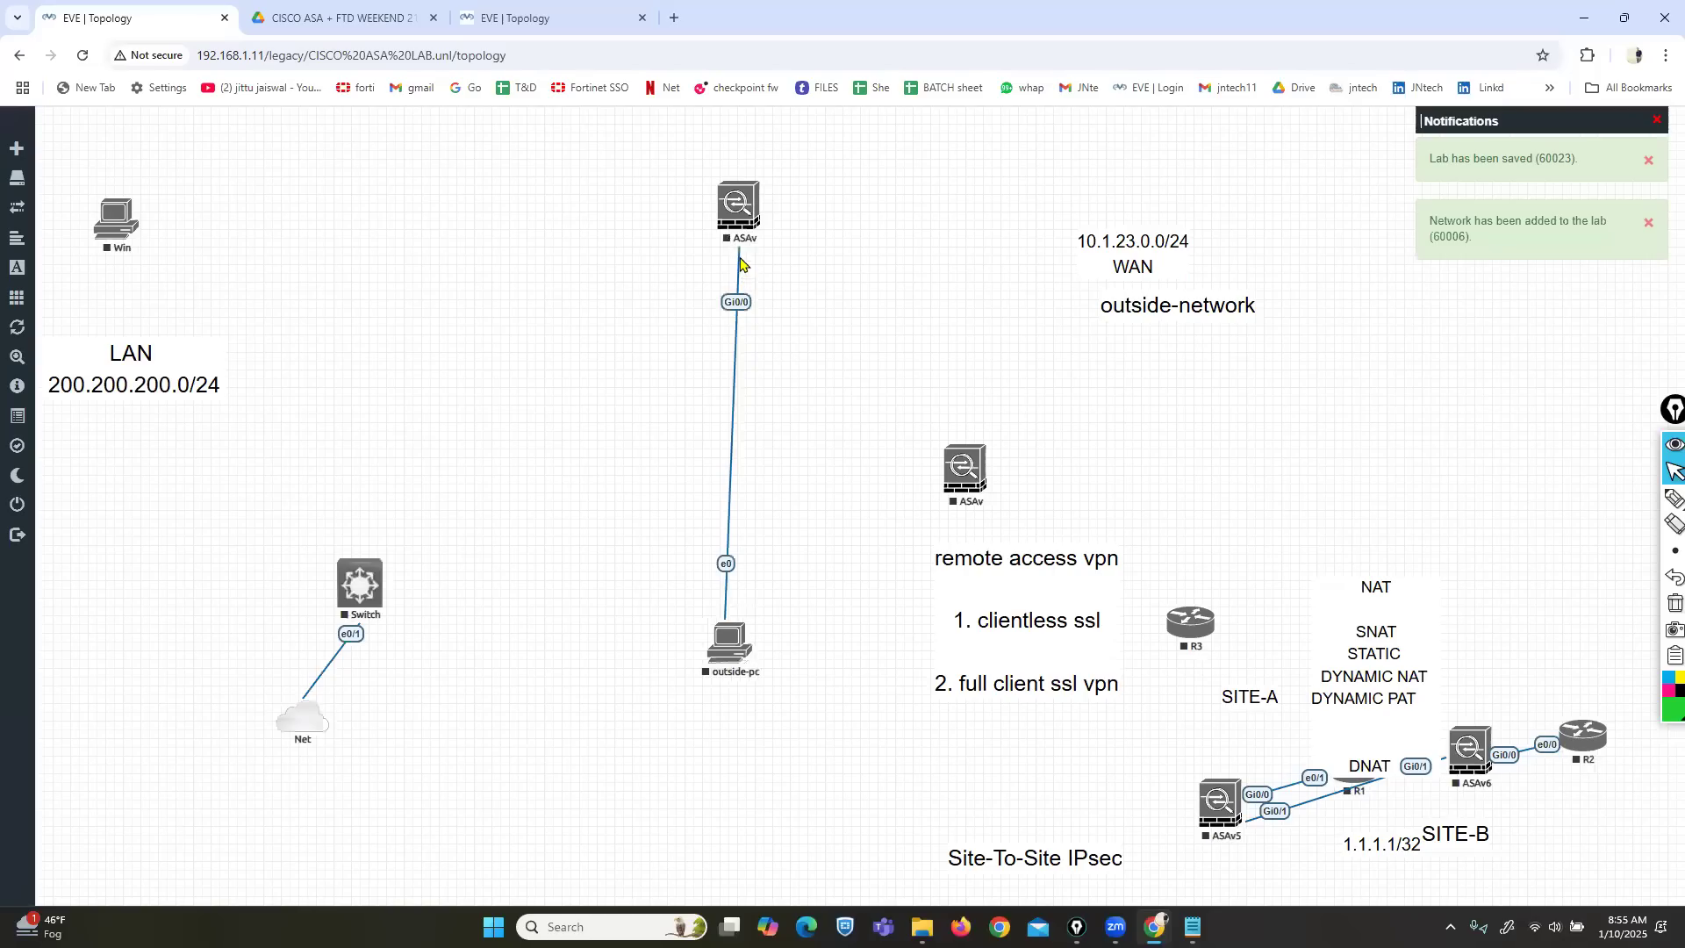
{"action": "right_click", "coordinate": [733, 298]}
{"action": "left_click", "coordinate": [781, 337]}
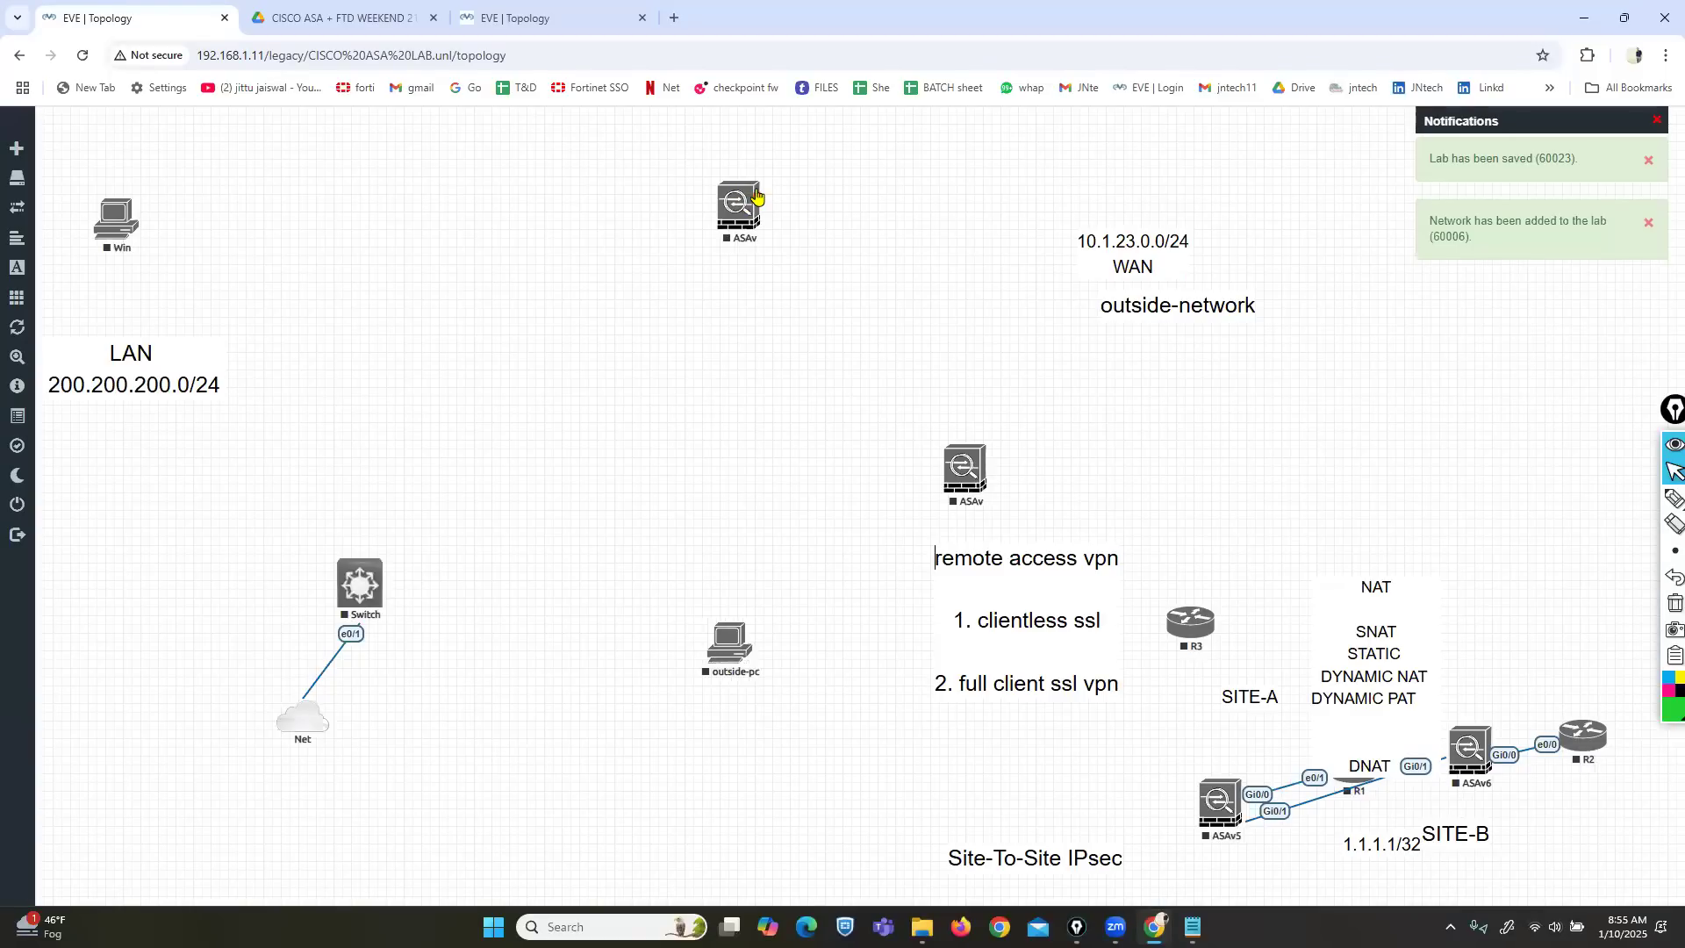
{"action": "left_click_drag", "start_coordinate": [756, 198], "coordinate": [730, 641]}
{"action": "left_click", "coordinate": [816, 362]}
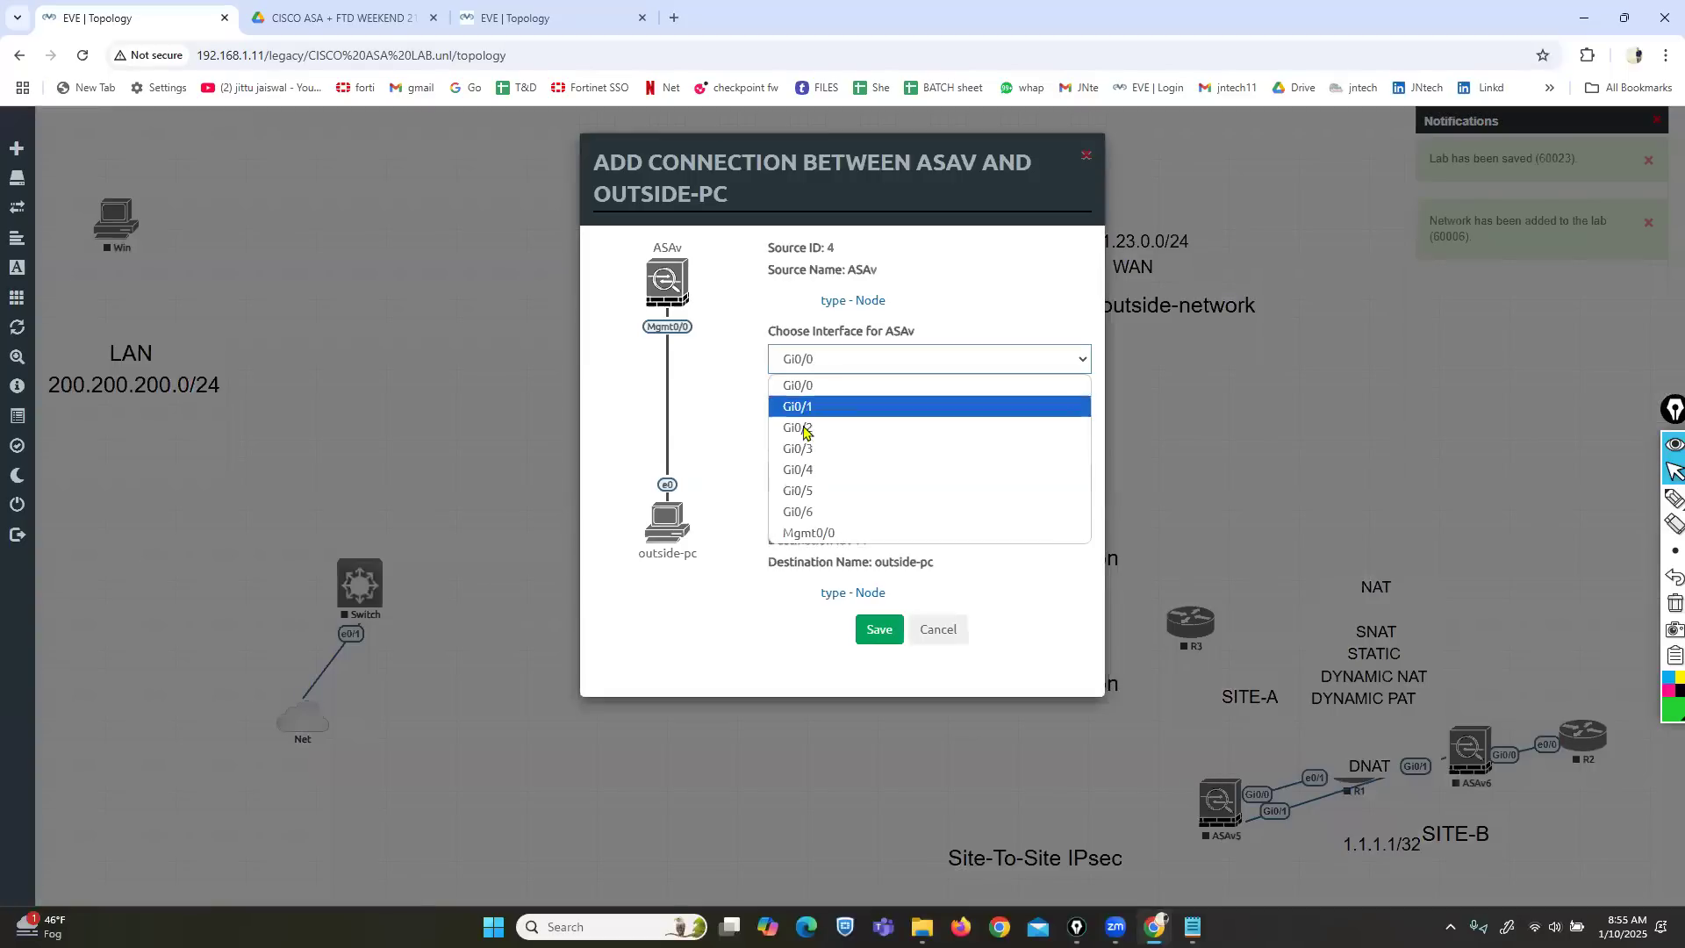
{"action": "left_click", "coordinate": [806, 533]}
{"action": "left_click", "coordinate": [879, 628]}
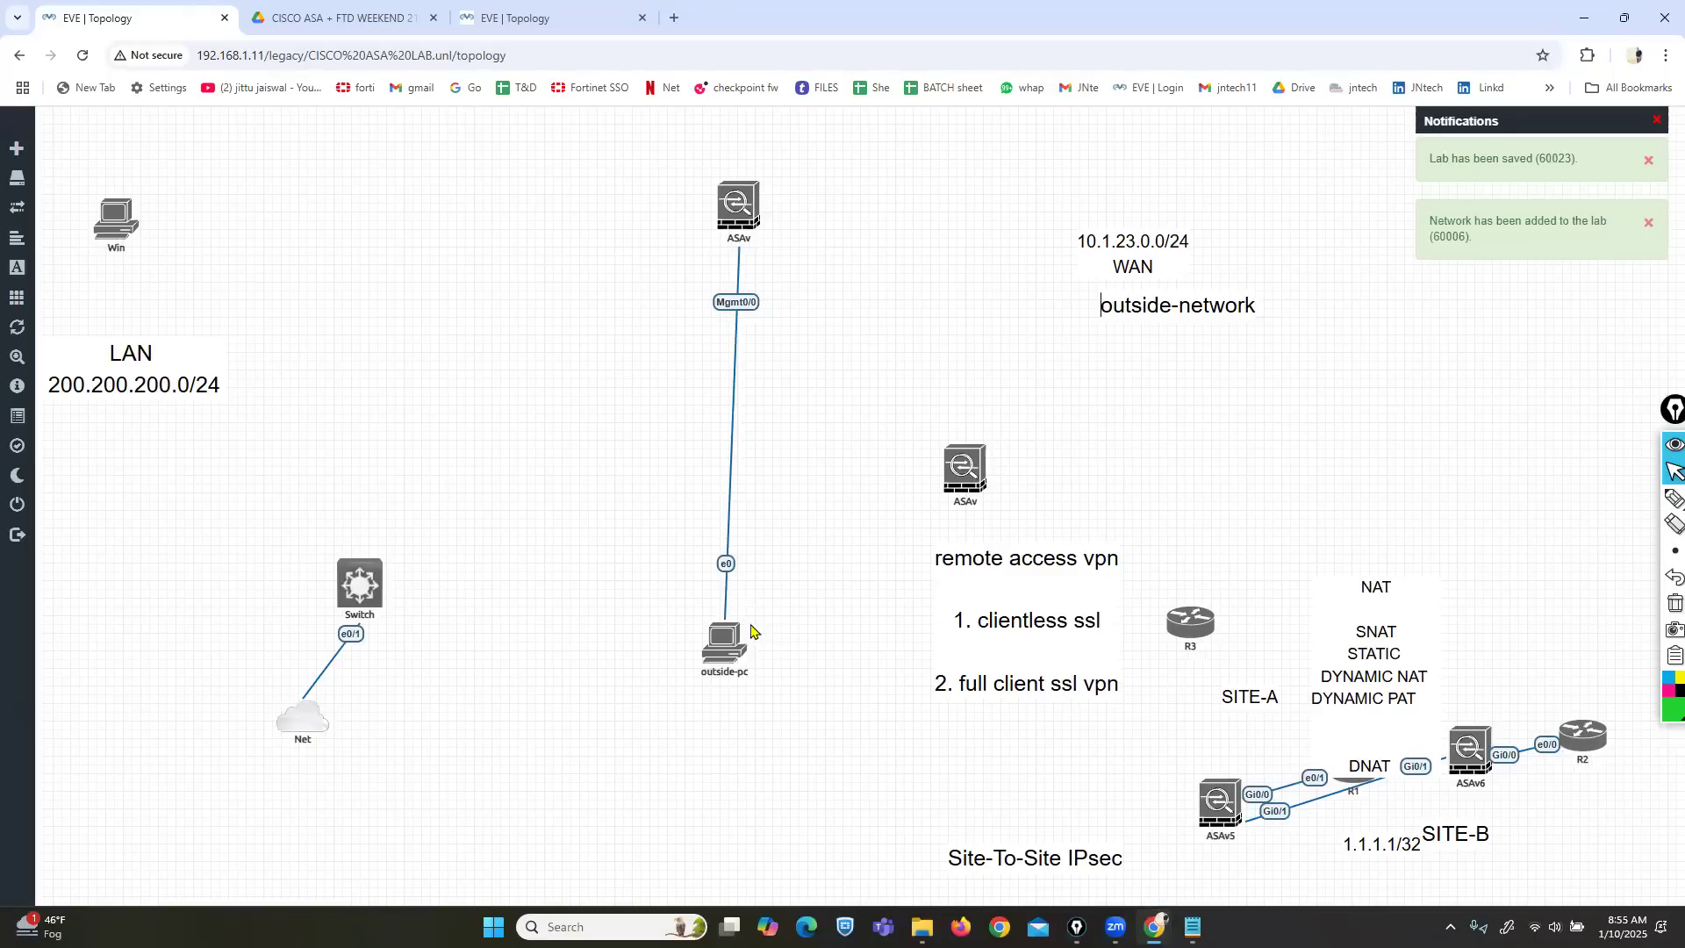
Move outside-pc and the ASAv to the left and start the ASAv node.
{"action": "left_click_drag", "start_coordinate": [727, 654], "coordinate": [493, 699]}
{"action": "left_click_drag", "start_coordinate": [742, 212], "coordinate": [500, 215]}
{"action": "right_click", "coordinate": [502, 213]}
{"action": "left_click", "coordinate": [542, 237]}
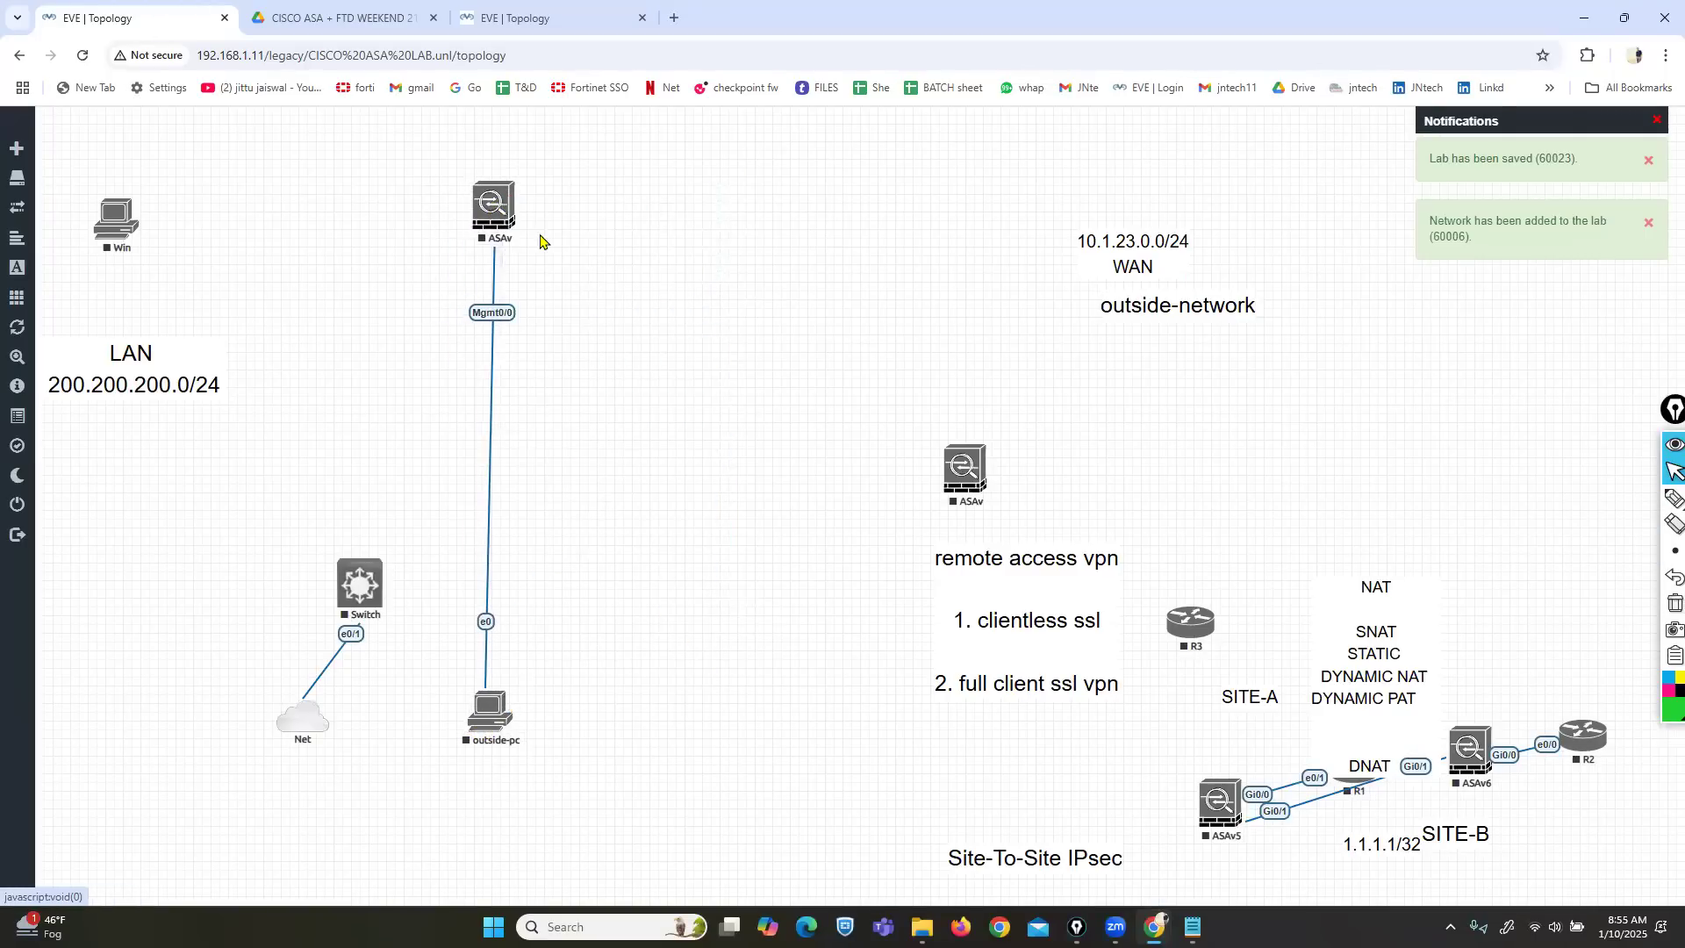
{"action": "right_click", "coordinate": [494, 709]}
Start outside-pc and launch its console through the ultravnc_wrapper prompt.
{"action": "left_click", "coordinate": [537, 693]}
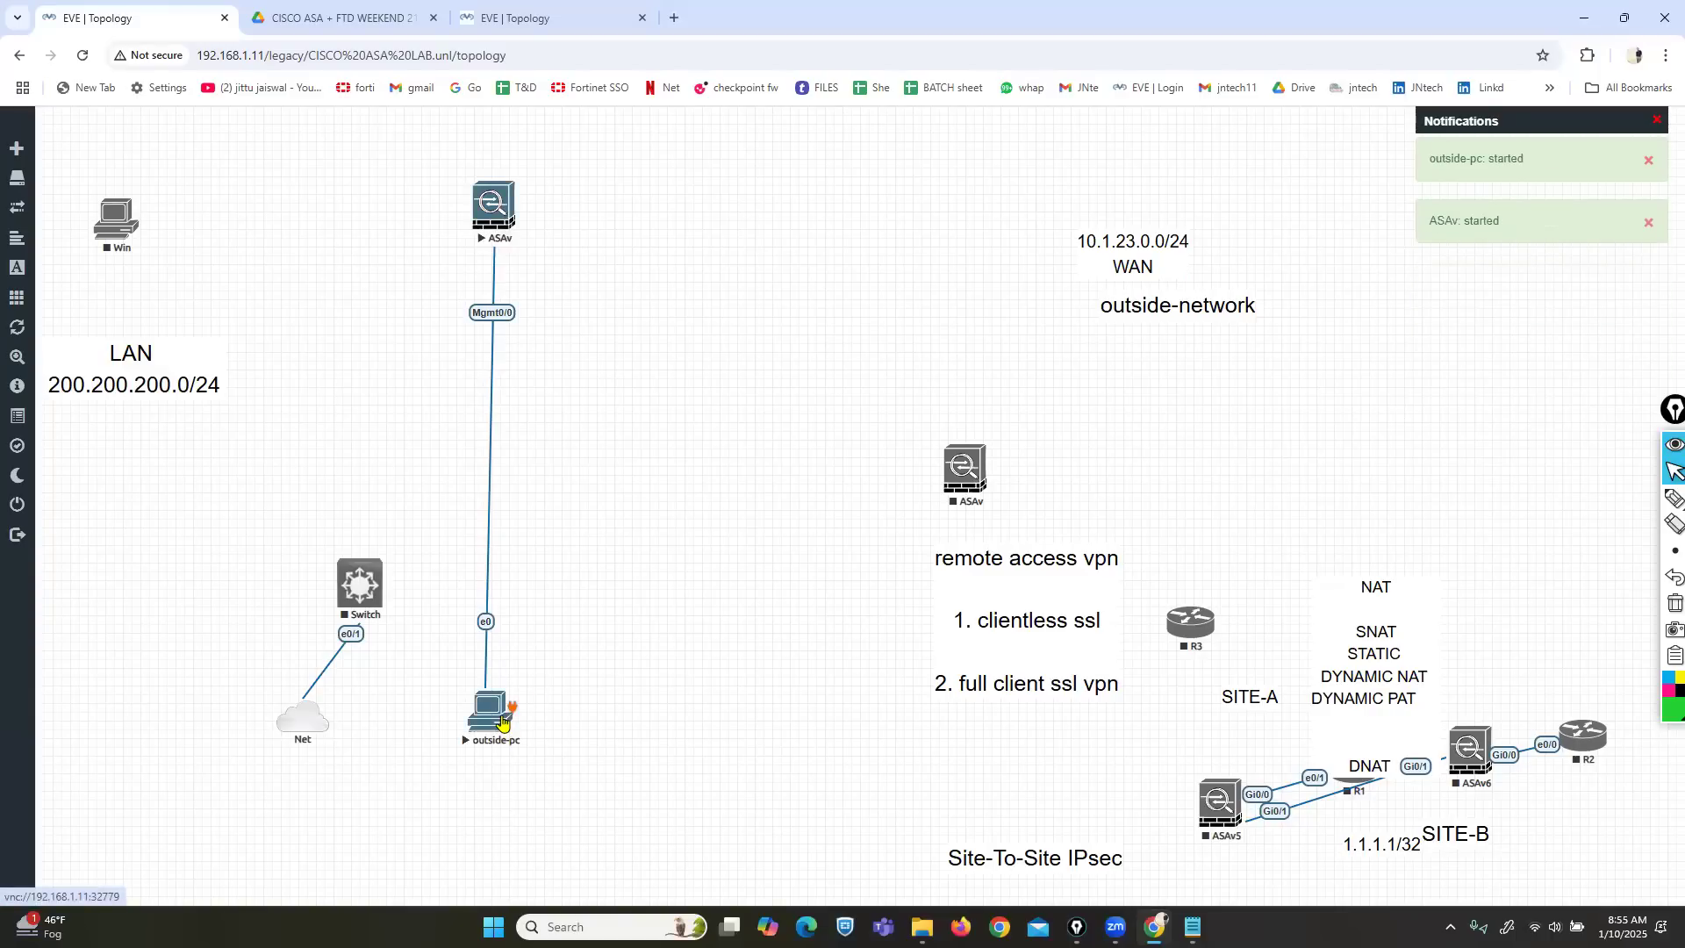
{"action": "left_click", "coordinate": [502, 722]}
{"action": "left_click", "coordinate": [856, 190]}
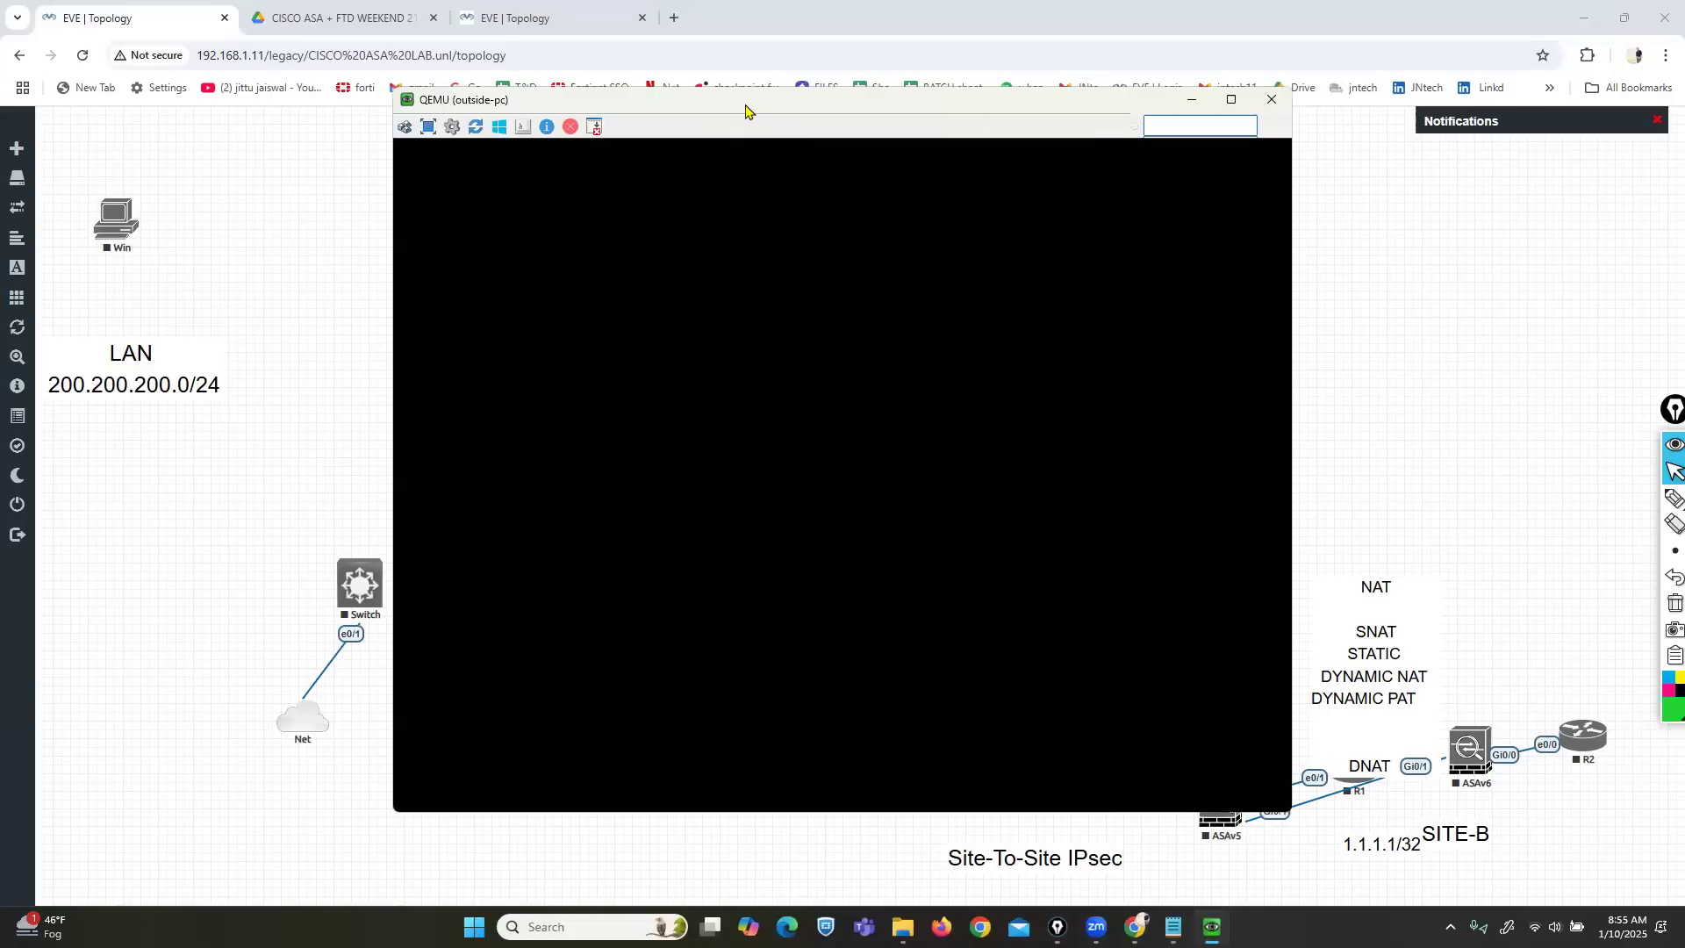
Move the outside-pc console aside and launch the ASAv console via the telnet client.
{"action": "left_click_drag", "start_coordinate": [745, 110], "coordinate": [979, 111]}
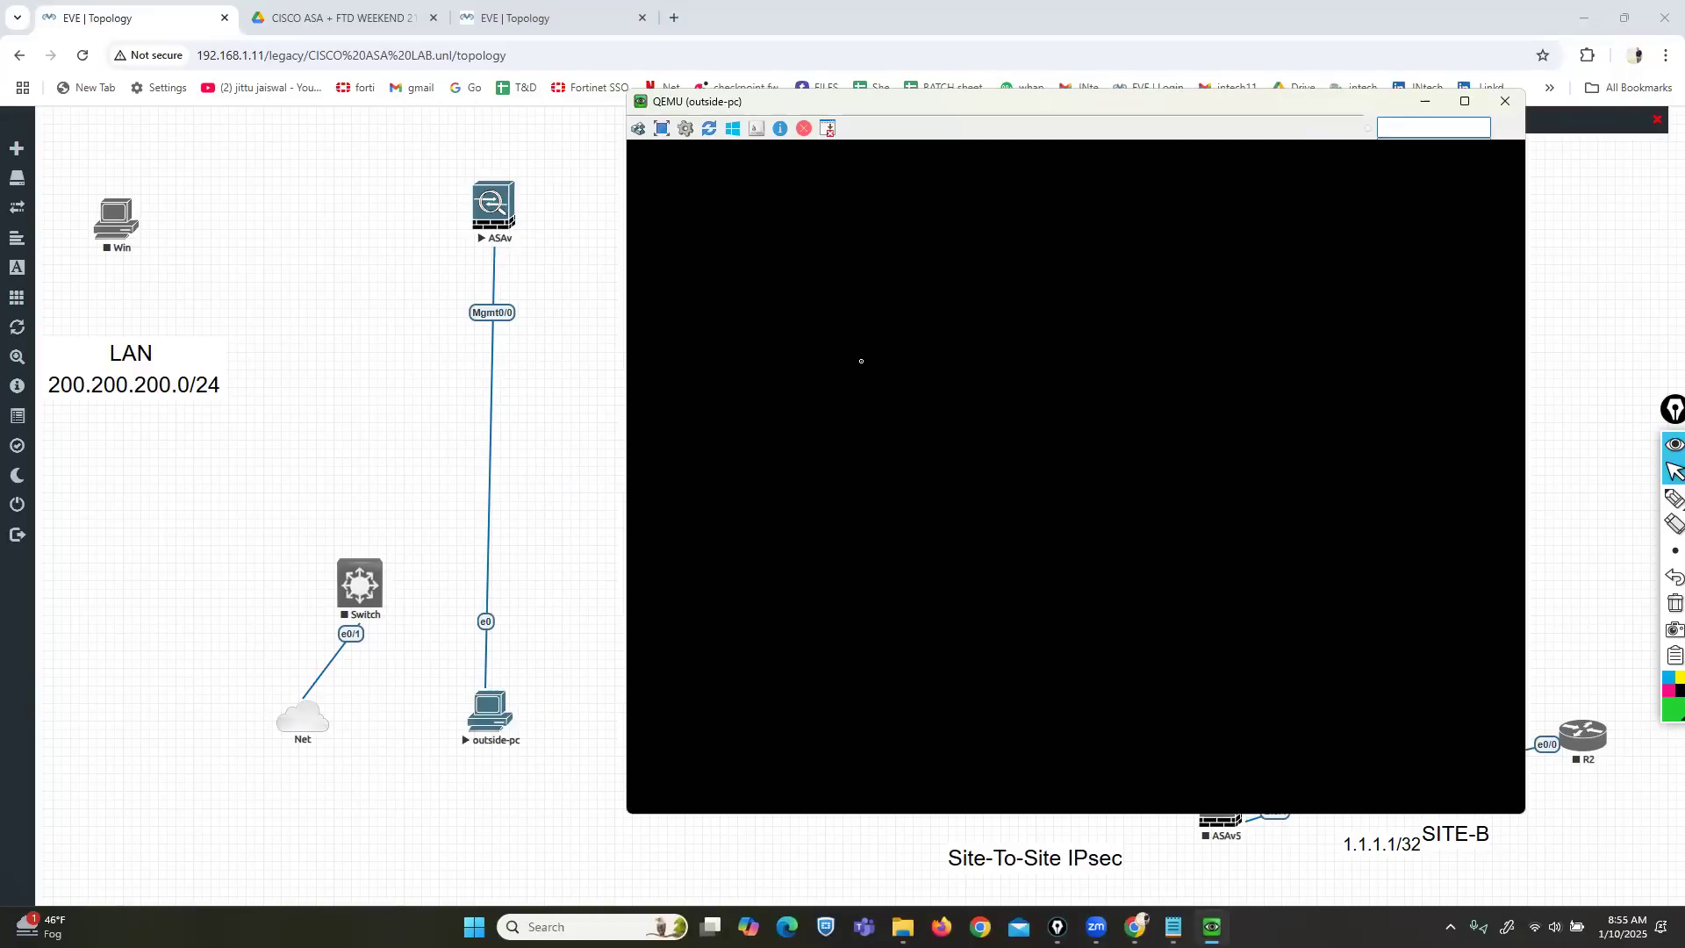
{"action": "left_click", "coordinate": [496, 206]}
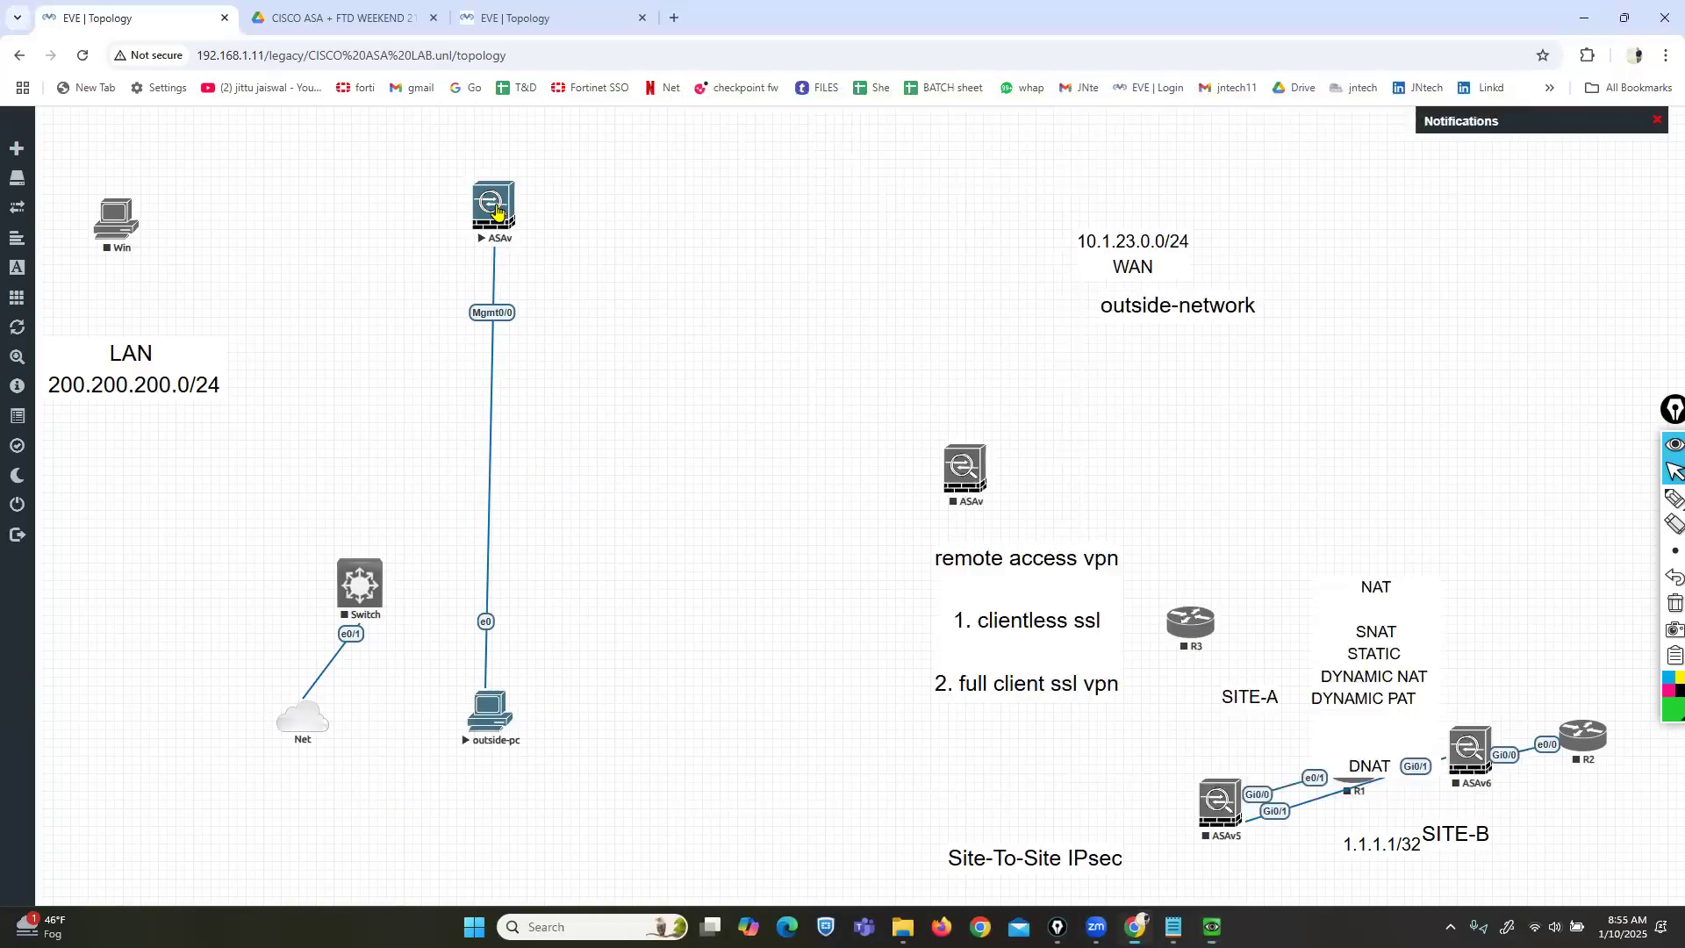
{"action": "left_click", "coordinate": [823, 180]}
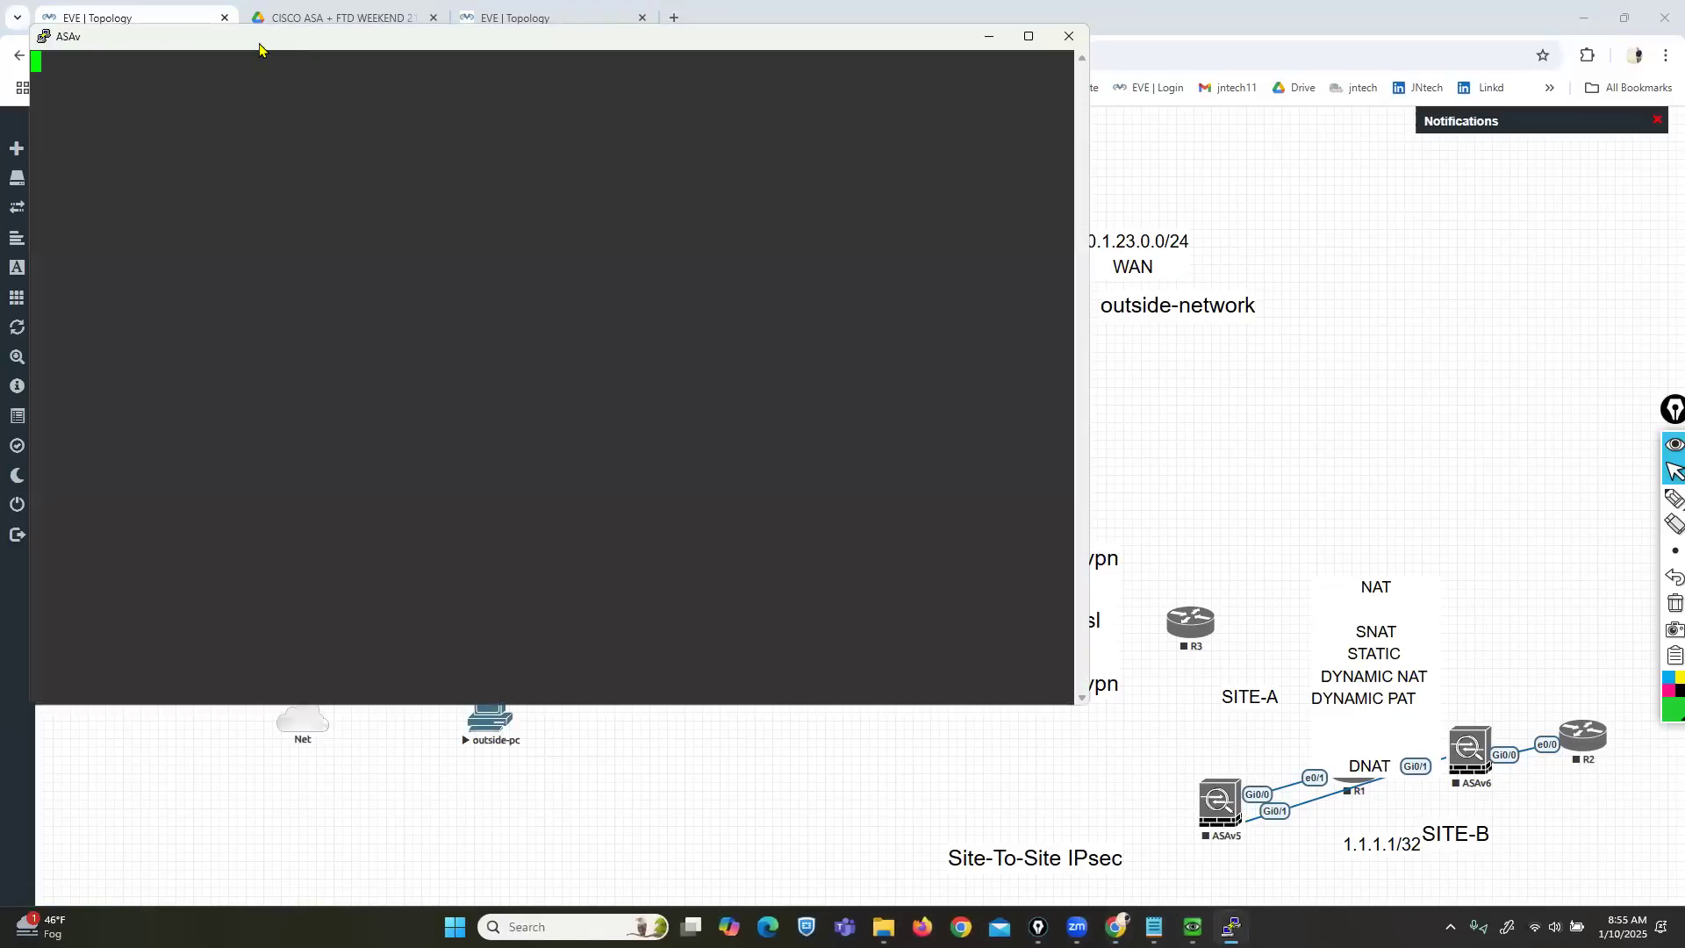
Reposition the ASAv console and circle the Mgmt0/0 link label with the freehand pencil.
{"action": "left_click_drag", "start_coordinate": [259, 44], "coordinate": [765, 105]}
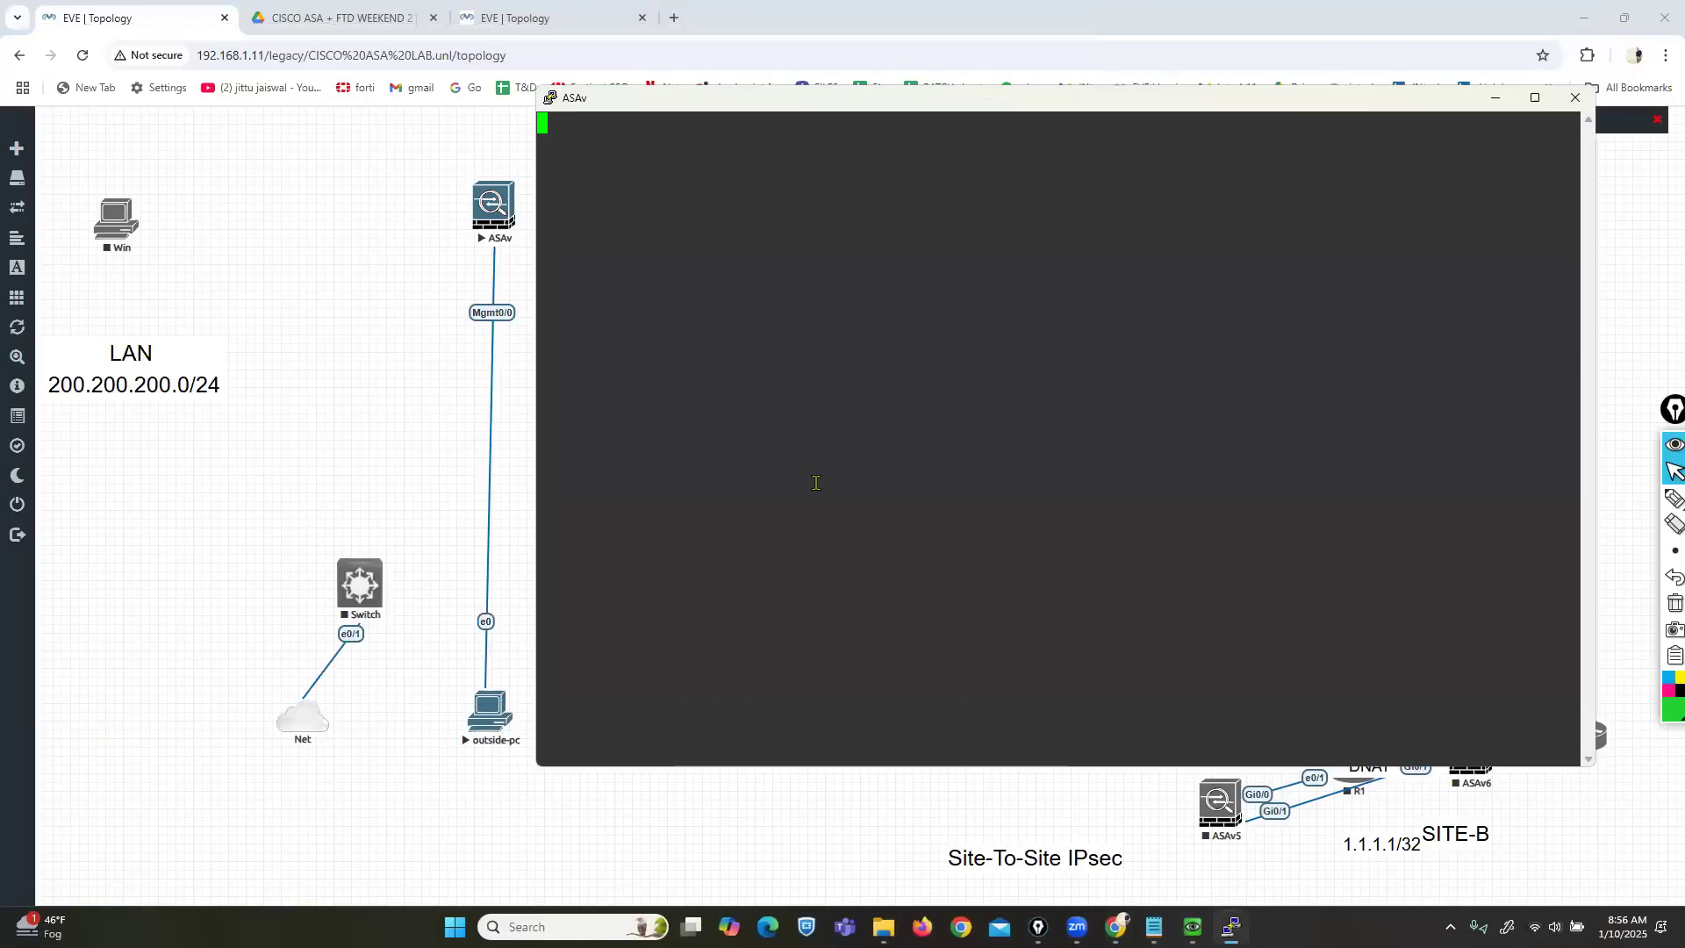
{"action": "left_click", "coordinate": [1671, 499]}
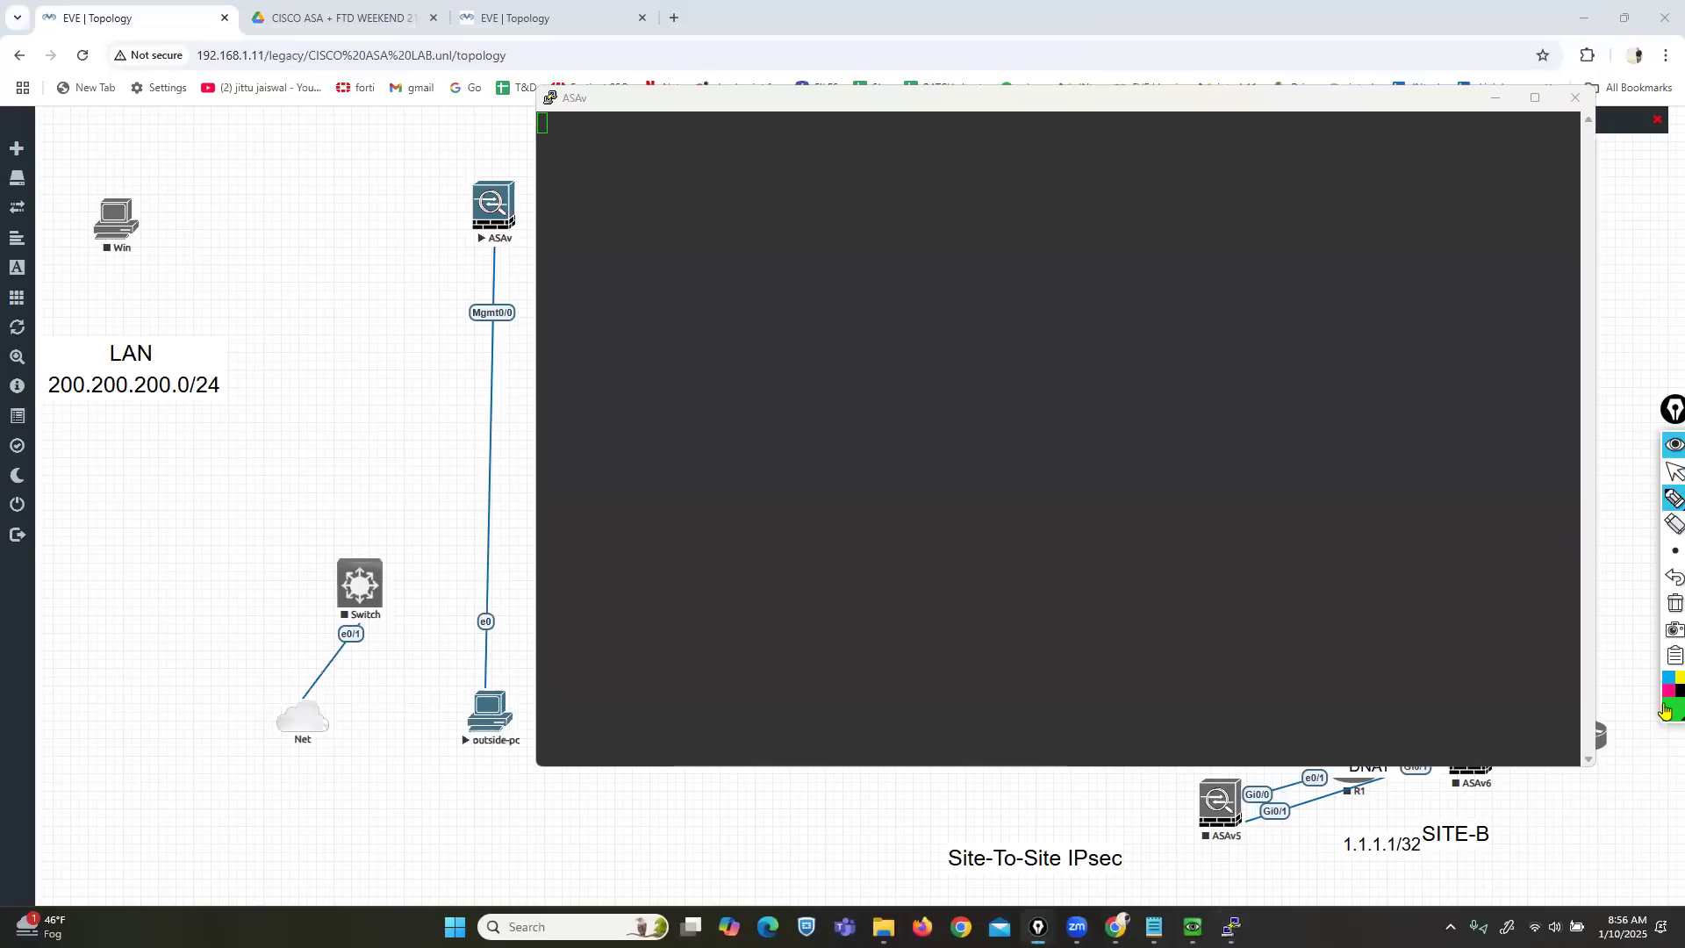
{"action": "mouse_move", "coordinate": [524, 290]}
{"action": "left_mouse_down"}
{"action": "mouse_move", "coordinate": [449, 284]}
{"action": "mouse_move", "coordinate": [450, 346]}
{"action": "mouse_move", "coordinate": [566, 345]}
{"action": "mouse_move", "coordinate": [558, 292]}
{"action": "mouse_move", "coordinate": [438, 286]}
{"action": "mouse_move", "coordinate": [456, 353]}
{"action": "mouse_move", "coordinate": [505, 352]}
{"action": "left_mouse_up"}
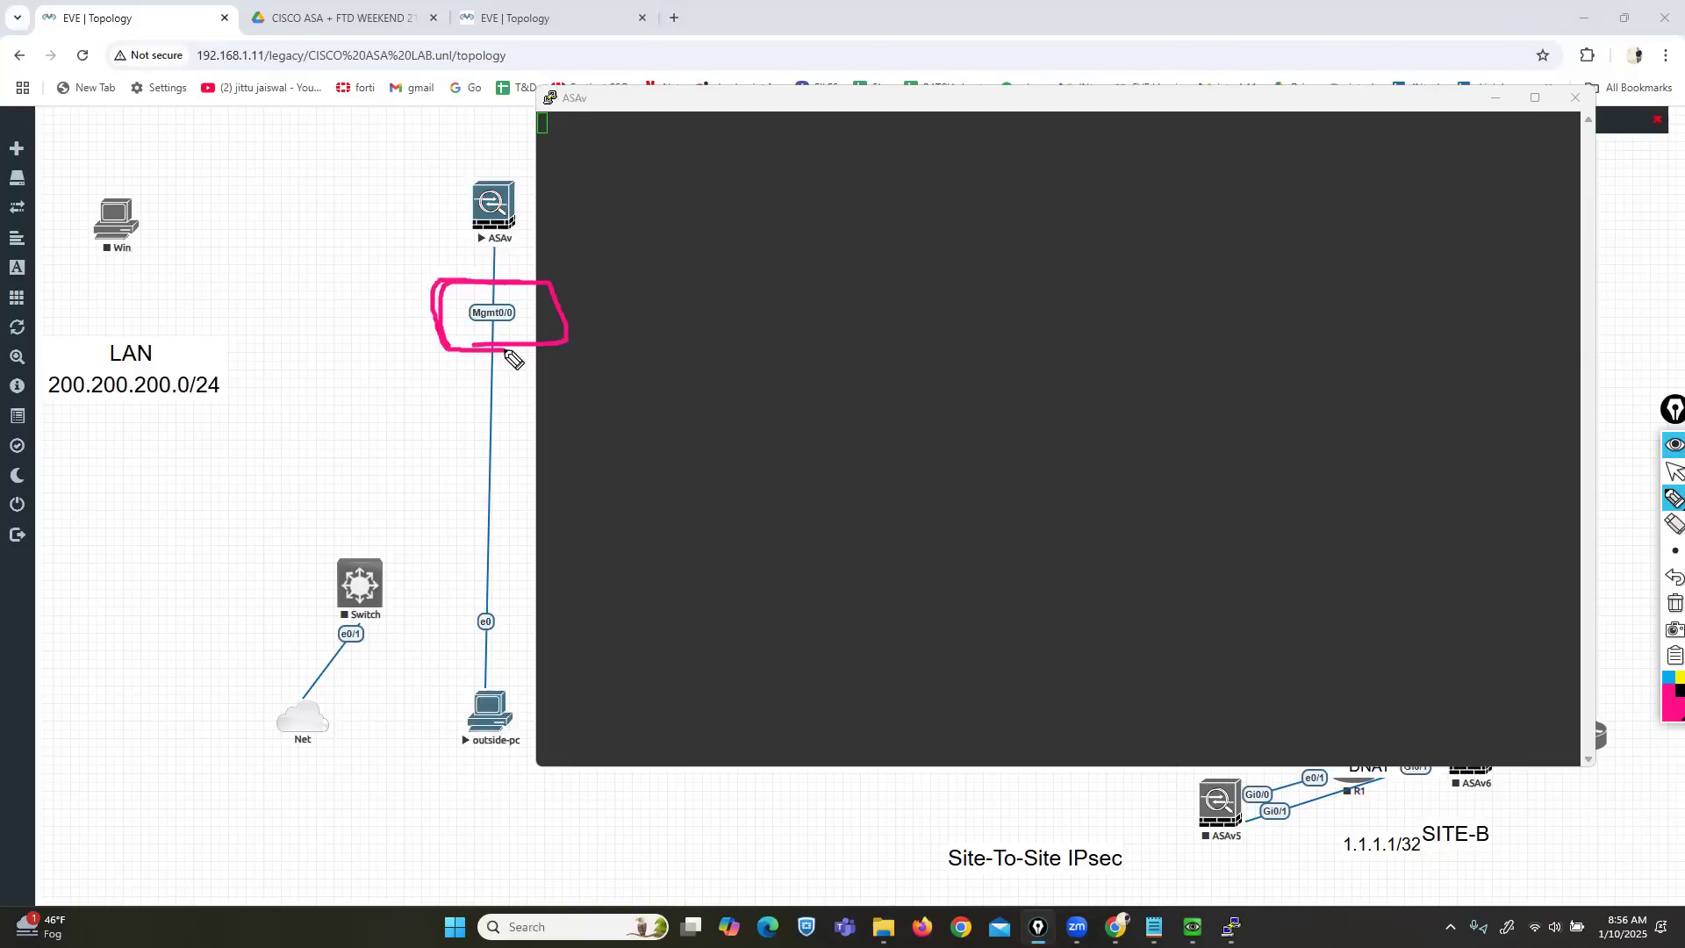
Erase the magenta annotation, return to the arrow tool, and move and enlarge the ASAv console.
{"action": "left_click", "coordinate": [1672, 603]}
{"action": "left_click", "coordinate": [1667, 475]}
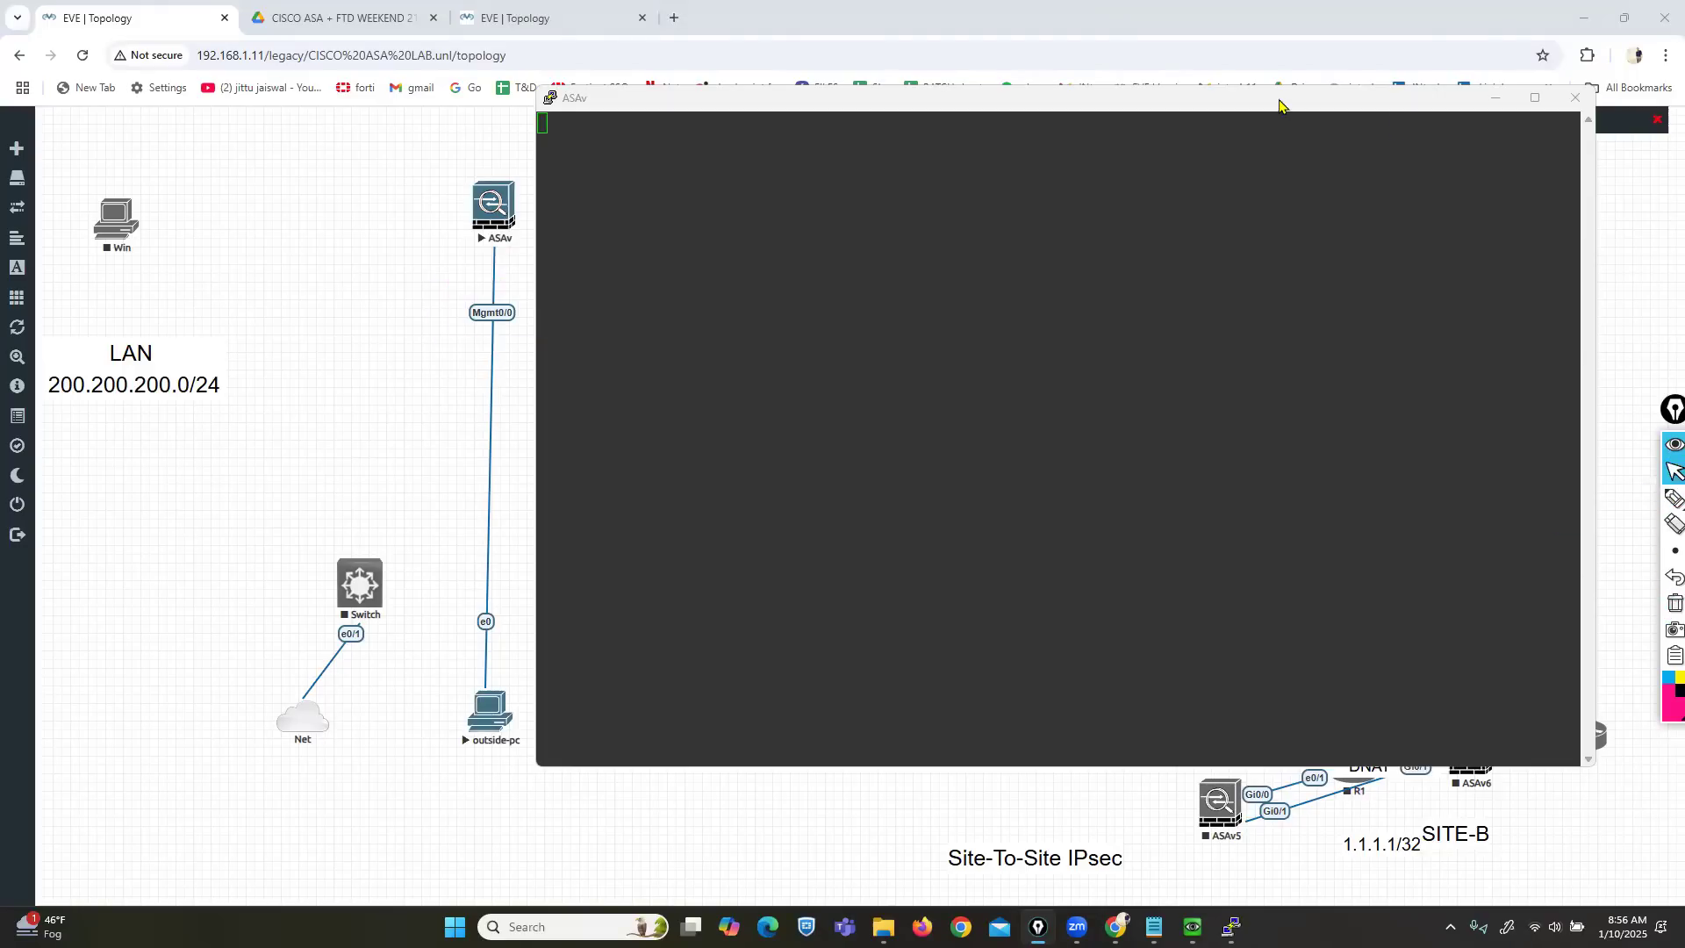
{"action": "left_click_drag", "start_coordinate": [1282, 99], "coordinate": [1321, 108]}
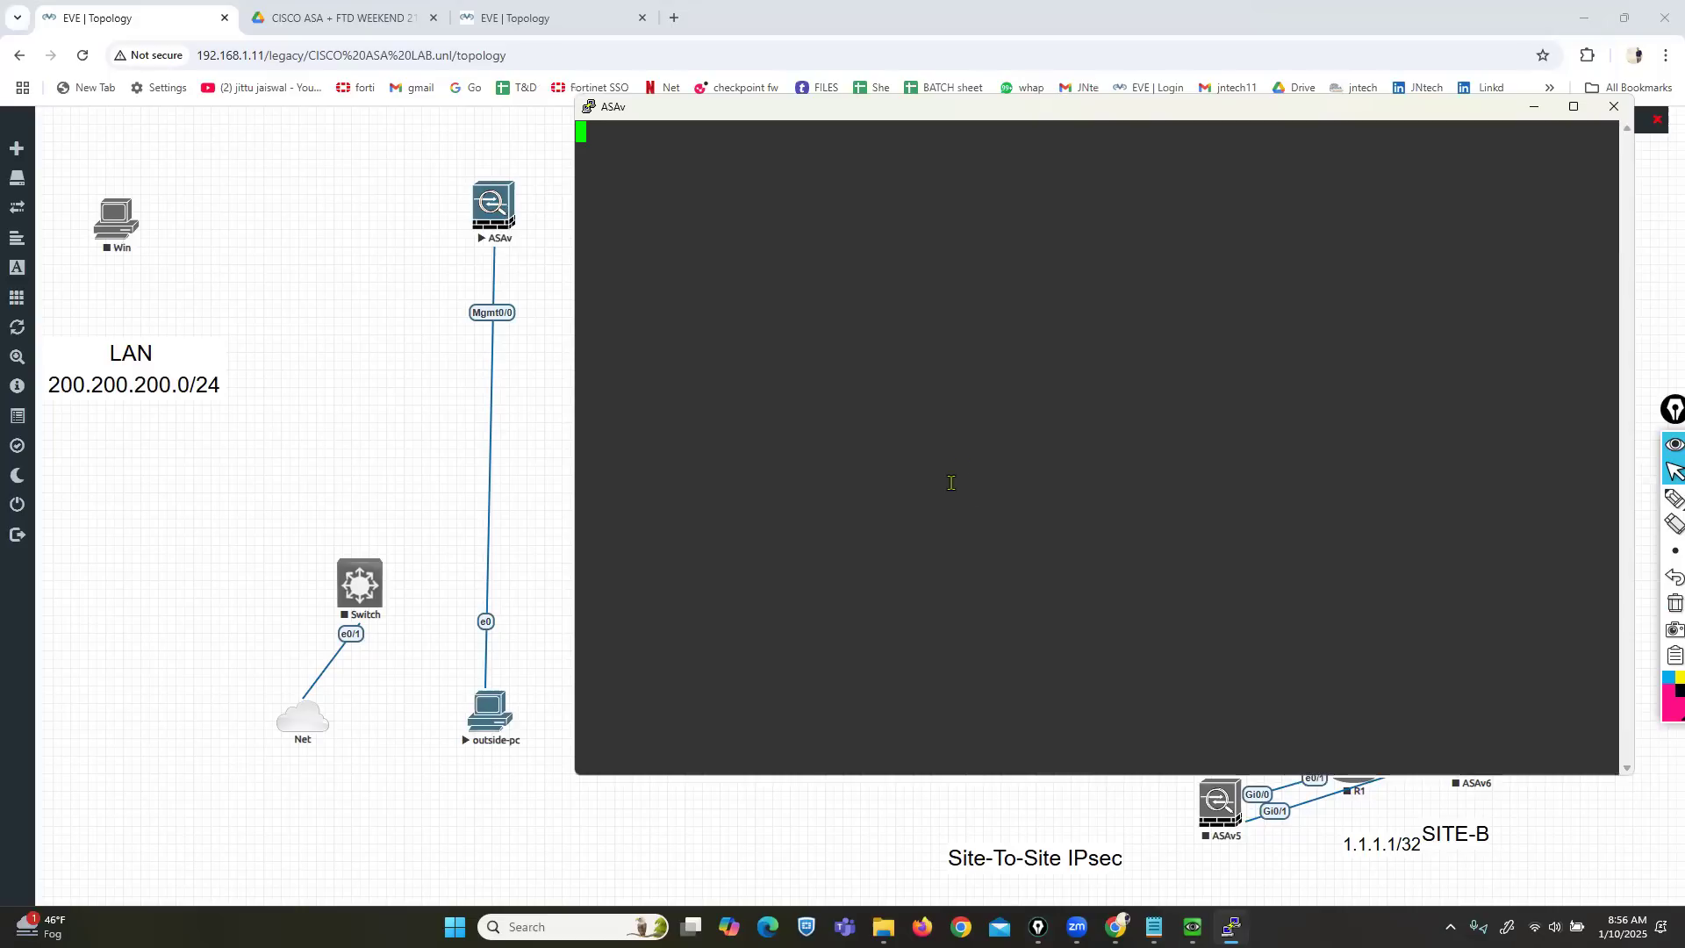
{"action": "left_click_drag", "start_coordinate": [887, 778], "coordinate": [888, 816]}
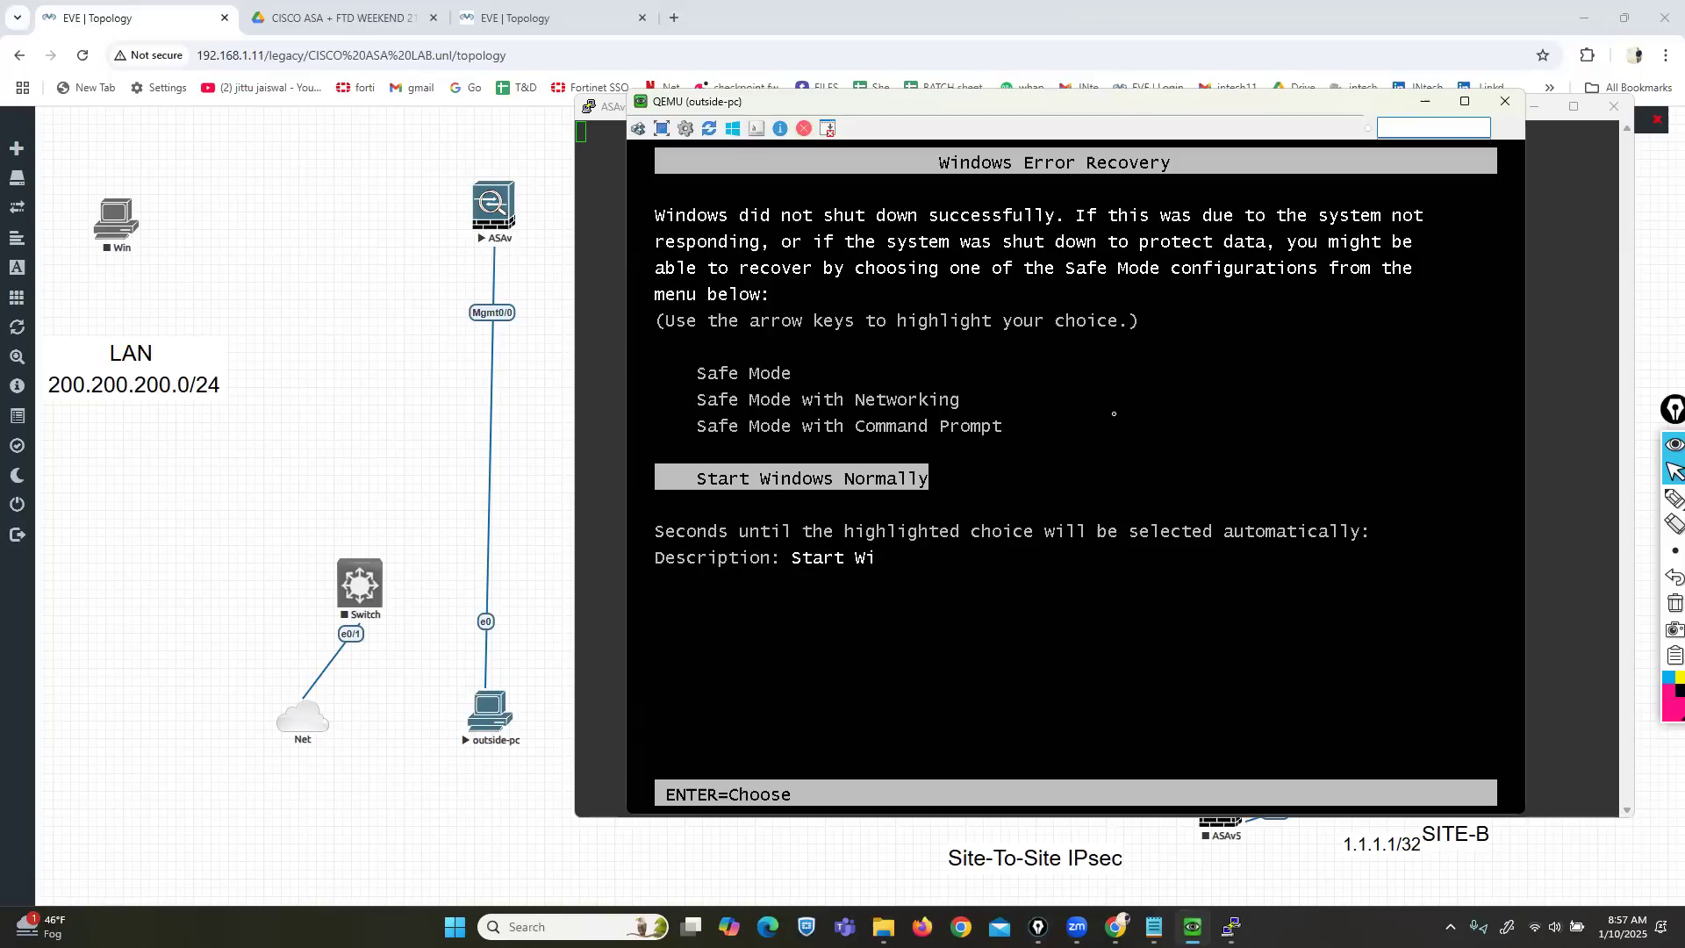
Start outside-pc with Start Windows Normally, move its console aside, and raise the ASAv console.
{"action": "key", "text": "Return"}
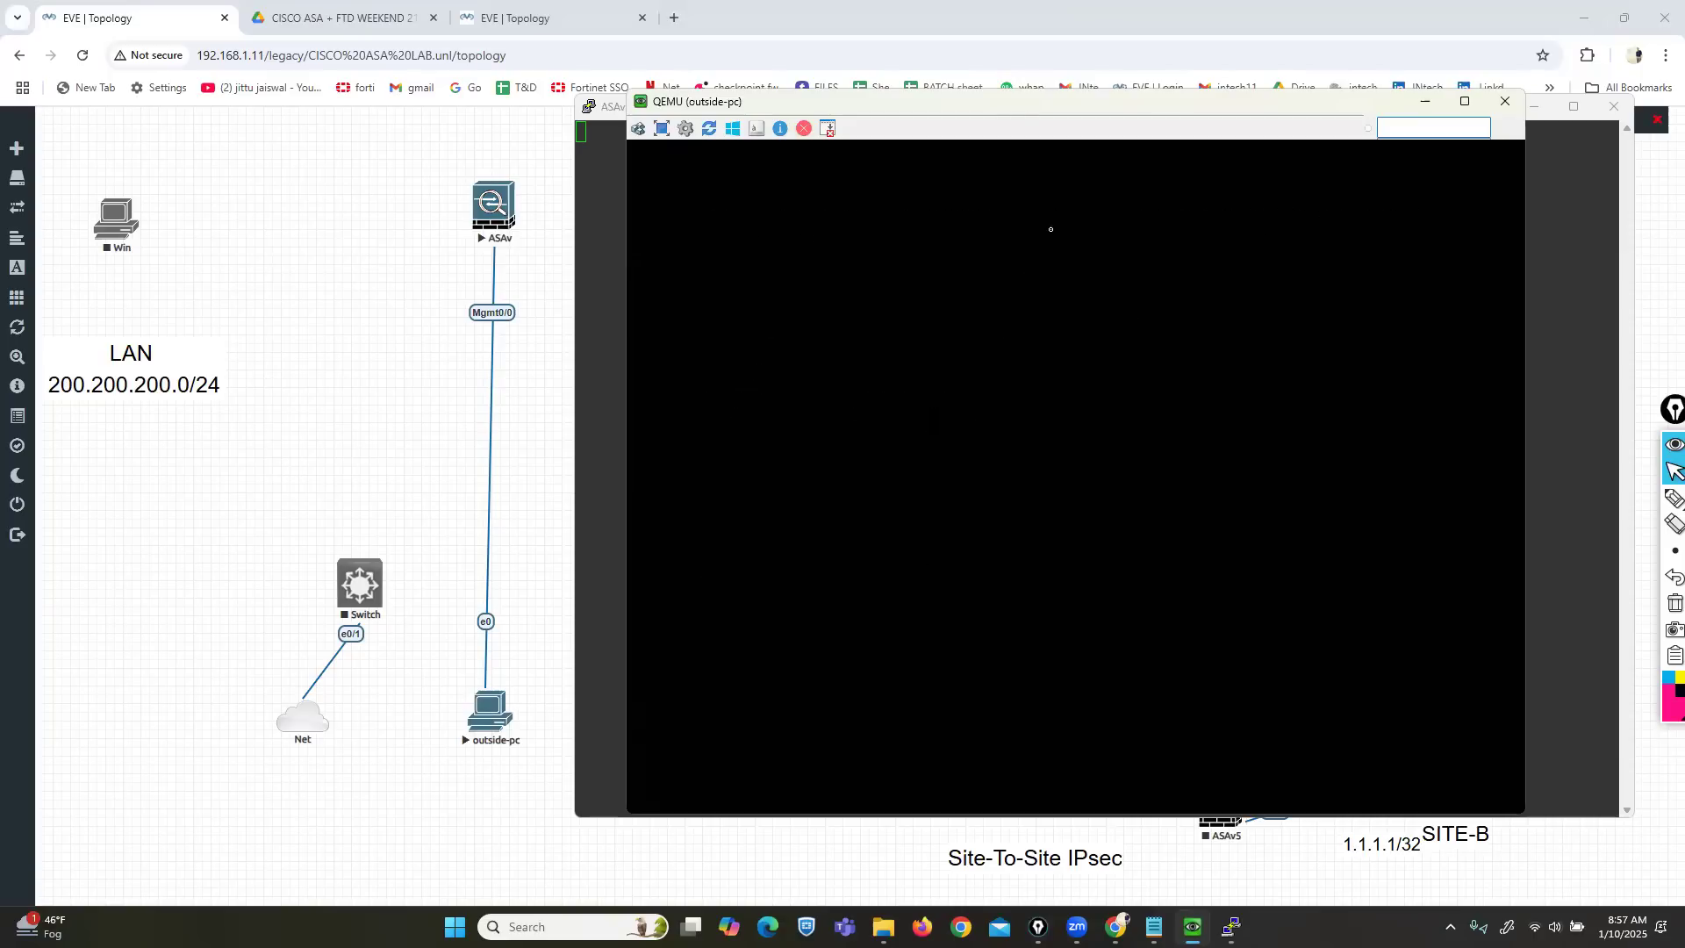
{"action": "left_click_drag", "start_coordinate": [983, 109], "coordinate": [1120, 162]}
{"action": "left_click", "coordinate": [657, 251]}
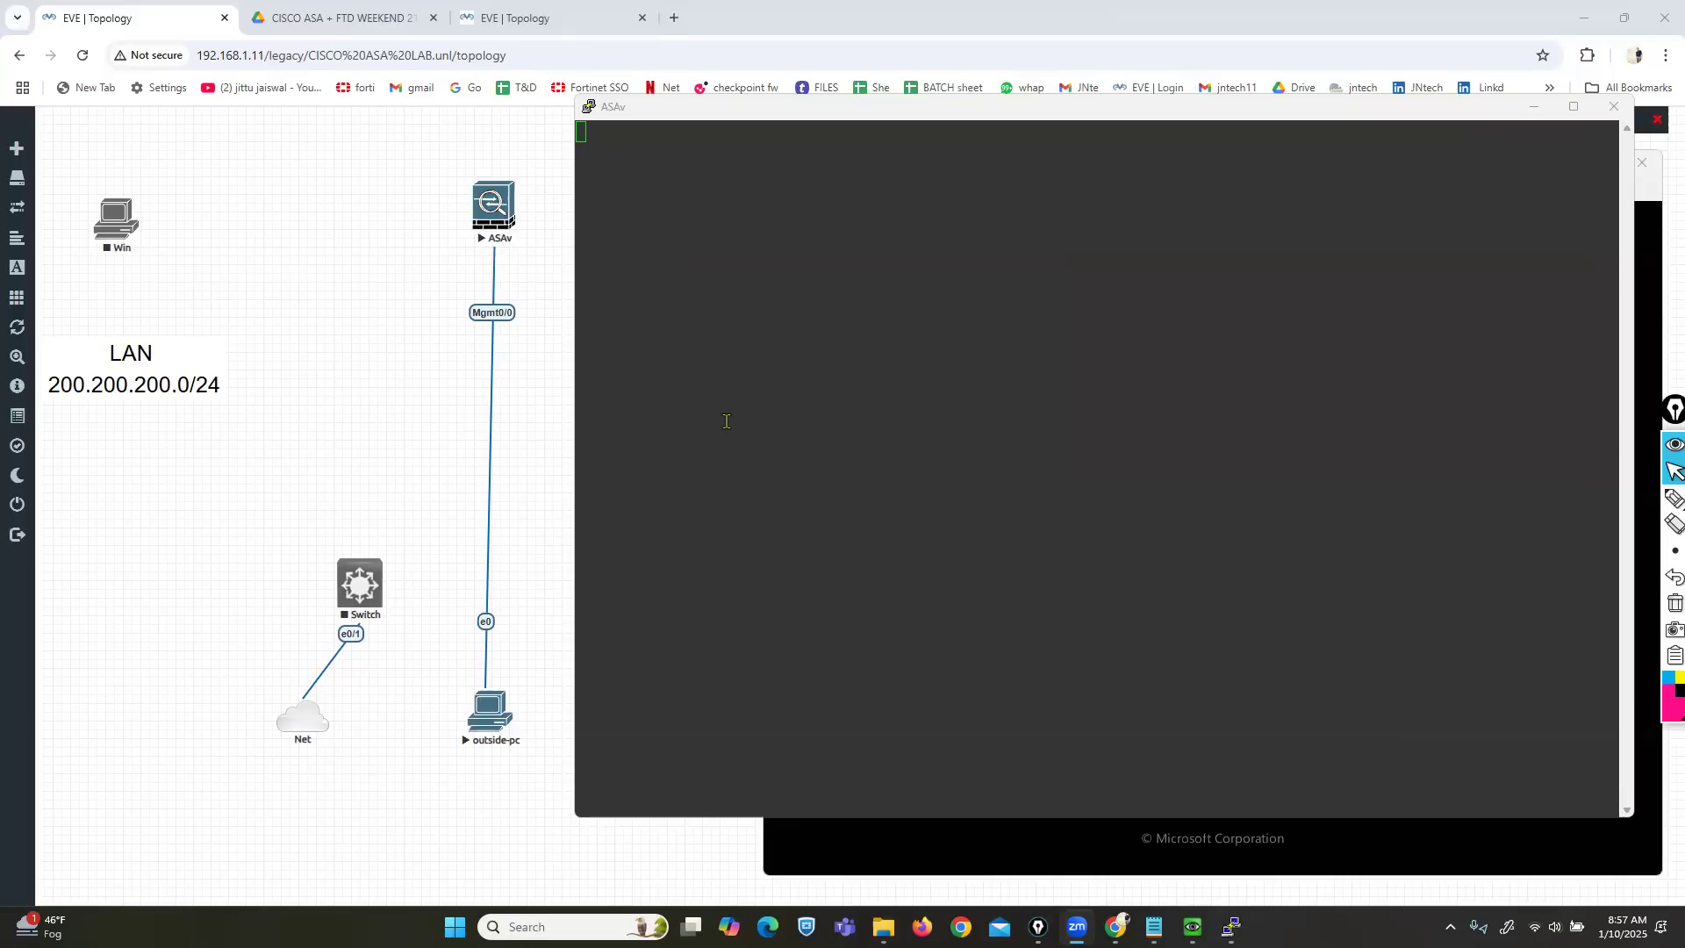
Arrange the ASAv and outside-pc consoles while the ASAv reboots to the asa9171-7-smp-k8.bin GRUB menu.
{"action": "left_click", "coordinate": [707, 114]}
{"action": "left_click_drag", "start_coordinate": [707, 114], "coordinate": [686, 76]}
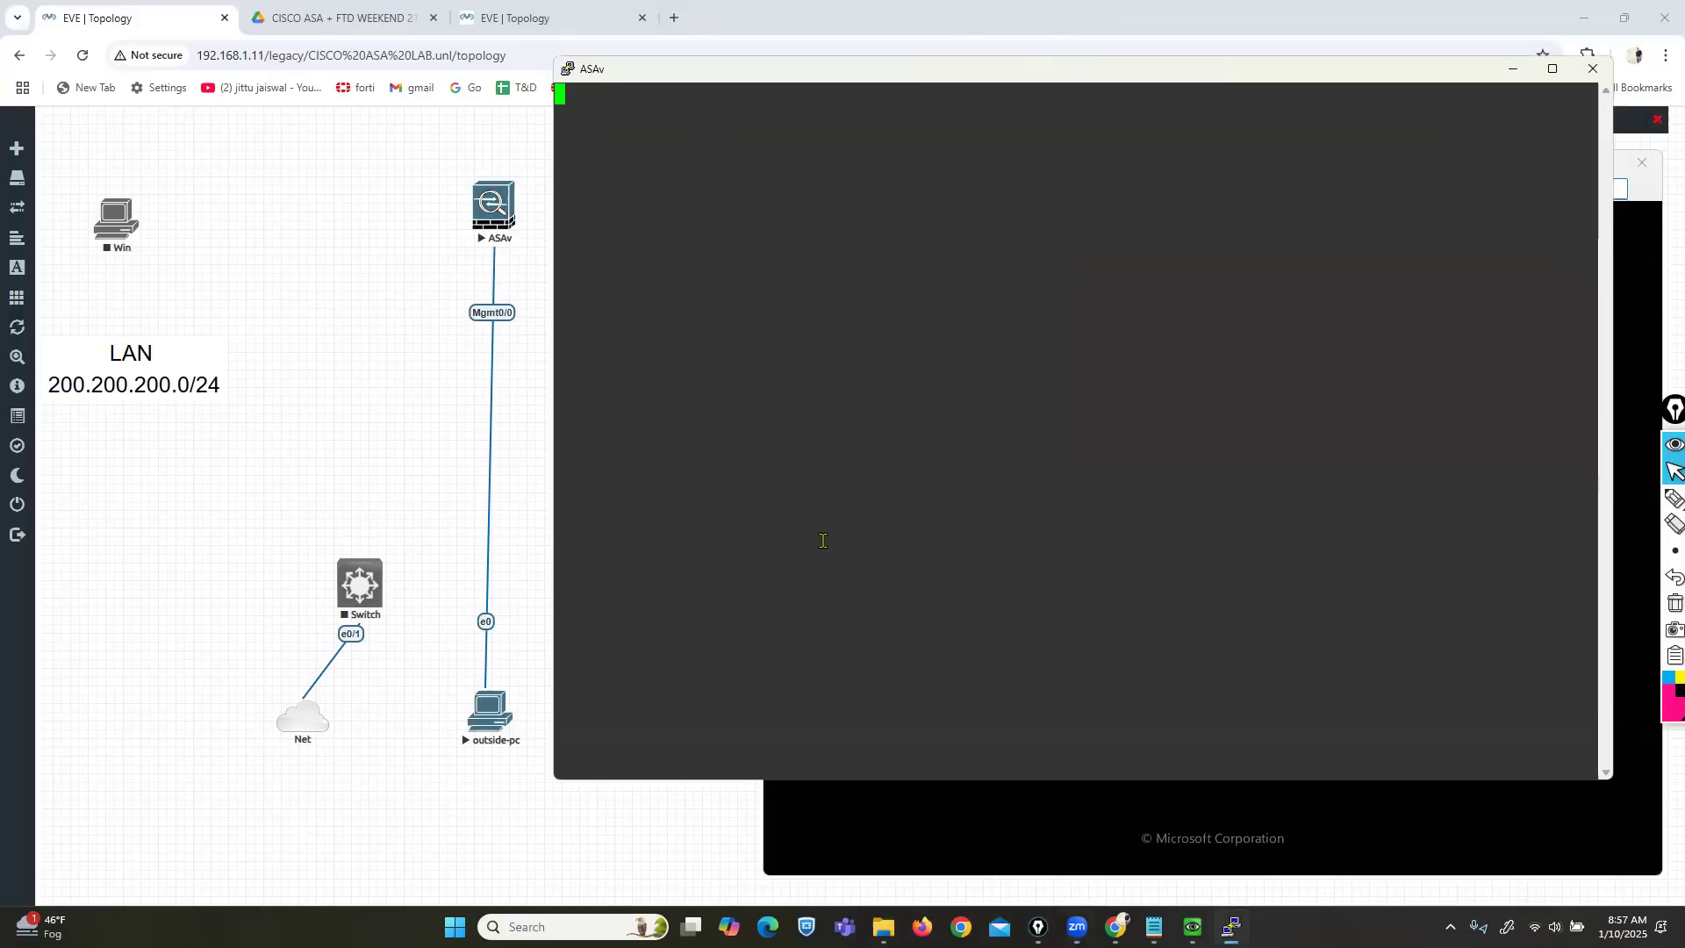
{"action": "left_click", "coordinate": [1221, 806]}
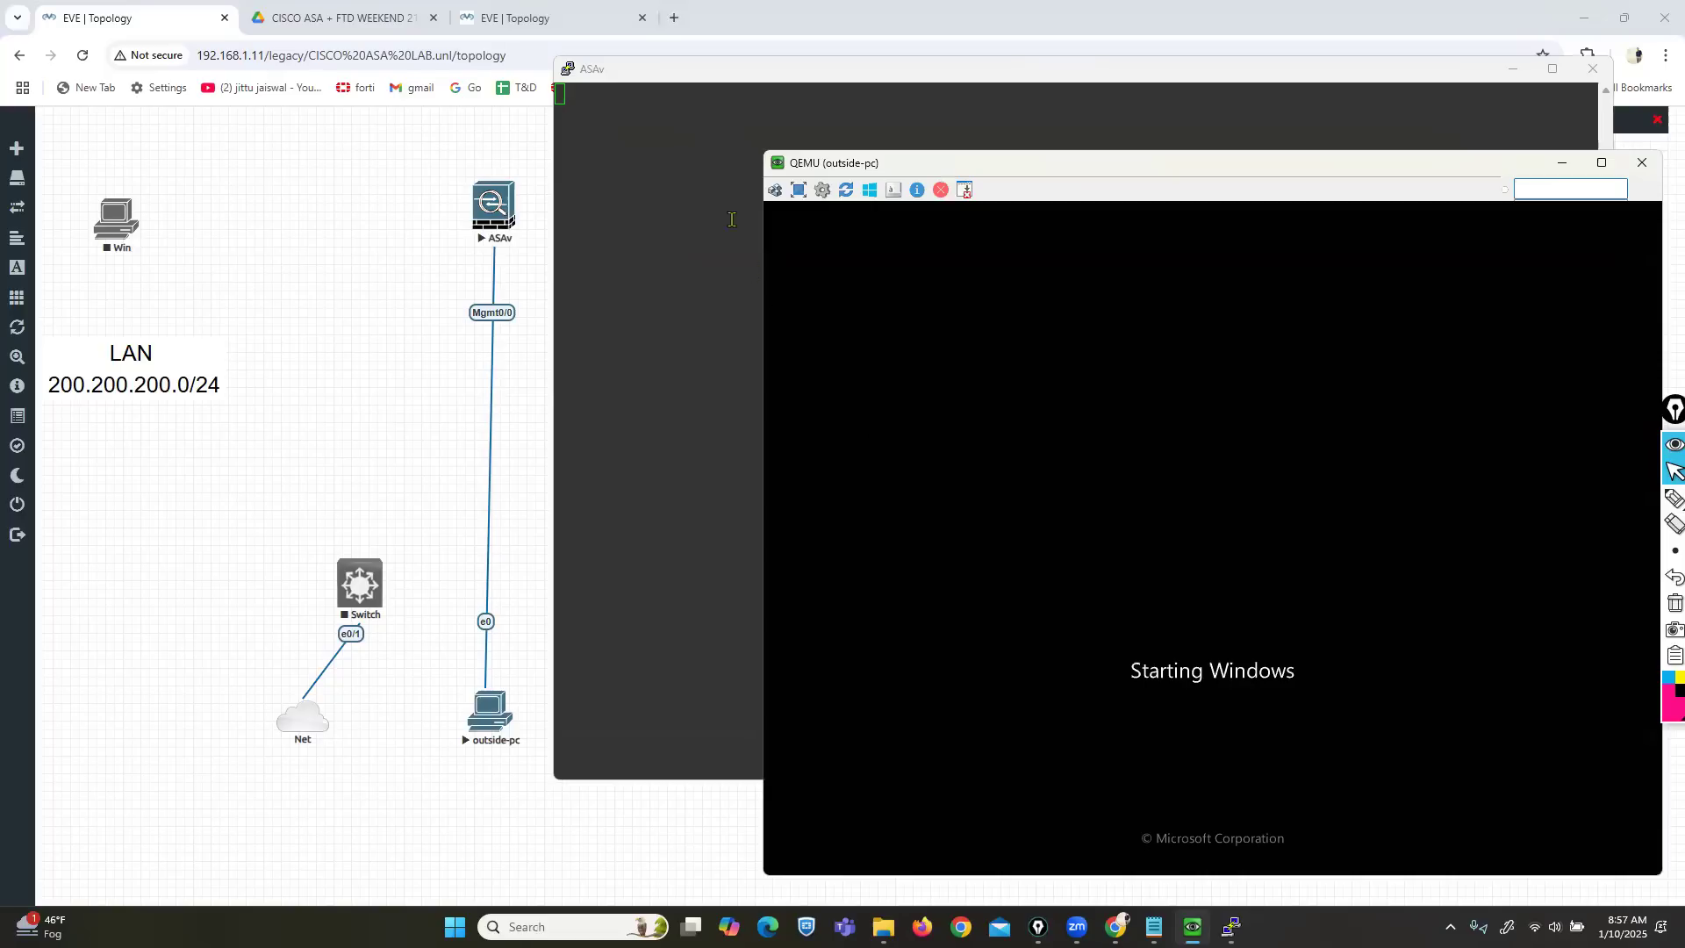
{"action": "left_click", "coordinate": [640, 73]}
{"action": "left_click_drag", "start_coordinate": [641, 69], "coordinate": [633, 38]}
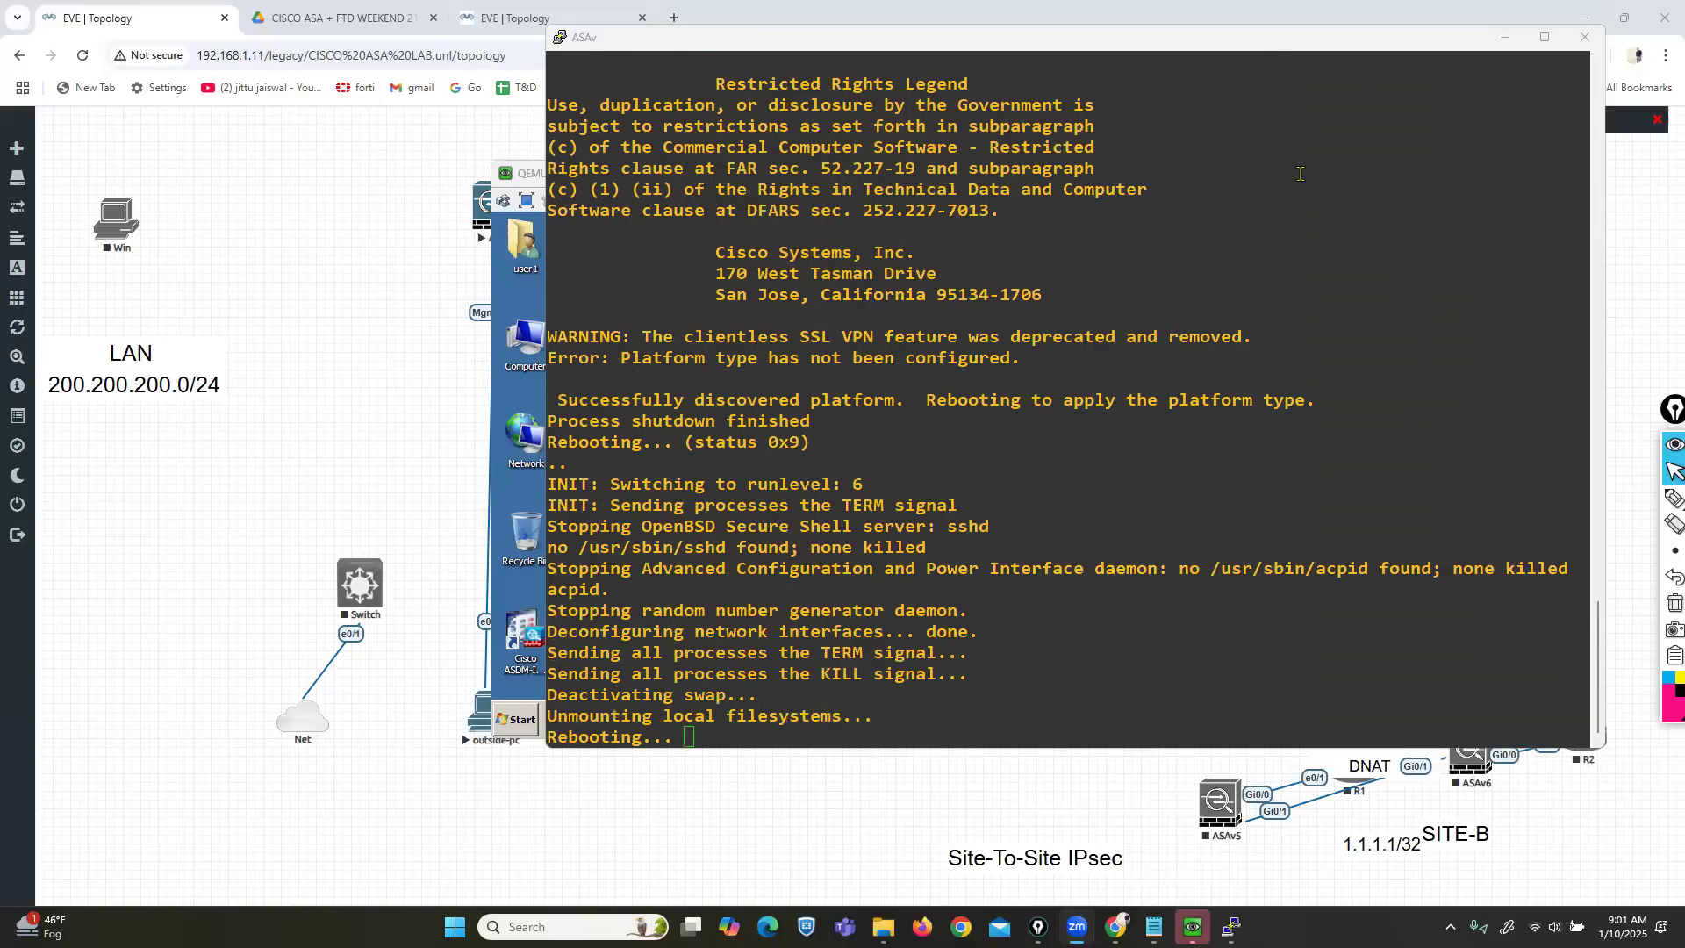
{"action": "left_click_drag", "start_coordinate": [1254, 48], "coordinate": [1308, 57]}
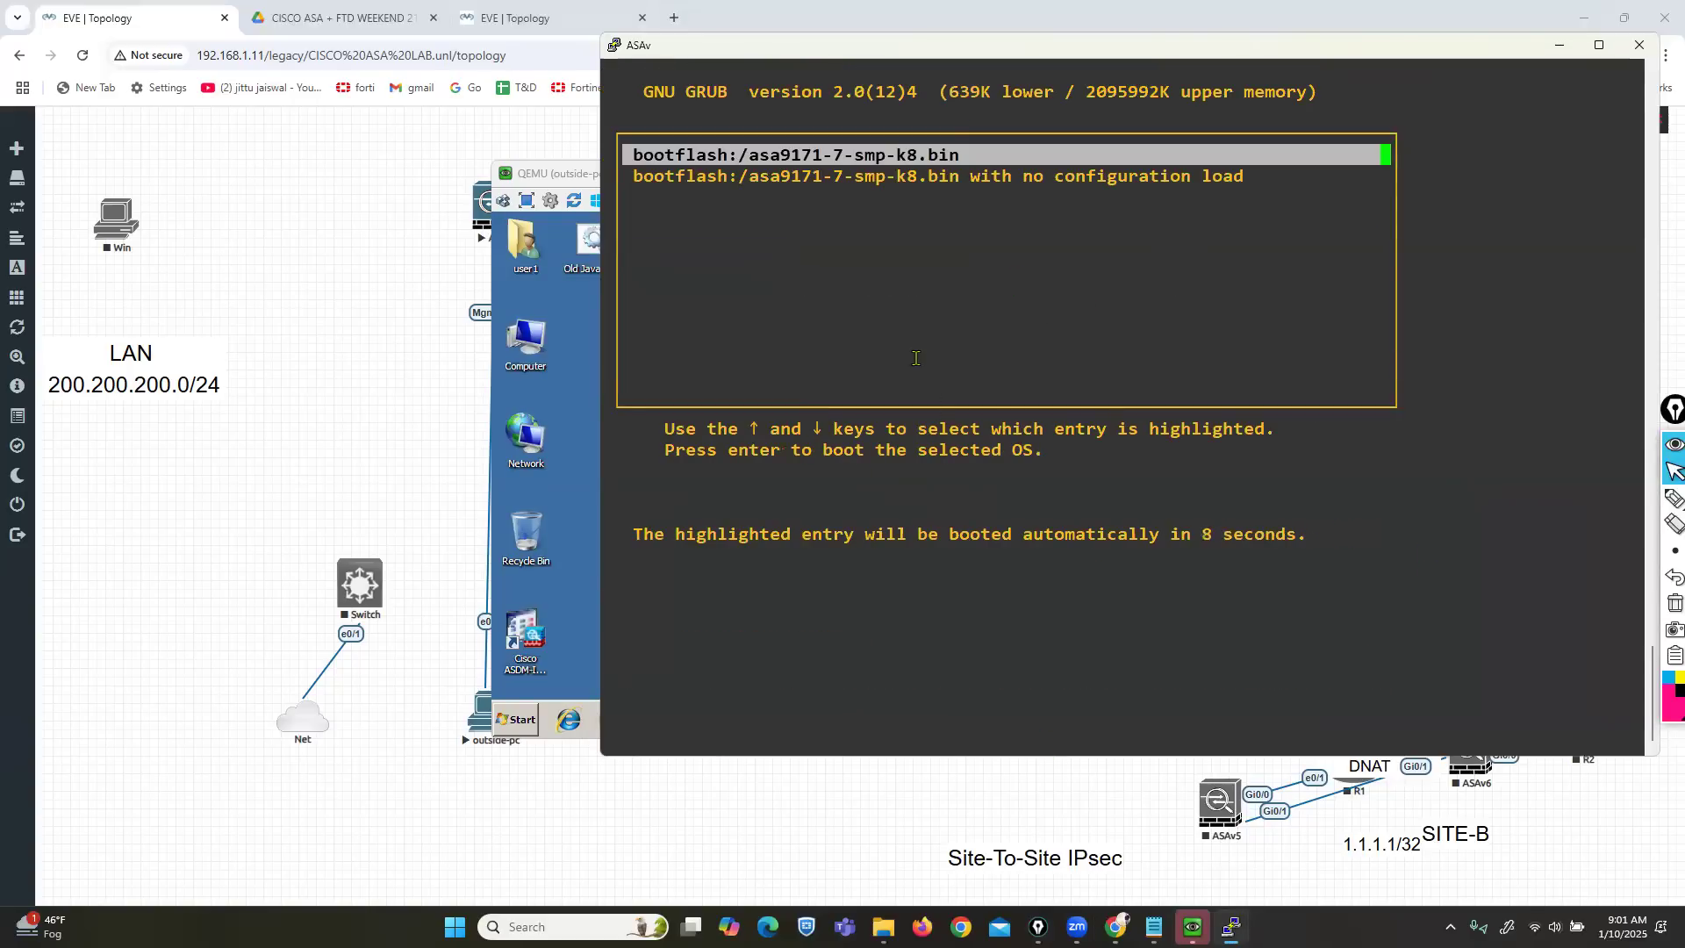
Boot the default bootflash:/asa9171-7-smp-k8.bin entry from the ASAv GRUB menu.
{"action": "key", "text": "Return"}
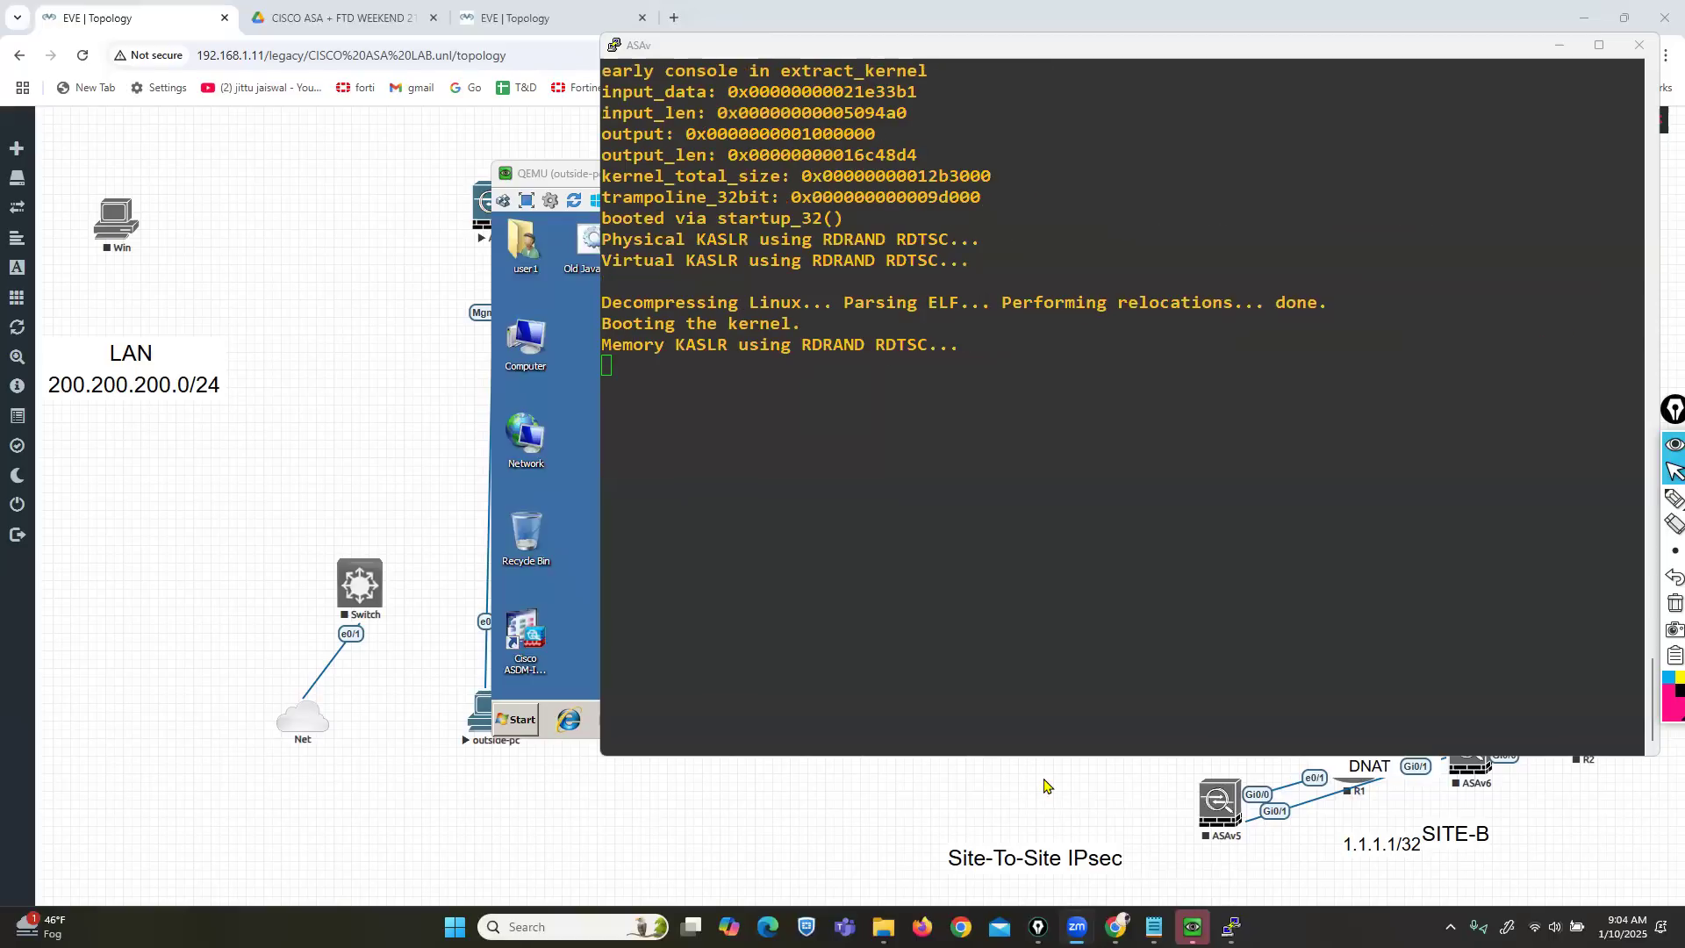
Move the outside-pc desktop to the lower right so the ASAv 9.17(1)7 boot output is readable.
{"action": "left_click", "coordinate": [569, 178]}
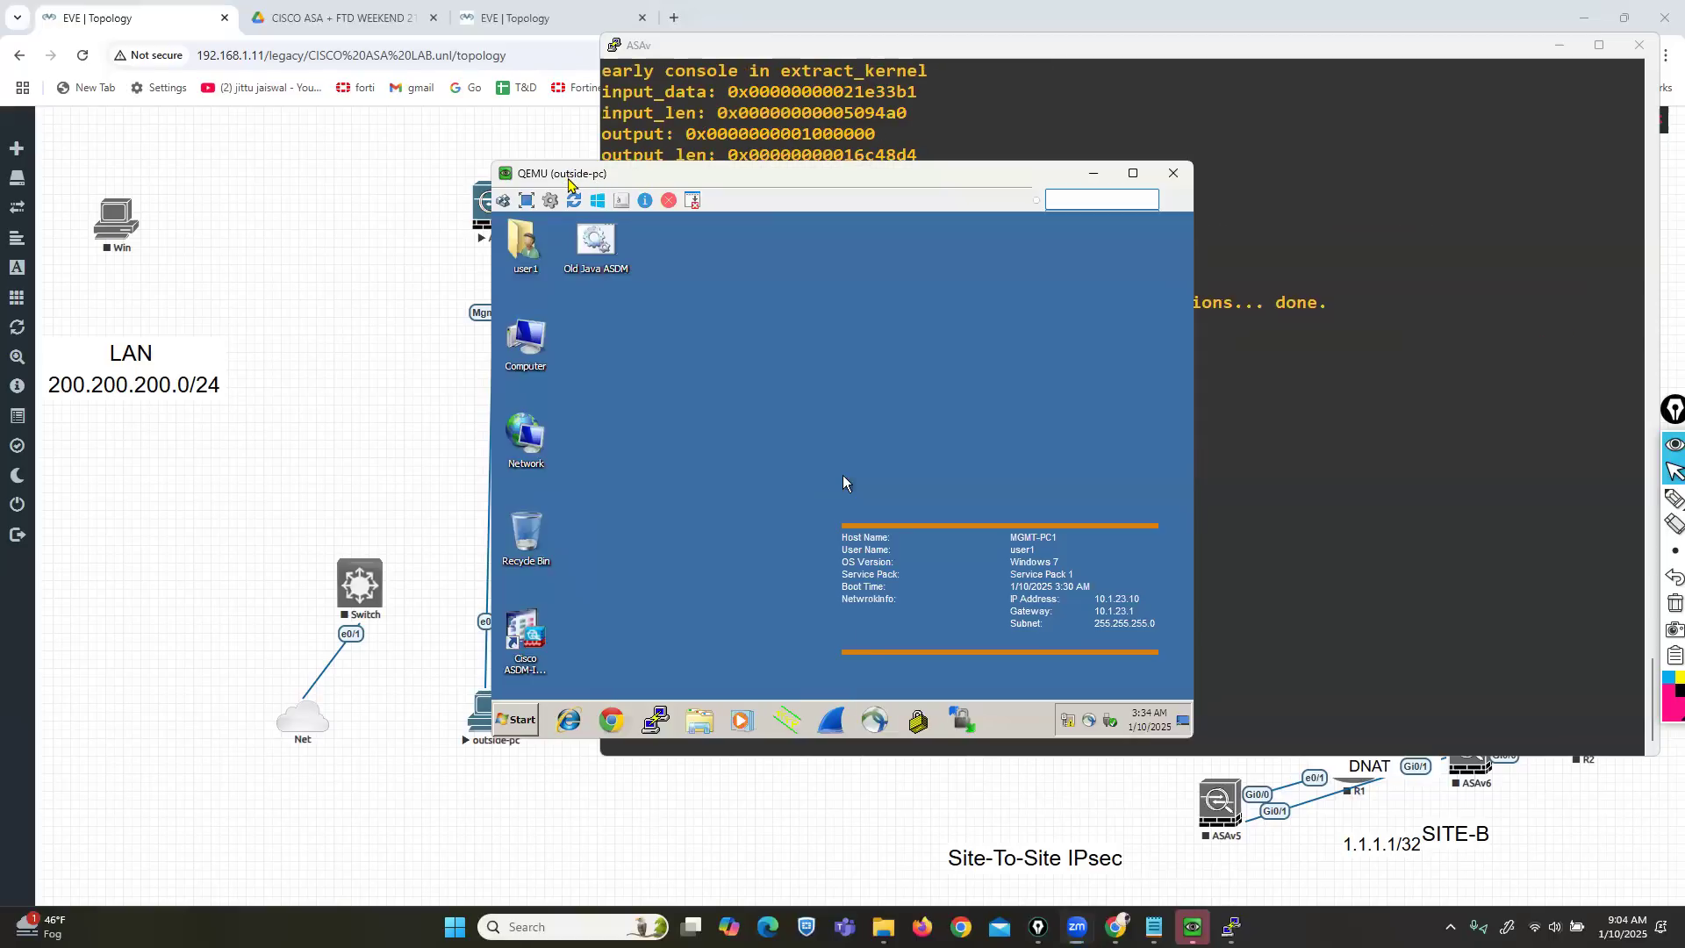
{"action": "left_click_drag", "start_coordinate": [568, 183], "coordinate": [1033, 326]}
{"action": "left_click_drag", "start_coordinate": [754, 47], "coordinate": [668, 43]}
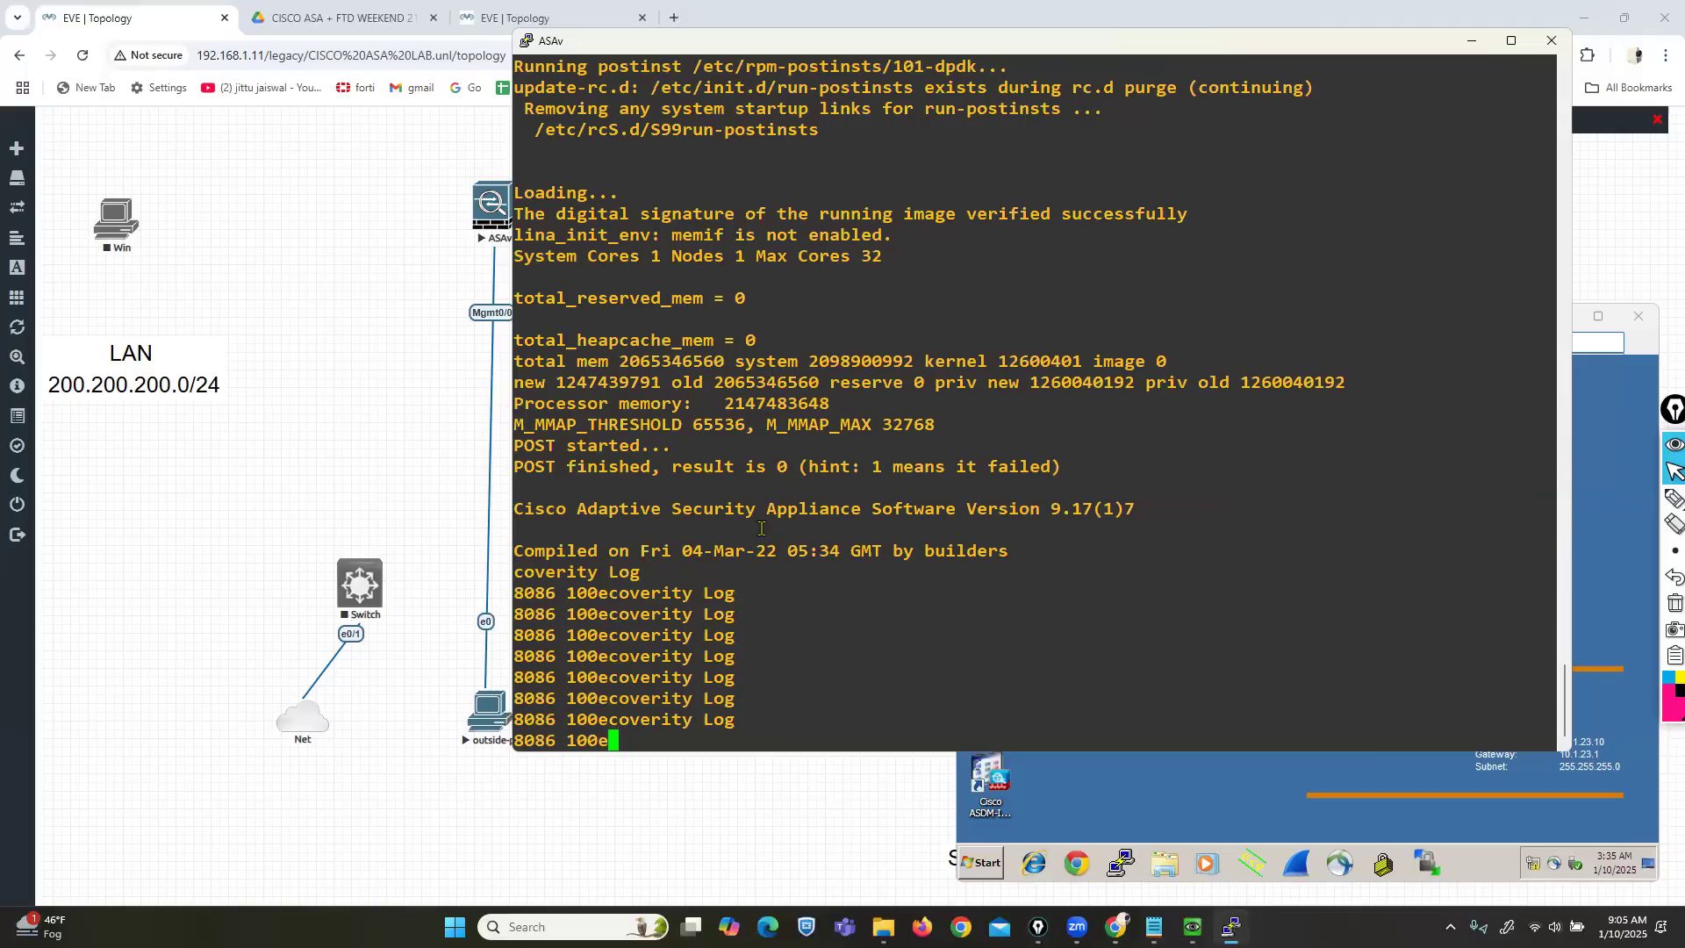
Circle the Cisco ASDM shortcut on the outside-pc desktop with the annotation pen.
{"action": "left_click", "coordinate": [1216, 797]}
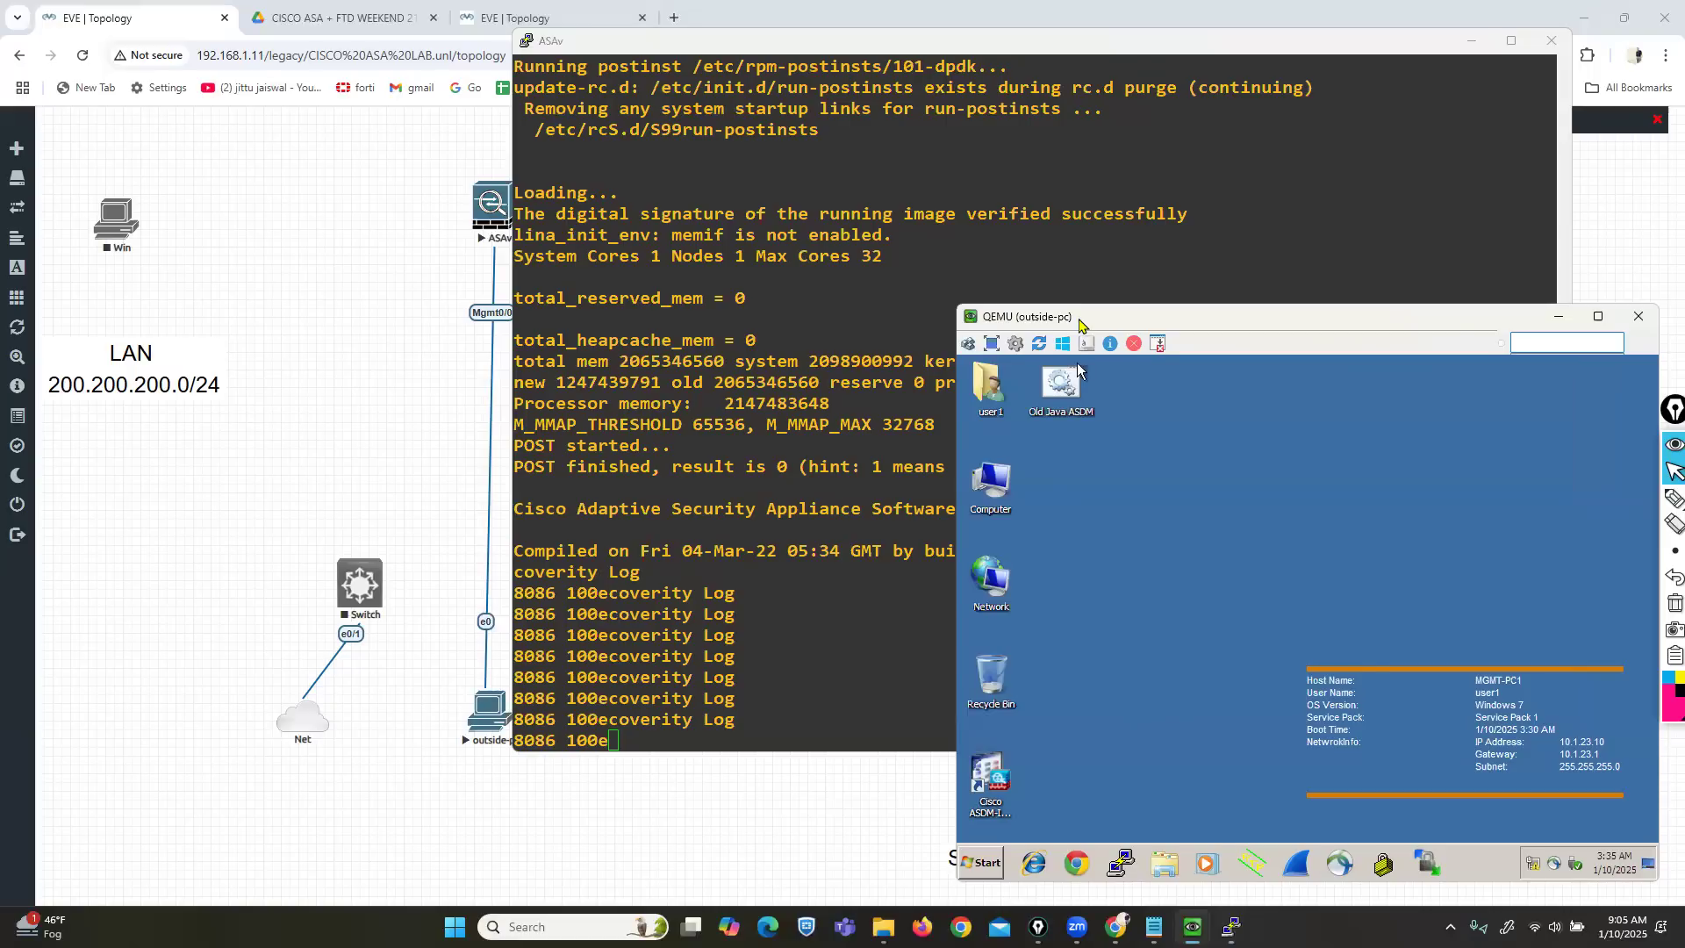
{"action": "left_click_drag", "start_coordinate": [1079, 323], "coordinate": [941, 327]}
{"action": "mouse_move", "coordinate": [1672, 500]}
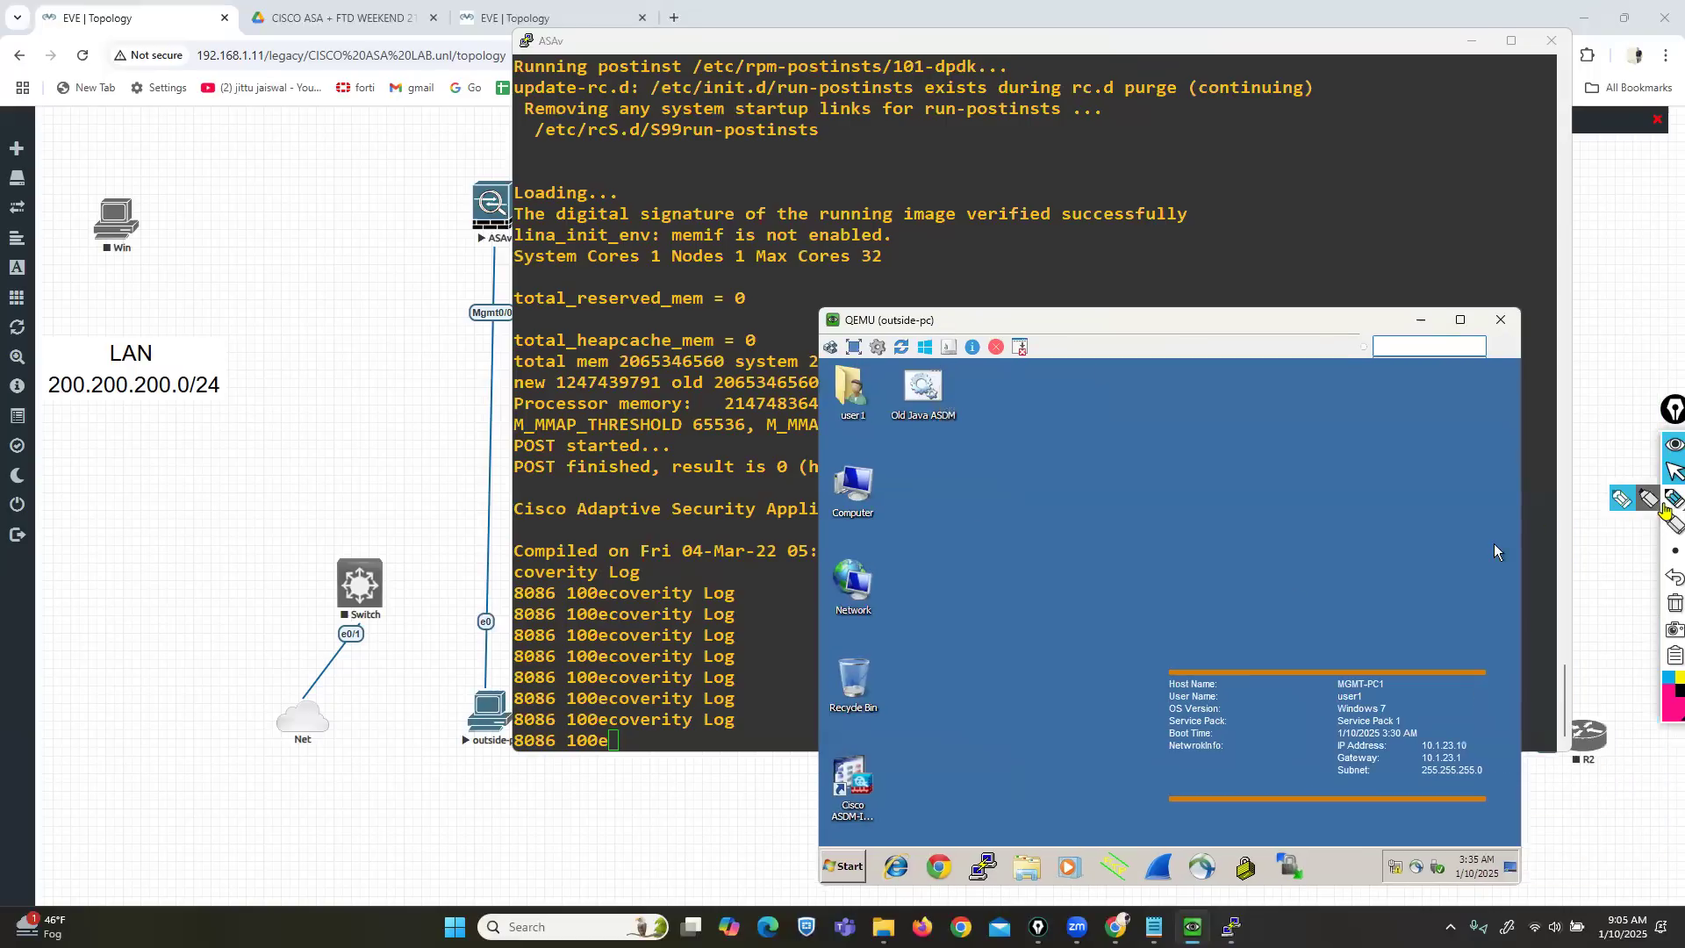
{"action": "left_click", "coordinate": [1619, 500]}
{"action": "mouse_move", "coordinate": [902, 744]}
{"action": "left_mouse_down"}
{"action": "mouse_move", "coordinate": [843, 744]}
{"action": "mouse_move", "coordinate": [791, 805]}
{"action": "mouse_move", "coordinate": [805, 842]}
{"action": "mouse_move", "coordinate": [922, 840]}
{"action": "mouse_move", "coordinate": [908, 757]}
{"action": "left_mouse_up"}
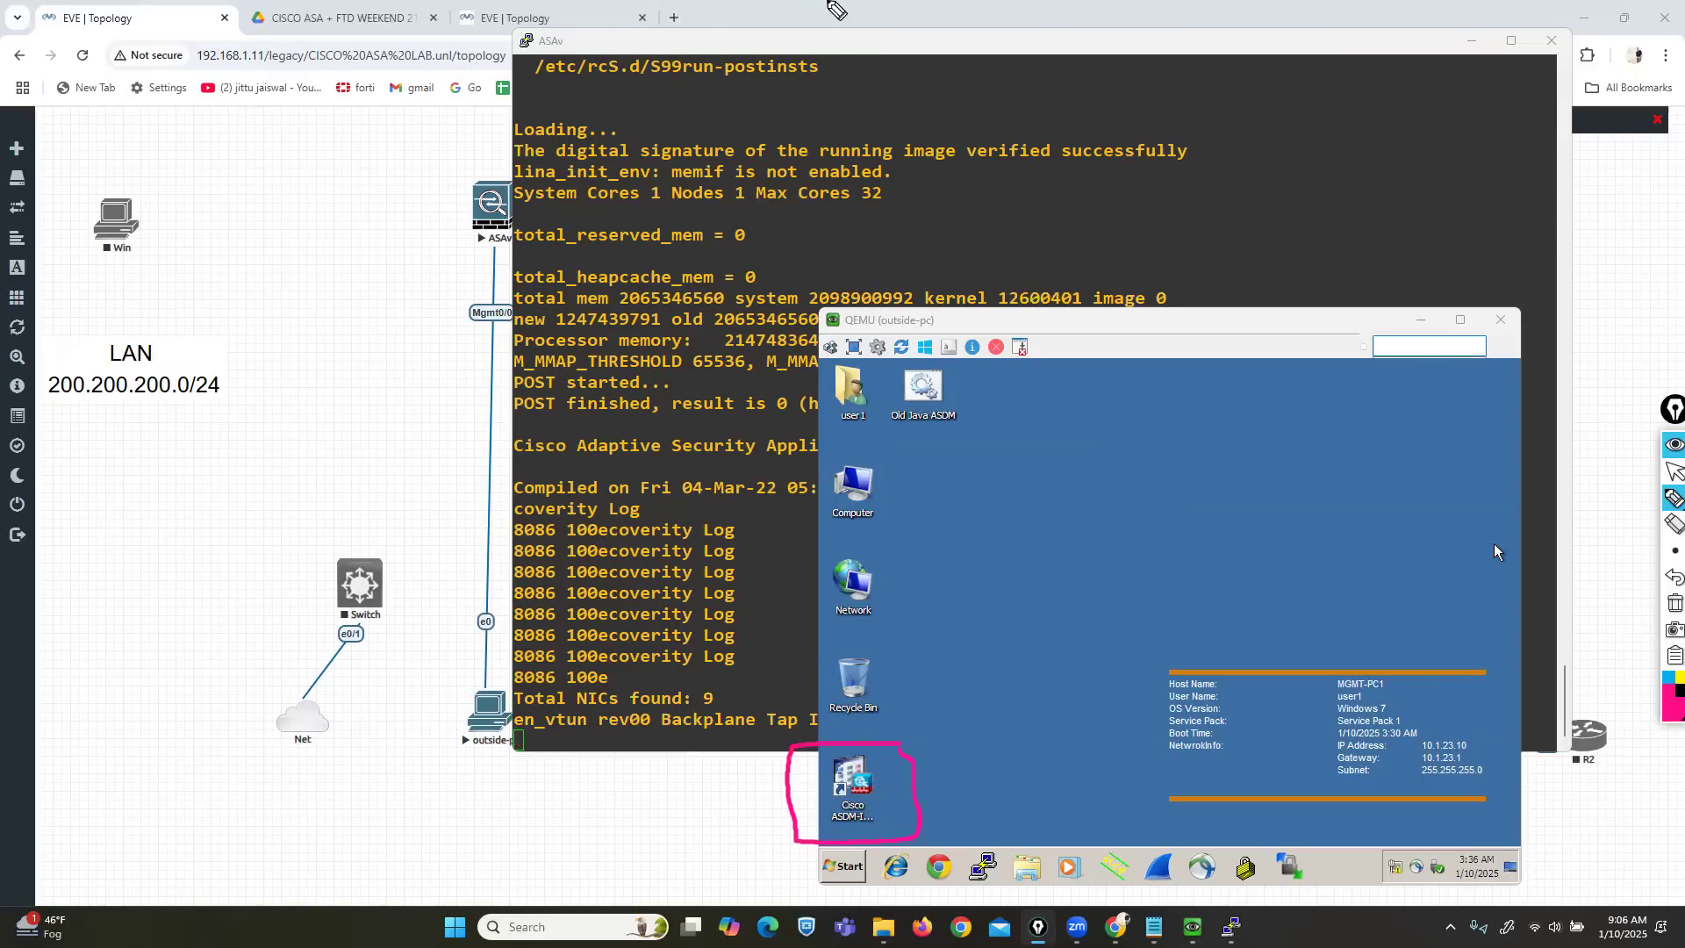
{"action": "left_click", "coordinate": [1671, 472]}
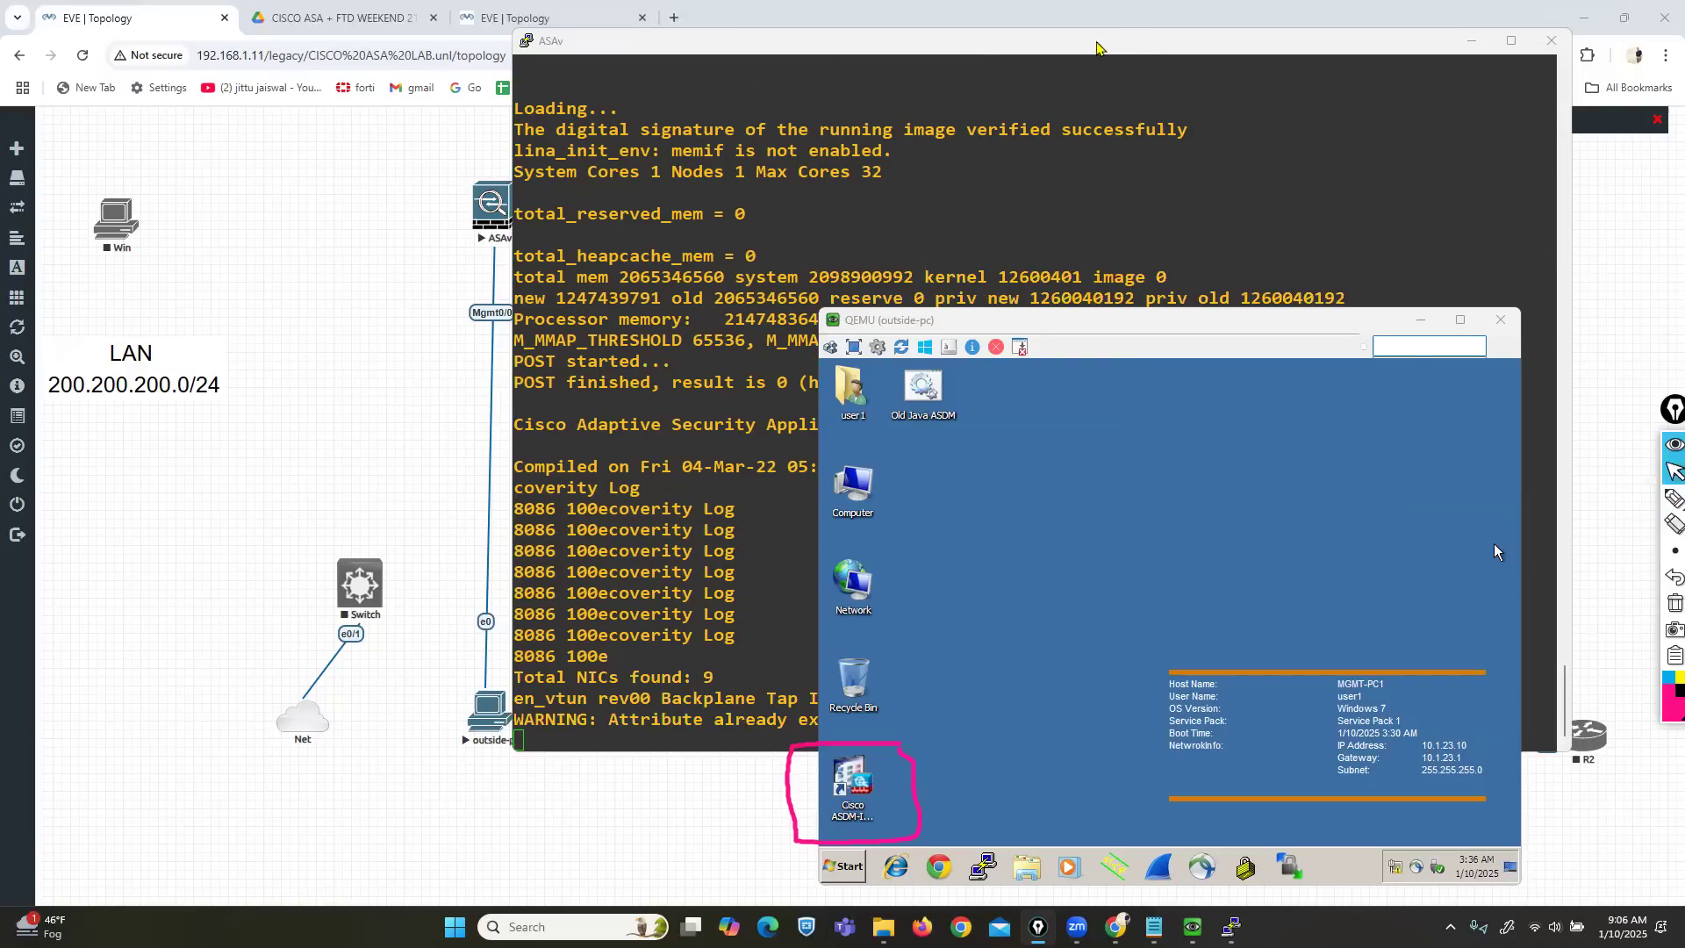
{"action": "left_click_drag", "start_coordinate": [1101, 46], "coordinate": [1230, 54]}
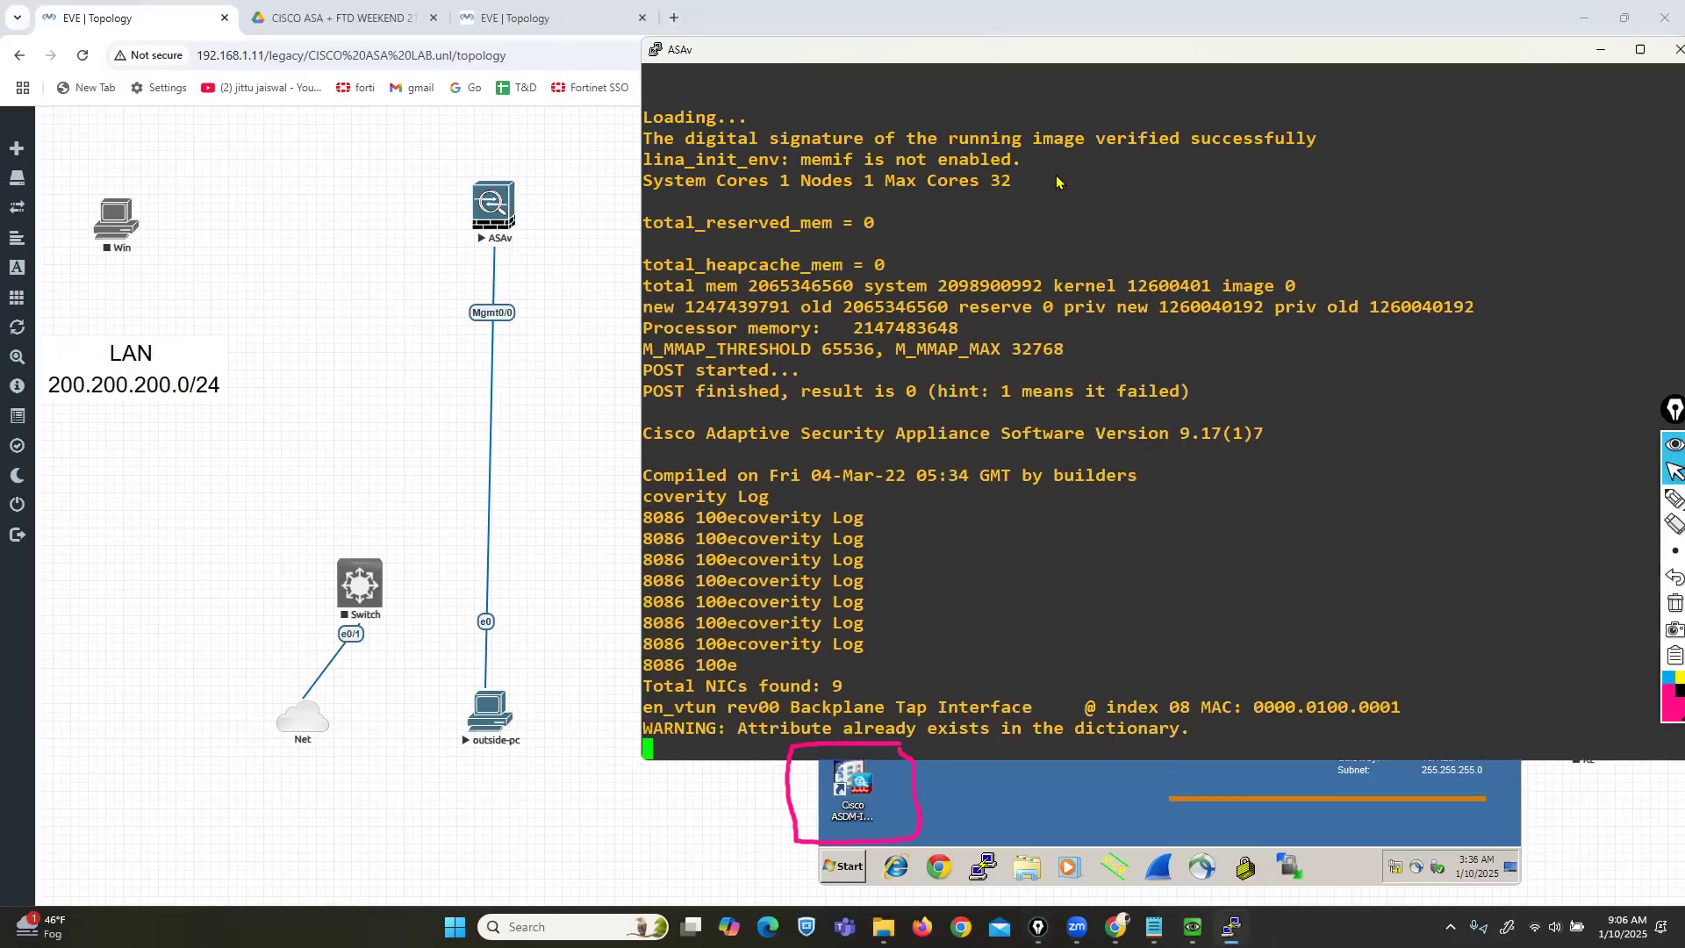
Close the PaloAlto lab in the third browser tab.
{"action": "left_click", "coordinate": [550, 18]}
{"action": "mouse_move", "coordinate": [68, 578]}
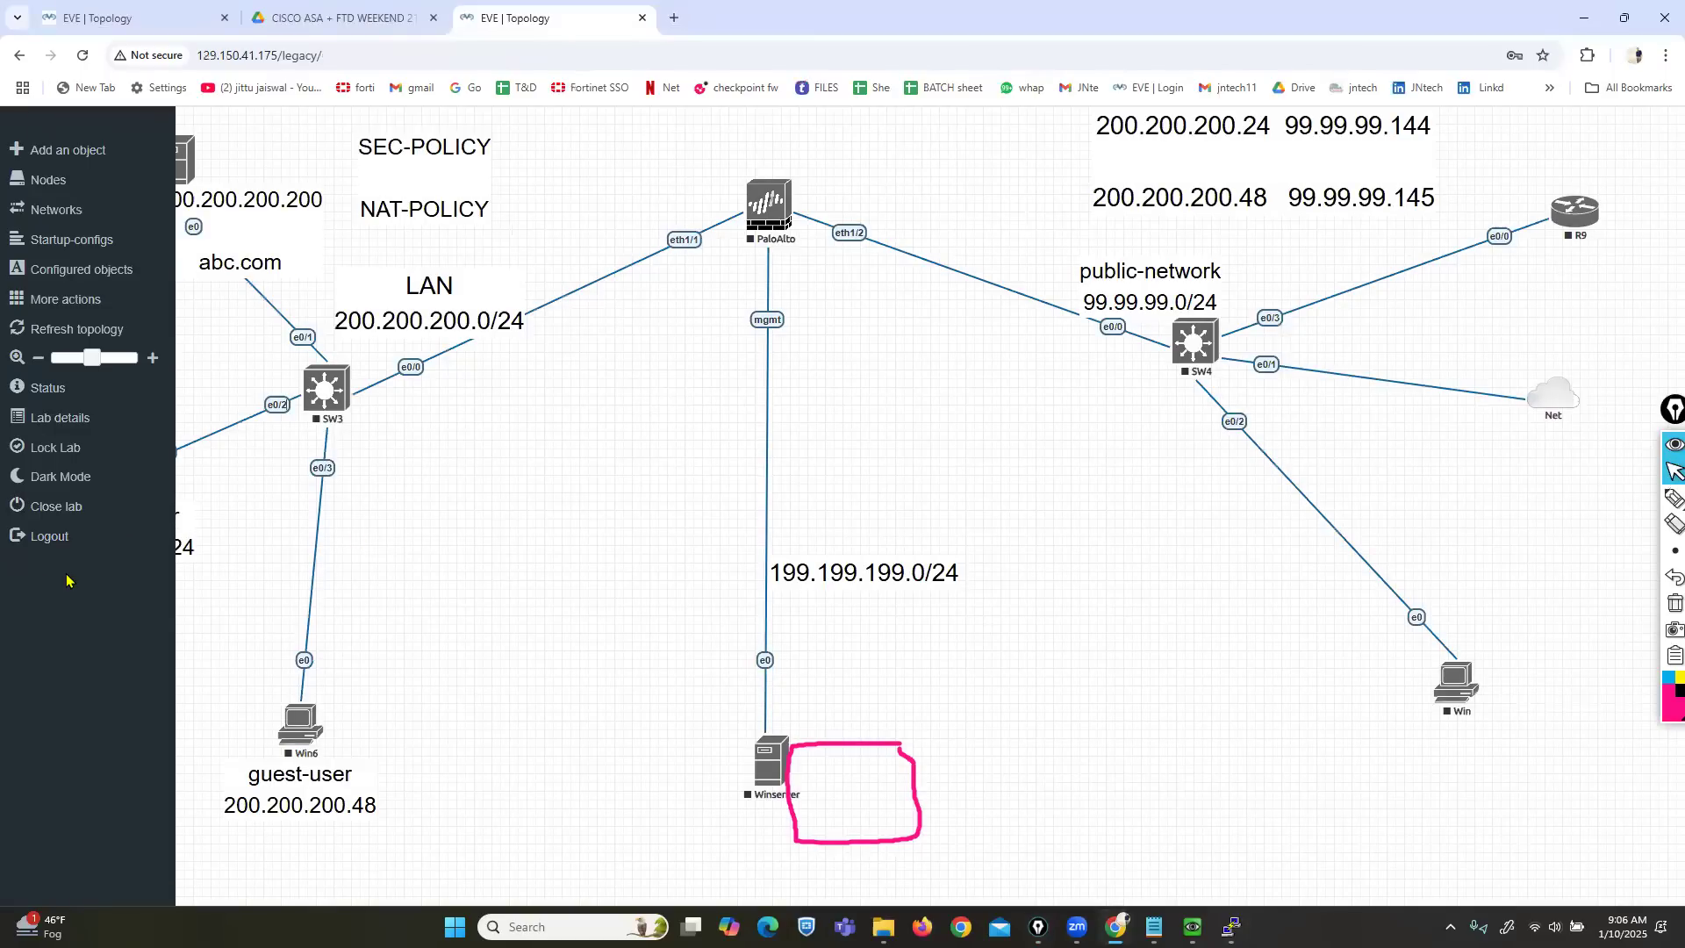
{"action": "left_click", "coordinate": [88, 509]}
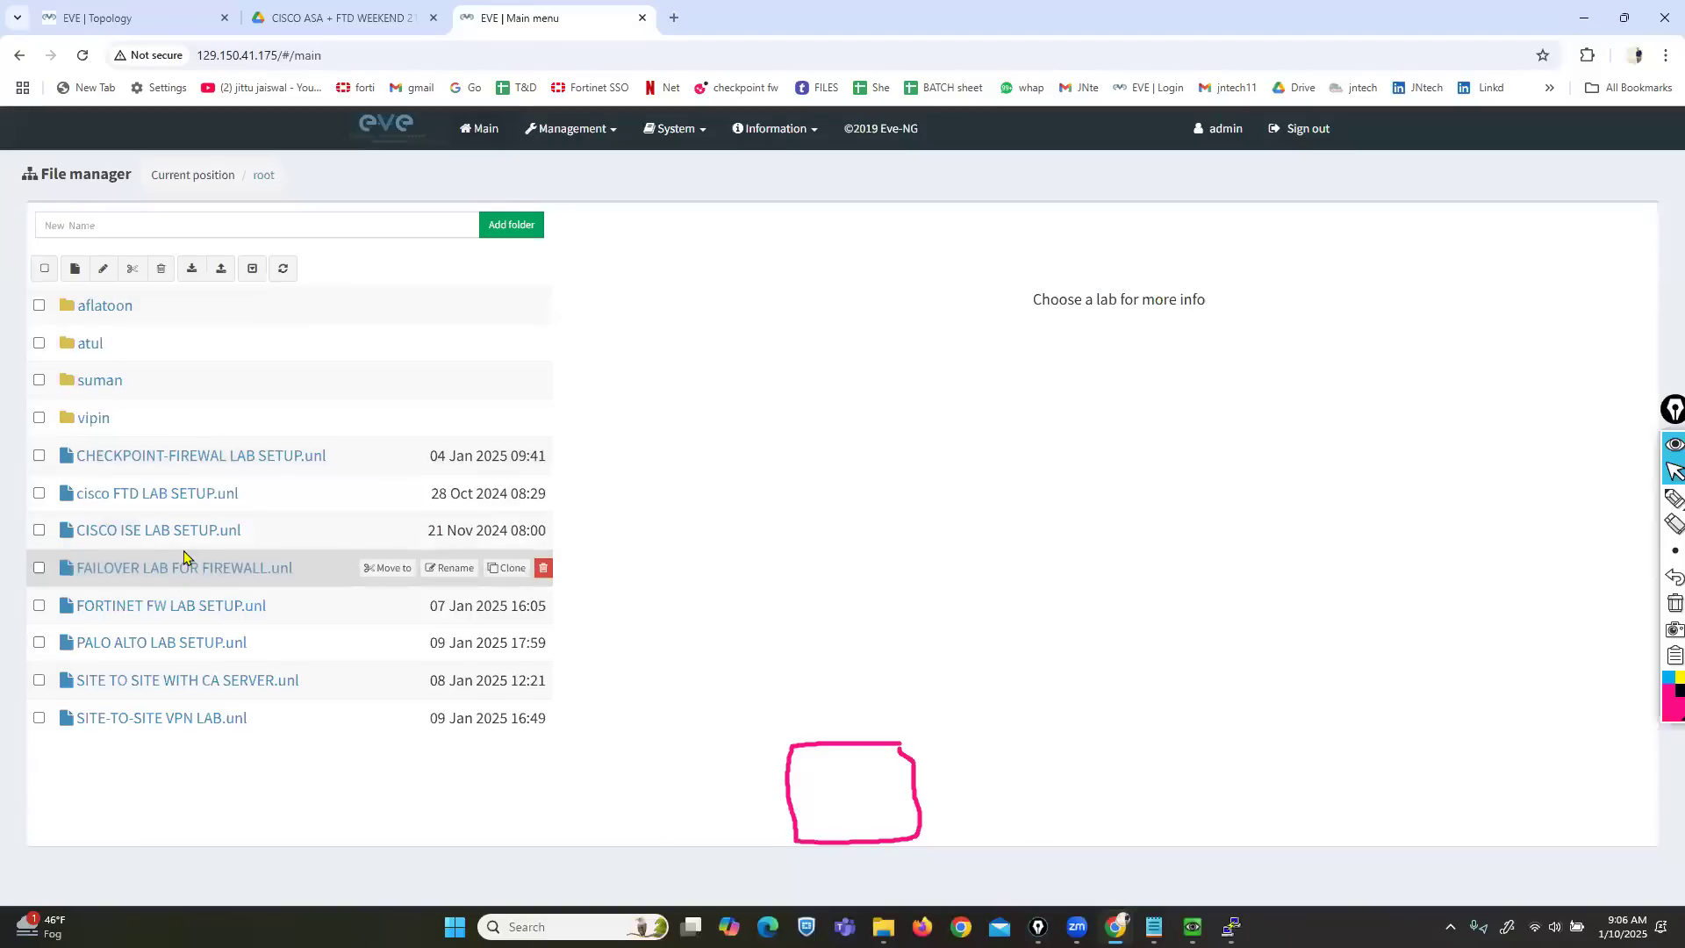
Open cisco FTD LAB SETUP.unl and mark its FTD and FMC nodes with the pen.
{"action": "left_click", "coordinate": [176, 493]}
{"action": "left_click", "coordinate": [641, 732]}
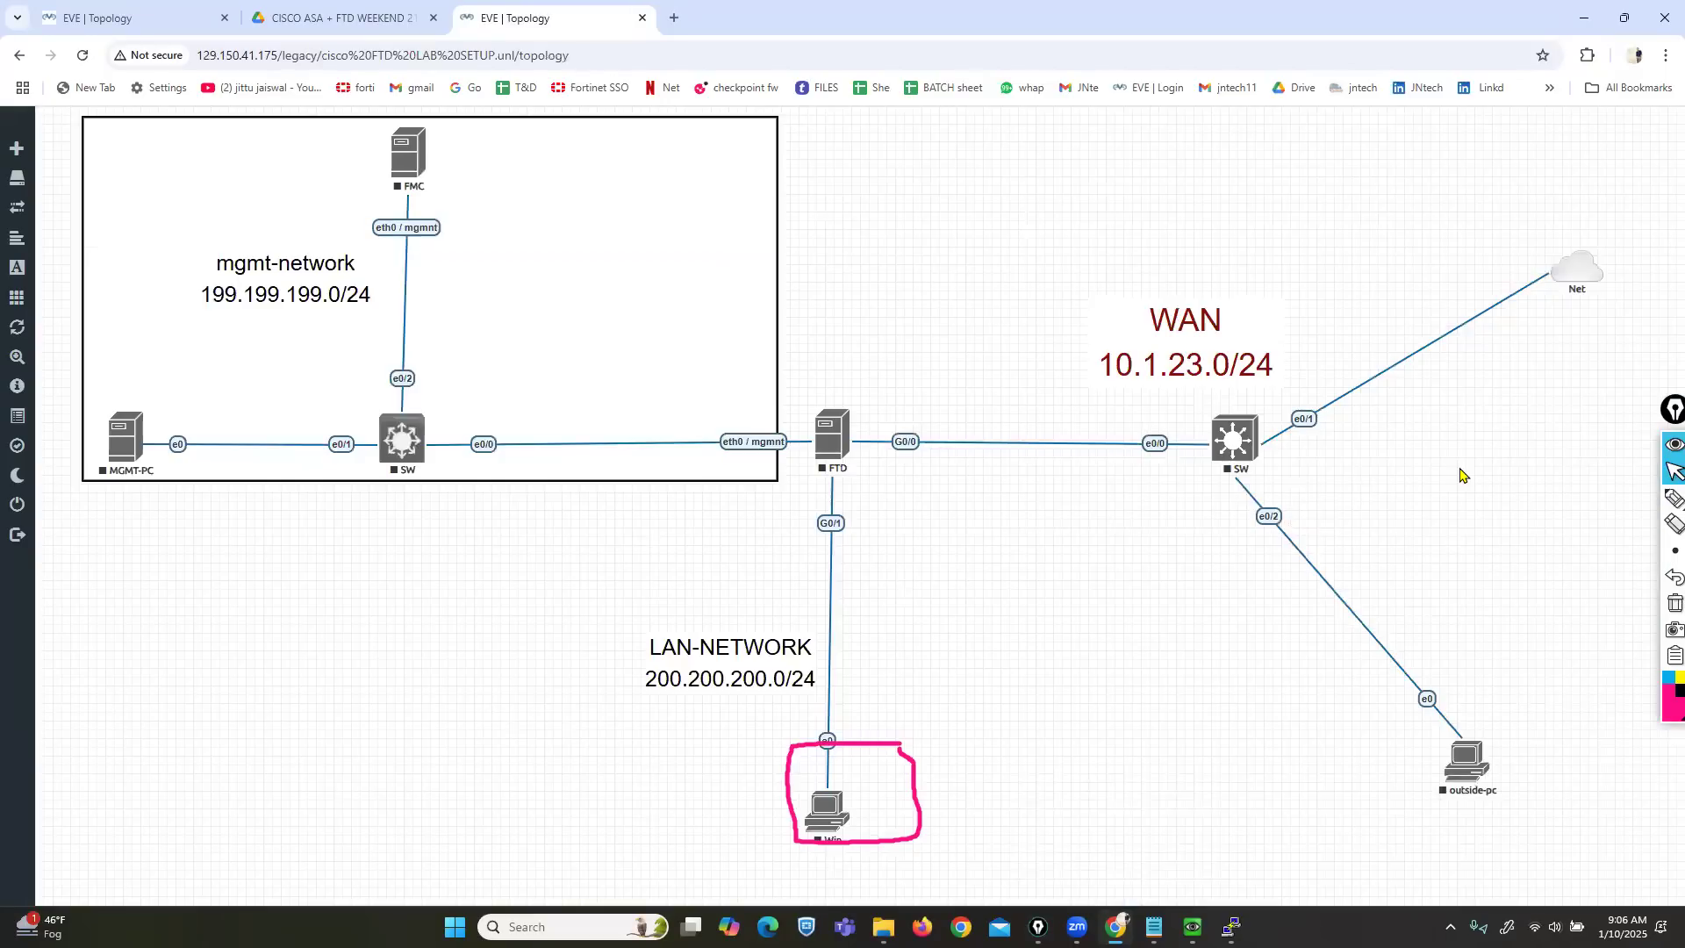
{"action": "left_click", "coordinate": [1672, 498]}
{"action": "mouse_move", "coordinate": [858, 392]}
{"action": "left_mouse_down"}
{"action": "mouse_move", "coordinate": [812, 402]}
{"action": "mouse_move", "coordinate": [818, 482]}
{"action": "mouse_move", "coordinate": [893, 439]}
{"action": "mouse_move", "coordinate": [875, 397]}
{"action": "left_mouse_up"}
{"action": "mouse_move", "coordinate": [468, 101]}
{"action": "left_mouse_down"}
{"action": "mouse_move", "coordinate": [338, 191]}
{"action": "mouse_move", "coordinate": [525, 254]}
{"action": "mouse_move", "coordinate": [471, 106]}
{"action": "left_mouse_up"}
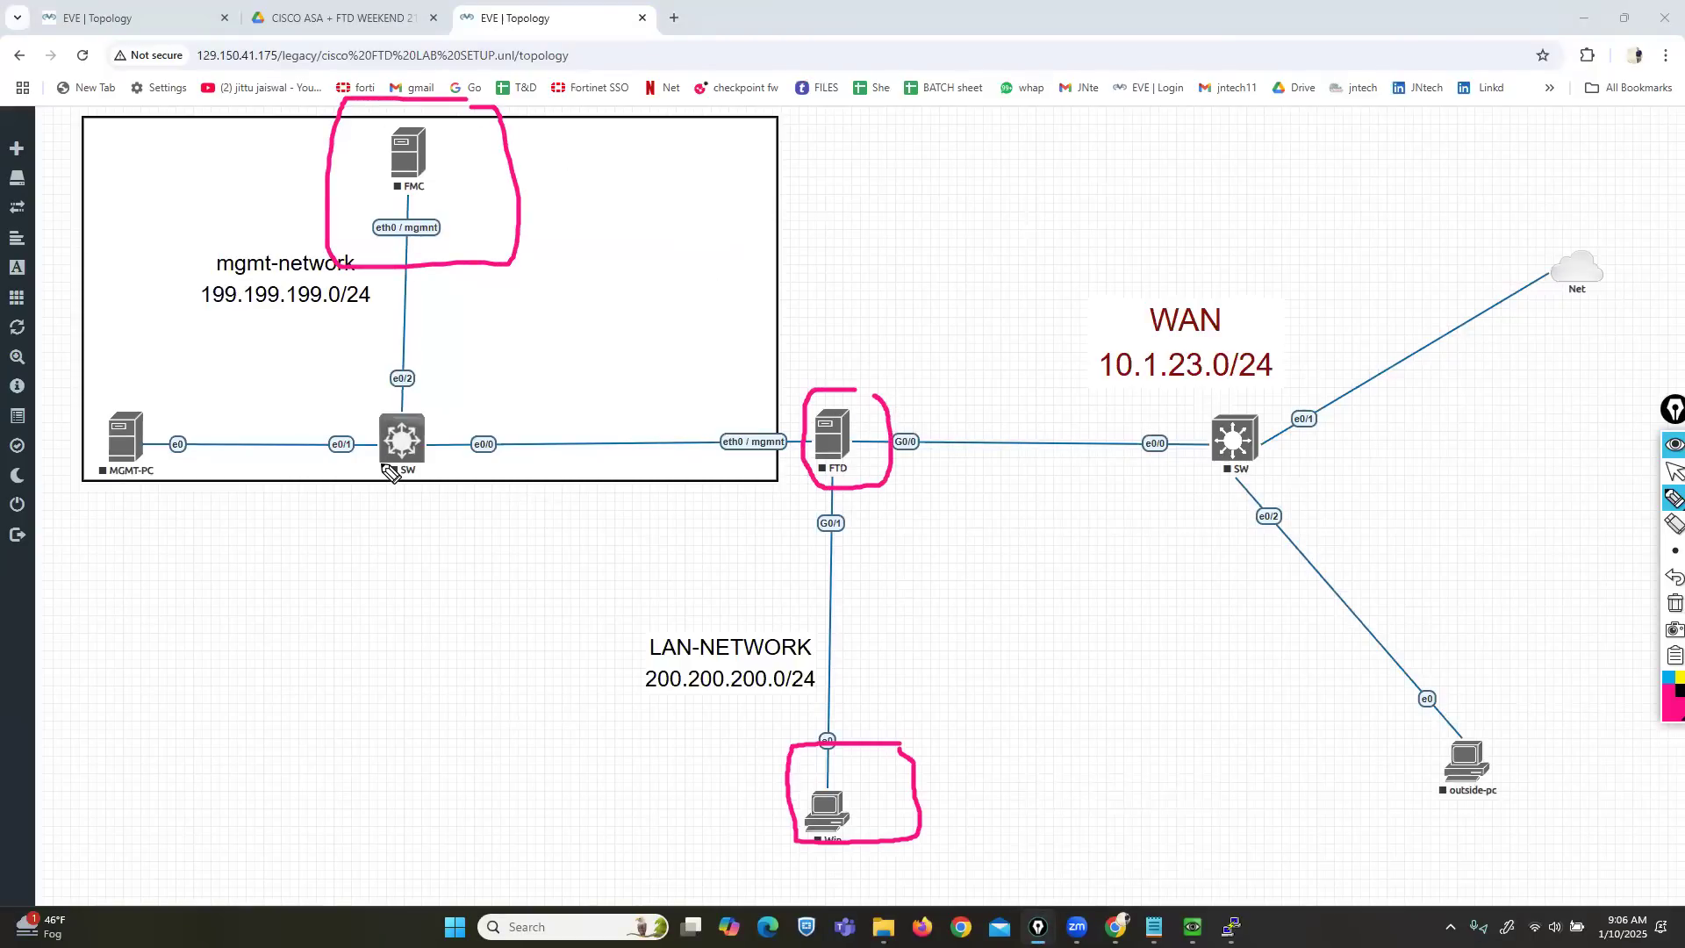
{"action": "mouse_move", "coordinate": [854, 377]}
{"action": "left_mouse_down"}
{"action": "mouse_move", "coordinate": [869, 386]}
{"action": "mouse_move", "coordinate": [941, 338]}
{"action": "left_mouse_up"}
{"action": "mouse_move", "coordinate": [452, 156]}
{"action": "left_mouse_down"}
{"action": "mouse_move", "coordinate": [478, 165]}
{"action": "mouse_move", "coordinate": [599, 102]}
{"action": "left_mouse_up"}
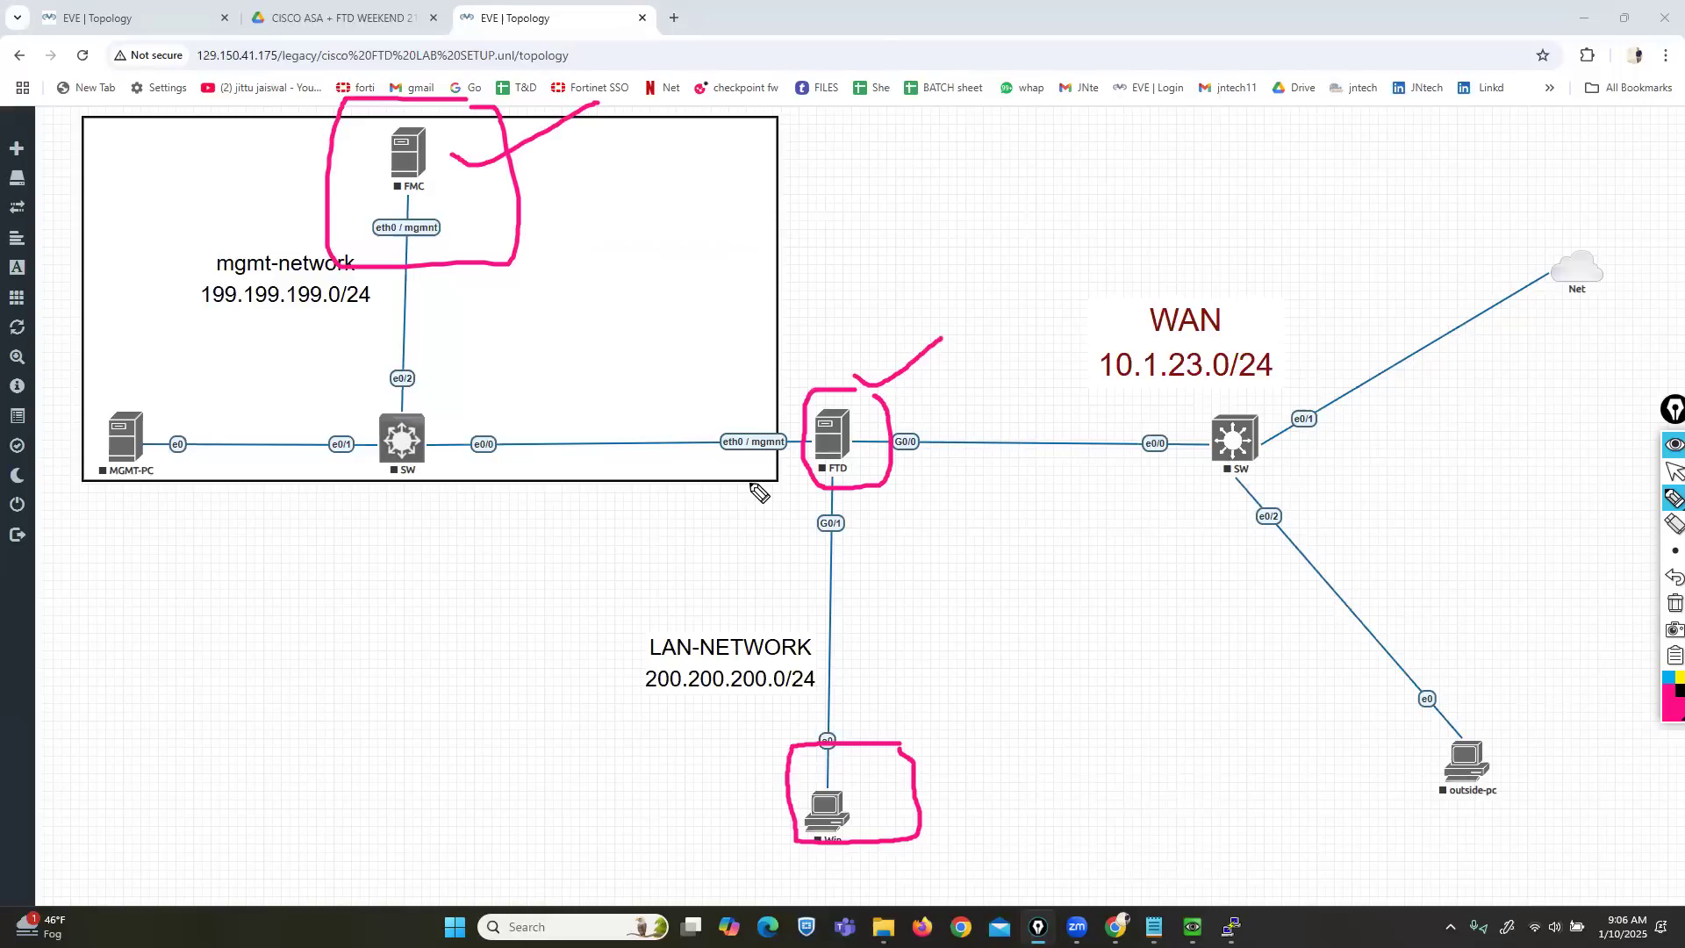
Clear the annotations and return to the CISCO ASA LAB tab.
{"action": "left_click", "coordinate": [1674, 603]}
{"action": "left_click", "coordinate": [1666, 474]}
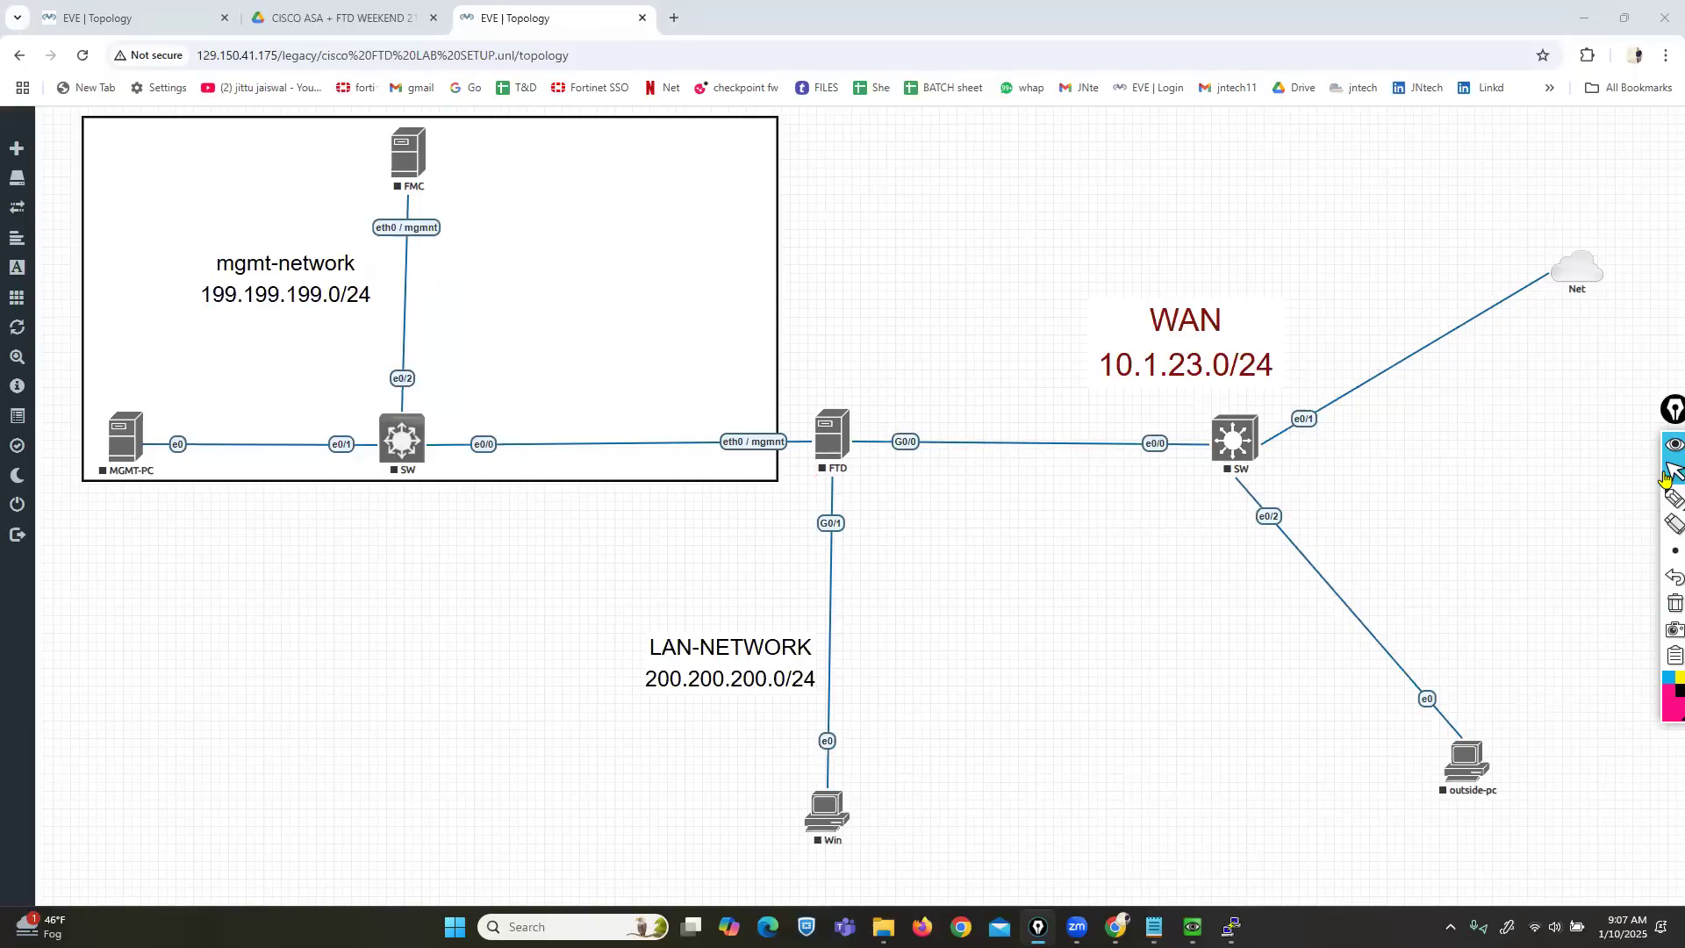
{"action": "left_click", "coordinate": [210, 14]}
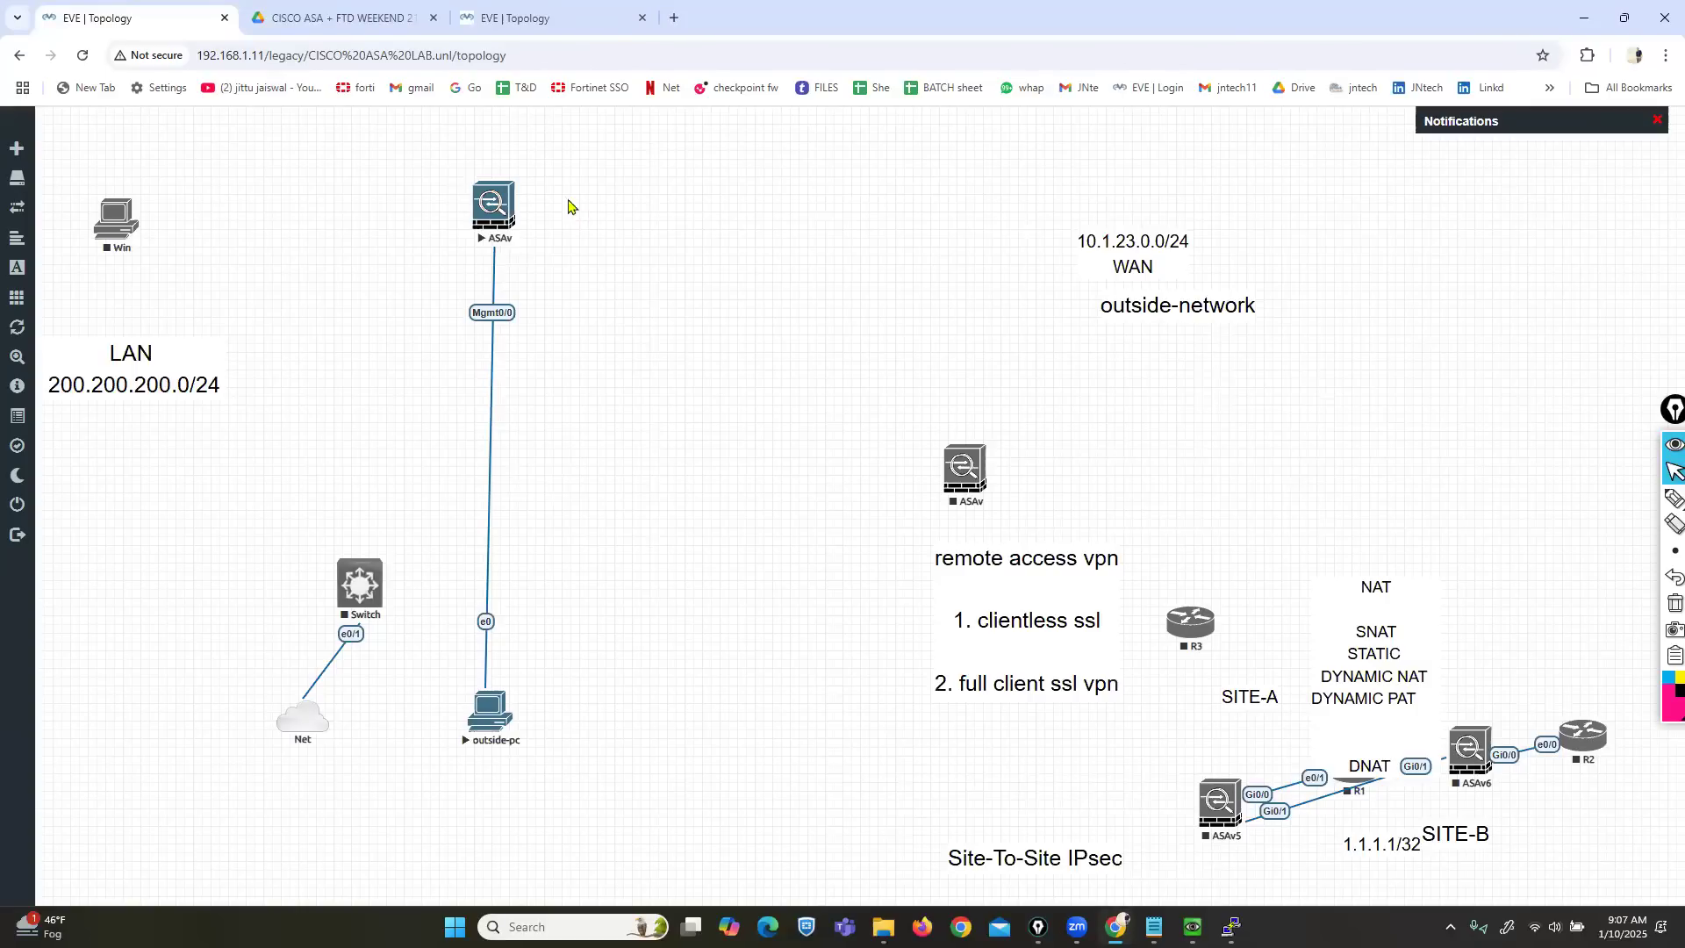
Check the cisco FTD LAB SETUP tab, then return to the CISCO ASA LAB topology.
{"action": "left_click", "coordinate": [516, 18]}
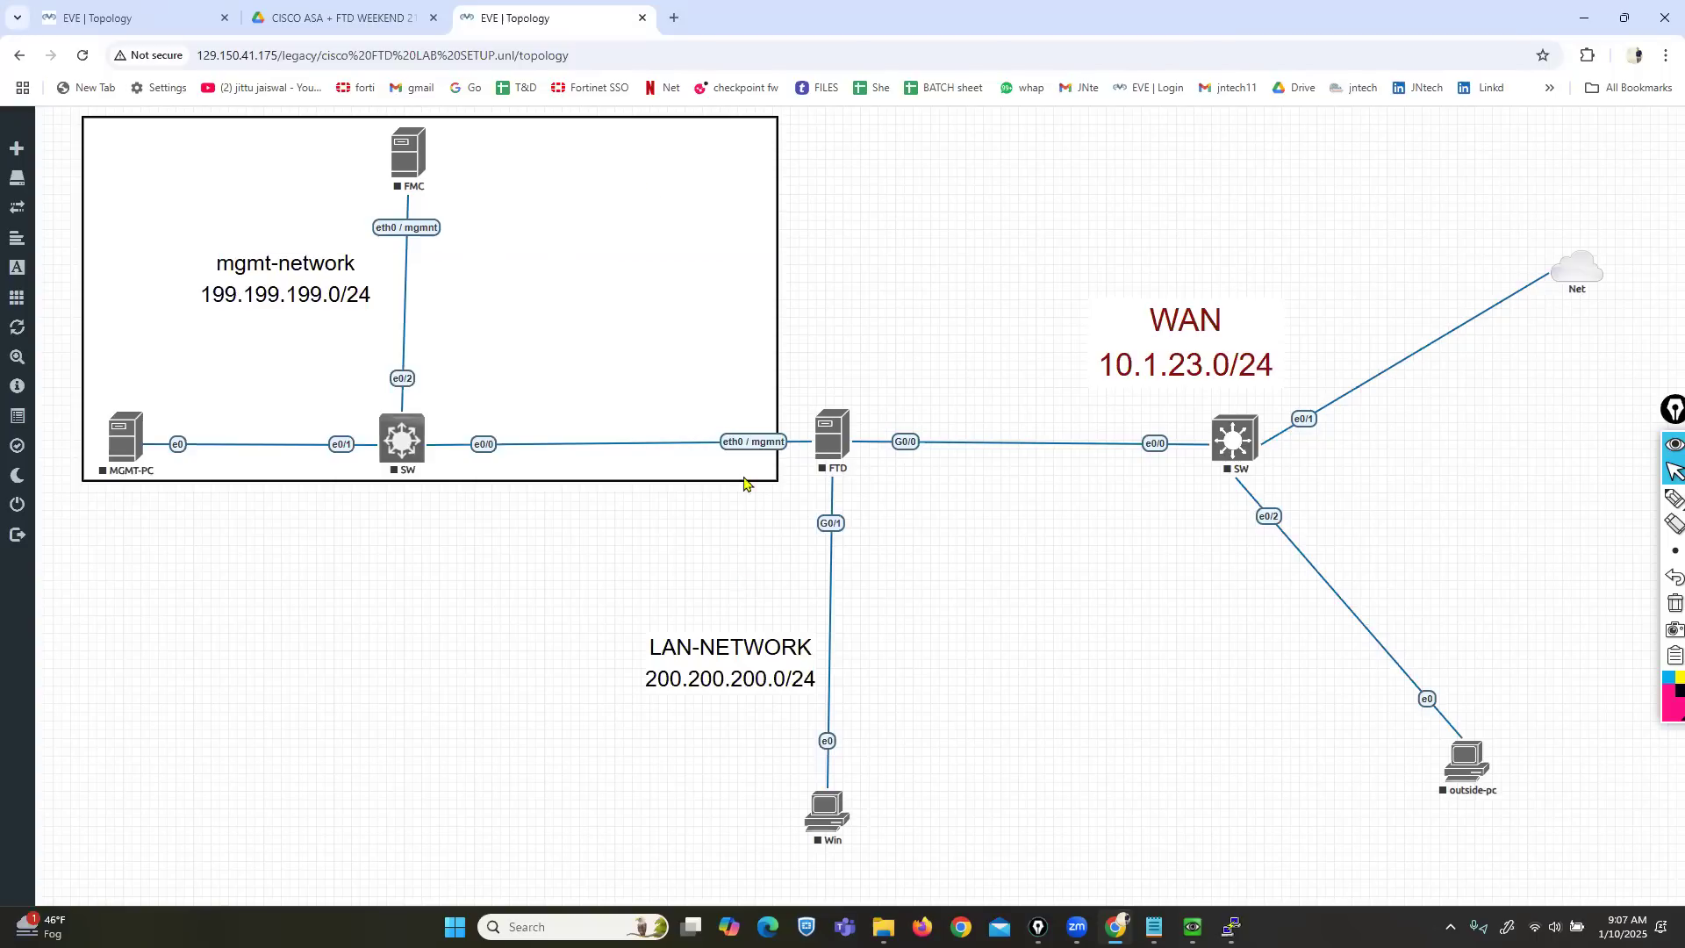
{"action": "left_click", "coordinate": [118, 18]}
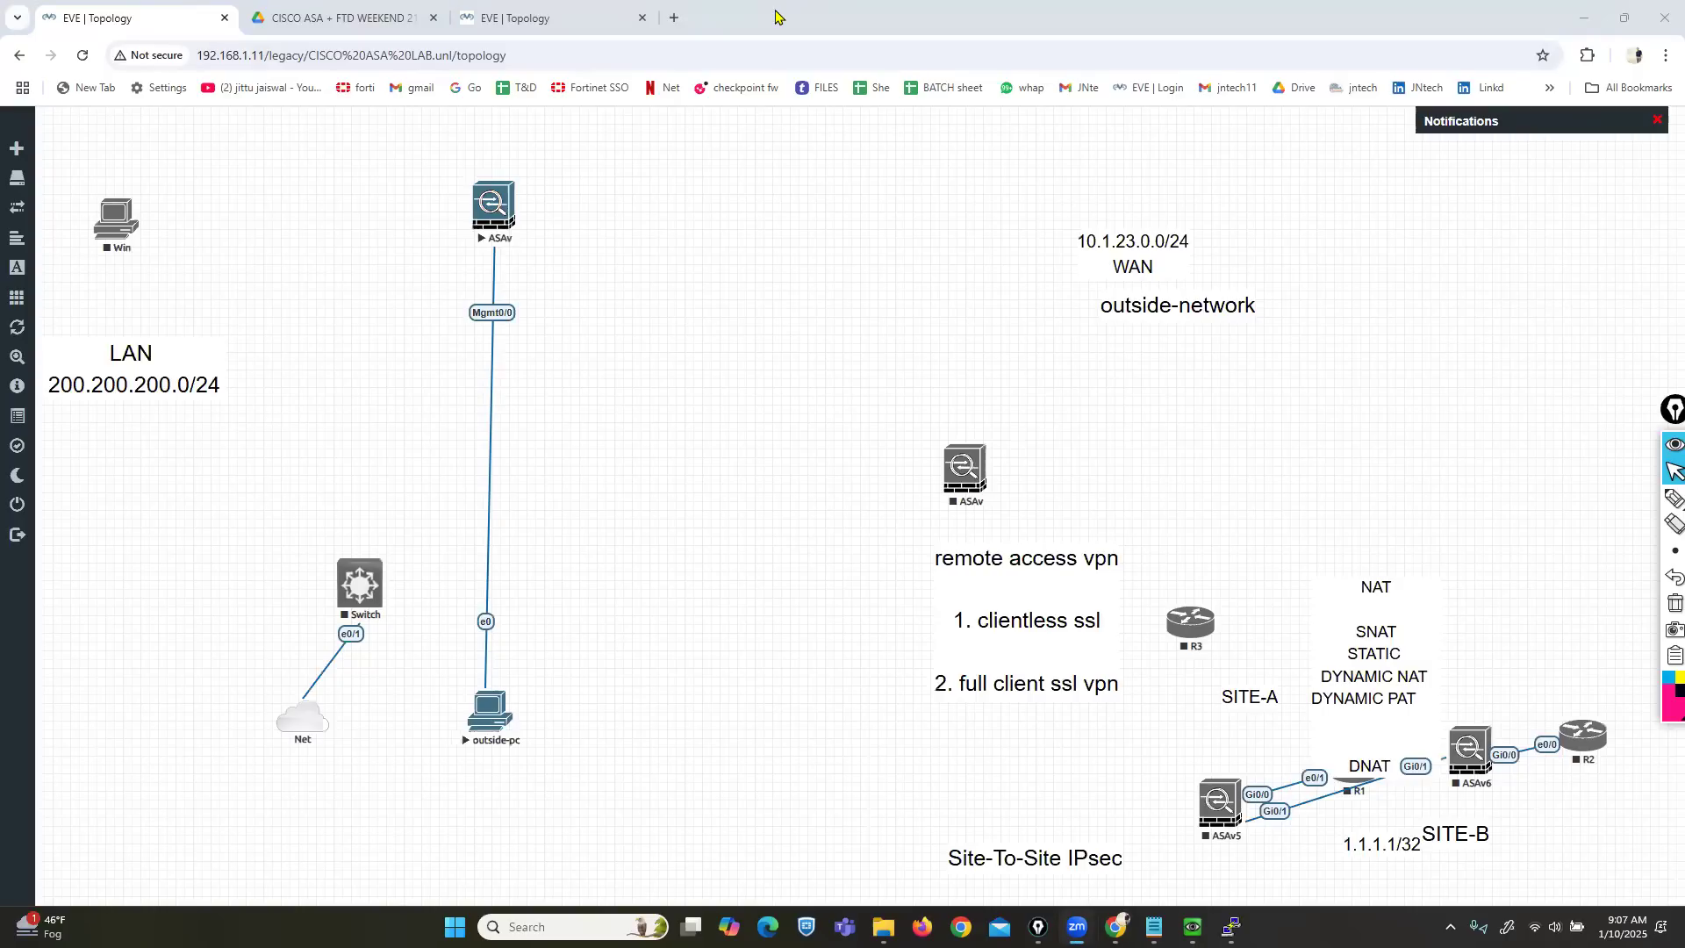
In the ASAv console, run enable and submit a two-character enable password.
{"action": "left_click", "coordinate": [1231, 927]}
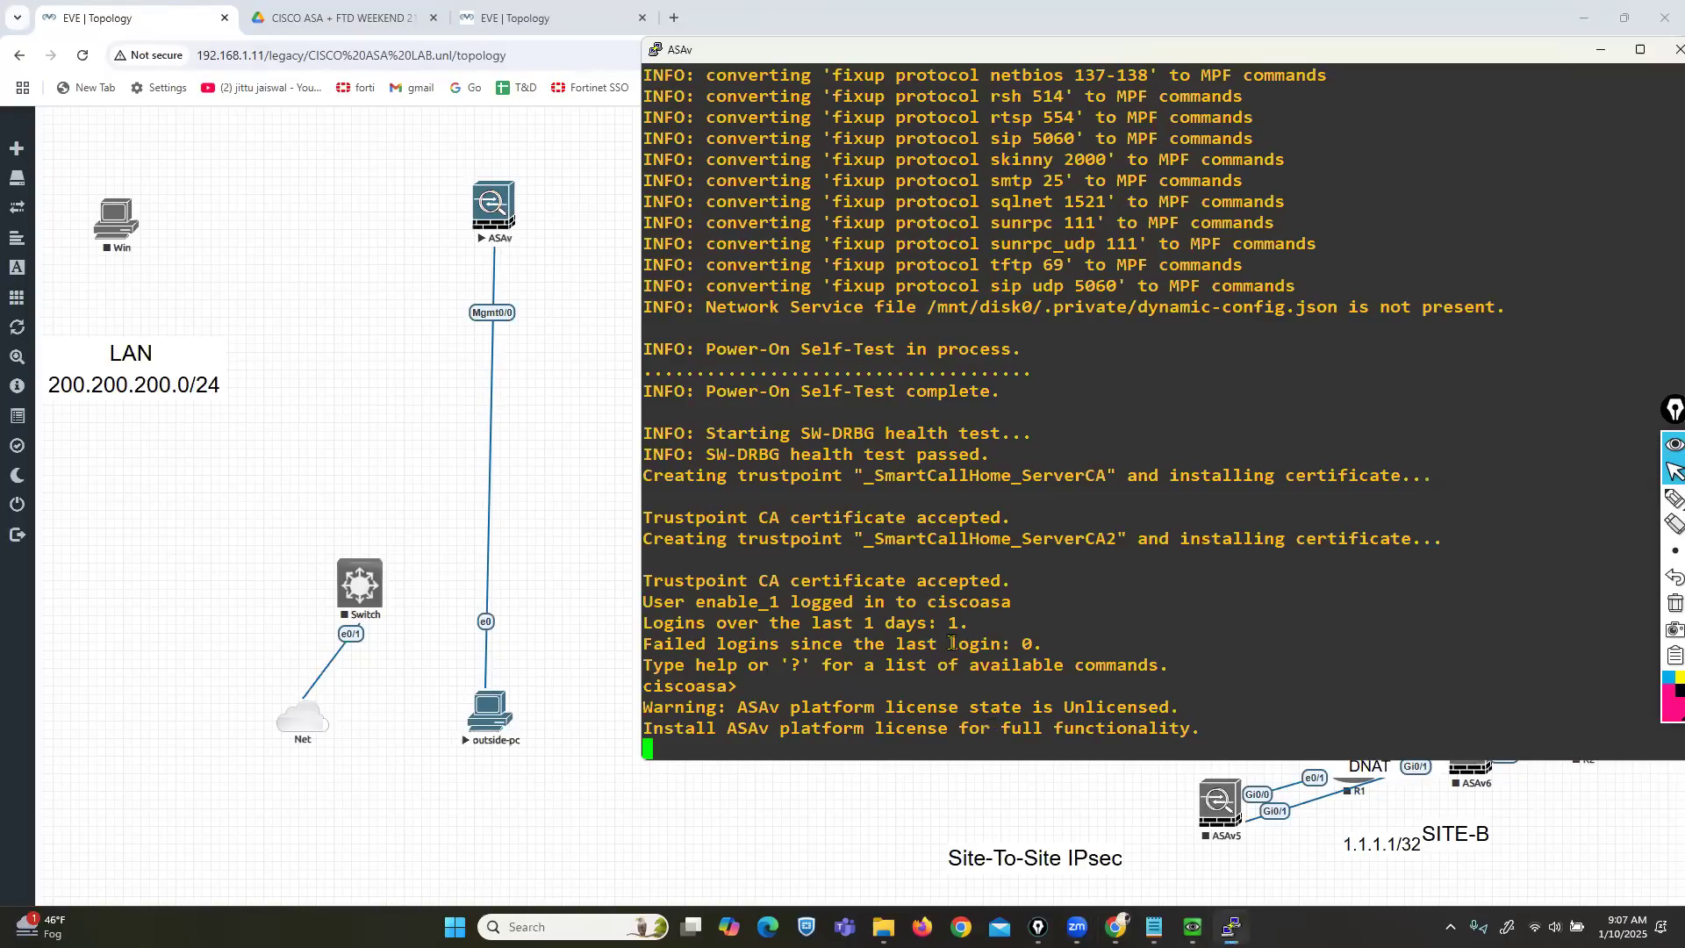
{"action": "left_click_drag", "start_coordinate": [792, 60], "coordinate": [699, 31]}
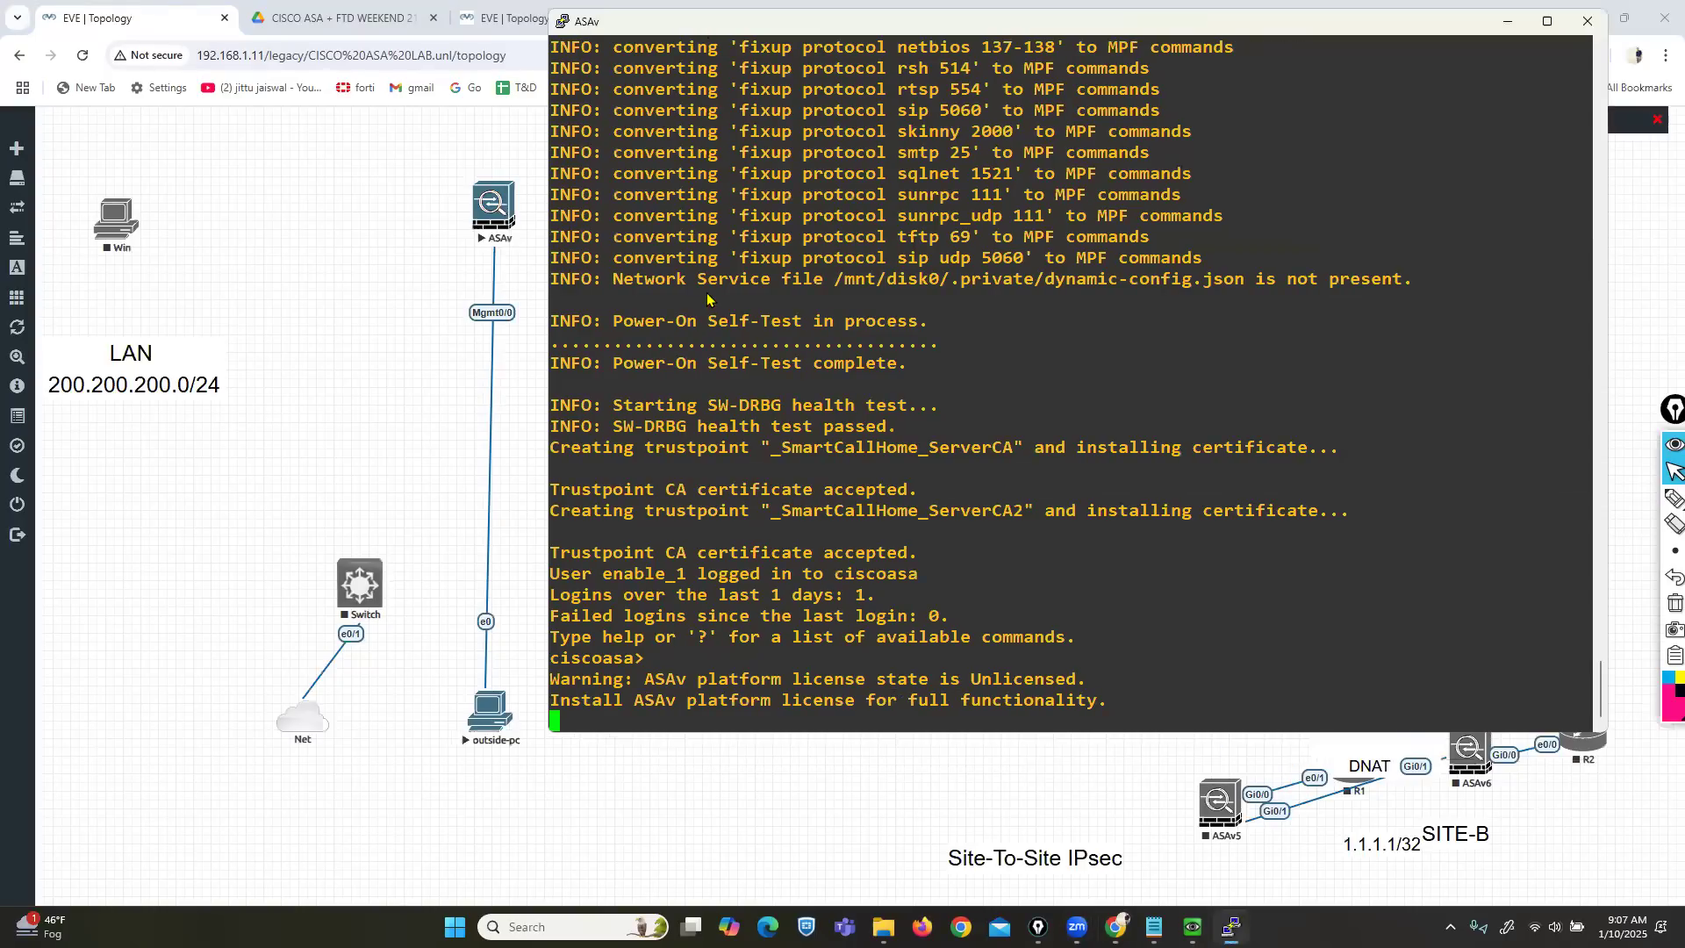
{"action": "key", "text": "Return"}
{"action": "key", "text": "Return"}
{"action": "key", "text": "Return"}
{"action": "type", "text": "ena"}
{"action": "key", "text": "Tab"}
{"action": "key", "text": "Return"}
{"action": "key", "text": "Return"}
{"action": "type", "text": "**"}
{"action": "key", "text": "Return"}
{"action": "key", "text": "Return"}
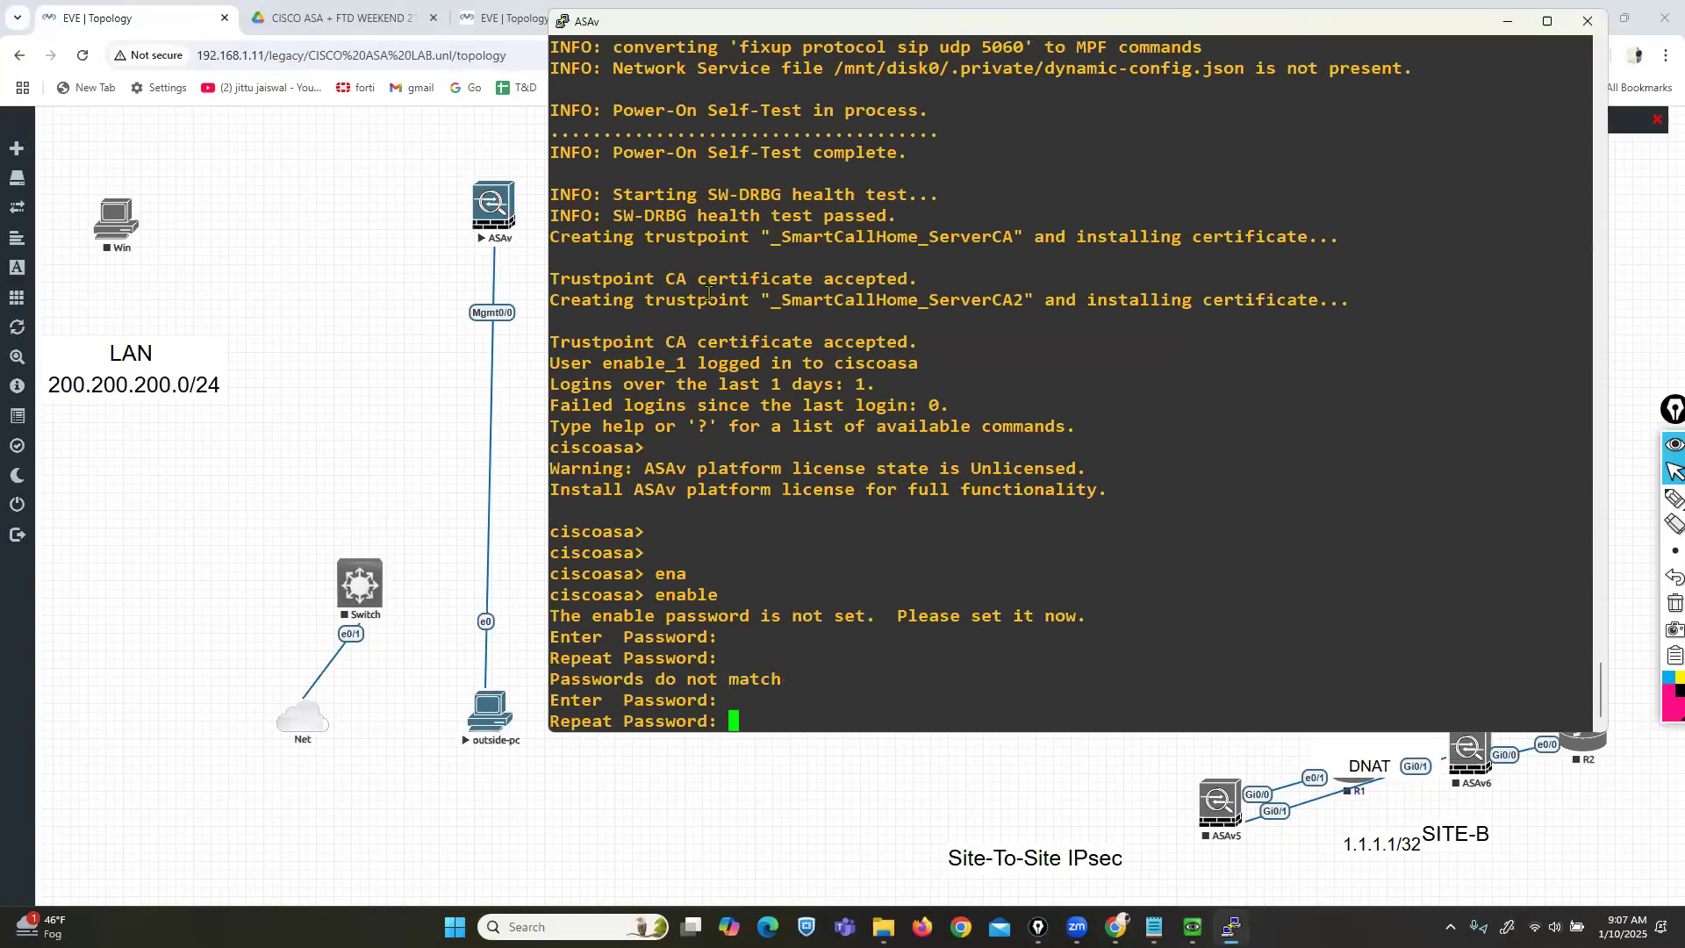
{"action": "key", "text": "Return"}
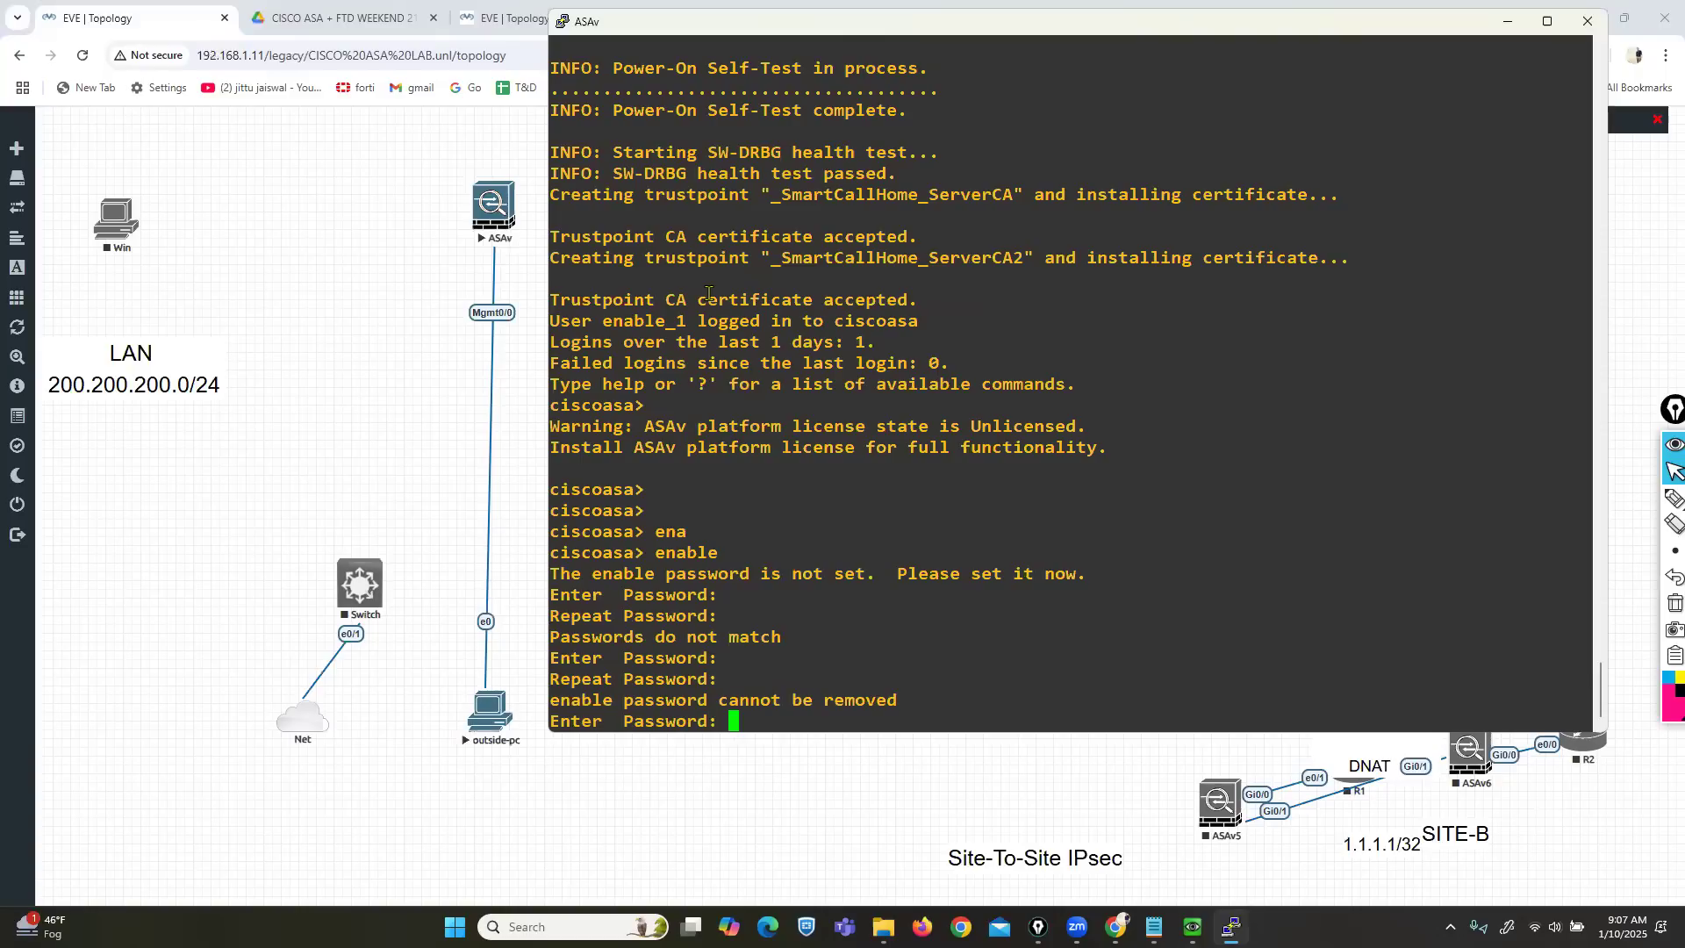
Retry the enable password with eight- then six-character entries, then close the console.
{"action": "type", "text": "********"}
{"action": "key", "text": "Return"}
{"action": "type", "text": "********"}
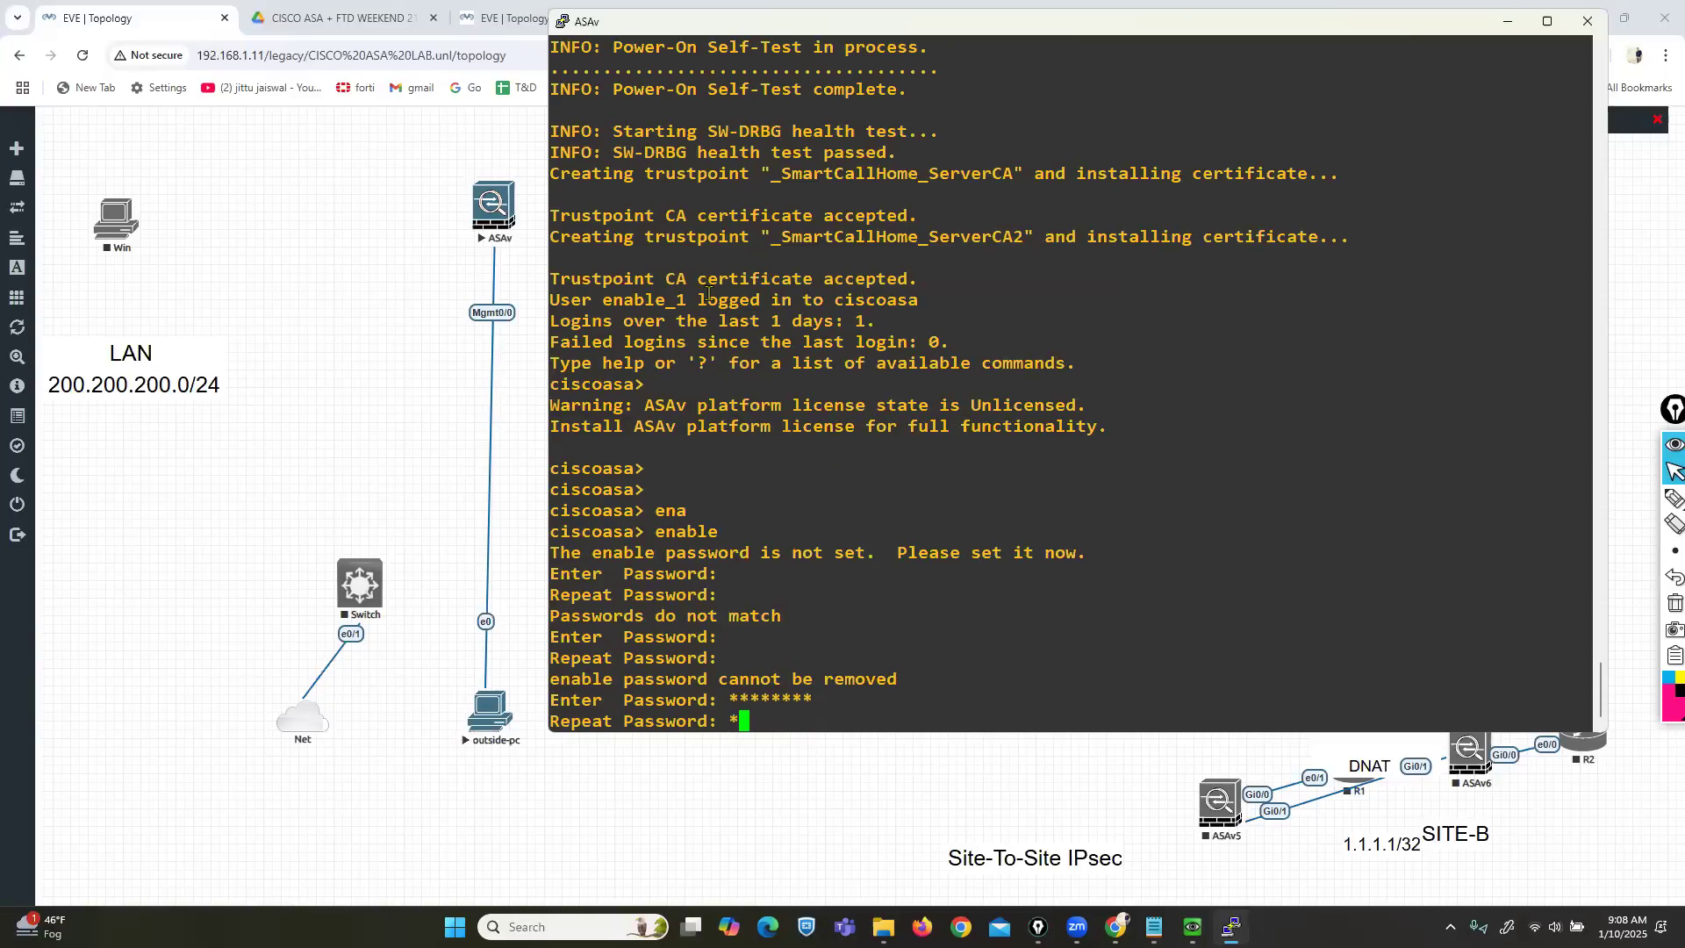
{"action": "key", "text": "Return"}
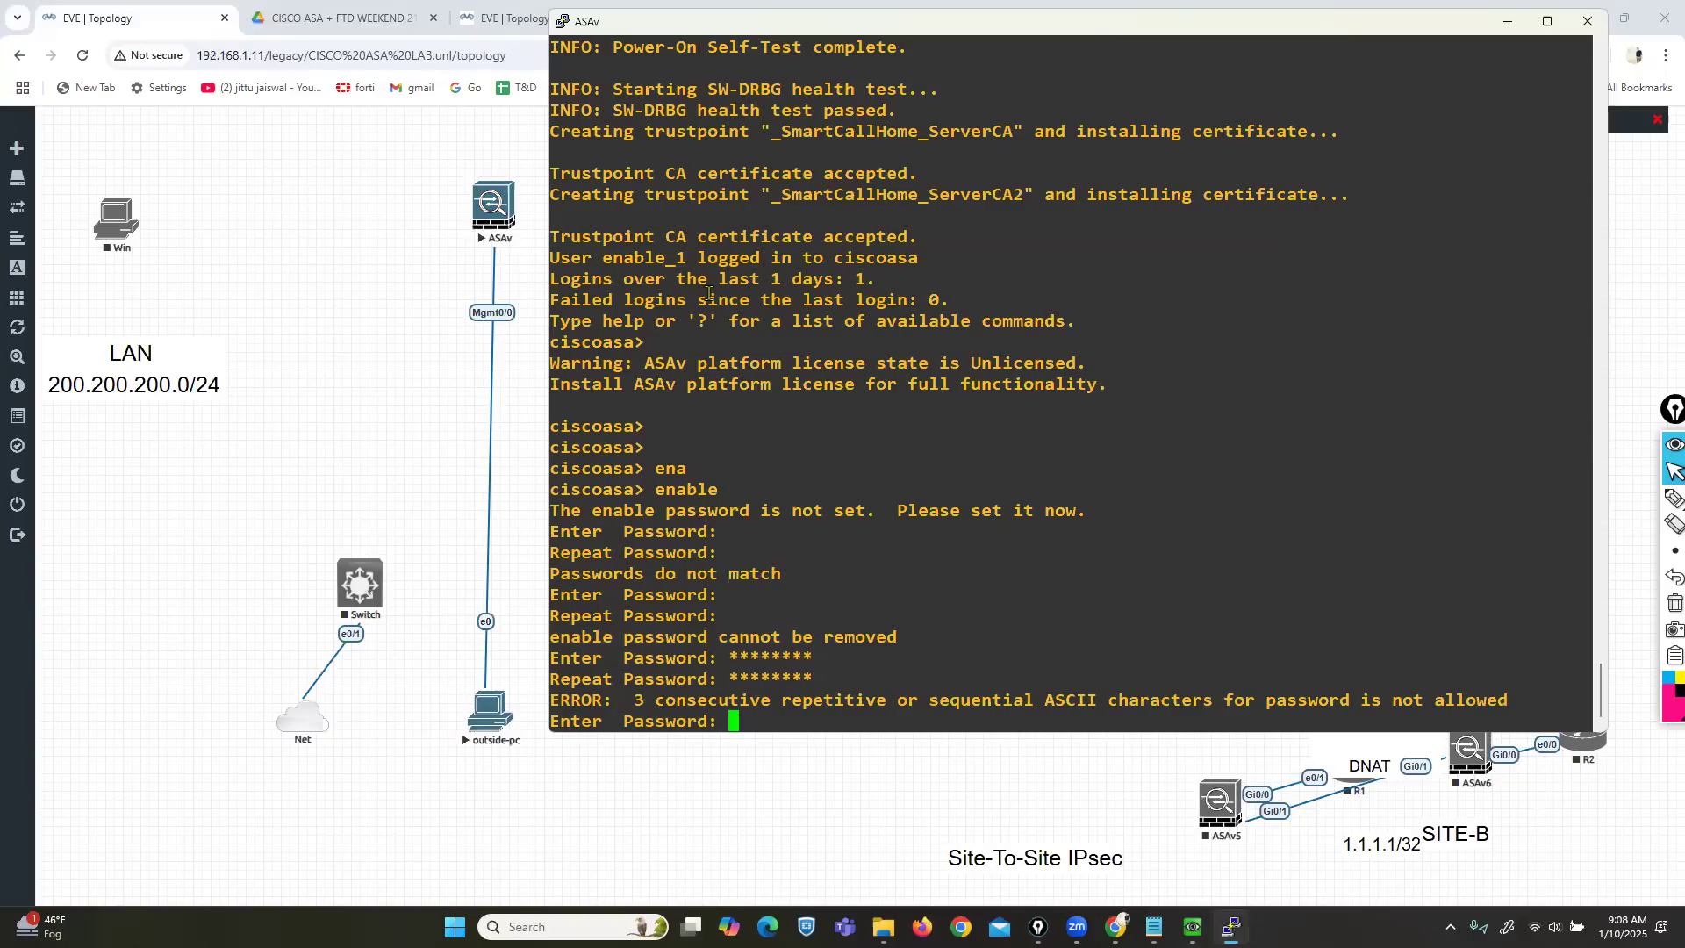
{"action": "type", "text": "******"}
{"action": "key", "text": "Return"}
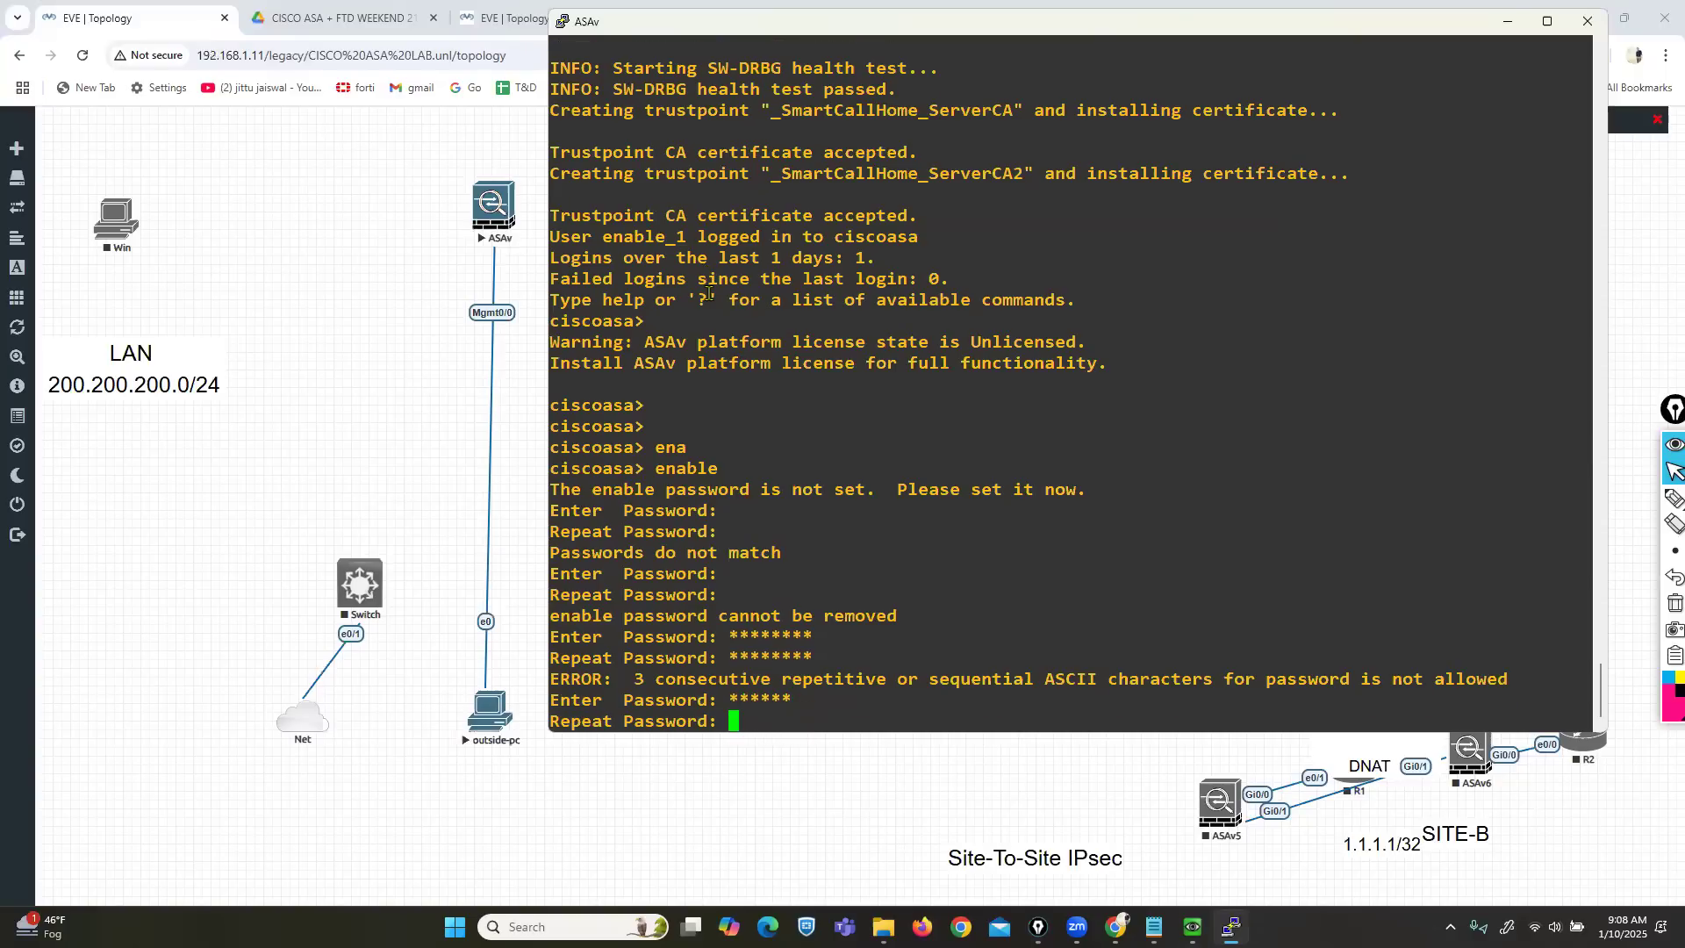
{"action": "type", "text": "******"}
{"action": "key", "text": "Return"}
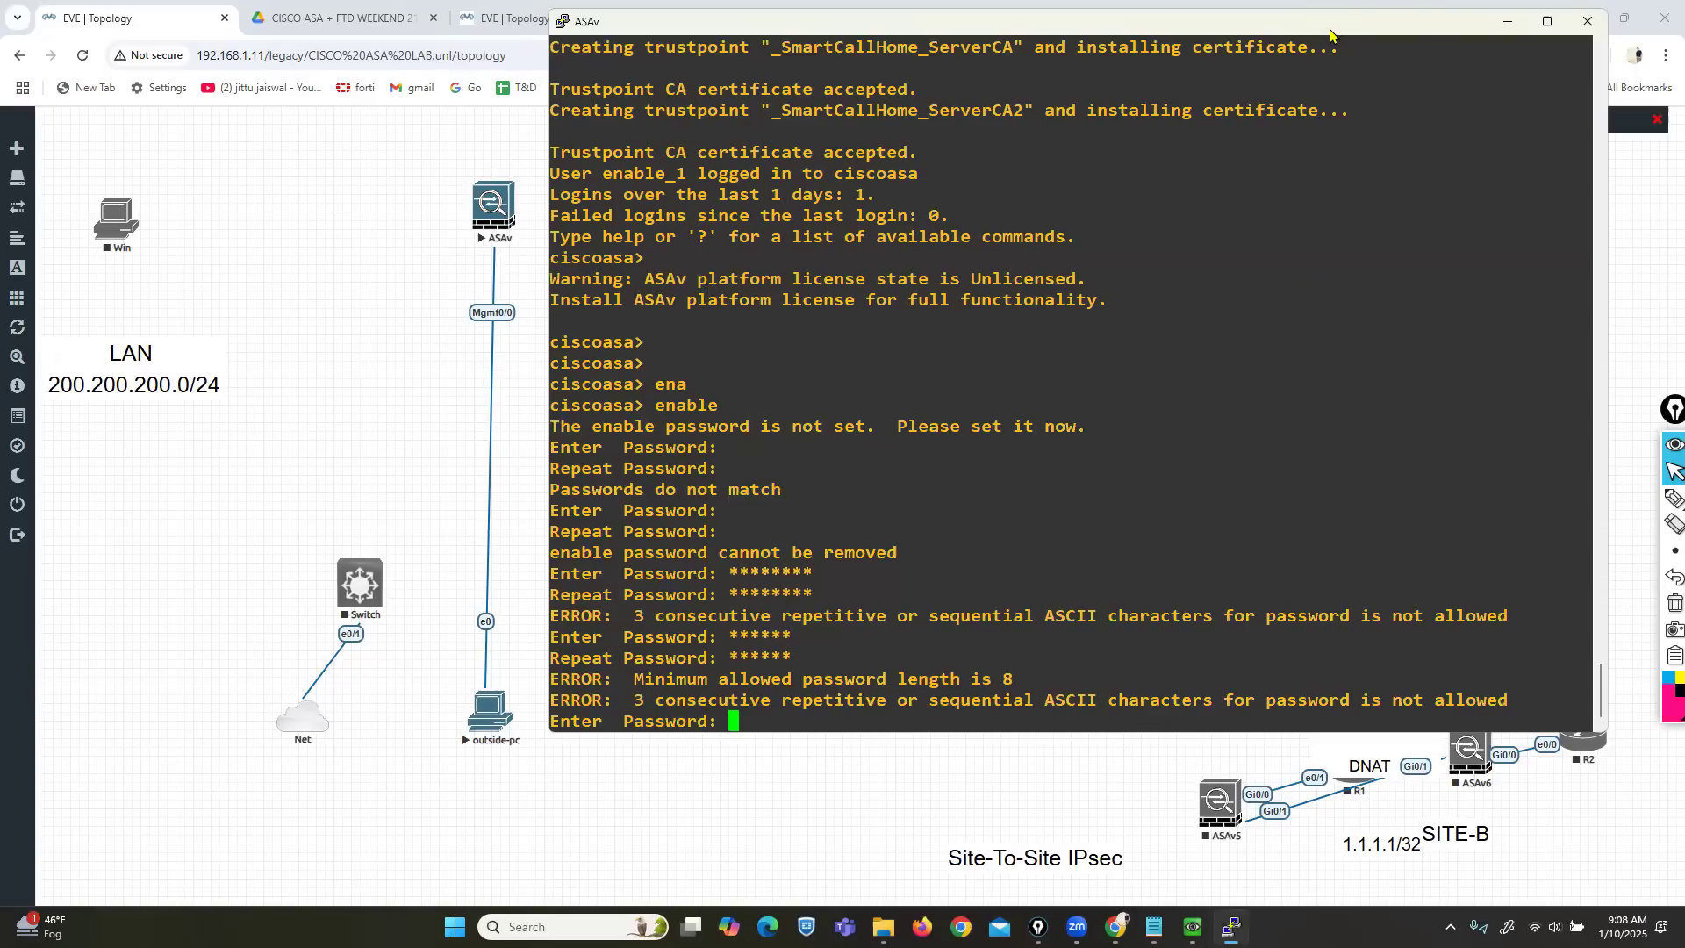
{"action": "left_click_drag", "start_coordinate": [1329, 35], "coordinate": [994, 148]}
{"action": "left_click", "coordinate": [1256, 137]}
Confirm closing the PuTTY session and stop the ASAv and outside-pc nodes.
{"action": "left_click", "coordinate": [868, 529]}
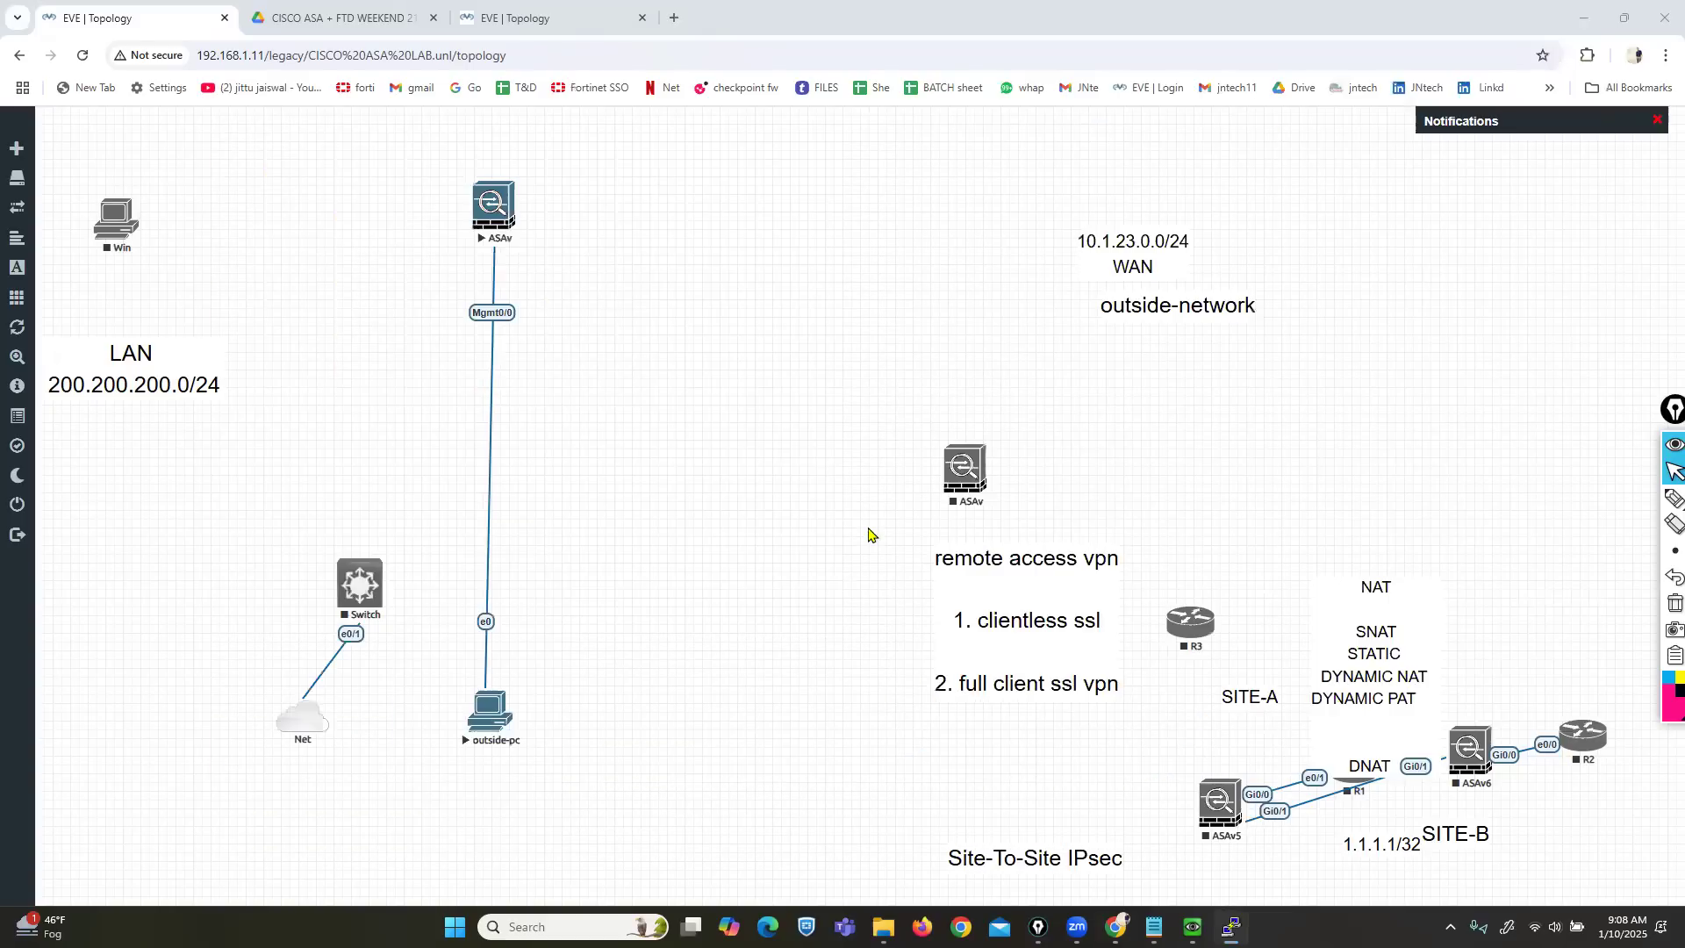
{"action": "right_click", "coordinate": [493, 213]}
{"action": "left_click", "coordinate": [537, 257]}
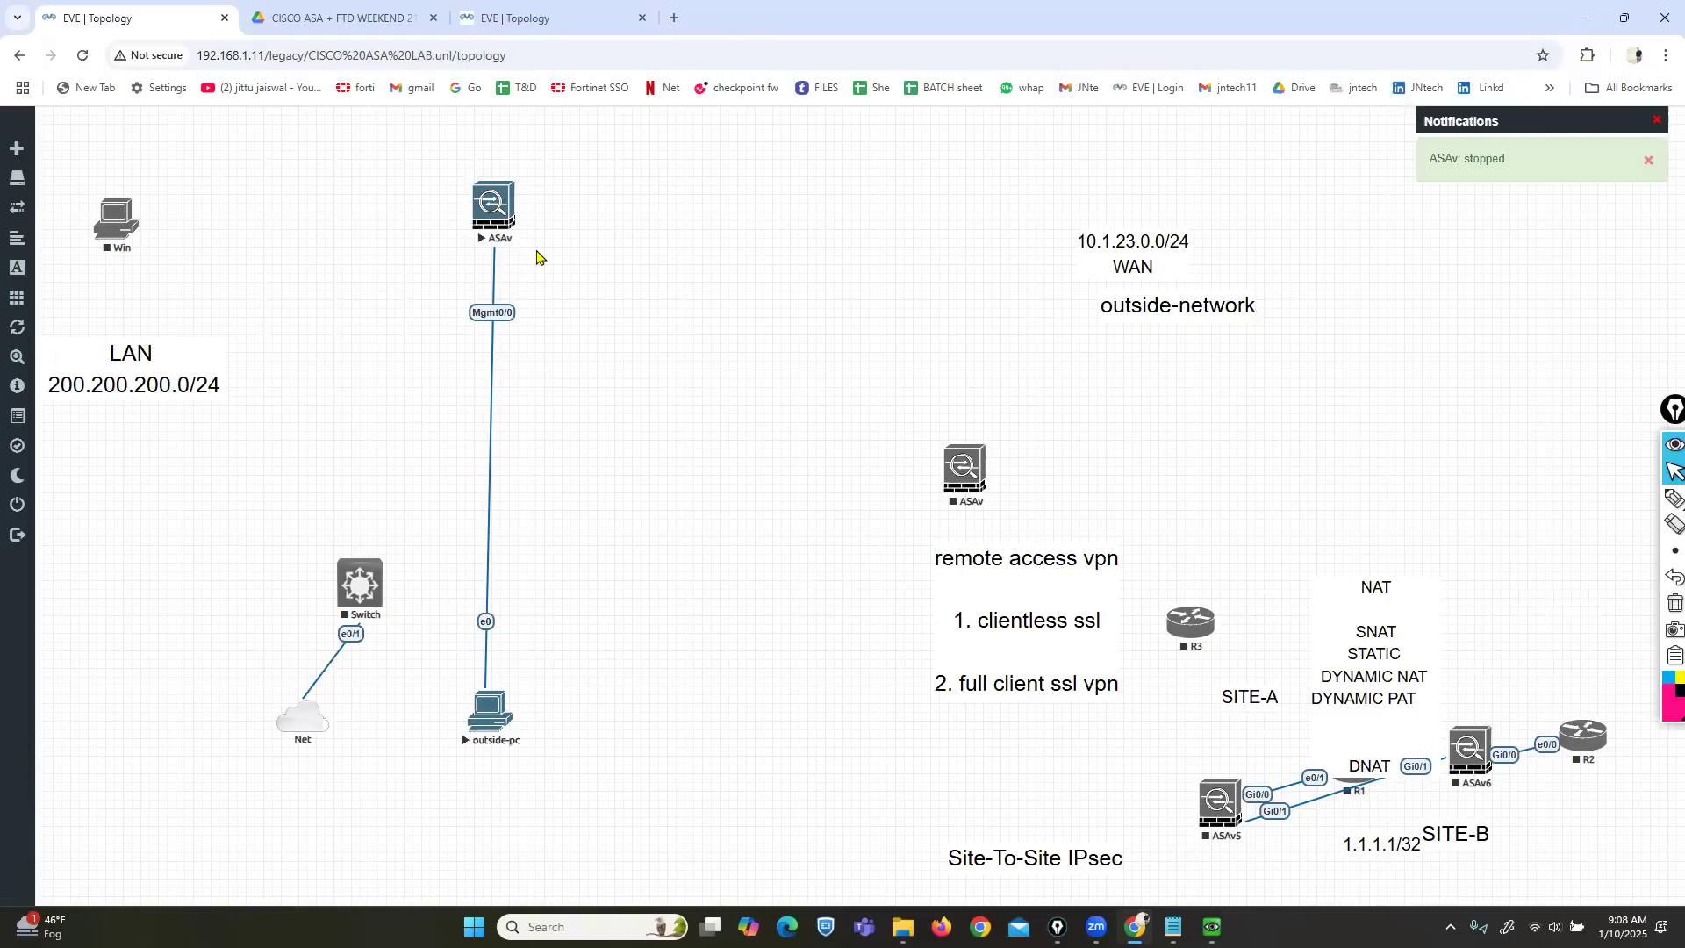
{"action": "right_click", "coordinate": [491, 710]}
{"action": "left_click", "coordinate": [547, 758]}
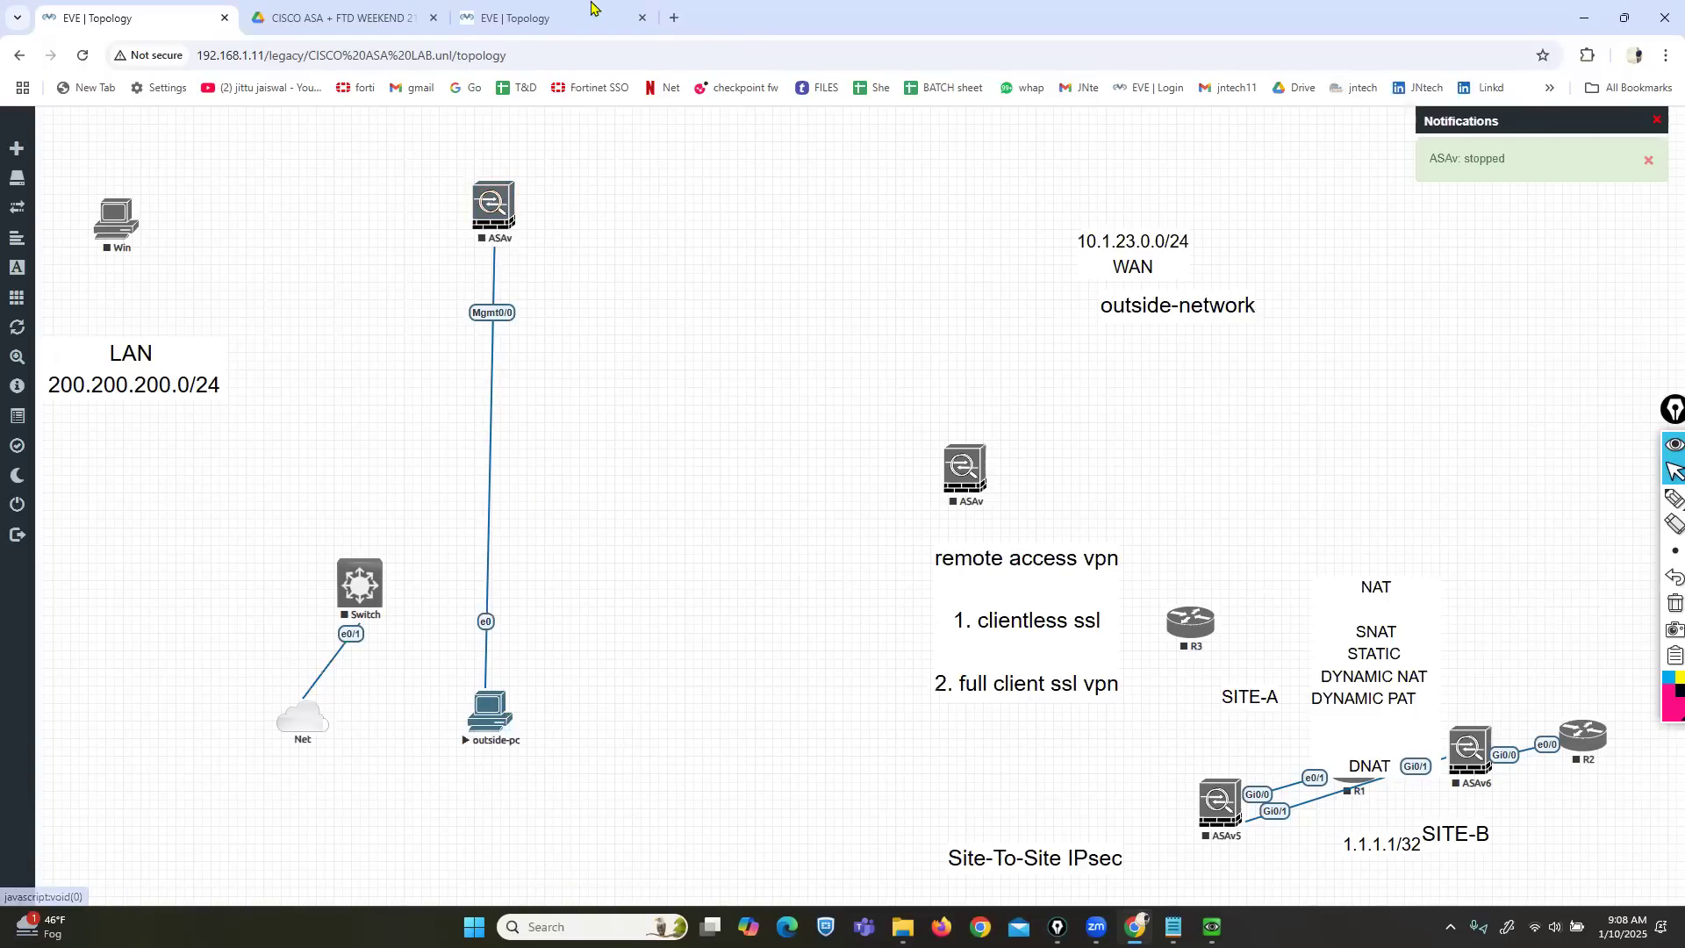
Close the FTD lab in its tab and return to the lab file manager.
{"action": "left_click", "coordinate": [531, 18]}
{"action": "mouse_move", "coordinate": [7, 478]}
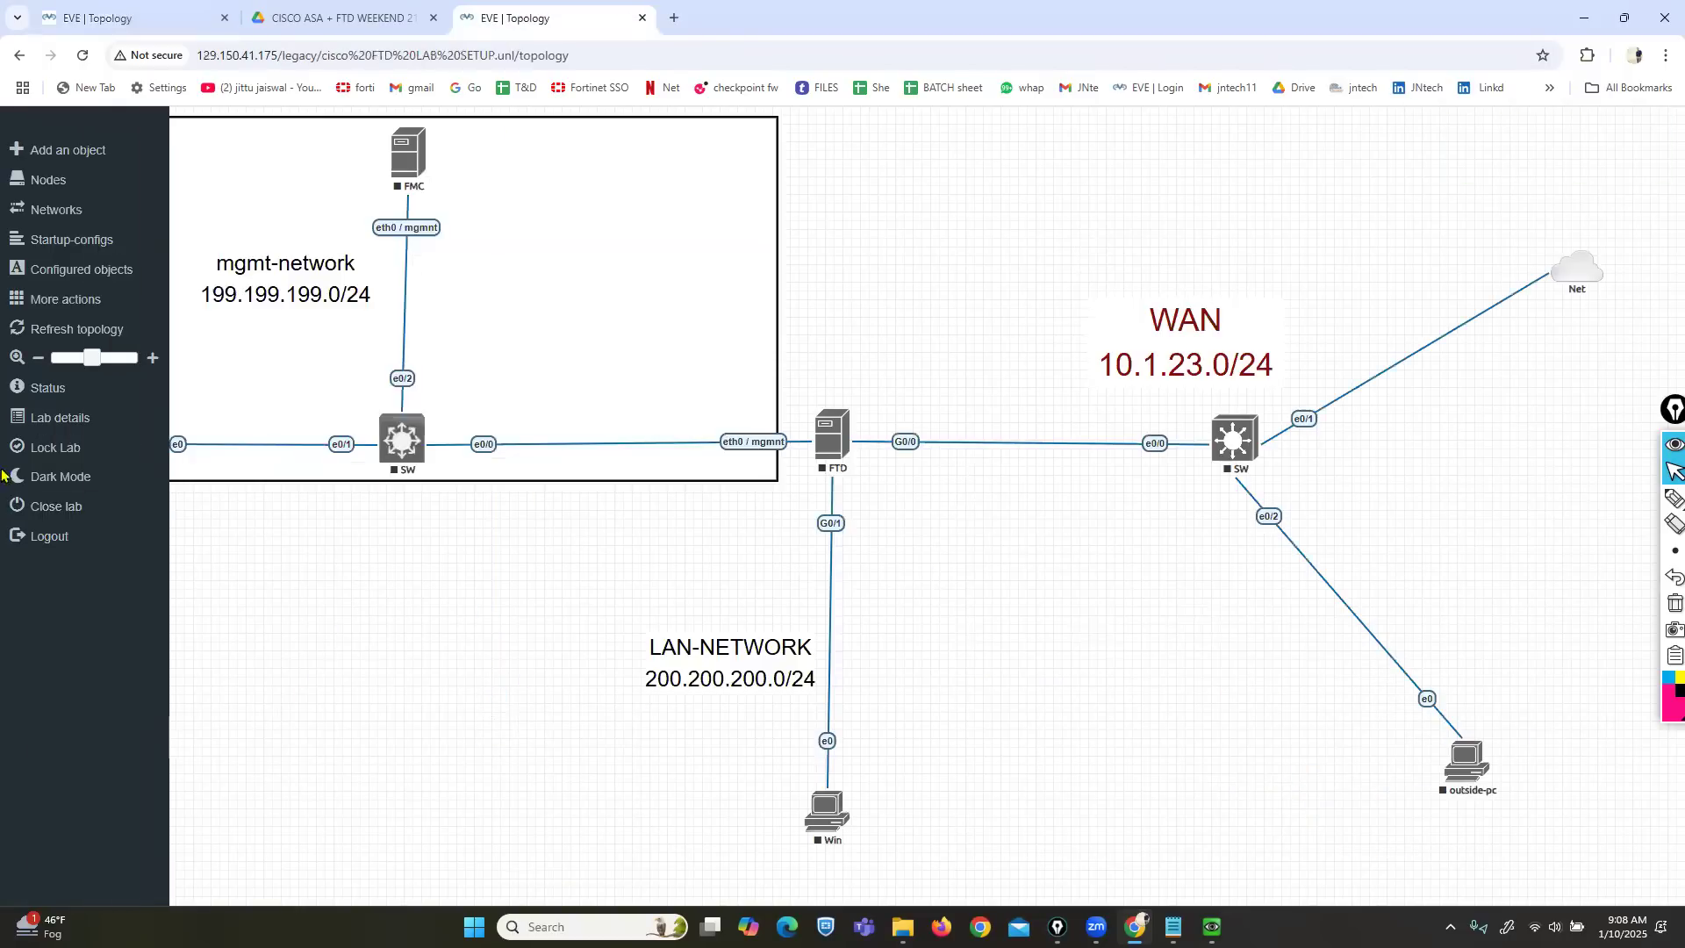
{"action": "left_click", "coordinate": [77, 514]}
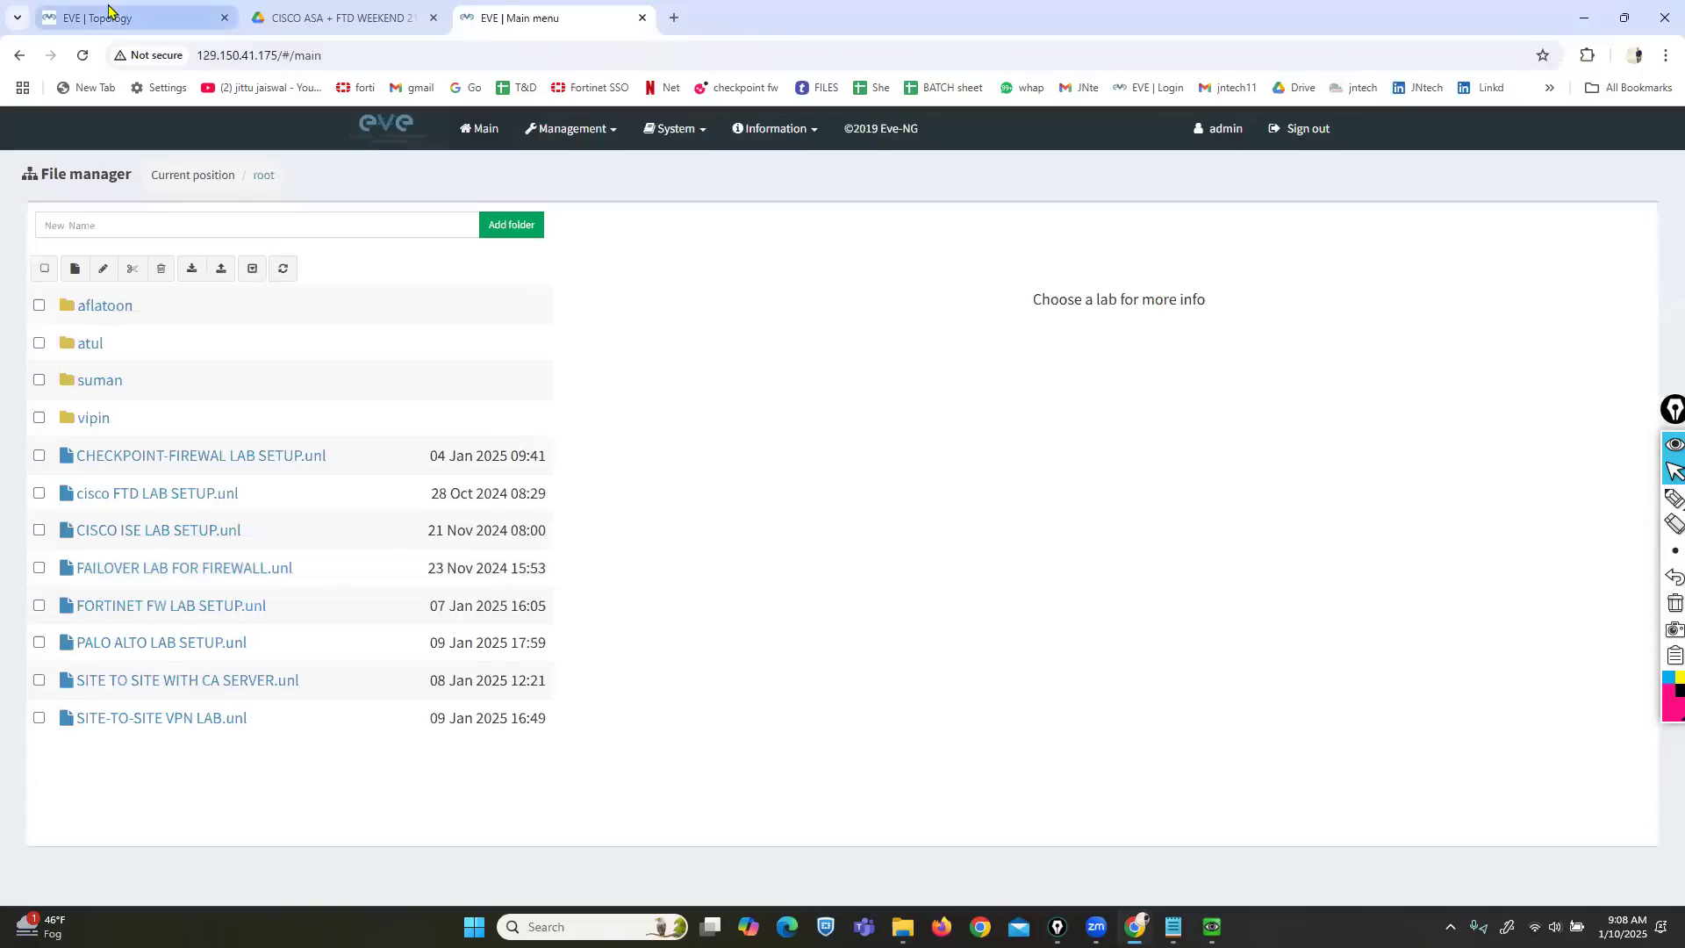
{"action": "left_click", "coordinate": [112, 17]}
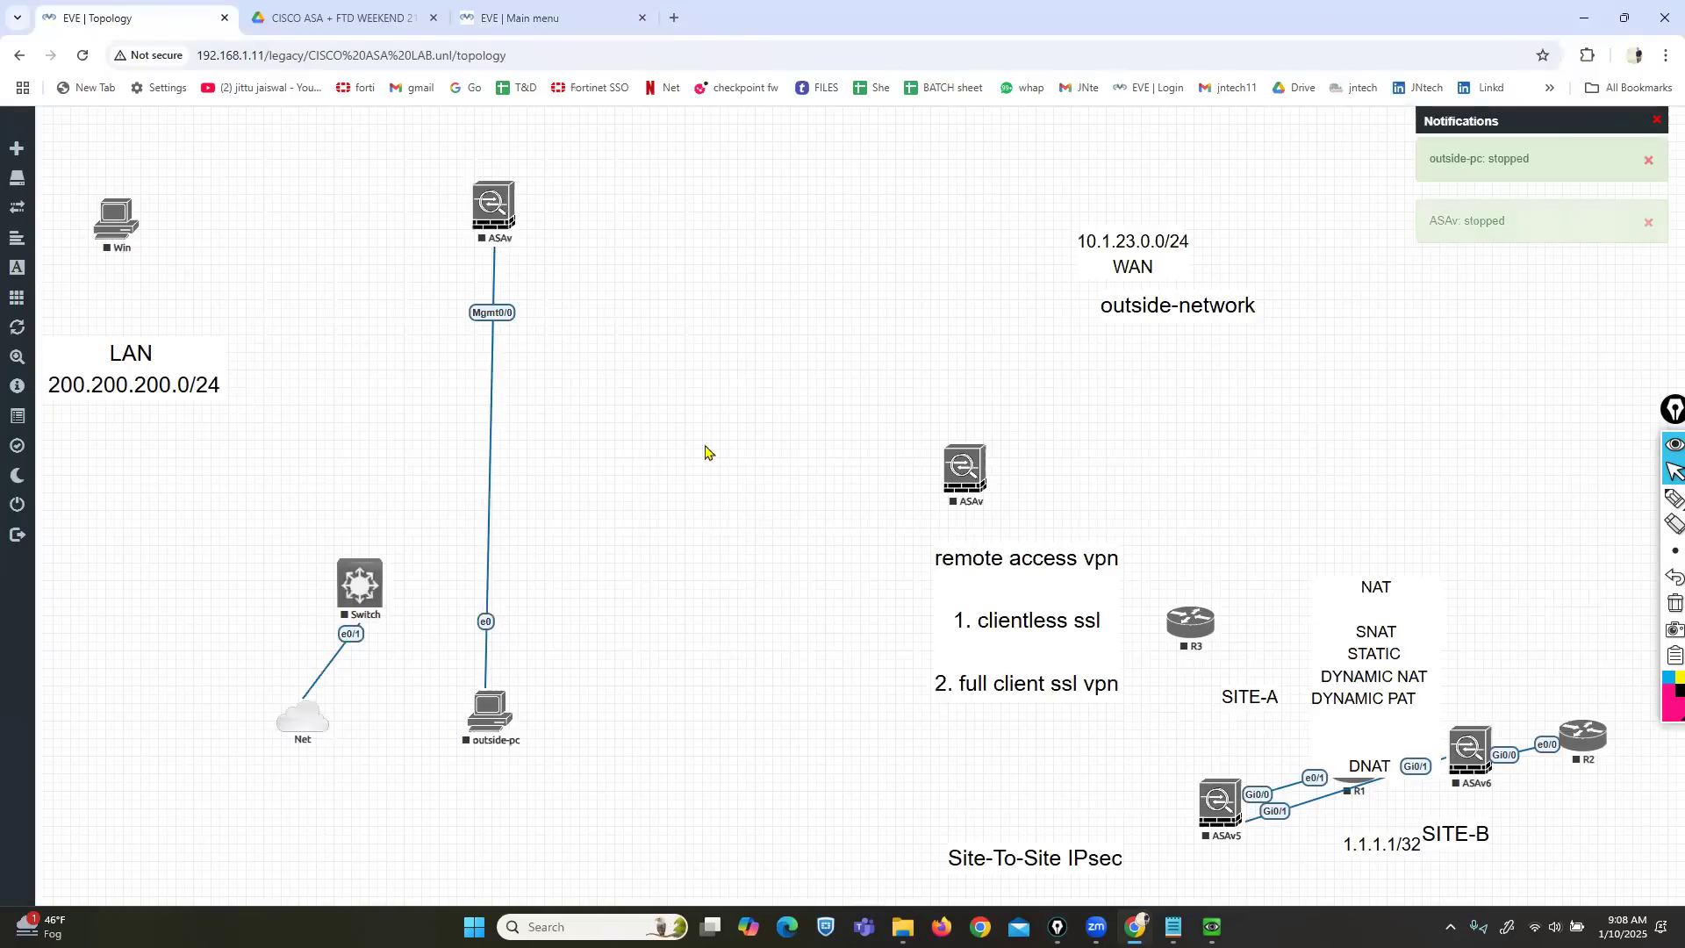
{"action": "left_click", "coordinate": [553, 17]}
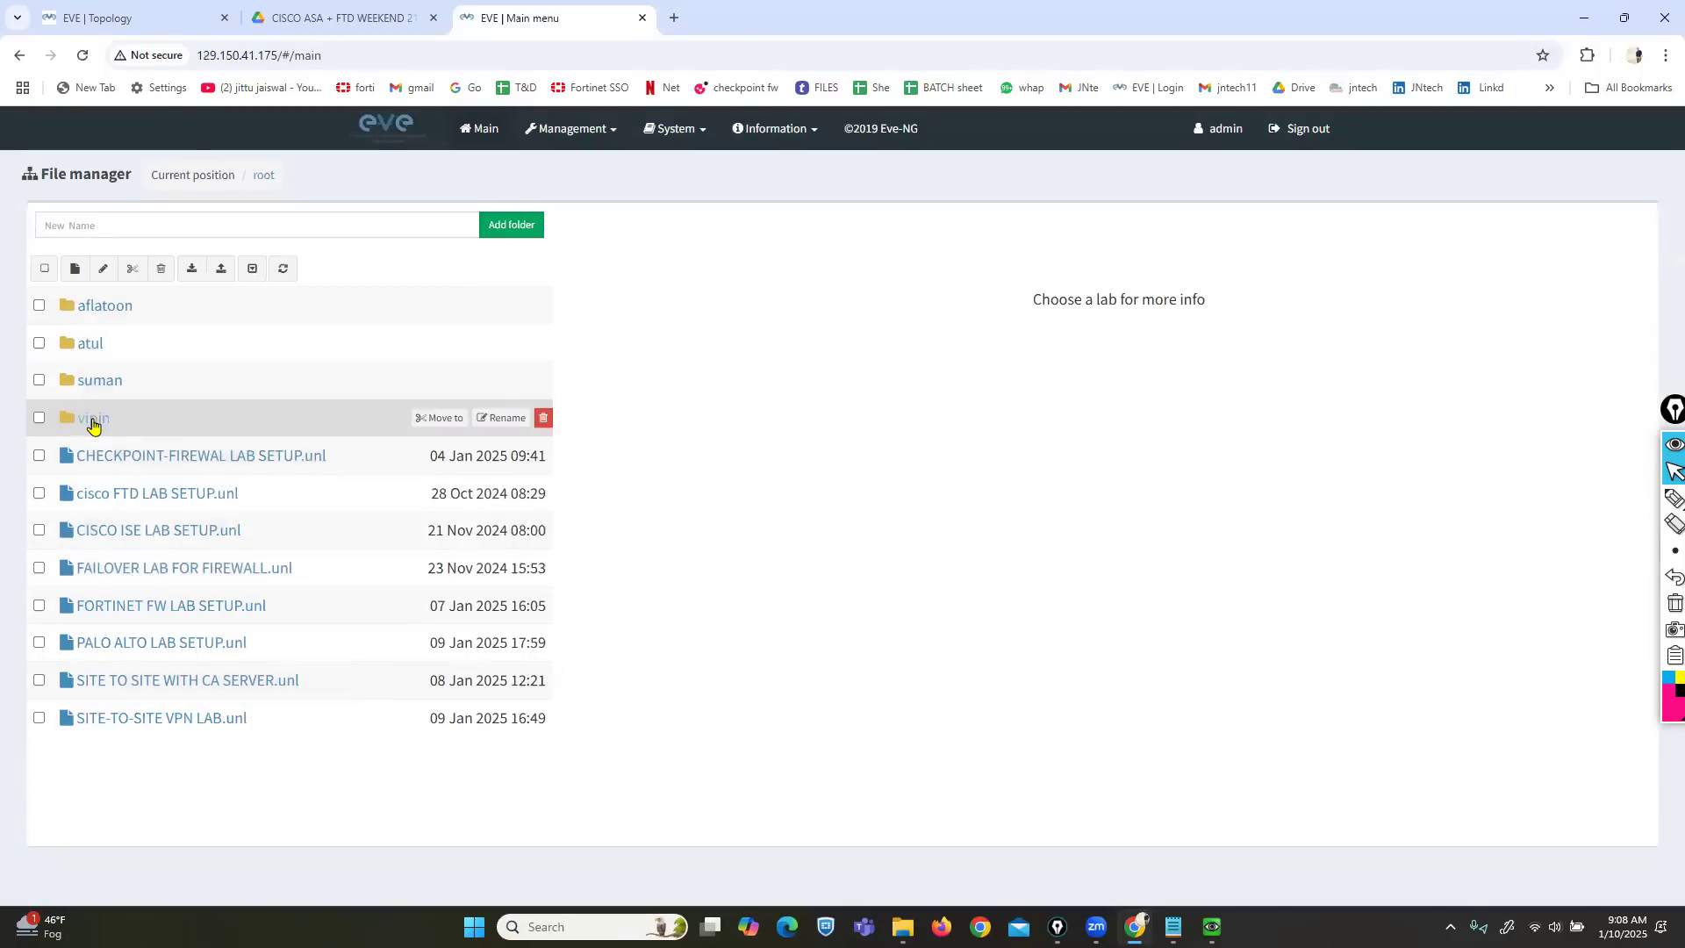
Open the test lab from another user's folder.
{"action": "left_click", "coordinate": [93, 417]}
{"action": "double_click", "coordinate": [120, 352]}
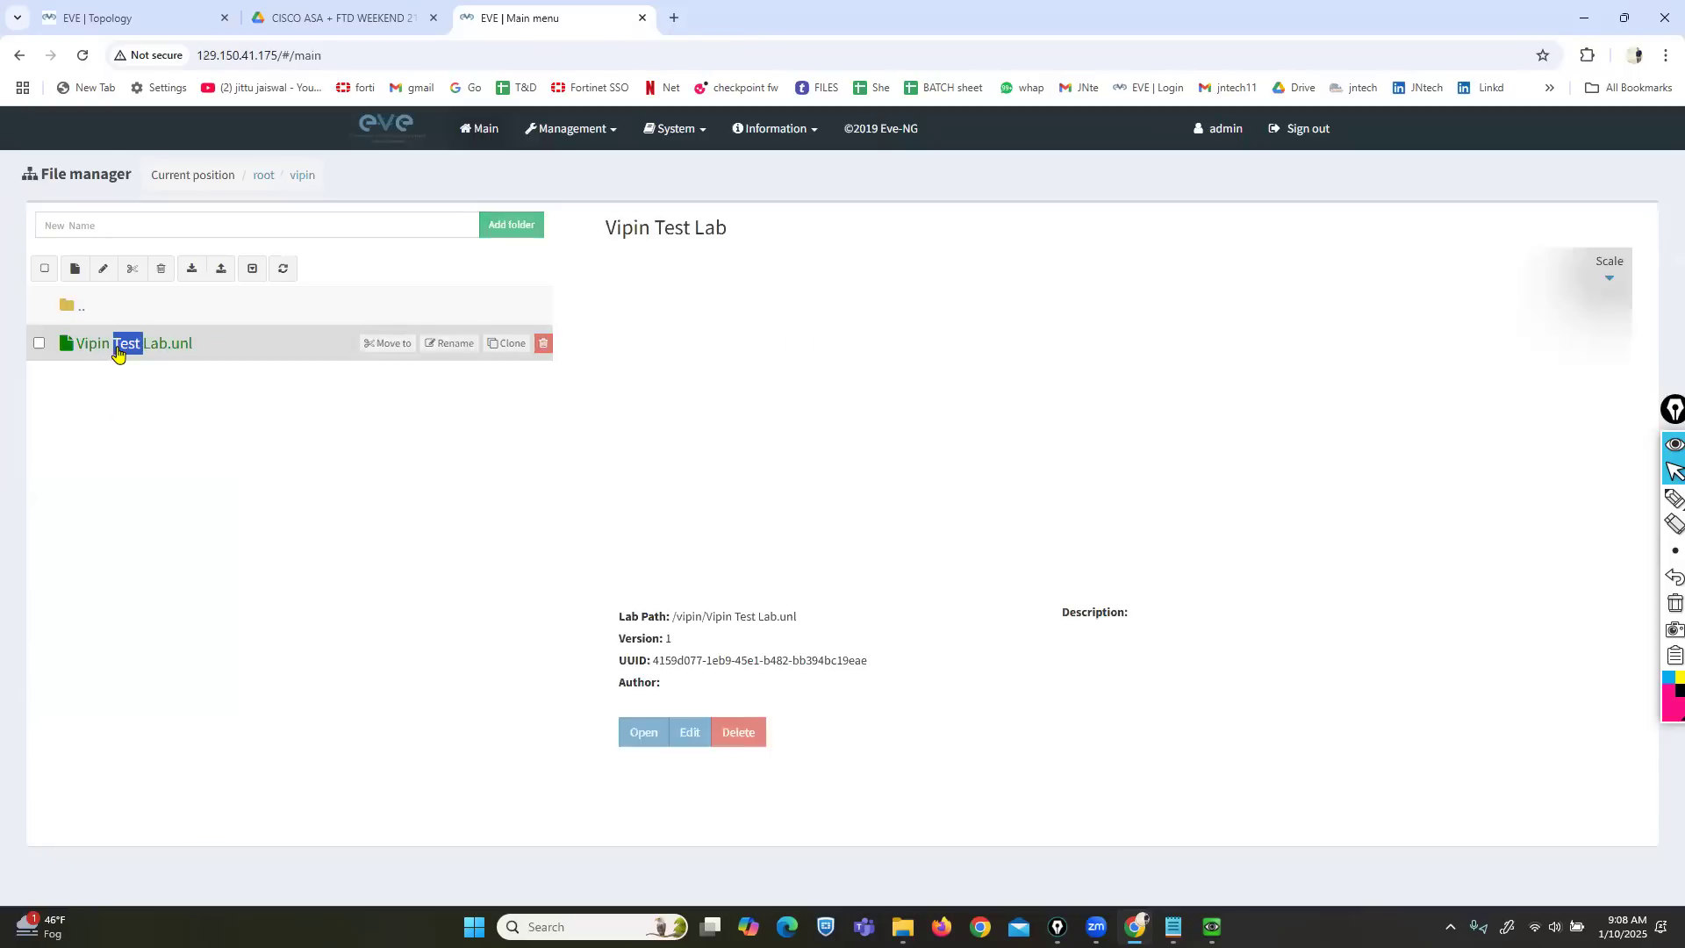
{"action": "left_click", "coordinate": [630, 743]}
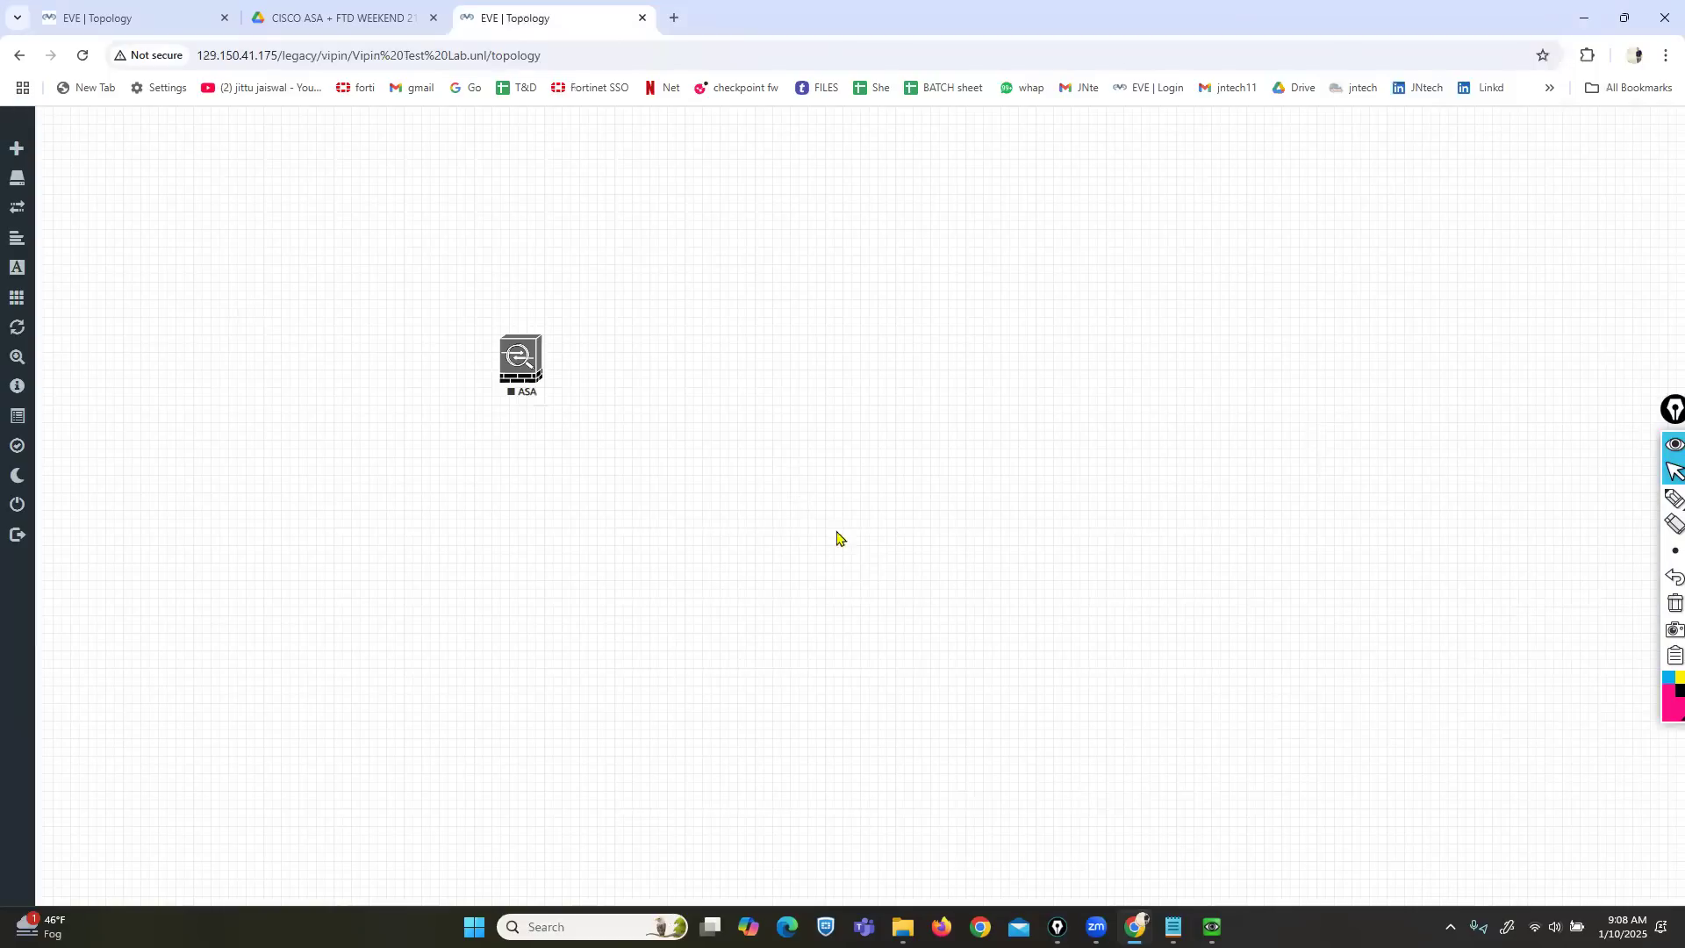
Preview the ASA and then Windows node templates in Add Node, then return to the CISCO ASA lab.
{"action": "right_click", "coordinate": [792, 454]}
{"action": "left_click", "coordinate": [840, 491]}
{"action": "type", "text": "asa"}
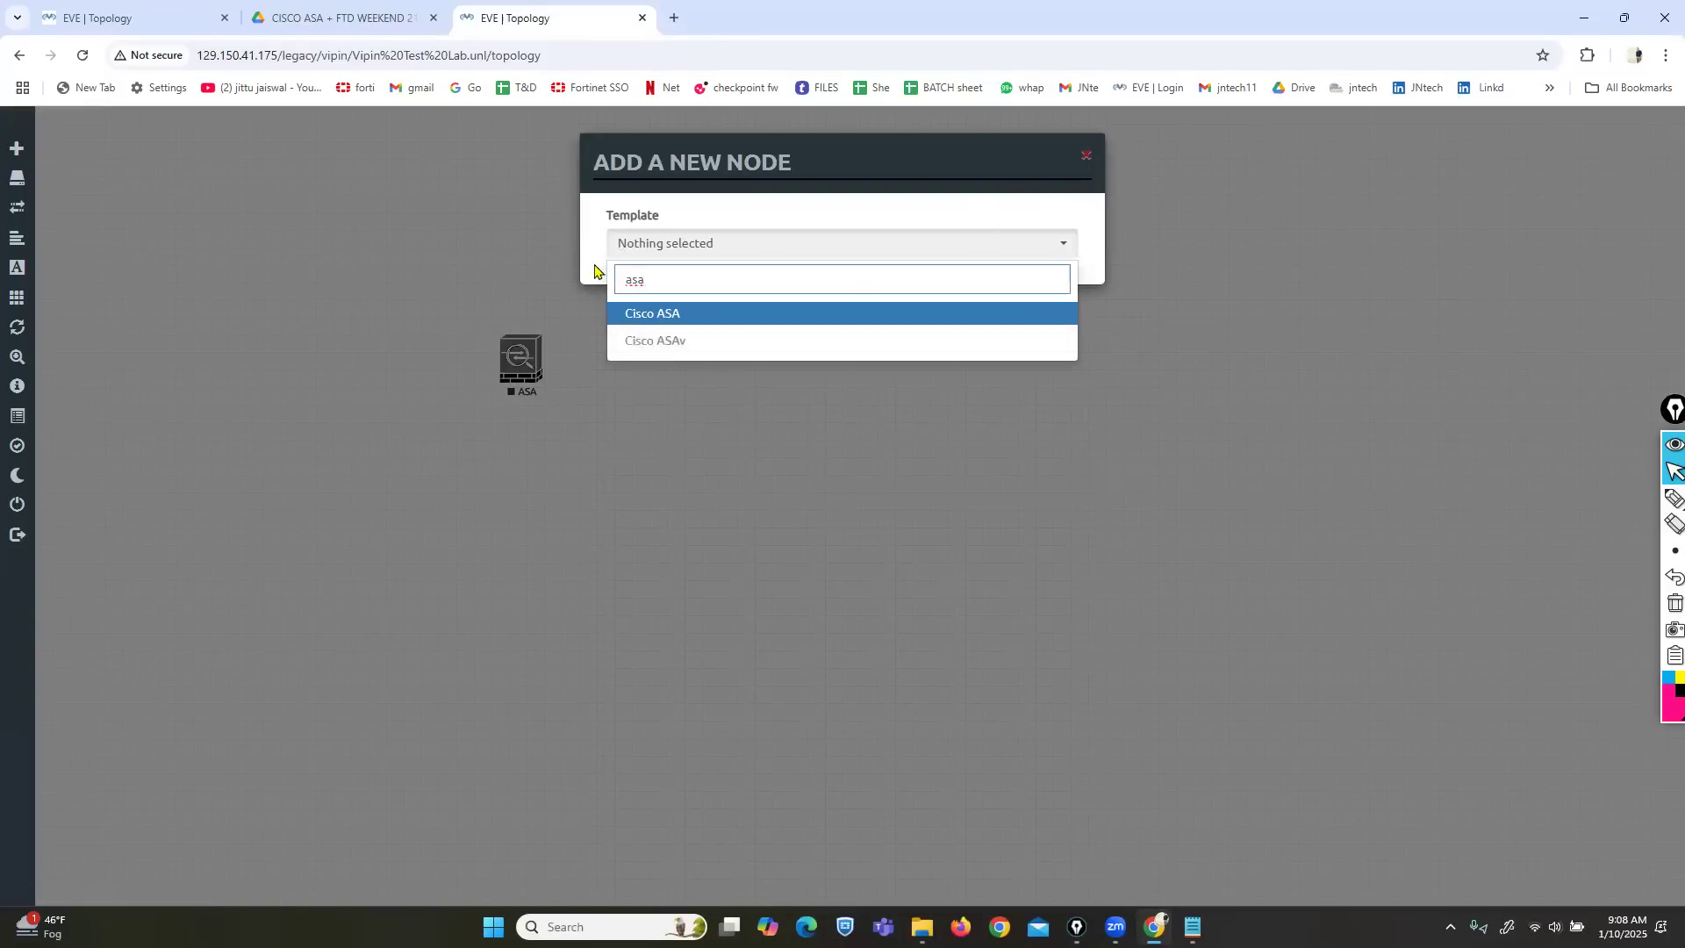
{"action": "left_click", "coordinate": [1085, 162]}
{"action": "right_click", "coordinate": [838, 304]}
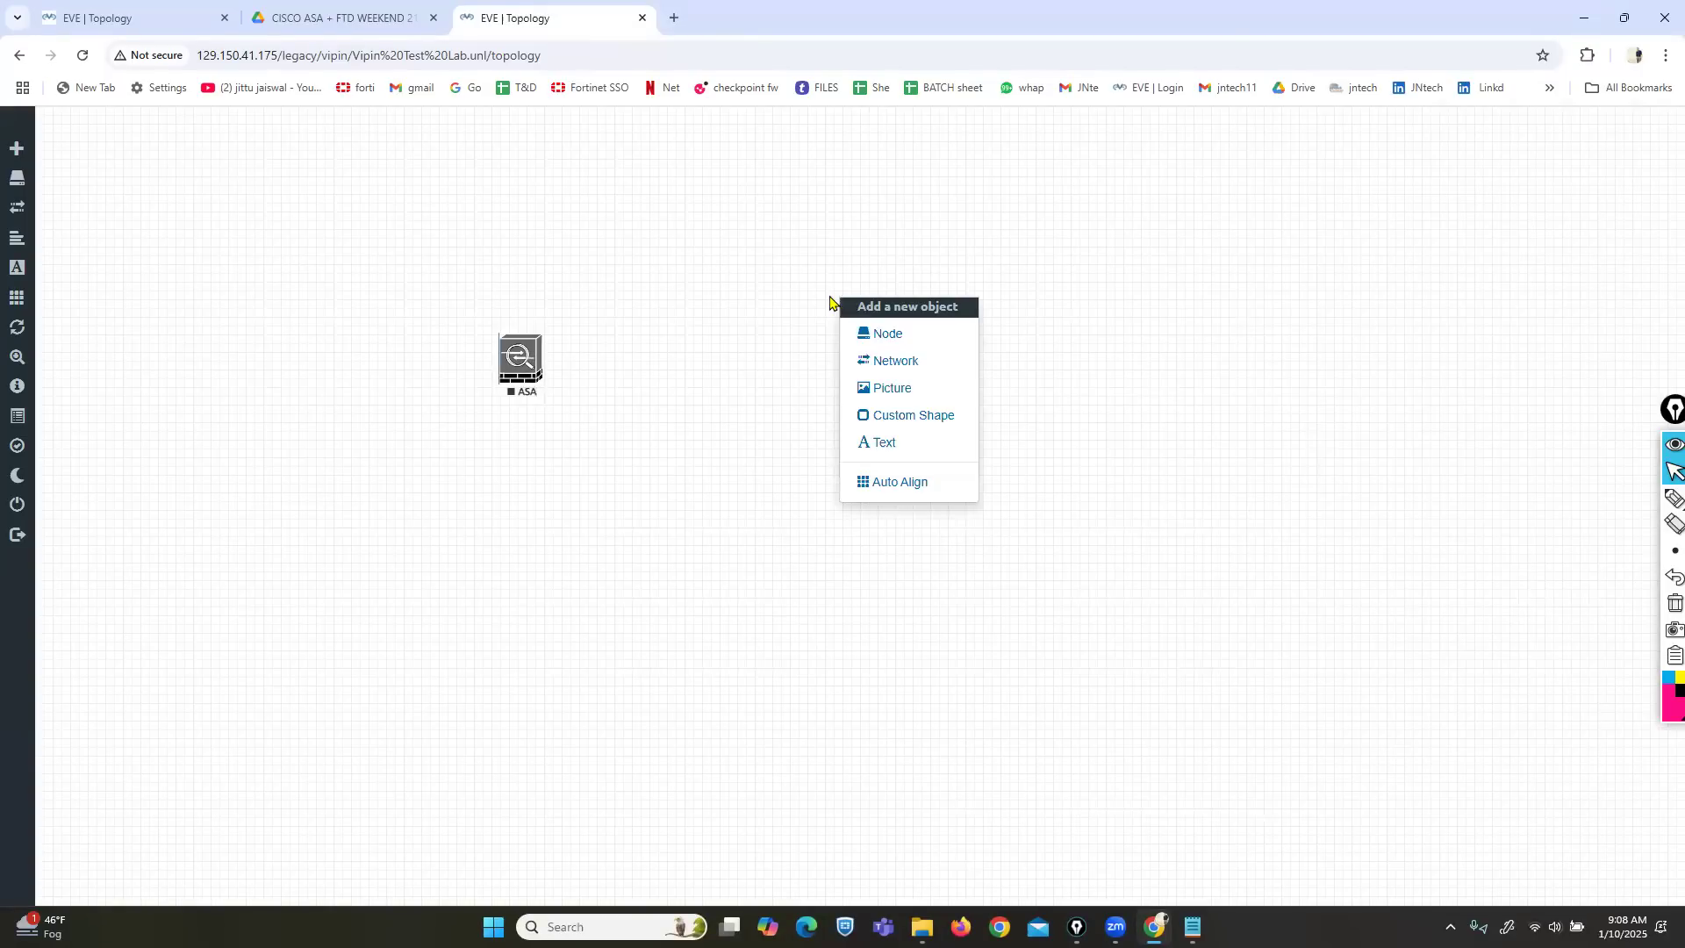
{"action": "left_click", "coordinate": [875, 333]}
{"action": "type", "text": "win"}
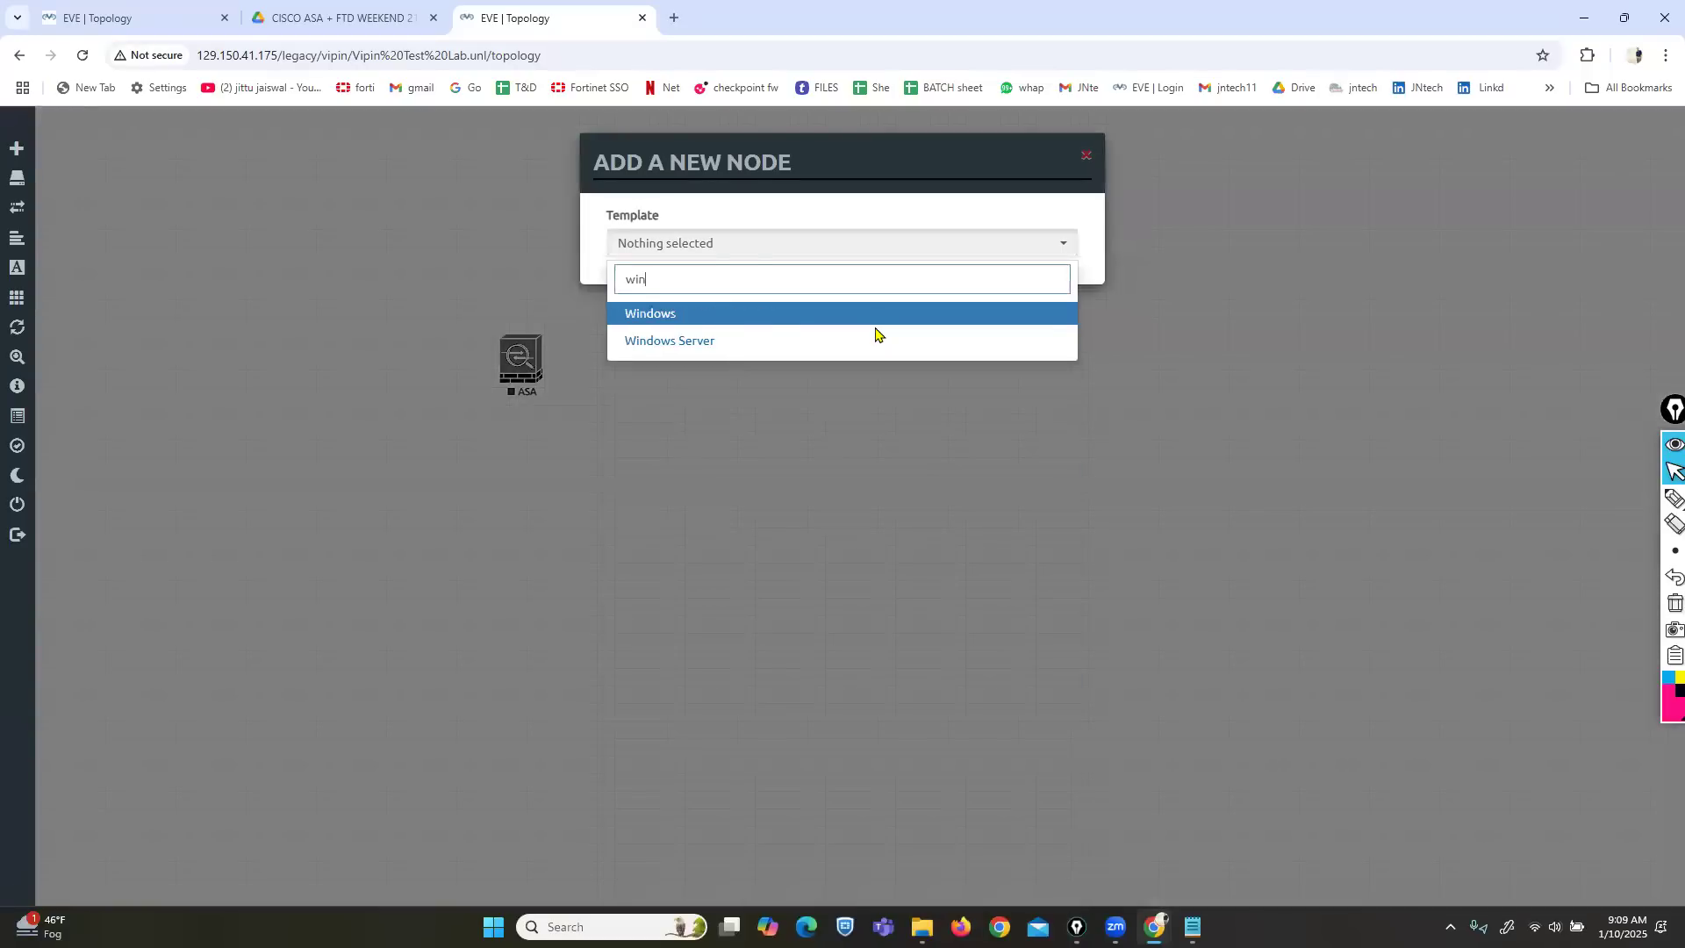
{"action": "left_click", "coordinate": [684, 313]}
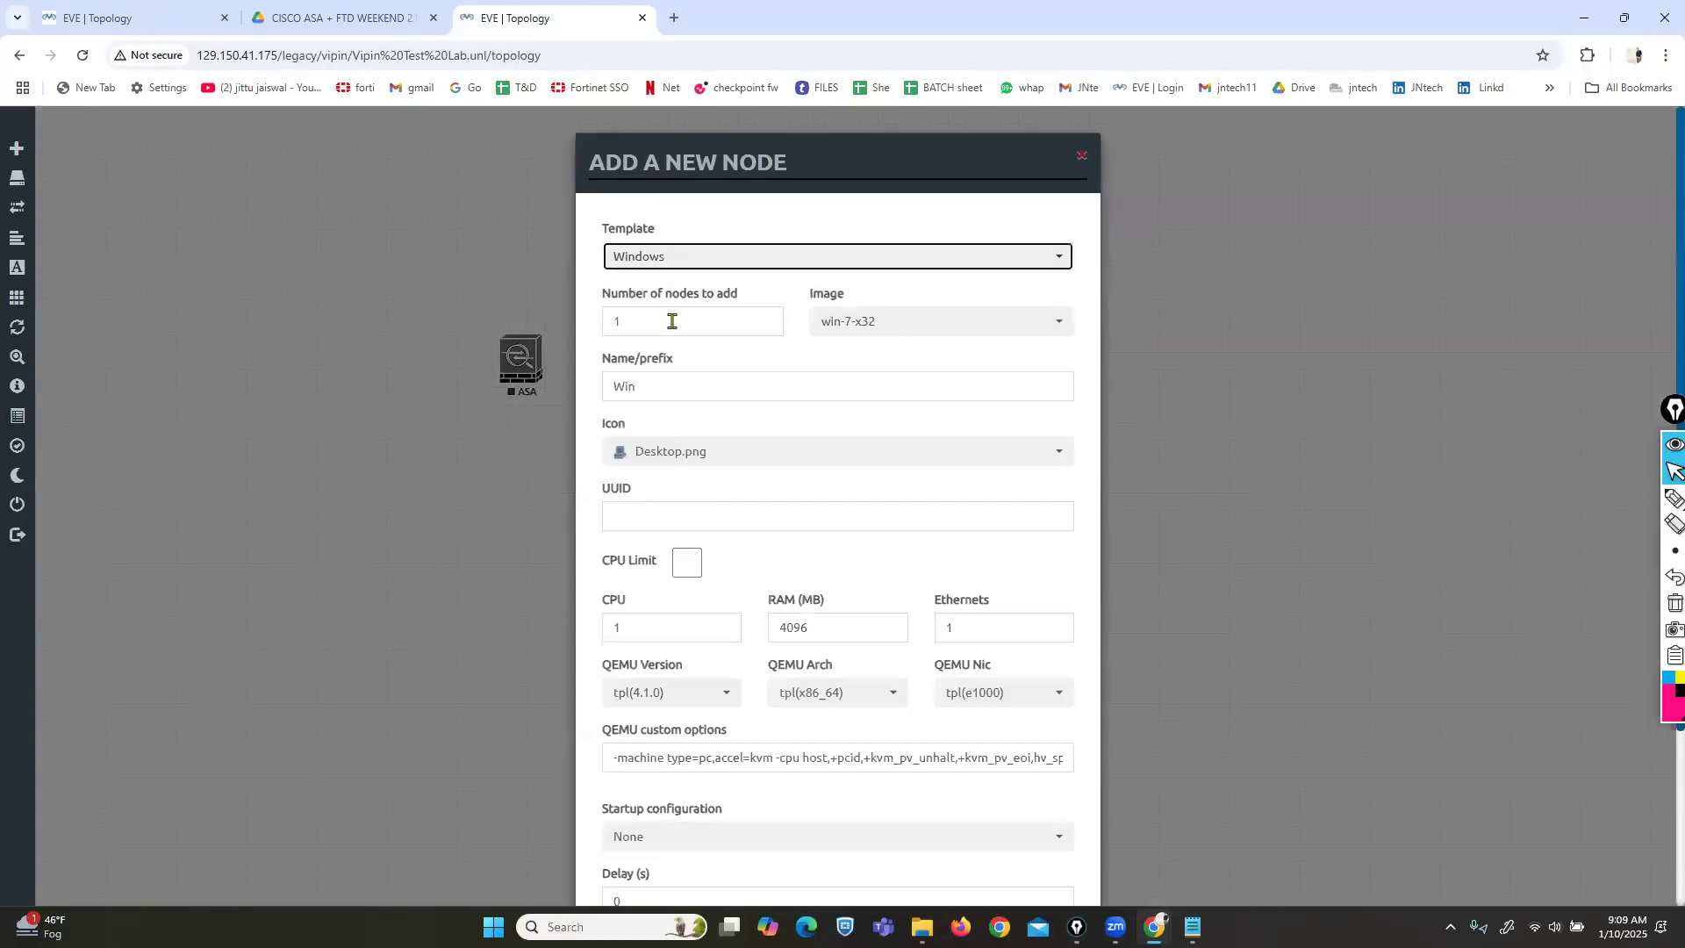
{"action": "left_click", "coordinate": [131, 18]}
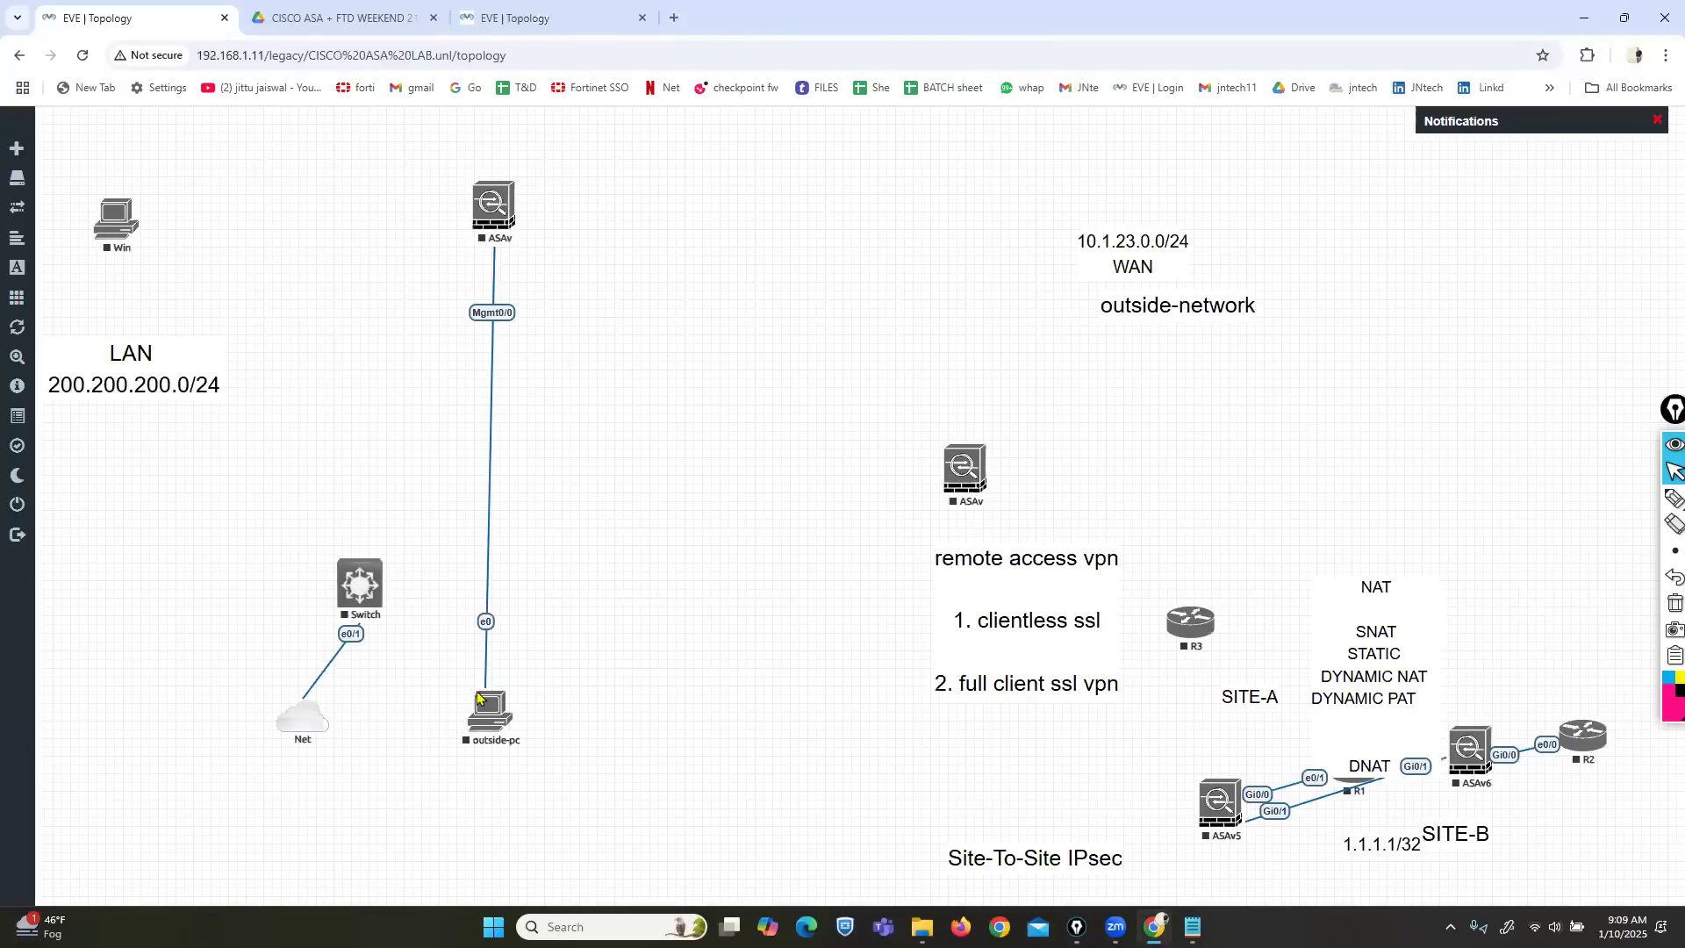
Start the outside-pc node again in the CISCO ASA lab topology.
{"action": "right_click", "coordinate": [506, 722]}
{"action": "left_click", "coordinate": [554, 692]}
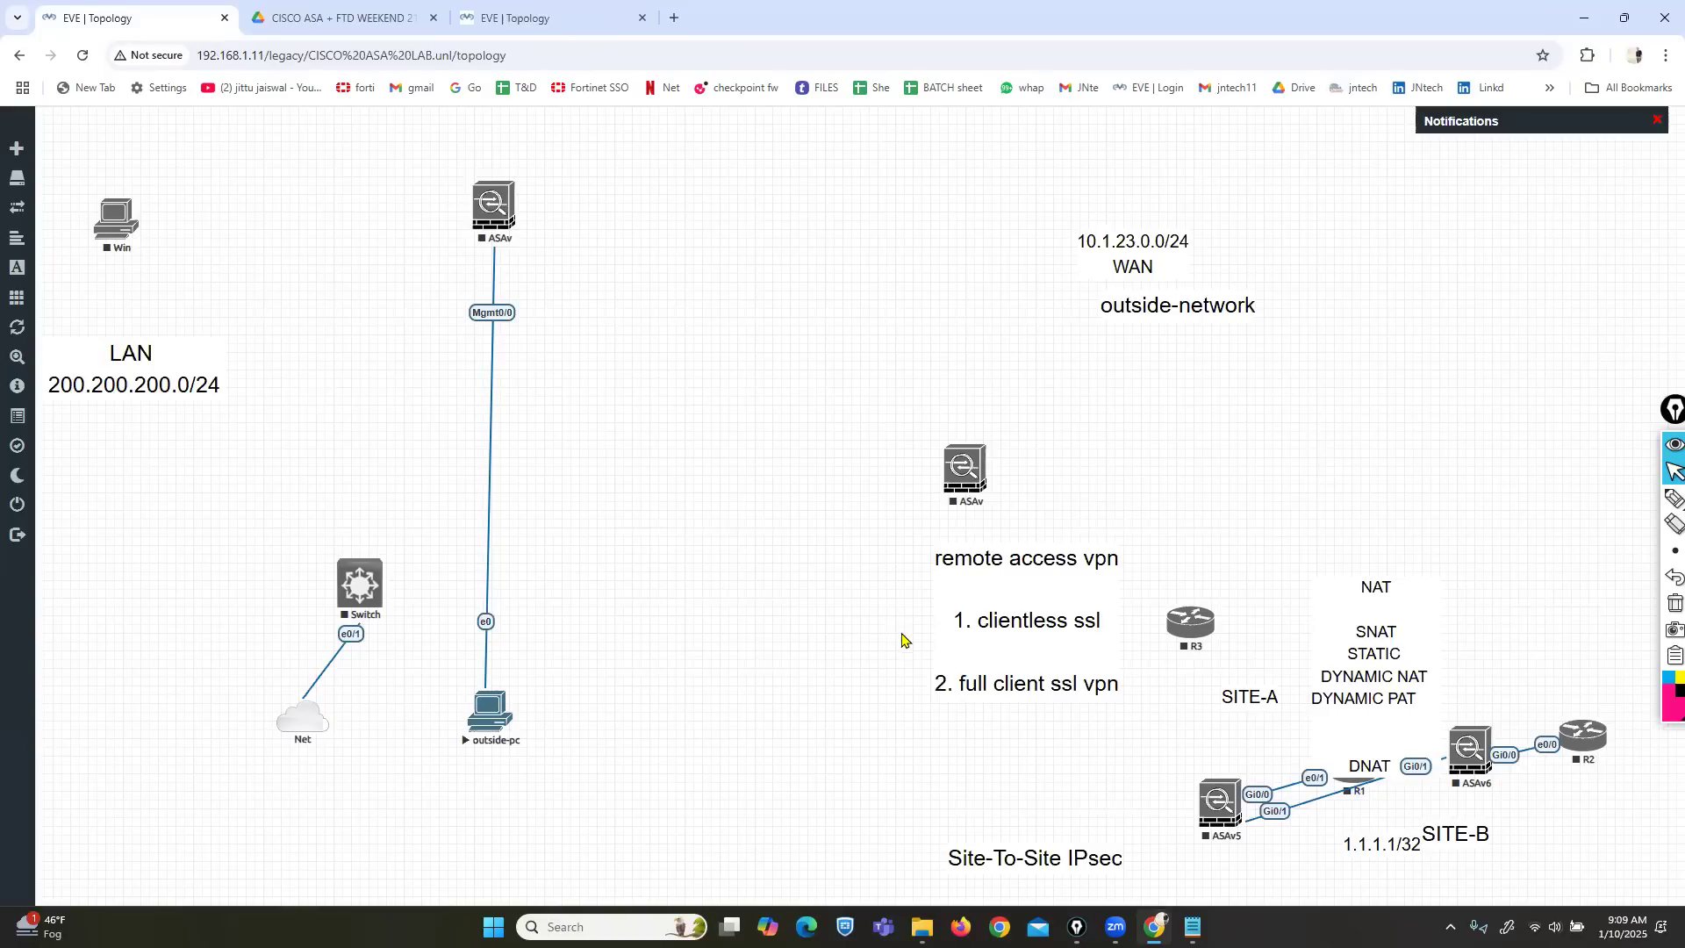
Bring Notepad forward and show the CCIE Security course outline.
{"action": "mouse_move", "coordinate": [1189, 921]}
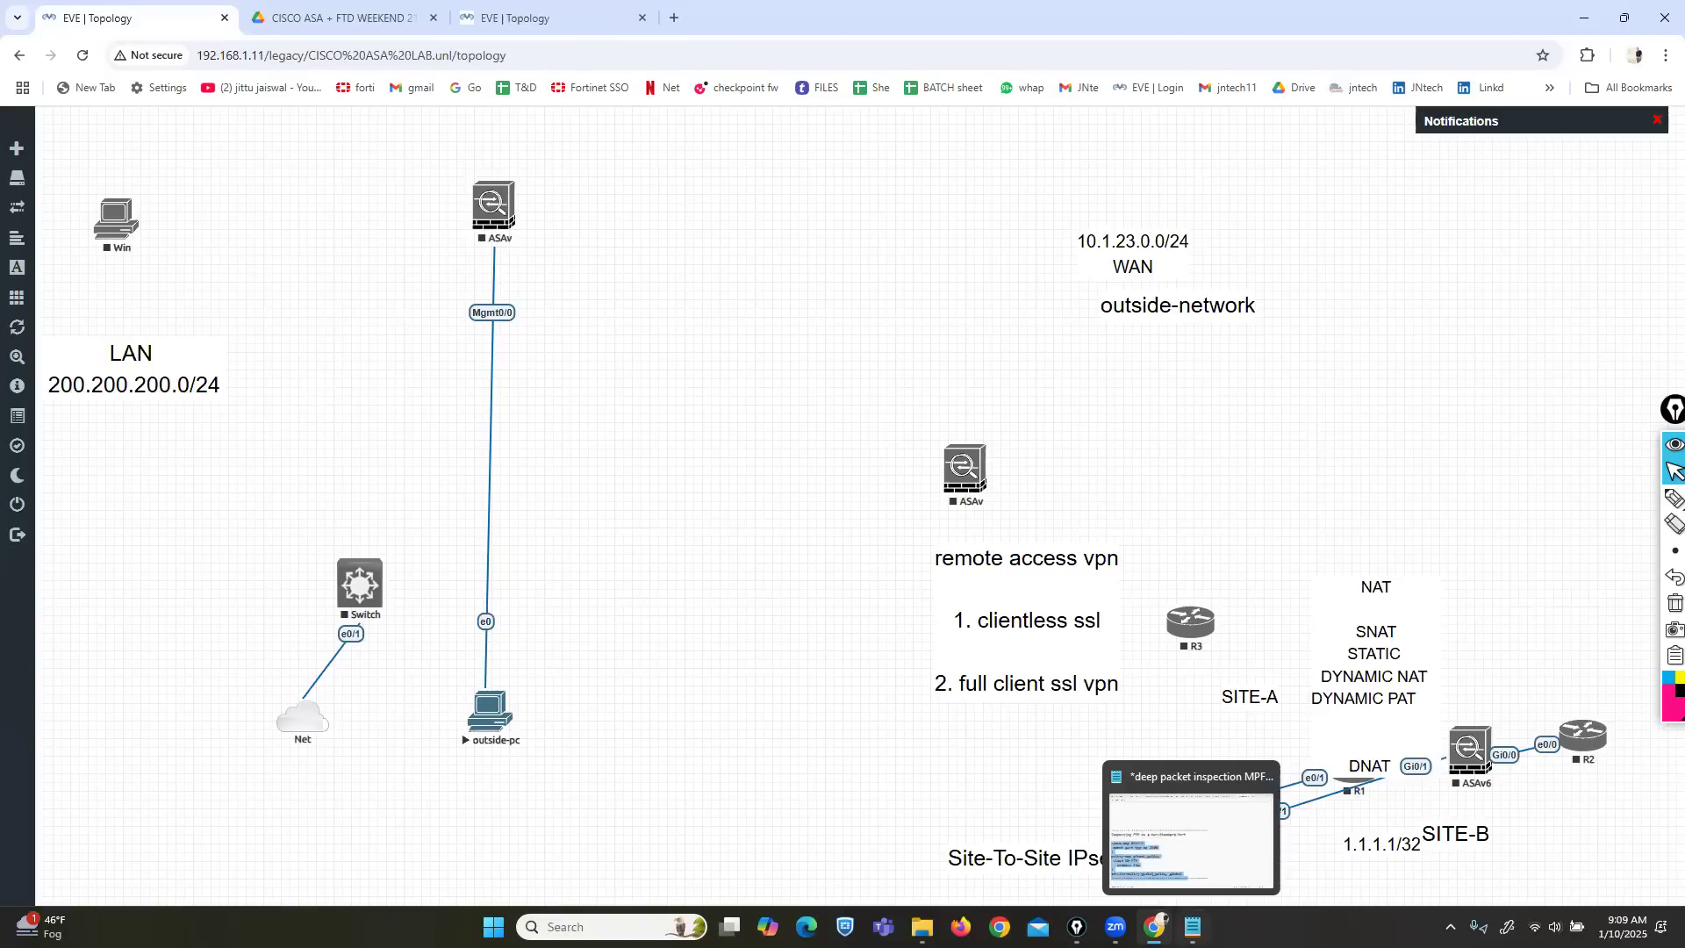
{"action": "left_click", "coordinate": [1191, 838]}
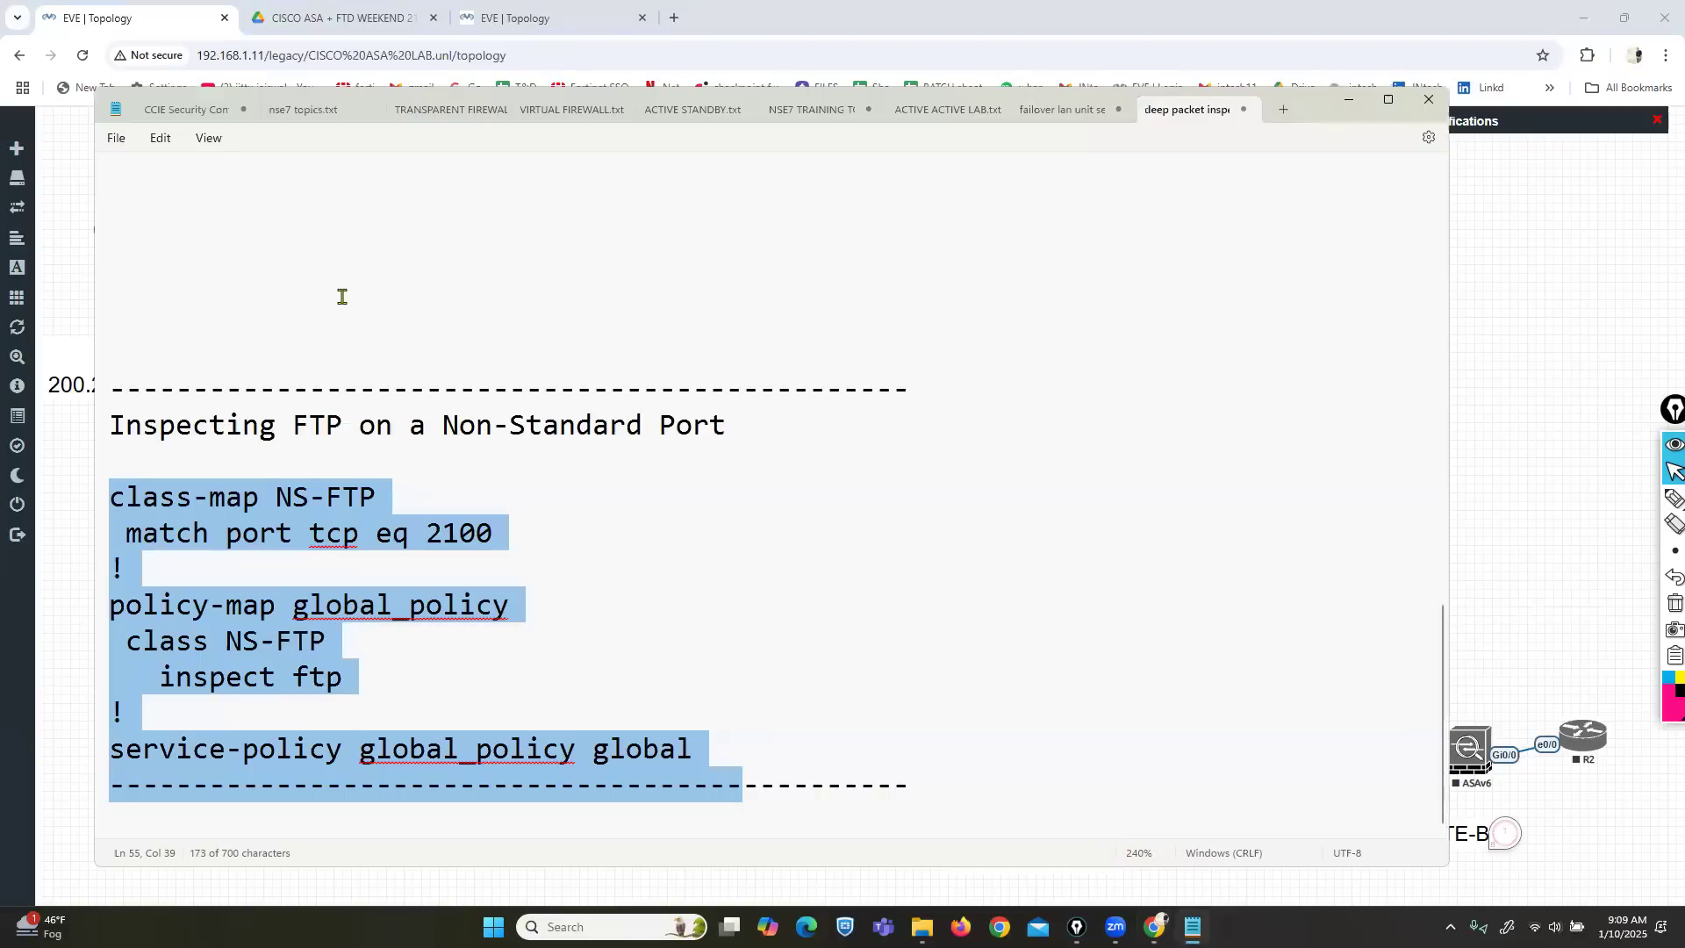
{"action": "left_click", "coordinate": [198, 109]}
{"action": "scroll", "coordinate": [526, 579], "scroll_direction": "down", "scroll_amount": 1}
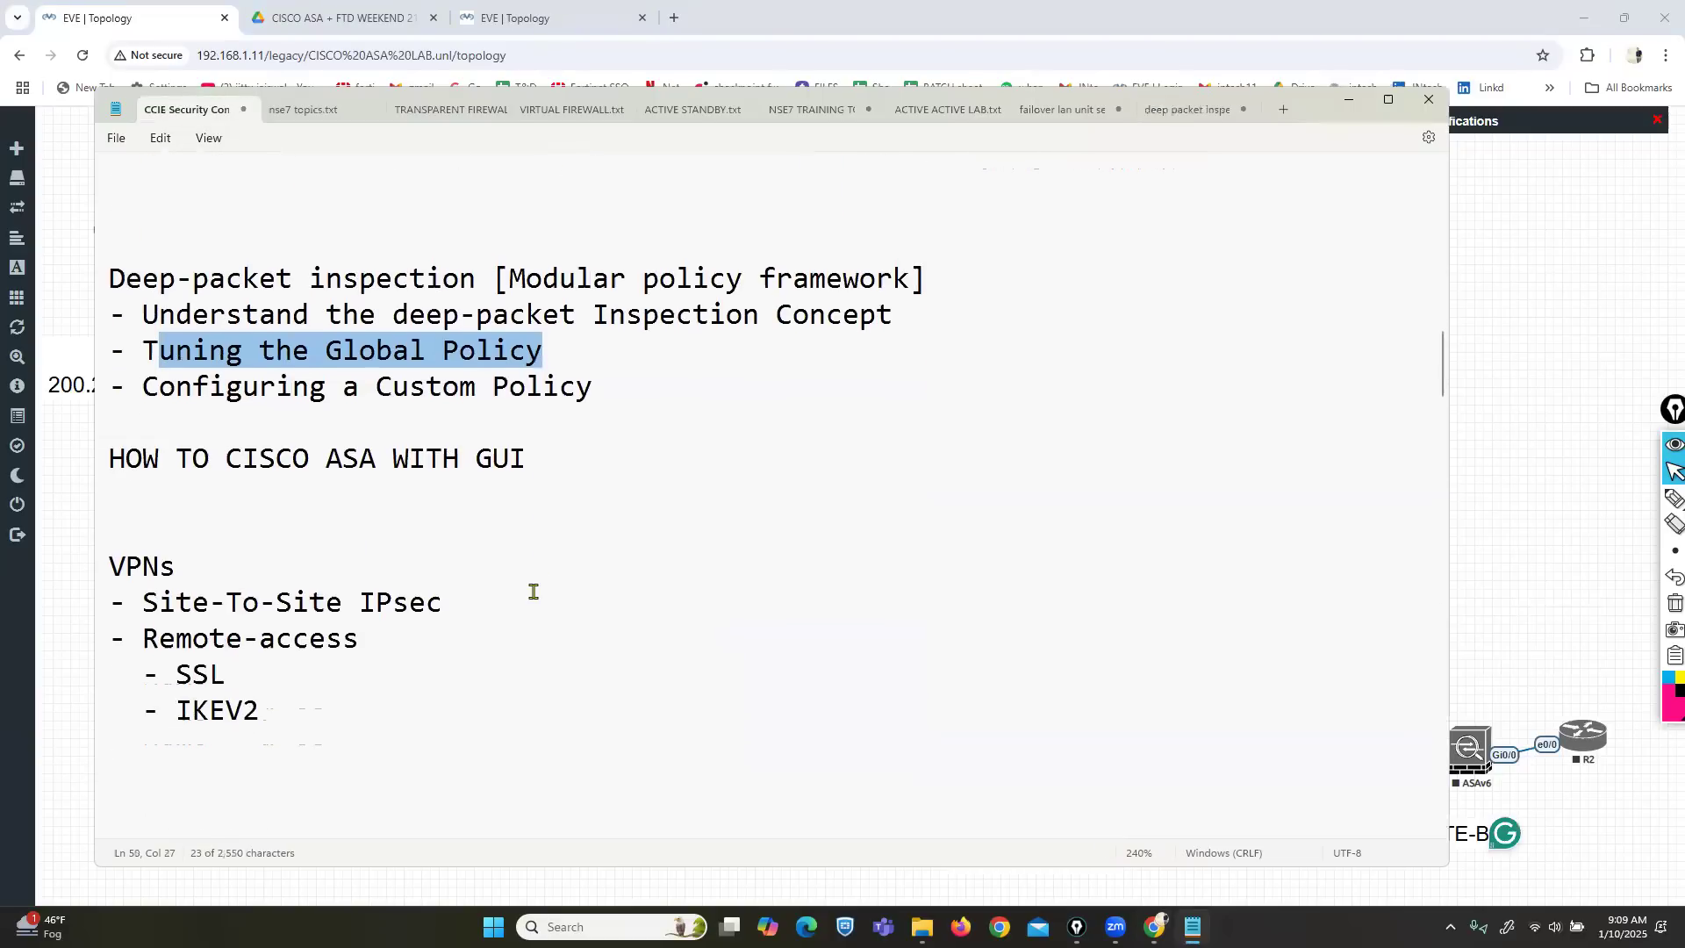
Highlight the remote-access SSL and Site-To-Site IPsec VPN topics, then show the desktop.
{"action": "left_click_drag", "start_coordinate": [159, 676], "coordinate": [266, 709]}
{"action": "left_click", "coordinate": [180, 675]}
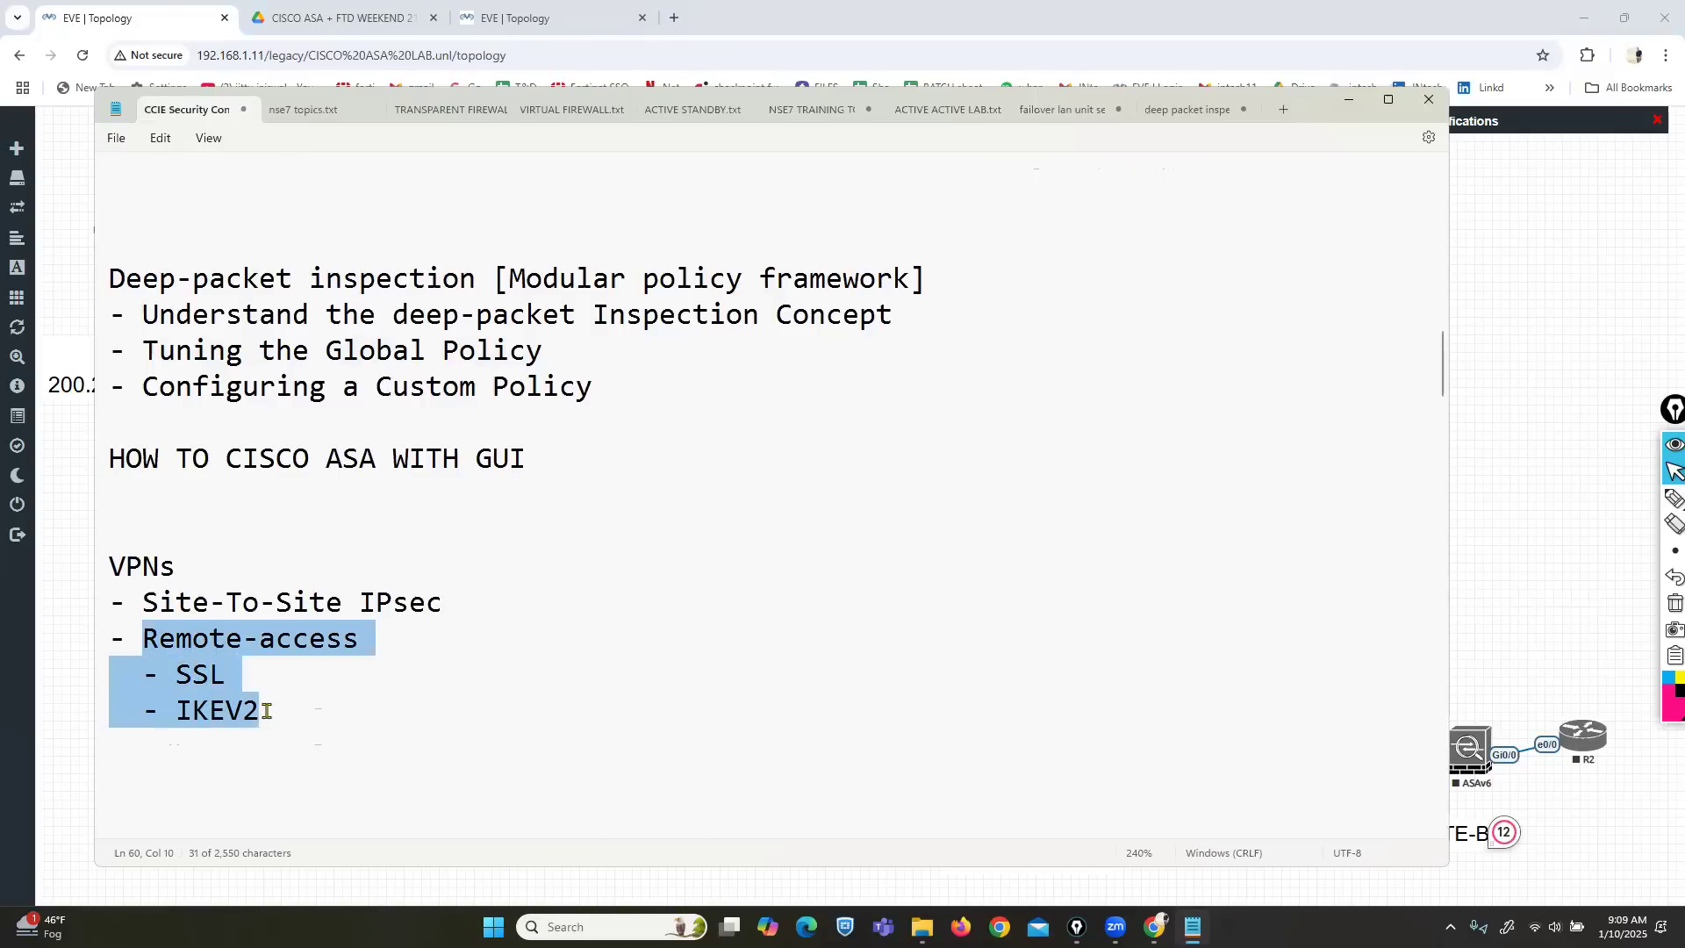
{"action": "left_click_drag", "start_coordinate": [143, 601], "coordinate": [447, 617]}
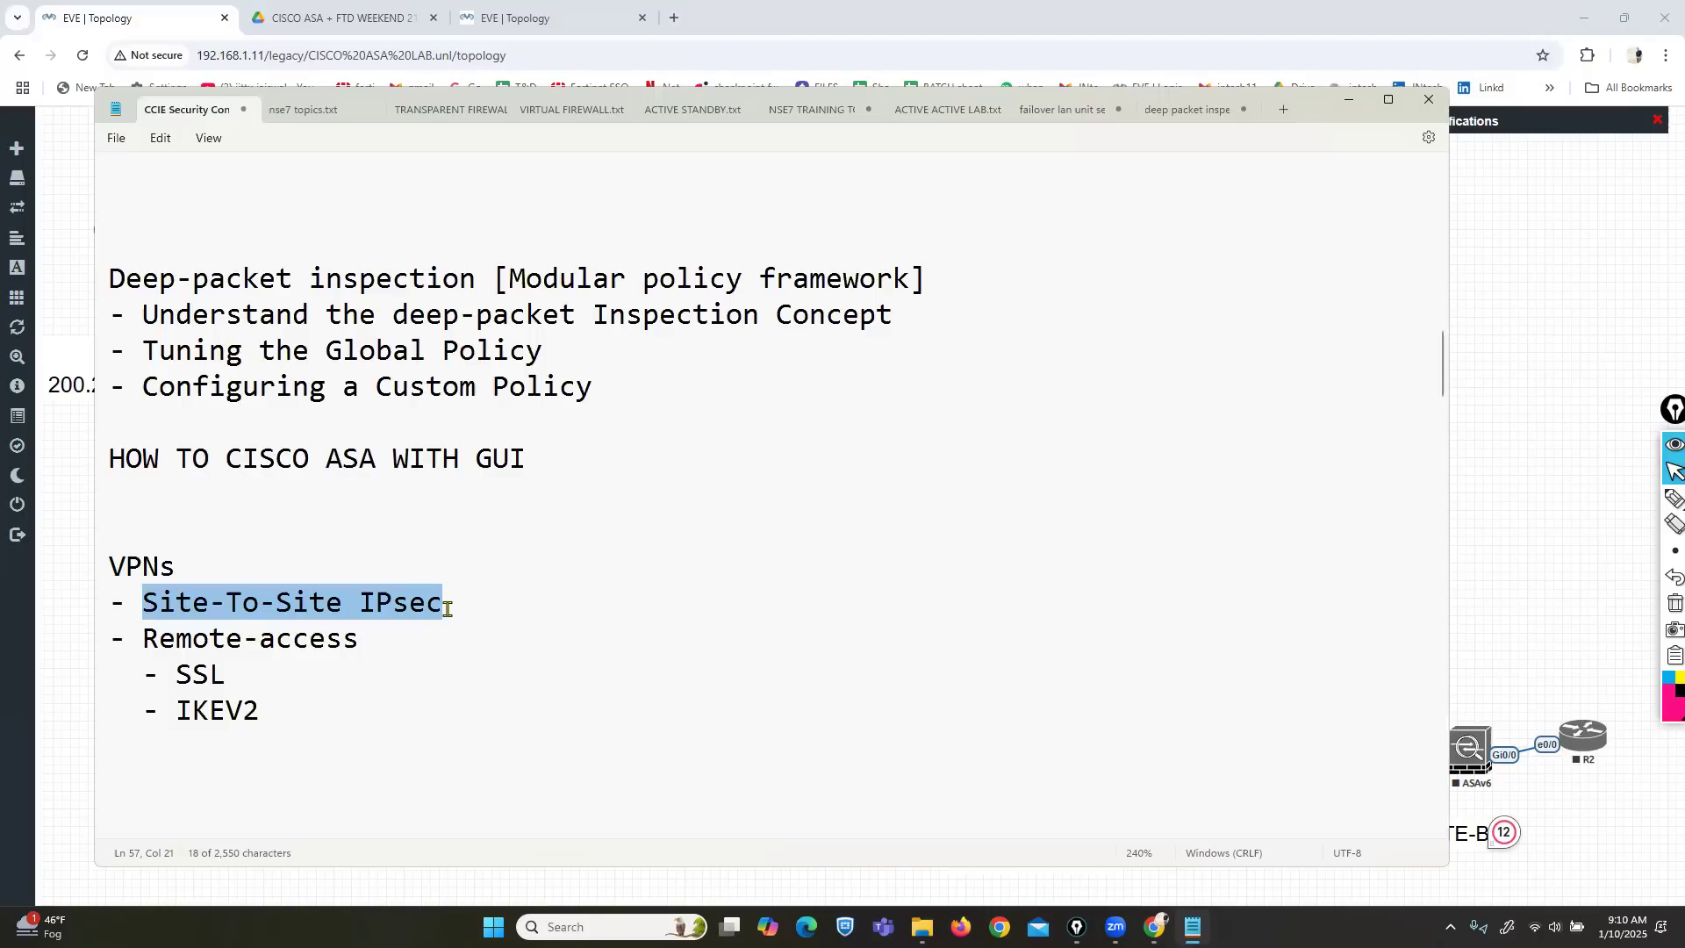
{"action": "key", "text": "super+d"}
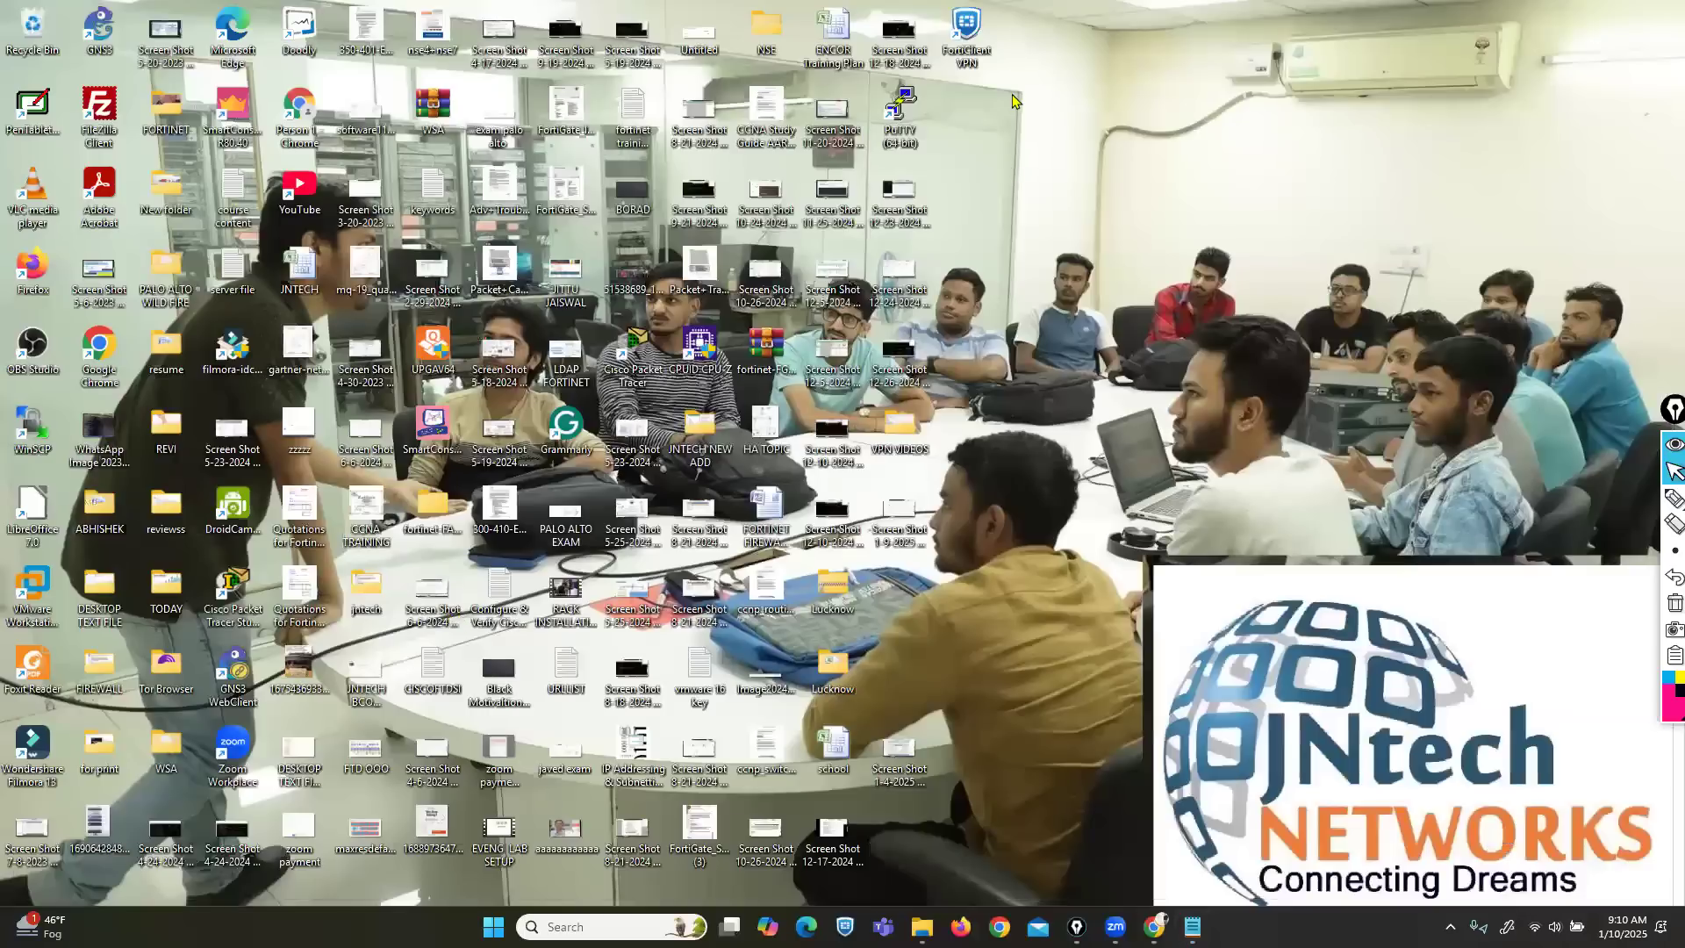